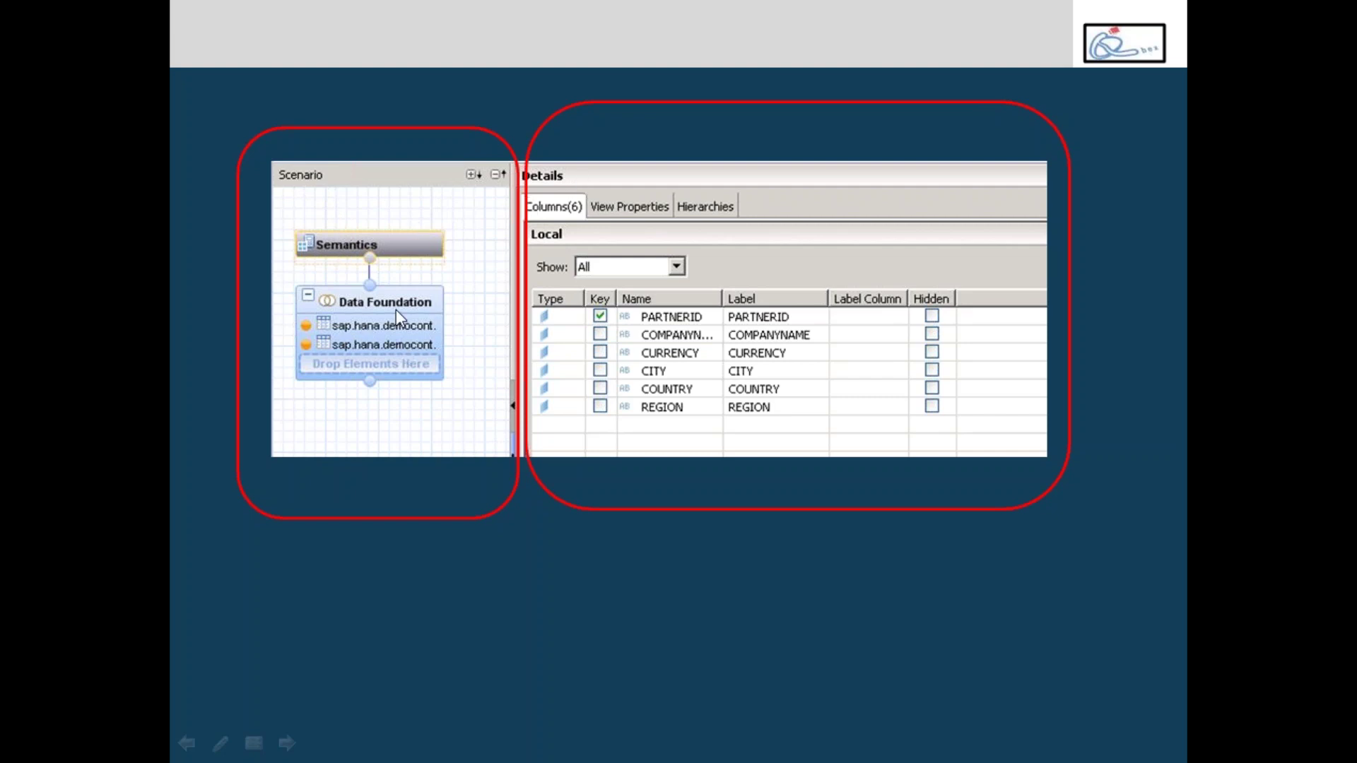
pyautogui.click(584, 221)
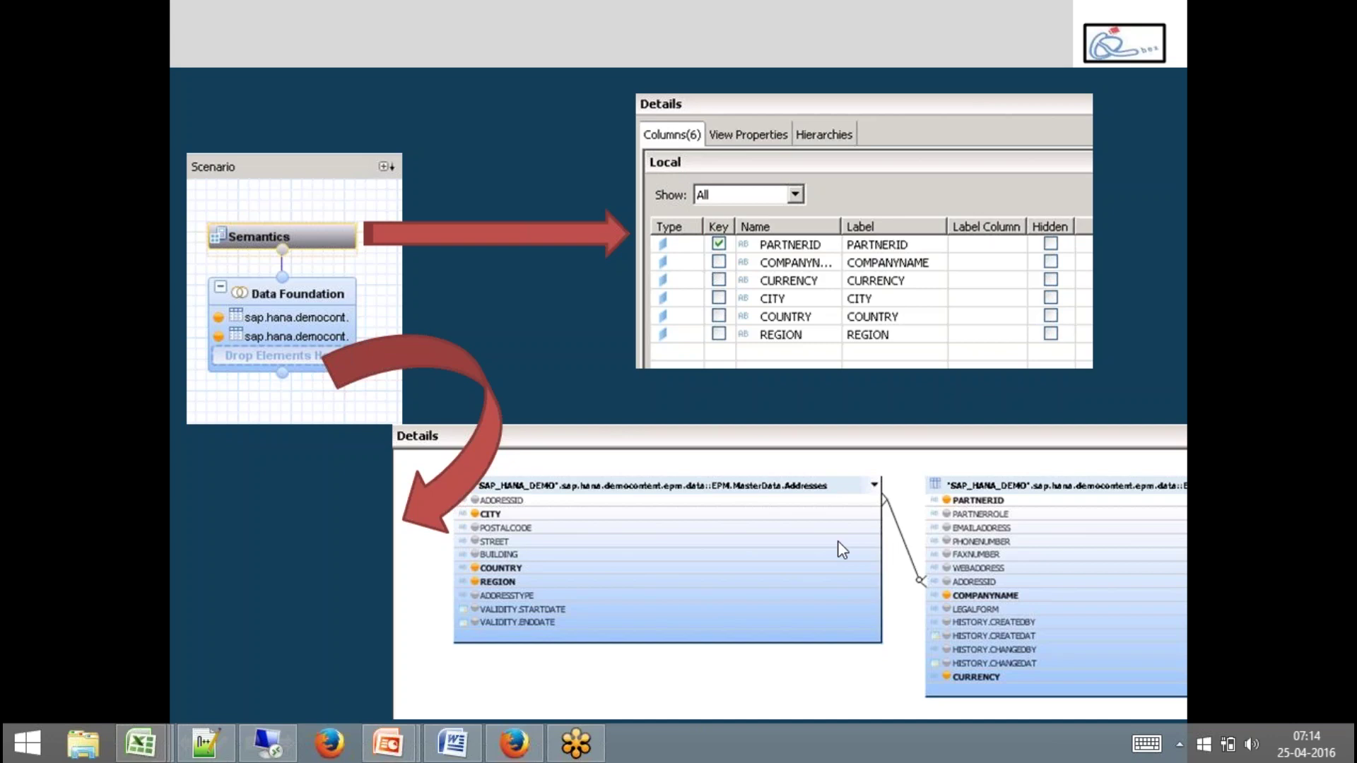
pyautogui.click(728, 258)
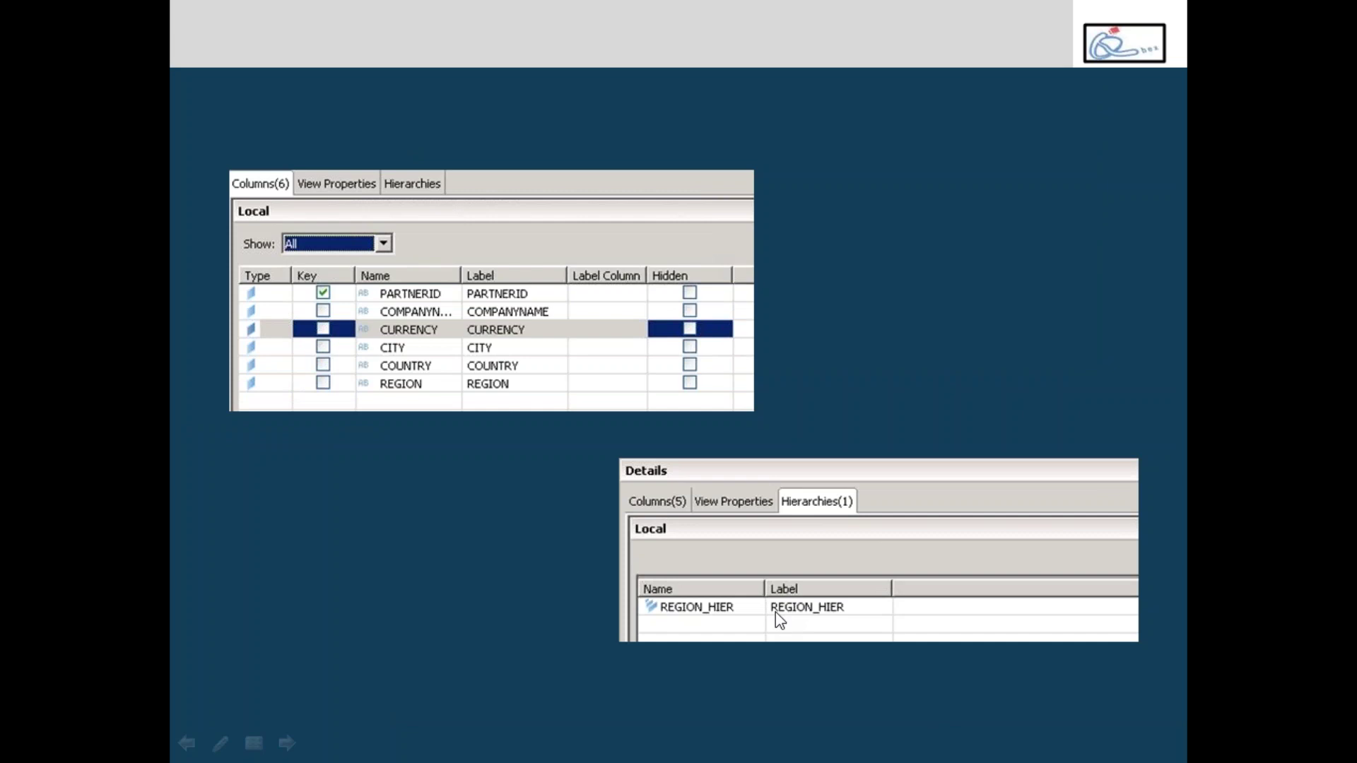
pyautogui.press('Right')
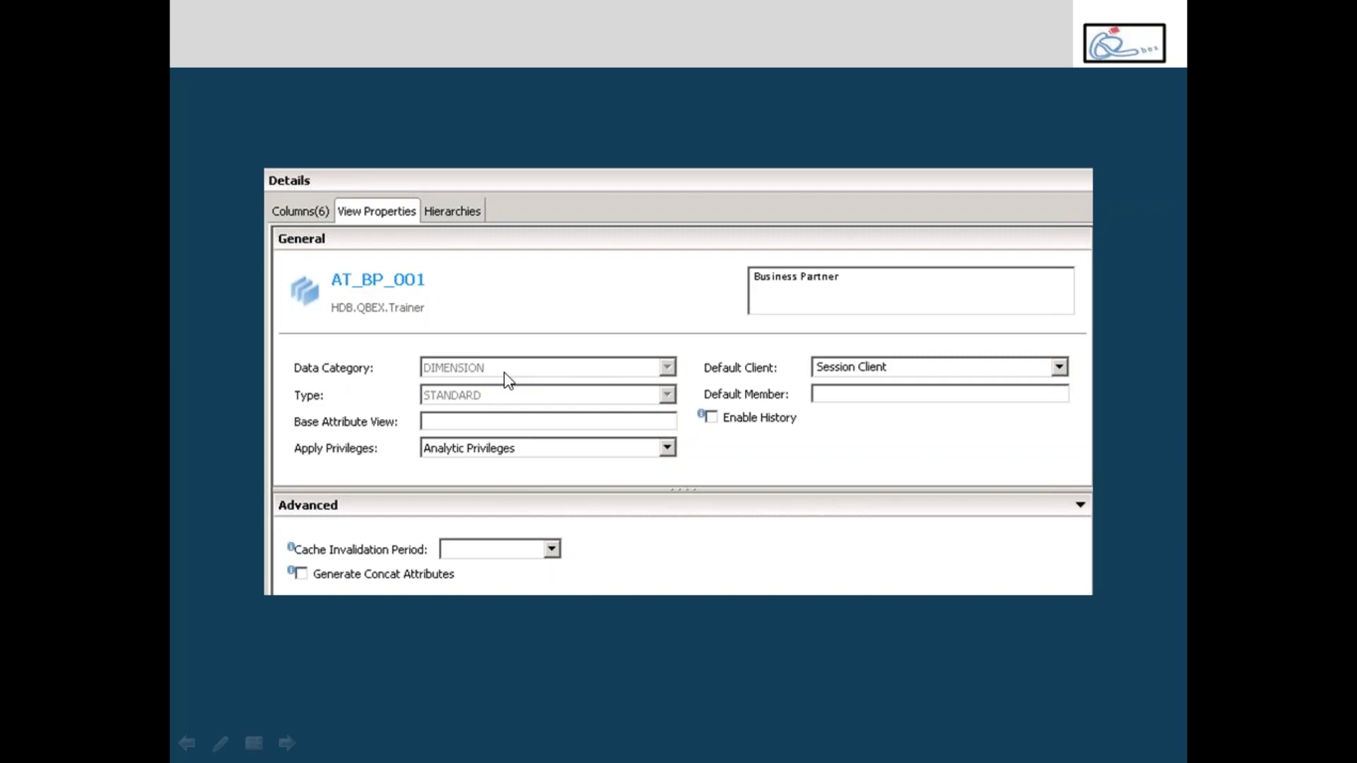
# End the slide show, switch to SAP HANA Studio and open the view properties of the ZAT_BP_001 attribute view.
pyautogui.press('Escape')
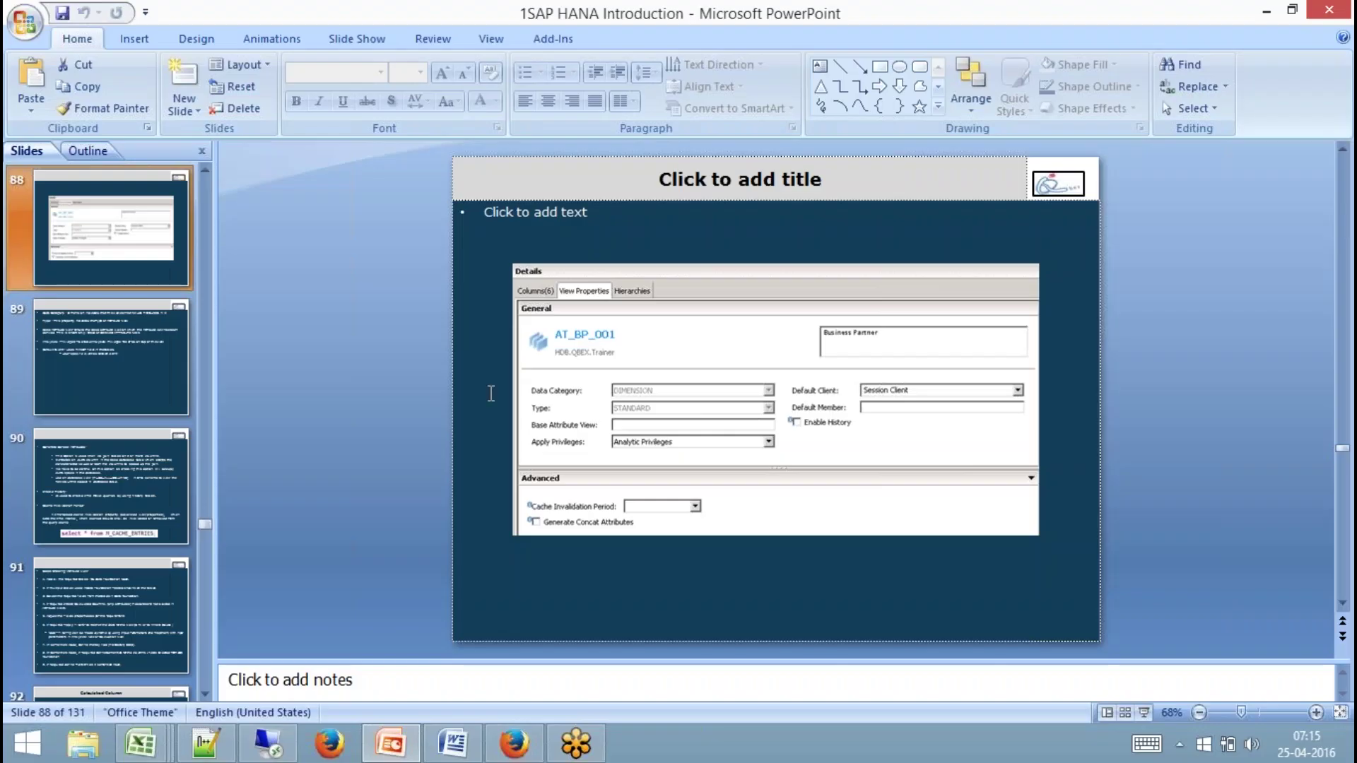
pyautogui.click(287, 742)
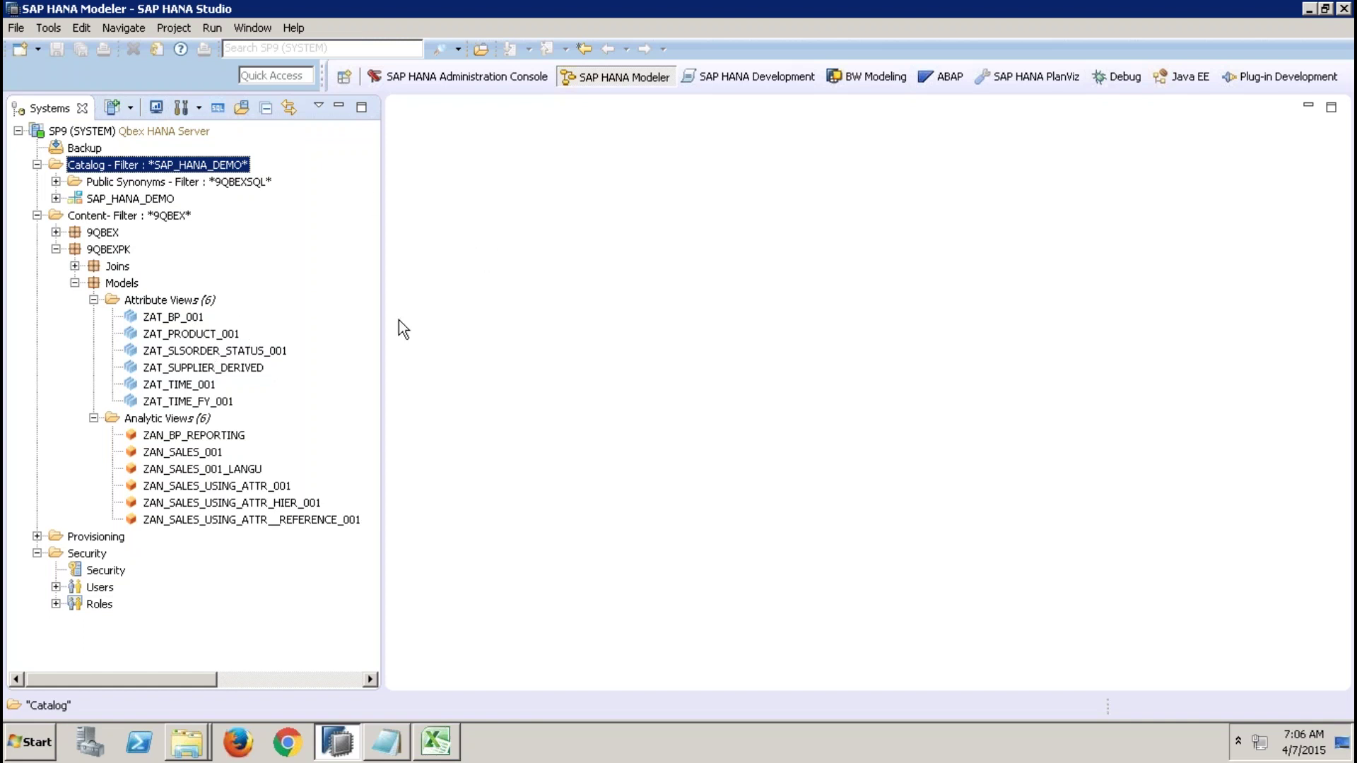
pyautogui.moveTo(517, 4)
pyautogui.doubleClick(170, 318)
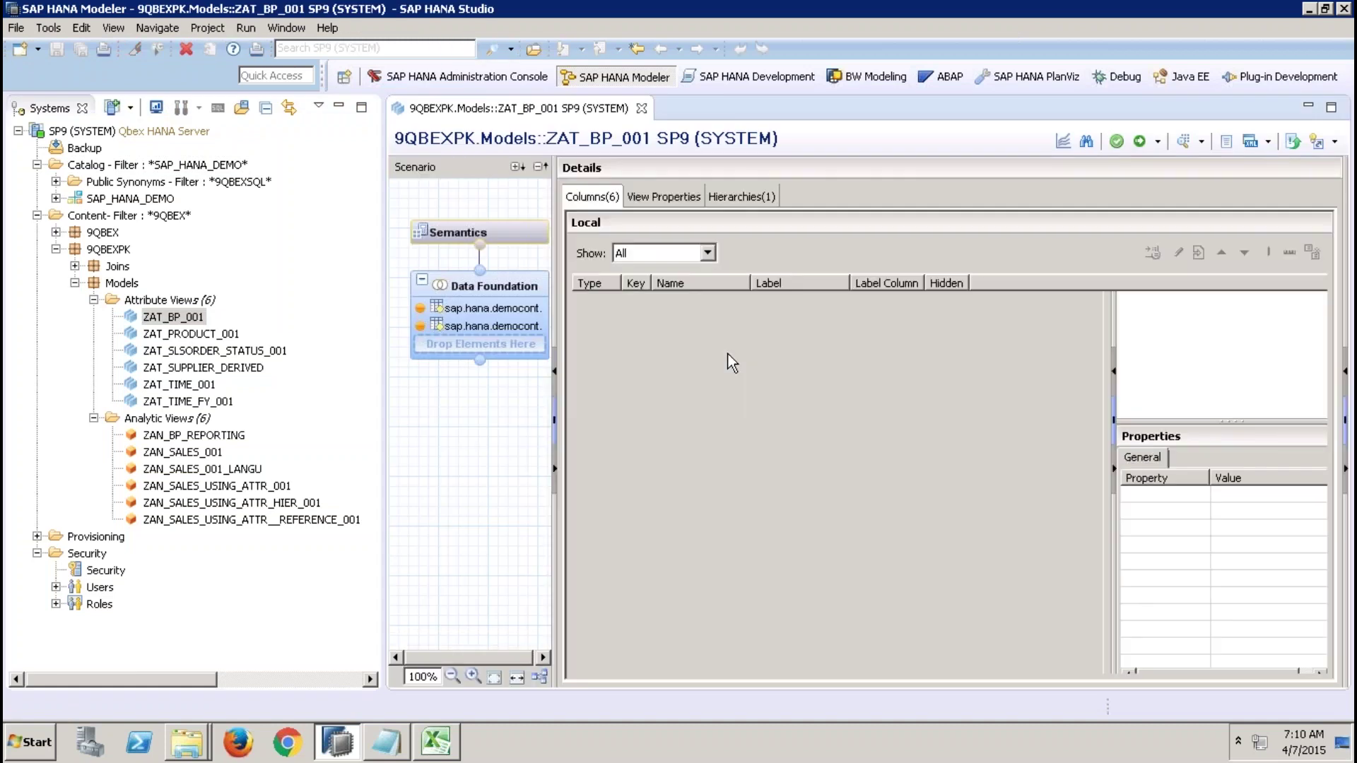
pyautogui.click(338, 106)
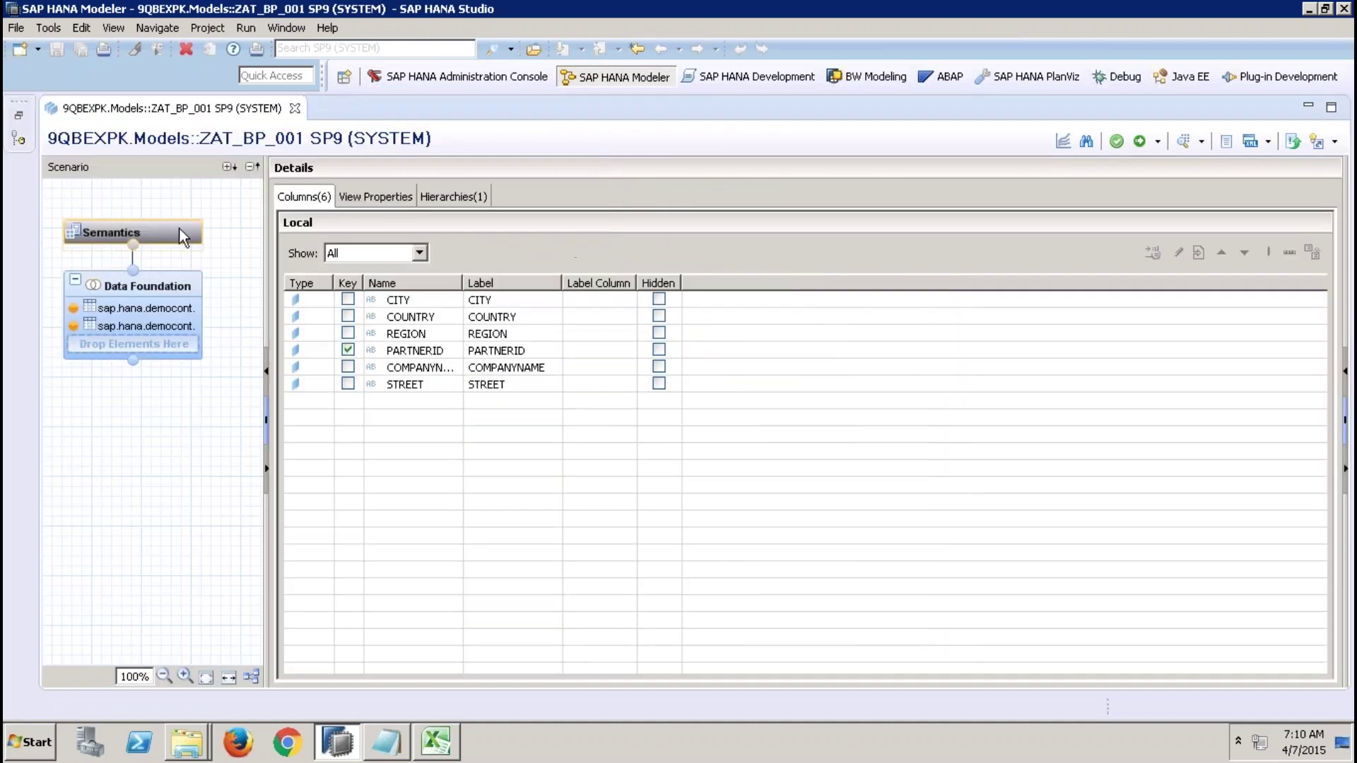
pyautogui.click(389, 197)
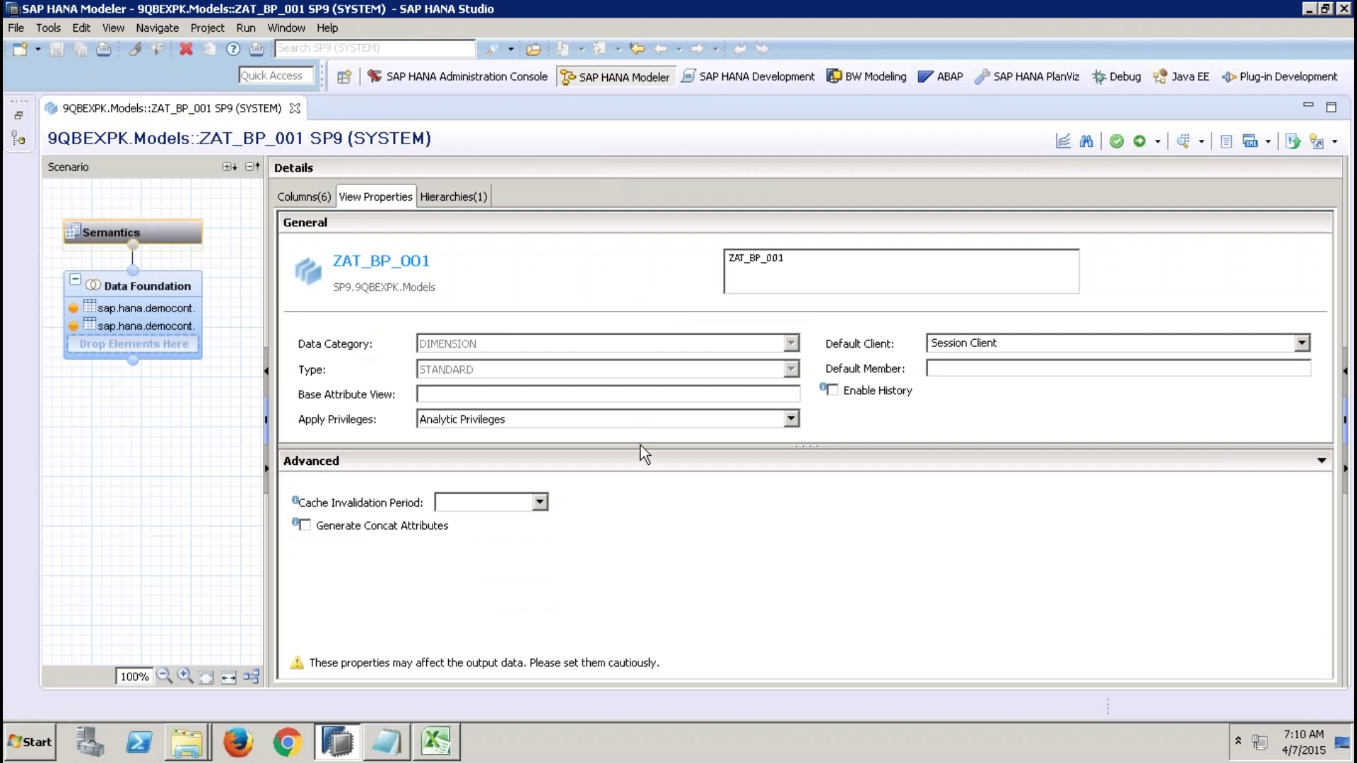
pyautogui.moveTo(639, 450); pyautogui.dragTo(638, 470)
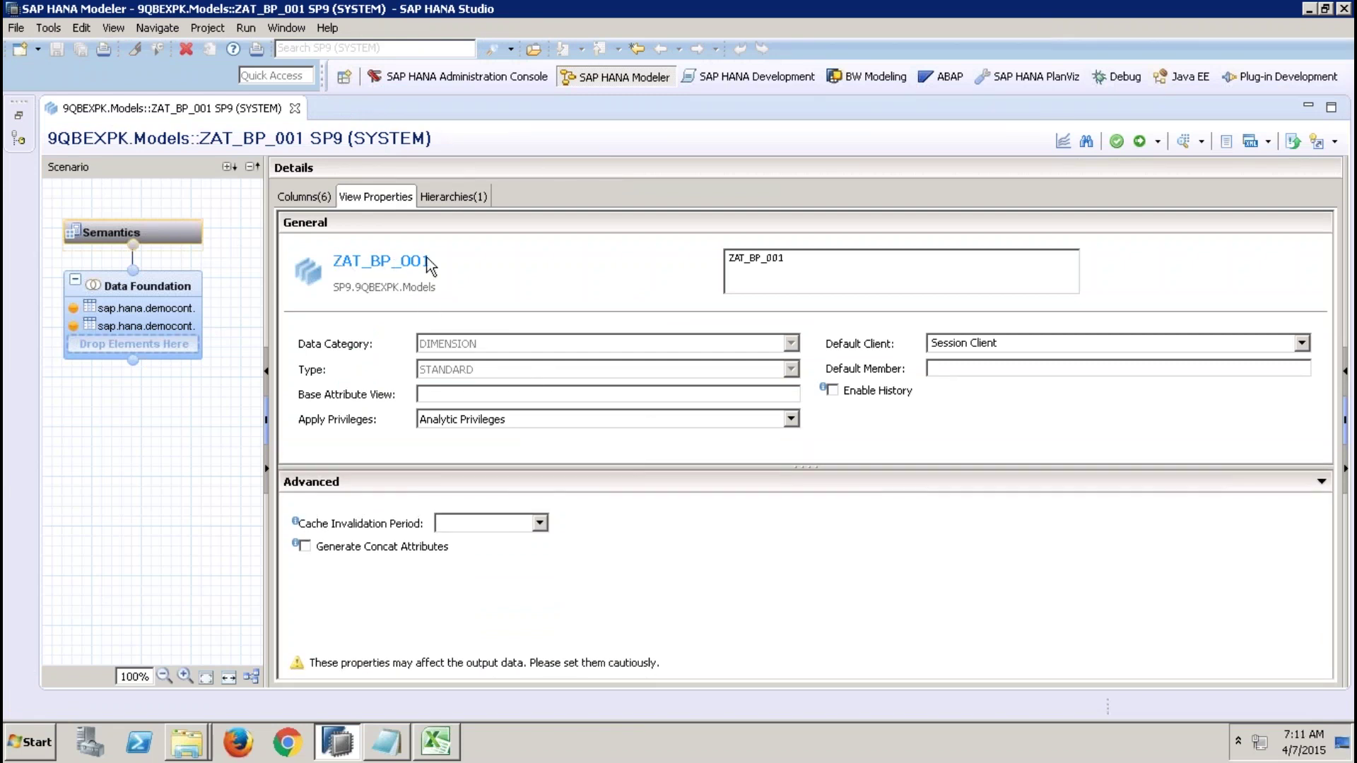
pyautogui.moveTo(848, 27)
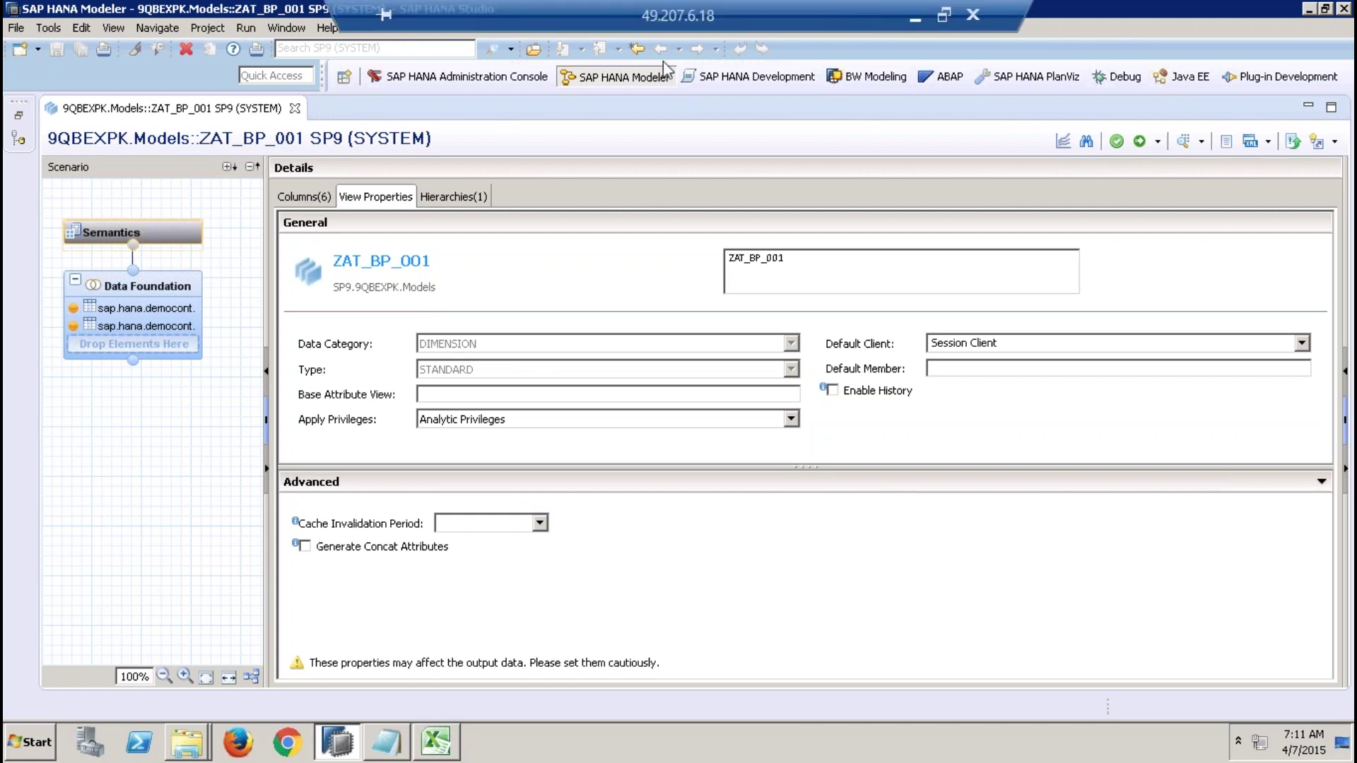
pyautogui.moveTo(442, 259); pyautogui.dragTo(452, 241)
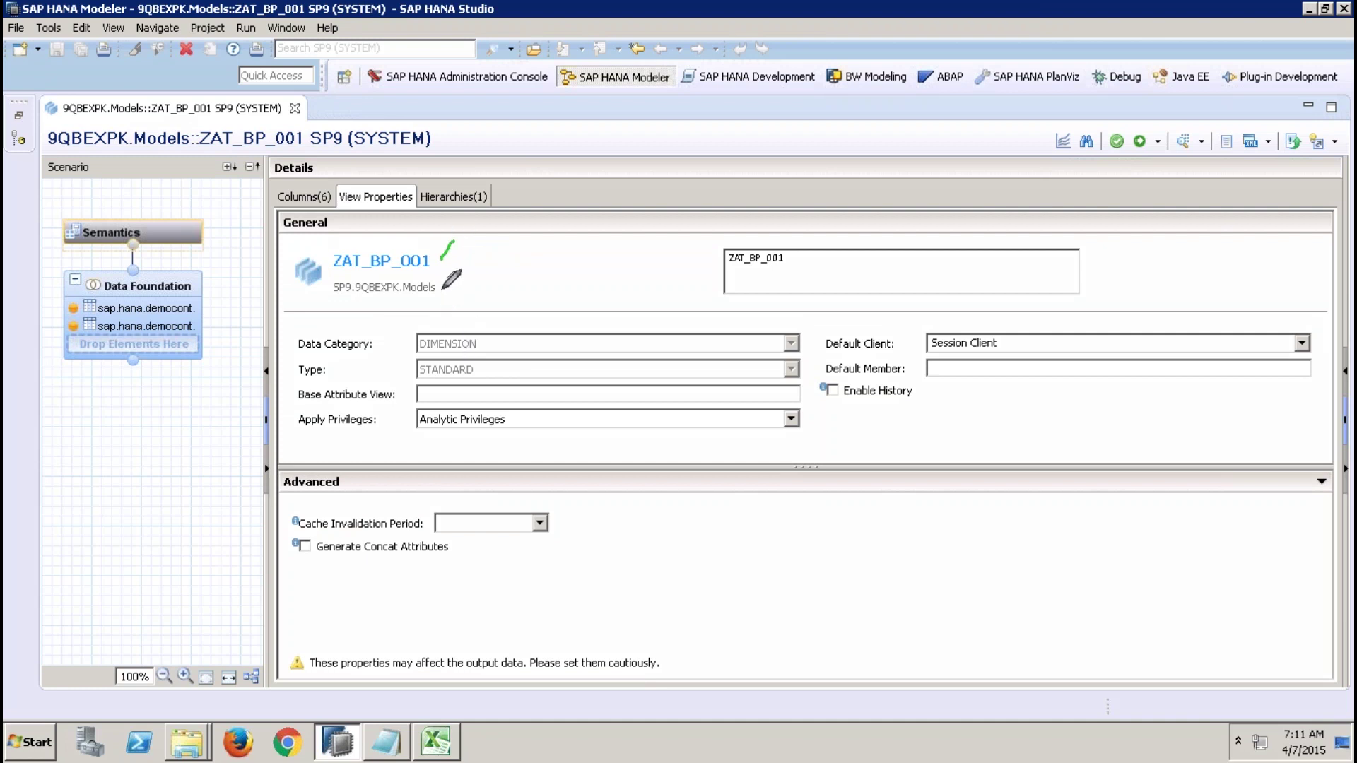
pyautogui.moveTo(441, 290); pyautogui.dragTo(474, 284)
pyautogui.moveTo(735, 267); pyautogui.dragTo(828, 272)
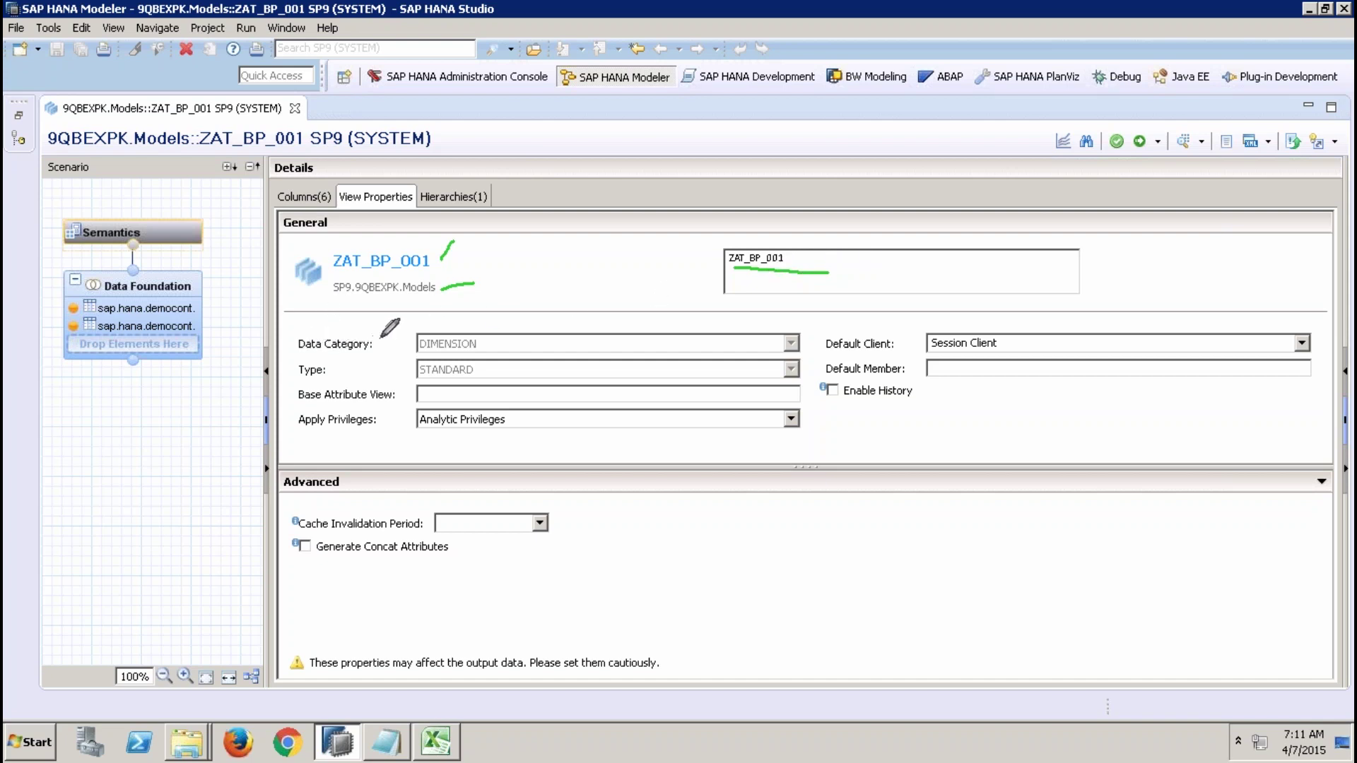
pyautogui.moveTo(517, 342); pyautogui.dragTo(546, 327)
pyautogui.moveTo(513, 365); pyautogui.dragTo(544, 362)
pyautogui.moveTo(545, 389)
pyautogui.mouseDown()
pyautogui.moveTo(559, 400)
pyautogui.moveTo(576, 385)
pyautogui.mouseUp()
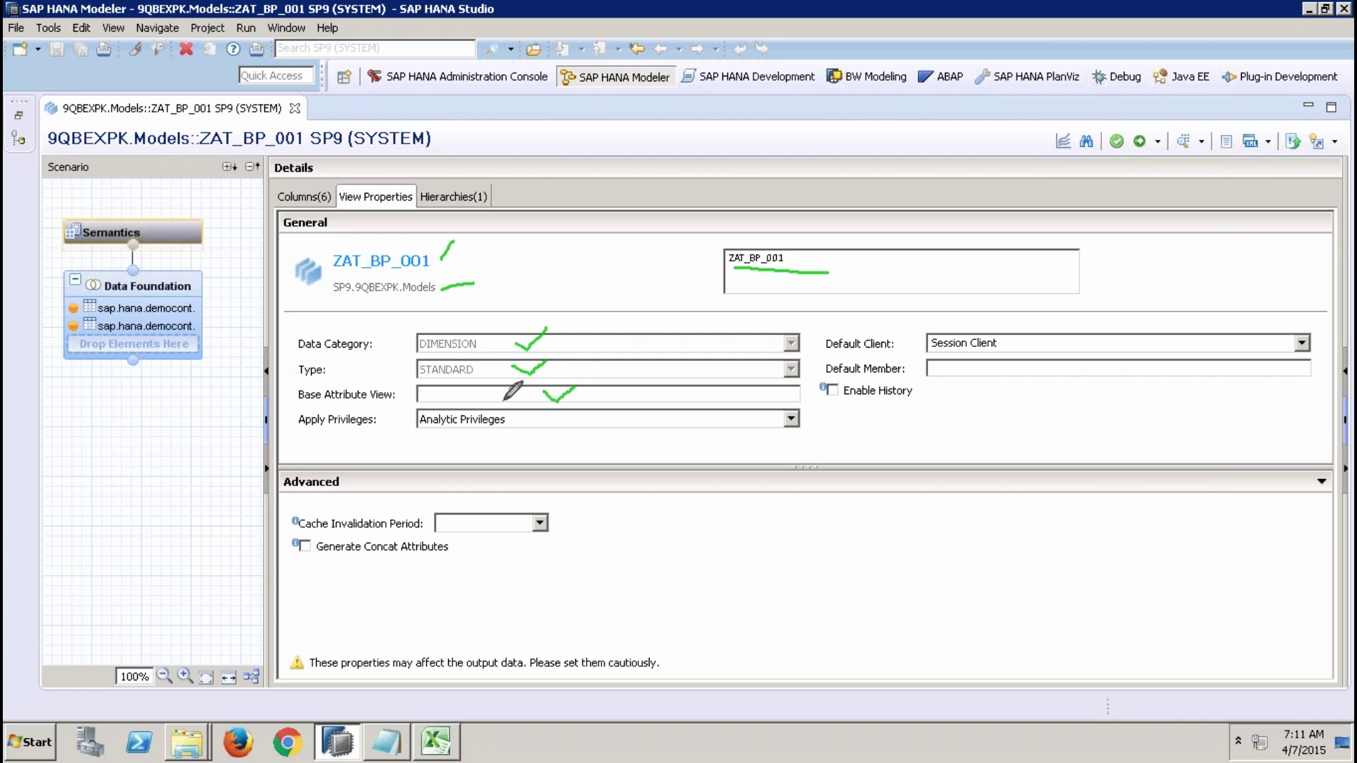
pyautogui.click(799, 61)
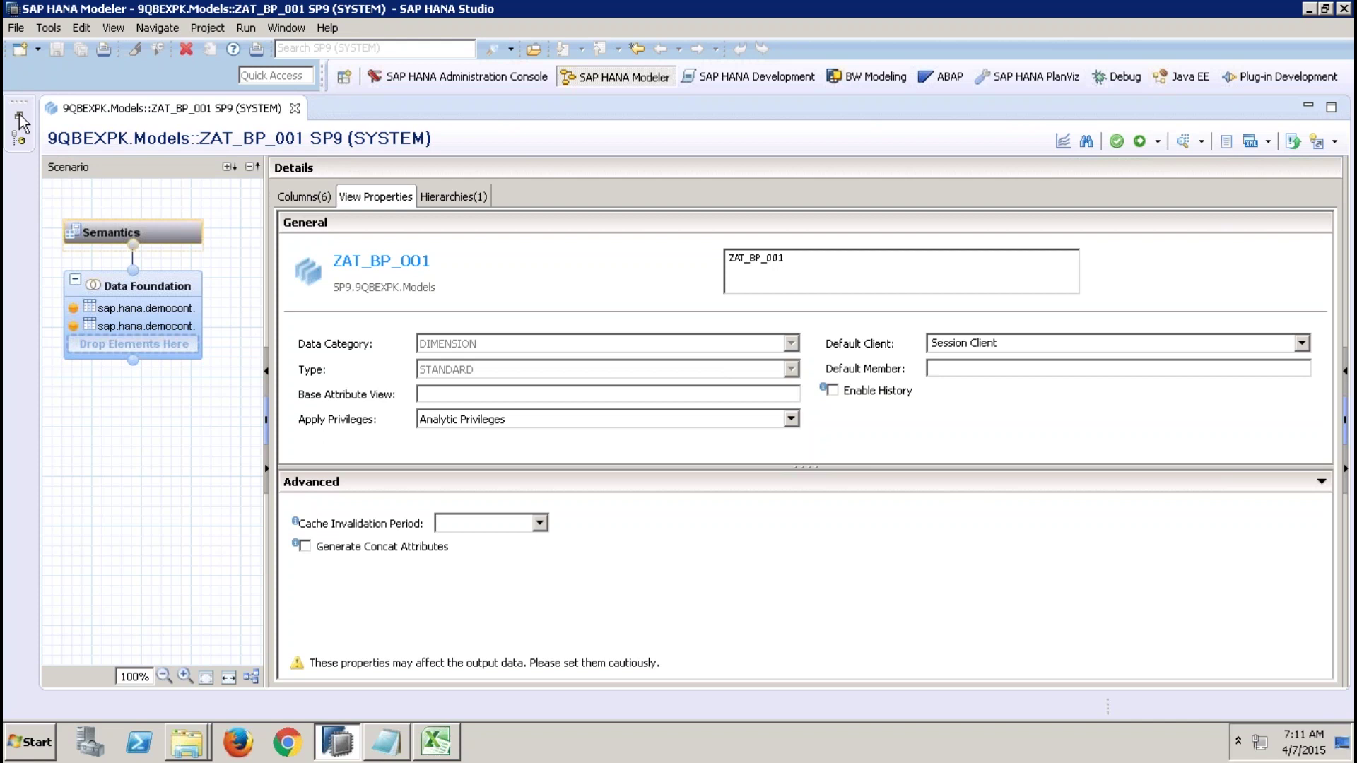
pyautogui.moveTo(573, 11)
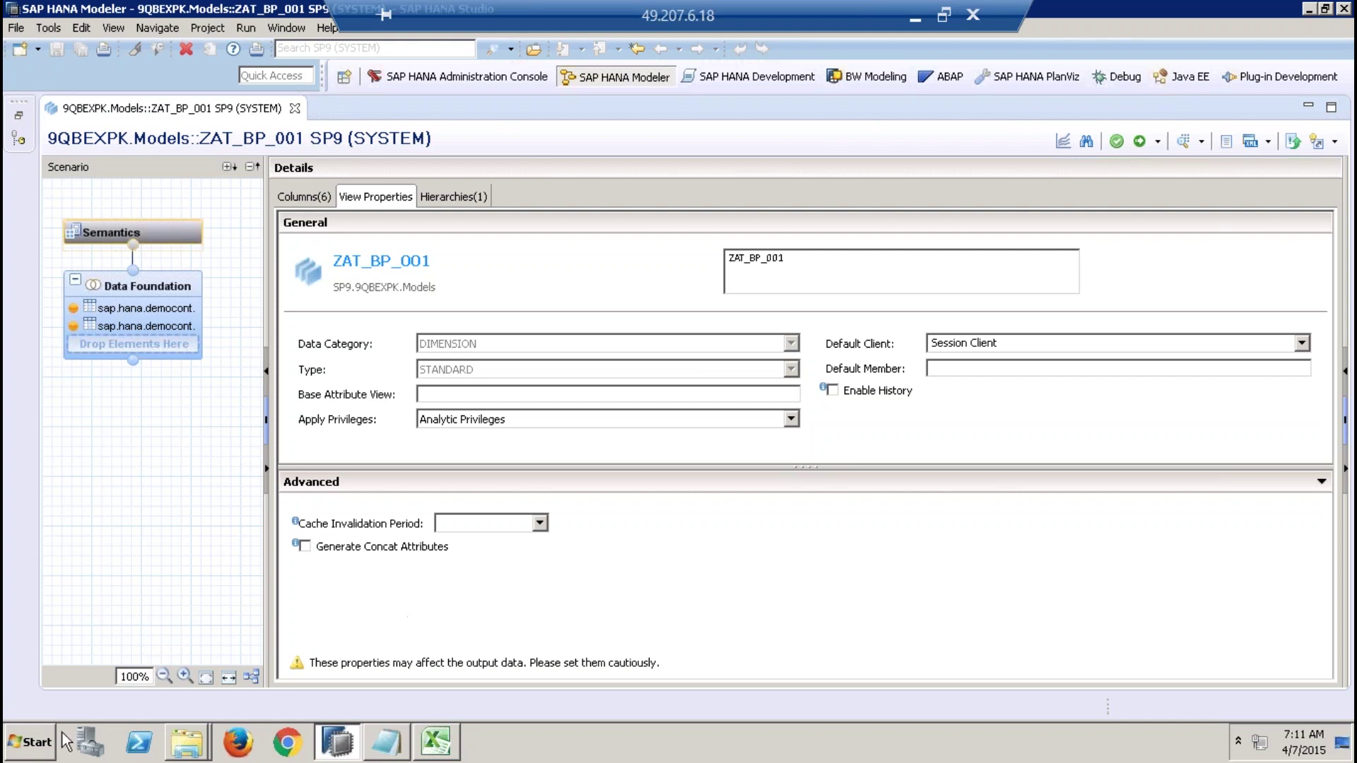
pyautogui.moveTo(478, 2)
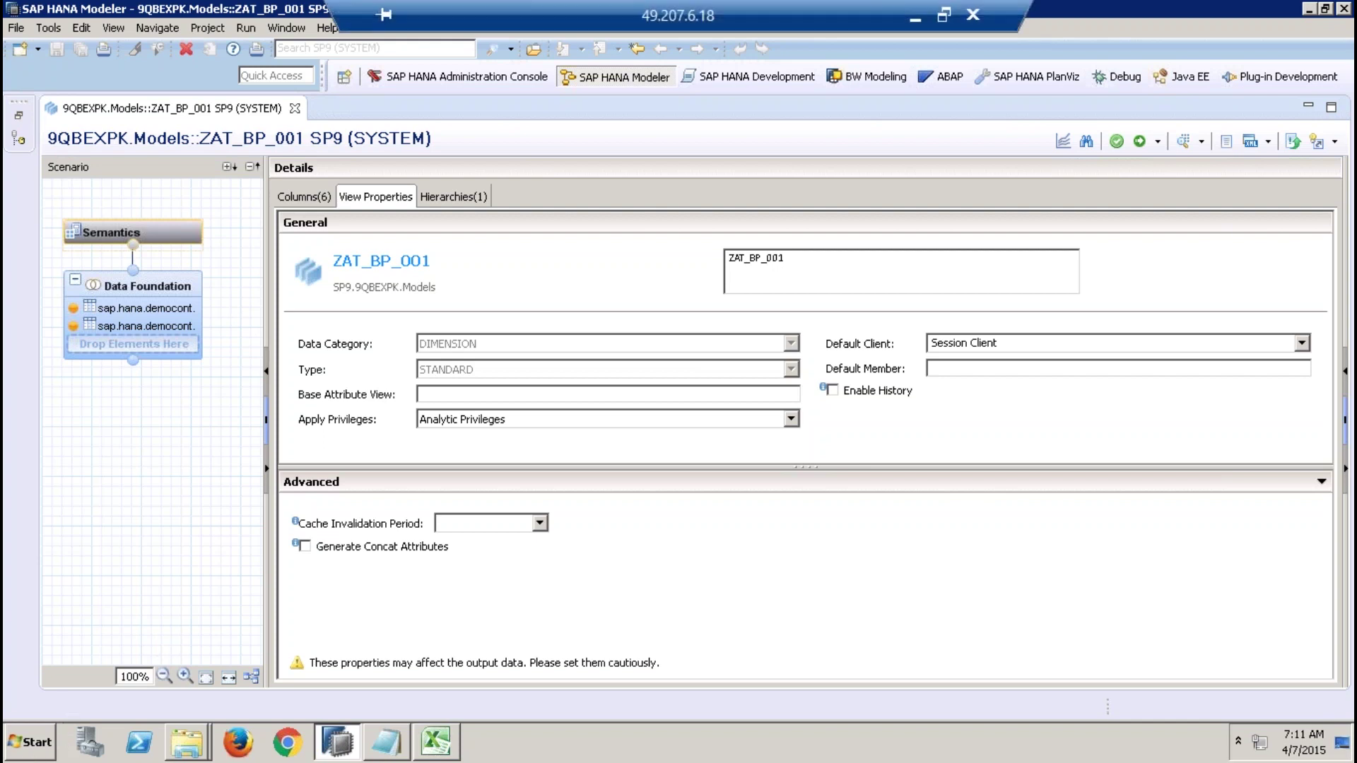
pyautogui.click(915, 17)
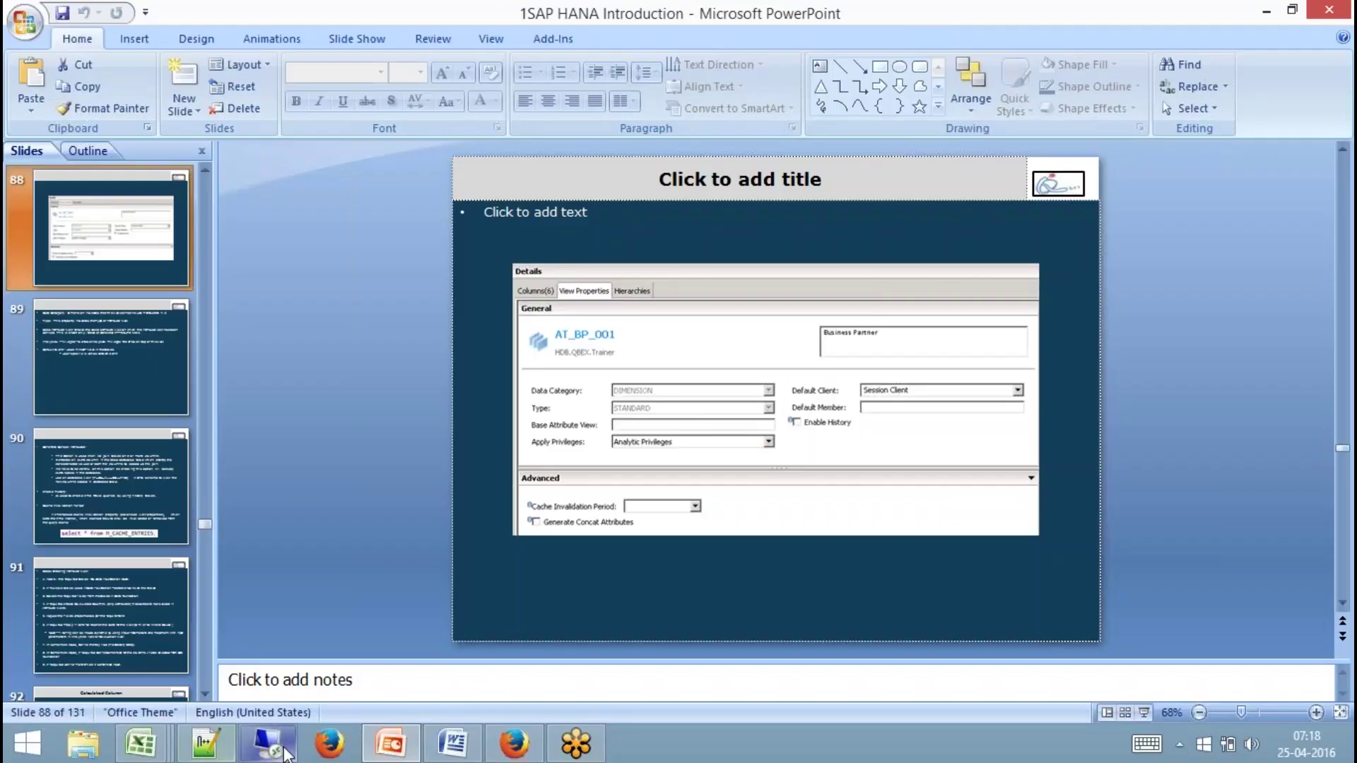
pyautogui.click(267, 742)
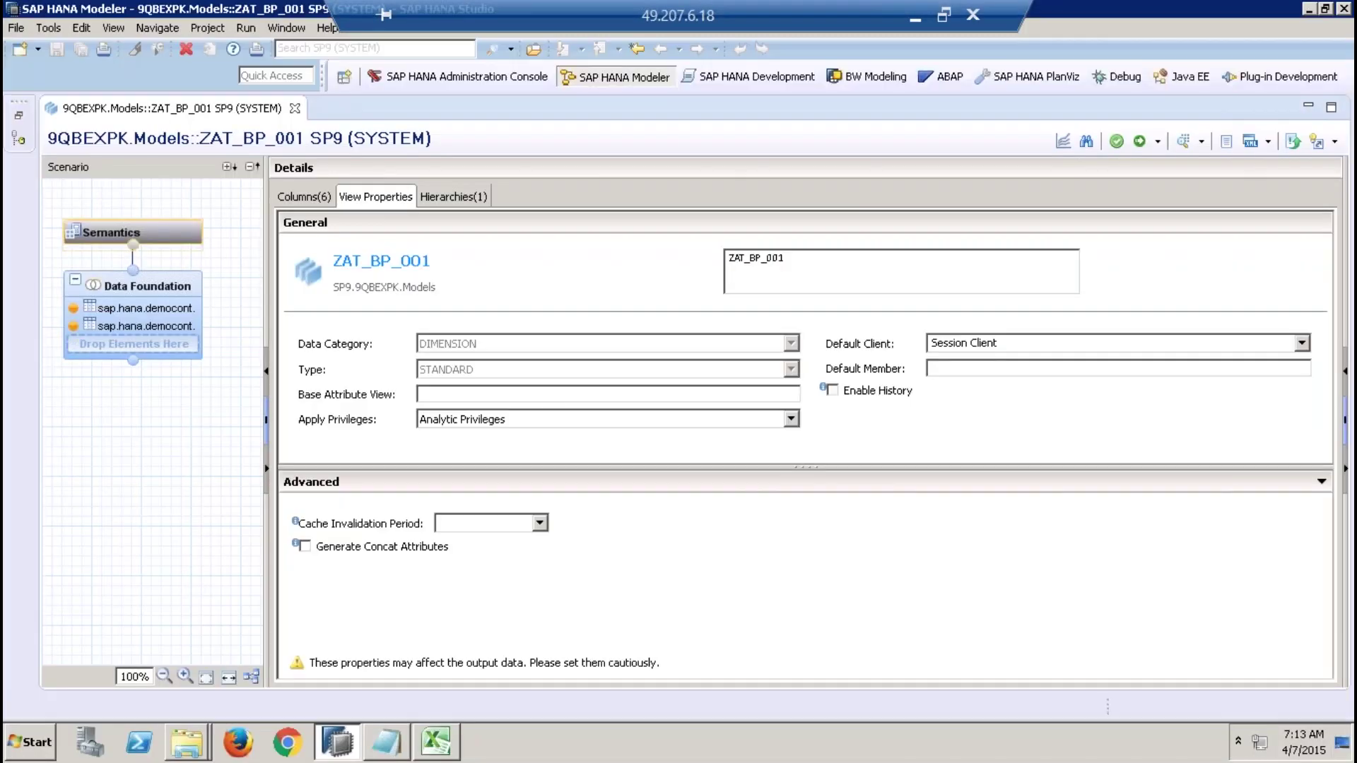
# Open the ZAT_SUPPLIER_DERIVED attribute view and examine its base attribute view in the view properties.
pyautogui.click(19, 116)
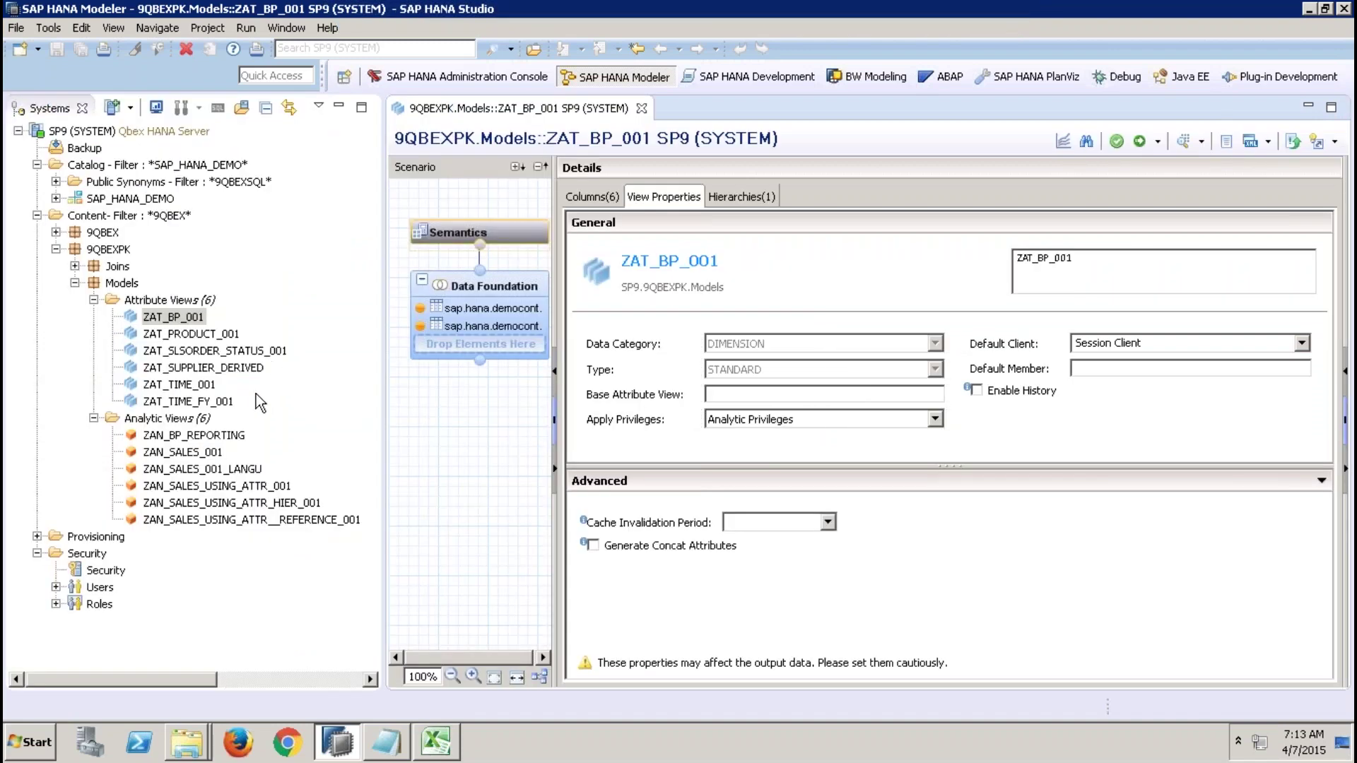
pyautogui.doubleClick(238, 368)
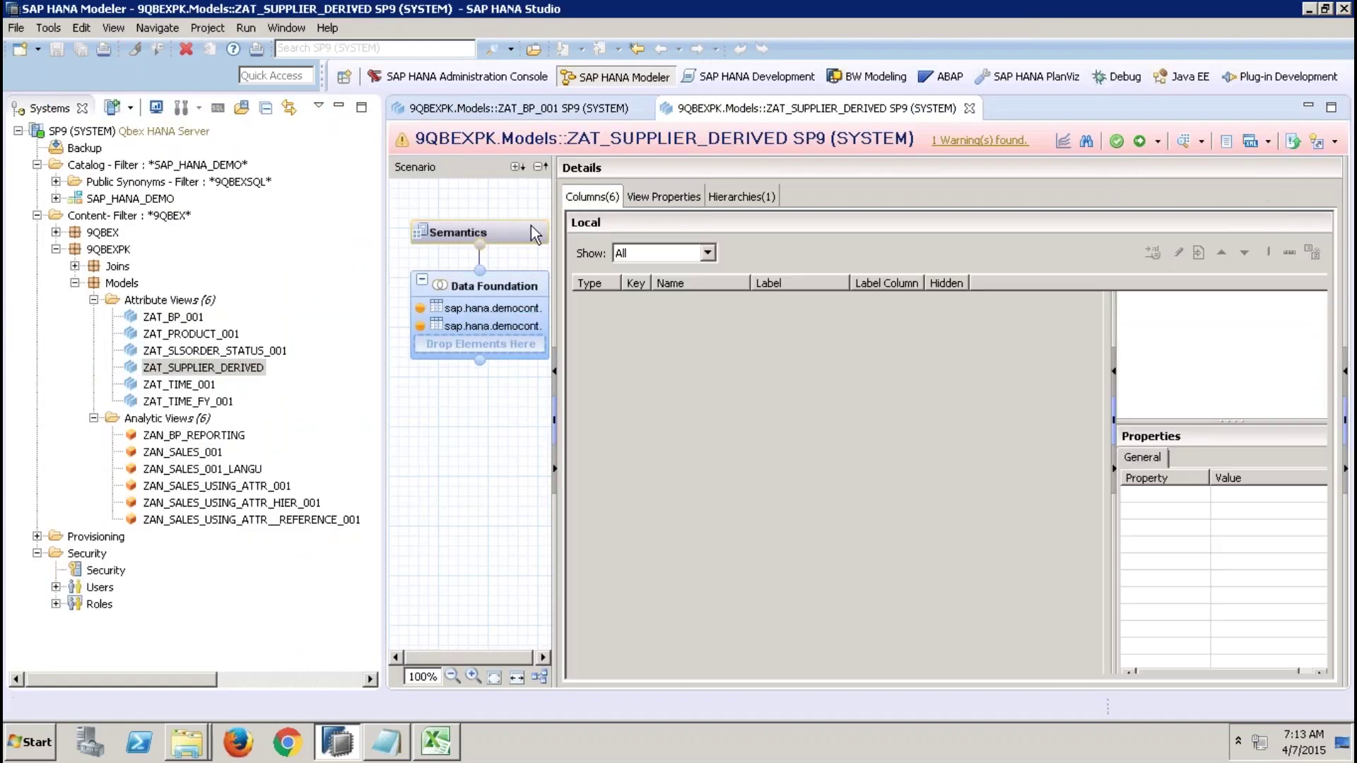
pyautogui.click(339, 105)
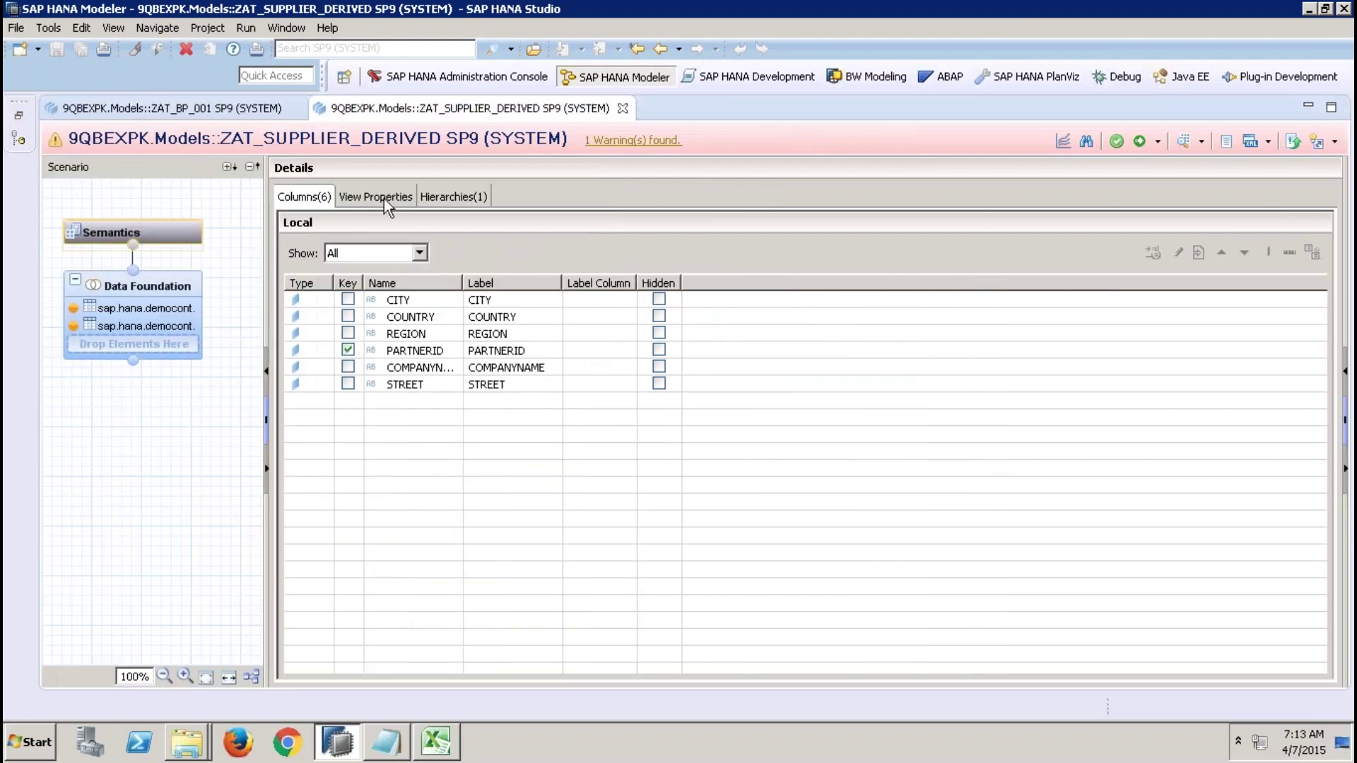
pyautogui.click(384, 198)
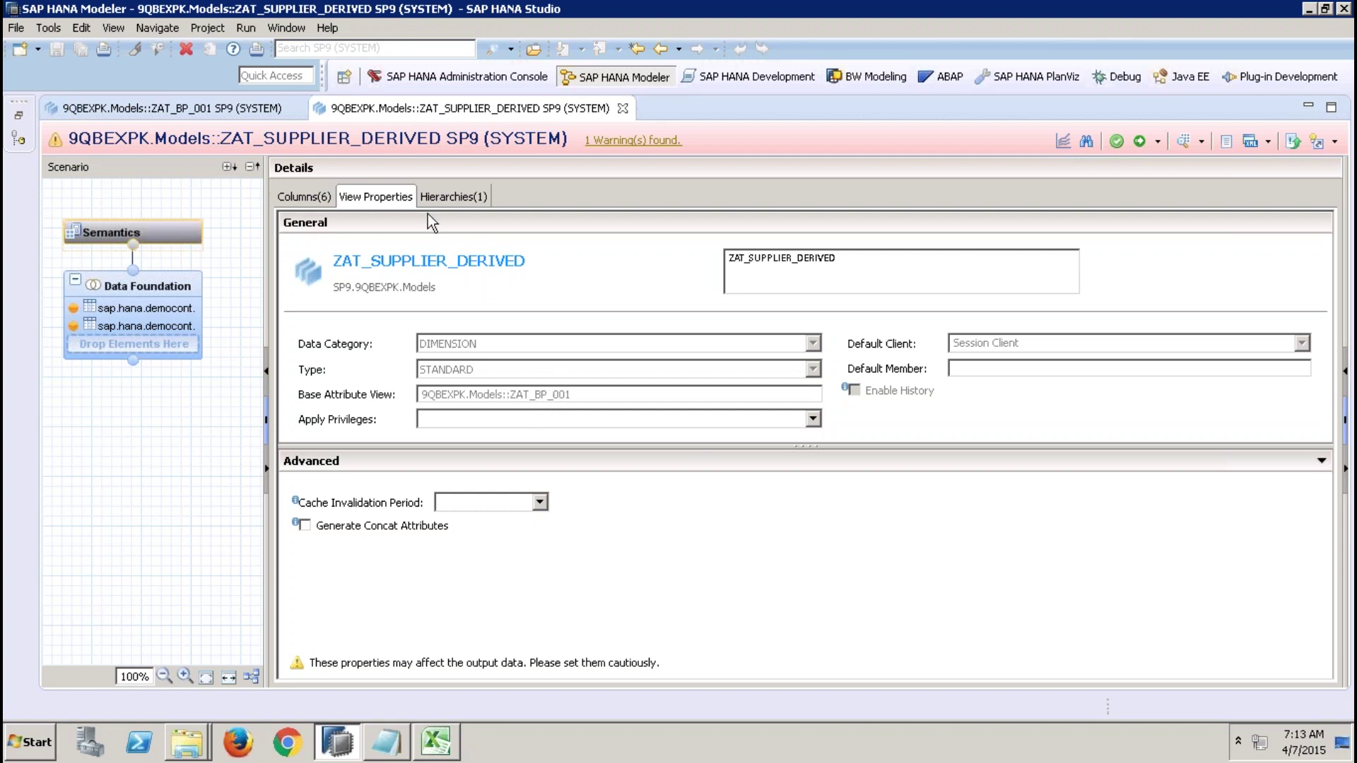
# Set Apply Privileges of ZAT_BP_001 to SQL Analytic Privileges and review the available default client options.
pyautogui.click(240, 108)
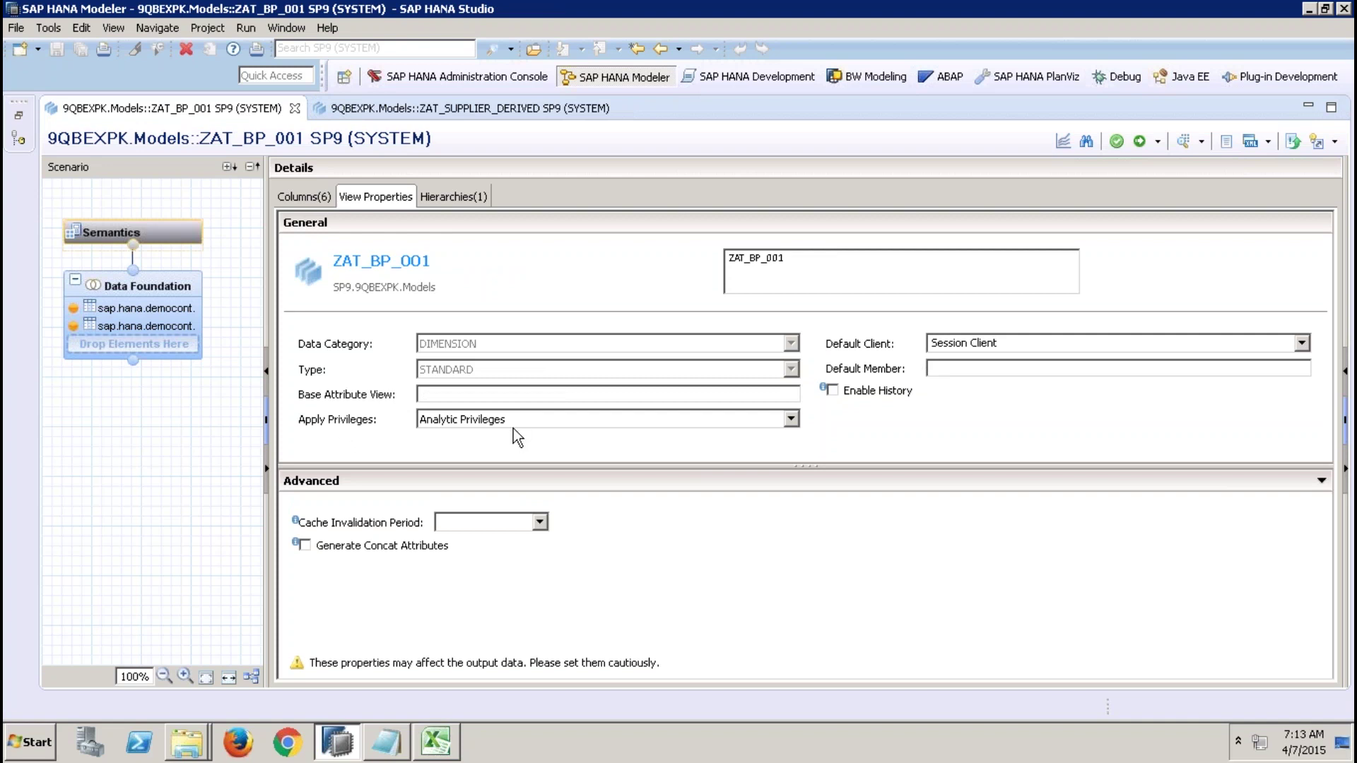
pyautogui.click(791, 419)
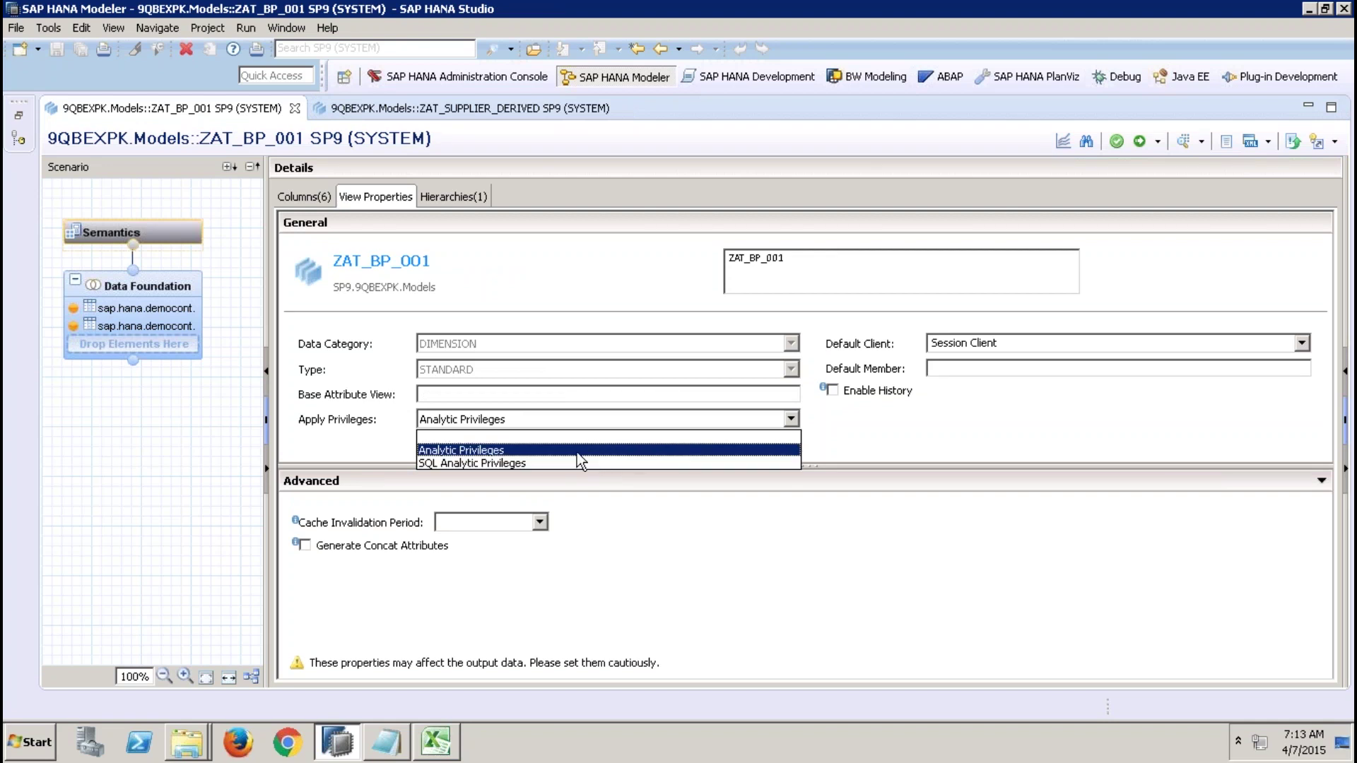
pyautogui.click(437, 450)
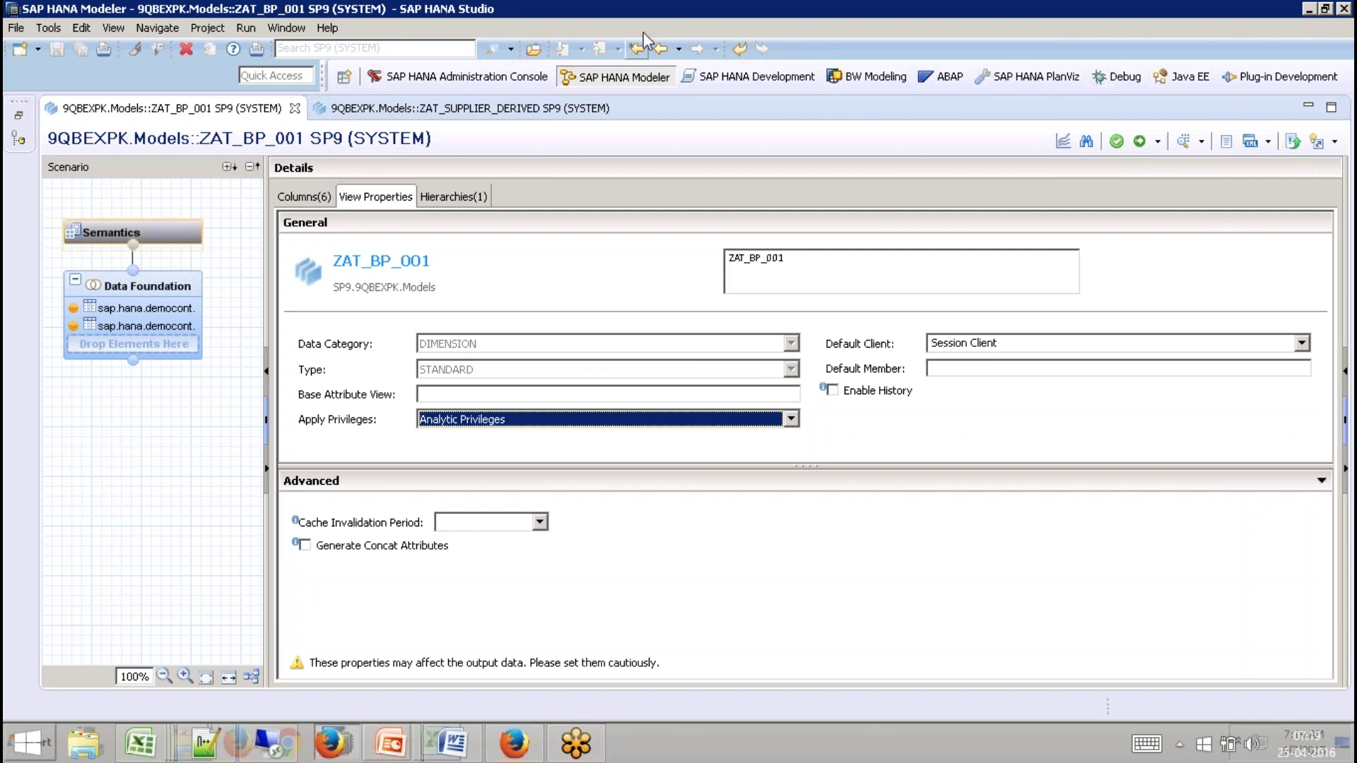
pyautogui.click(681, 422)
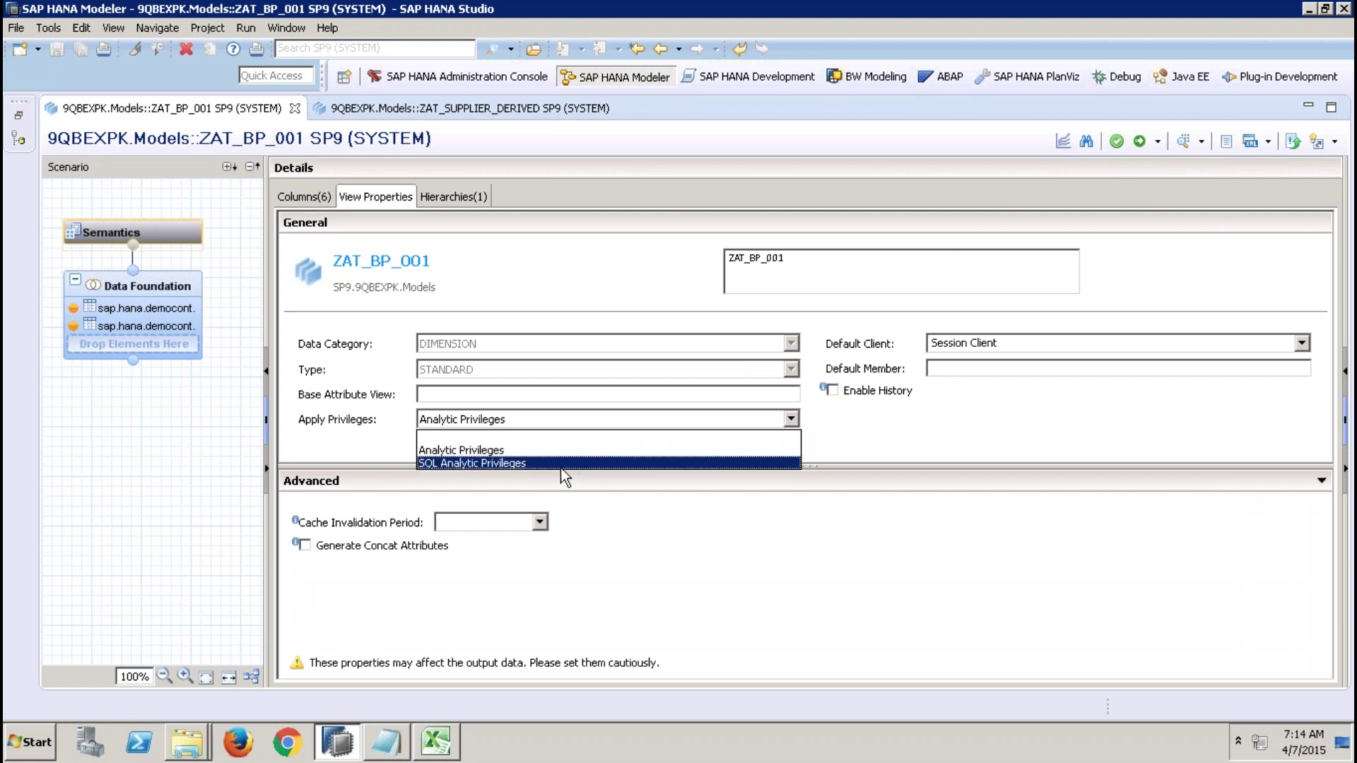
pyautogui.click(518, 451)
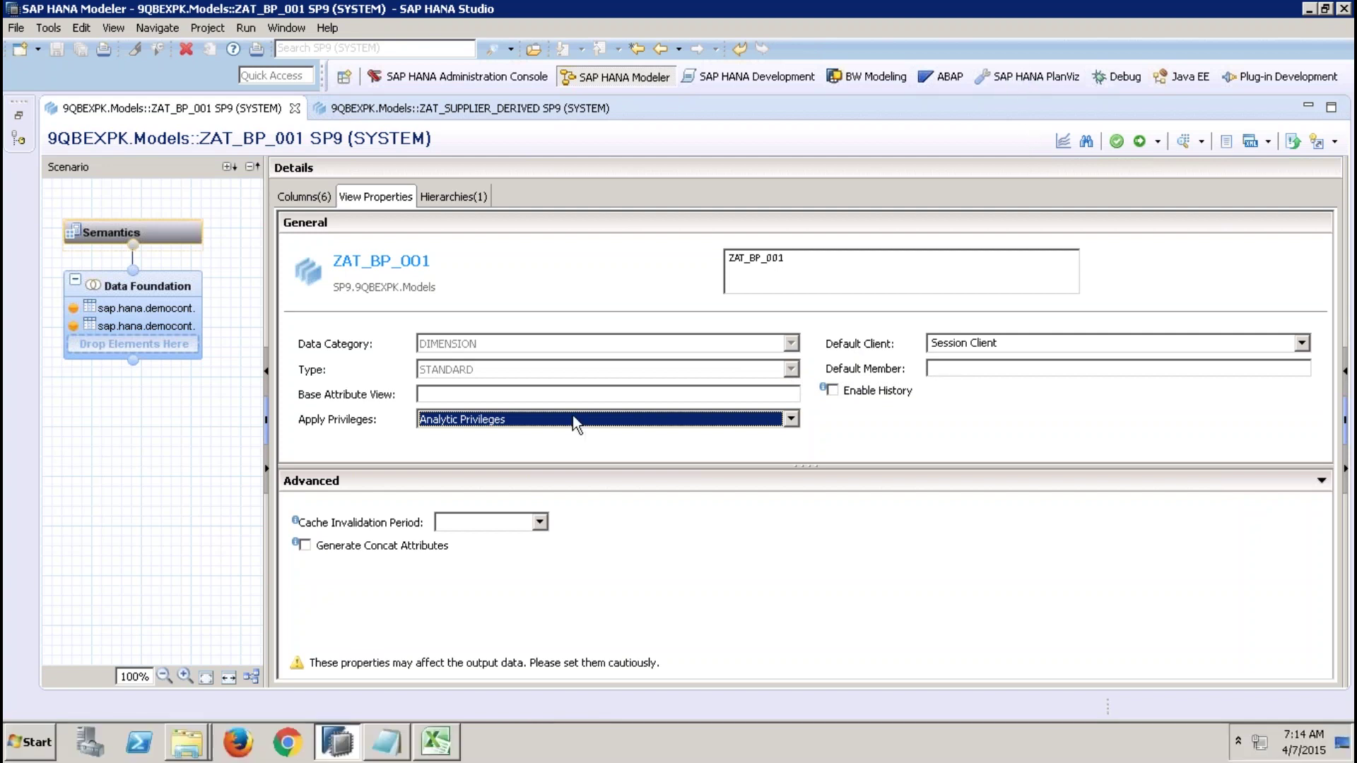
pyautogui.click(572, 415)
pyautogui.click(487, 463)
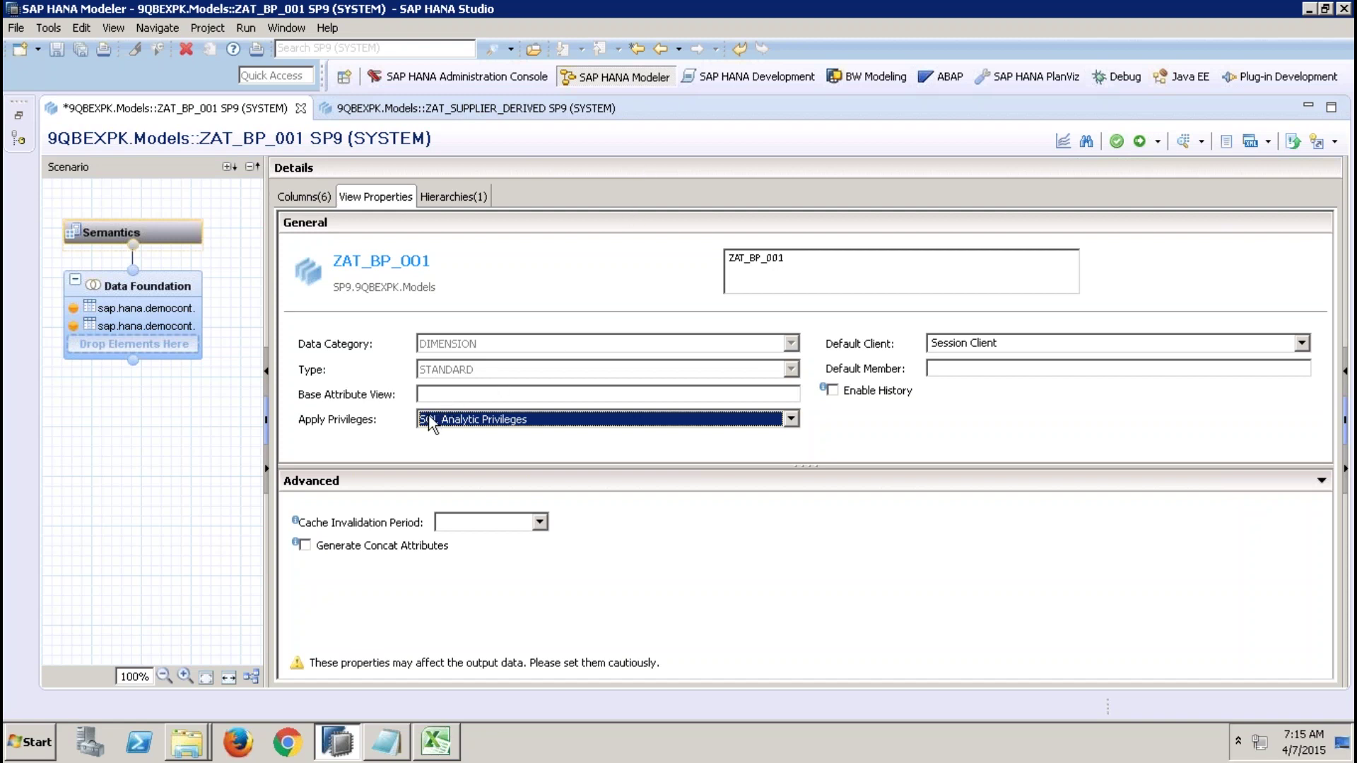
pyautogui.click(498, 418)
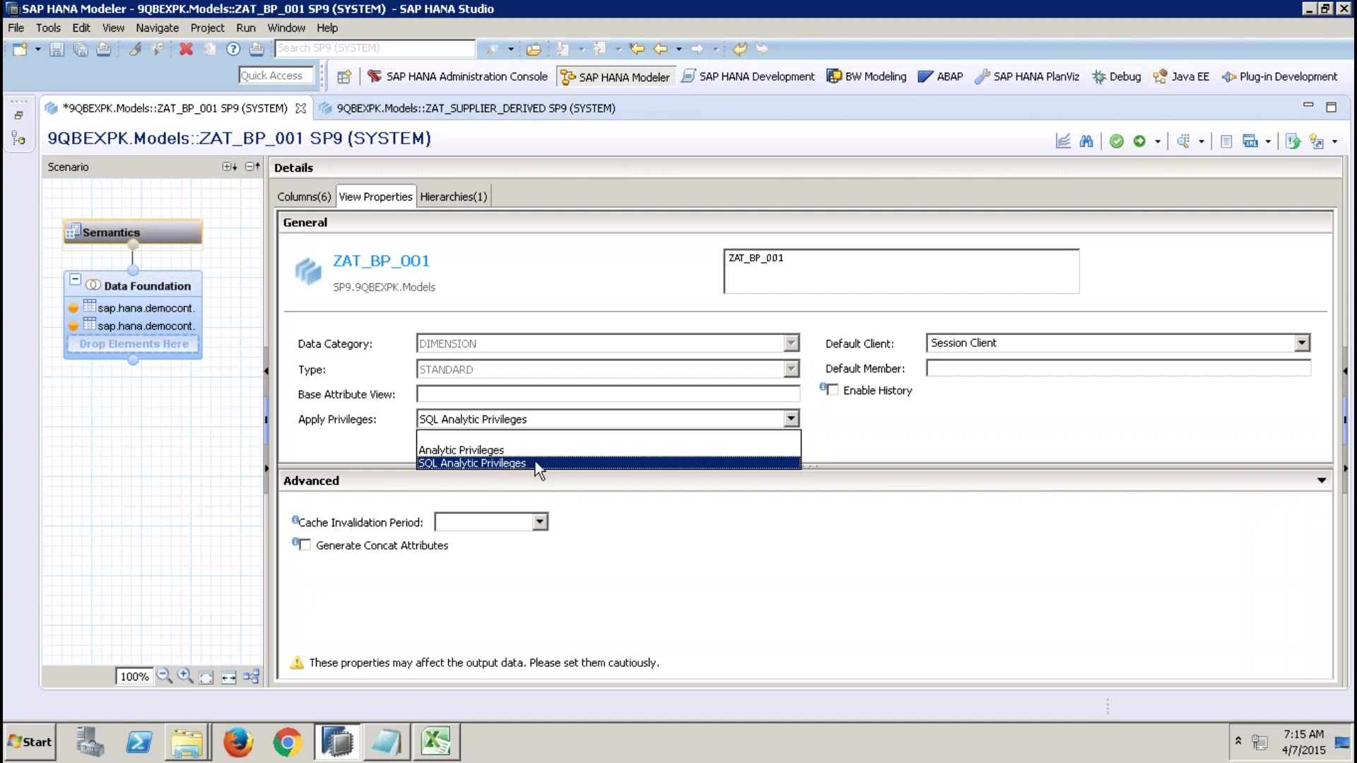
pyautogui.click(580, 465)
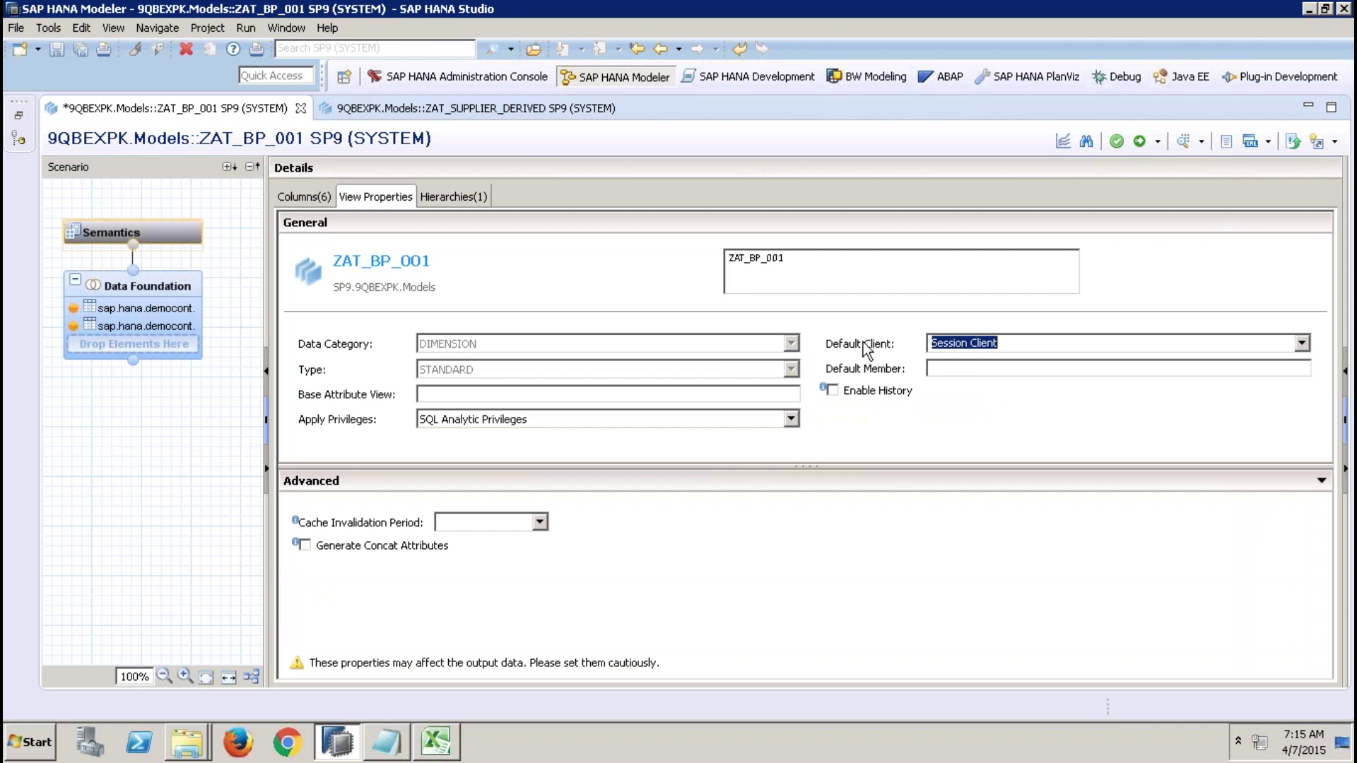
pyautogui.click(1301, 343)
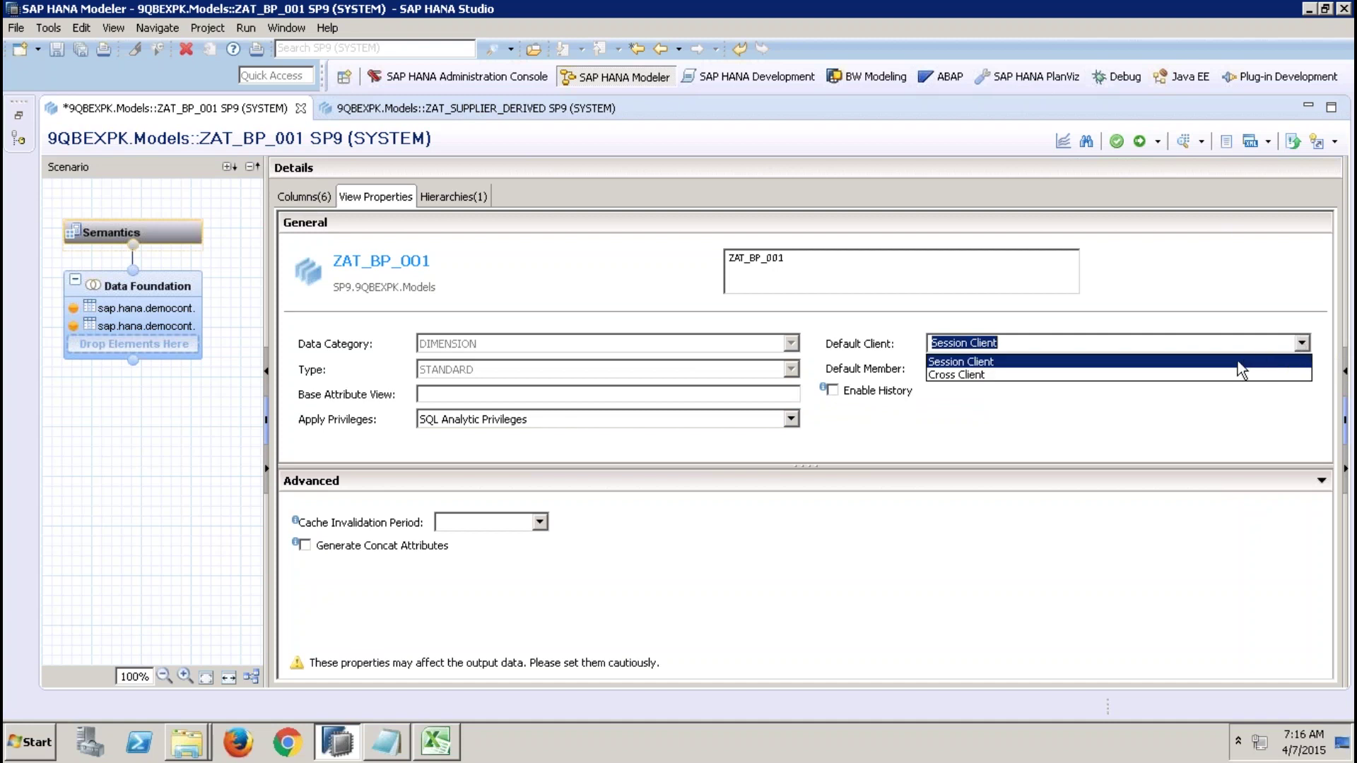
pyautogui.click(1148, 432)
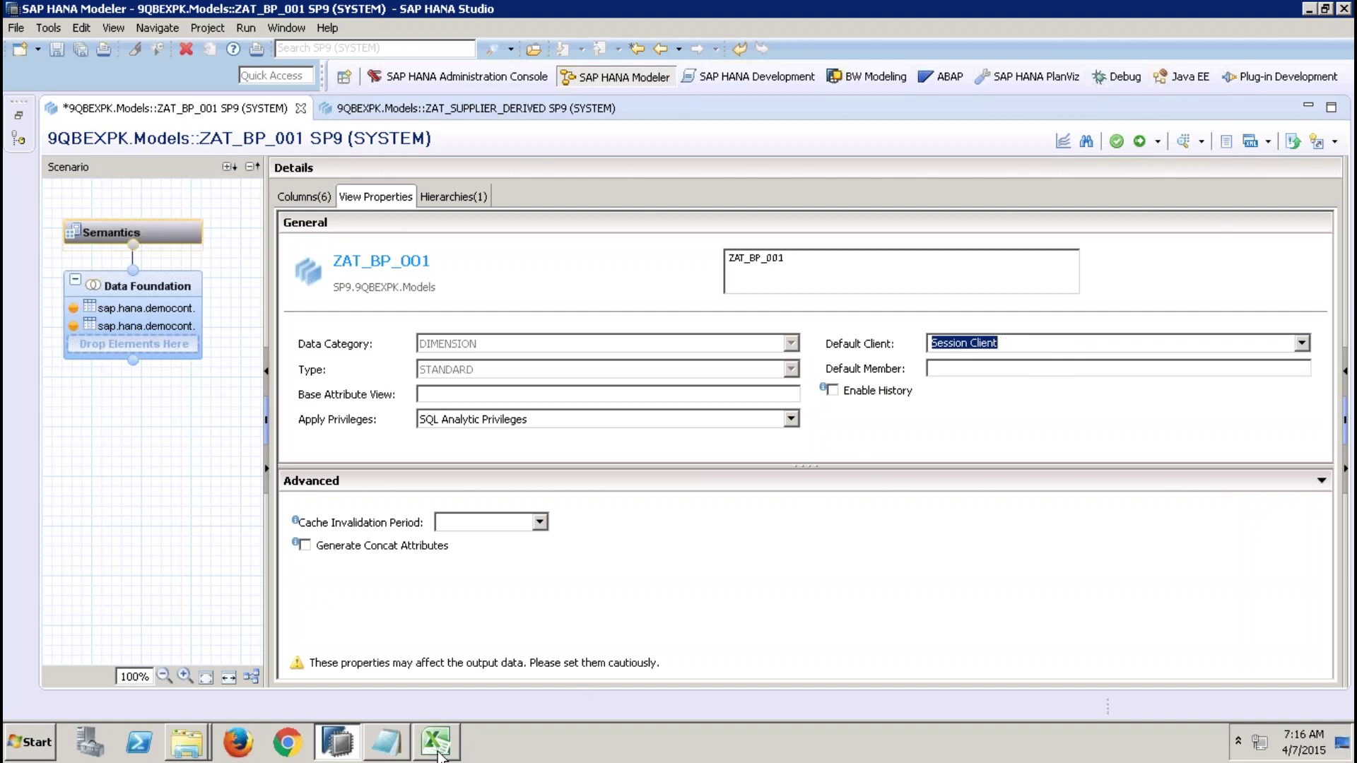
# Switch to Excel and add a blank worksheet to Book1, selecting cell G7 on it.
pyautogui.click(445, 754)
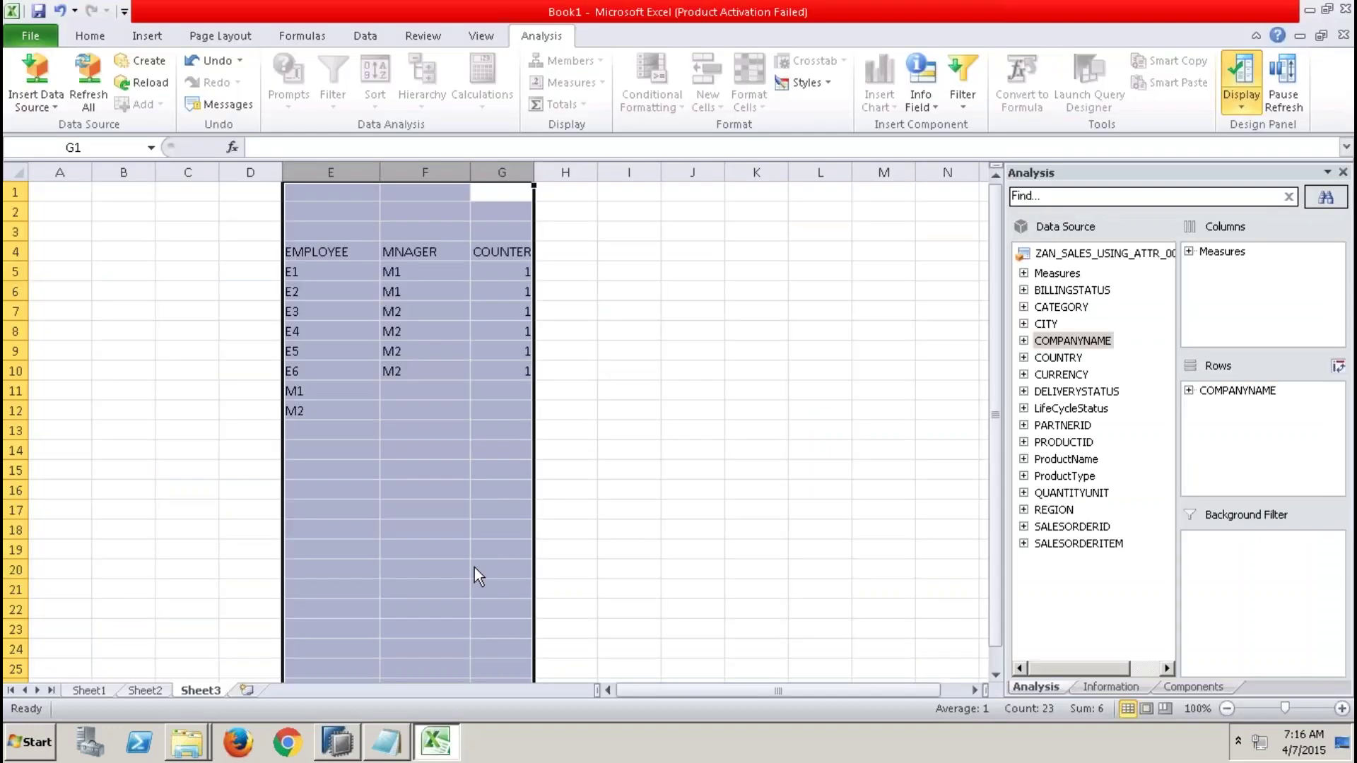
pyautogui.click(253, 689)
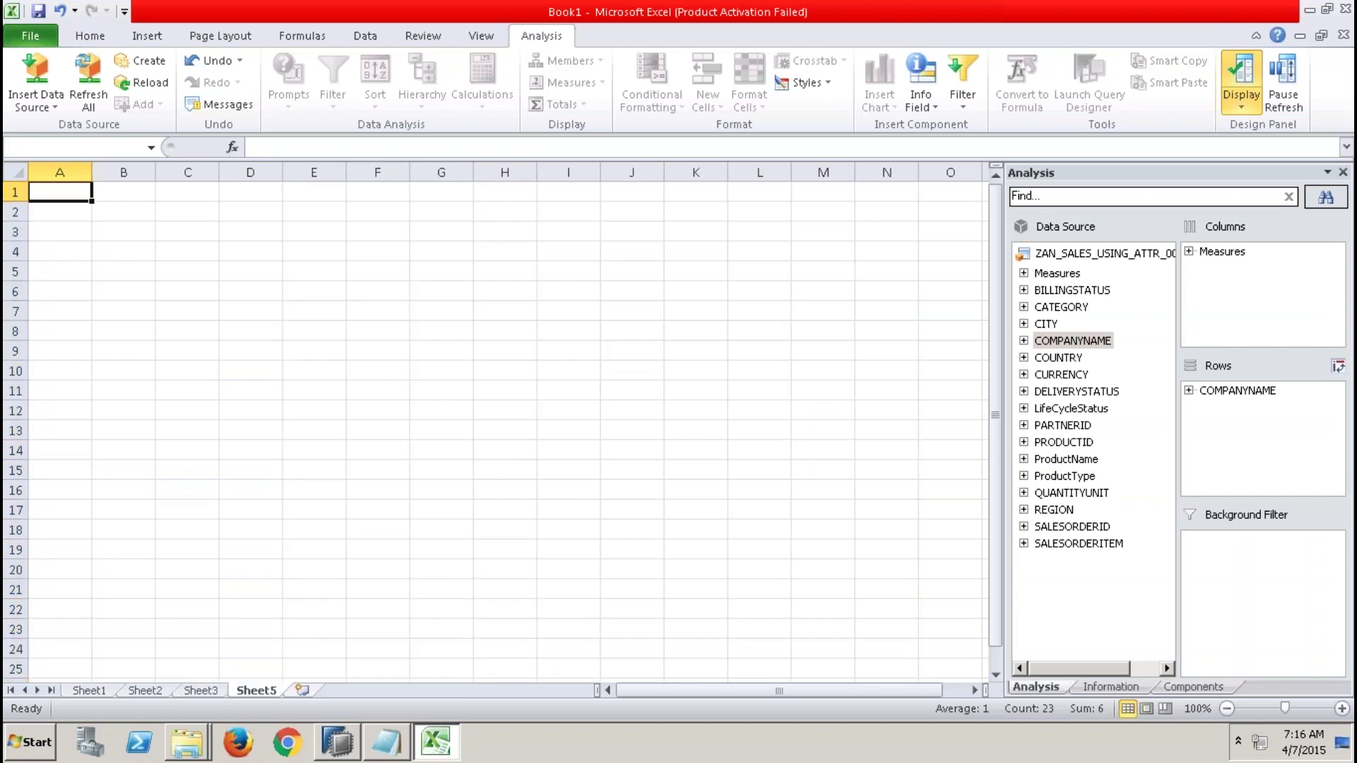
pyautogui.click(438, 315)
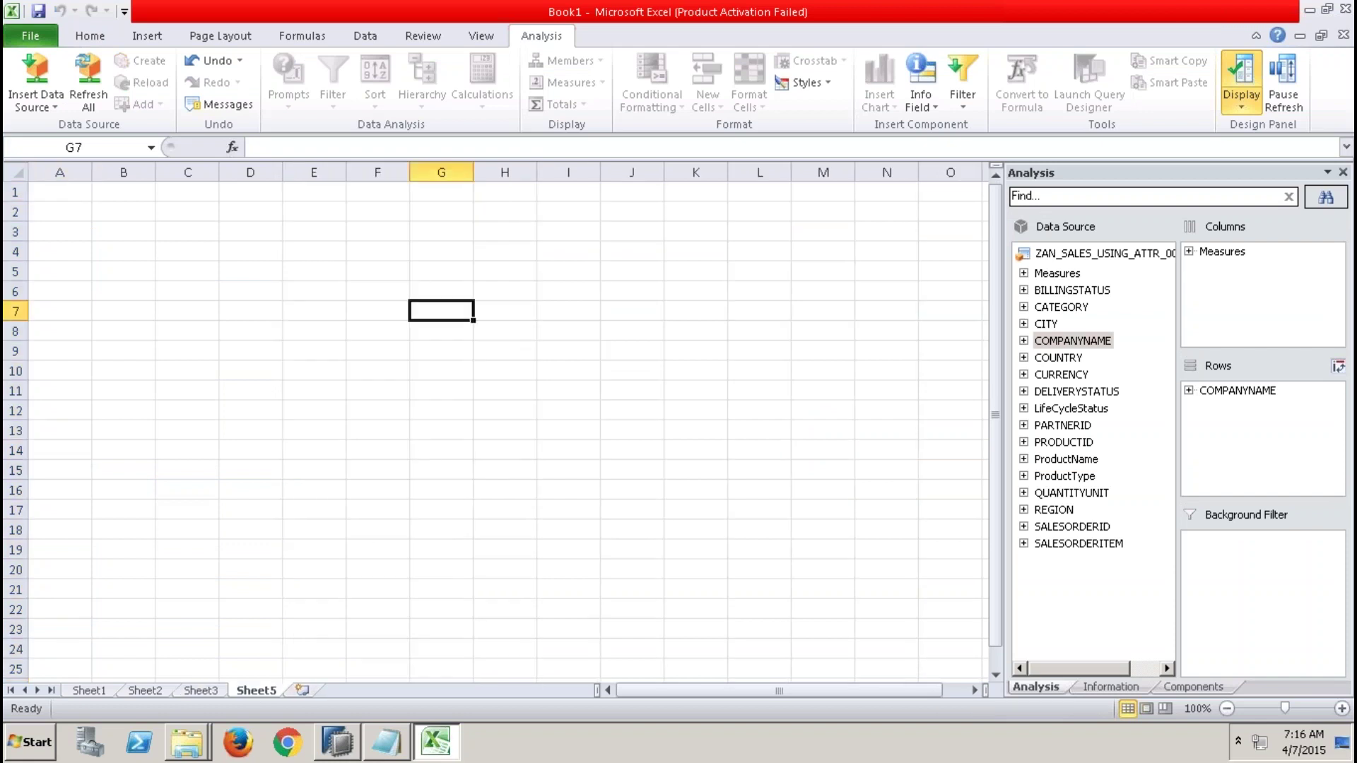
# Fill cells G7 to G11 with the heading MANDT and the client values 100, 101, 000 and 800.
pyautogui.write('MANDT')
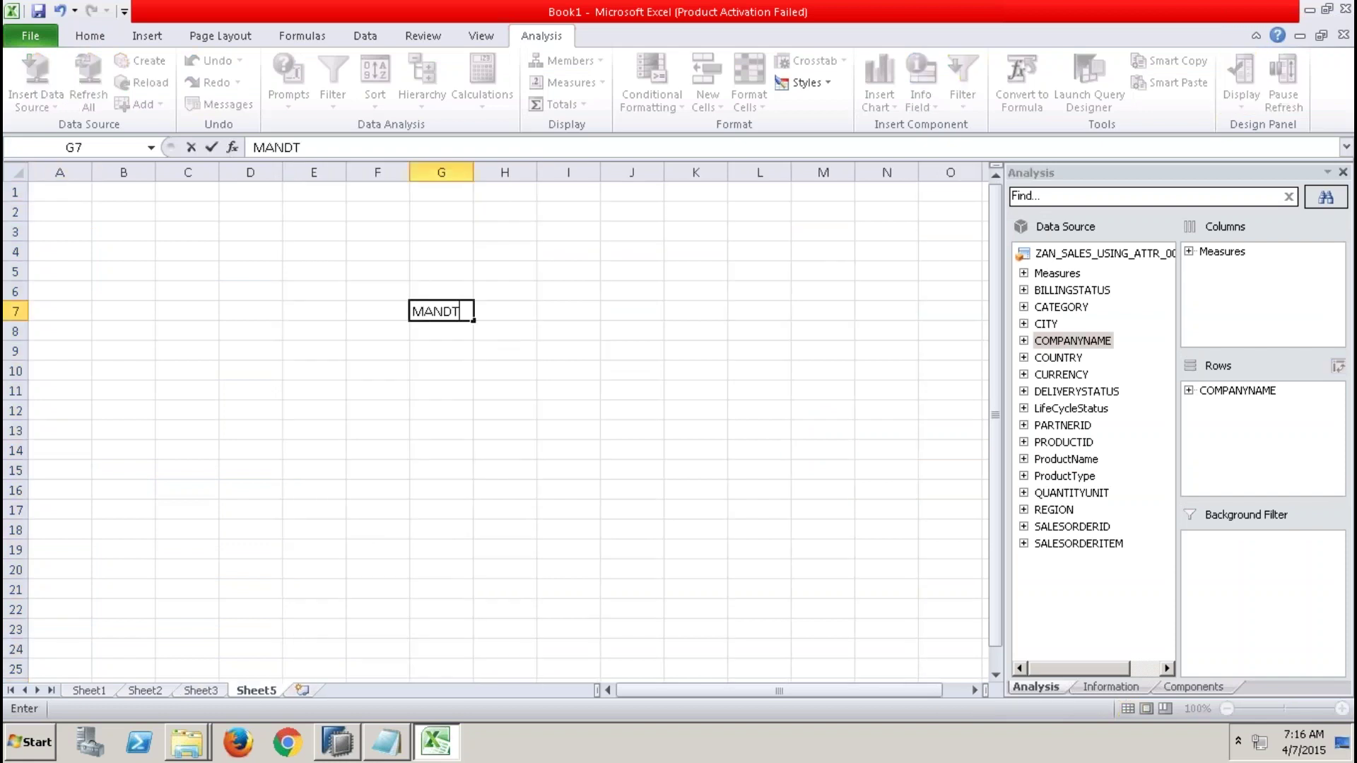
pyautogui.click(442, 365)
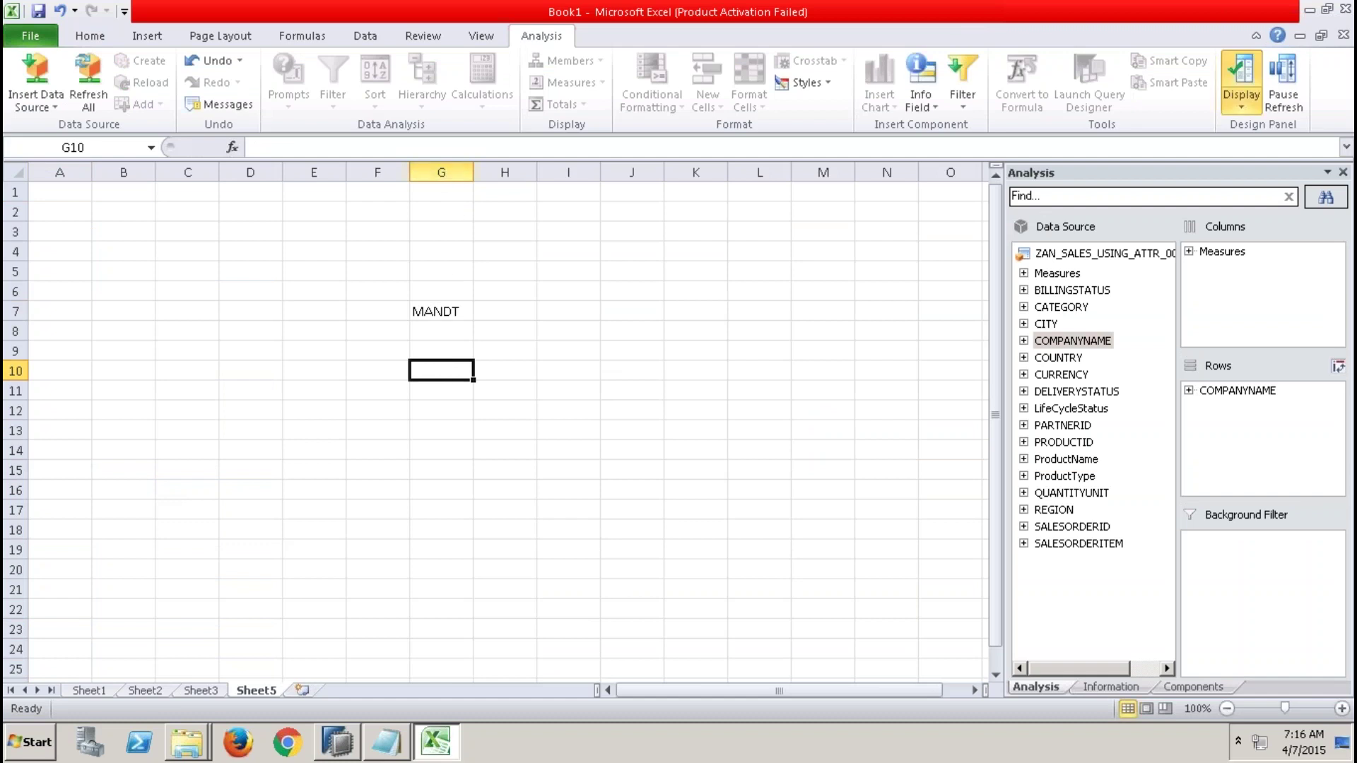
pyautogui.click(442, 173)
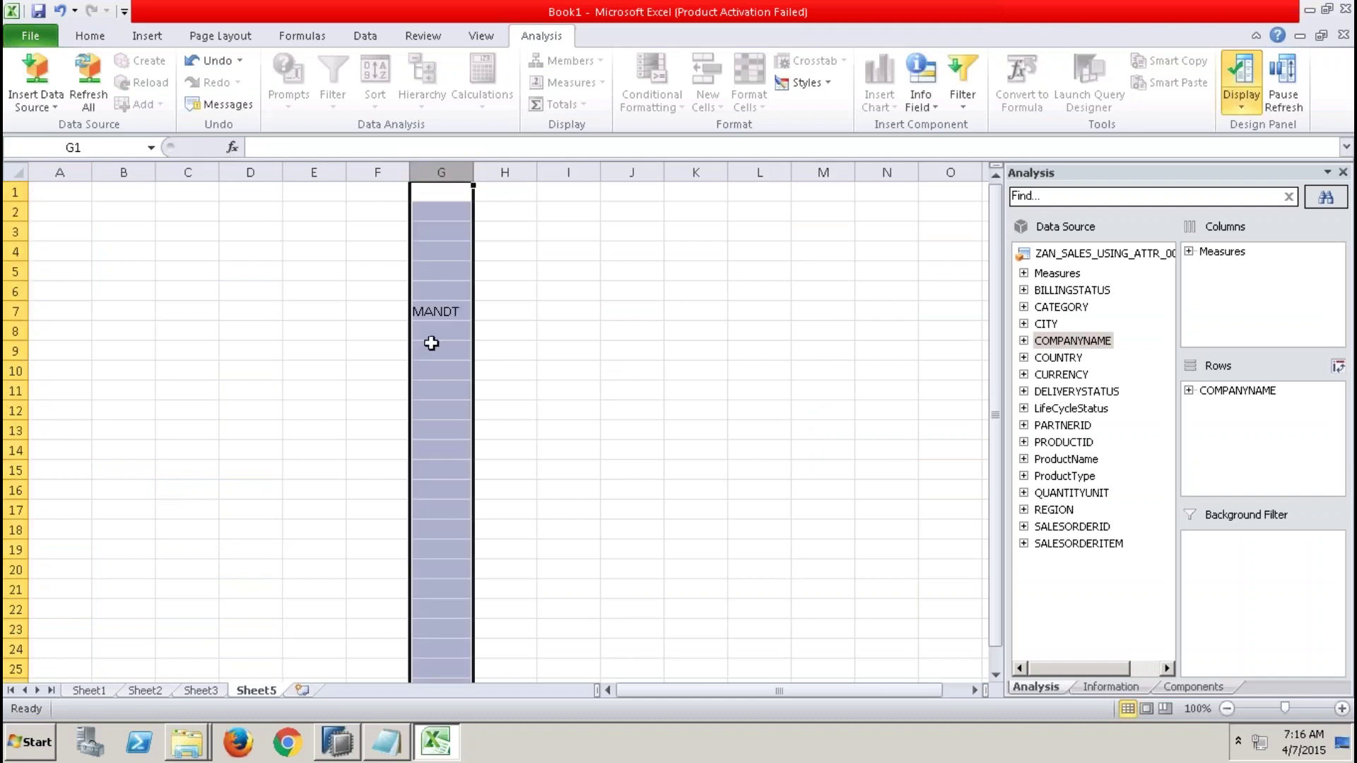
pyautogui.click(432, 336)
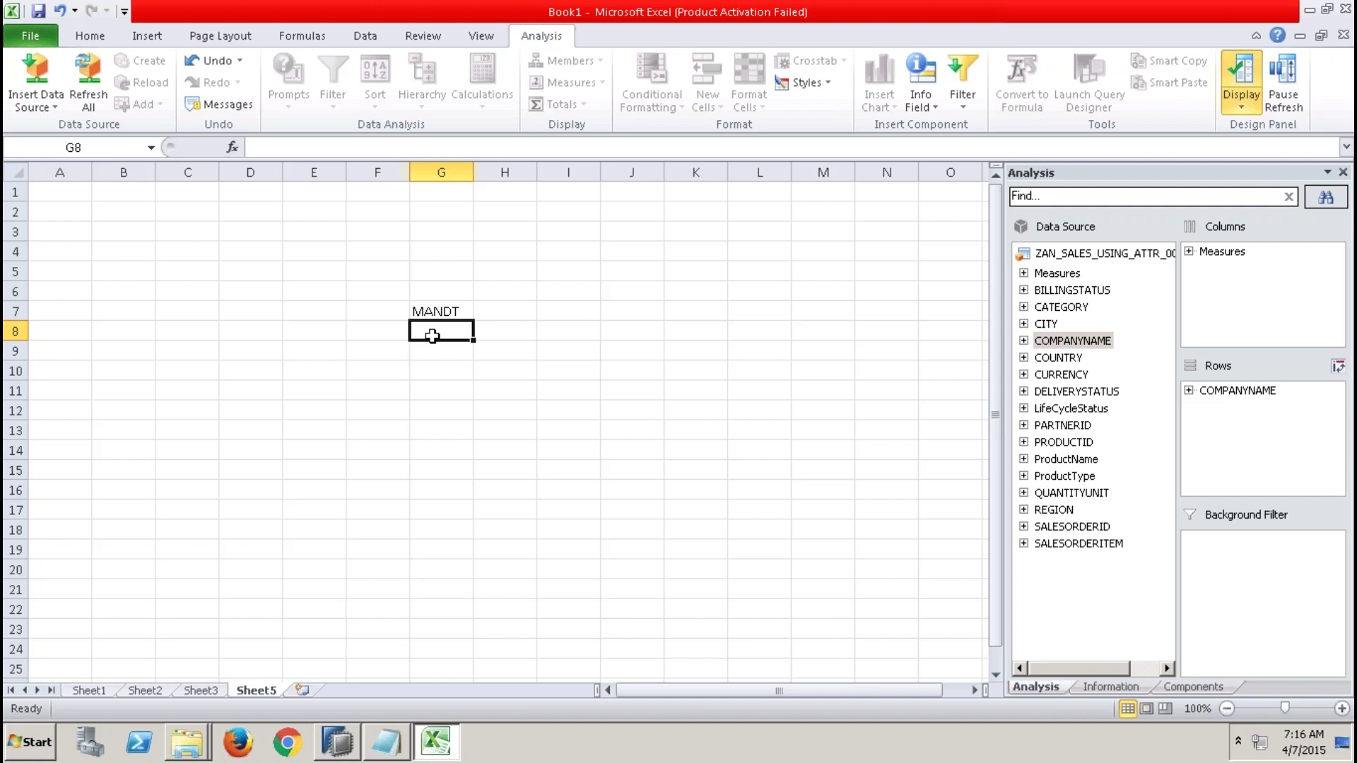
pyautogui.write('100')
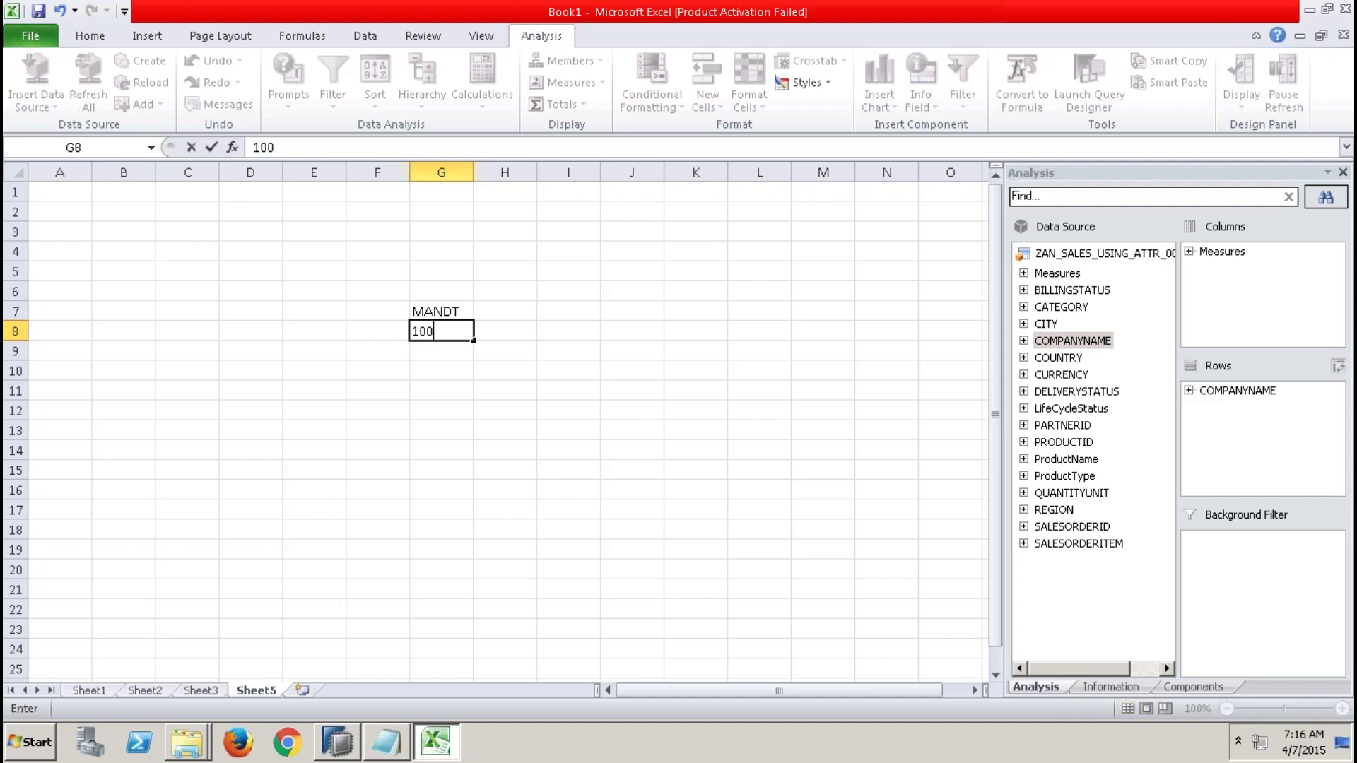
pyautogui.press('Return')
pyautogui.write('101')
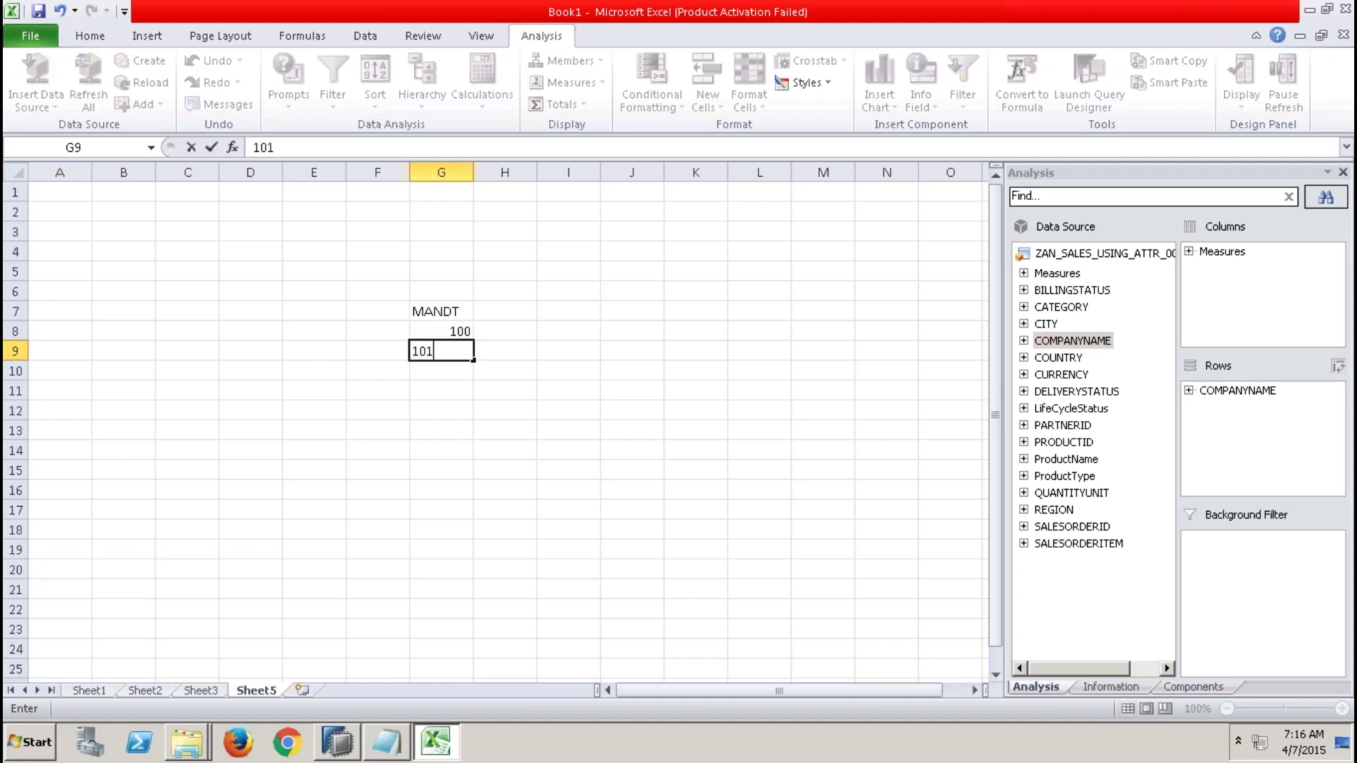
pyautogui.click(448, 370)
pyautogui.write('000')
pyautogui.press('Return')
pyautogui.write('800')
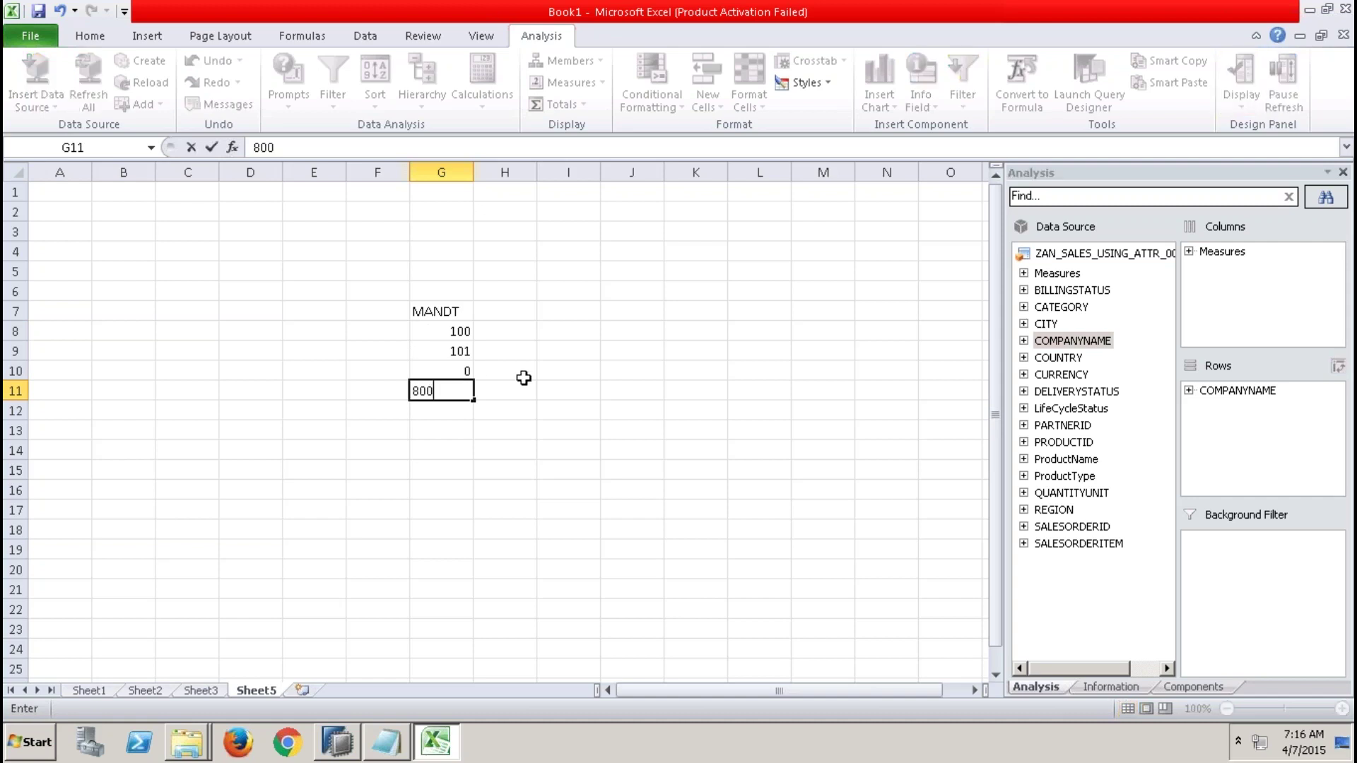
pyautogui.click(524, 378)
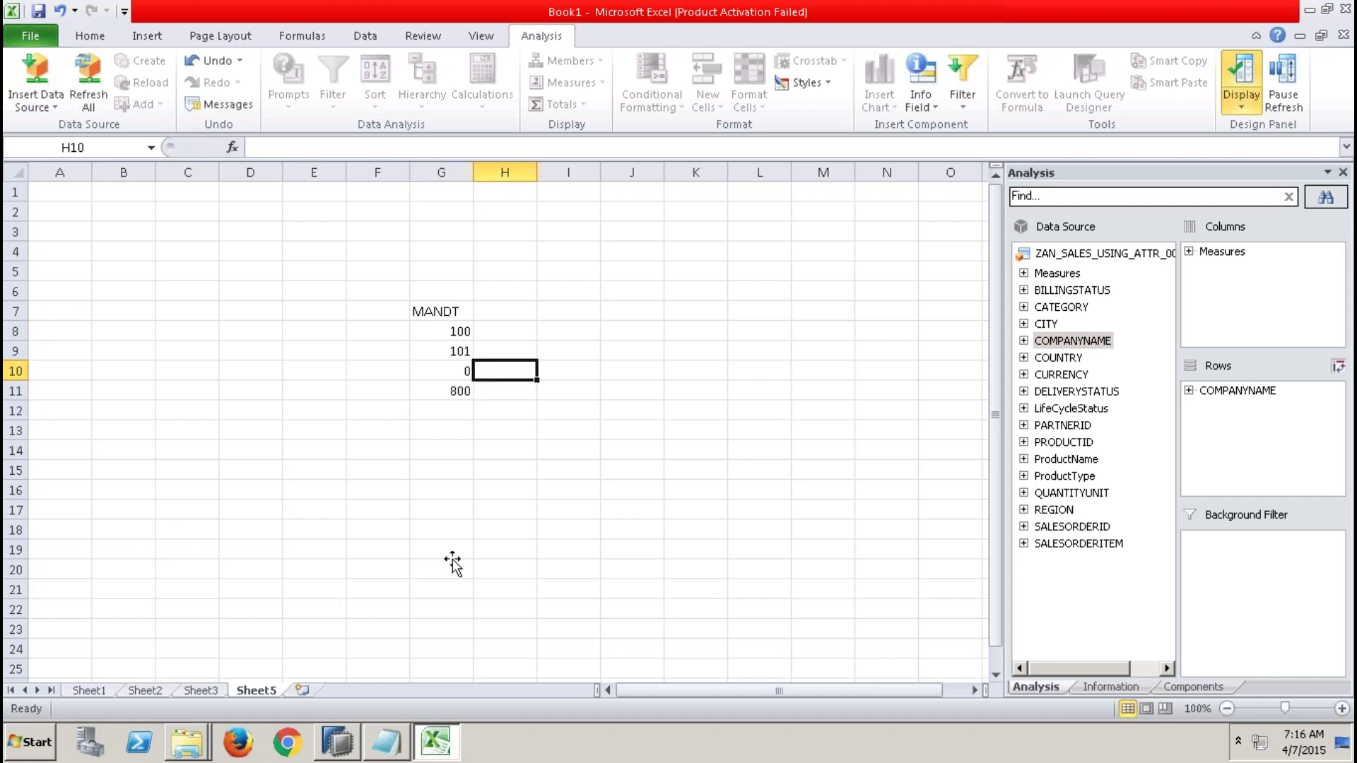
# Switch to SAP HANA Studio and set the Default Client of ZAT_BP_001 to Cross Client.
pyautogui.click(337, 744)
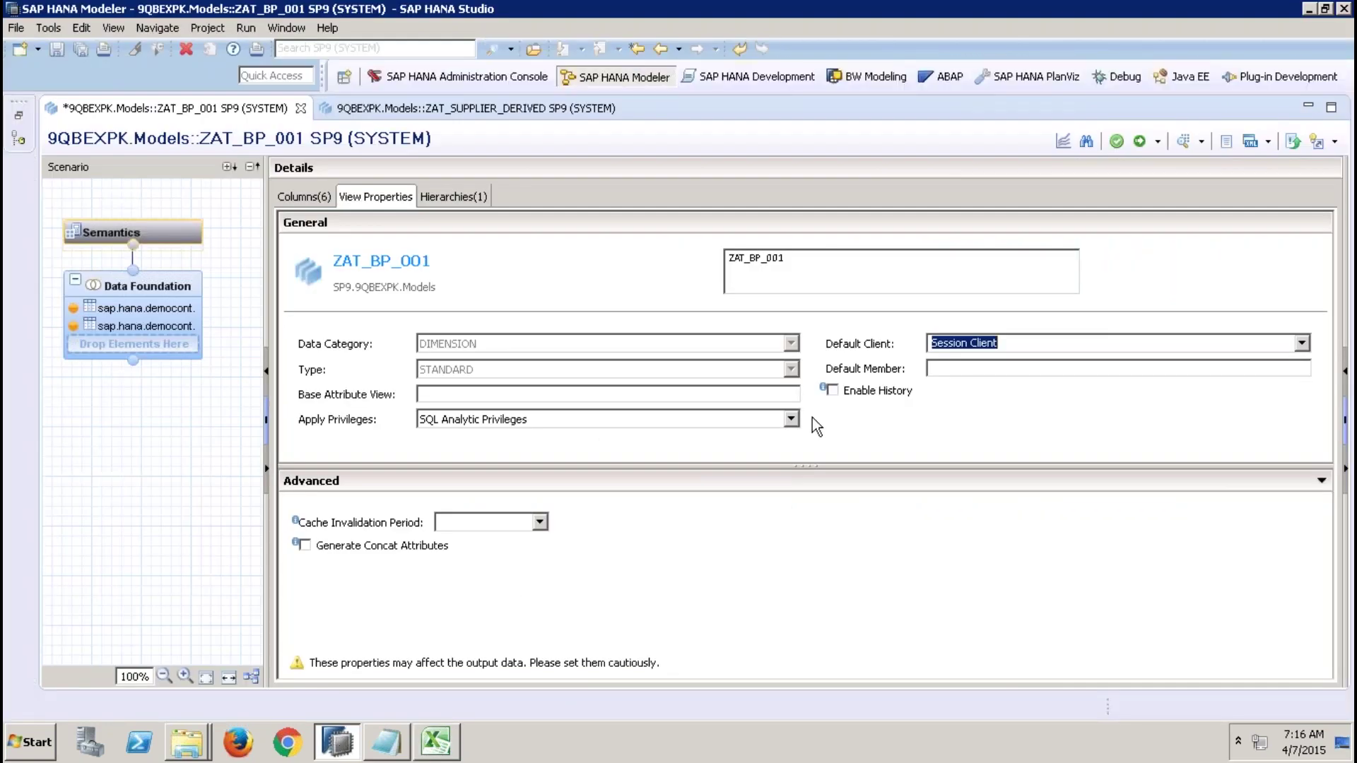
pyautogui.click(987, 343)
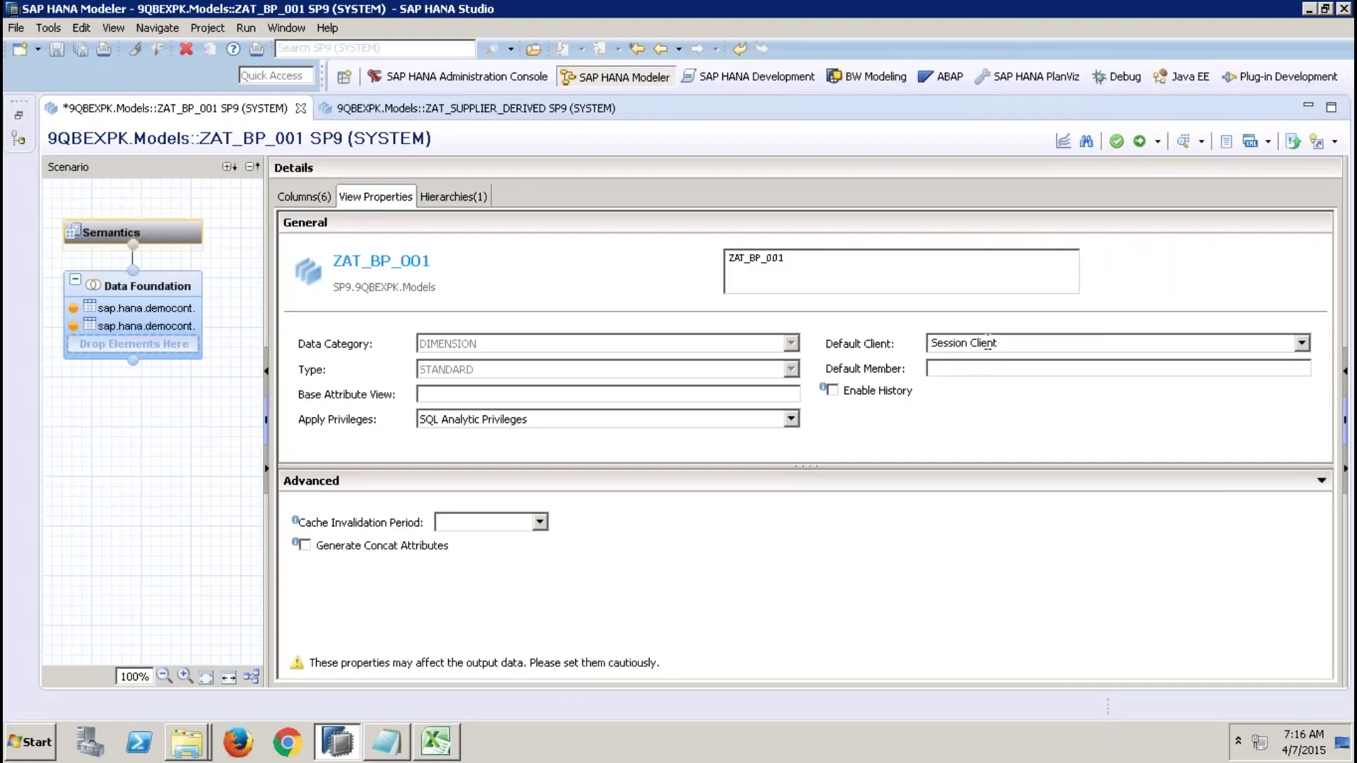
pyautogui.click(1301, 342)
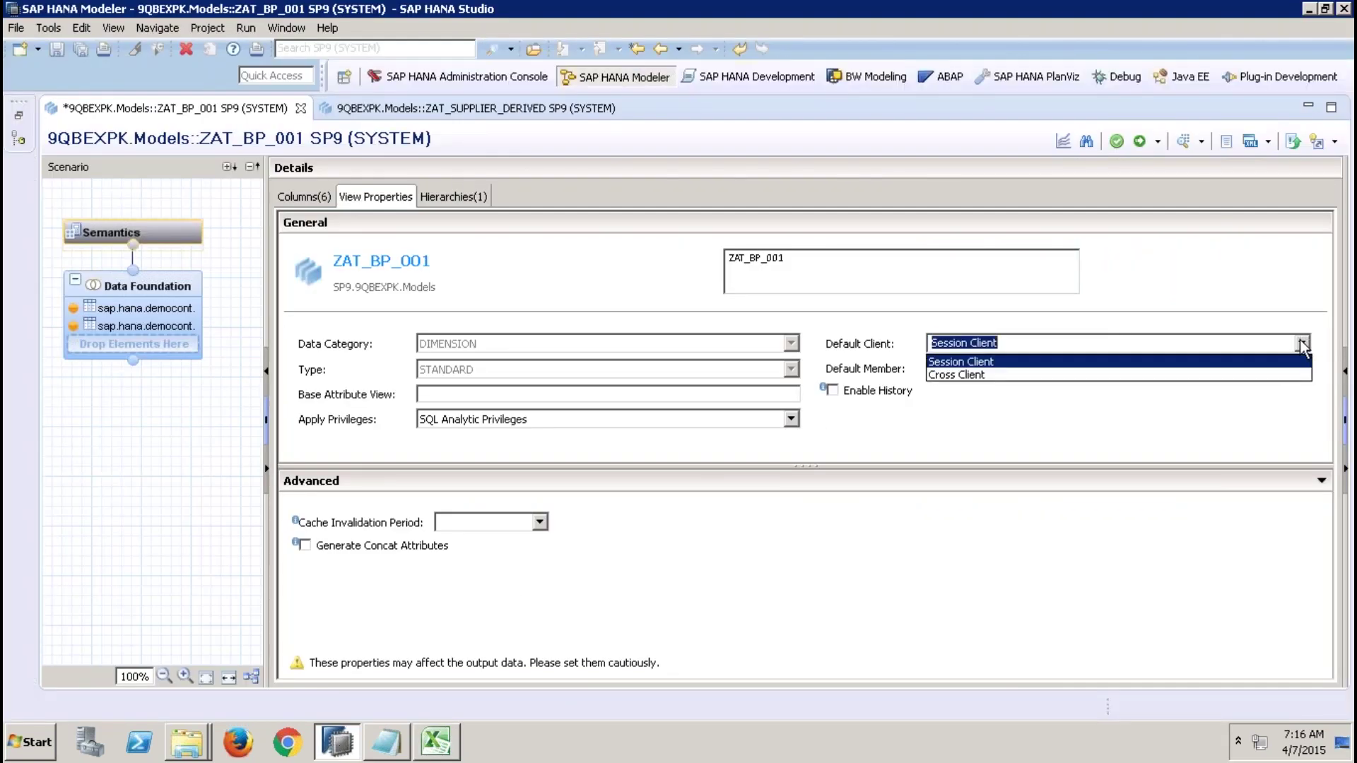
pyautogui.click(1187, 374)
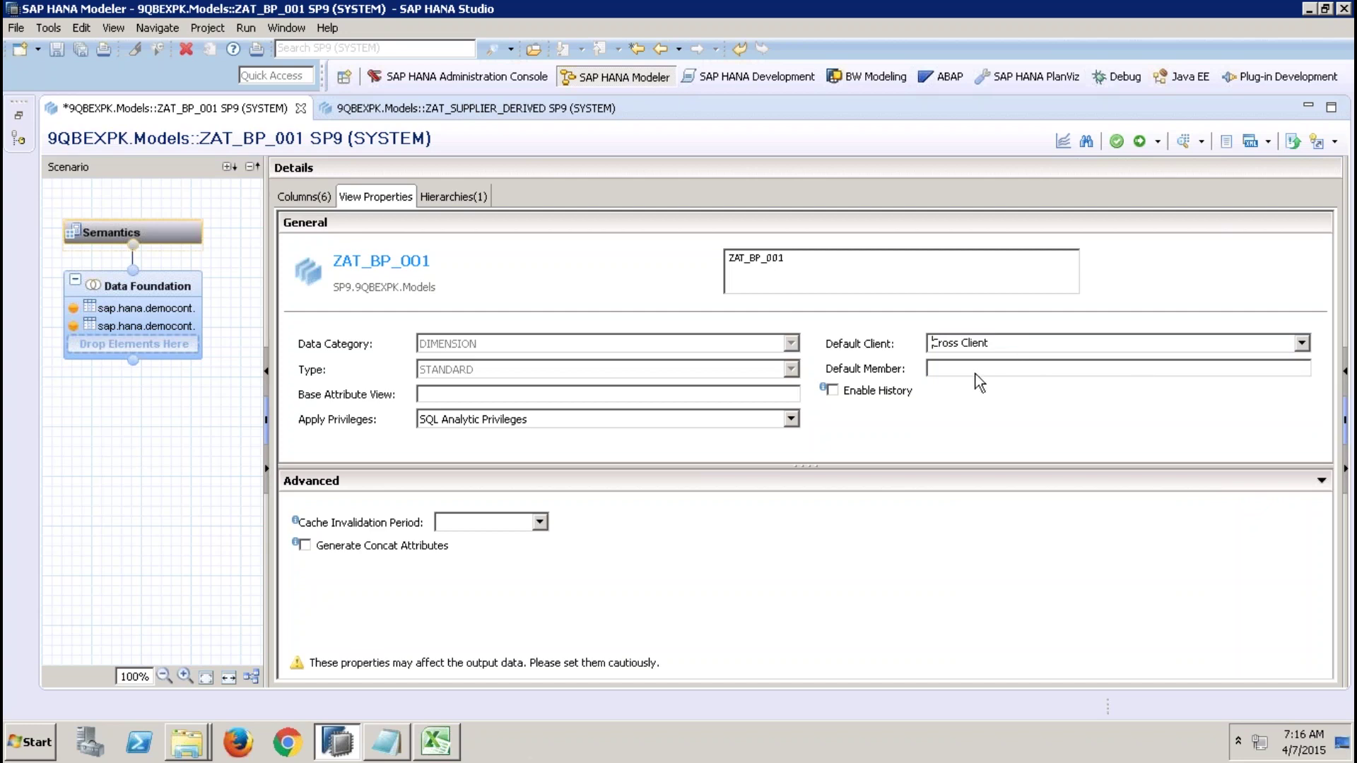
# Switch to Excel and highlight the client values under the MANDT heading.
pyautogui.click(436, 742)
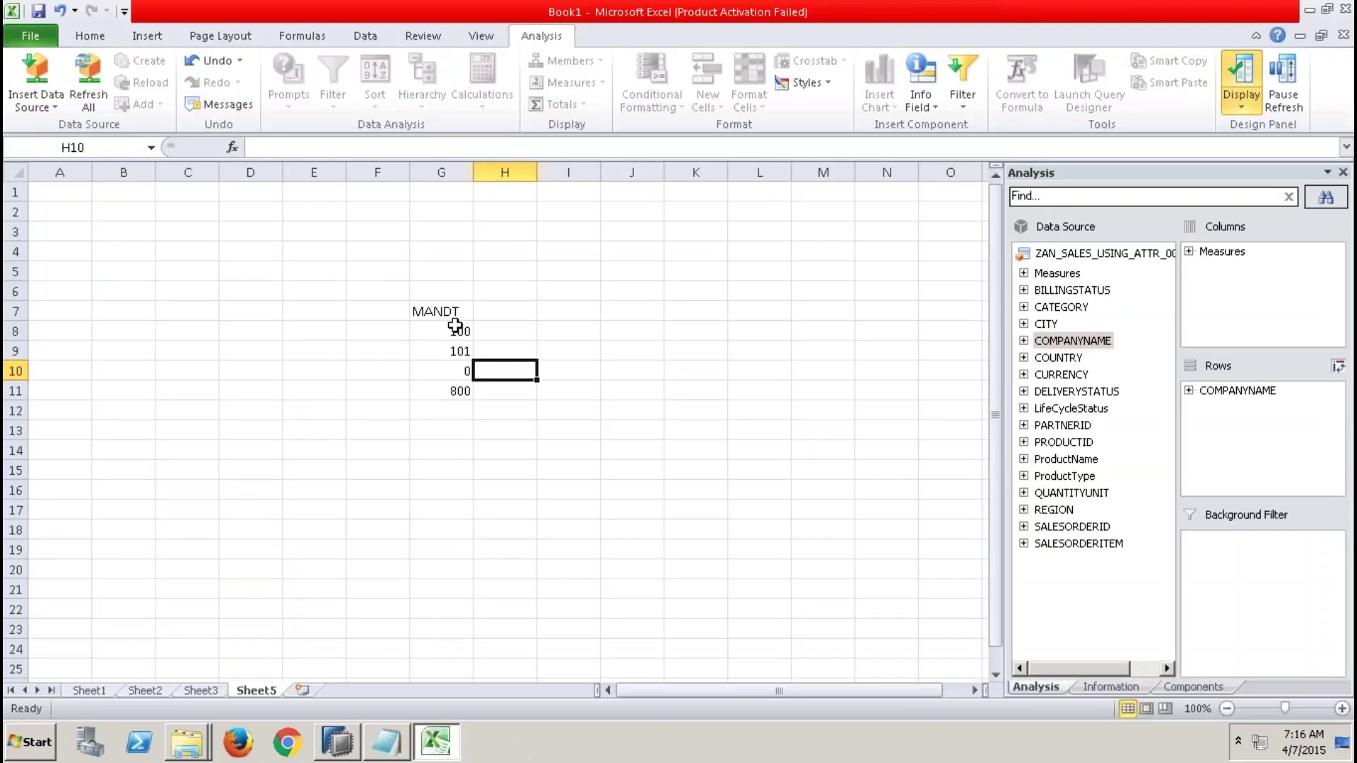
pyautogui.moveTo(456, 336); pyautogui.dragTo(464, 427)
pyautogui.moveTo(456, 327); pyautogui.dragTo(458, 422)
# Return to SAP HANA Studio and set the Default Client of ZAT_BP_001 back to Session Client.
pyautogui.click(346, 749)
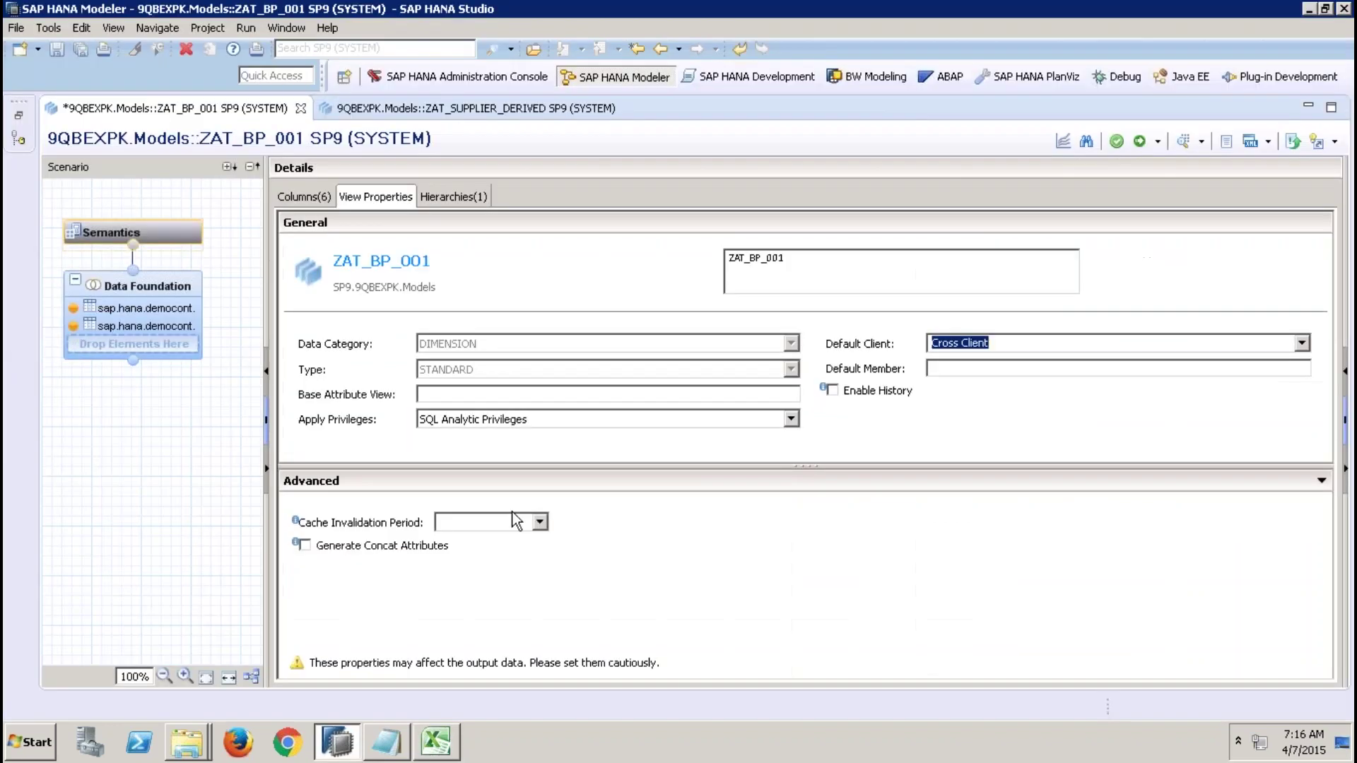
pyautogui.click(1003, 338)
pyautogui.moveTo(756, 14)
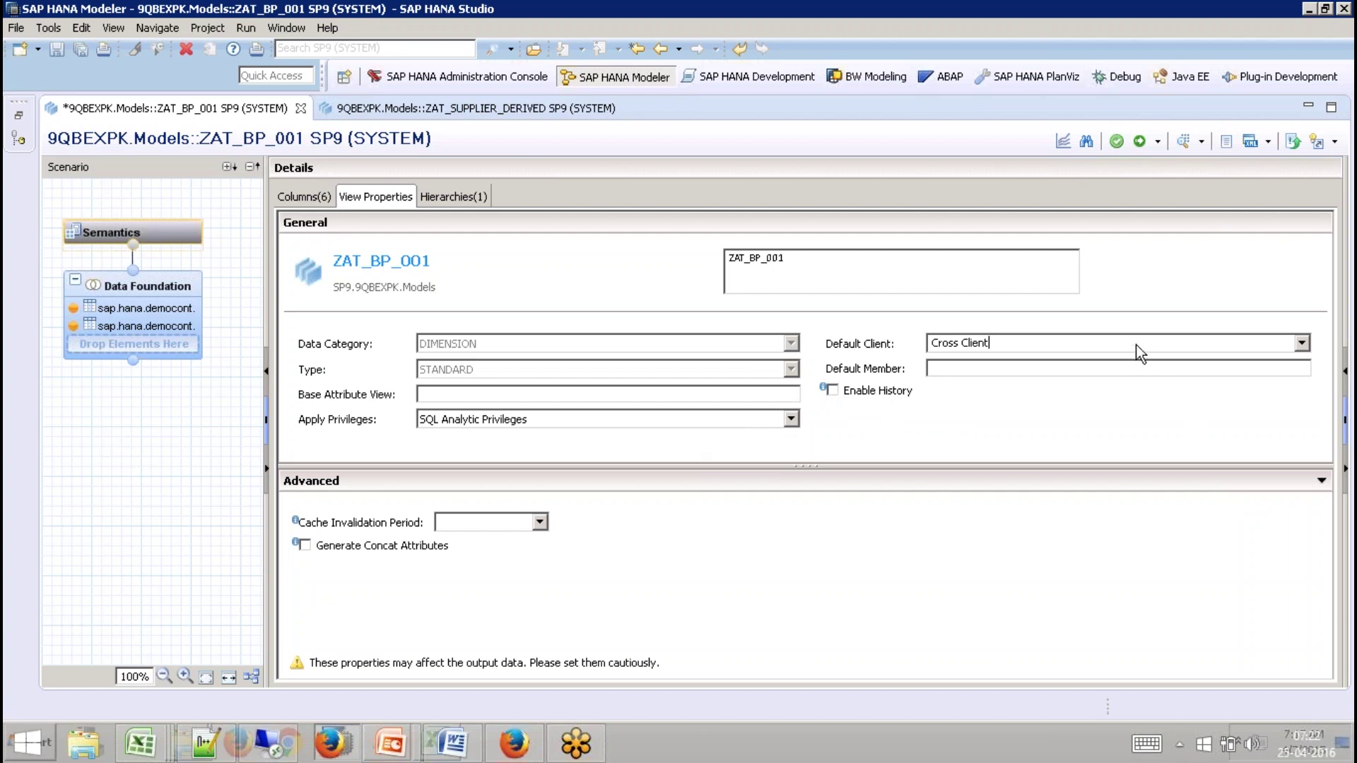
pyautogui.click(1300, 343)
pyautogui.click(1201, 361)
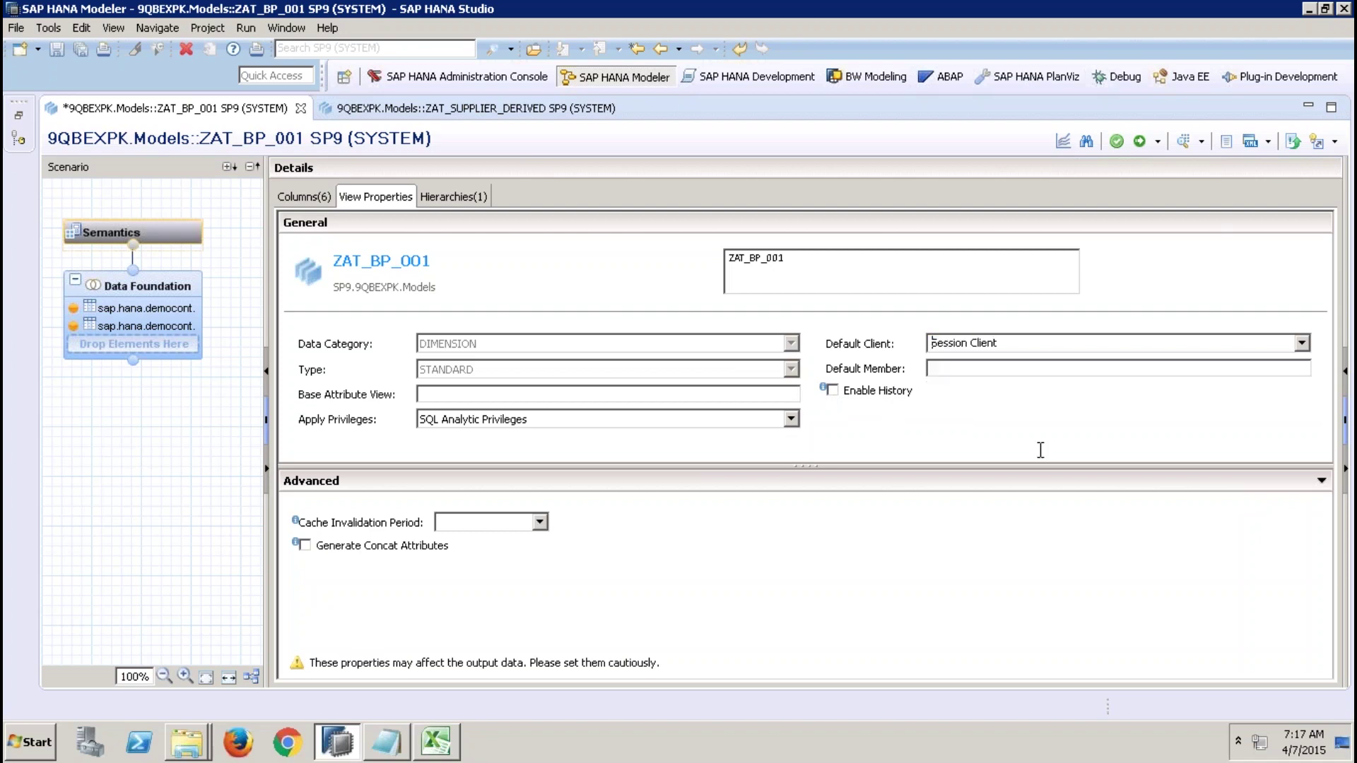
# Examine the Session Client setting of the DBACOCKPIT user under Security, and return to the ZAT_BP_001 view properties.
pyautogui.click(18, 115)
pyautogui.click(56, 587)
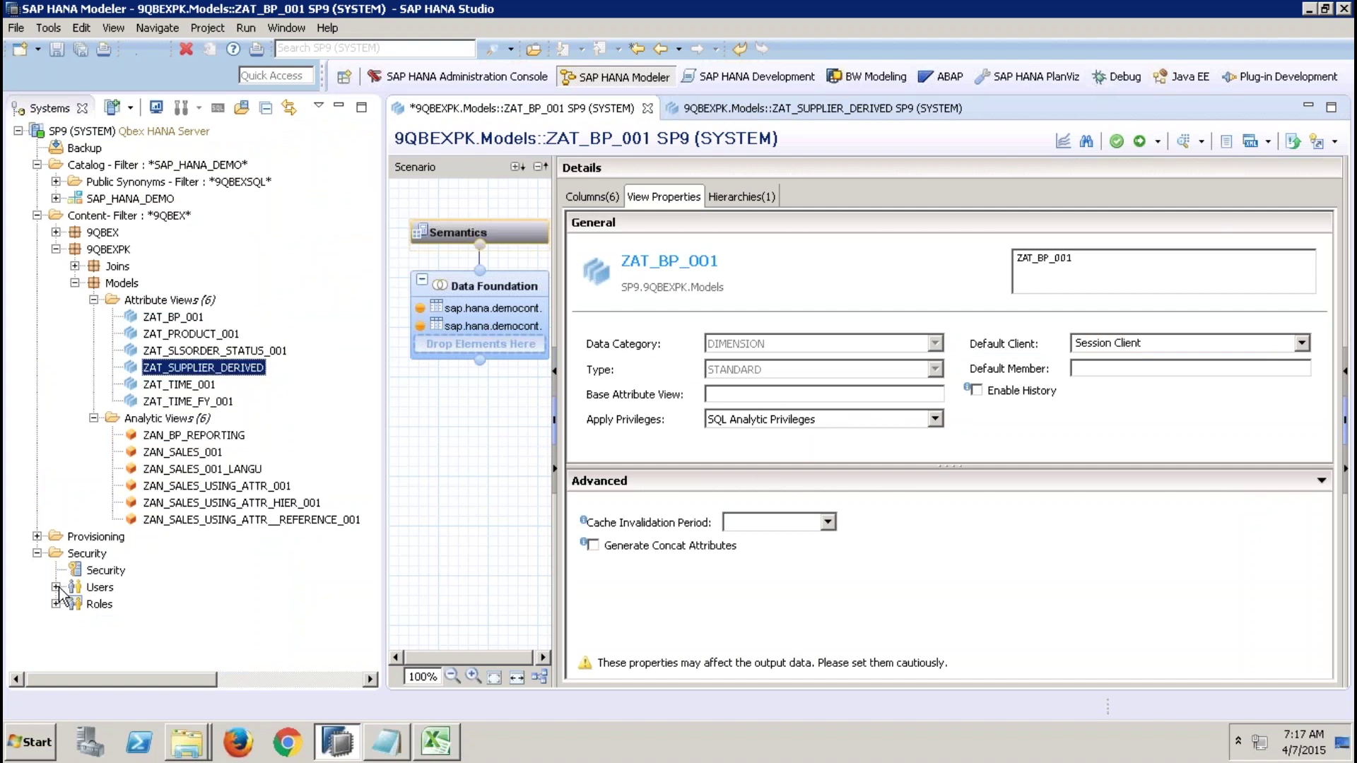
pyautogui.doubleClick(152, 640)
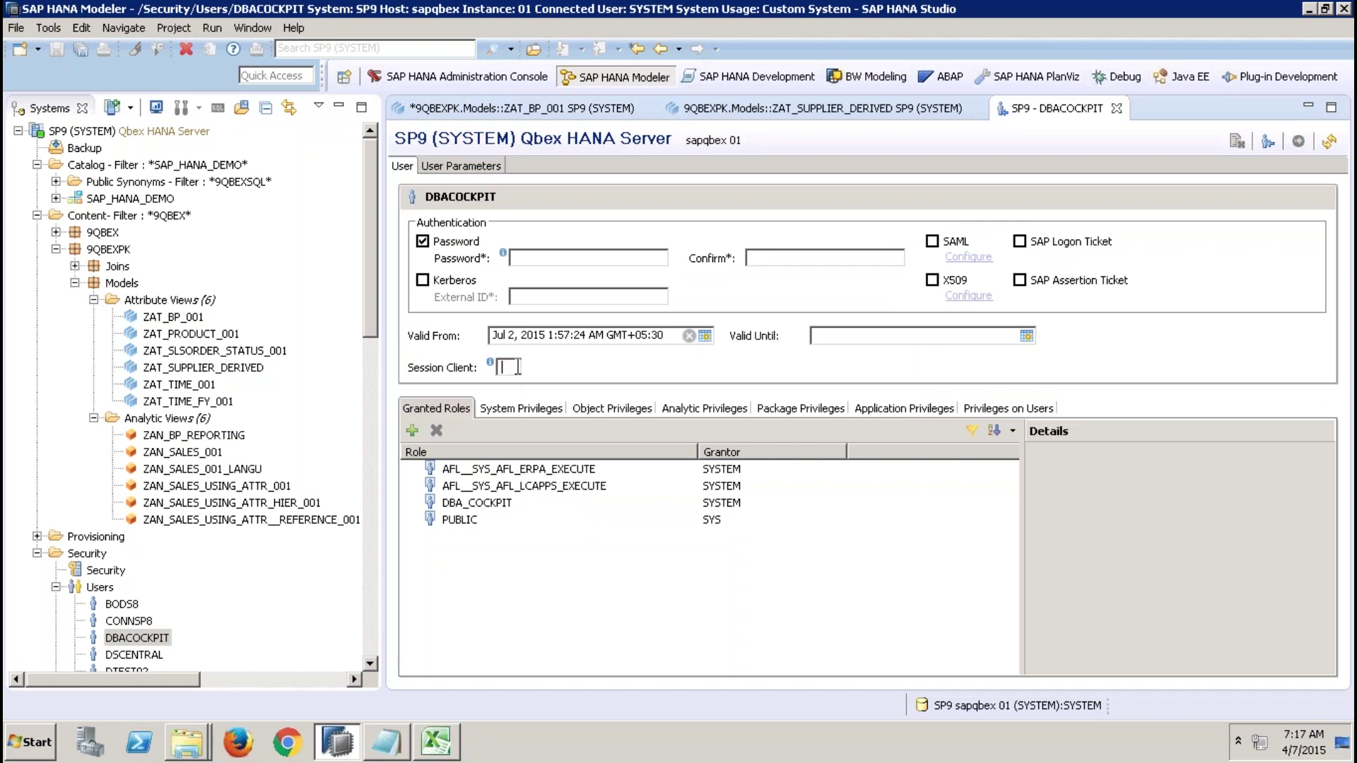
pyautogui.click(787, 114)
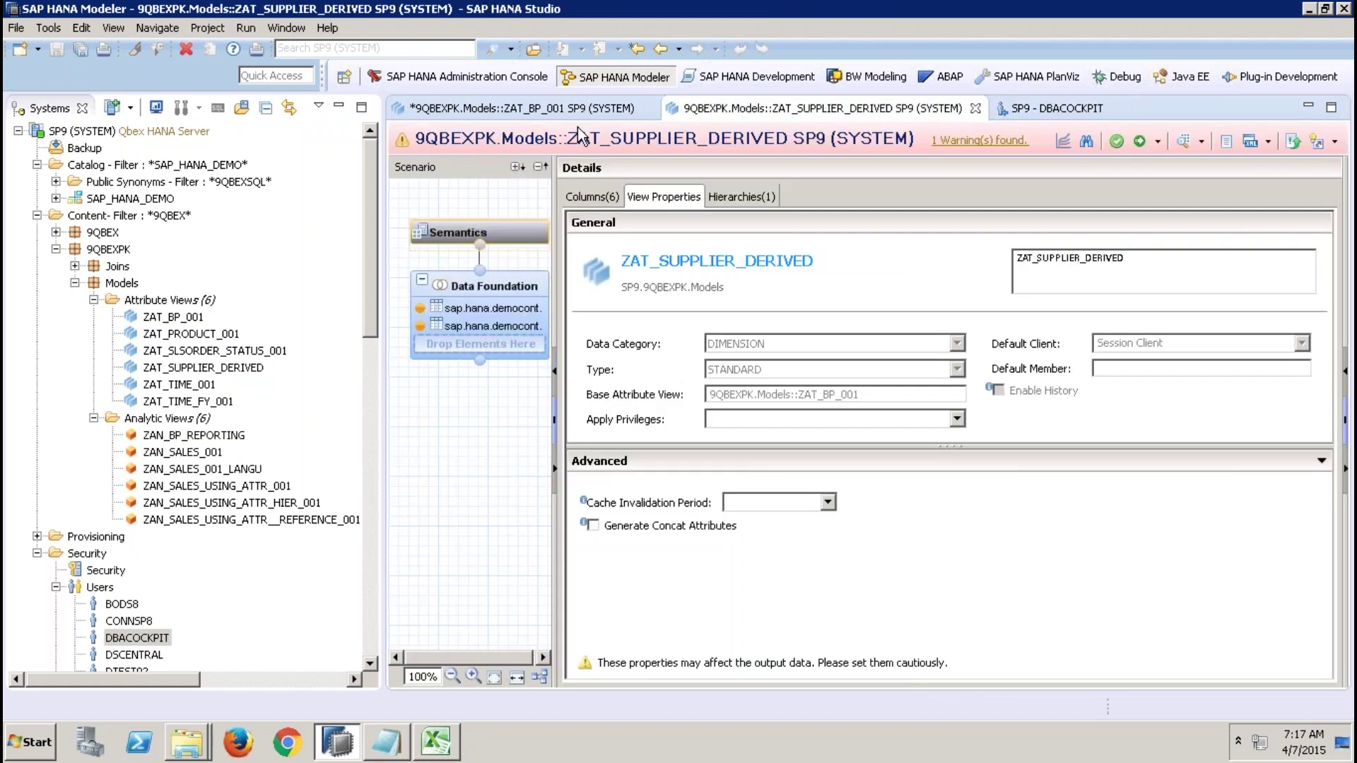
pyautogui.click(565, 108)
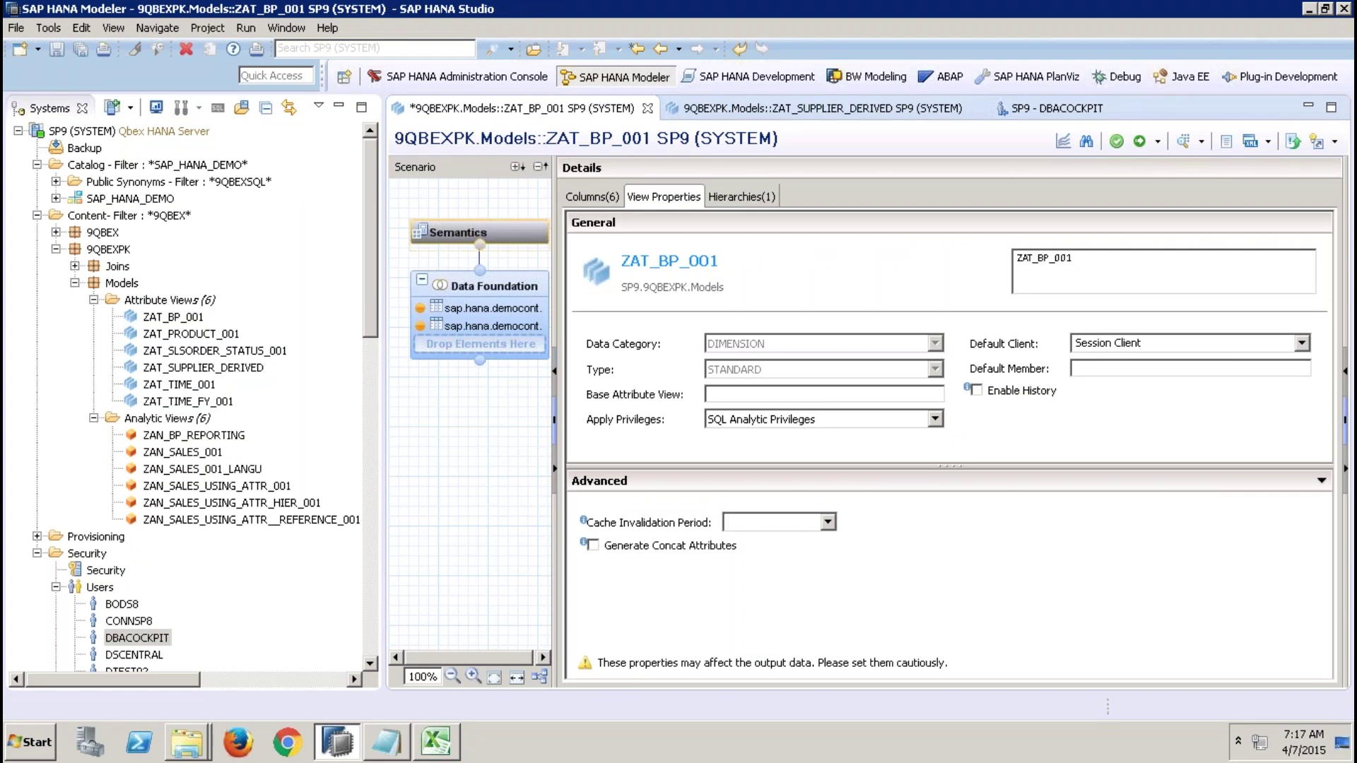
# Switch to Excel to point out client value 100 in cell G8, and return to SAP HANA Studio.
pyautogui.click(450, 740)
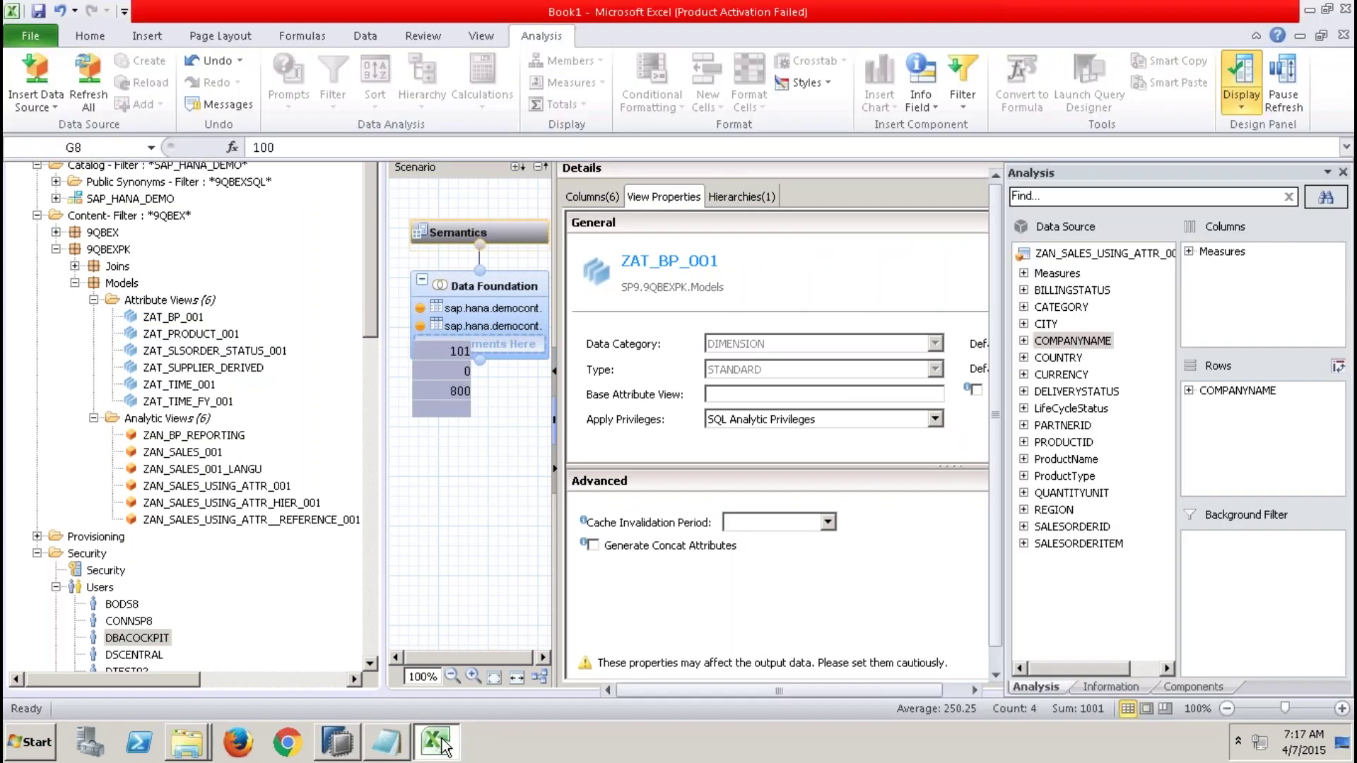
pyautogui.click(454, 333)
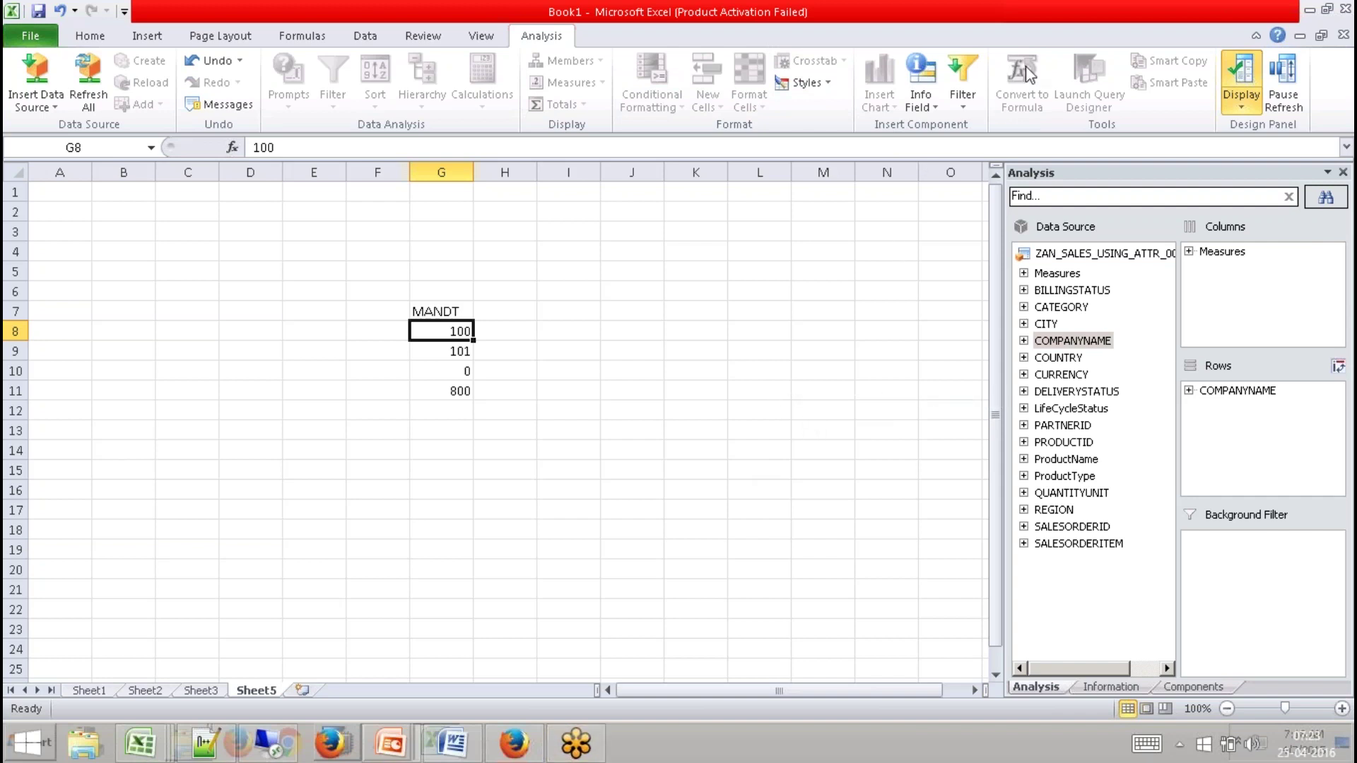
pyautogui.click(286, 742)
pyautogui.click(384, 576)
pyautogui.click(337, 742)
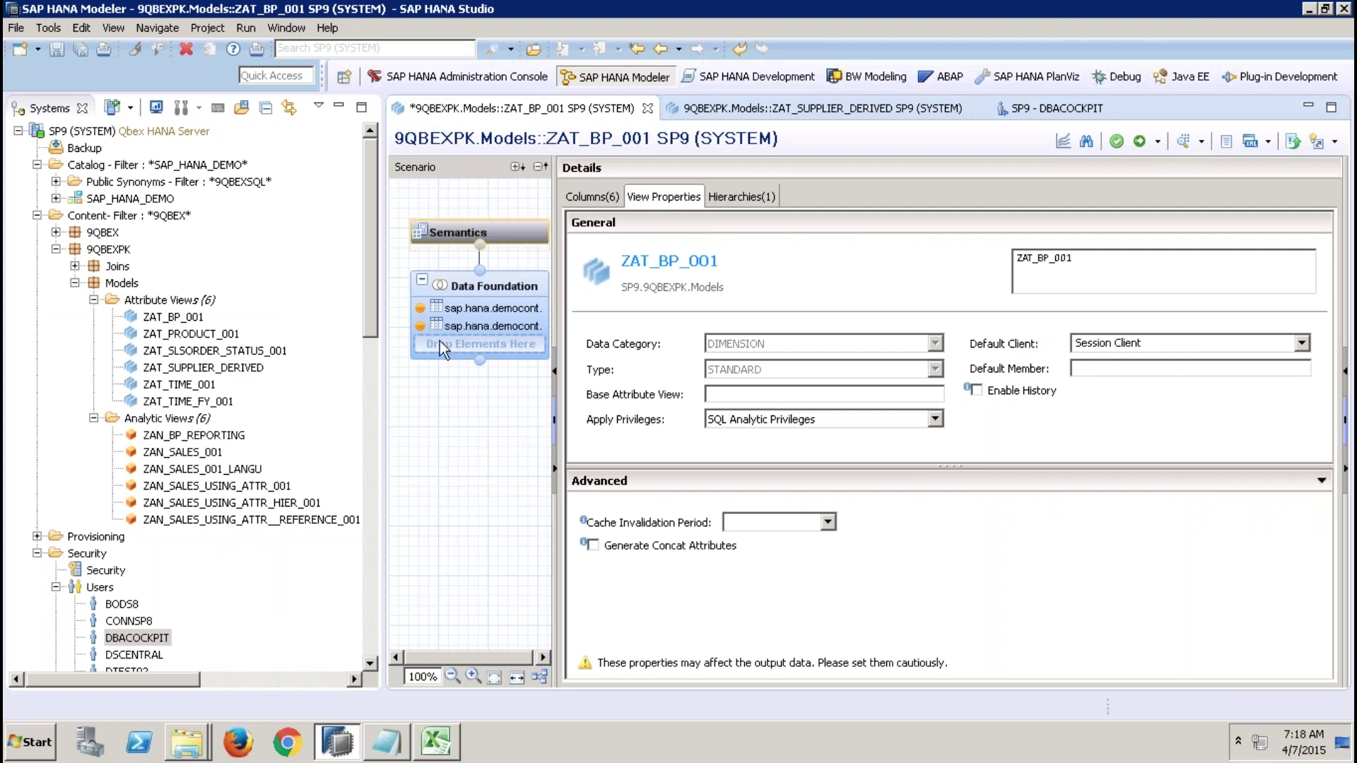
# Close ZAT_BP_001 without saving its changes, and close the ZAT_SUPPLIER_DERIVED and DBACOCKPIT editors.
pyautogui.click(371, 311)
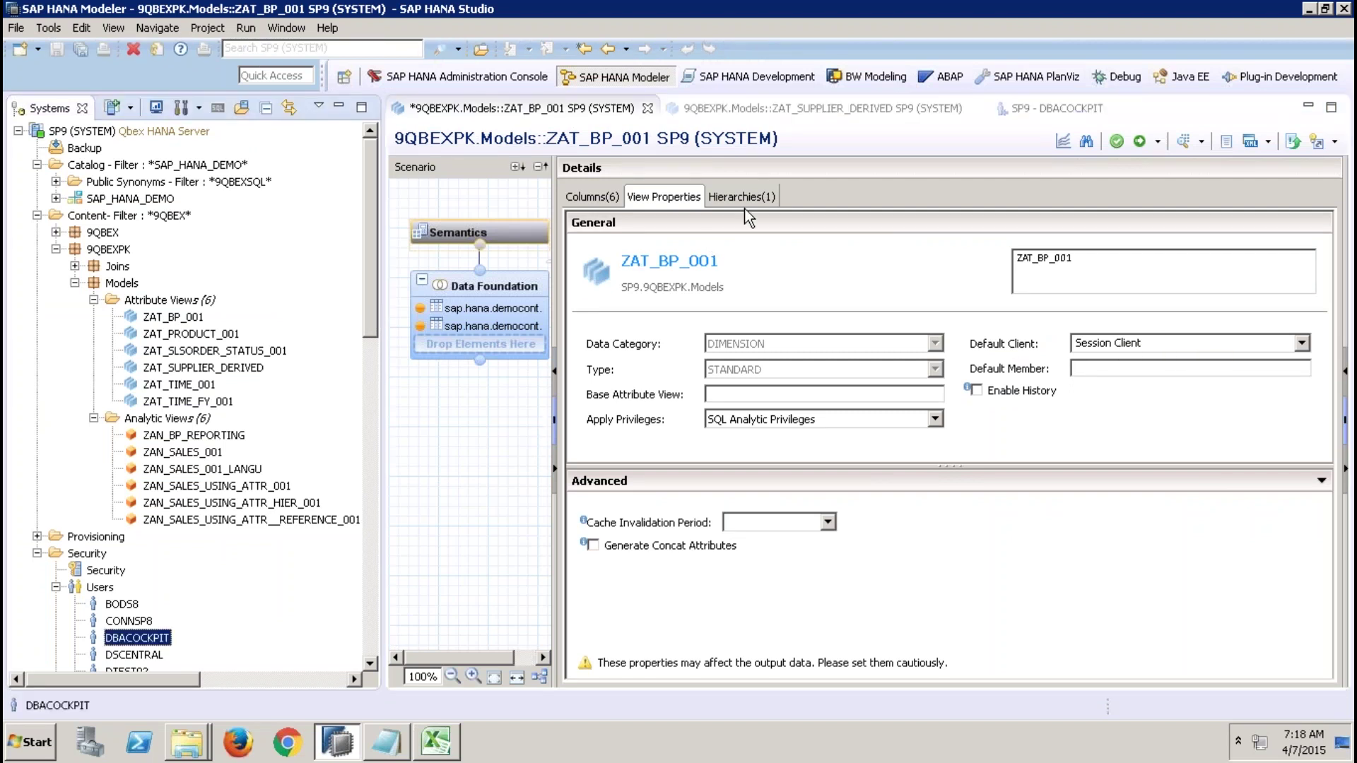
pyautogui.click(652, 108)
pyautogui.click(653, 108)
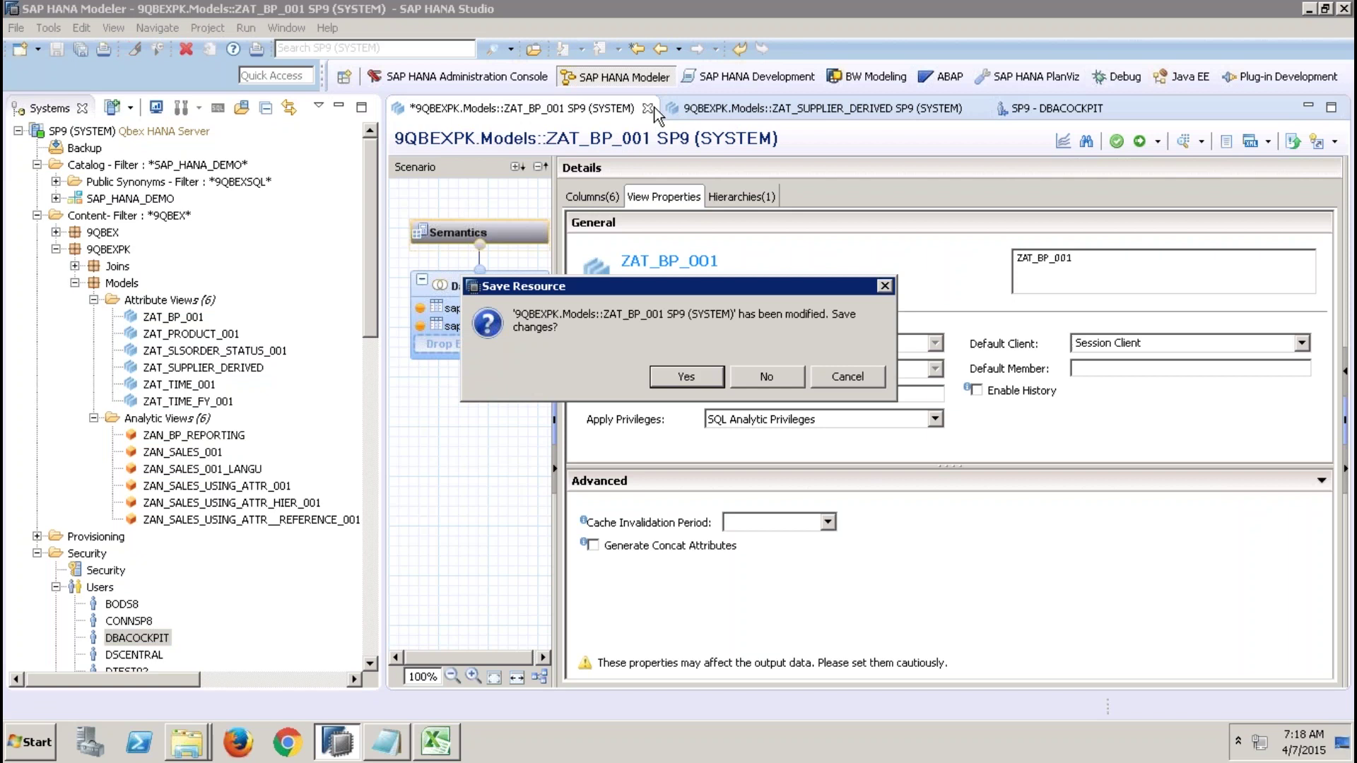
pyautogui.click(749, 371)
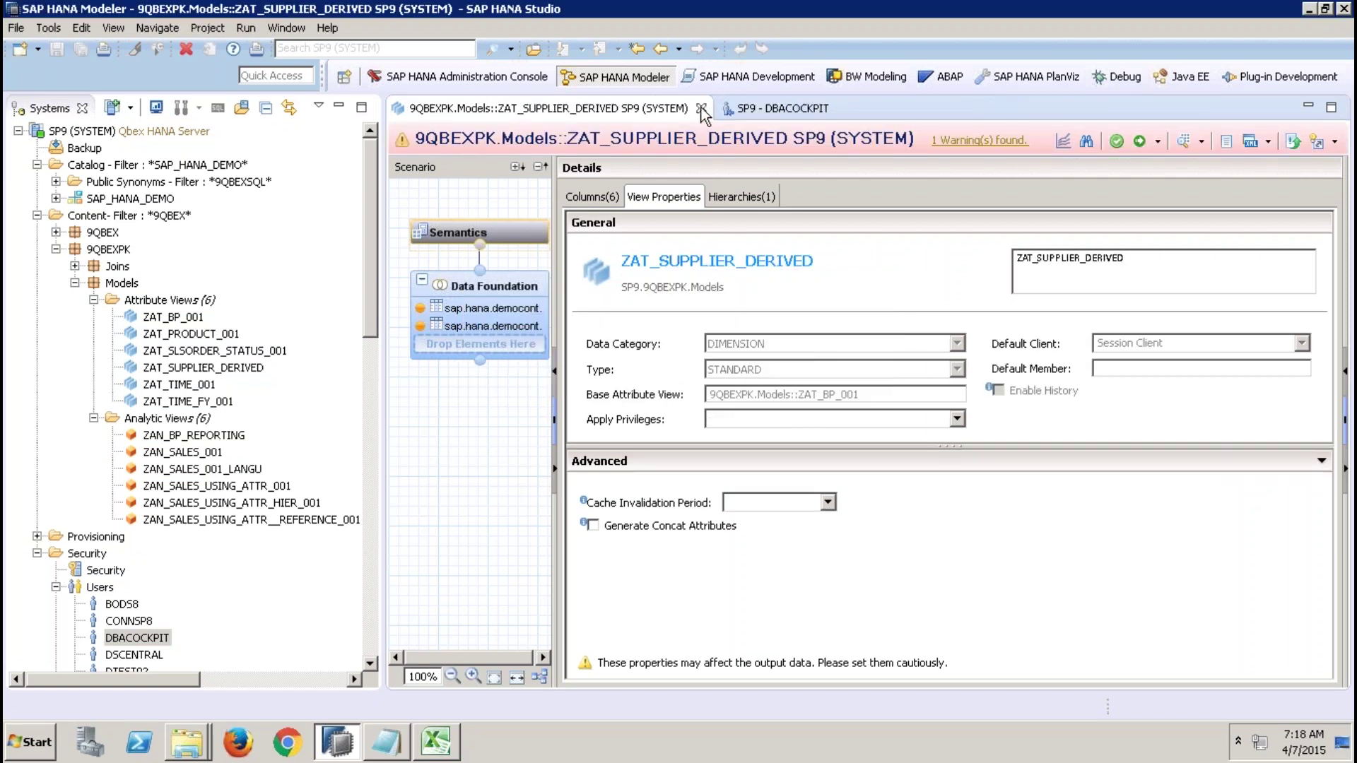
pyautogui.click(701, 108)
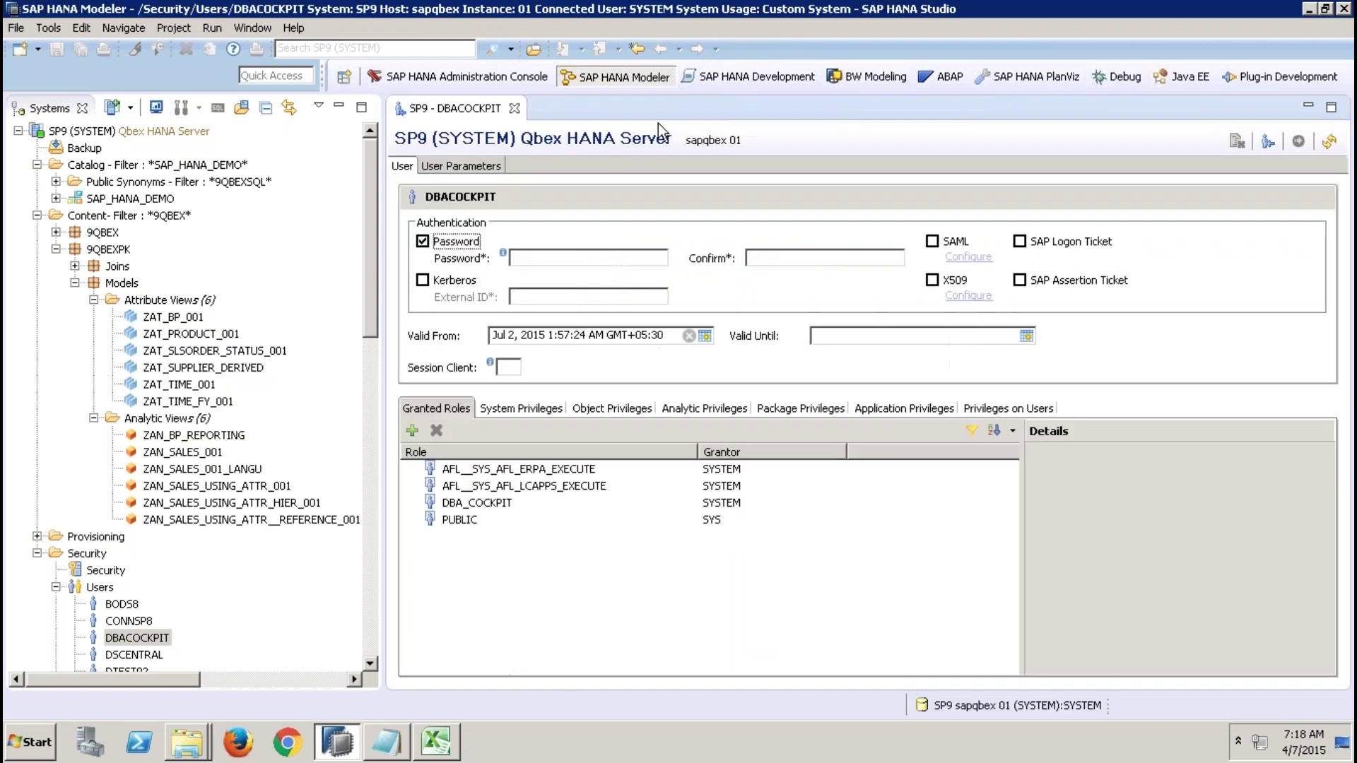
pyautogui.click(516, 108)
# Create a standard attribute view named ZAT_MANDT in the 9QBEXPK.Models package.
pyautogui.click(190, 299)
pyautogui.rightClick(190, 299)
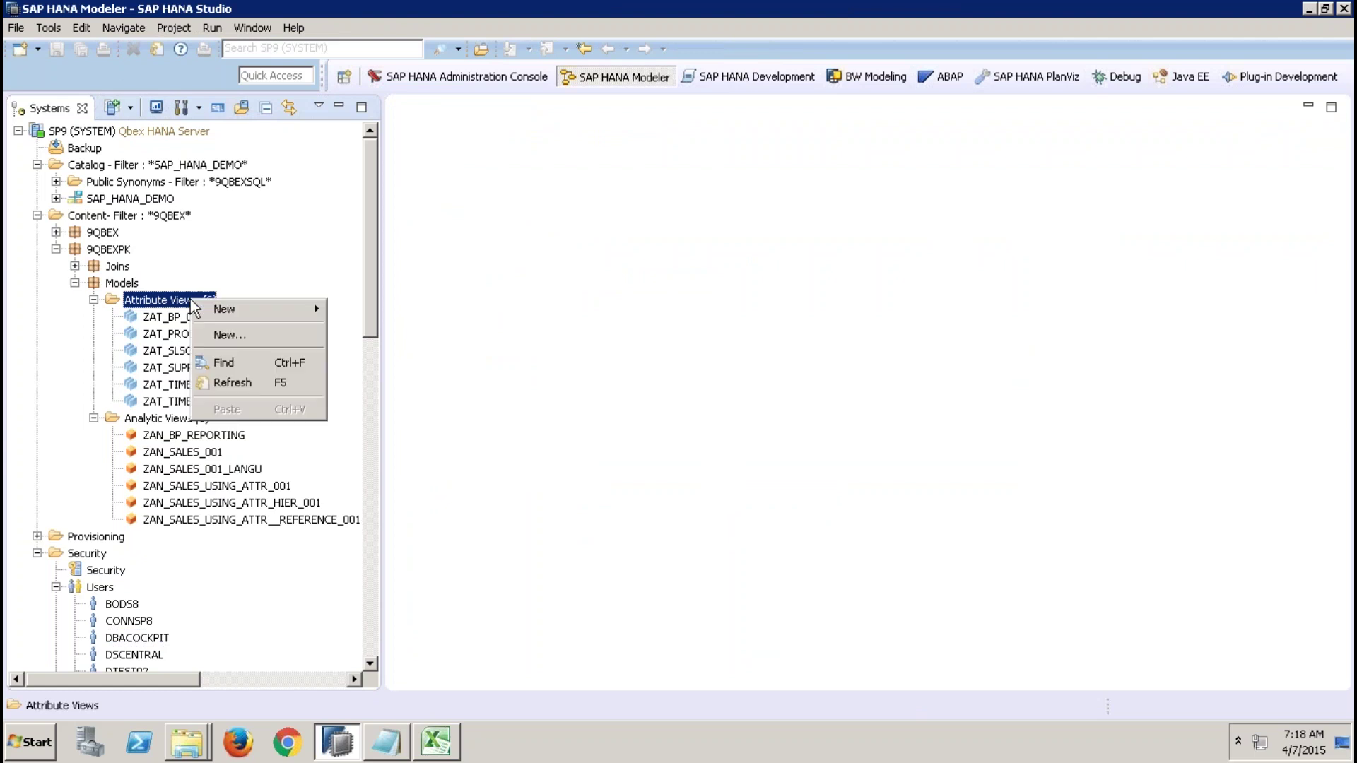
pyautogui.click(245, 333)
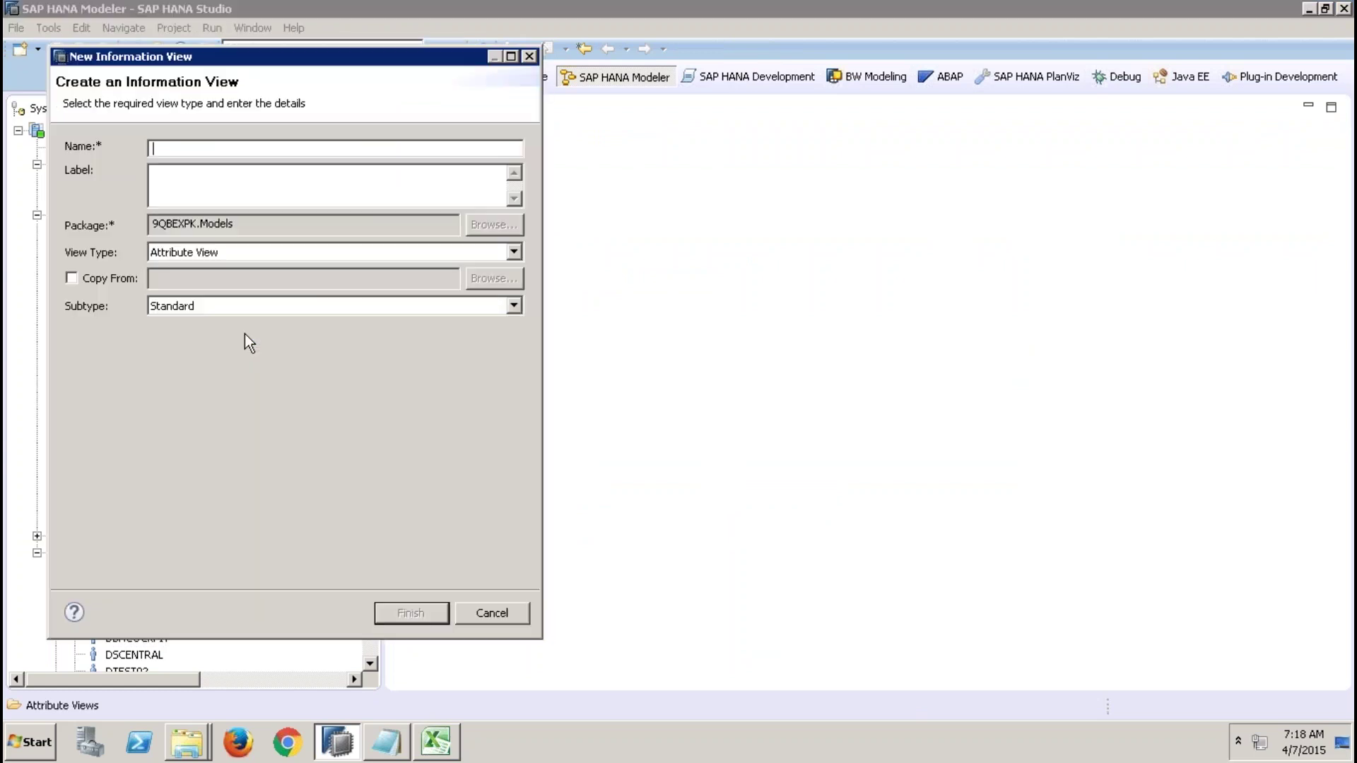
pyautogui.write('ZAT_MAN')
pyautogui.click(193, 185)
pyautogui.click(405, 622)
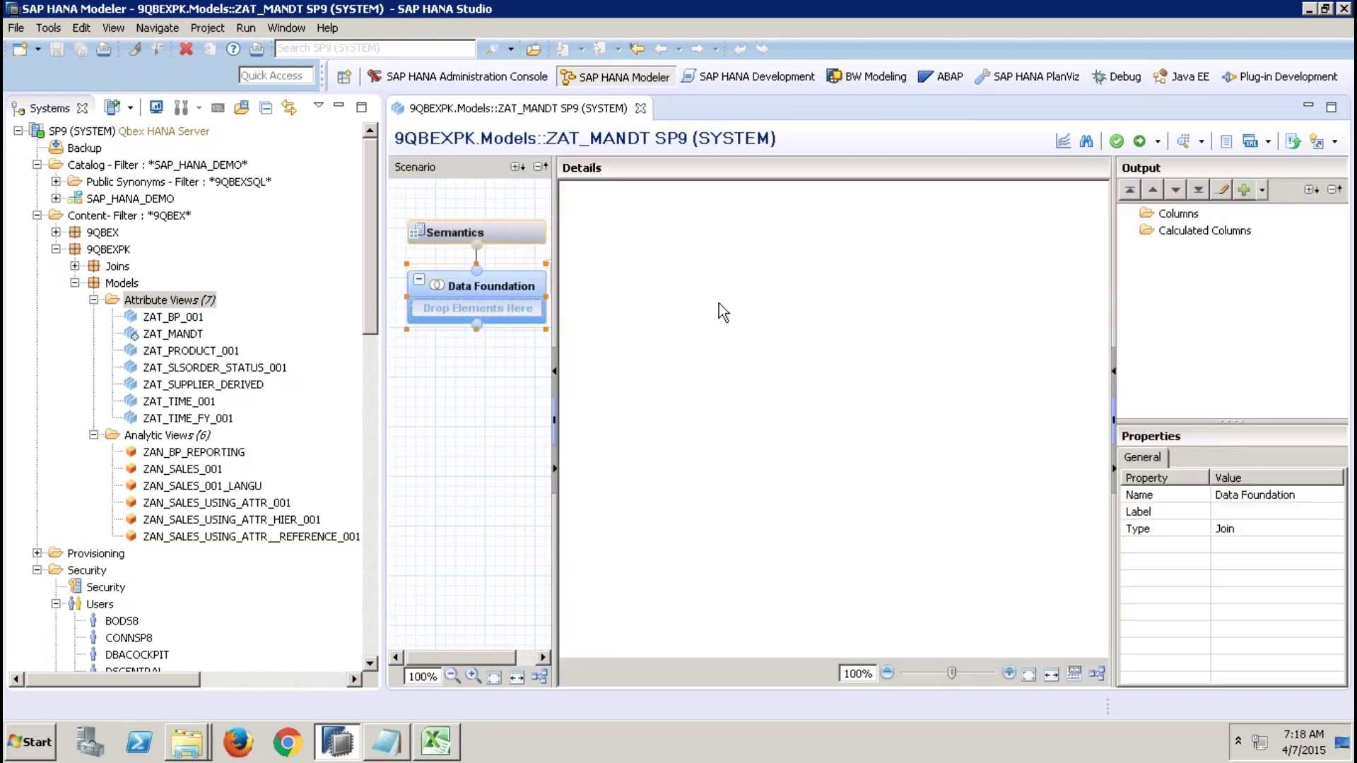
# Search for VBAK and add the VBAK table from the QBEX7SLT schema to the data foundation of ZAT_MANDT.
pyautogui.rightClick(719, 304)
pyautogui.click(748, 313)
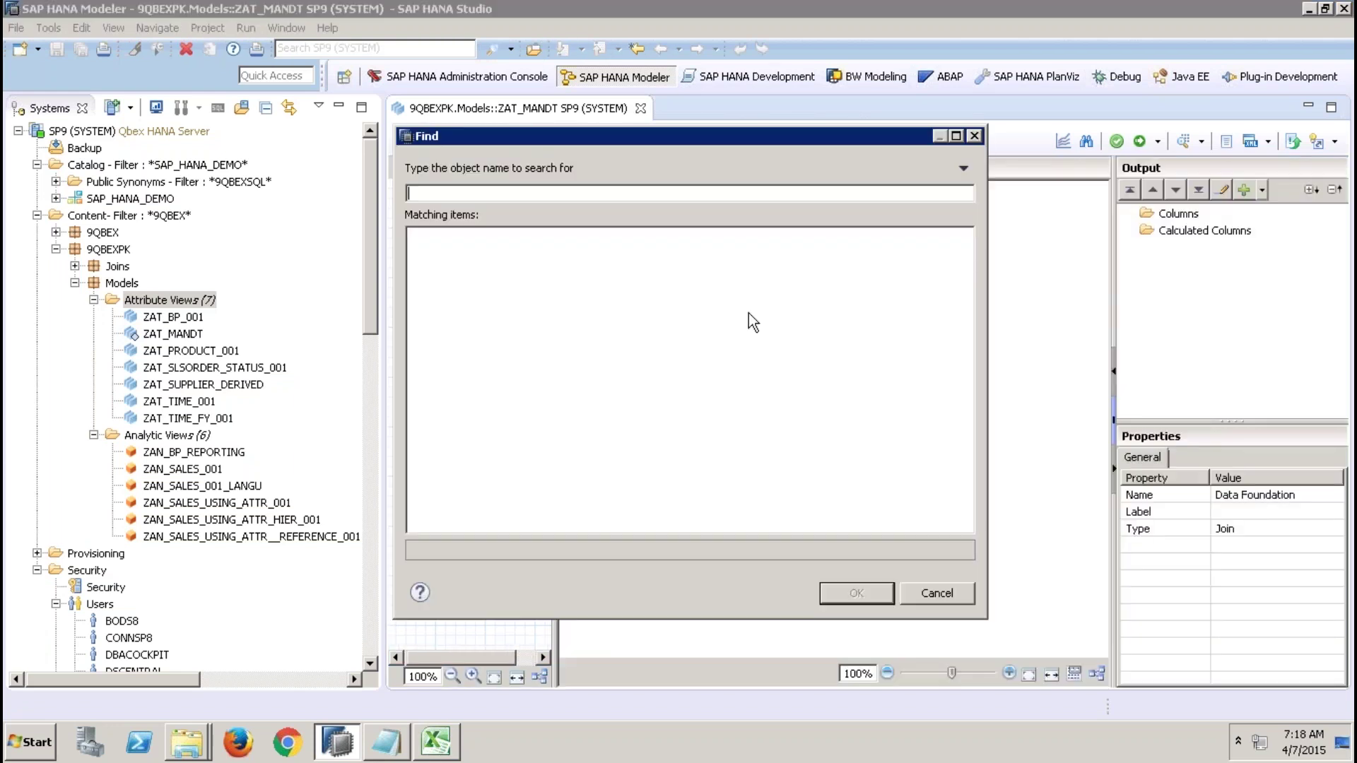
pyautogui.write('SLT')
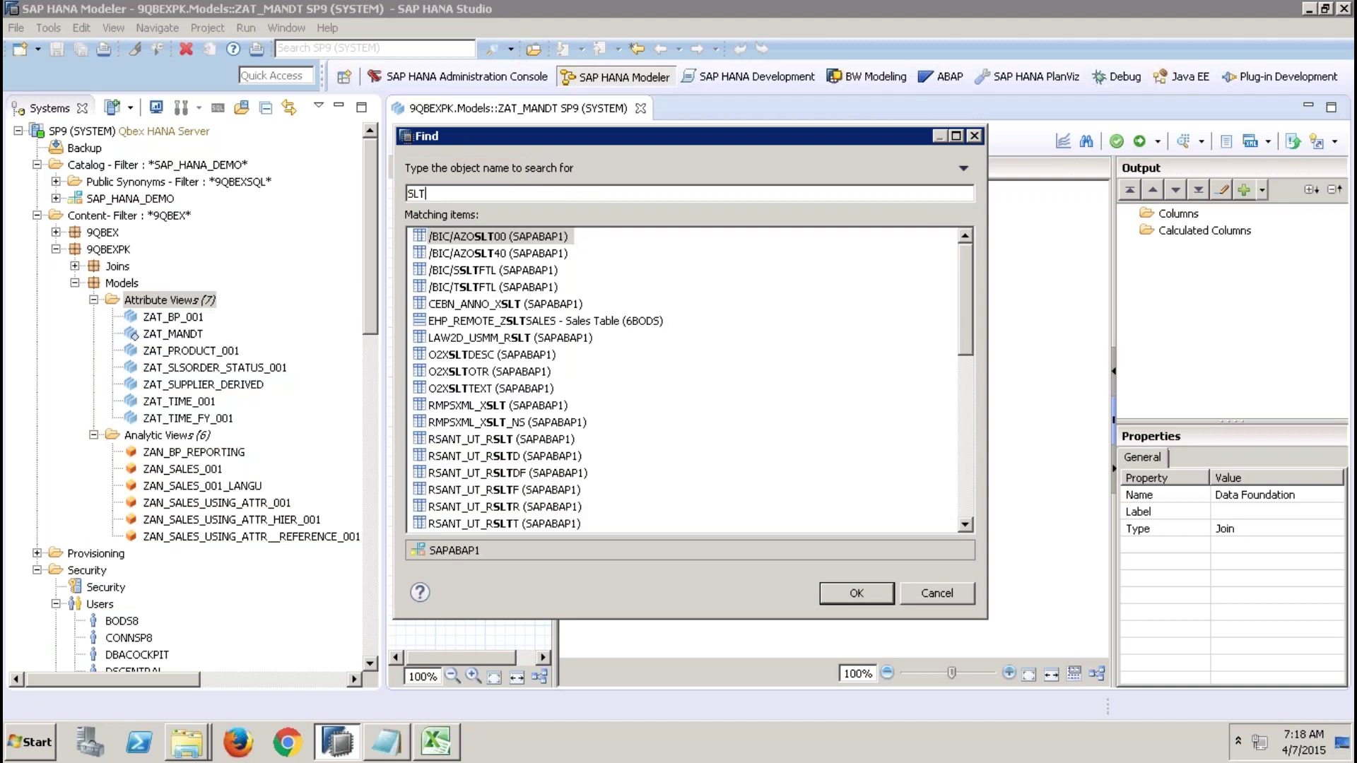
pyautogui.press('BackSpace')
pyautogui.press('BackSpace')
pyautogui.press('BackSpace')
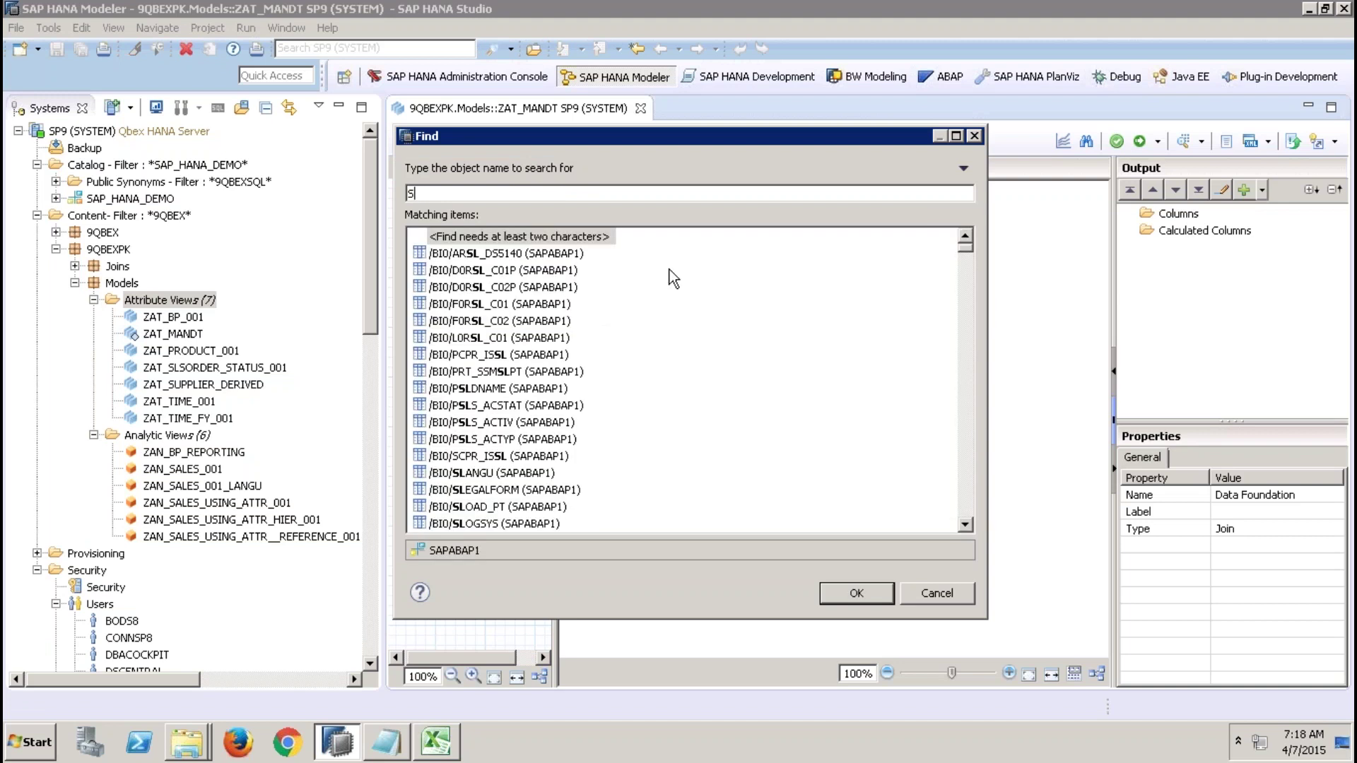
pyautogui.write('VBAK')
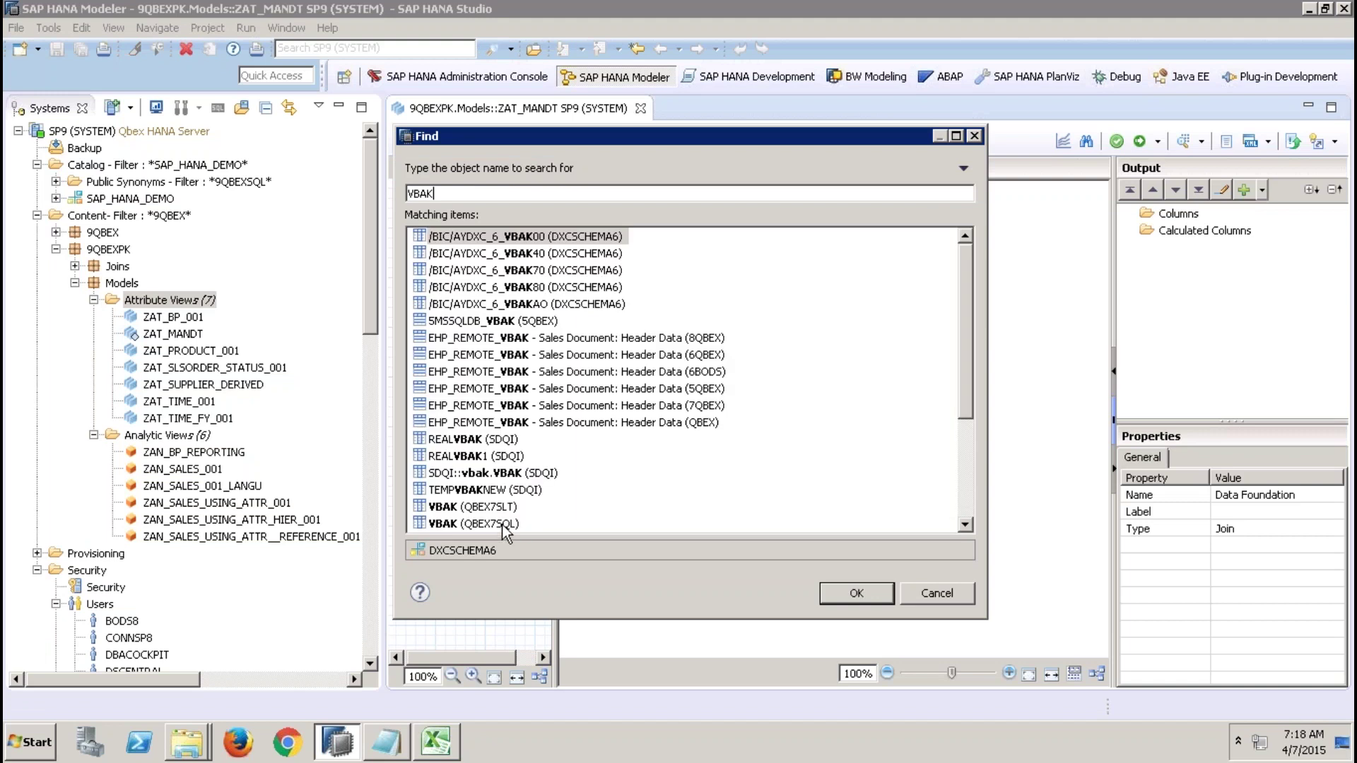
pyautogui.doubleClick(494, 506)
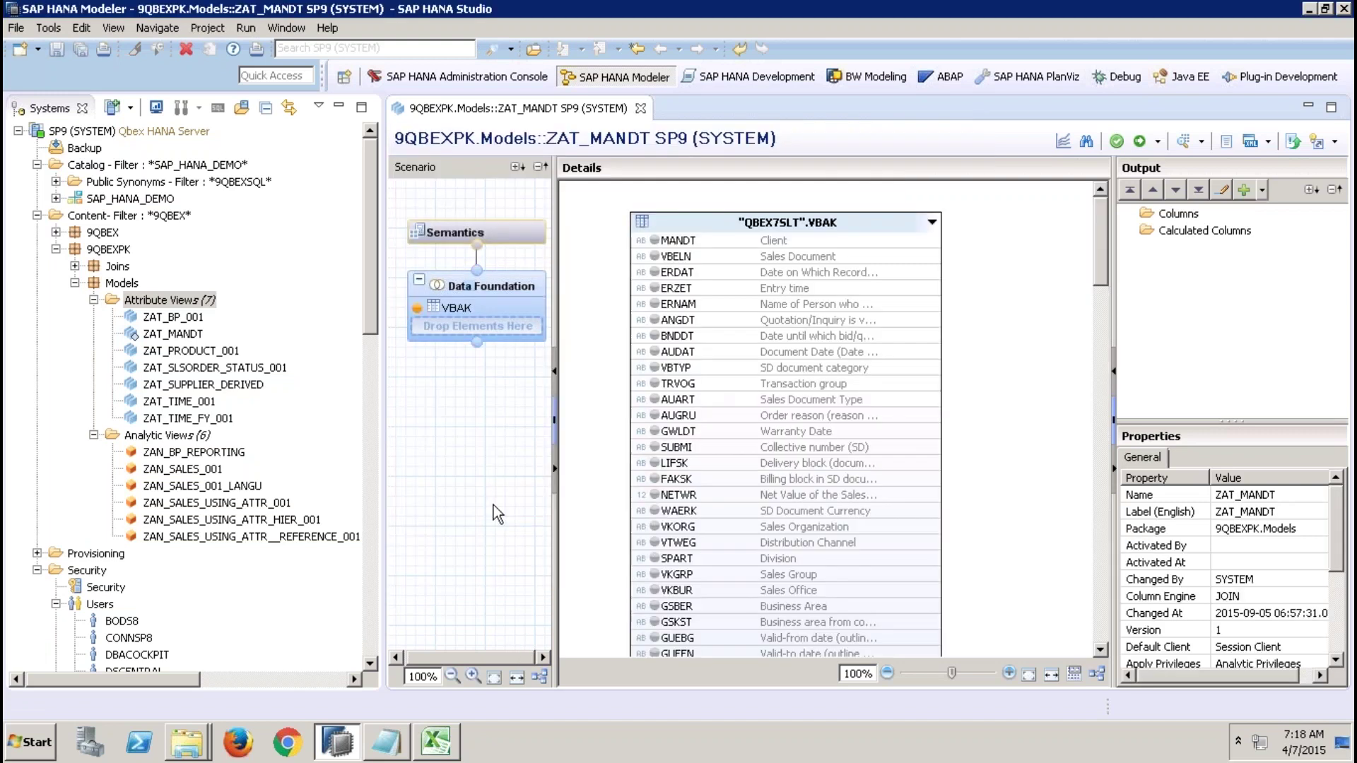
# Add the MANDT, VBELN and AUART columns of VBAK to the output of the ZAT_MANDT data foundation.
pyautogui.click(656, 241)
pyautogui.click(656, 257)
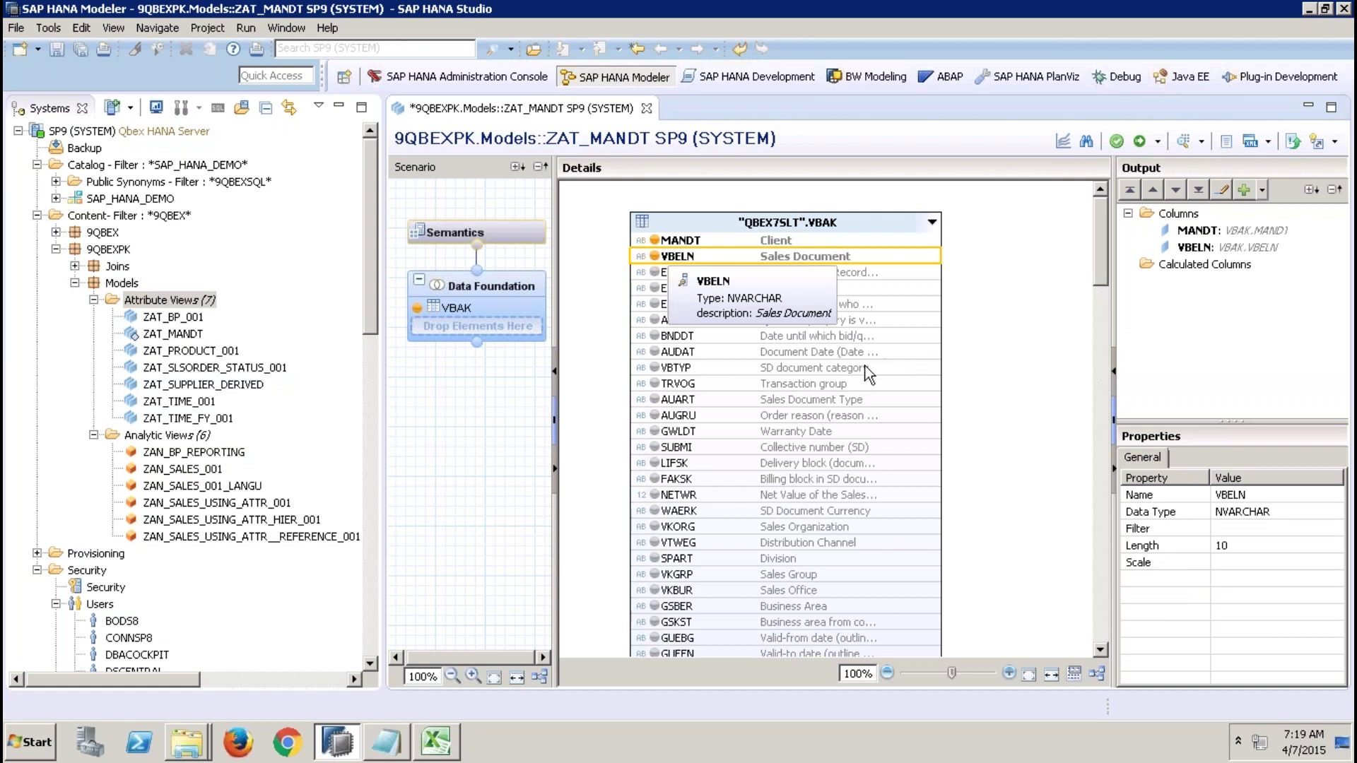
pyautogui.click(655, 400)
# Set the default client of ZAT_MANDT to Cross Client in its view properties, and activate the view.
pyautogui.click(514, 237)
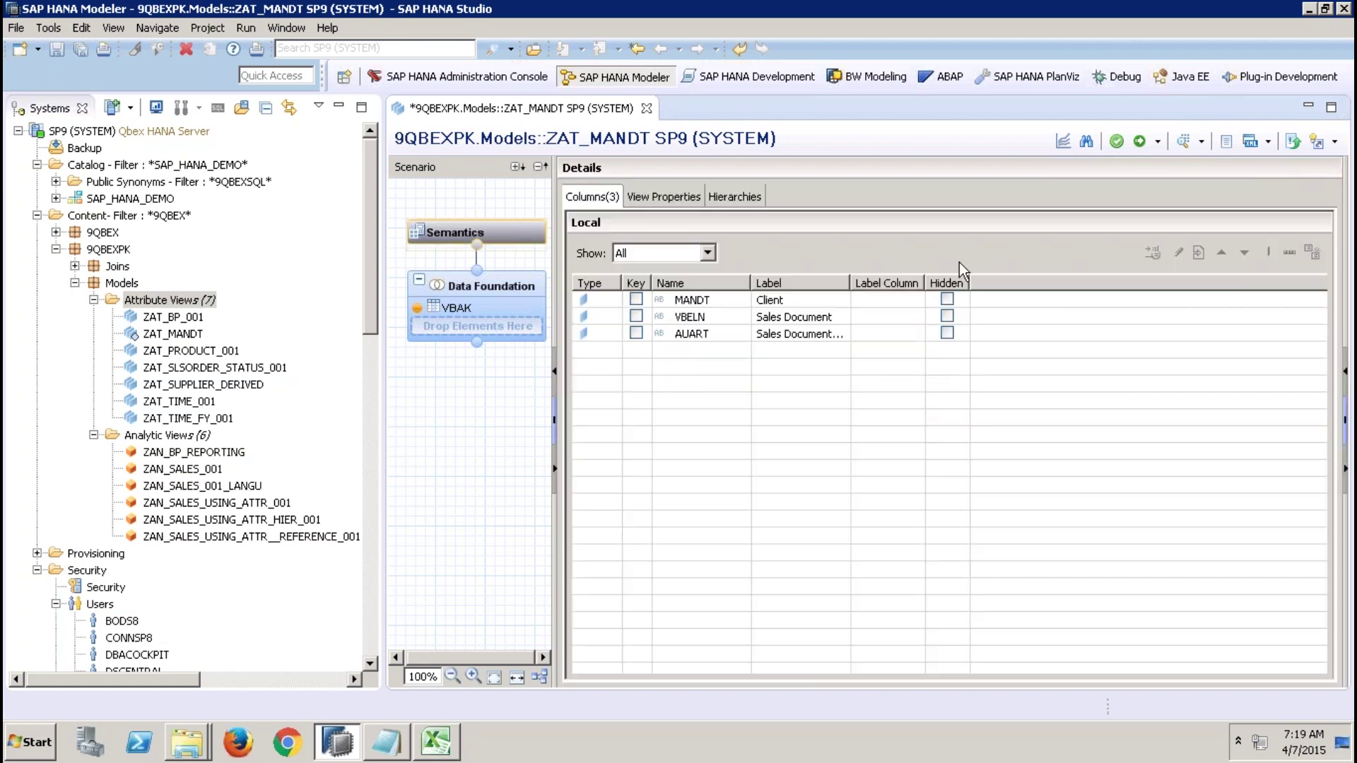
pyautogui.click(704, 195)
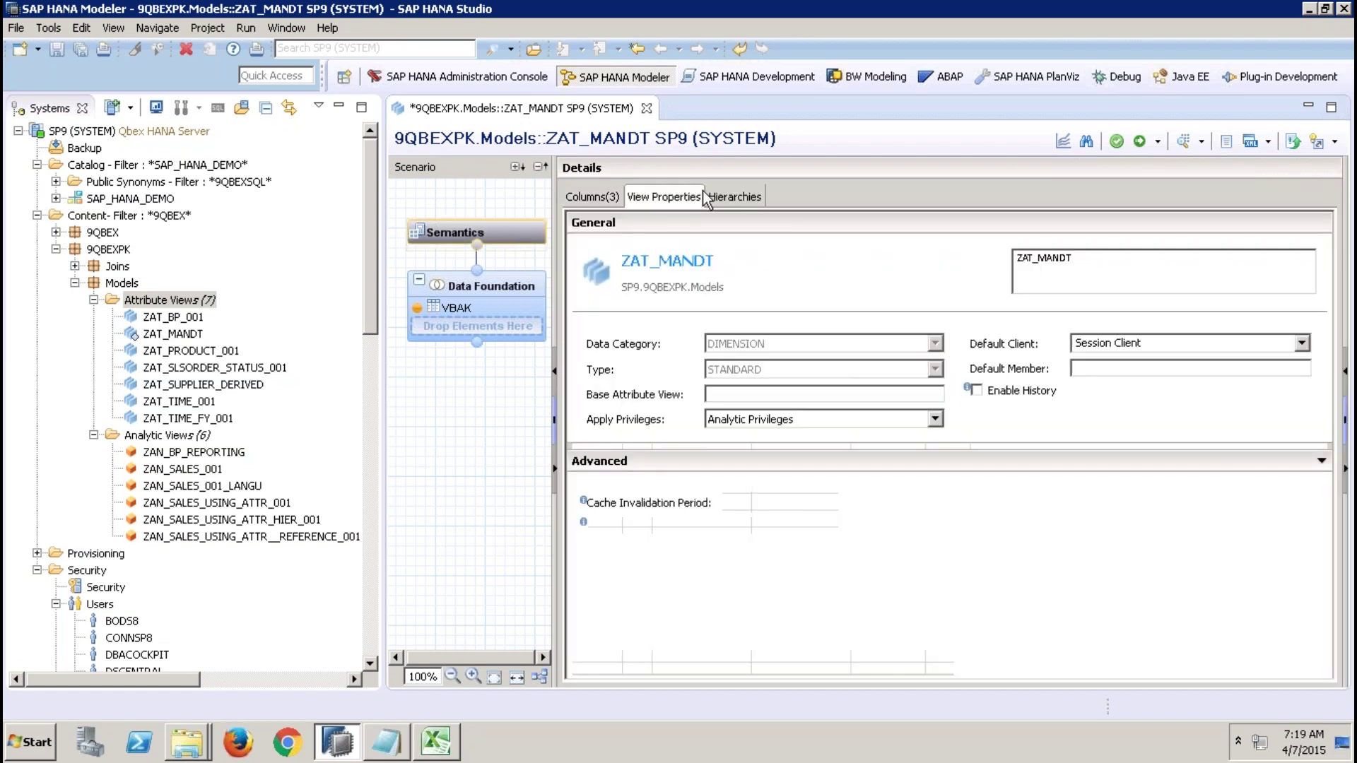
pyautogui.click(1110, 343)
pyautogui.click(1301, 343)
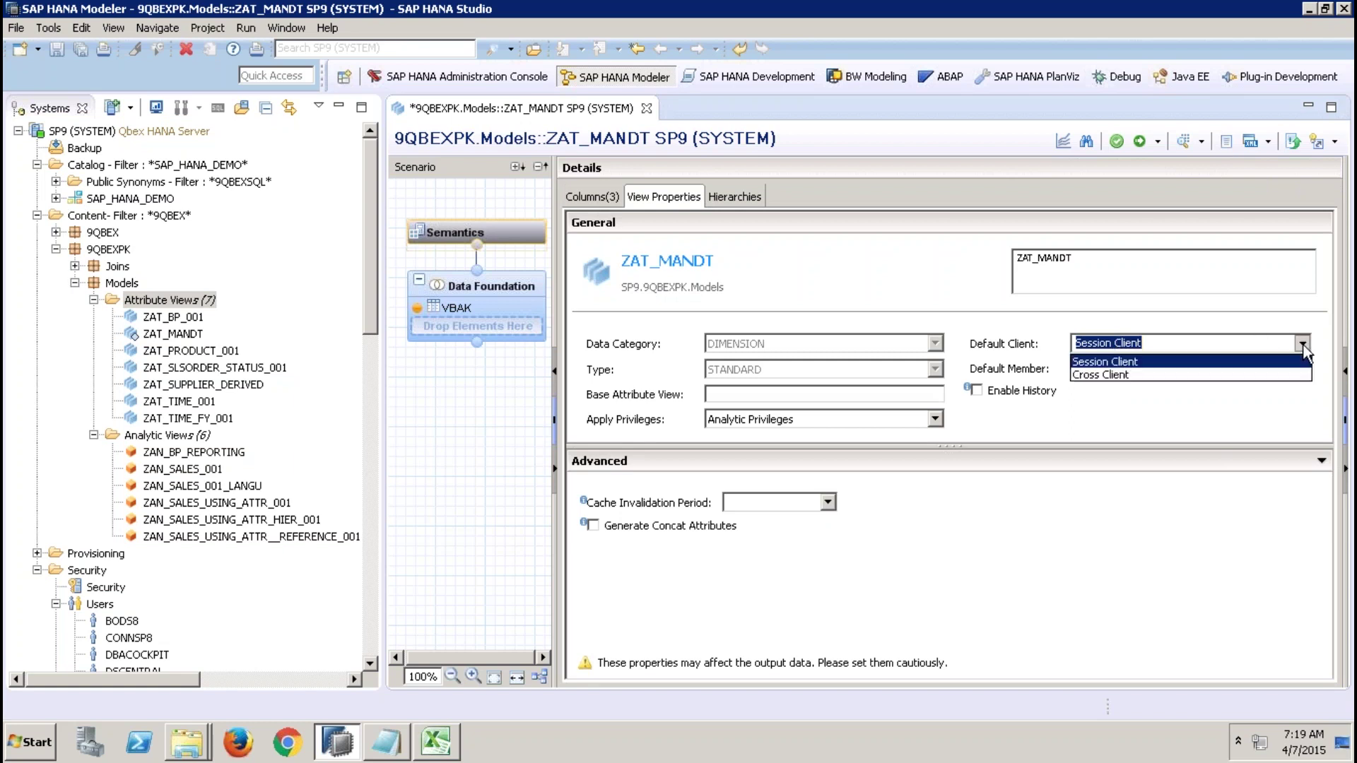
pyautogui.click(1237, 376)
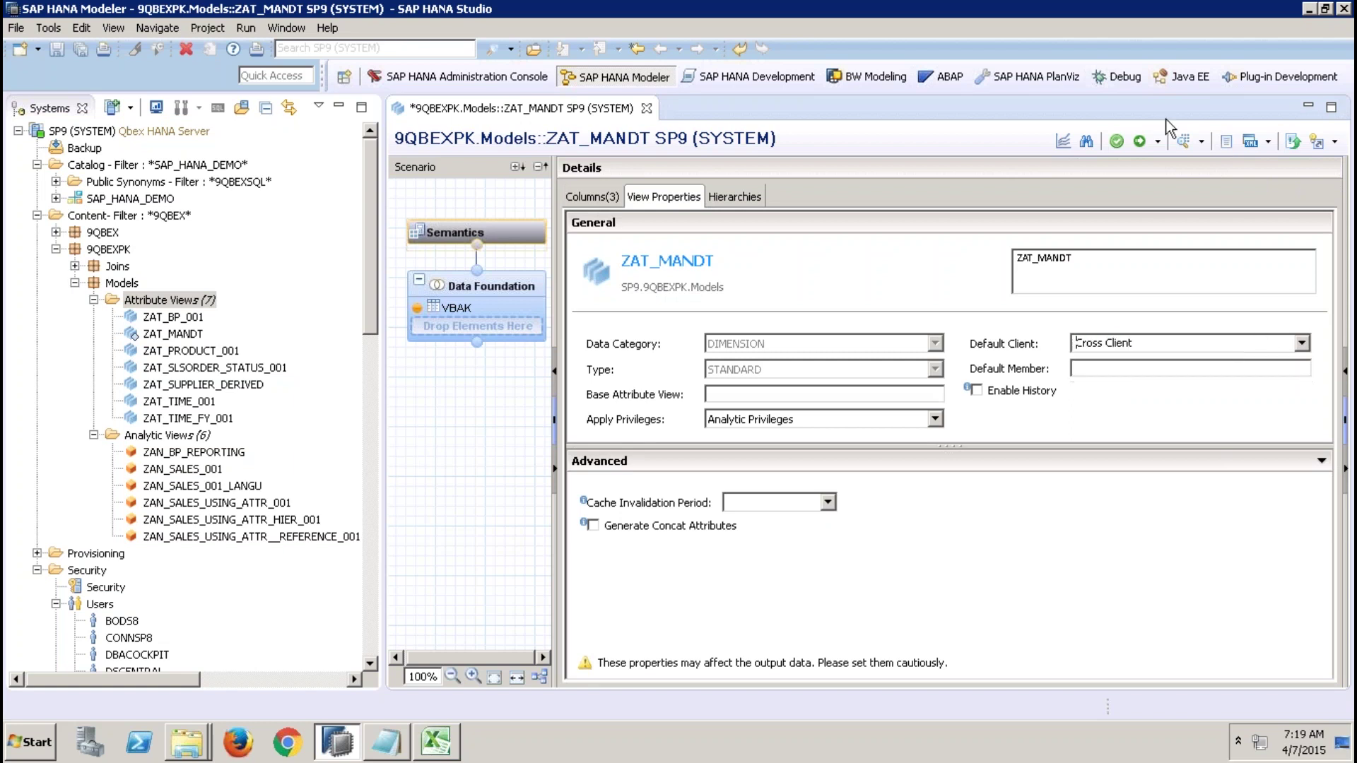
pyautogui.click(1140, 142)
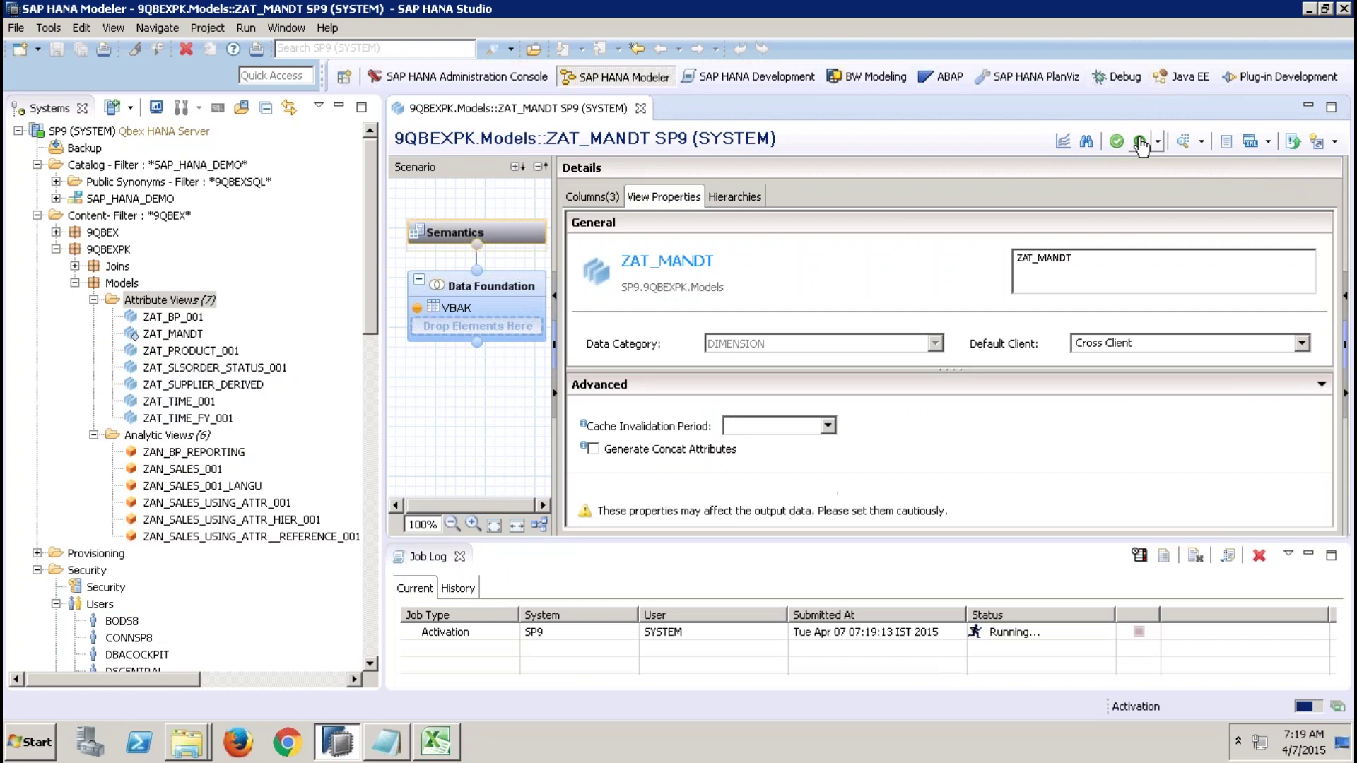
# Preview the data of ZAT_MANDT, examine the distinct values of MANDT, and close the preview.
pyautogui.click(1185, 140)
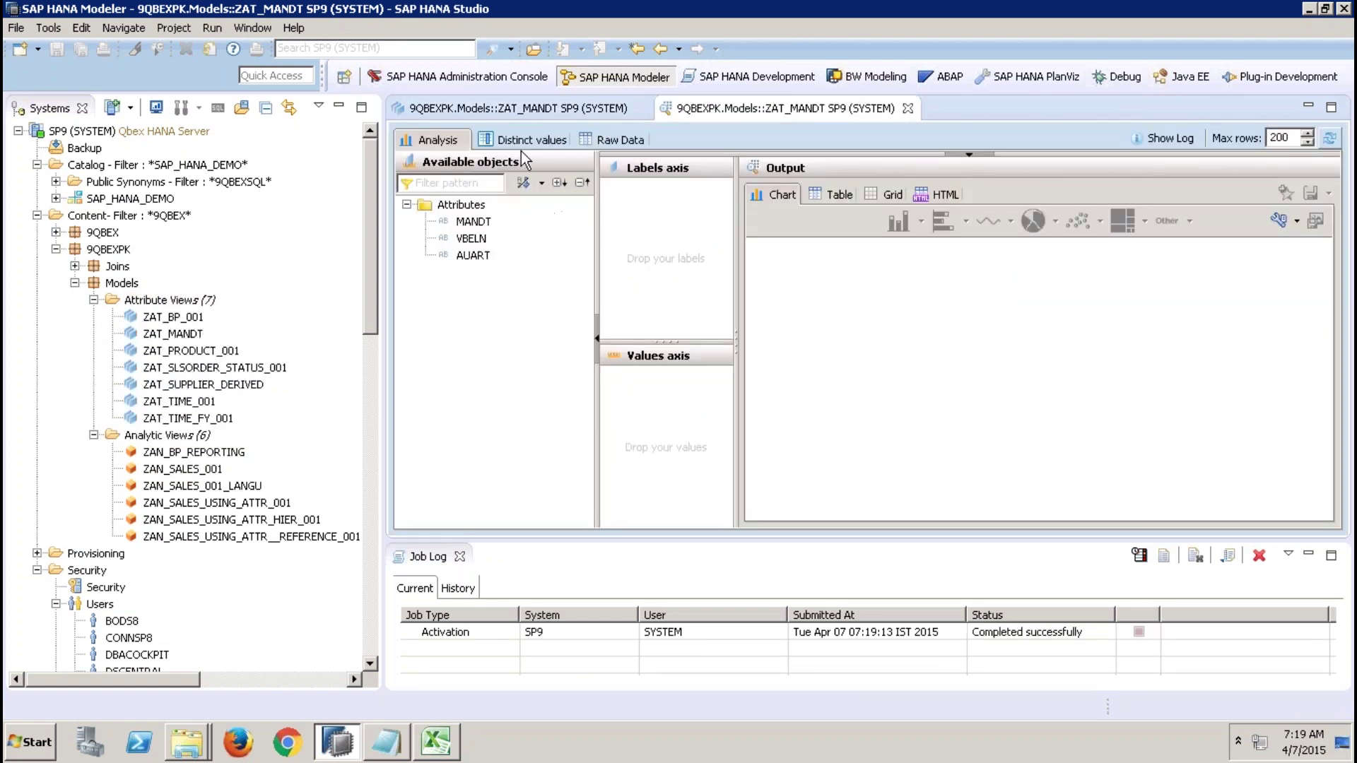
pyautogui.click(523, 138)
pyautogui.click(485, 221)
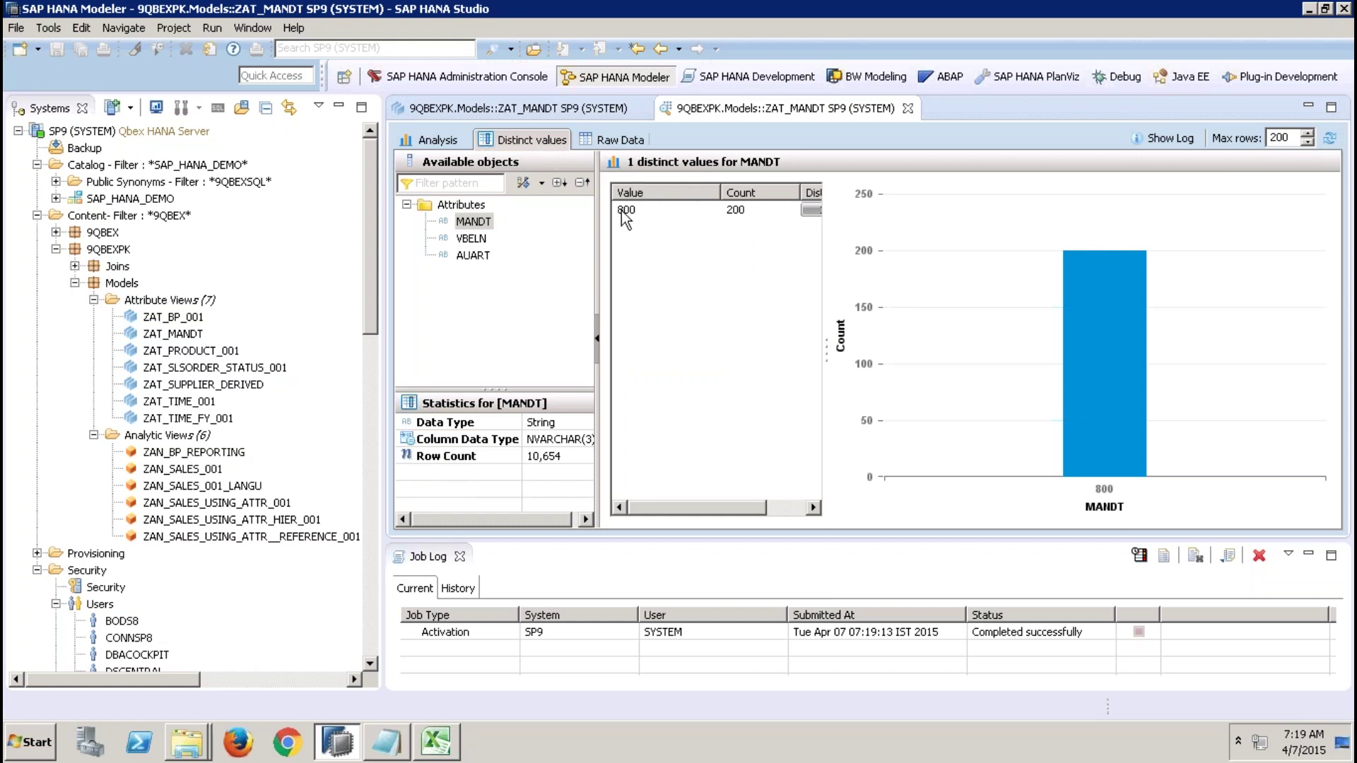
pyautogui.click(908, 108)
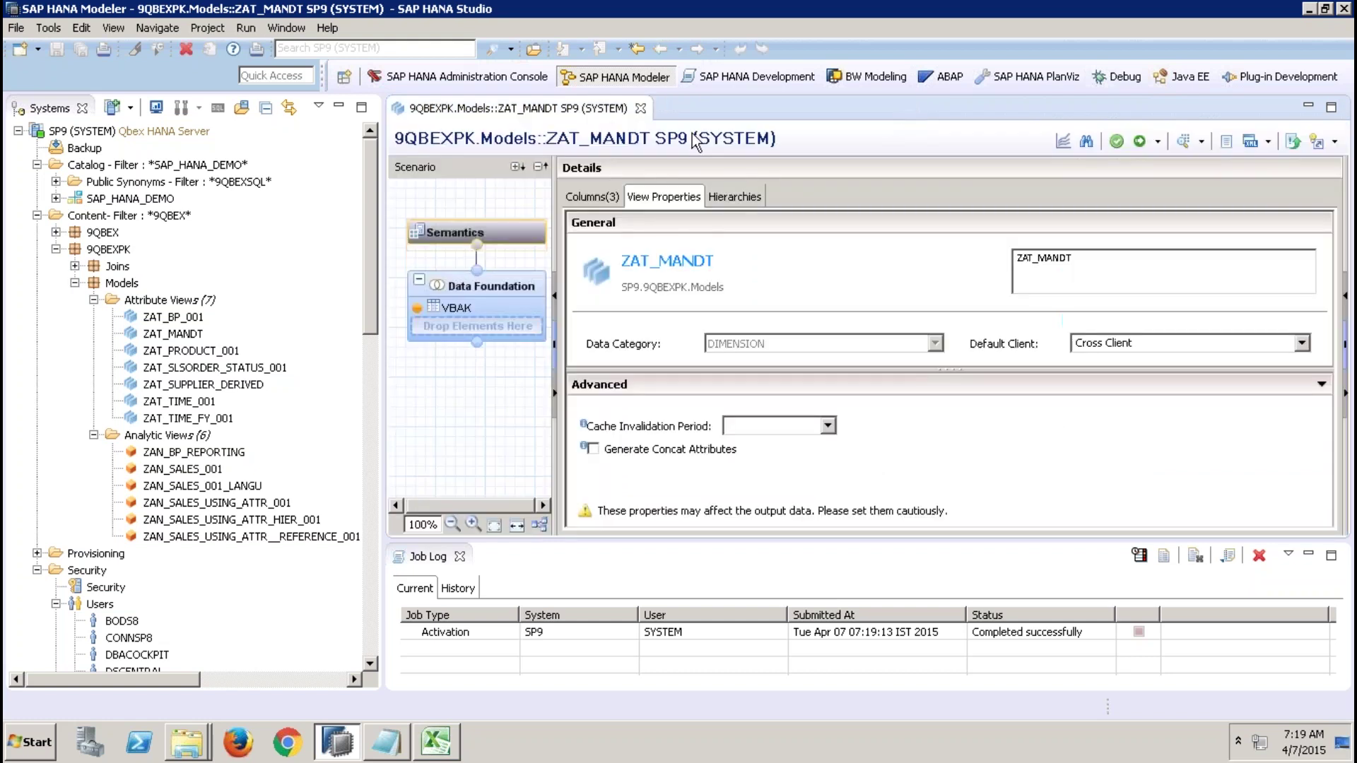
# Close the ZAT_MANDT editor and open the SYSTEM user's definition to check its session client.
pyautogui.click(640, 108)
pyautogui.moveTo(371, 169); pyautogui.dragTo(405, 552)
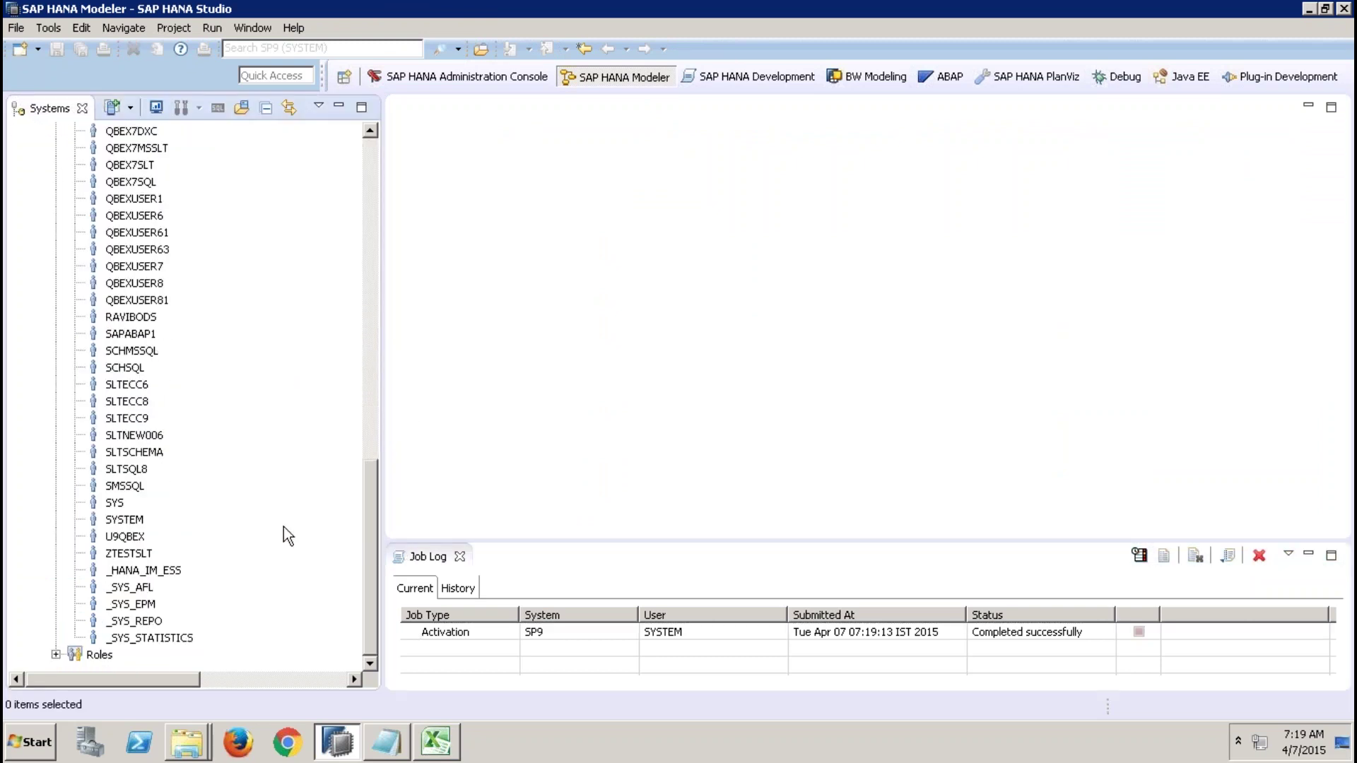
pyautogui.doubleClick(125, 519)
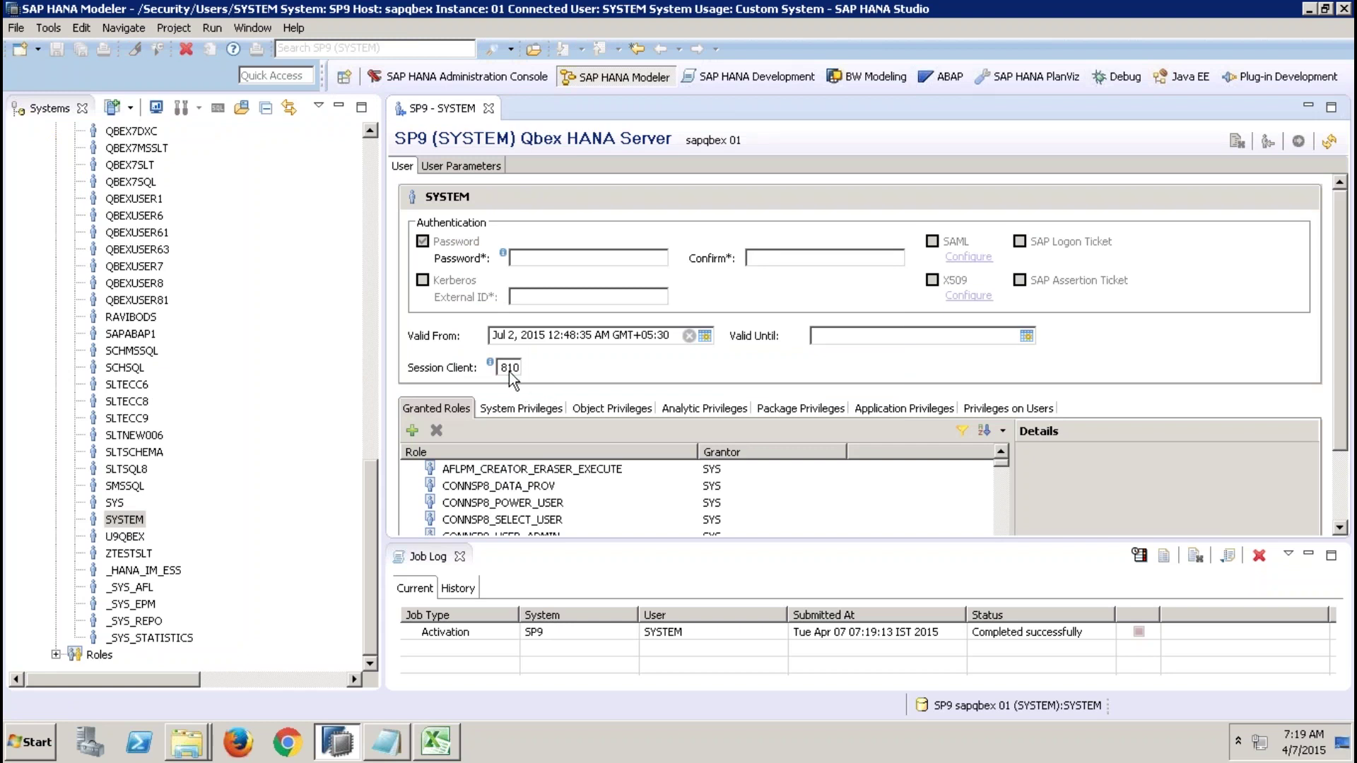
pyautogui.moveTo(509, 370)
pyautogui.mouseDown()
pyautogui.moveTo(545, 365)
pyautogui.moveTo(488, 365)
pyautogui.mouseUp()
pyautogui.click(366, 173)
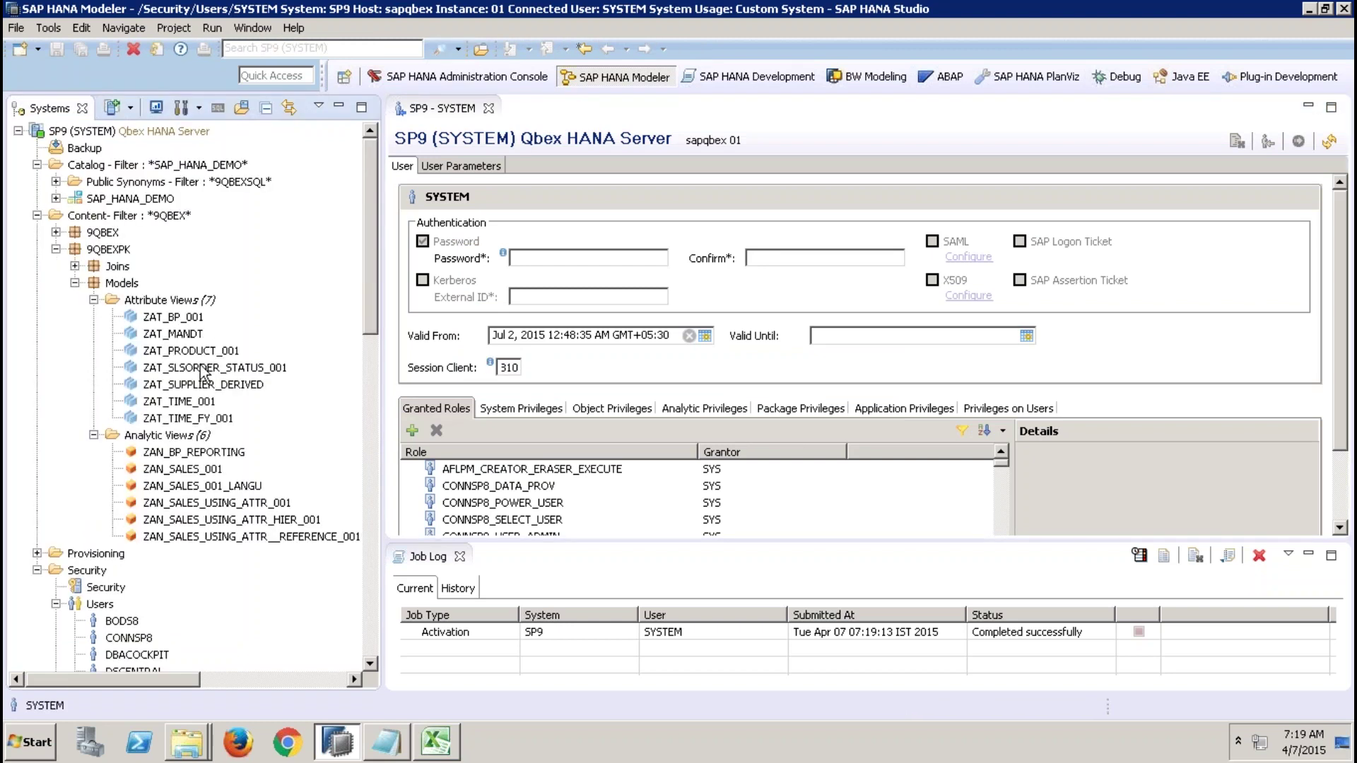
# Reopen ZAT_MANDT, set its default client to Session Client, and activate the view.
pyautogui.doubleClick(189, 335)
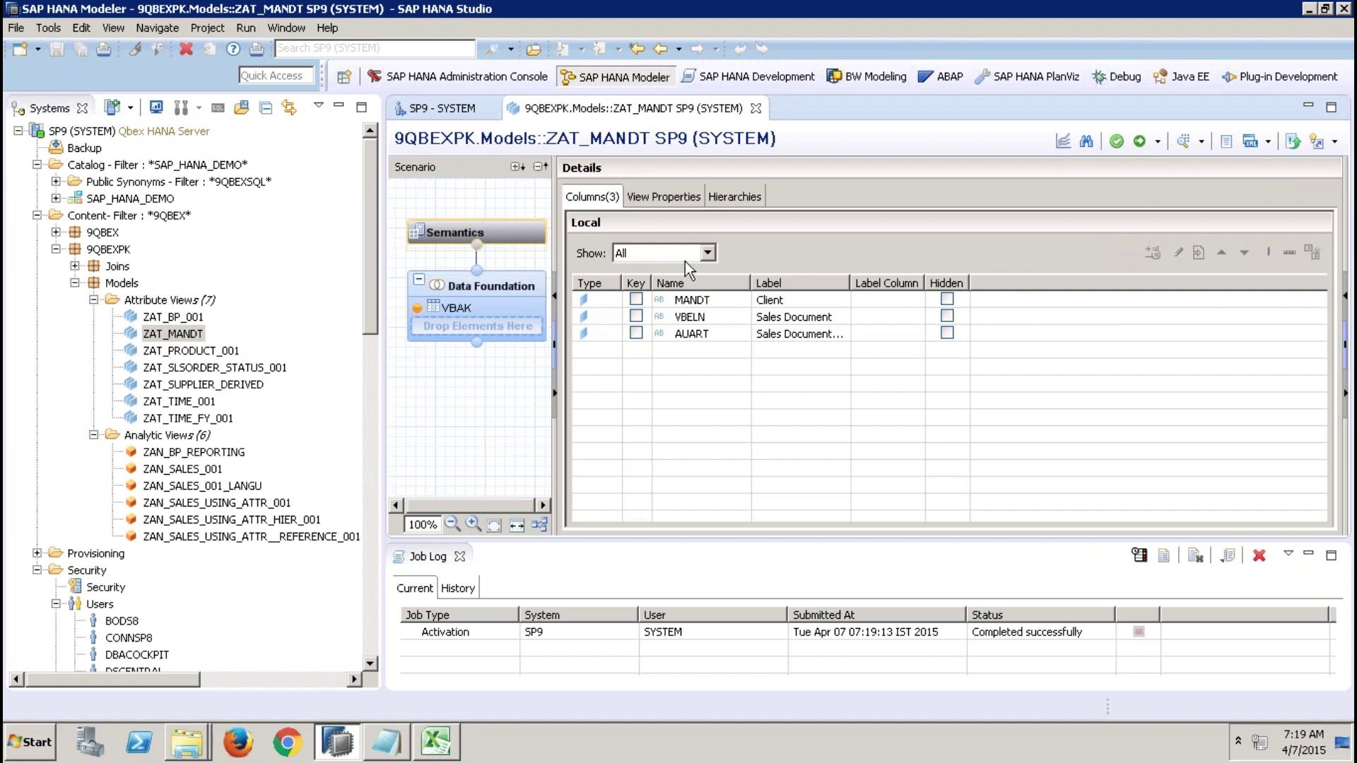
pyautogui.click(684, 198)
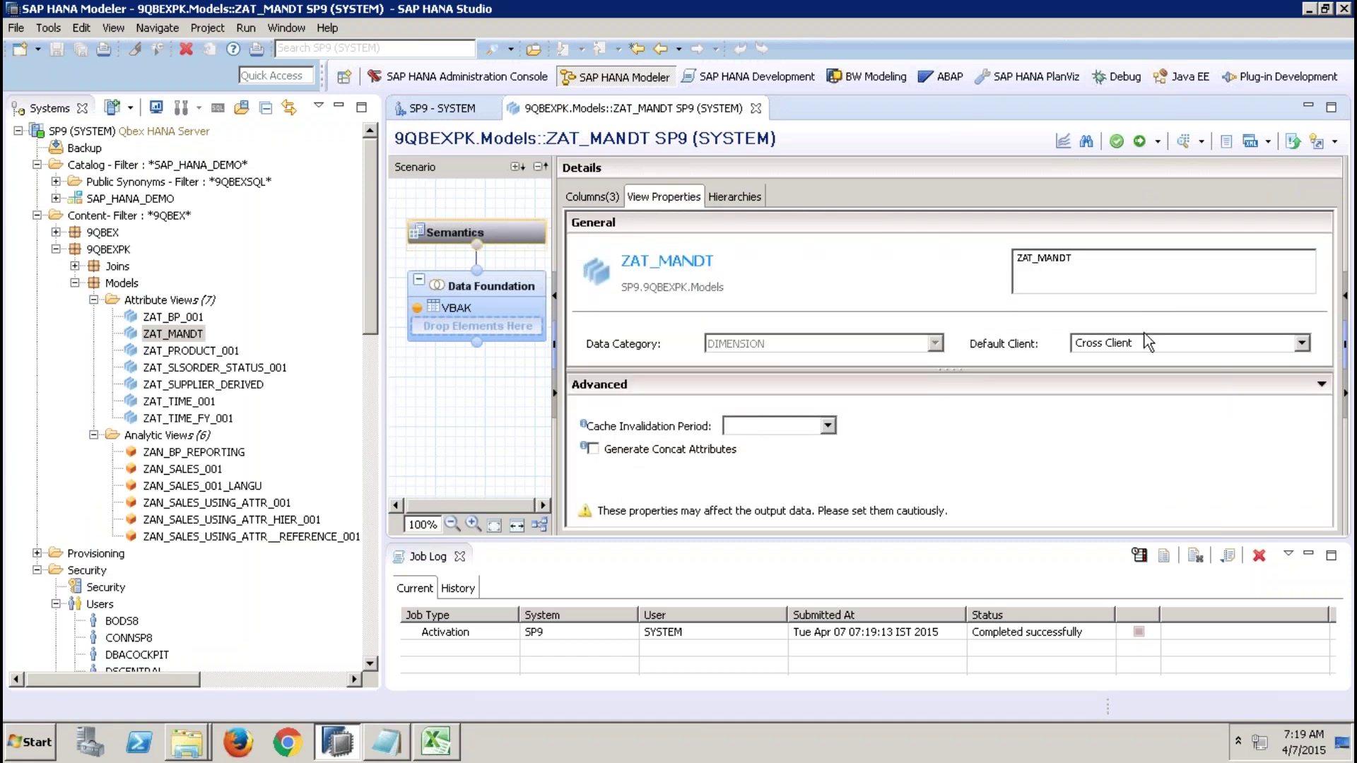
pyautogui.click(461, 557)
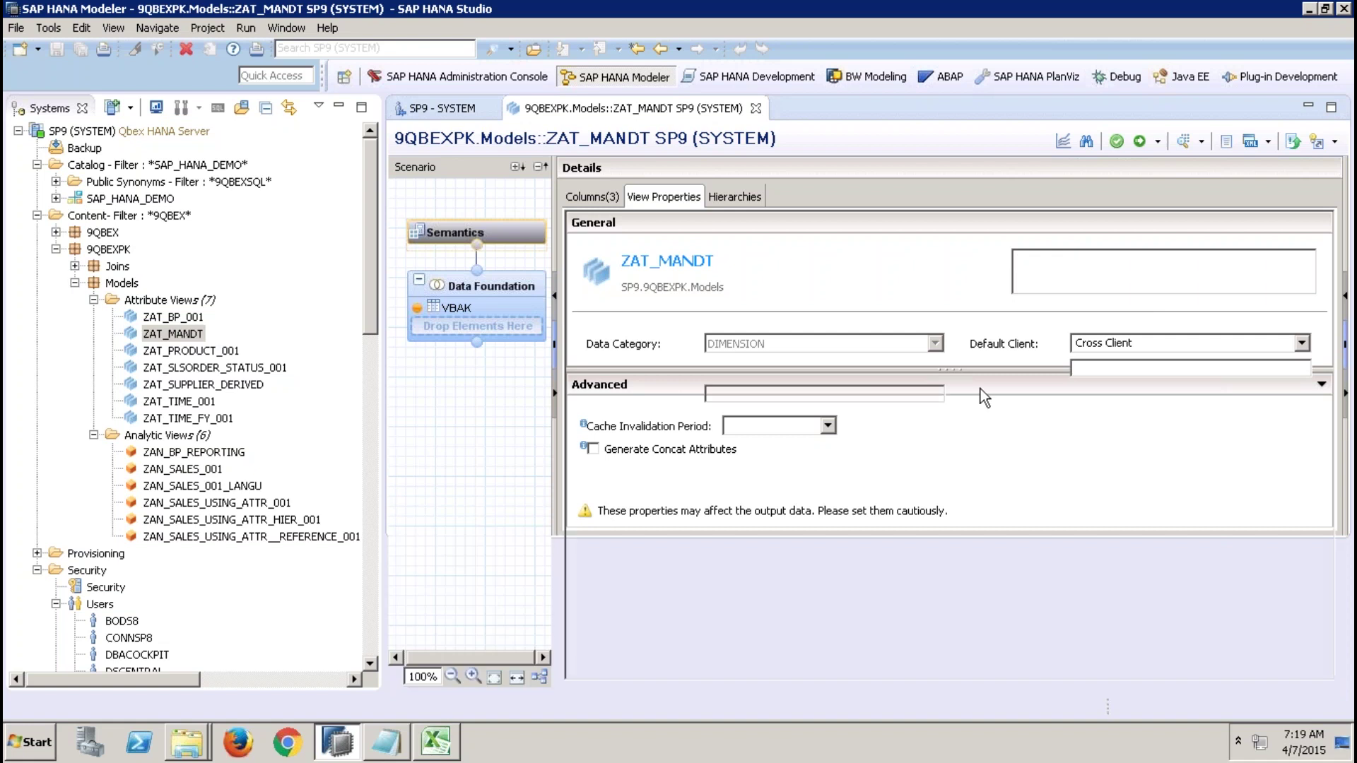
pyautogui.click(1143, 343)
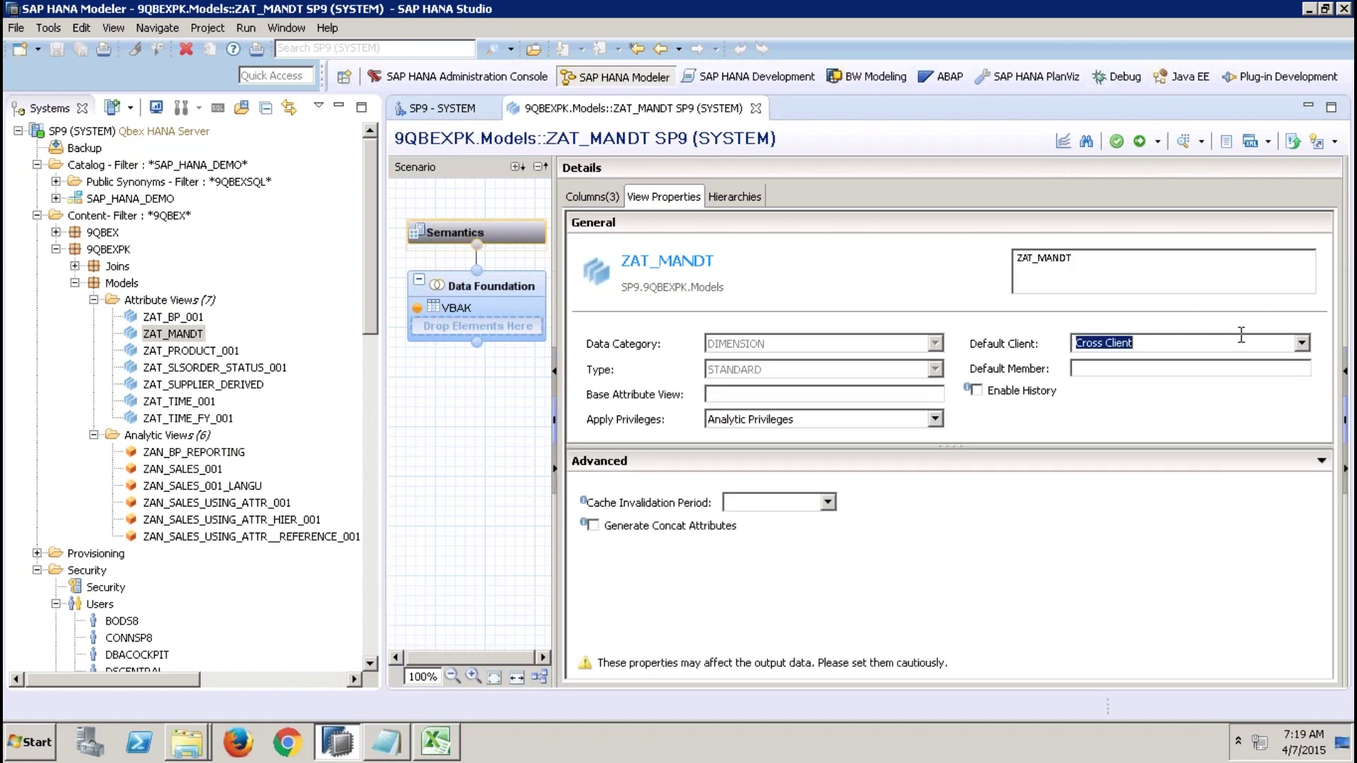
pyautogui.click(1304, 350)
pyautogui.click(1231, 358)
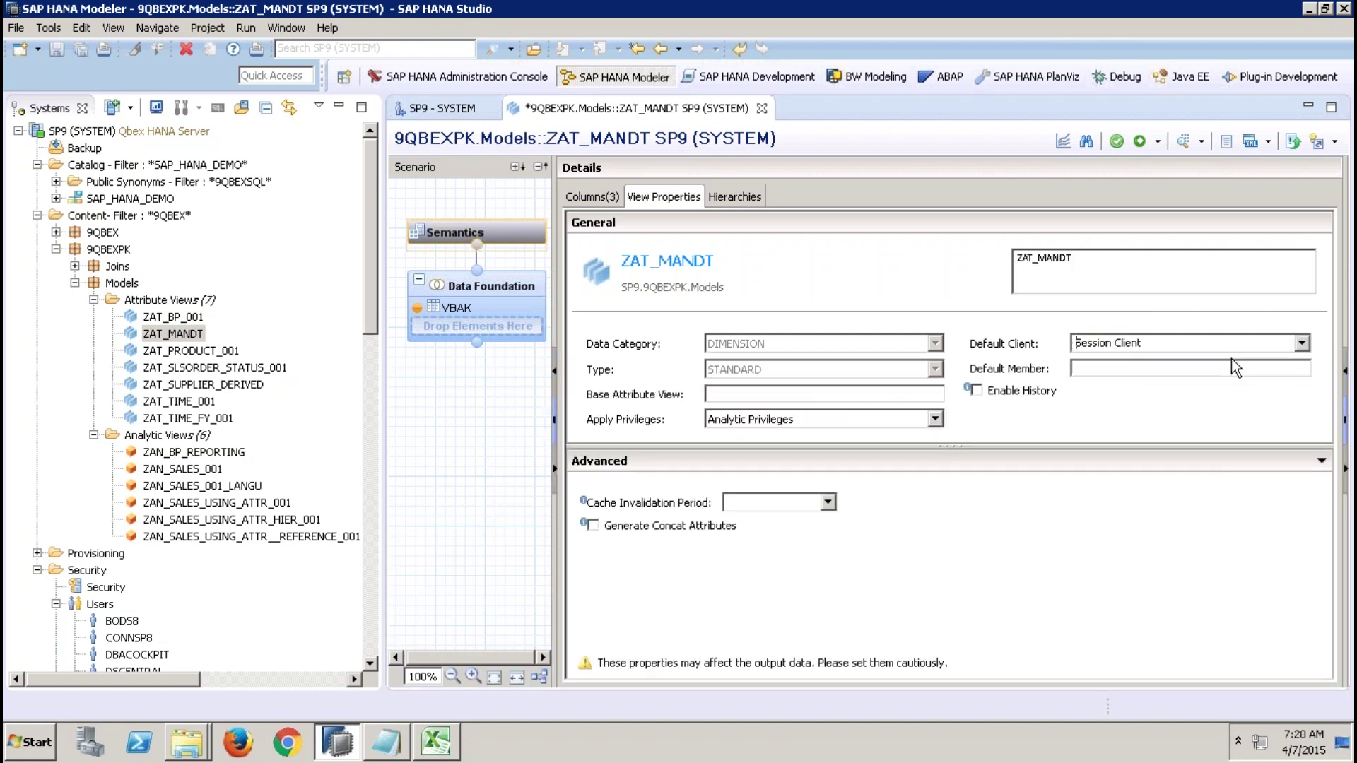
pyautogui.click(1139, 142)
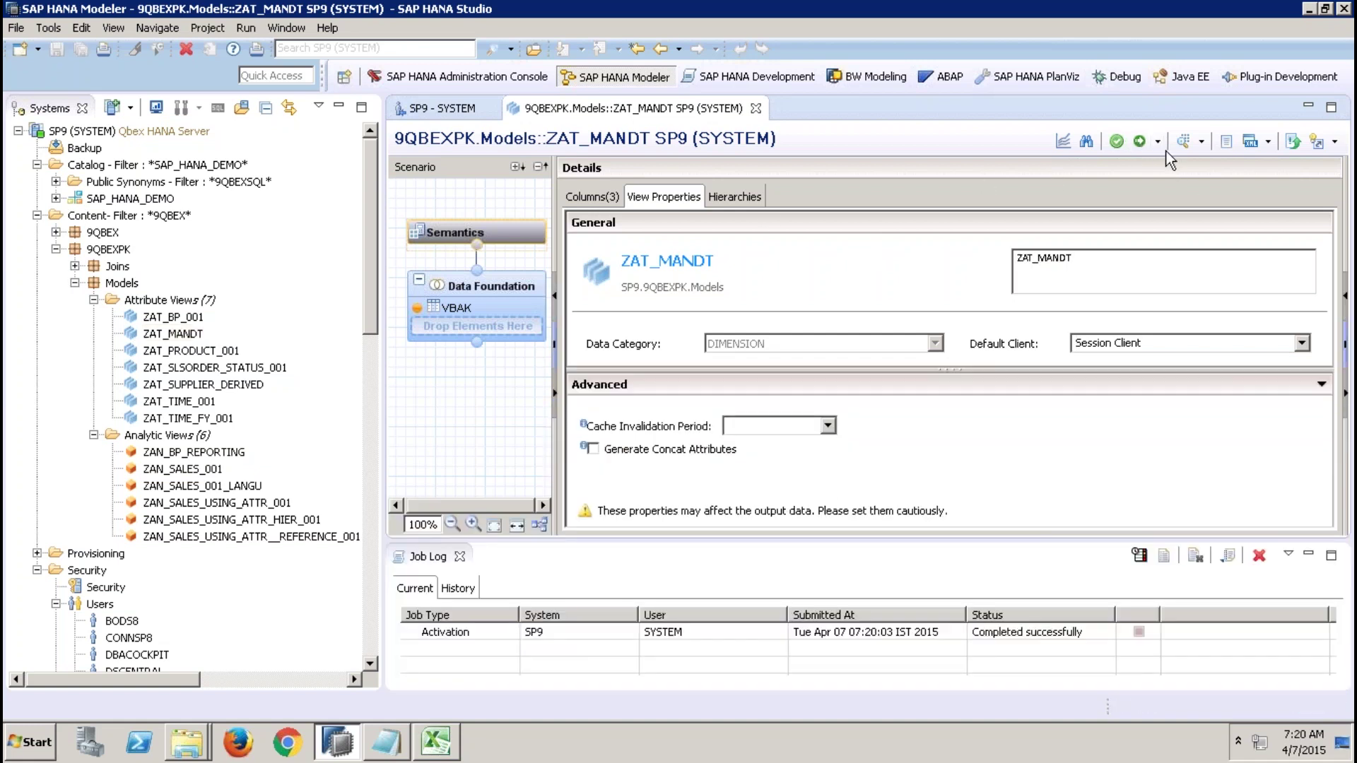
# Preview the raw data of ZAT_MANDT and examine which client its MANDT column holds.
pyautogui.click(1182, 141)
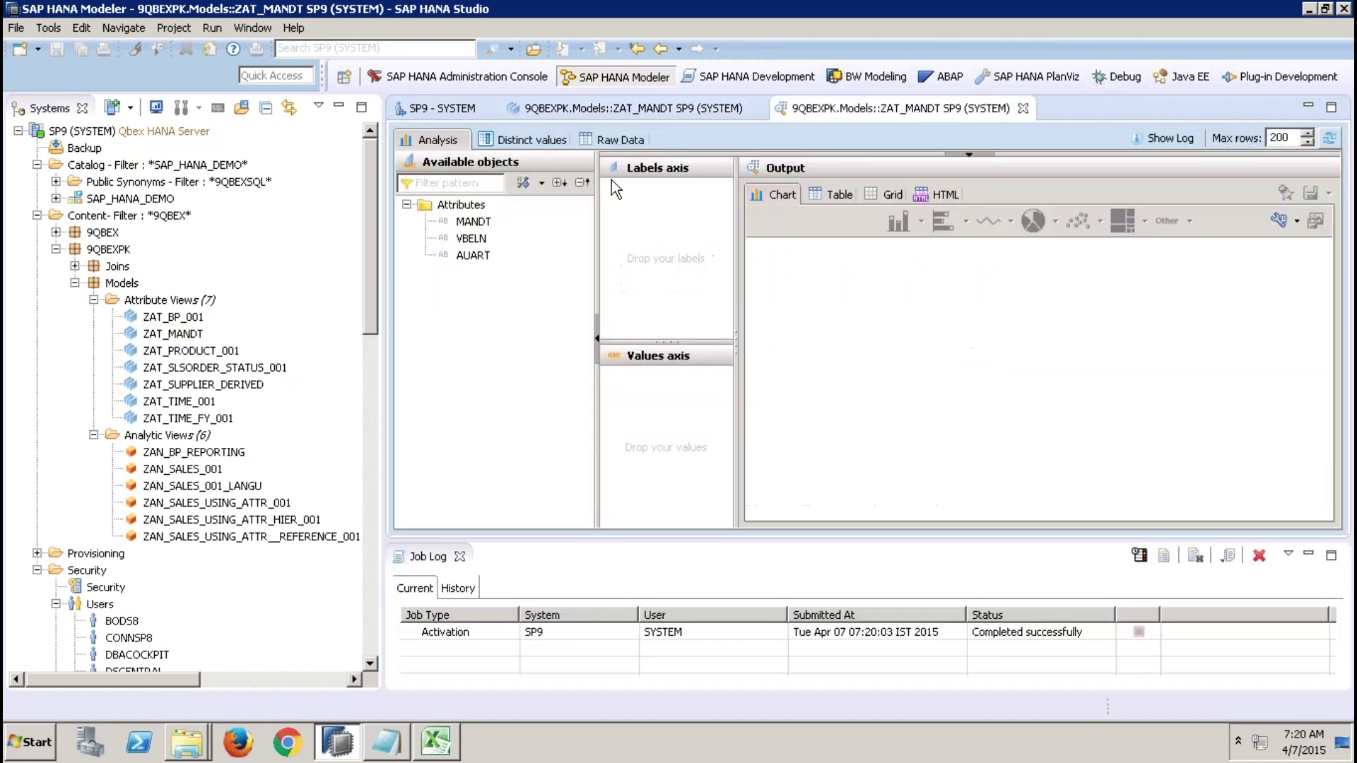
pyautogui.click(613, 140)
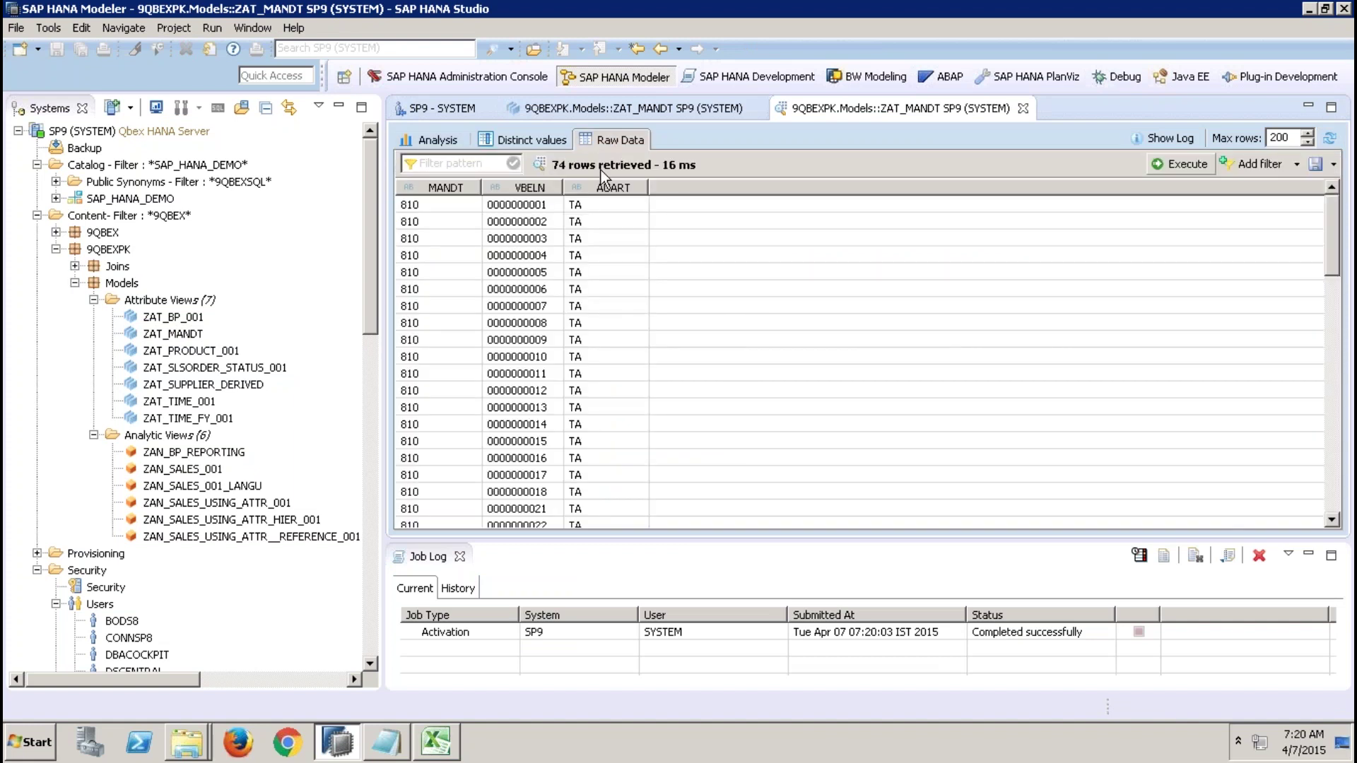
pyautogui.click(444, 210)
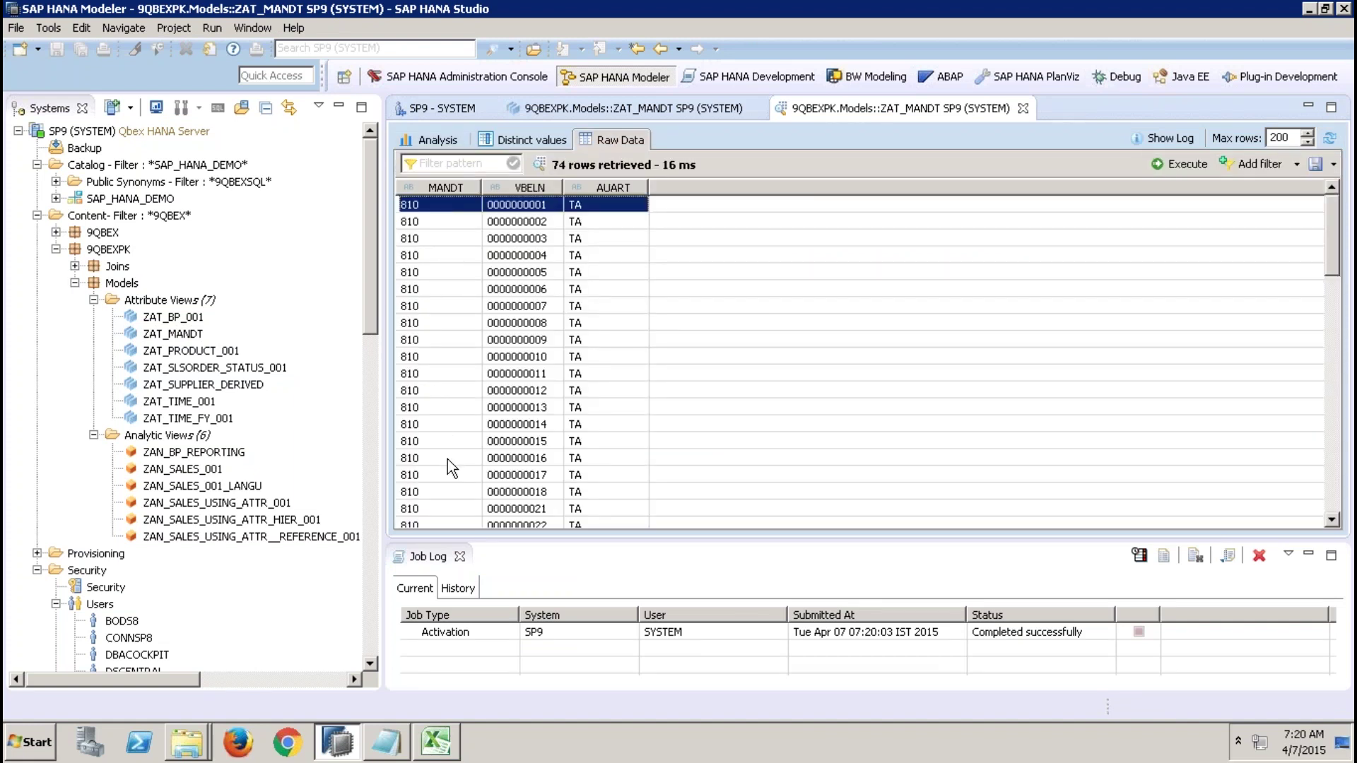
# Change the default client of ZAT_MANDT back to Cross Client and activate the view again.
pyautogui.click(700, 107)
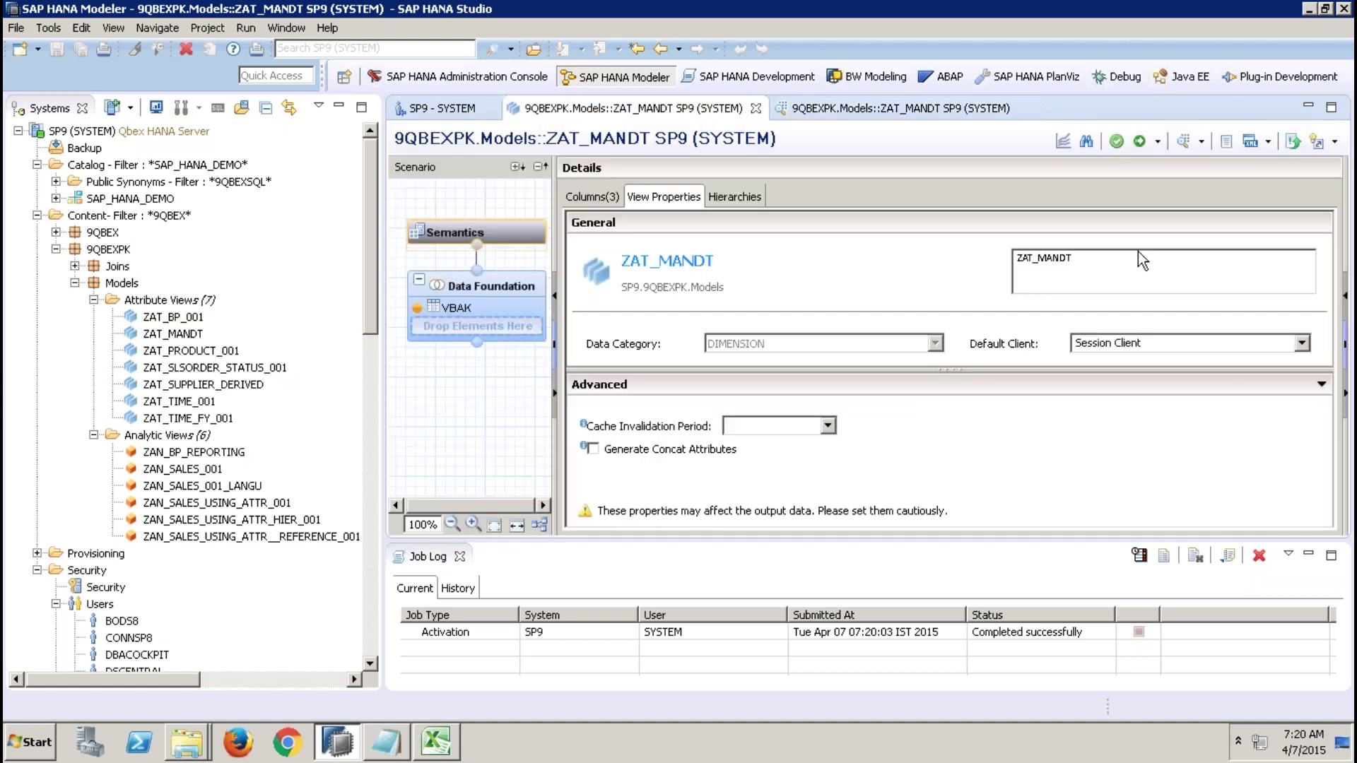
pyautogui.click(1193, 342)
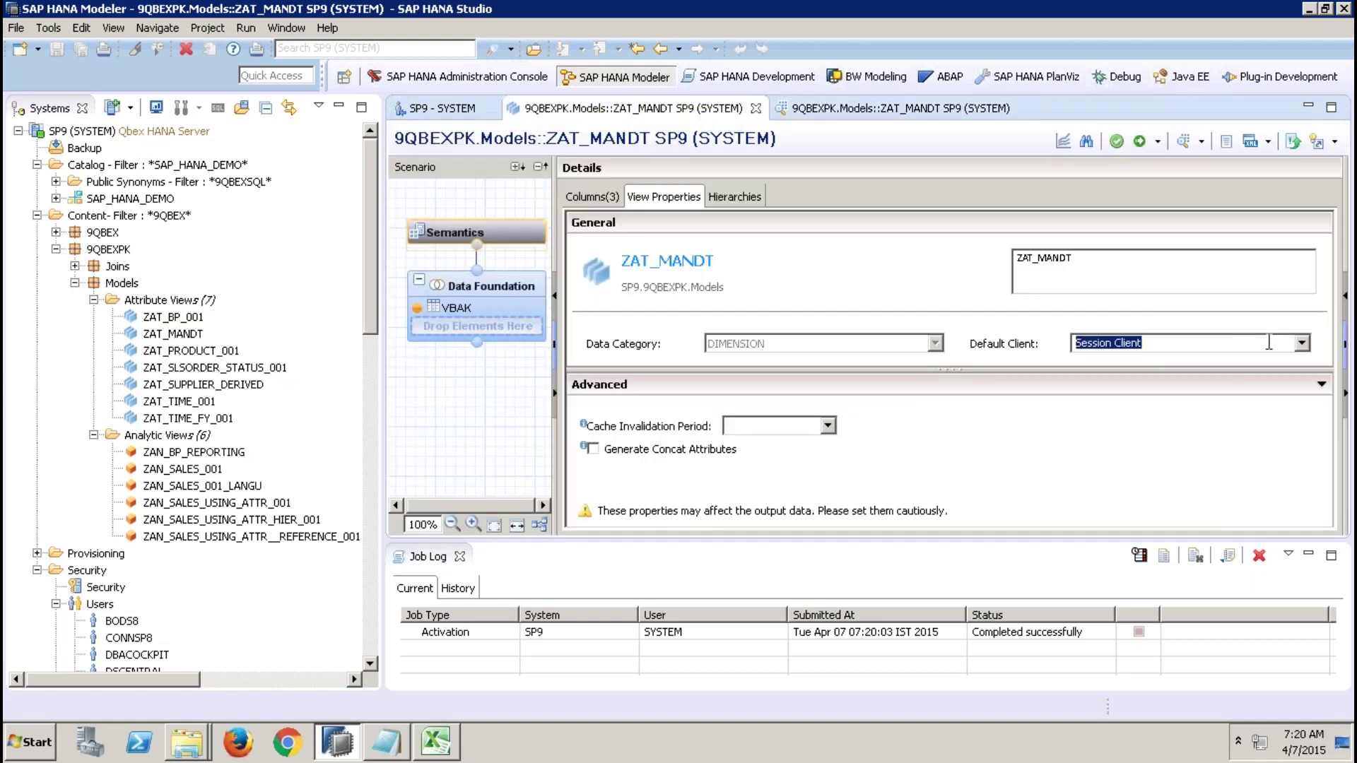
pyautogui.click(1303, 343)
pyautogui.click(1223, 373)
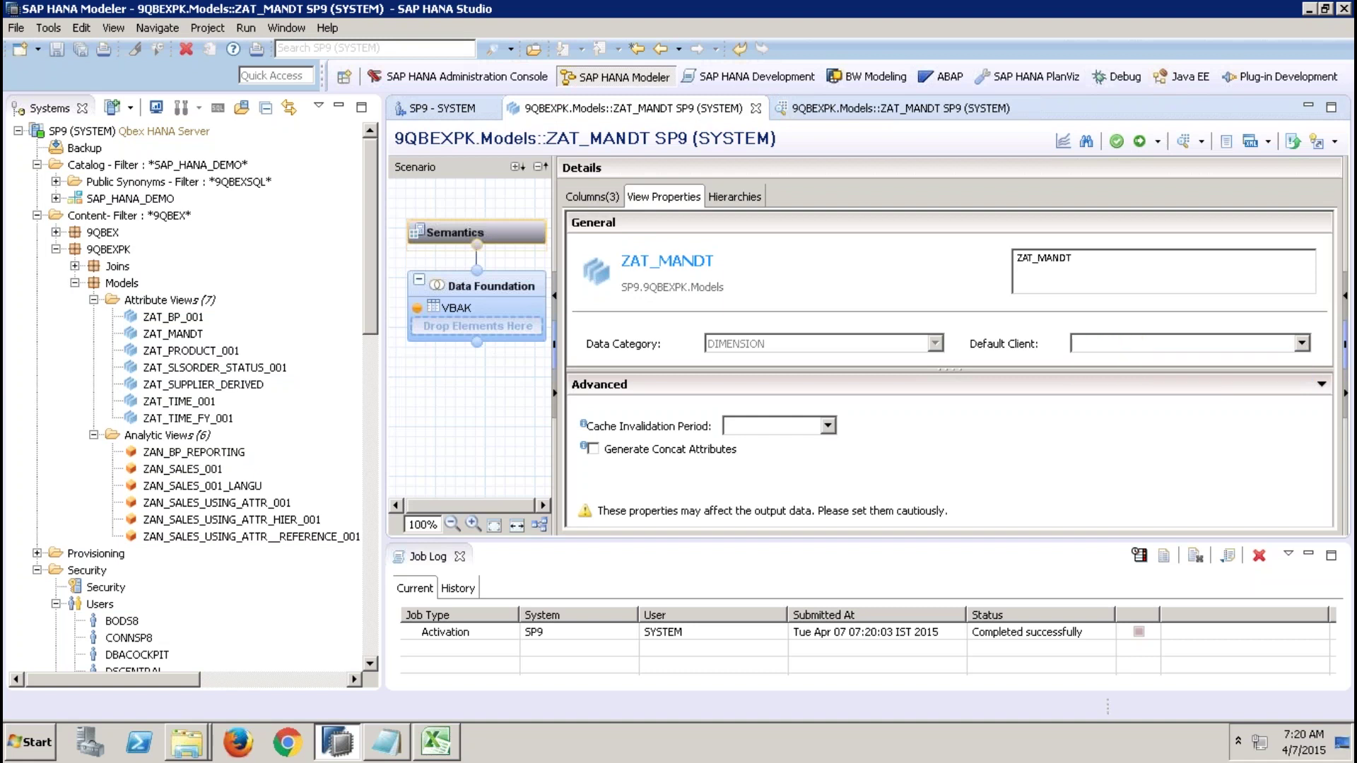
pyautogui.click(1139, 141)
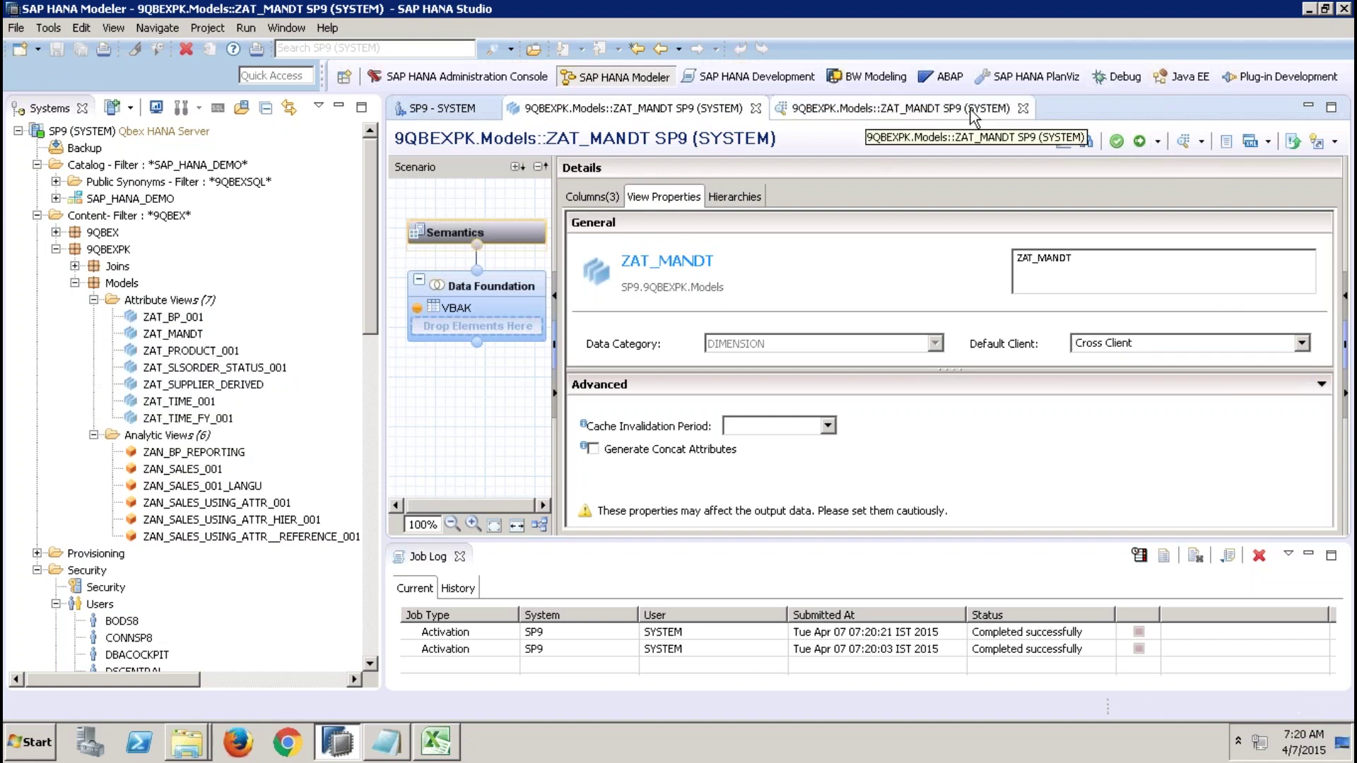
# Replace the old preview with a fresh data preview of ZAT_MANDT and look through the MANDT values in its raw data.
pyautogui.click(1018, 108)
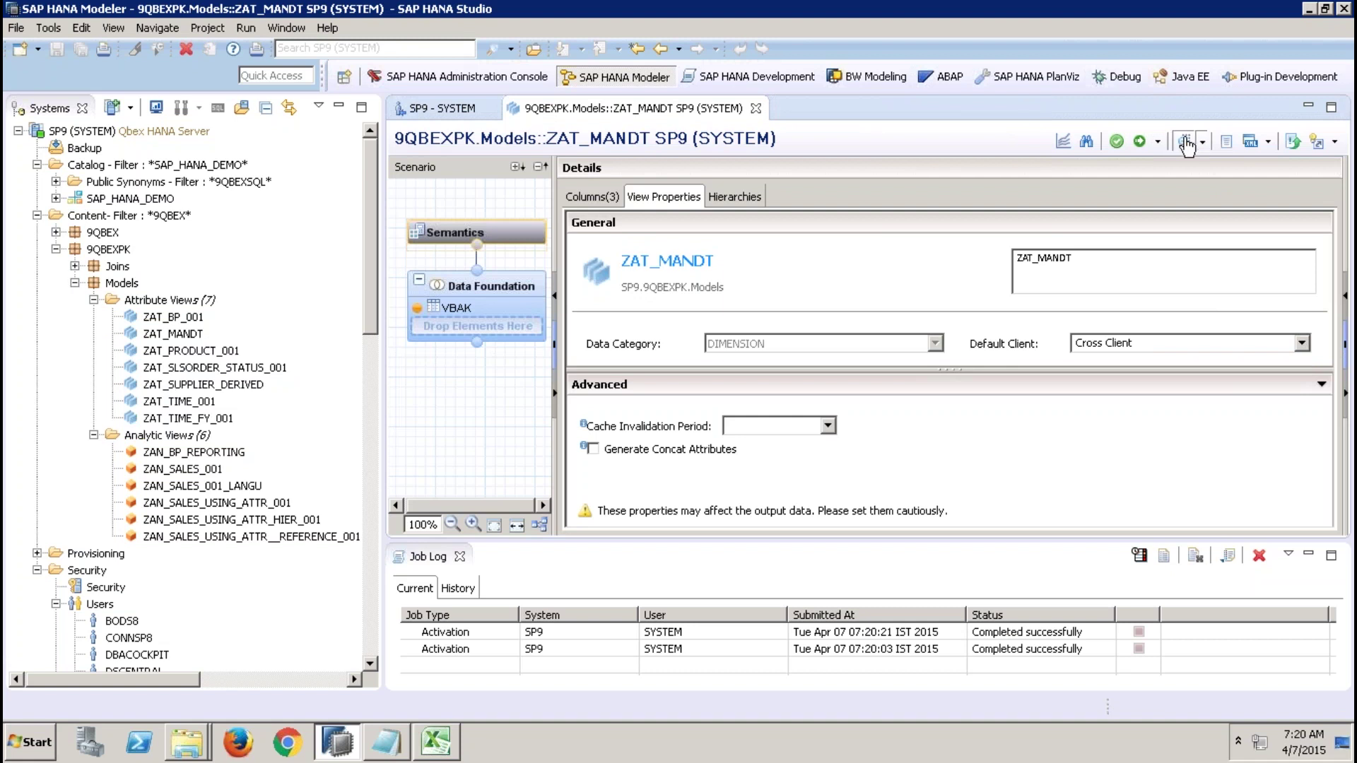
pyautogui.click(612, 139)
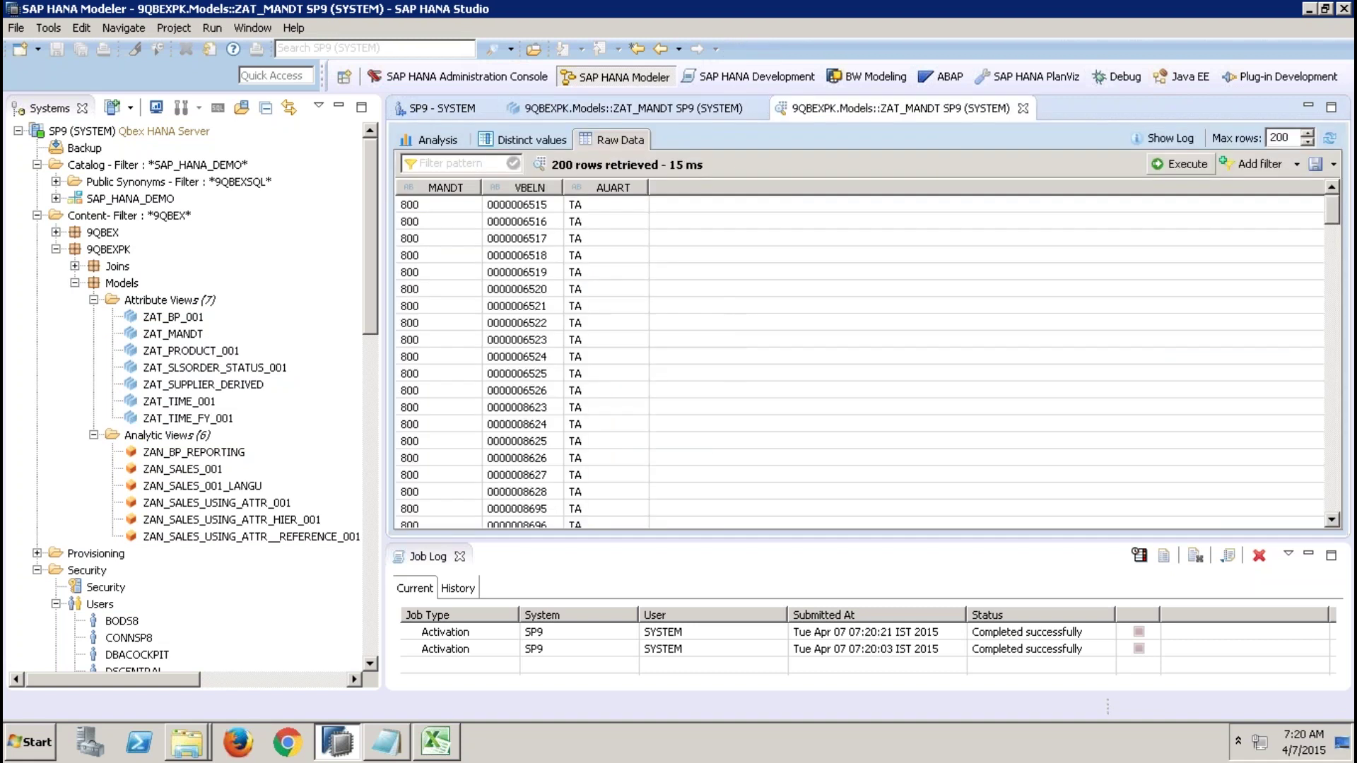
pyautogui.click(432, 238)
pyautogui.moveTo(1332, 210); pyautogui.dragTo(1349, 534)
# Set the preview's maximum rows to 5000 and refresh the raw data.
pyautogui.doubleClick(1295, 134)
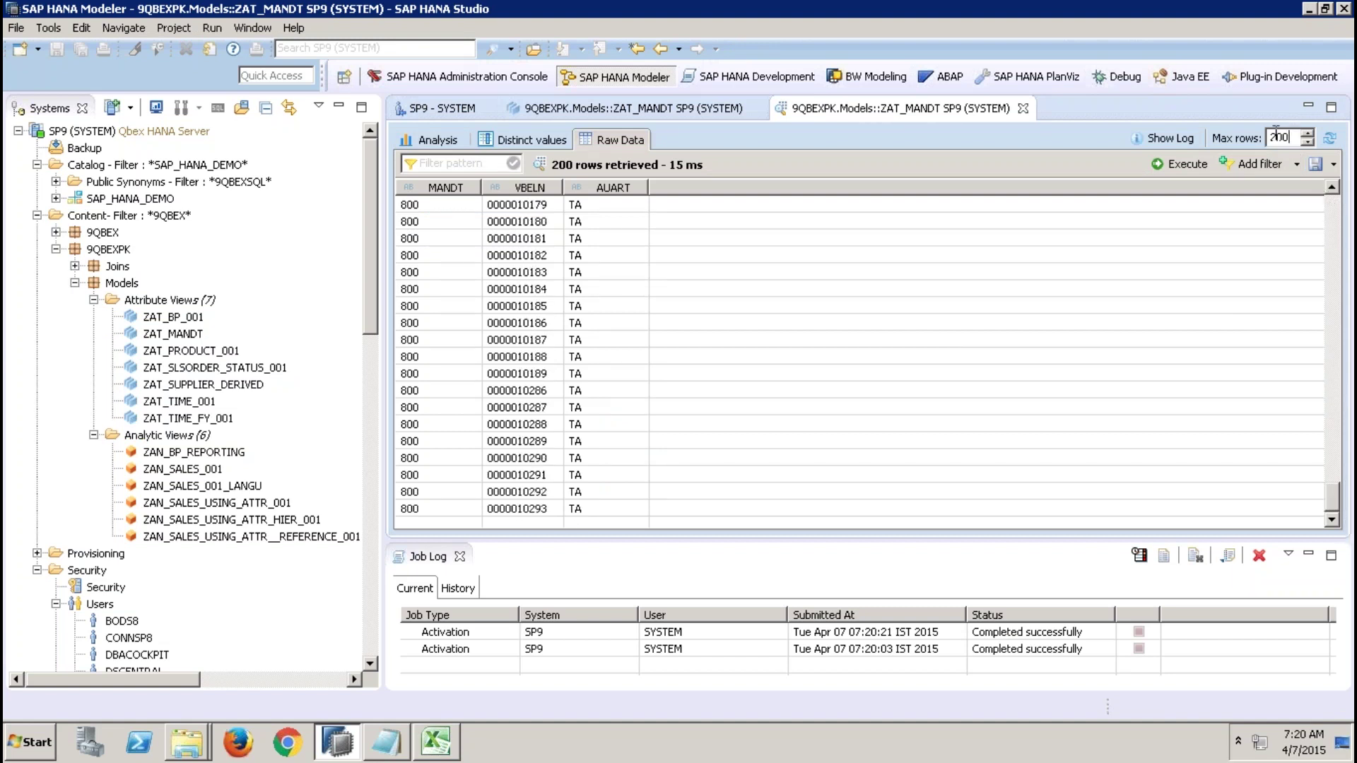
pyautogui.write('10000')
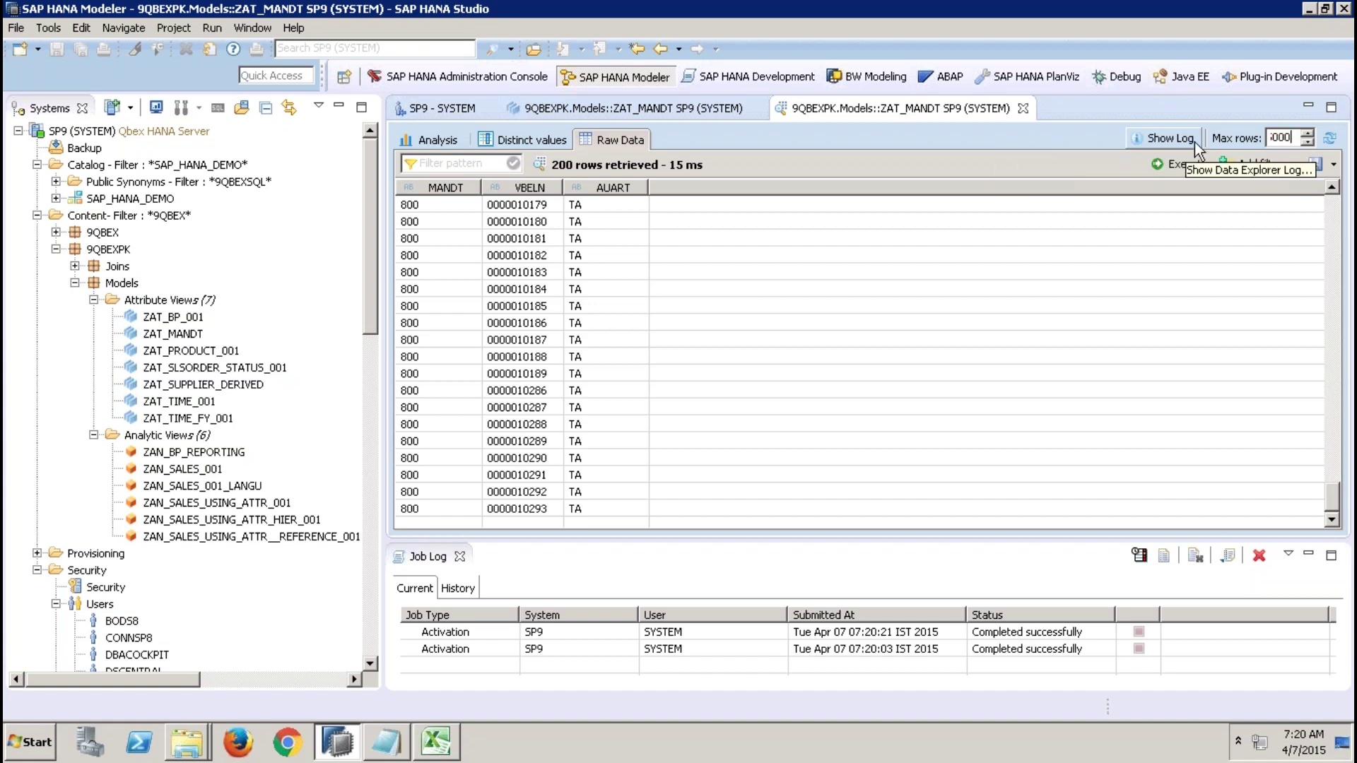
pyautogui.click(1330, 138)
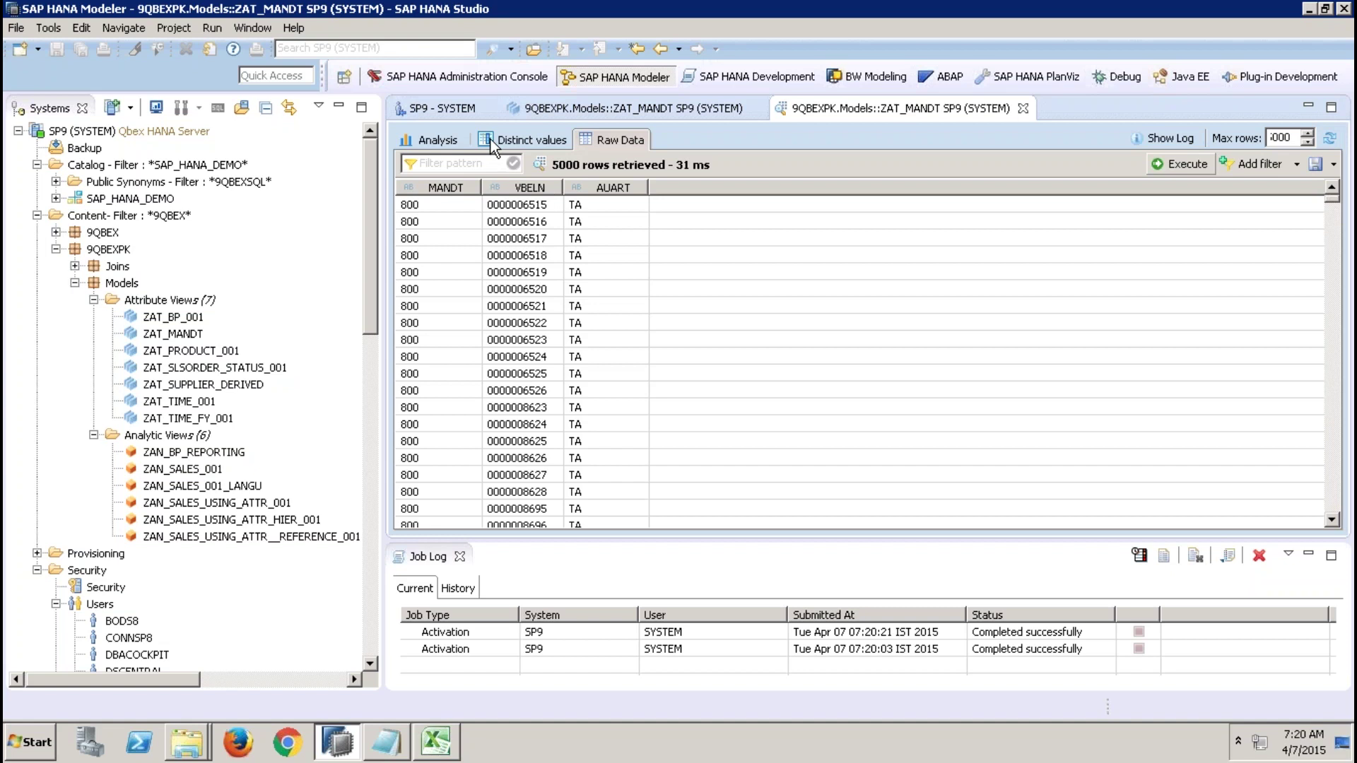
# Chart the count of VBELN by MANDT in the preview's analysis, and close the preview.
pyautogui.click(429, 139)
pyautogui.moveTo(476, 225); pyautogui.dragTo(629, 212)
pyautogui.moveTo(471, 238); pyautogui.dragTo(682, 427)
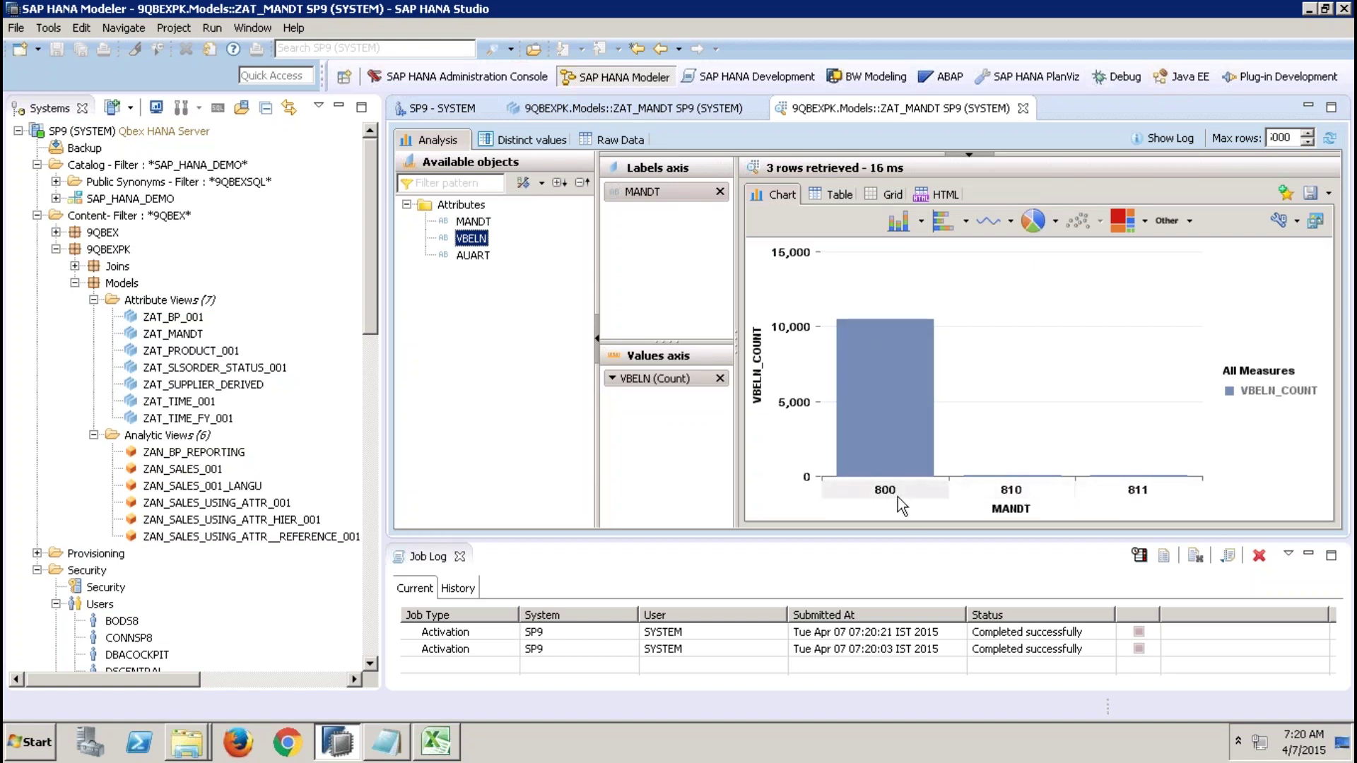
pyautogui.click(1028, 108)
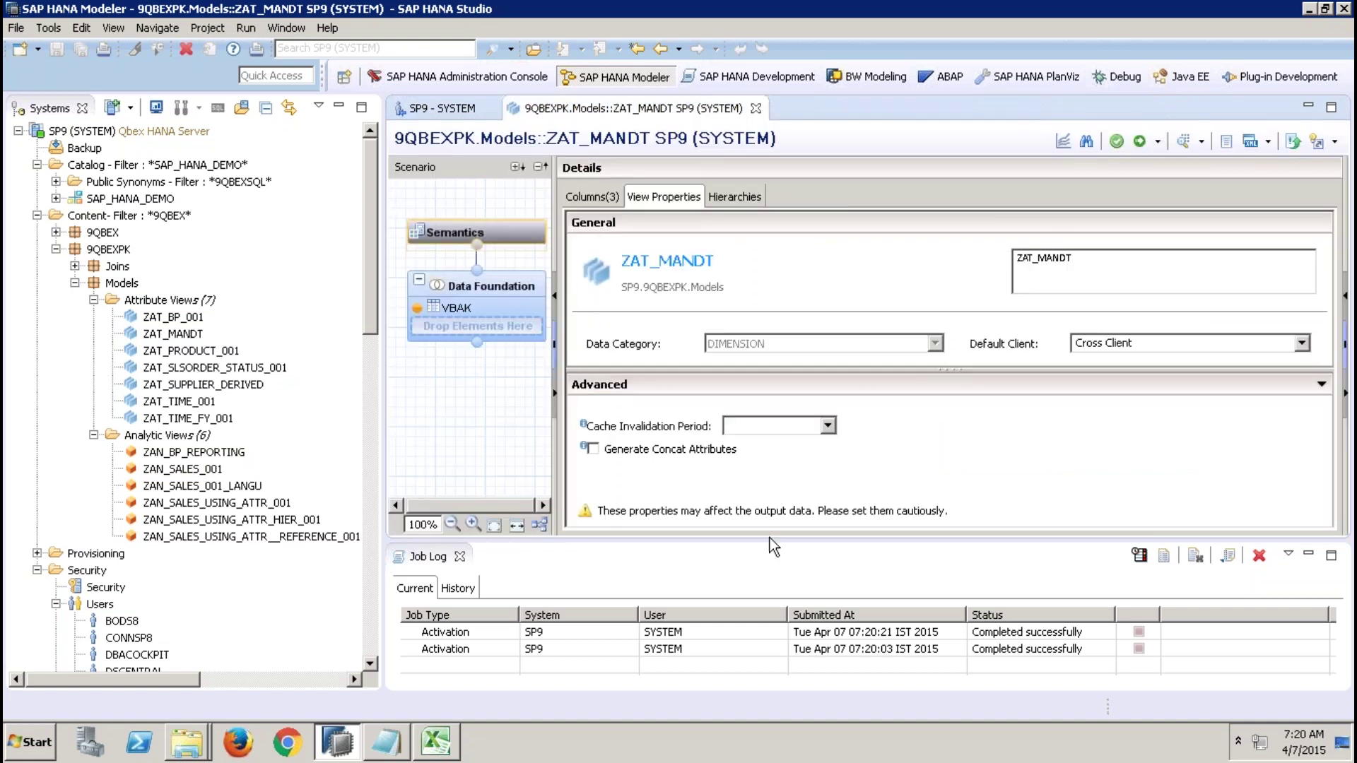
# Close the job log and select the MANDT column of VBAK in the ZAT_MANDT data foundation.
pyautogui.click(459, 556)
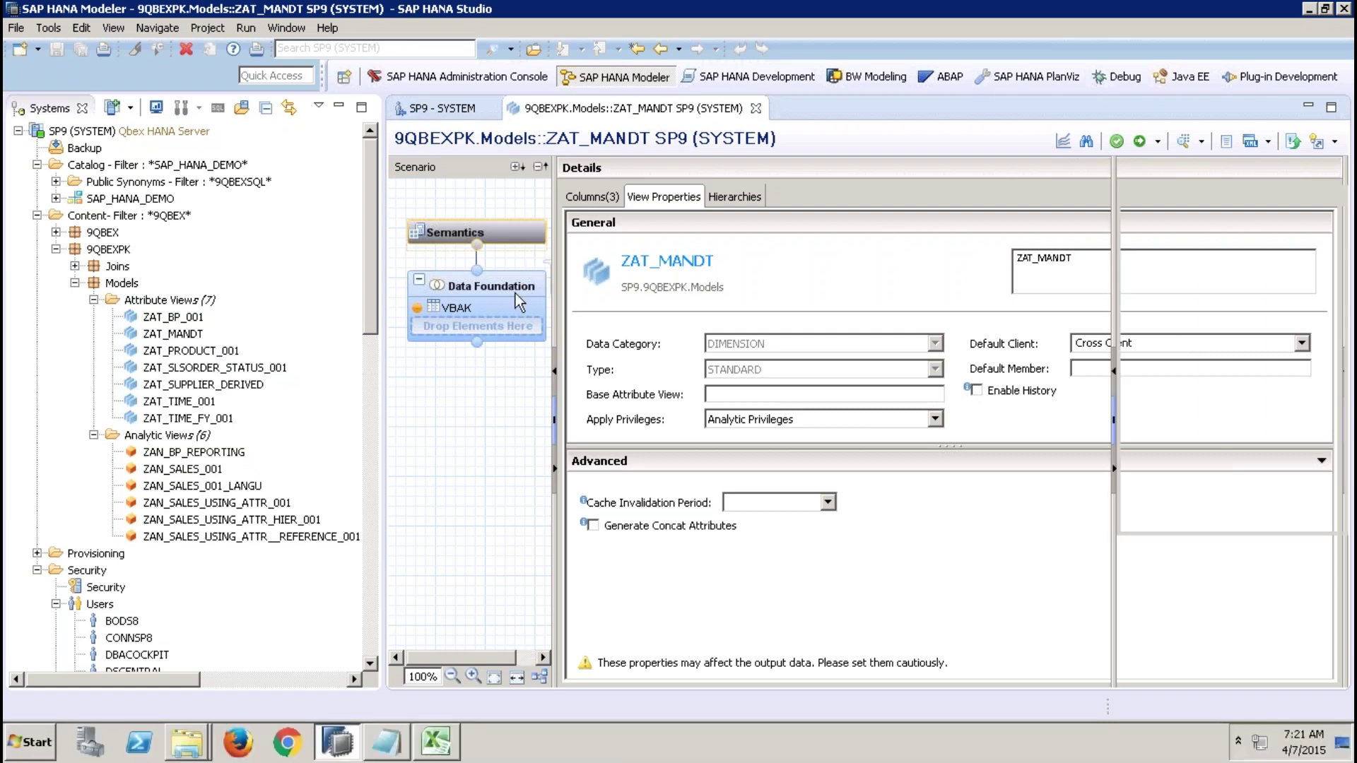
pyautogui.click(515, 293)
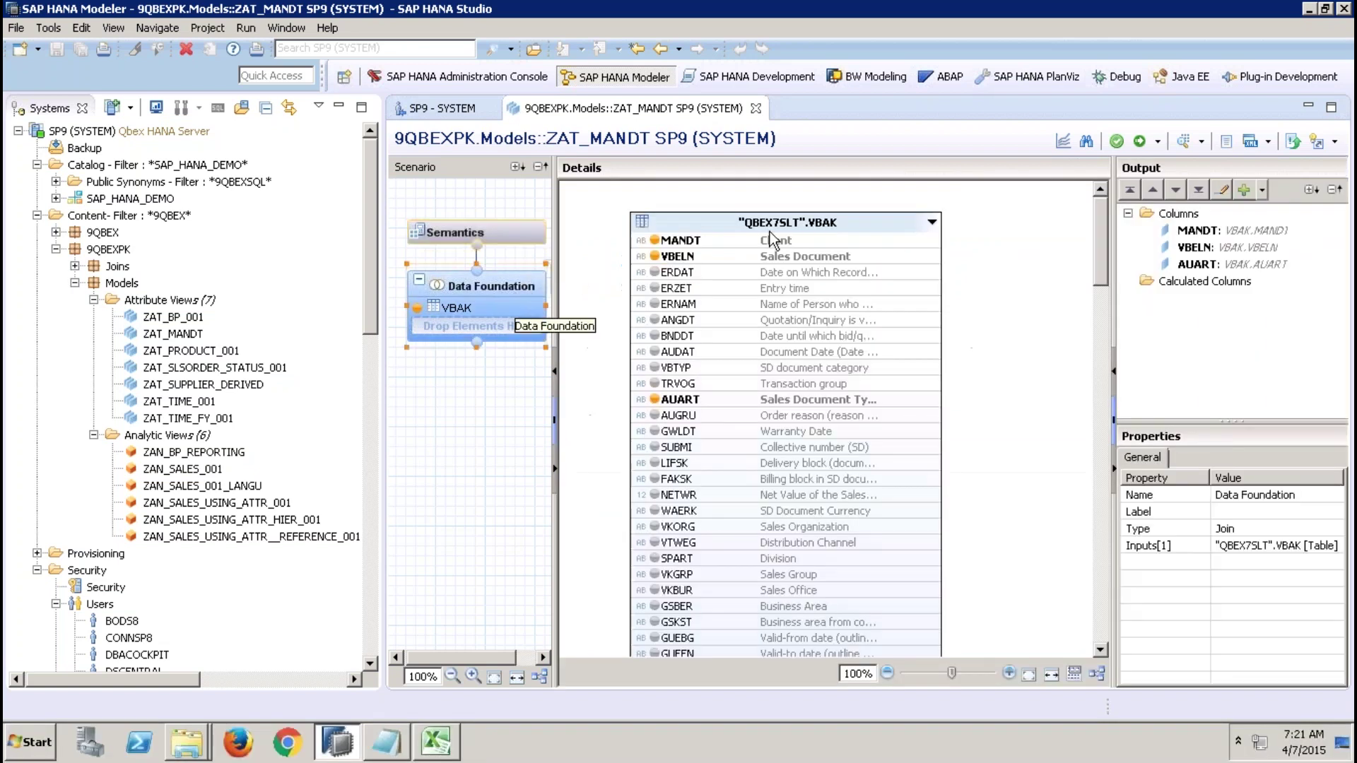
pyautogui.click(731, 242)
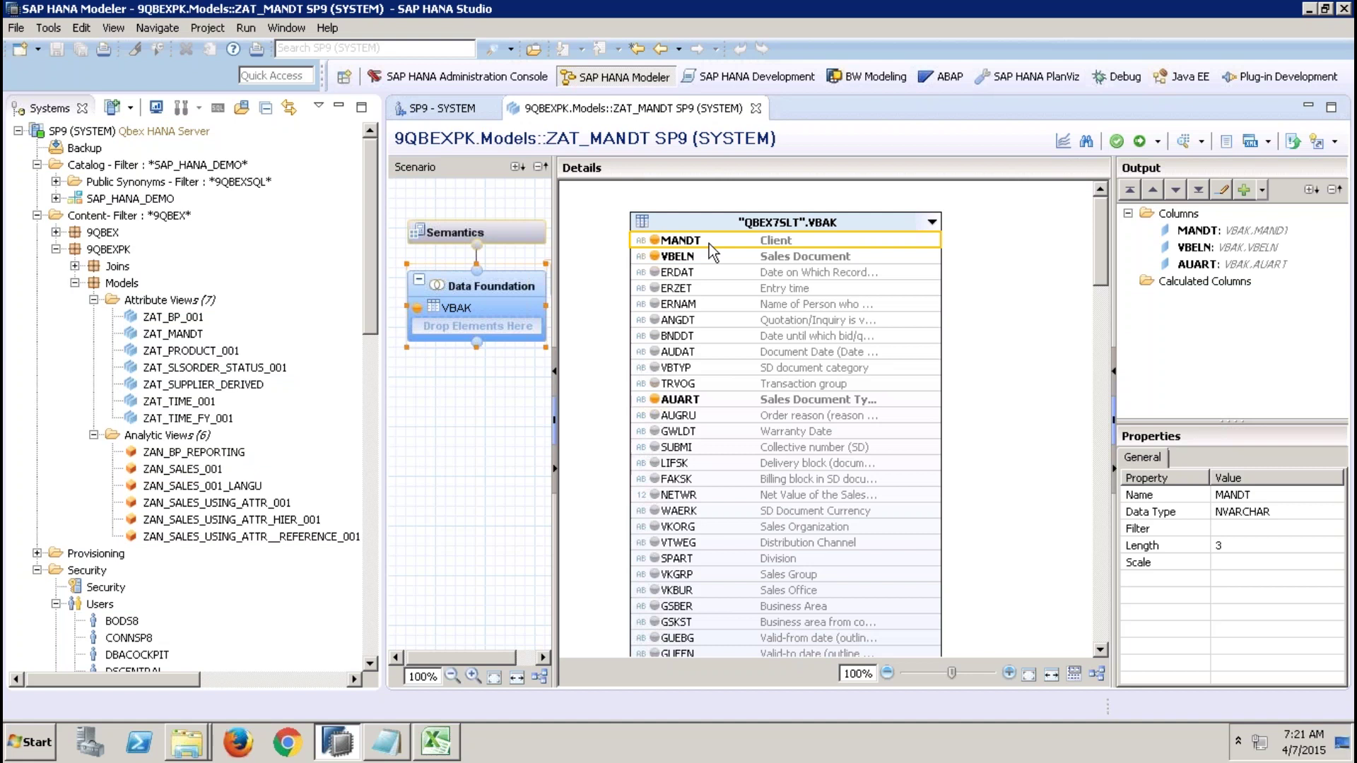
# Close the ZAT_MANDT view and create a standard attribute view named ZAT_HISTORY in the 9QBEXPK.Models package.
pyautogui.click(529, 232)
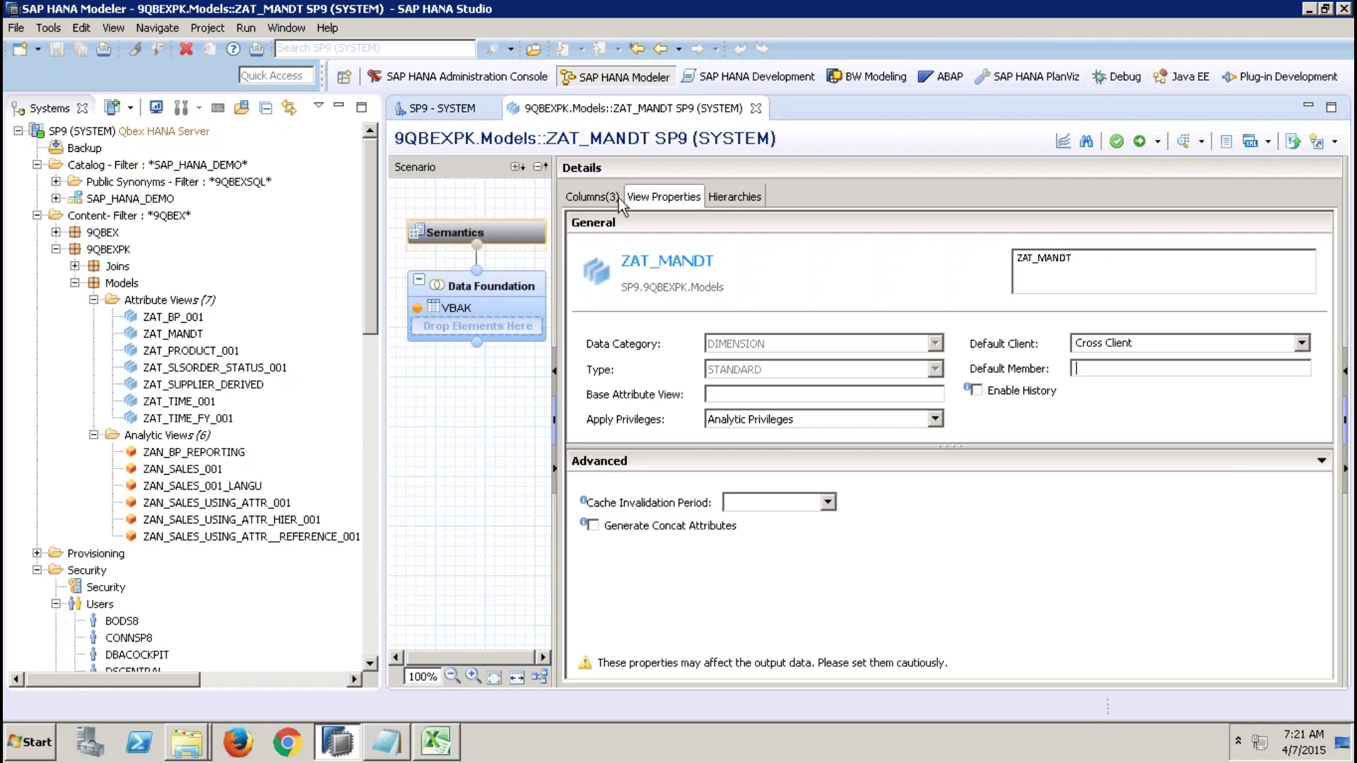
pyautogui.click(755, 107)
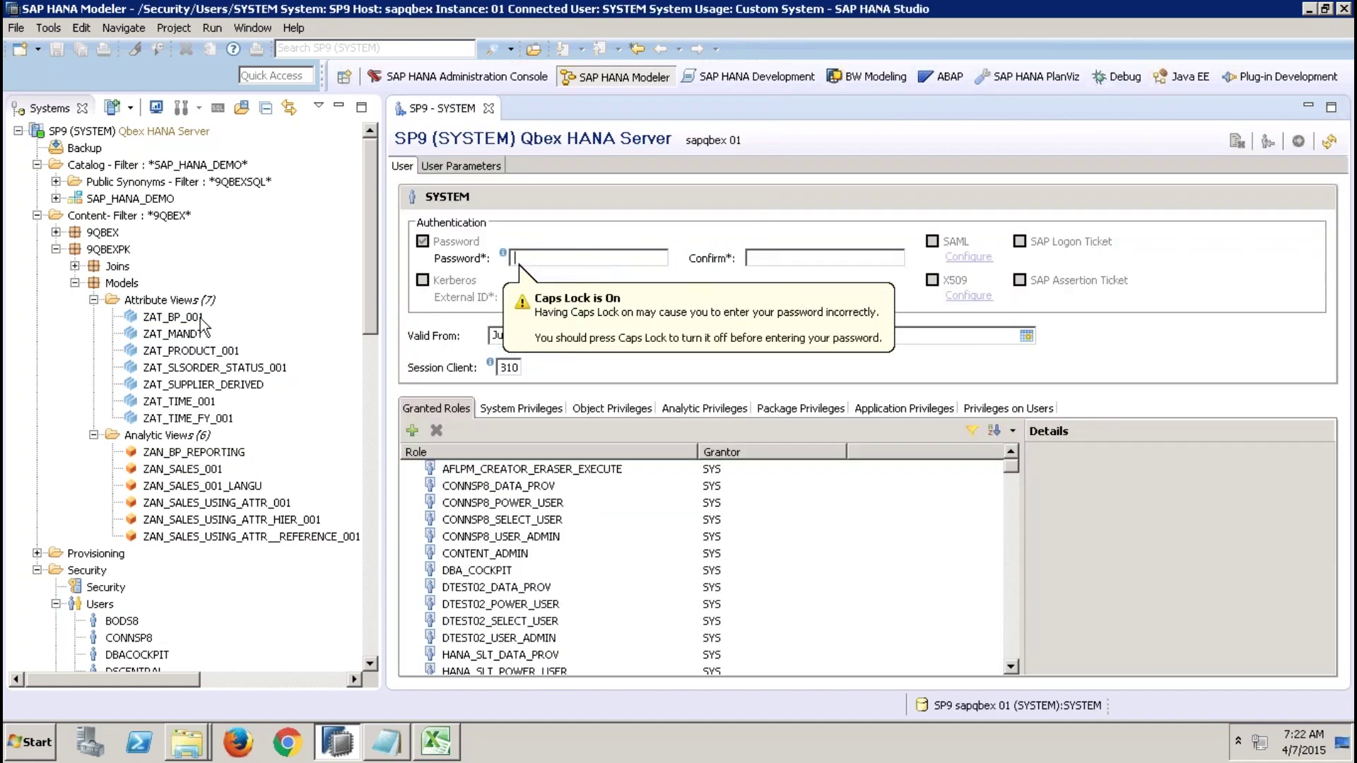
pyautogui.rightClick(192, 303)
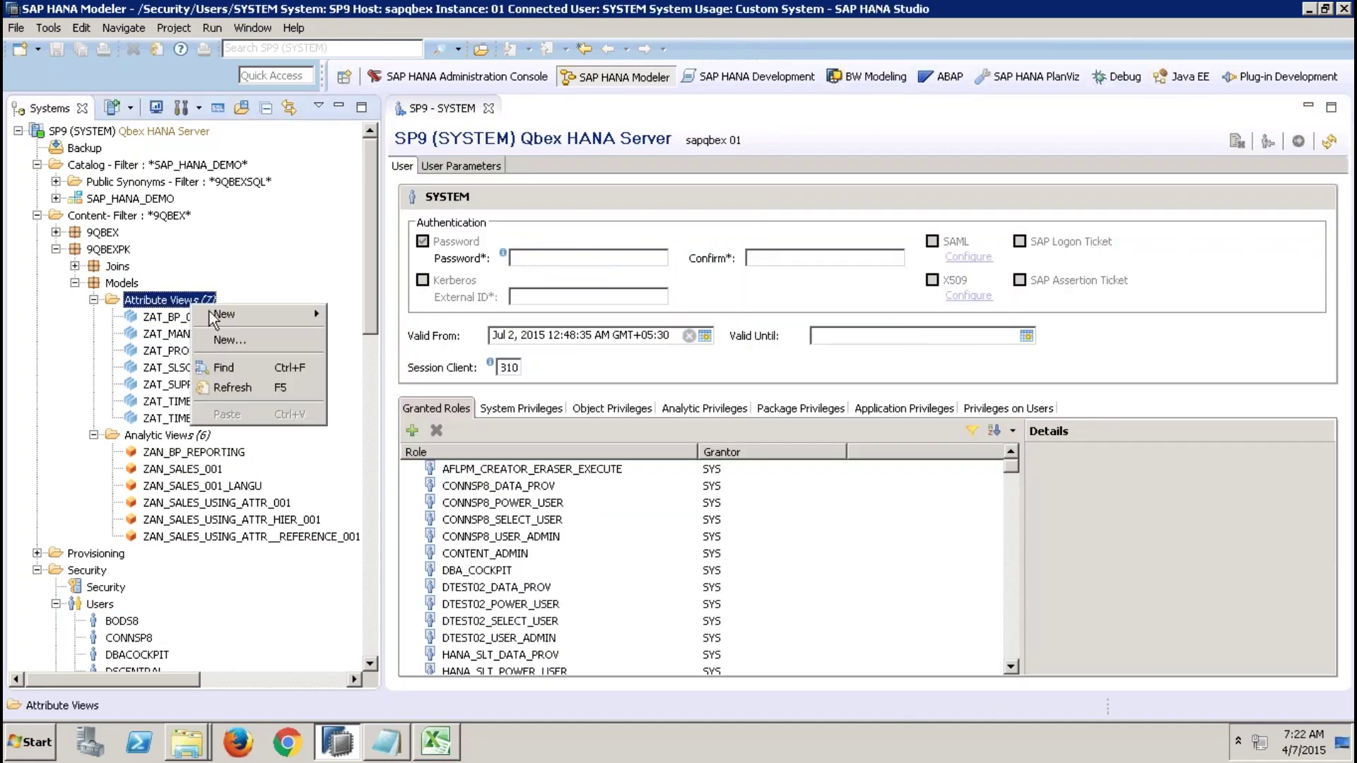
pyautogui.click(256, 333)
pyautogui.write('ZAT')
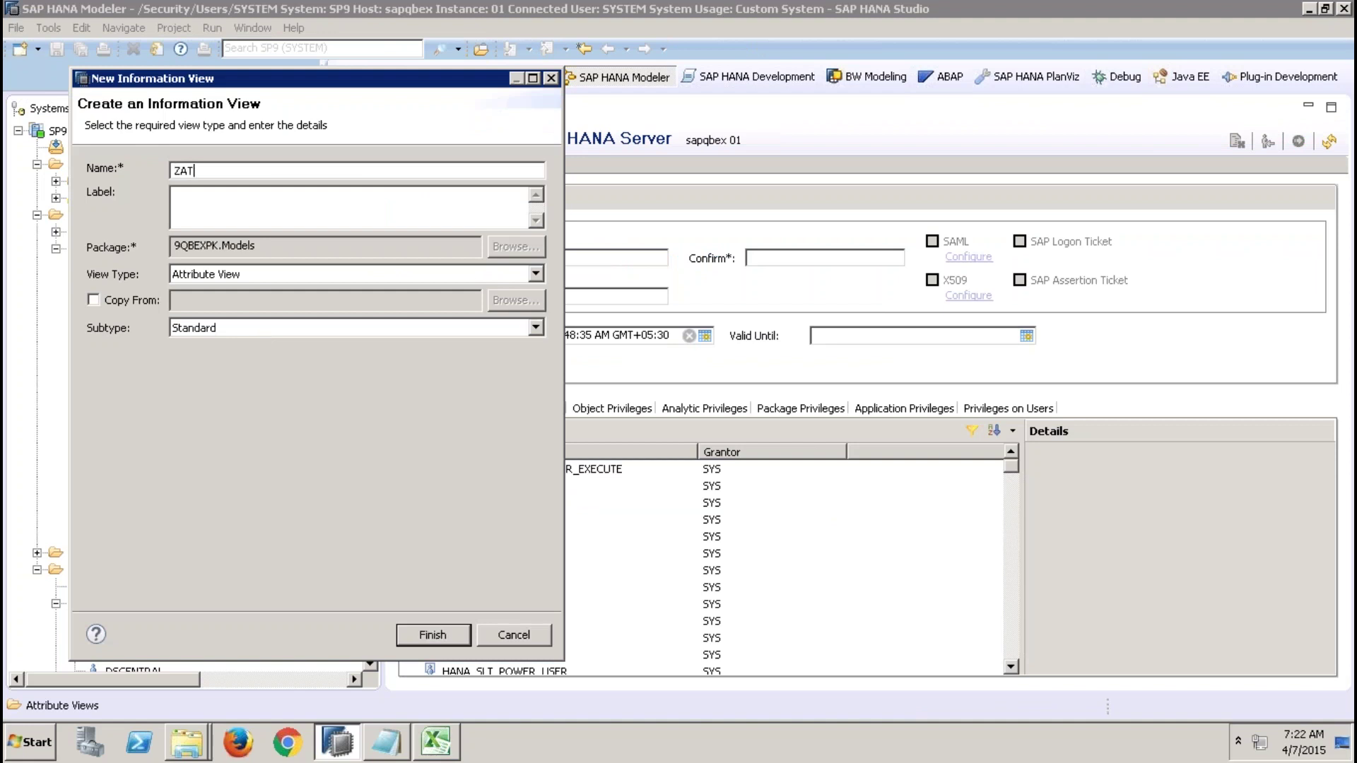
pyautogui.write('_HISTORY')
pyautogui.press('Tab')
pyautogui.click(424, 635)
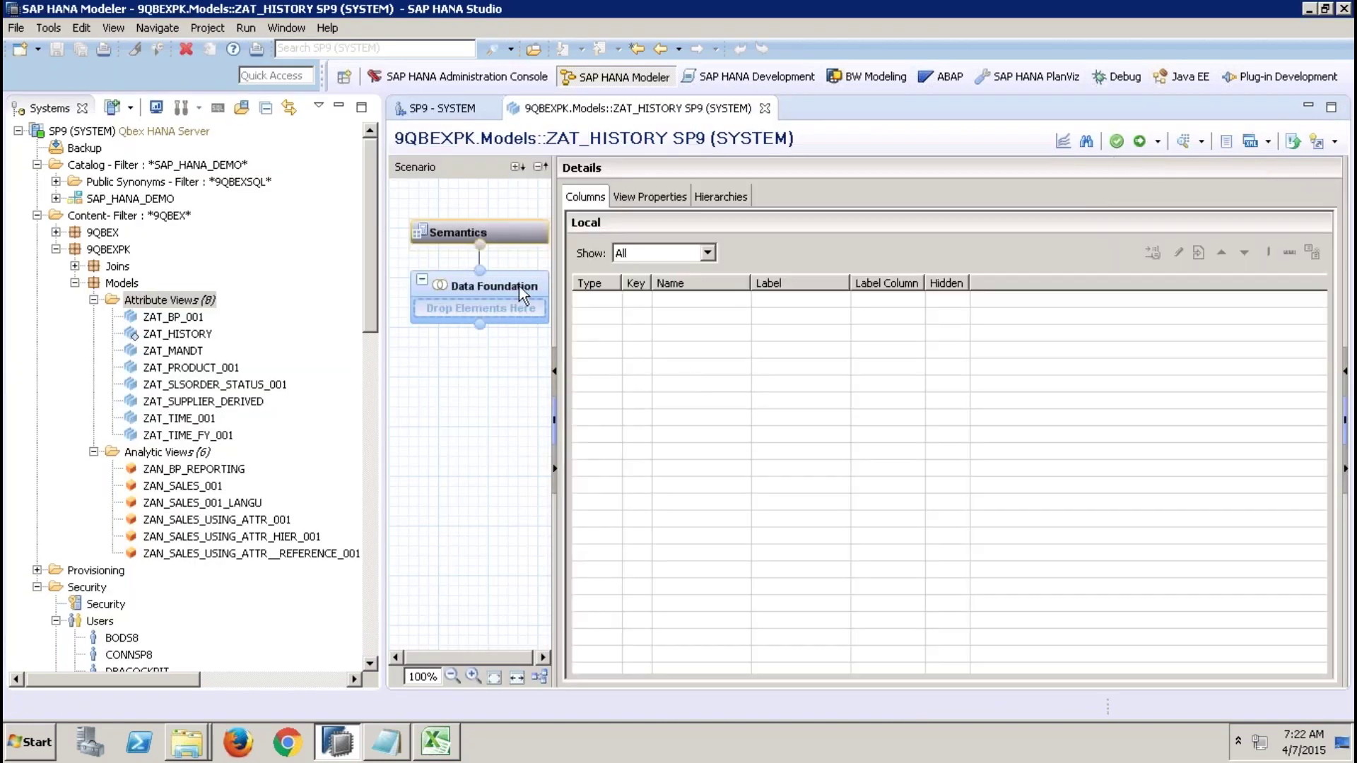
# Open the data foundation of ZAT_HISTORY and filter the catalog schemas by 9QBEXSQL.
pyautogui.click(518, 285)
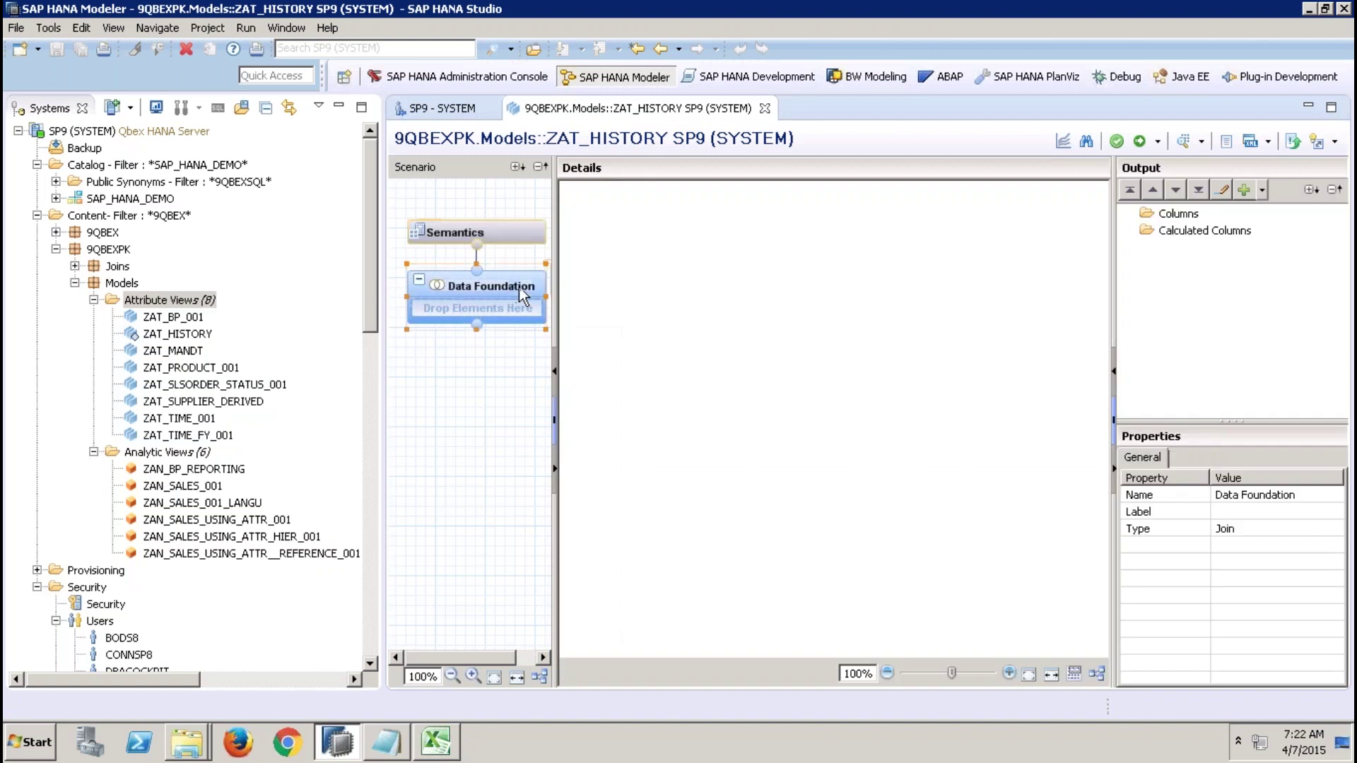
pyautogui.rightClick(172, 168)
pyautogui.click(221, 332)
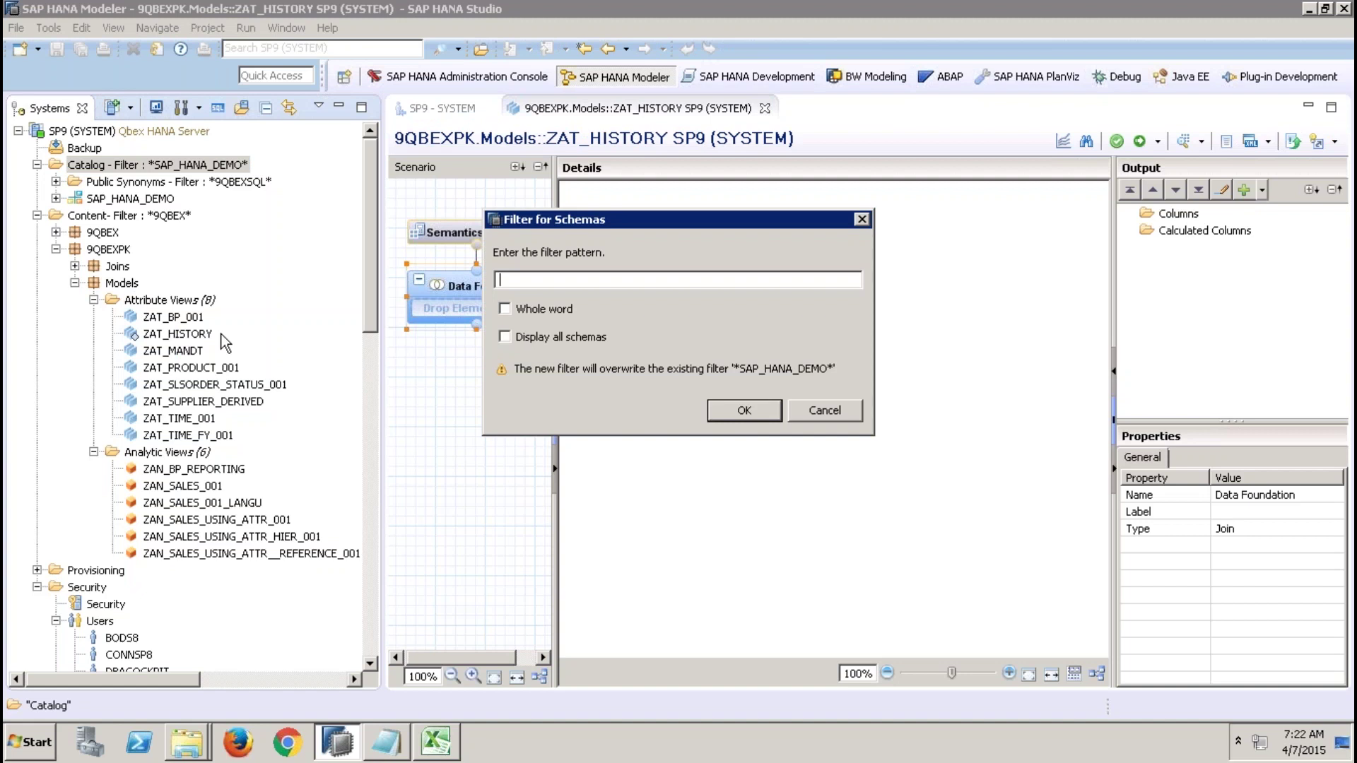
pyautogui.write('9QBEXSQL')
pyautogui.press('Return')
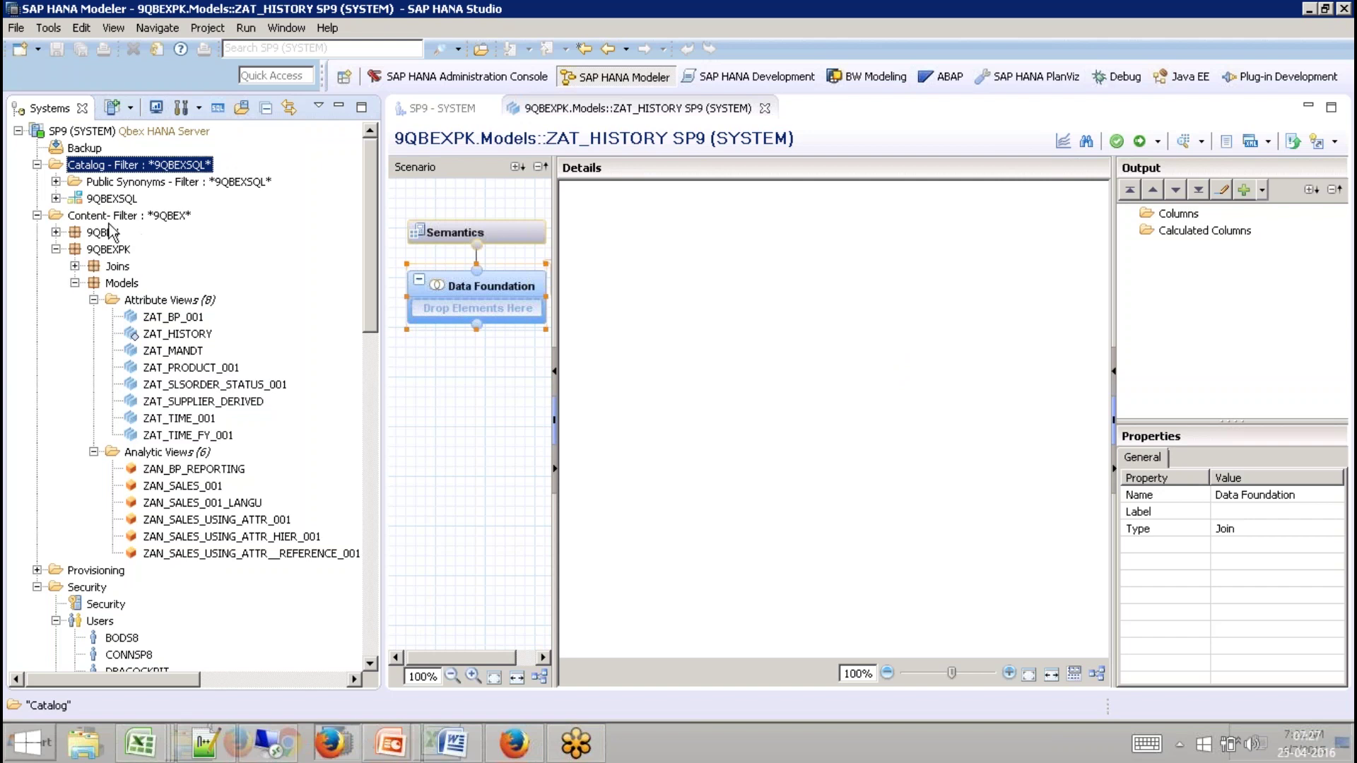
# Add the table TEST_HISTORY_TABLE_XX from the 9QBEXSQL schema to the data foundation and minimize the Systems view.
pyautogui.click(56, 198)
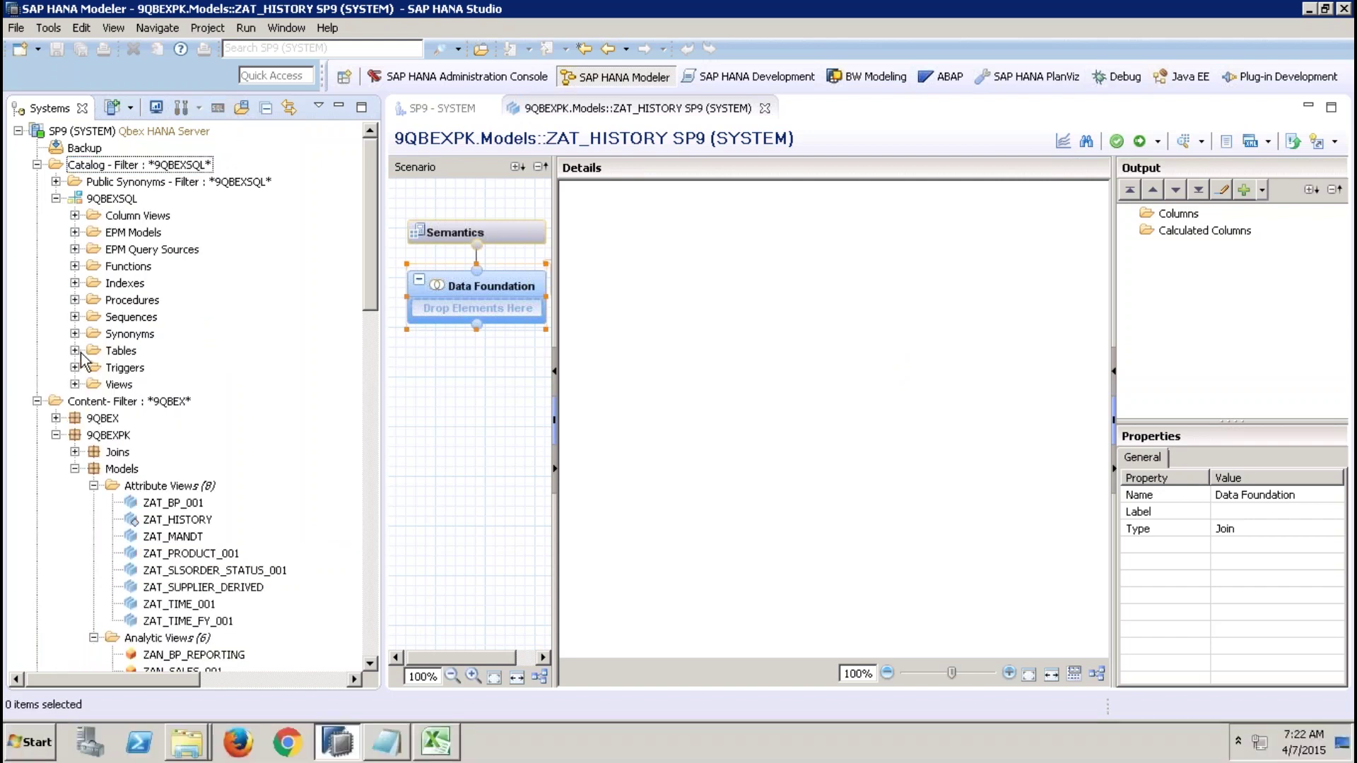
pyautogui.click(77, 350)
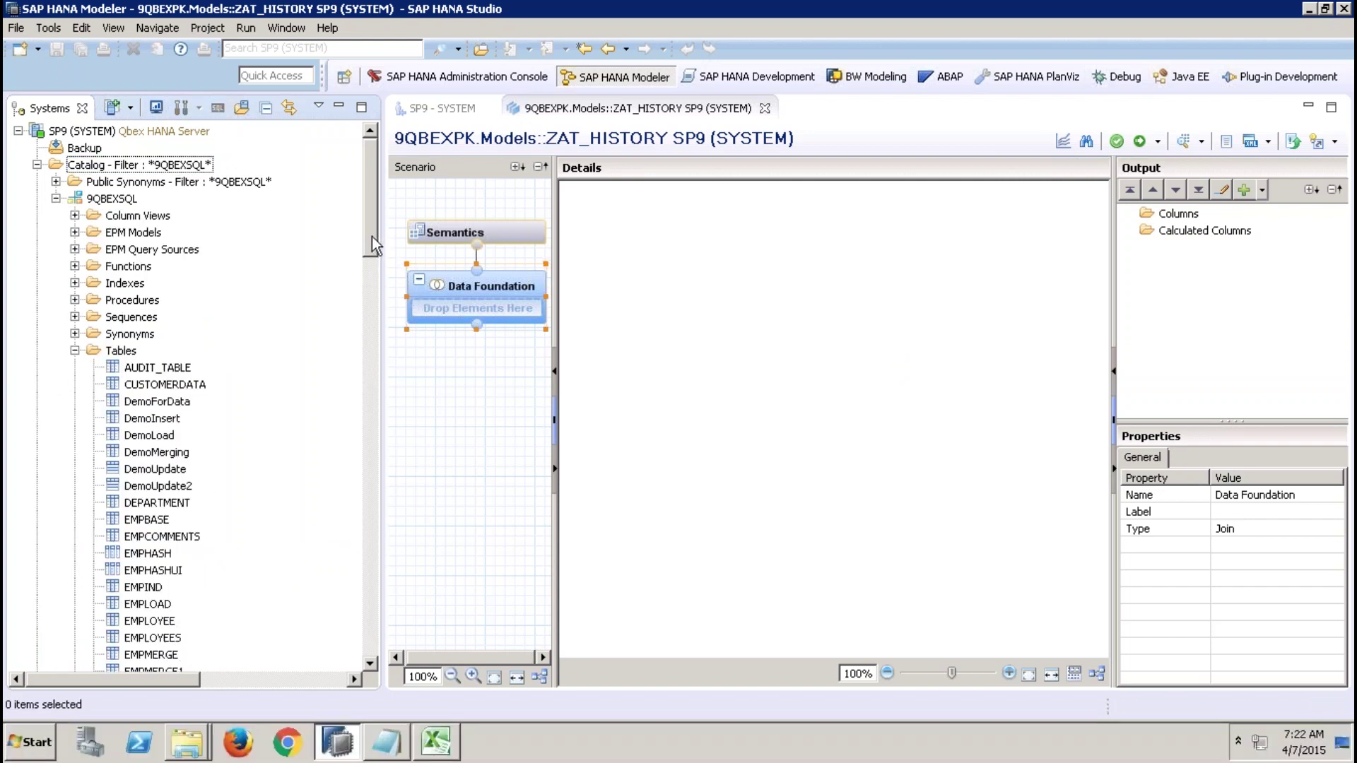
pyautogui.moveTo(372, 236); pyautogui.dragTo(376, 385)
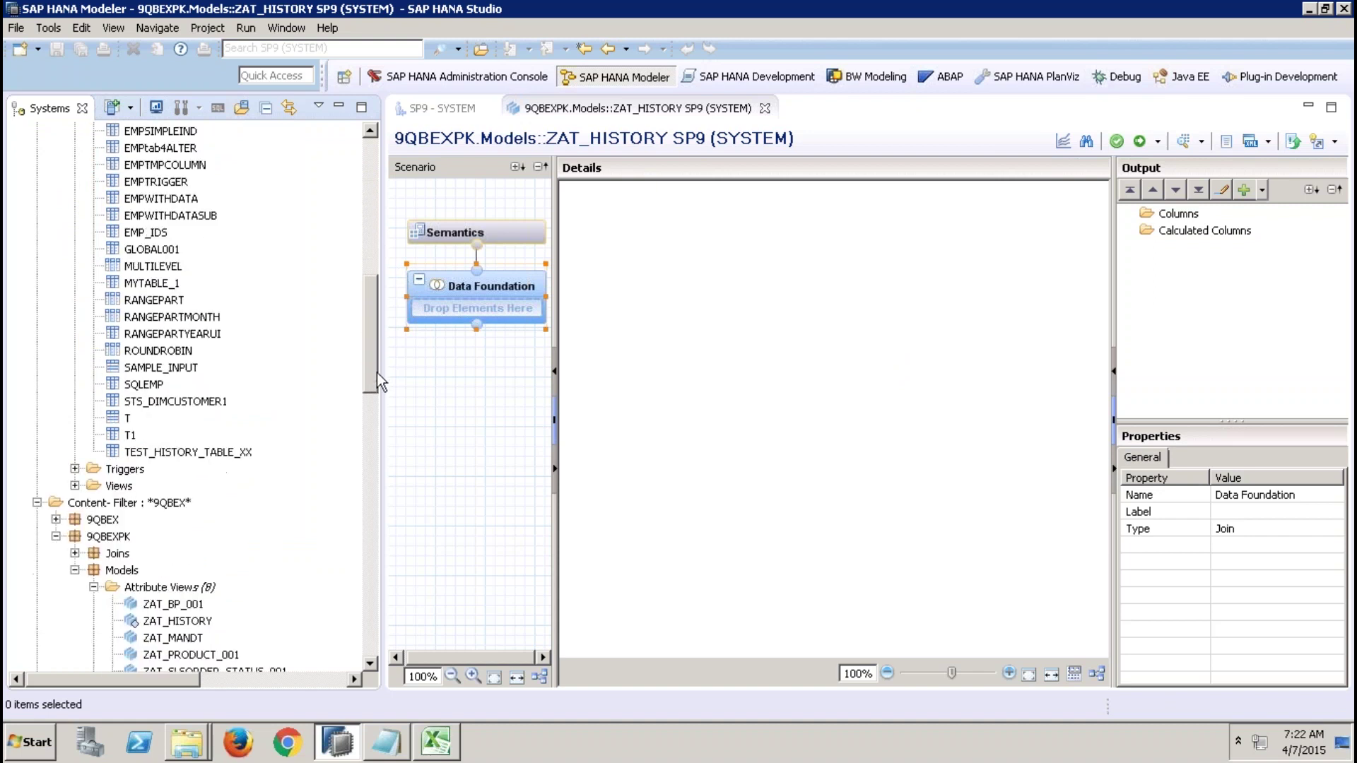
pyautogui.click(221, 452)
pyautogui.moveTo(221, 452); pyautogui.dragTo(478, 309)
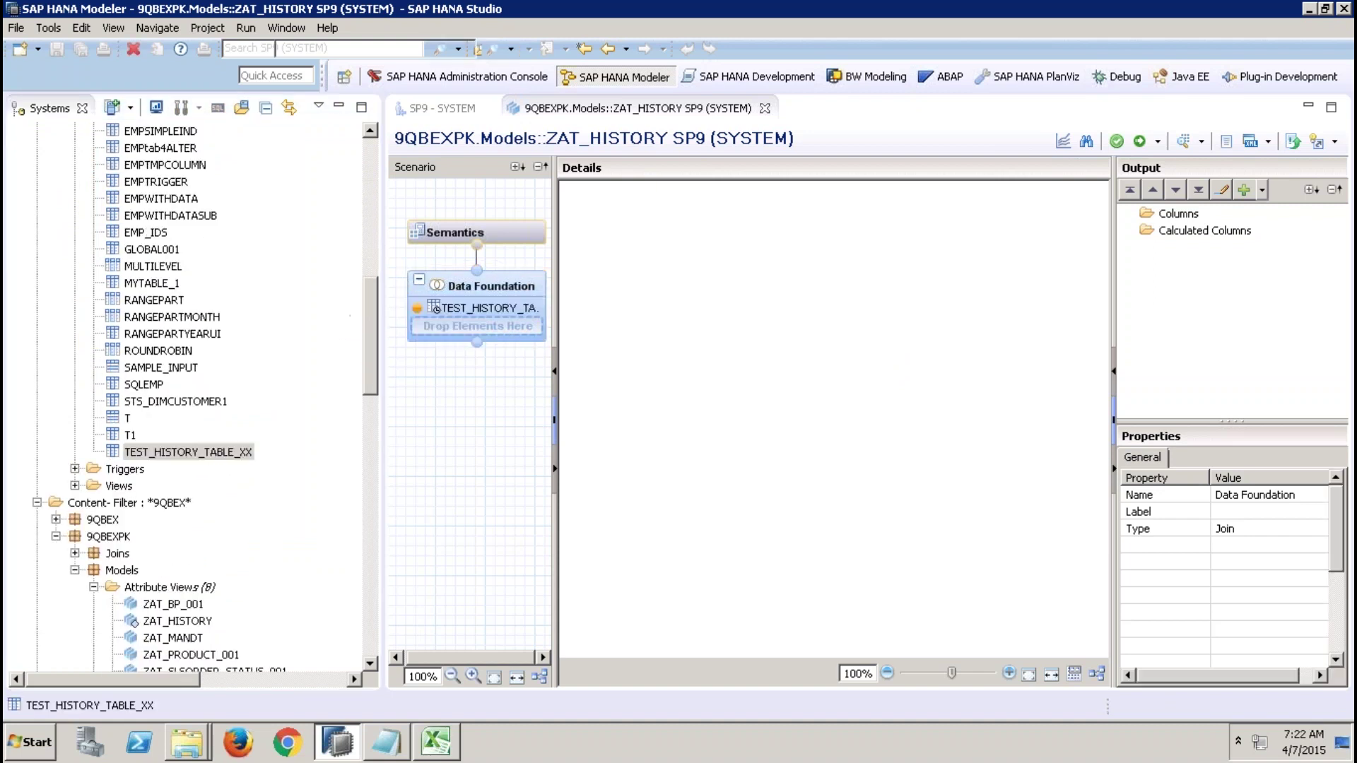
pyautogui.click(339, 107)
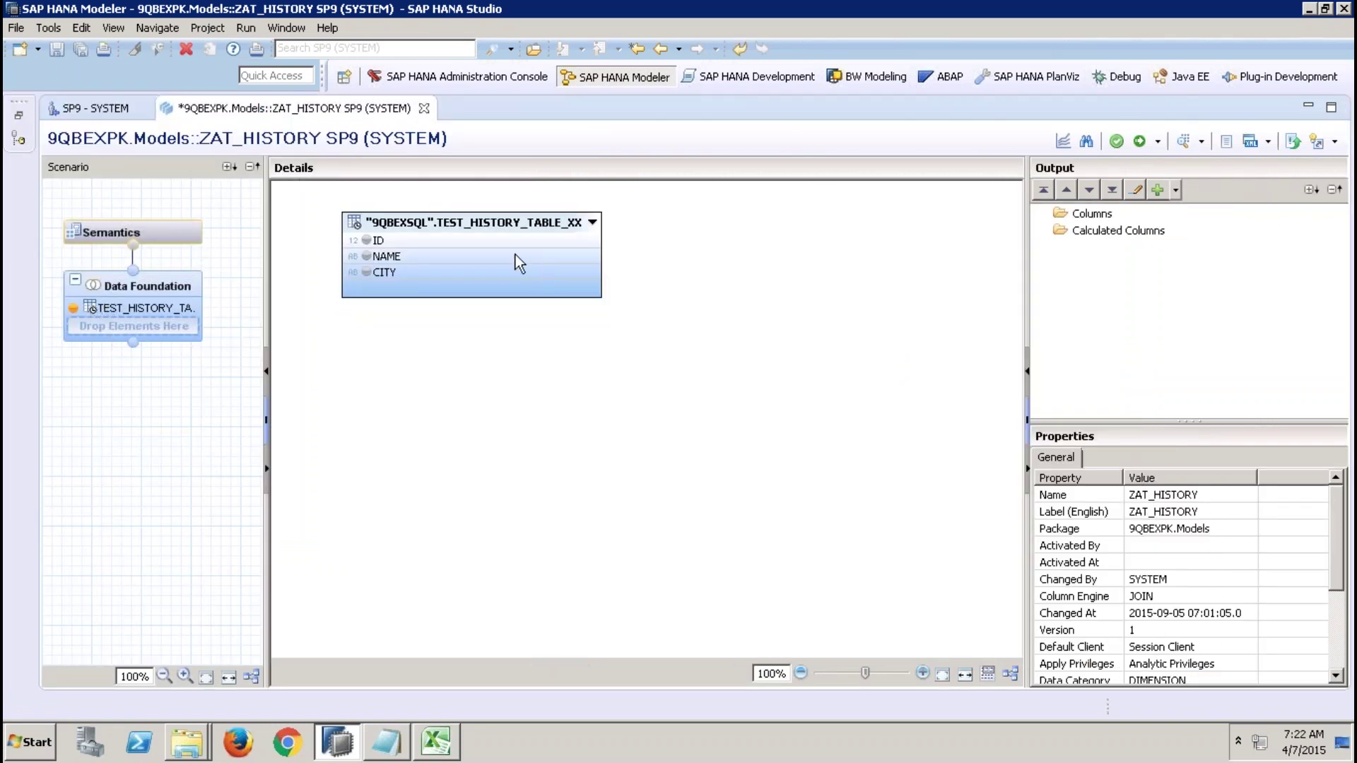
pyautogui.moveTo(515, 256)
# Enable history in the ZAT_HISTORY view properties and try to activate the view.
pyautogui.click(155, 235)
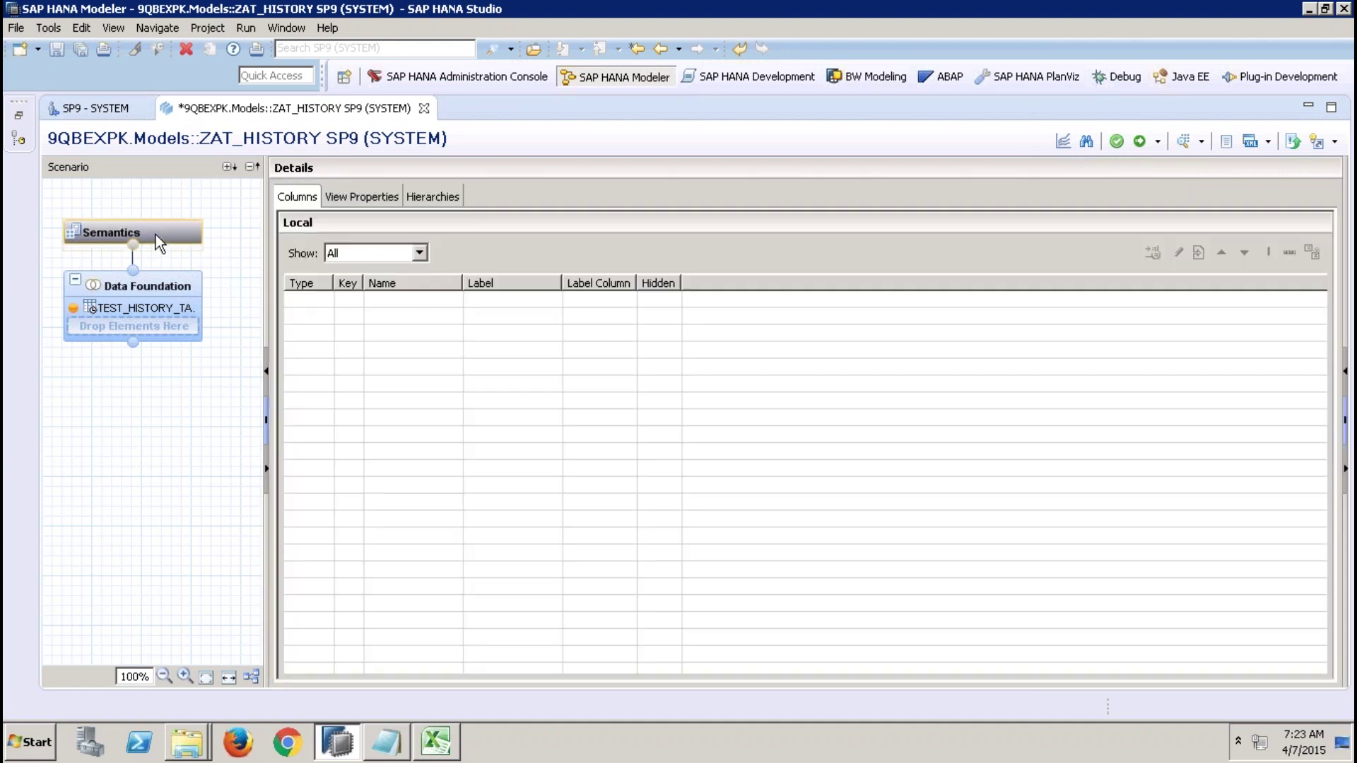
pyautogui.click(384, 198)
pyautogui.click(884, 393)
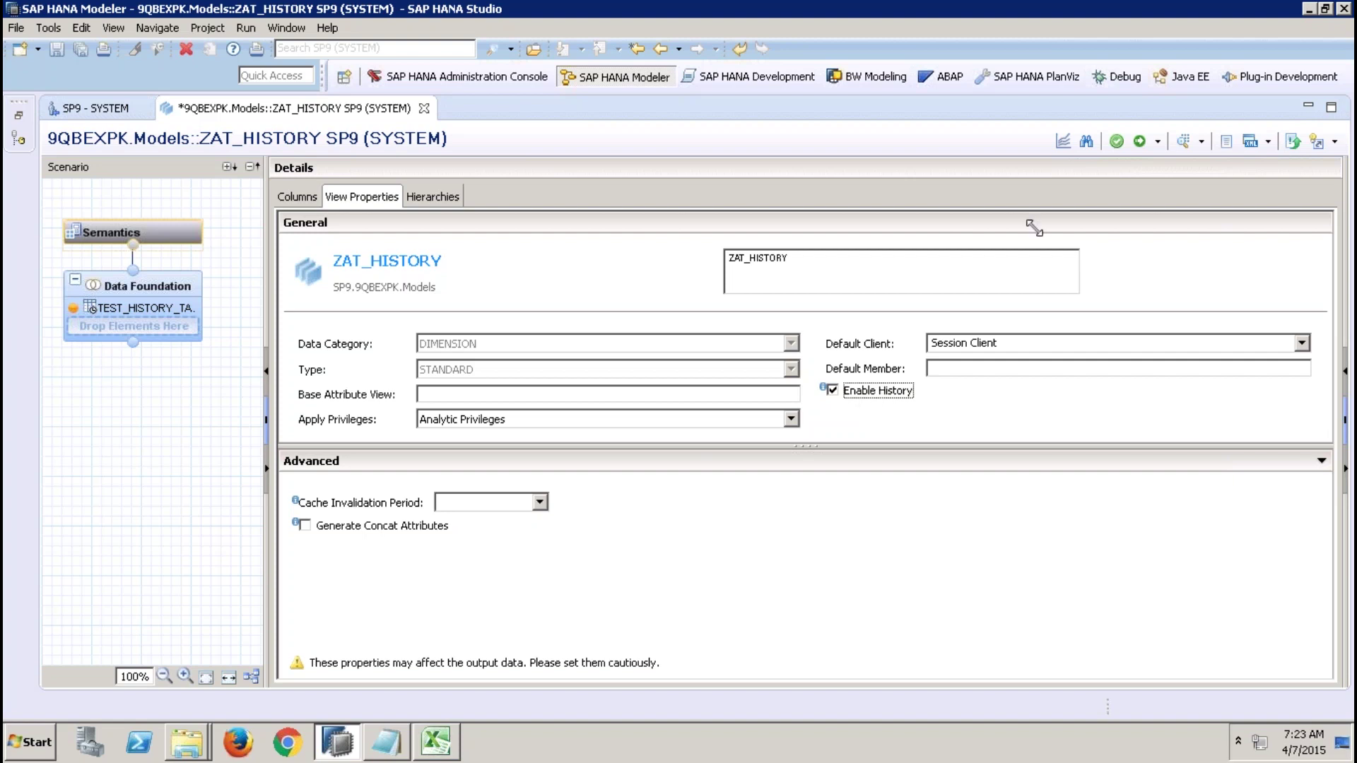
pyautogui.click(1139, 141)
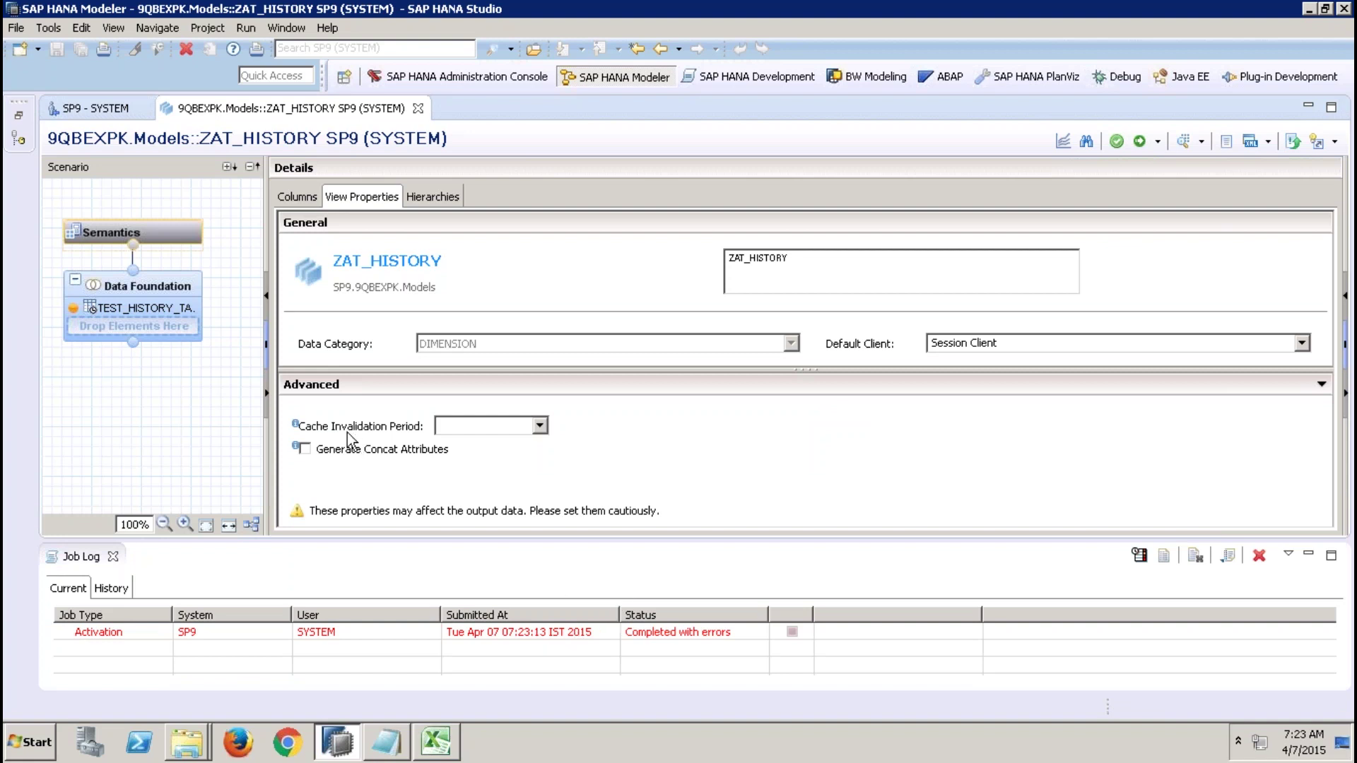
# Check the properties of TEST_HISTORY_TABLE_XX and read the error details of the ZAT_HISTORY activation job.
pyautogui.click(137, 306)
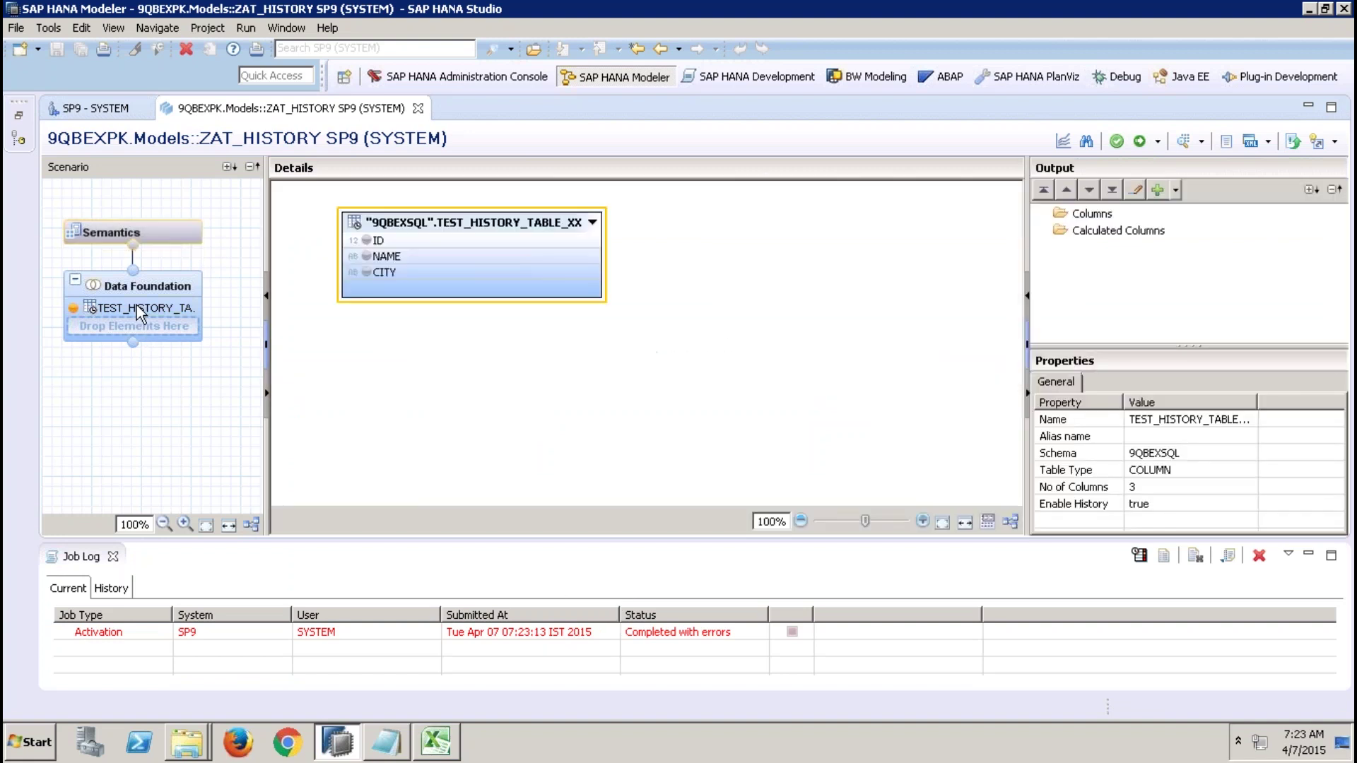
pyautogui.doubleClick(597, 633)
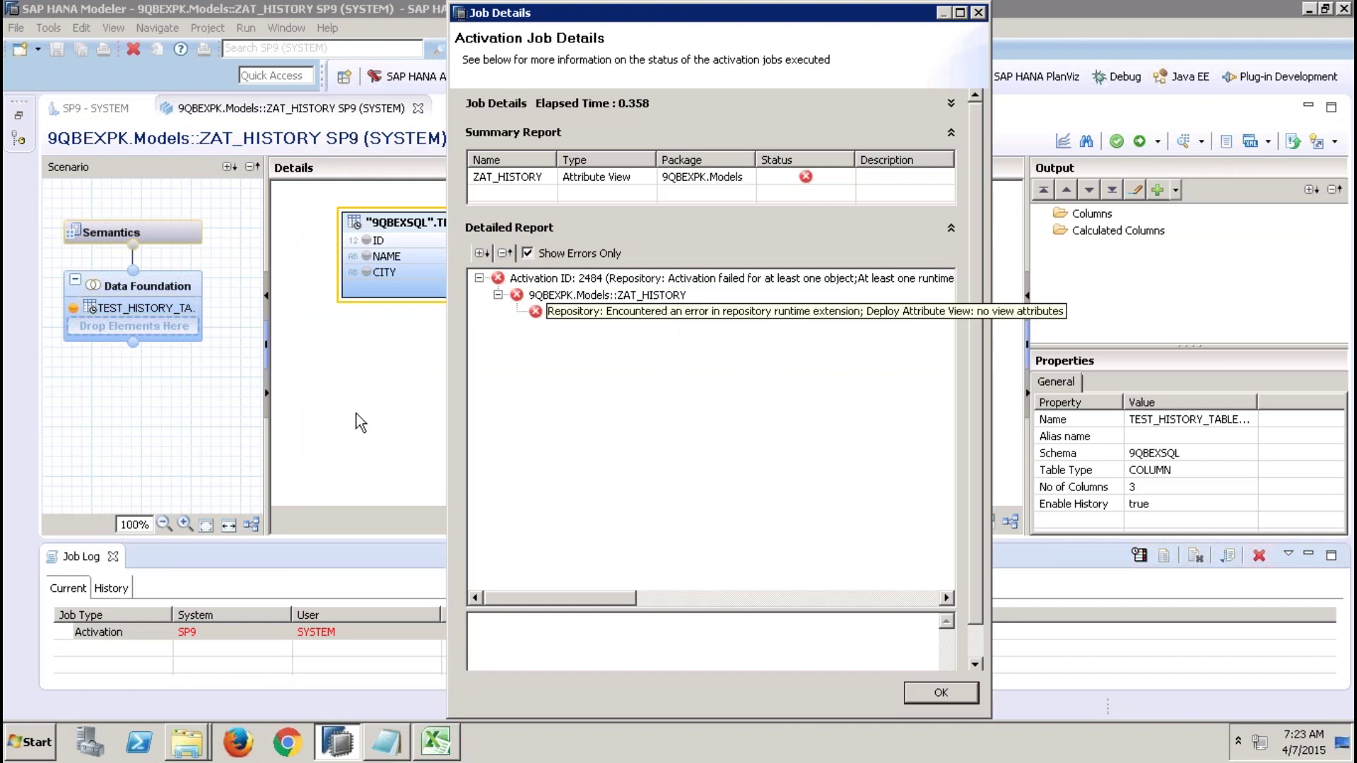
pyautogui.click(937, 696)
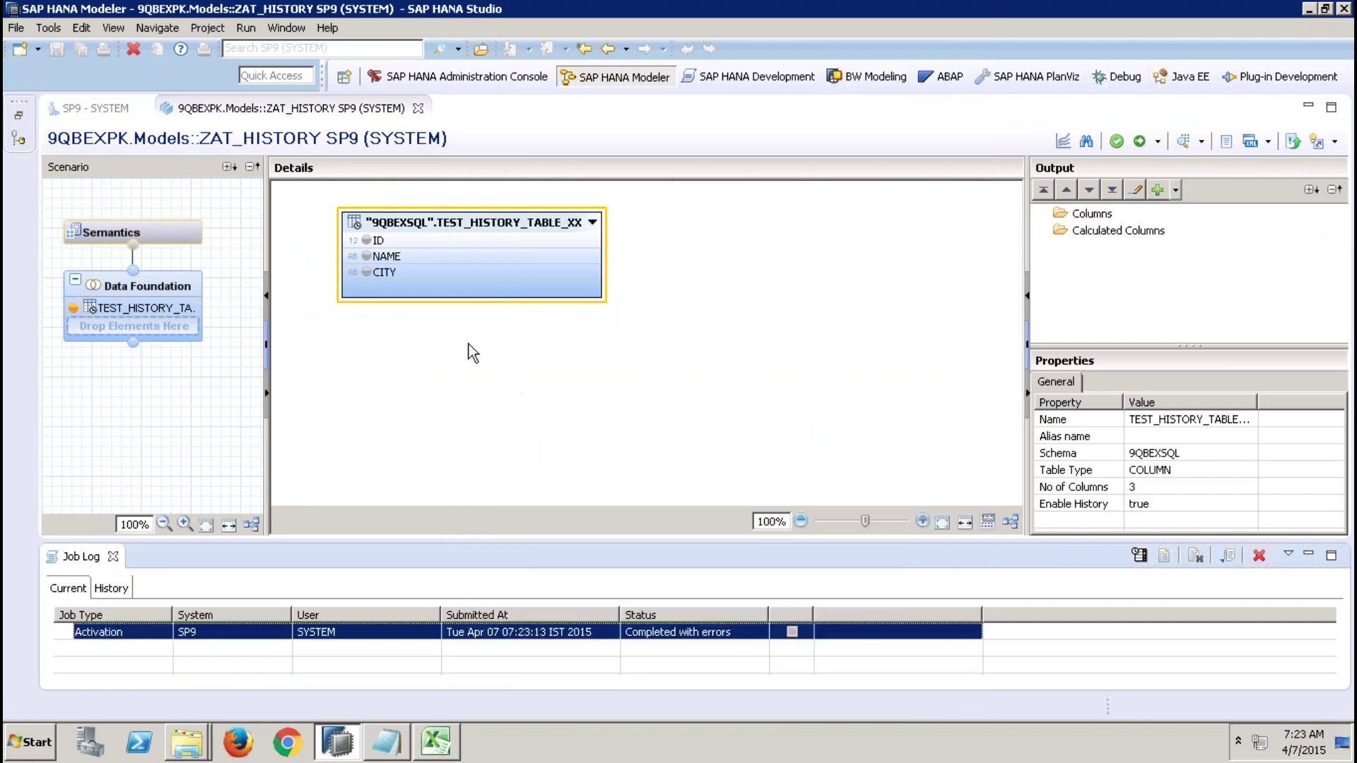
# Add the ID, NAME and CITY columns of TEST_HISTORY_TABLE_XX to the output and try to activate the view again.
pyautogui.click(366, 241)
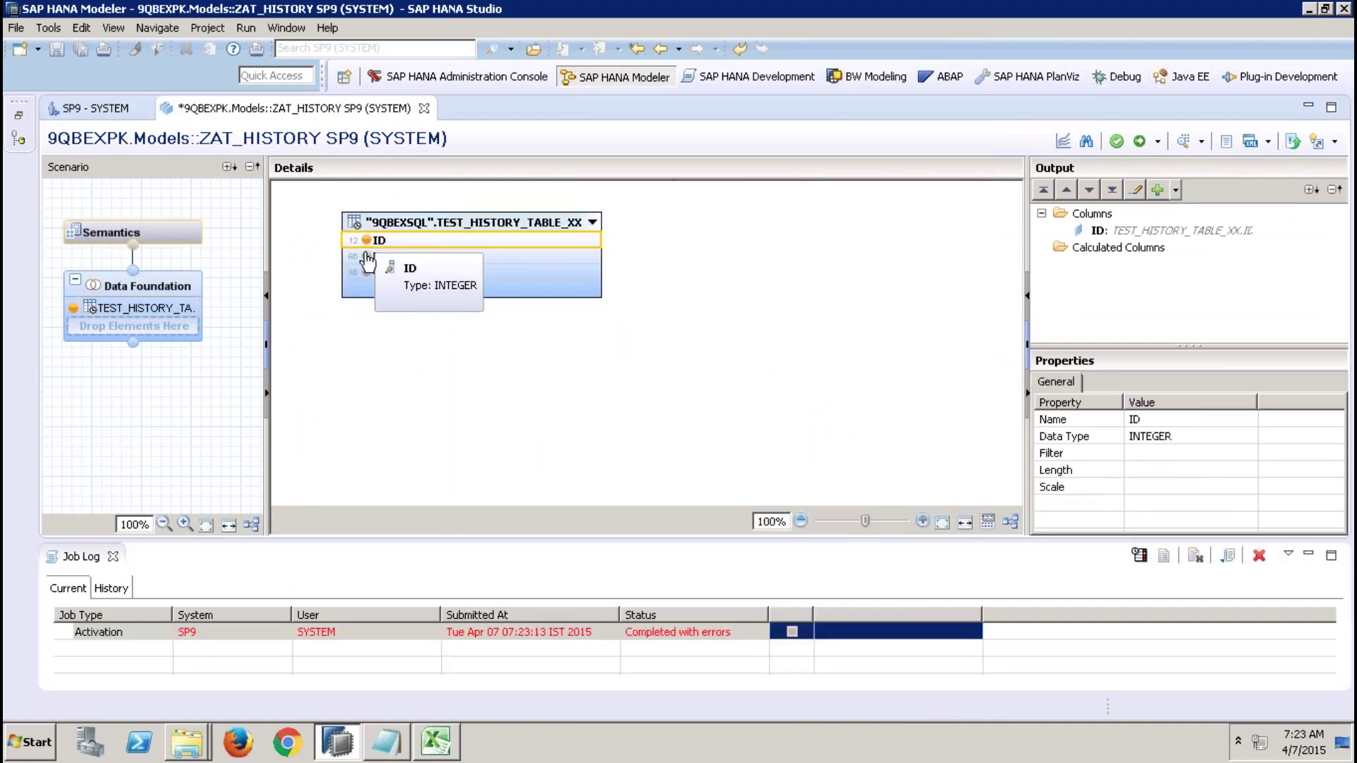
pyautogui.click(366, 256)
pyautogui.click(366, 272)
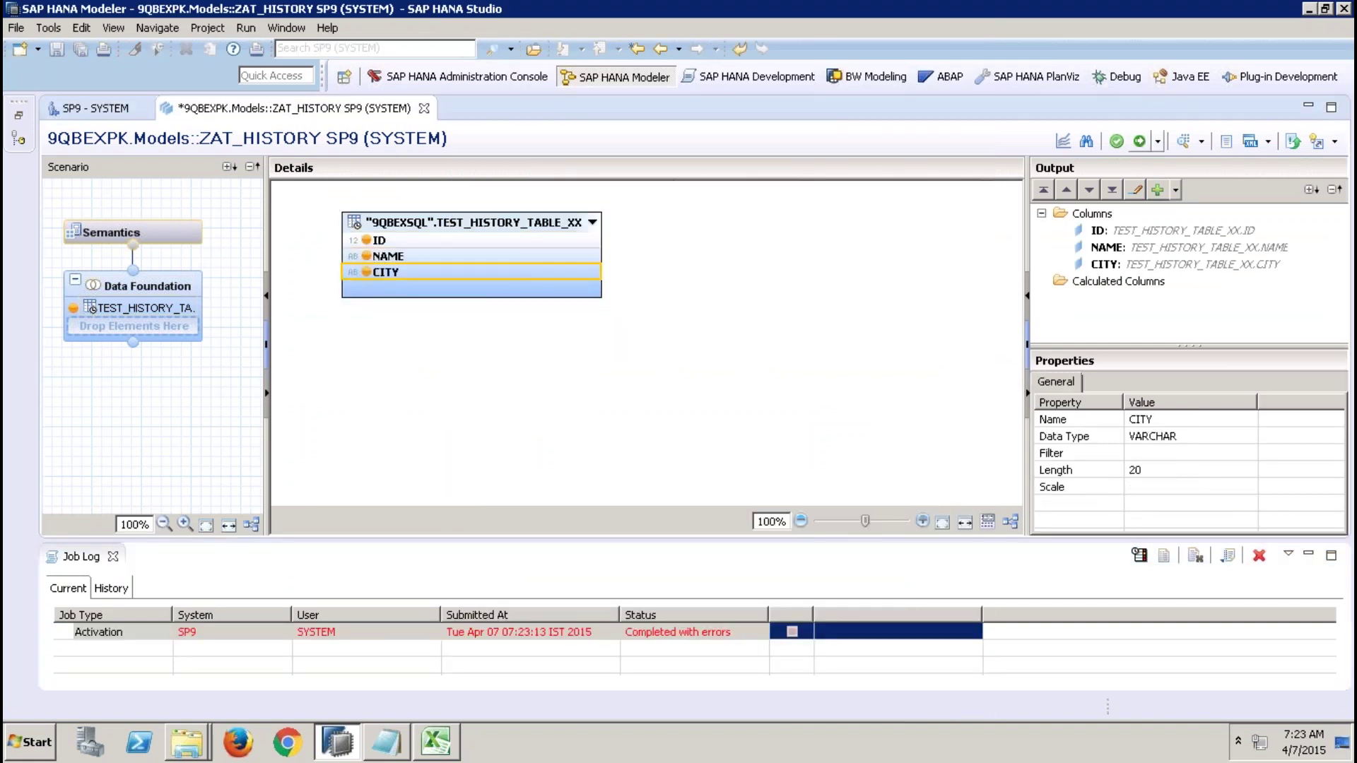
pyautogui.click(1139, 141)
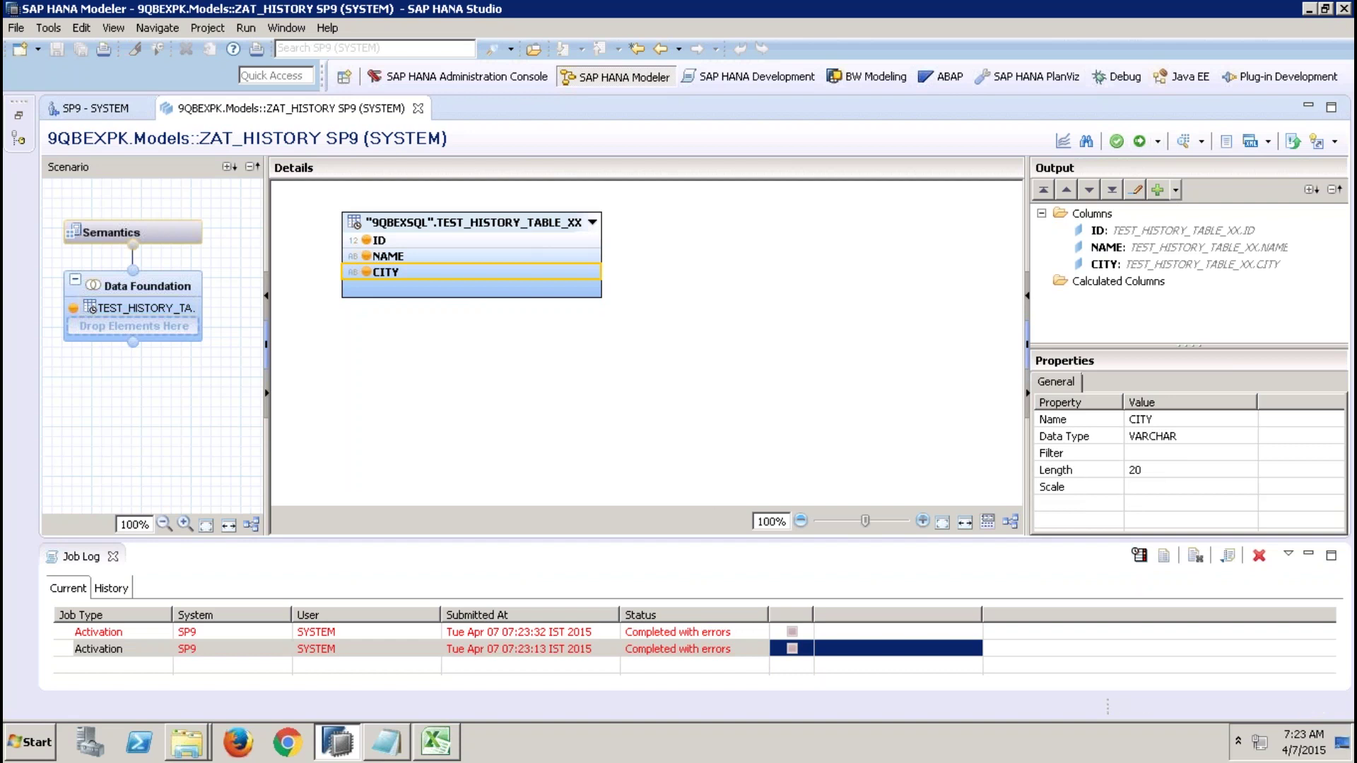
# Read the cause and recommendations in the error details of the latest activation job, and close the details.
pyautogui.doubleClick(724, 633)
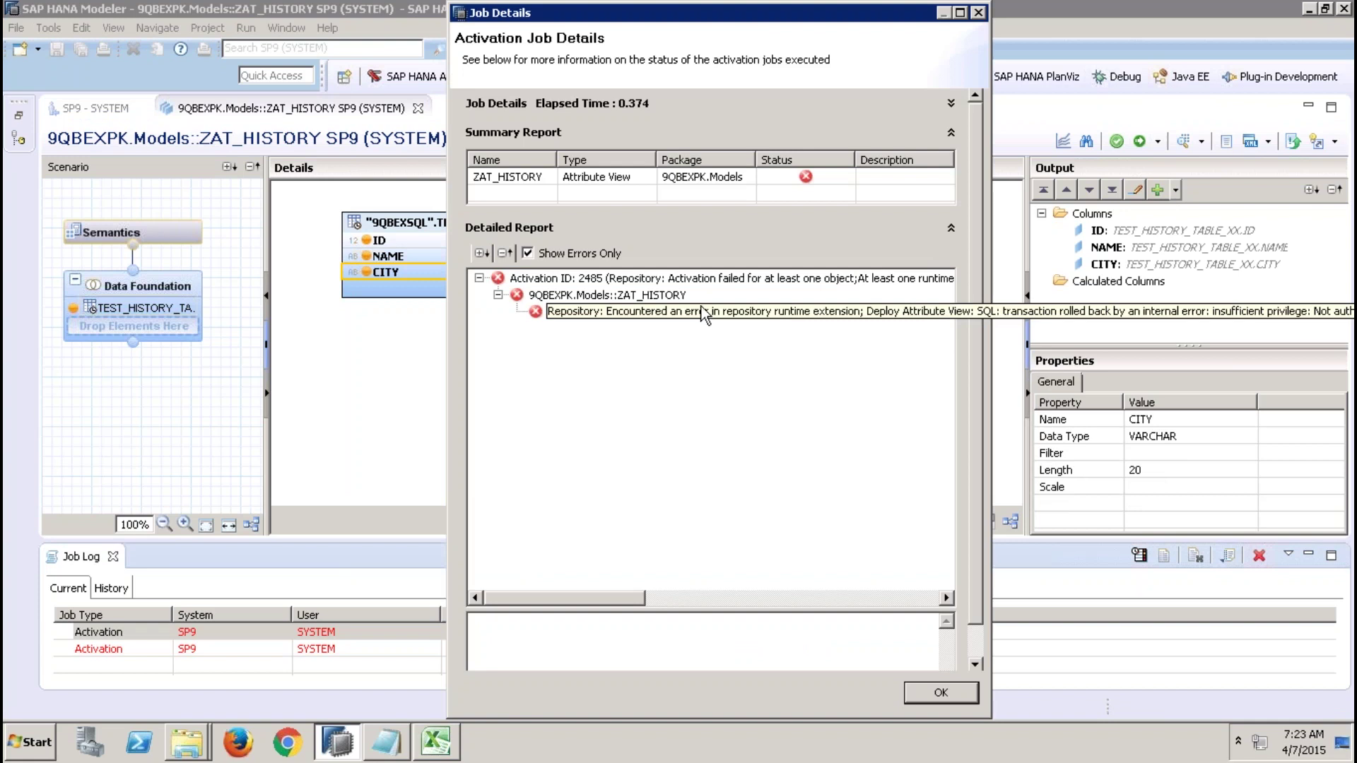
pyautogui.moveTo(499, 15); pyautogui.dragTo(251, 82)
pyautogui.click(432, 373)
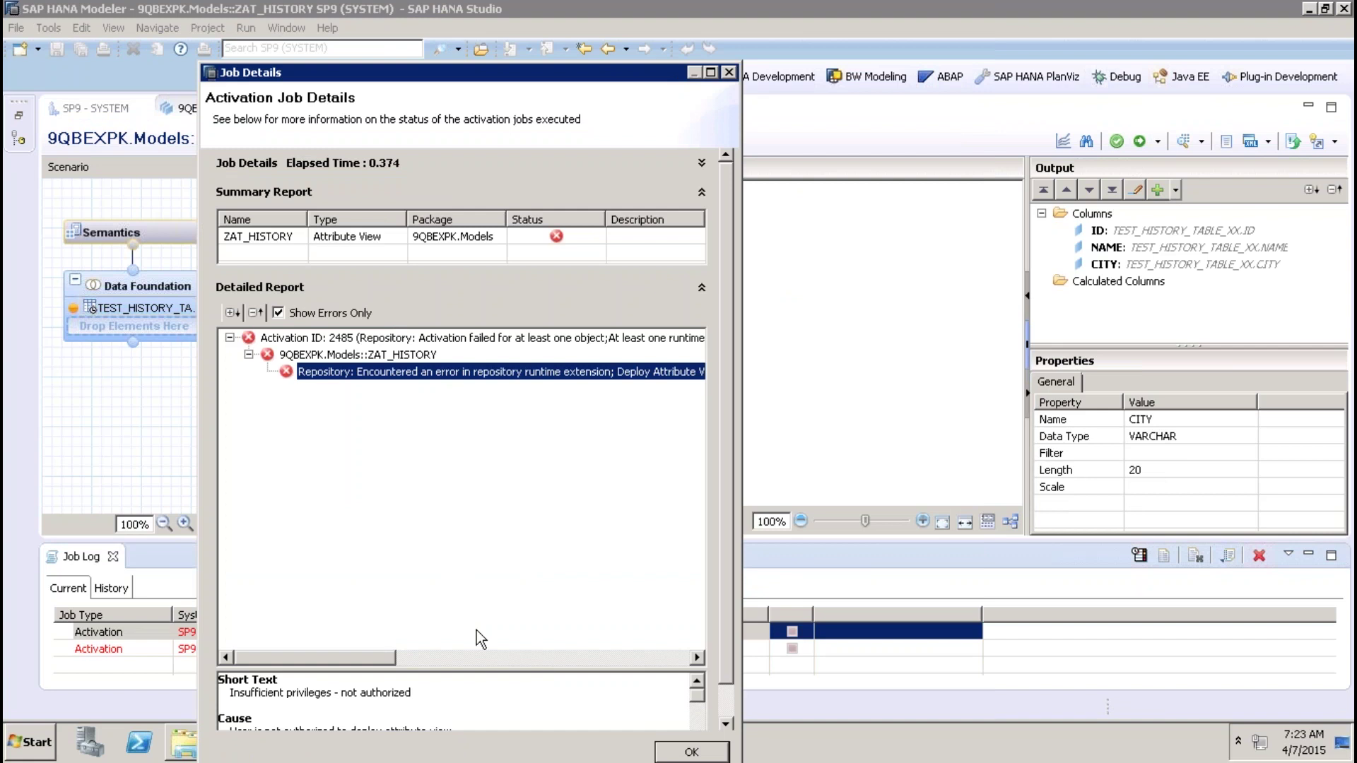
pyautogui.moveTo(474, 669); pyautogui.dragTo(473, 408)
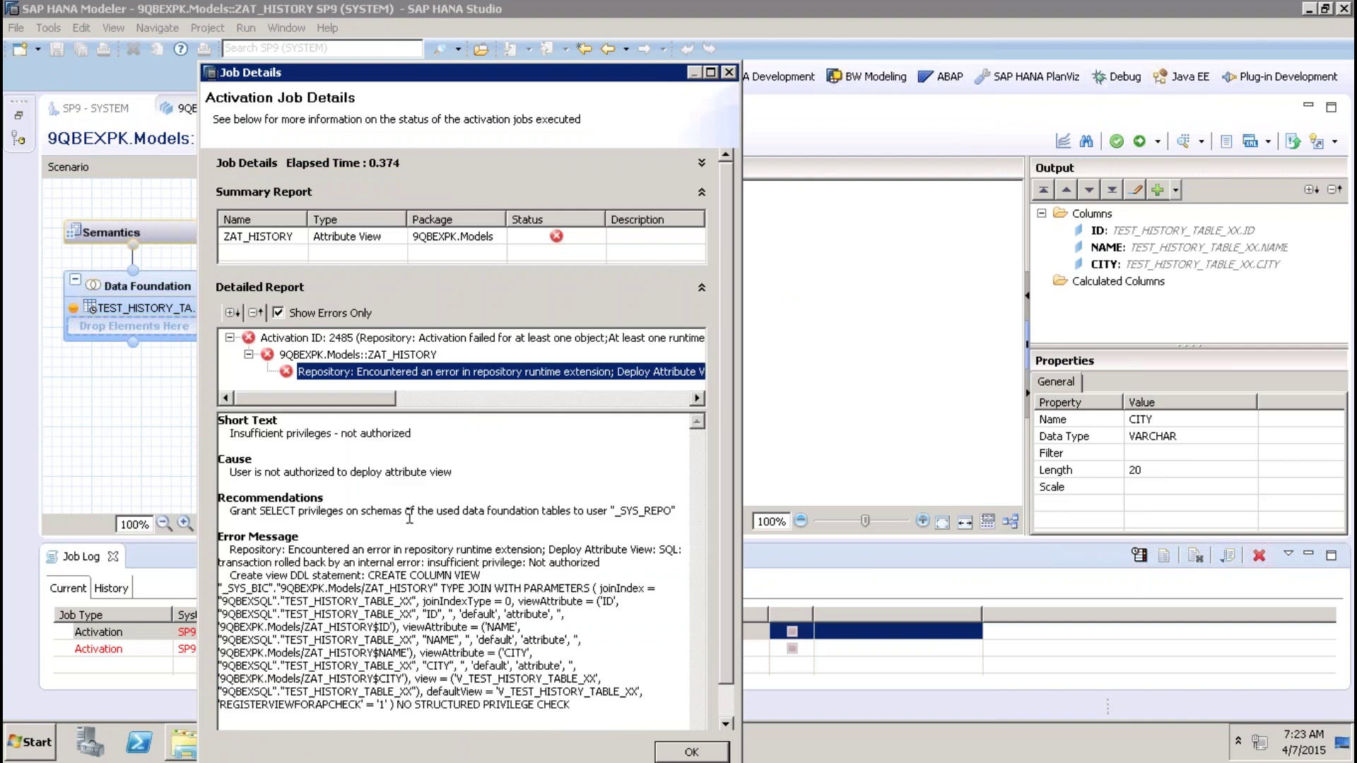
pyautogui.moveTo(392, 510); pyautogui.dragTo(444, 510)
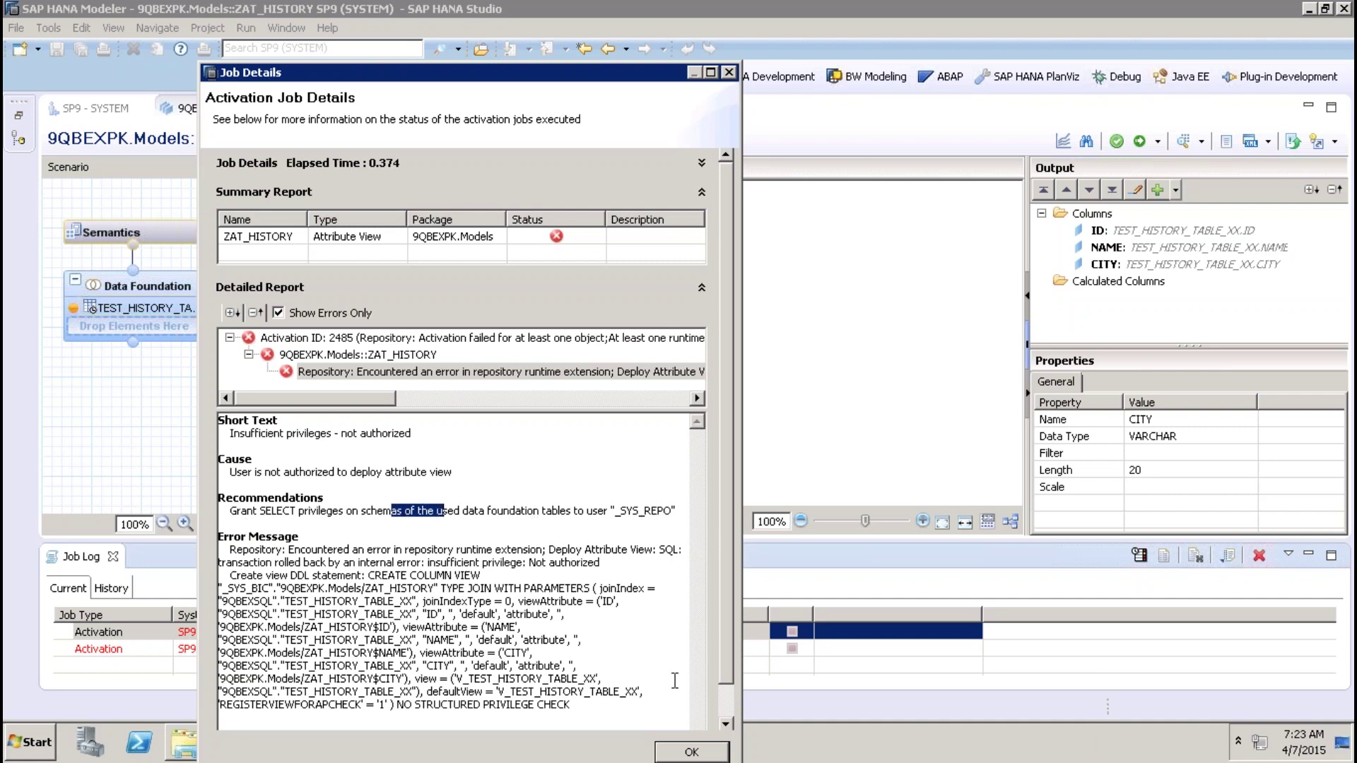
pyautogui.click(693, 751)
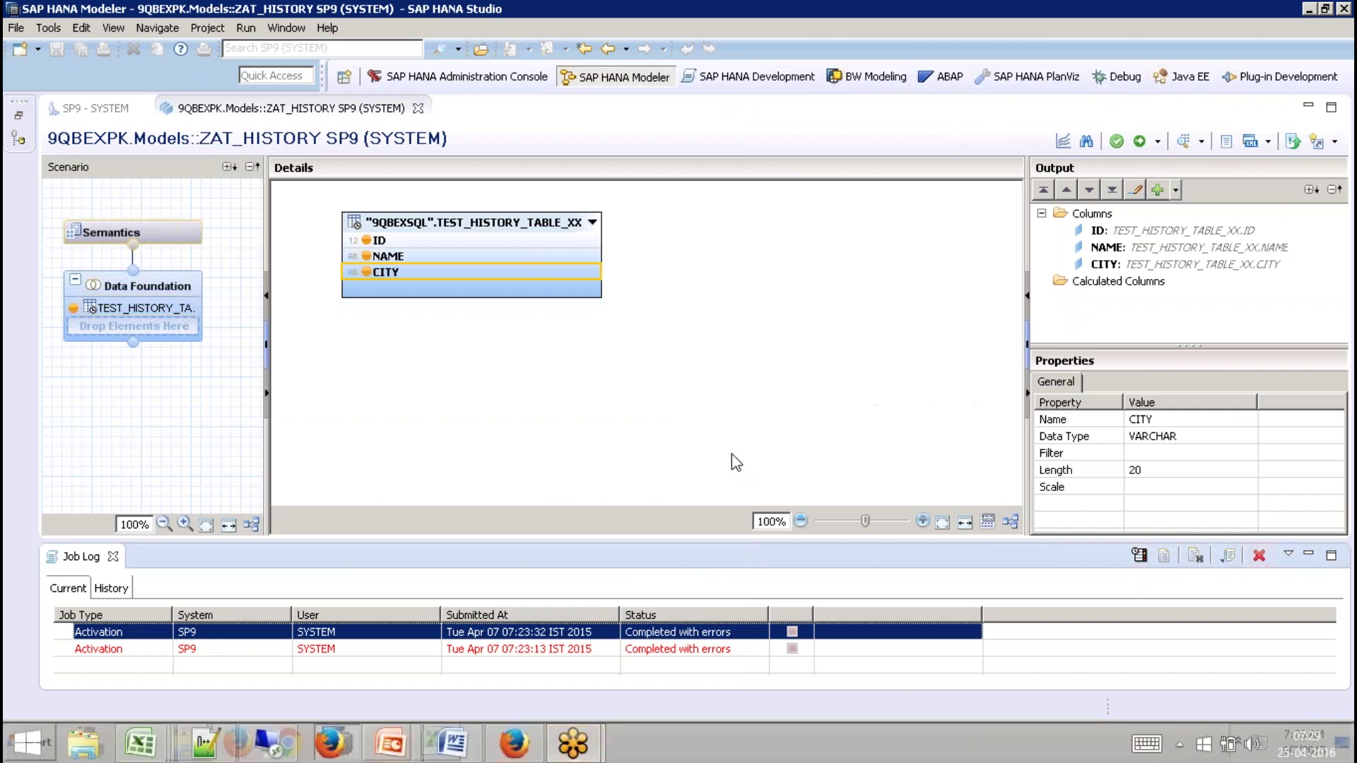
pyautogui.click(660, 121)
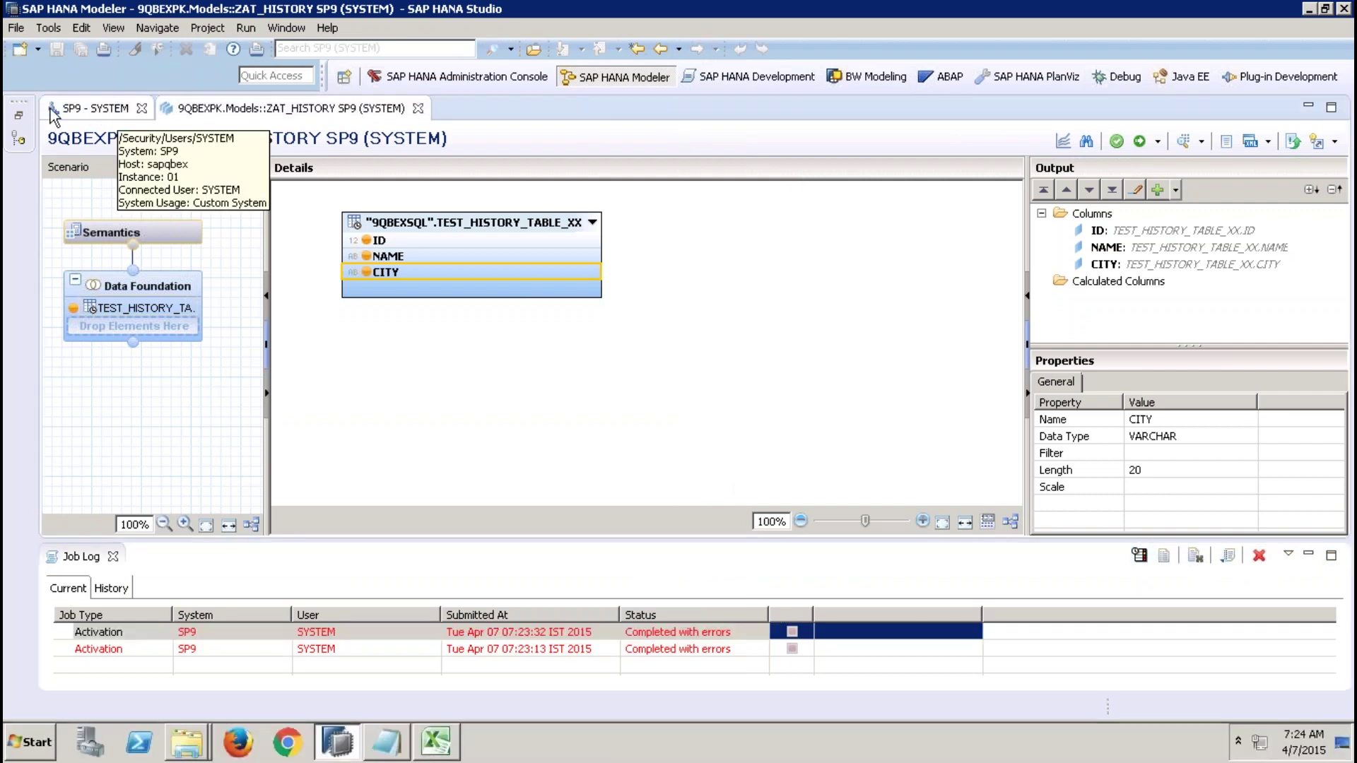
# Restore the Systems view and open an SQL console on SP9 for the 9QBEXSQL schema.
pyautogui.click(15, 115)
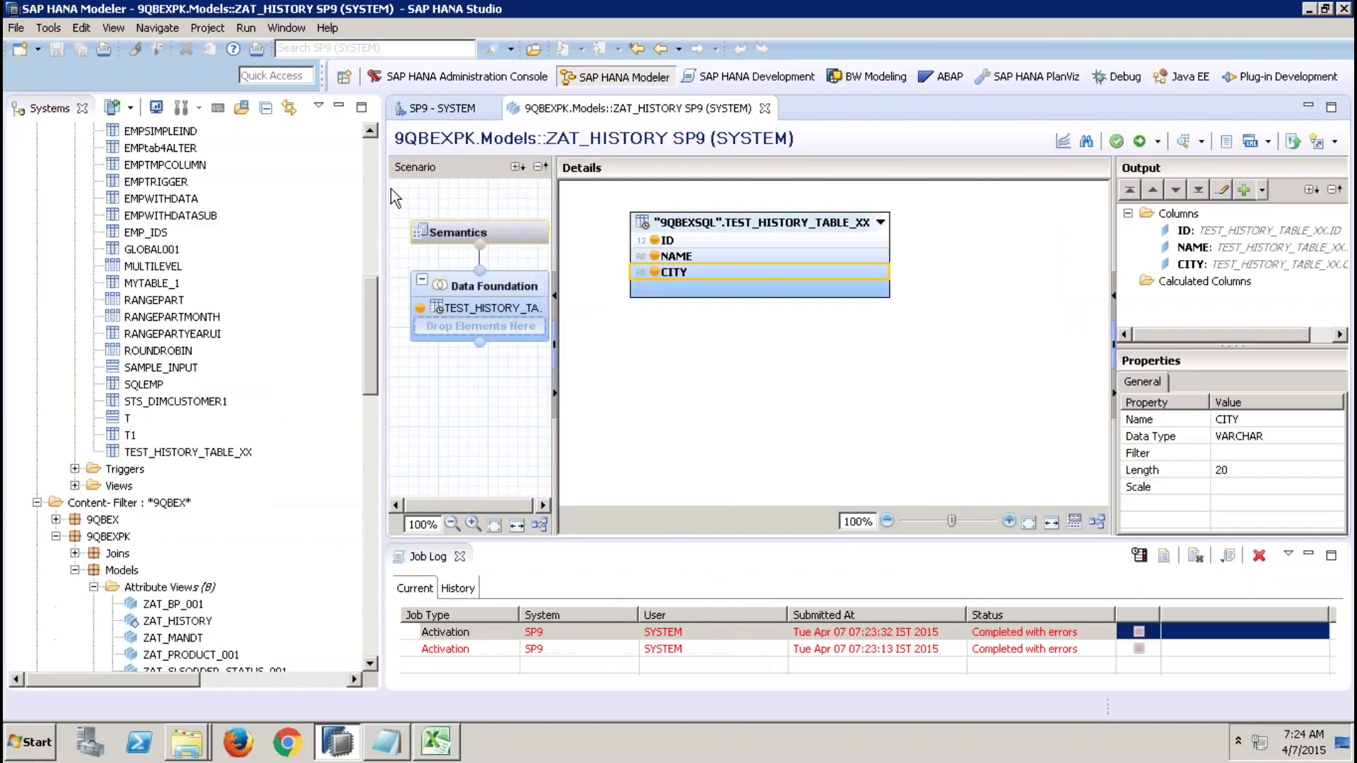
pyautogui.click(171, 164)
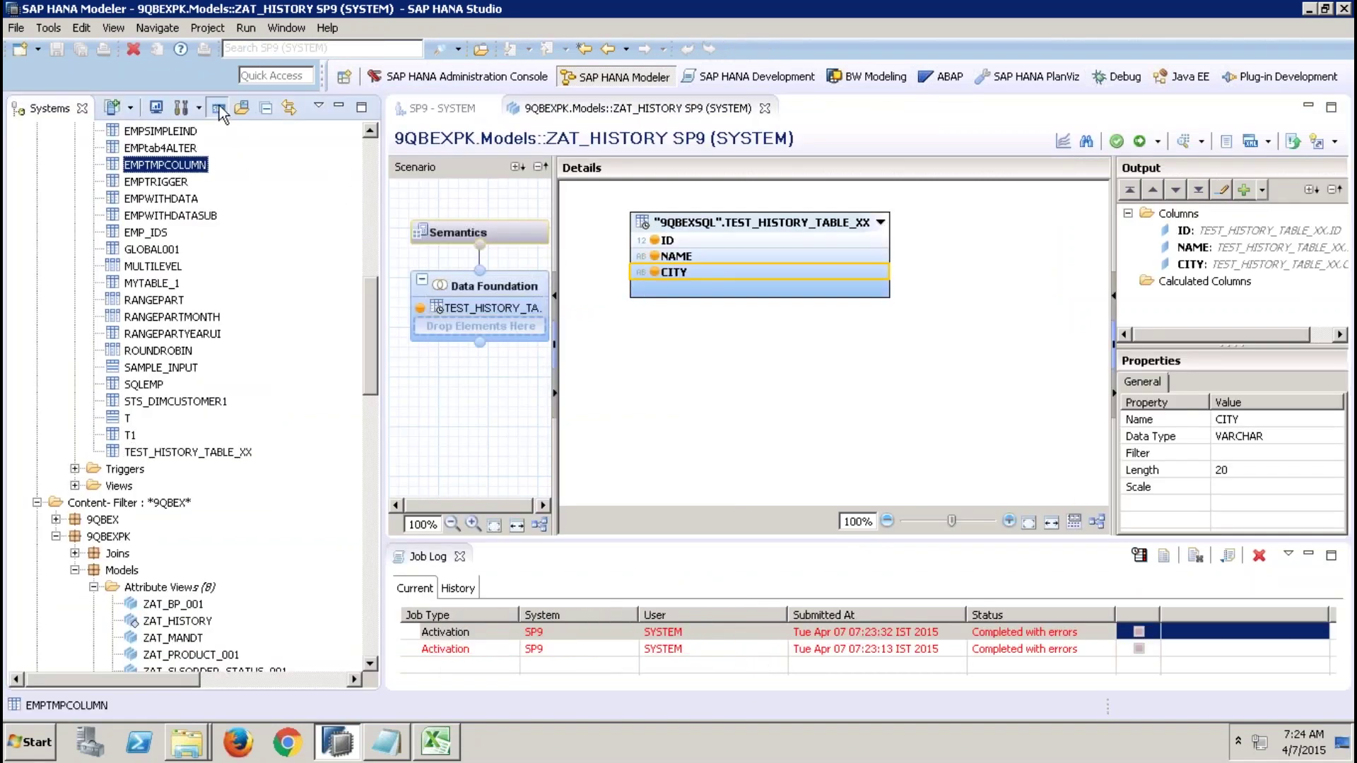
pyautogui.click(219, 111)
pyautogui.press('Return')
# Write and select the statement GRANT SELECT ON SCHEMA "9QBEXSQL" TO "_SYS_REPO" WITH GRANT OPTION; in the console.
pyautogui.write('GRANT SELCT')
pyautogui.press('BackSpace')
pyautogui.press('BackSpace')
pyautogui.write('ECT ON SCHEMA ')
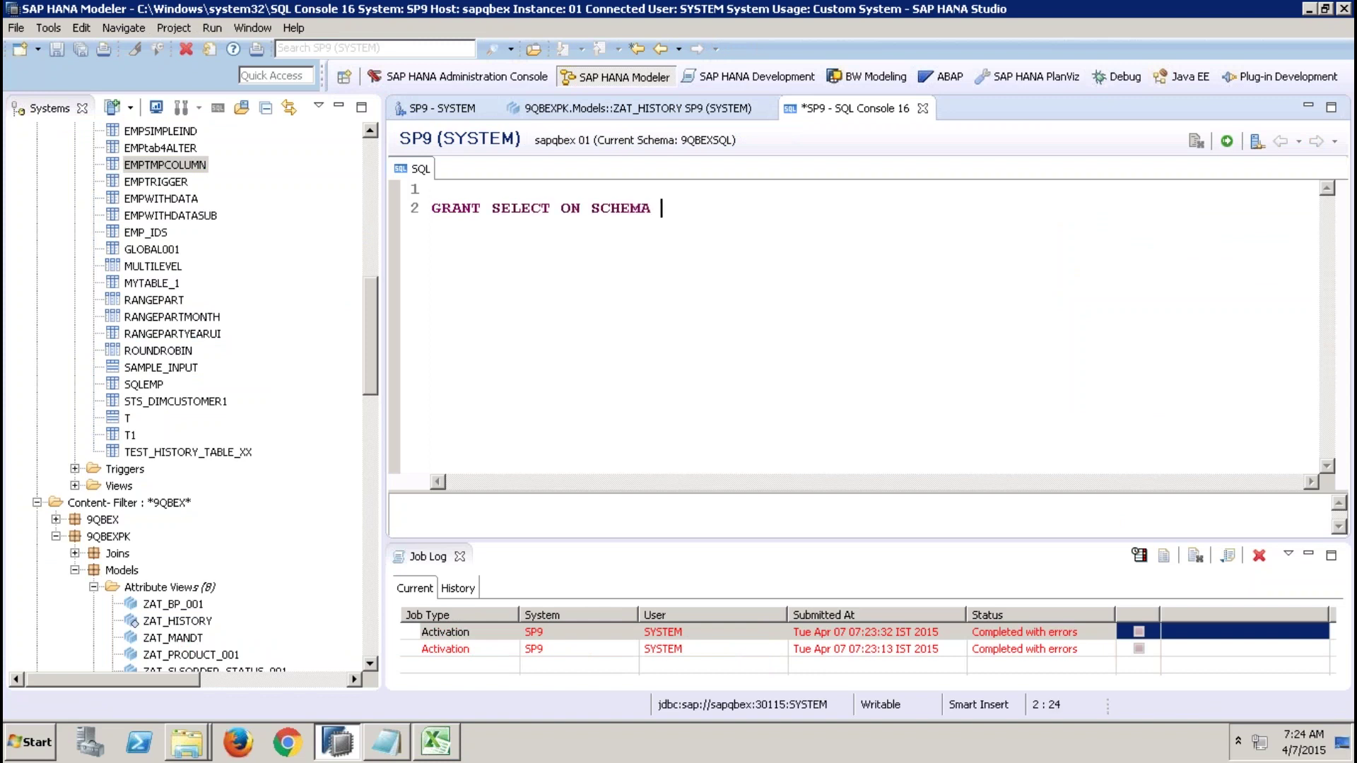
pyautogui.write('"9QBEXSQL" TO')
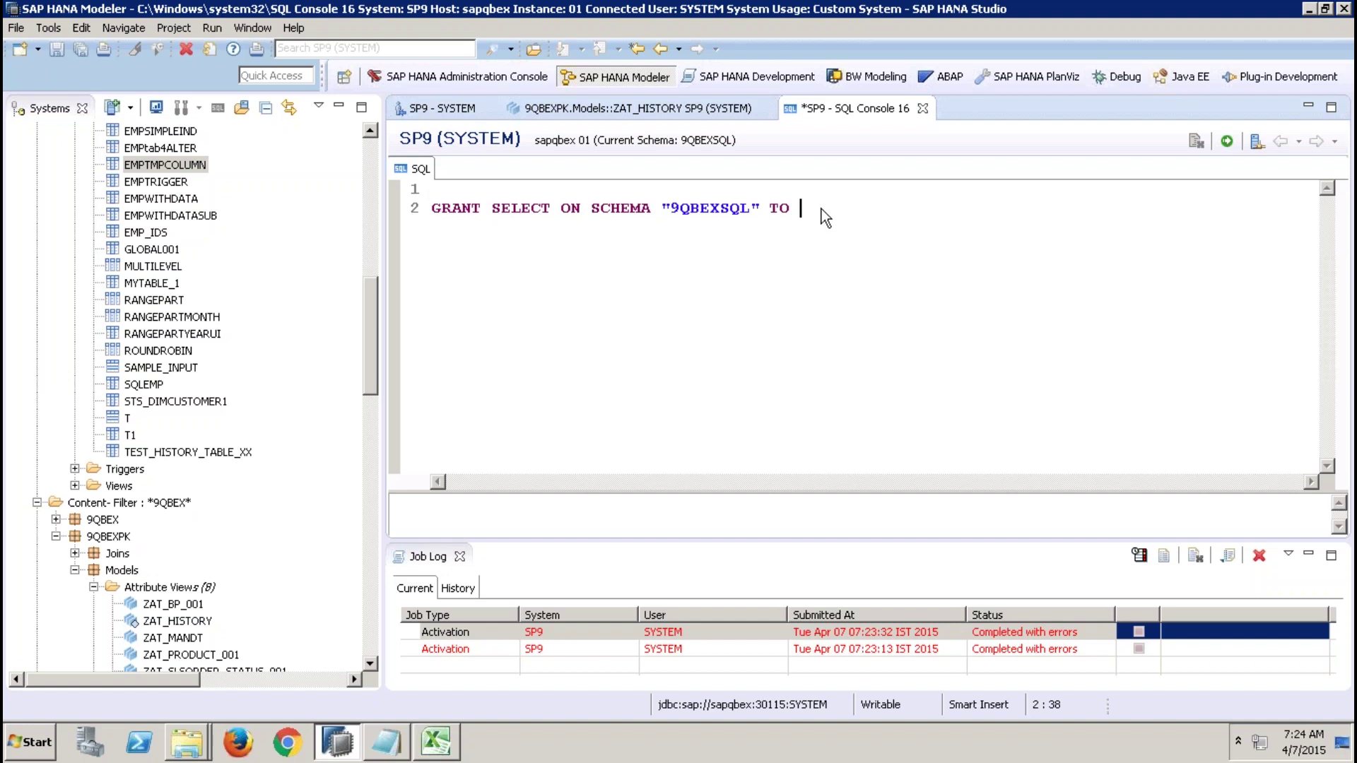
pyautogui.hotkey('shift', 'Home')
pyautogui.press('End')
pyautogui.write('"_SYS_REPO"  WITH GR')
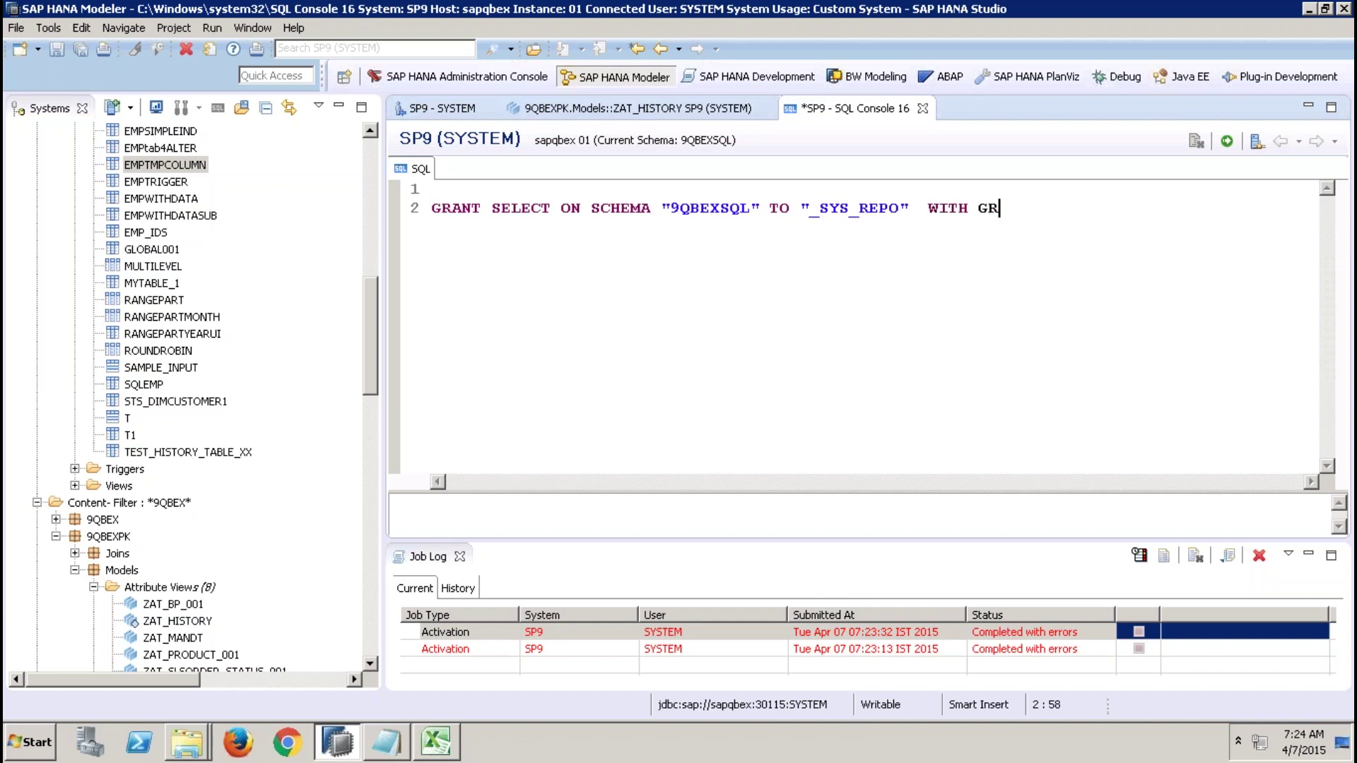
pyautogui.write('ANT OPTION;')
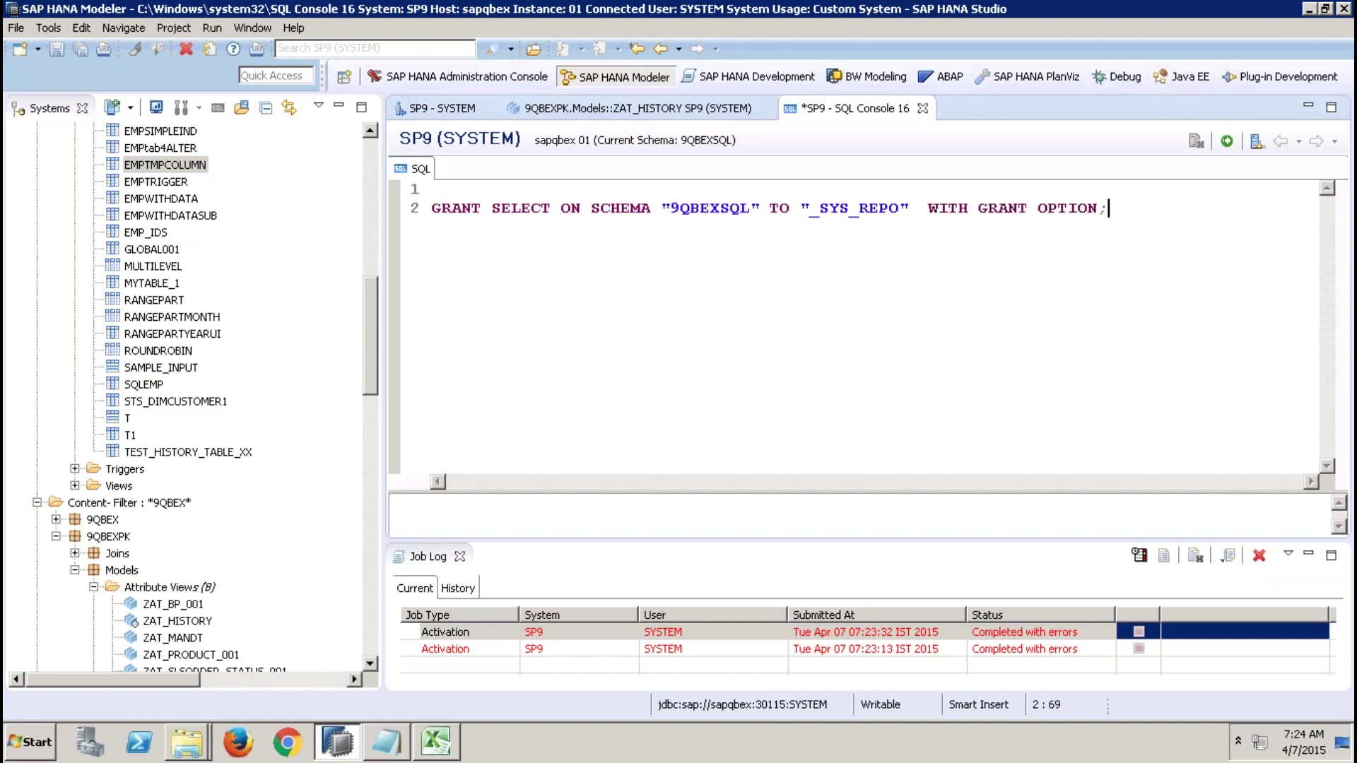
pyautogui.hotkey('shift', 'Home')
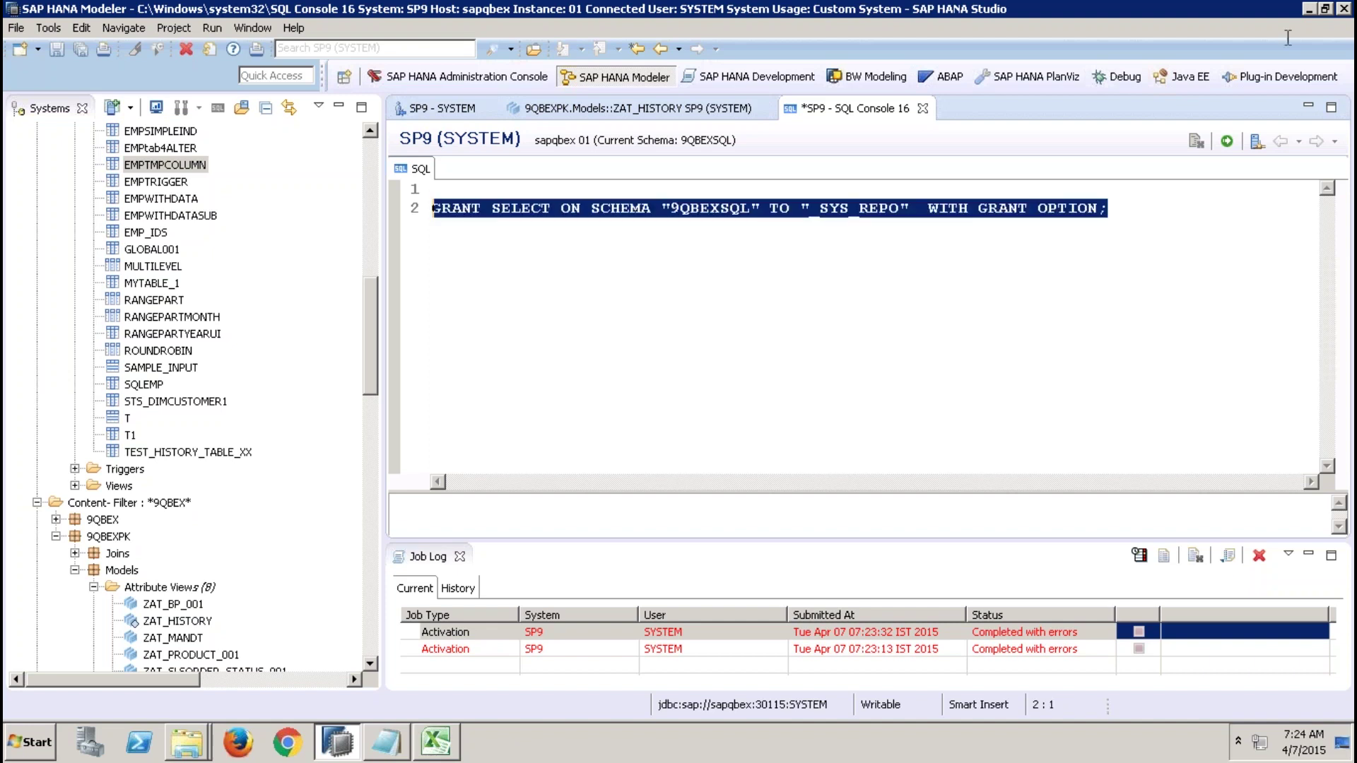
# Execute the schema grant statement for "_SYS_REPO" and activate the ZAT_HISTORY view again.
pyautogui.click(1227, 143)
pyautogui.click(624, 111)
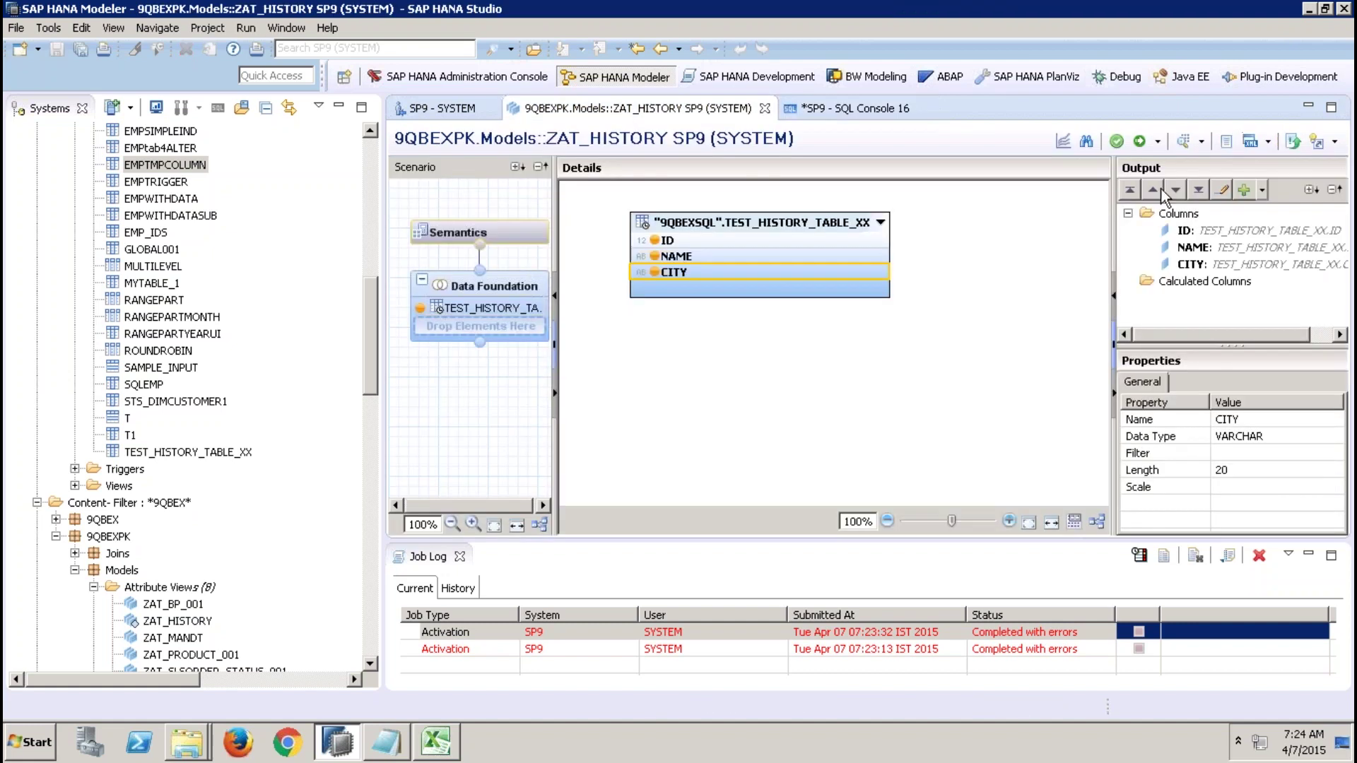
pyautogui.click(1139, 141)
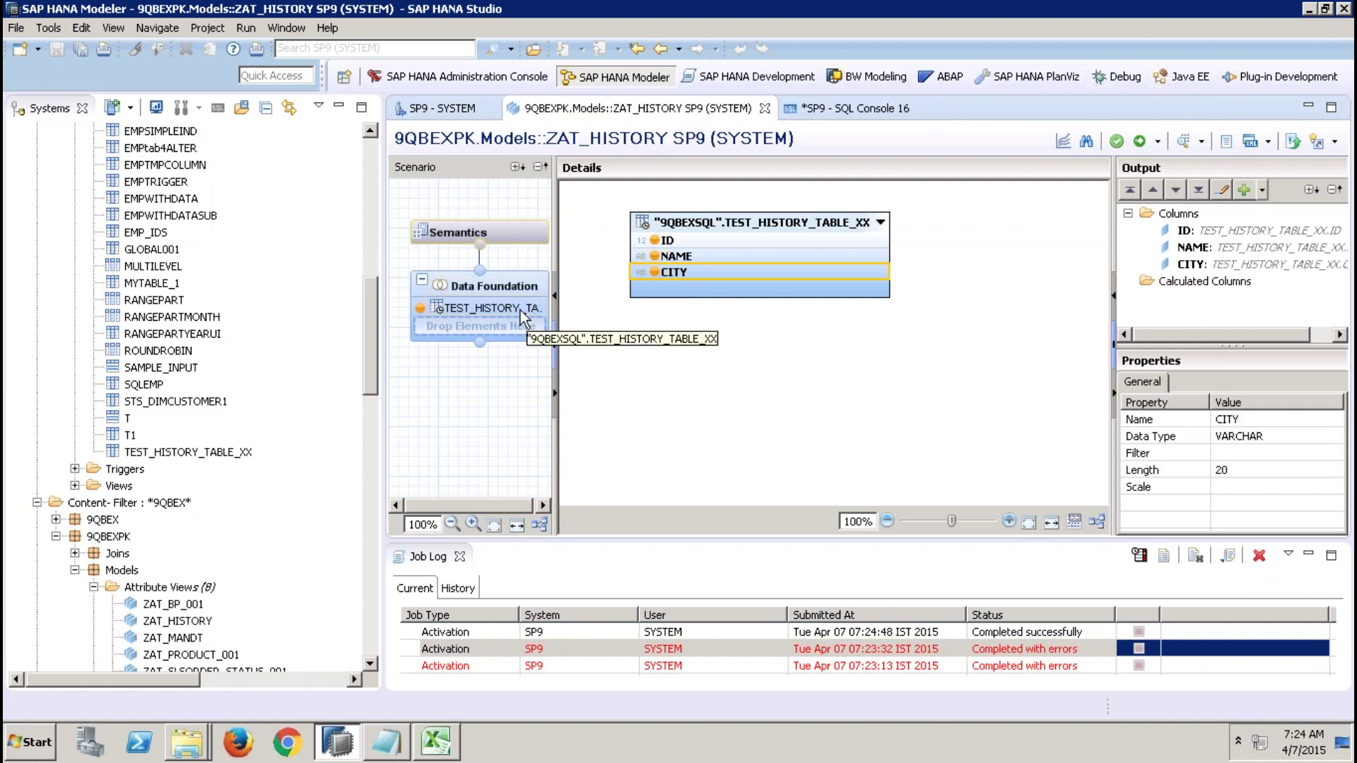
# Show the semantics properties of ZAT_HISTORY, with the job log closed and the 9QBEXSQL schema collapsed in the system tree.
pyautogui.click(520, 236)
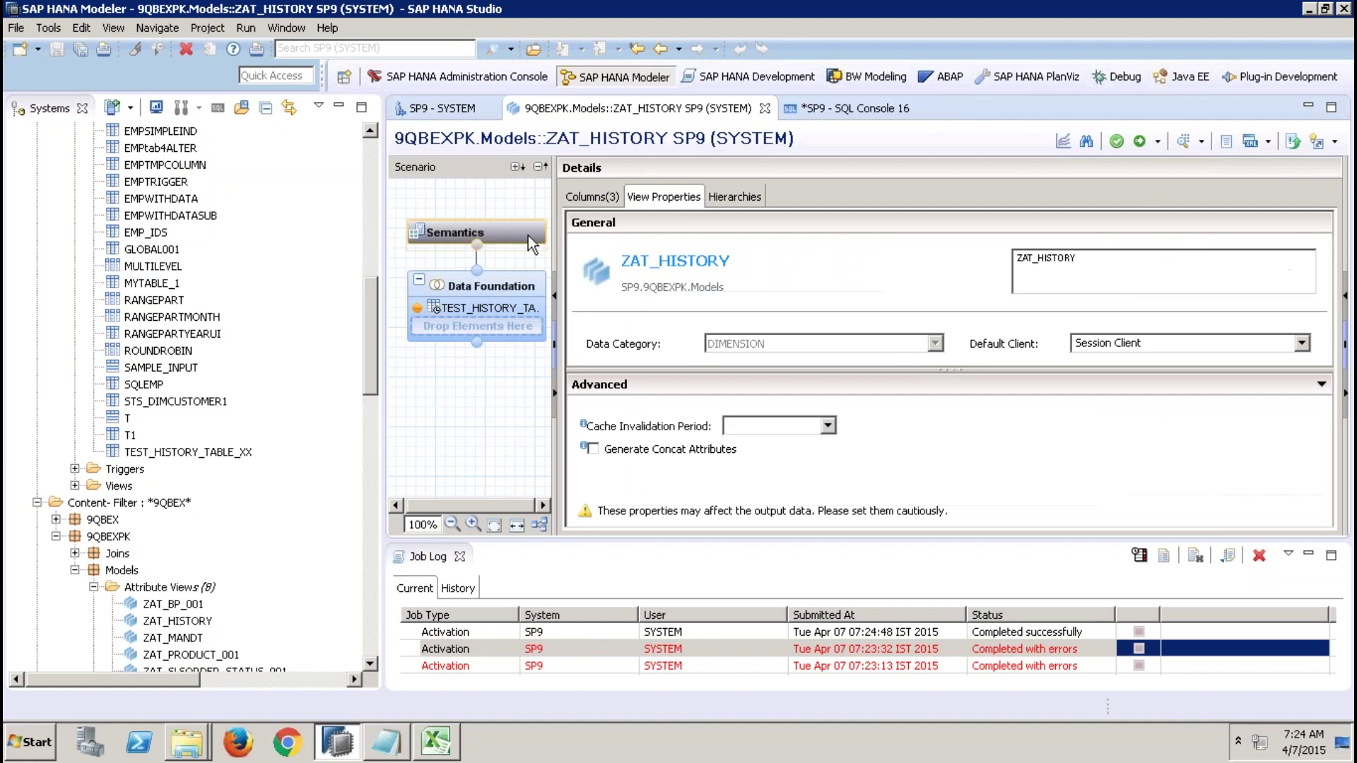
pyautogui.click(461, 559)
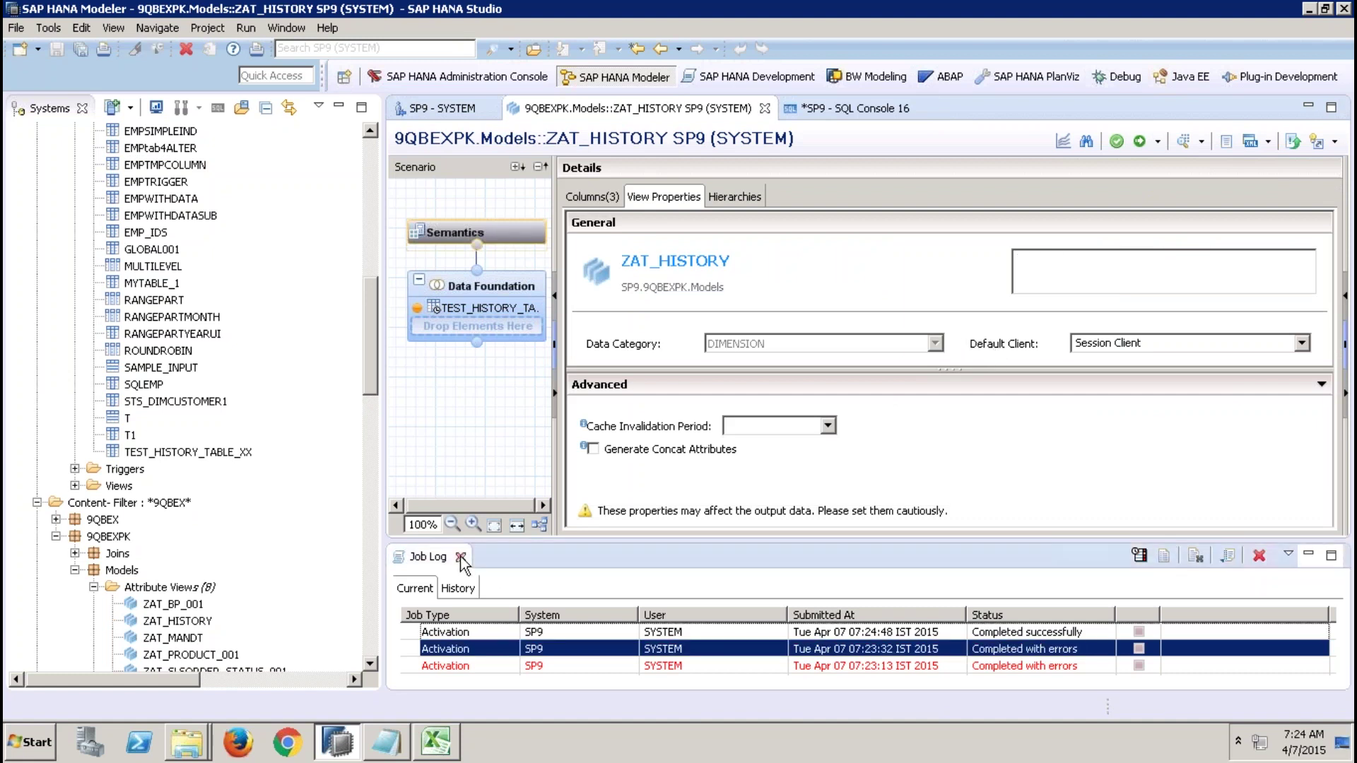
pyautogui.click(461, 558)
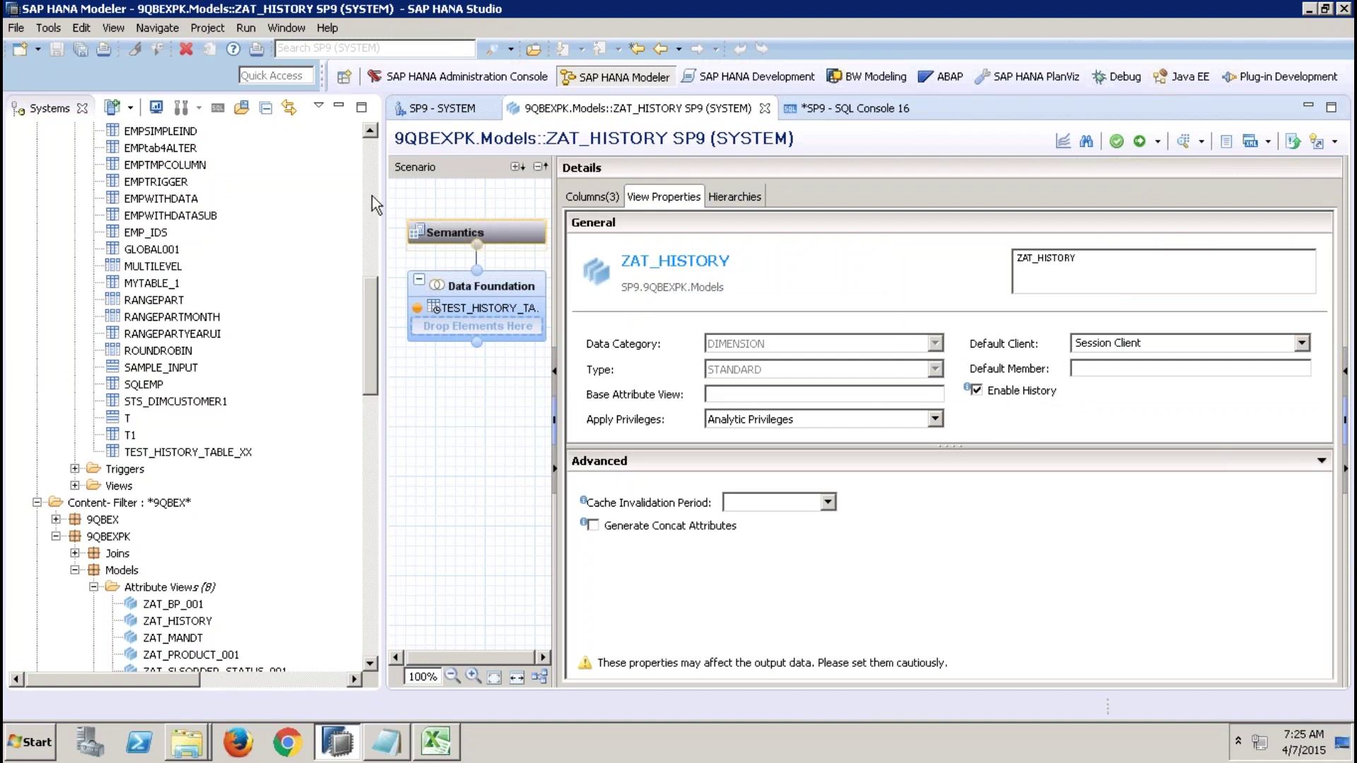
pyautogui.click(373, 152)
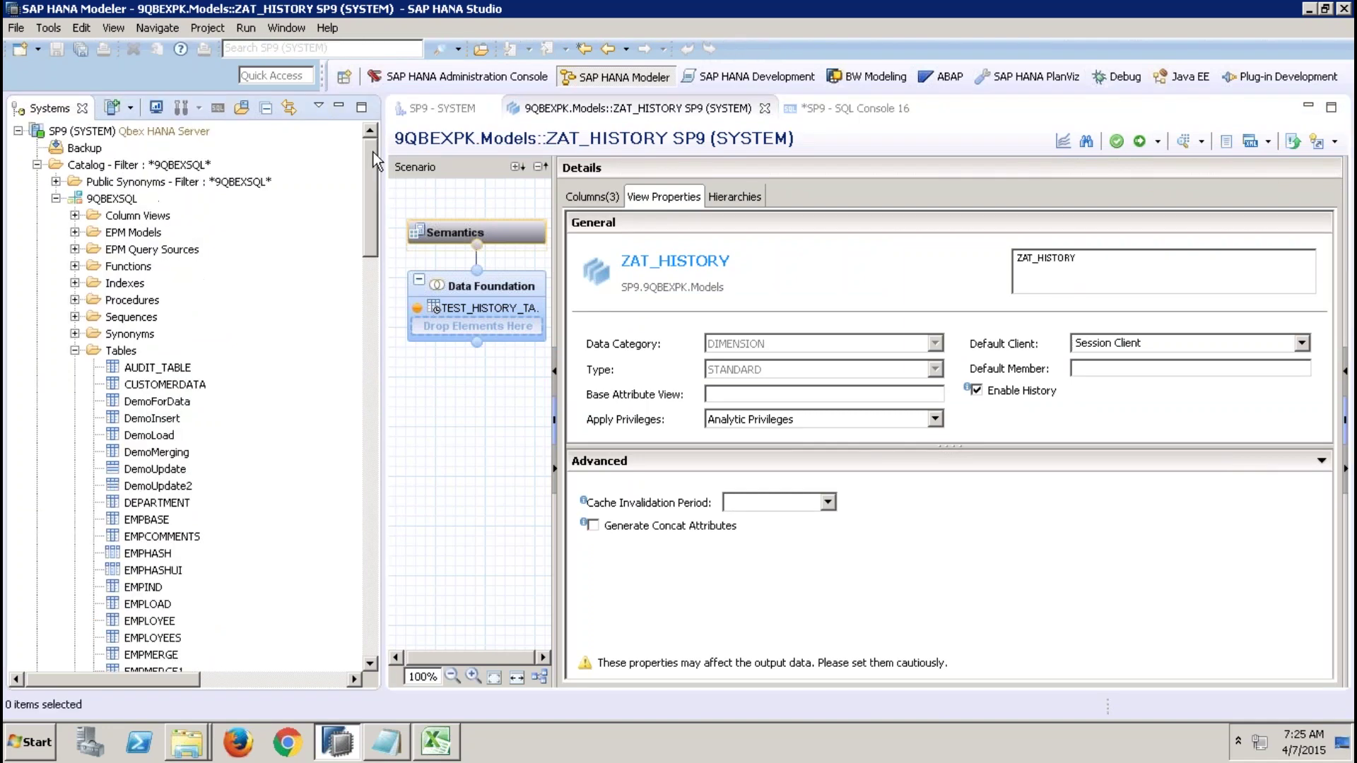
pyautogui.click(56, 198)
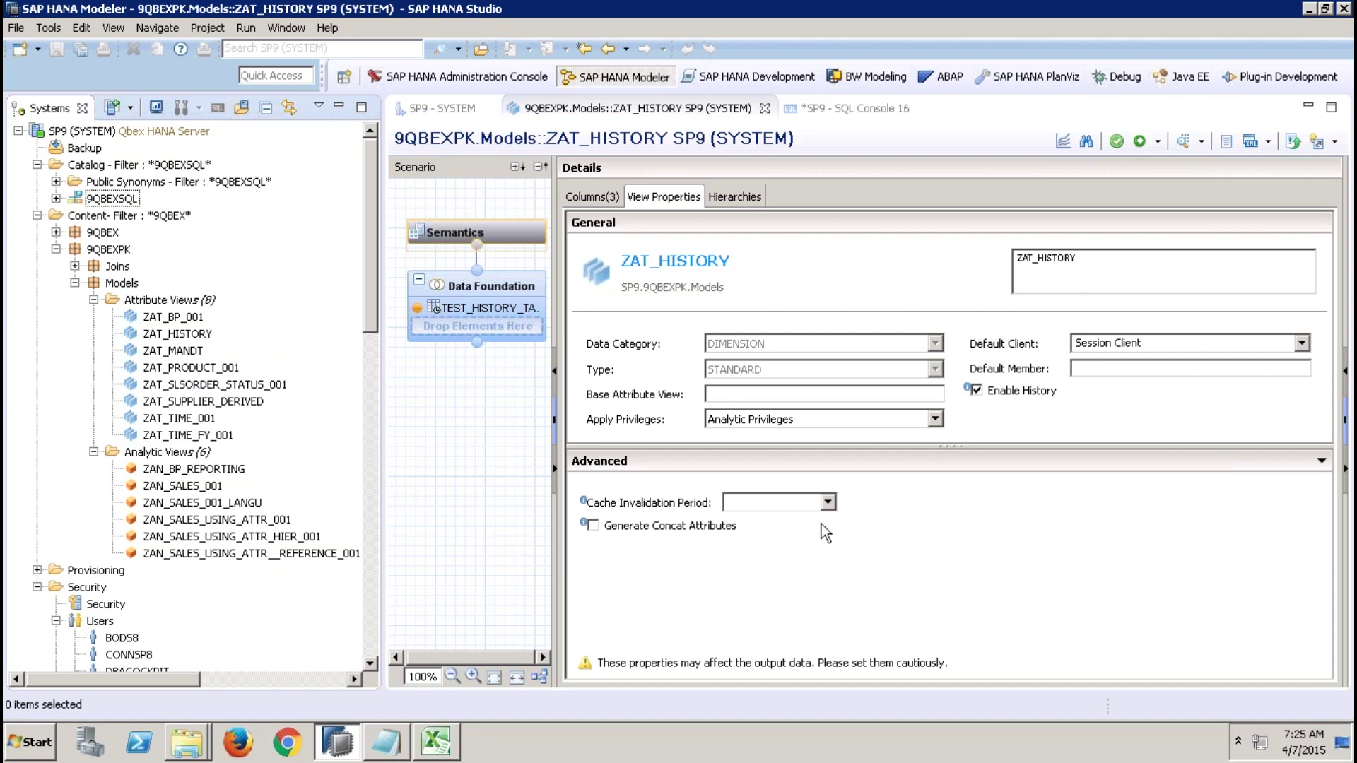
# Set the Cache Invalidation Period of ZAT_HISTORY first to Hourly and finally to Daily.
pyautogui.moveTo(807, 27)
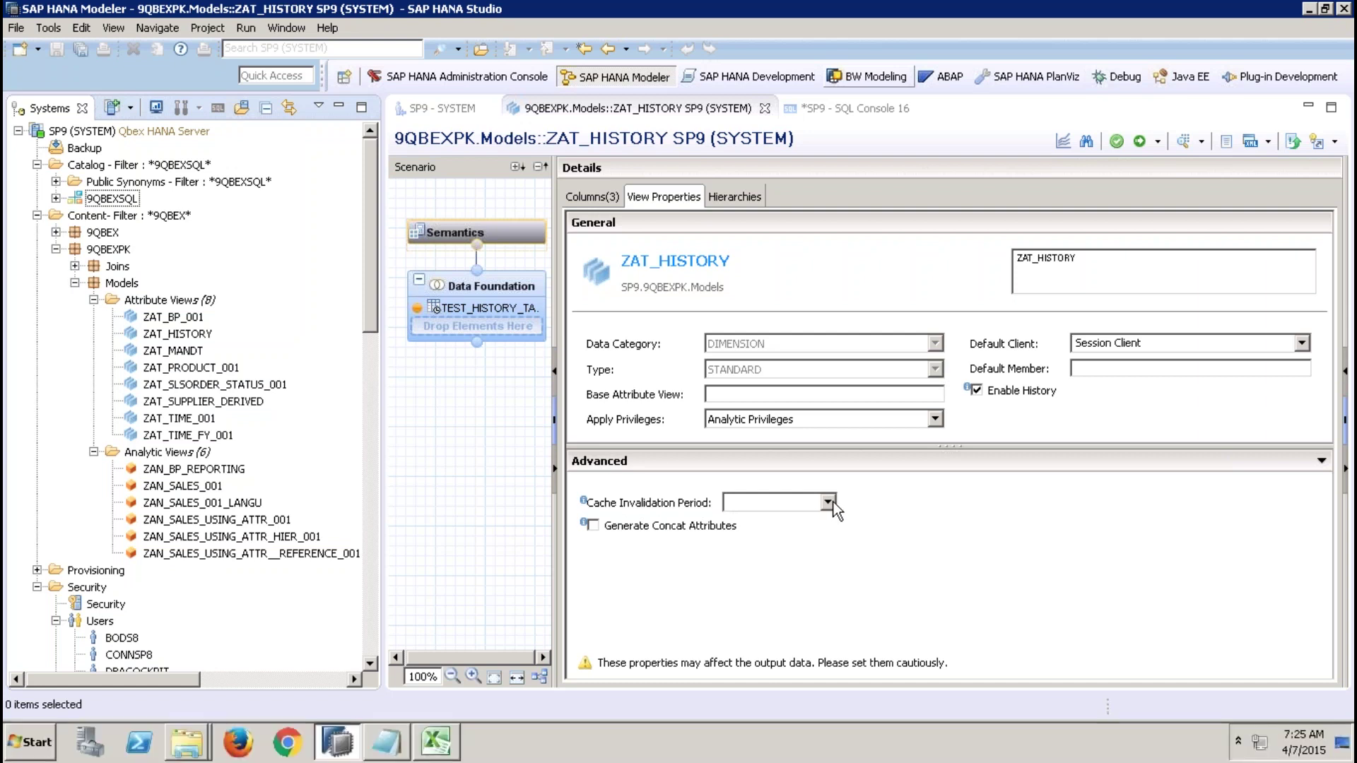
pyautogui.click(827, 501)
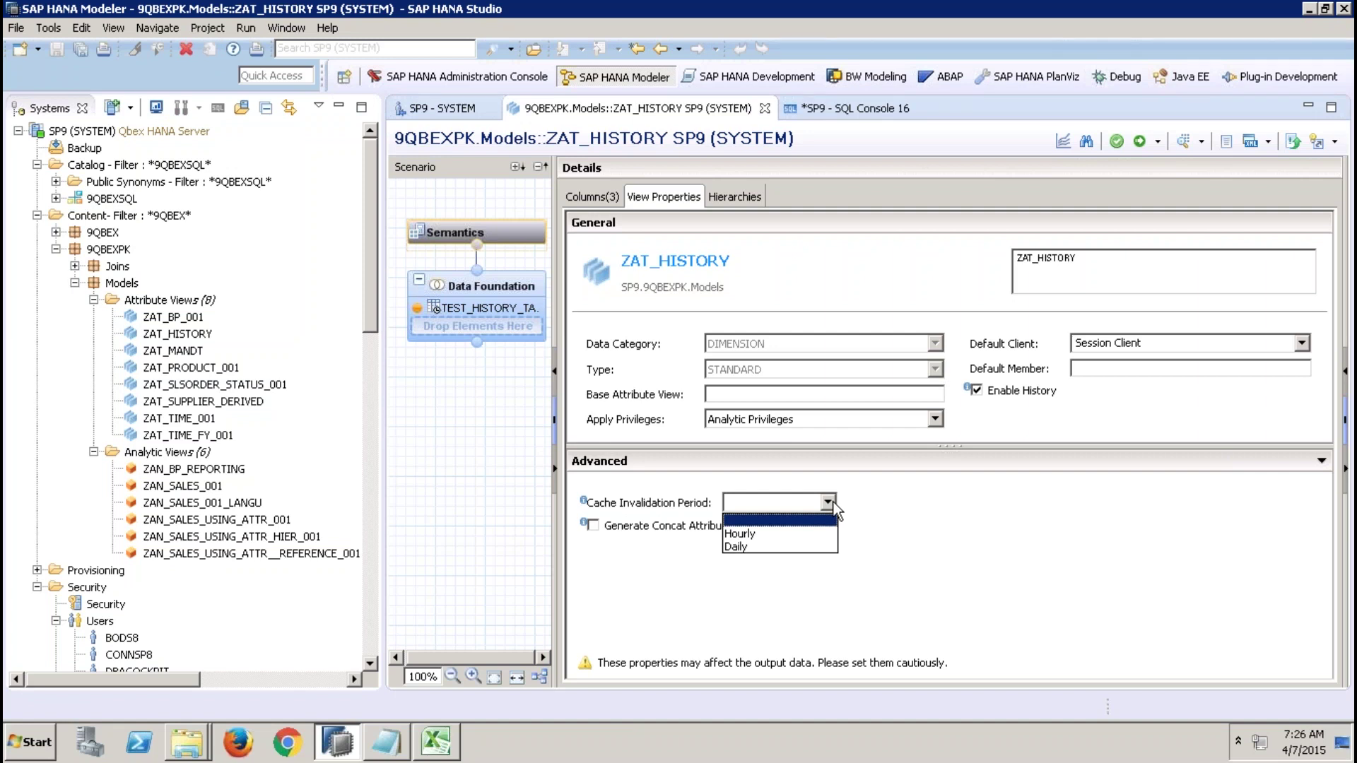
pyautogui.click(783, 534)
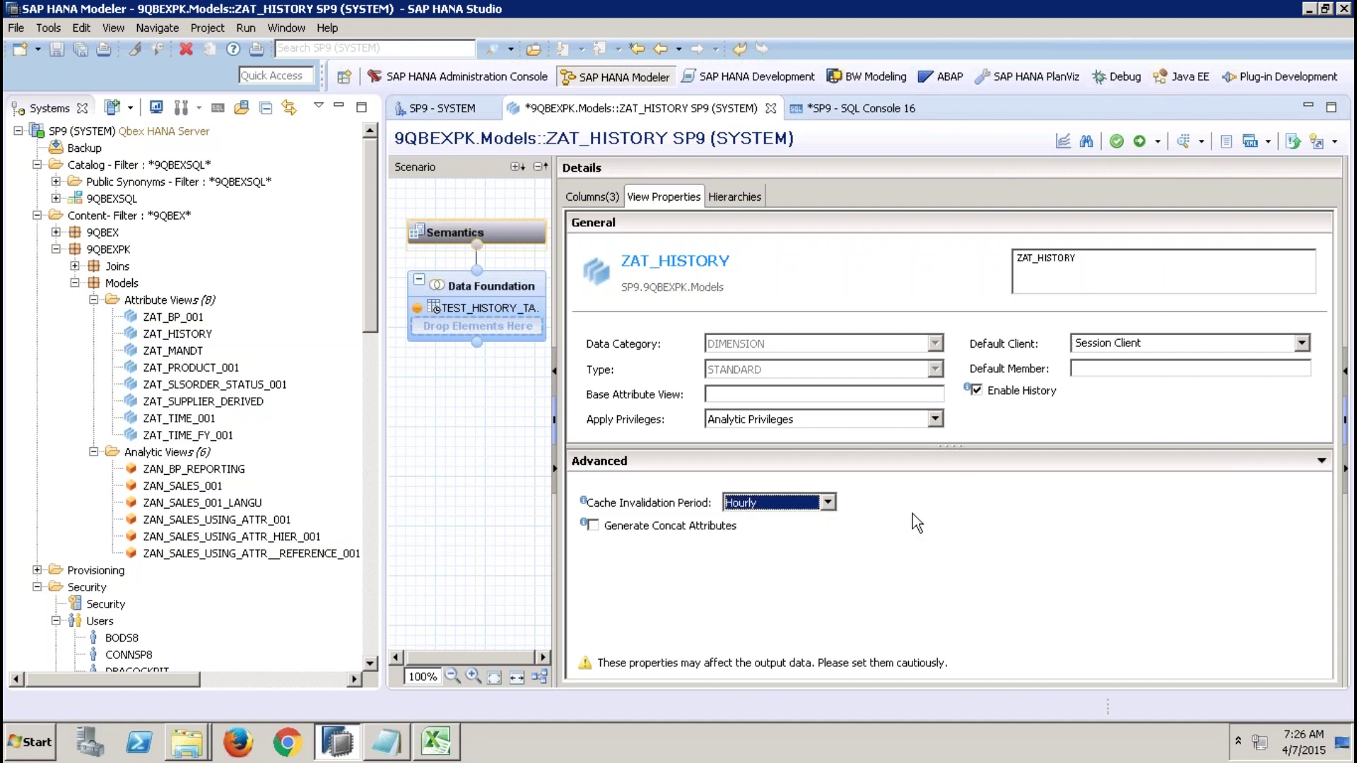
pyautogui.click(828, 503)
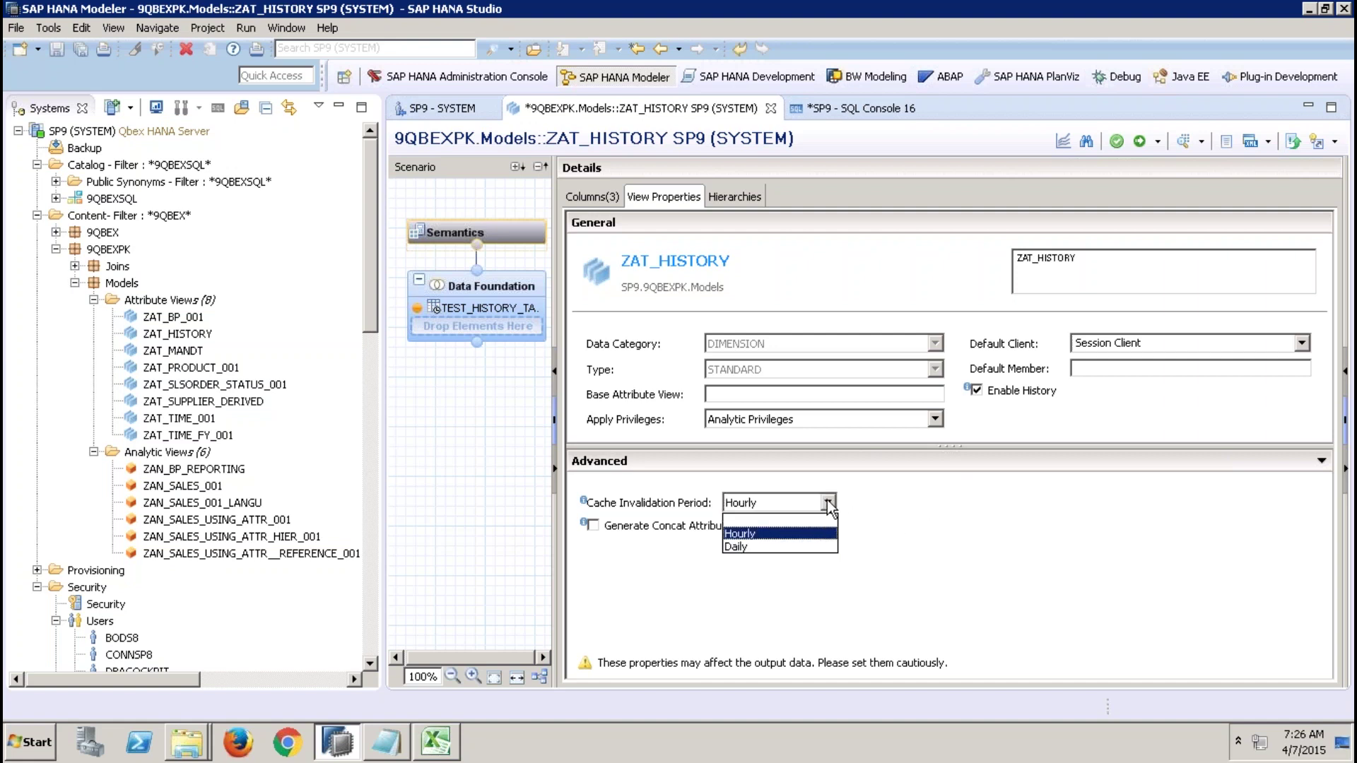
pyautogui.click(770, 544)
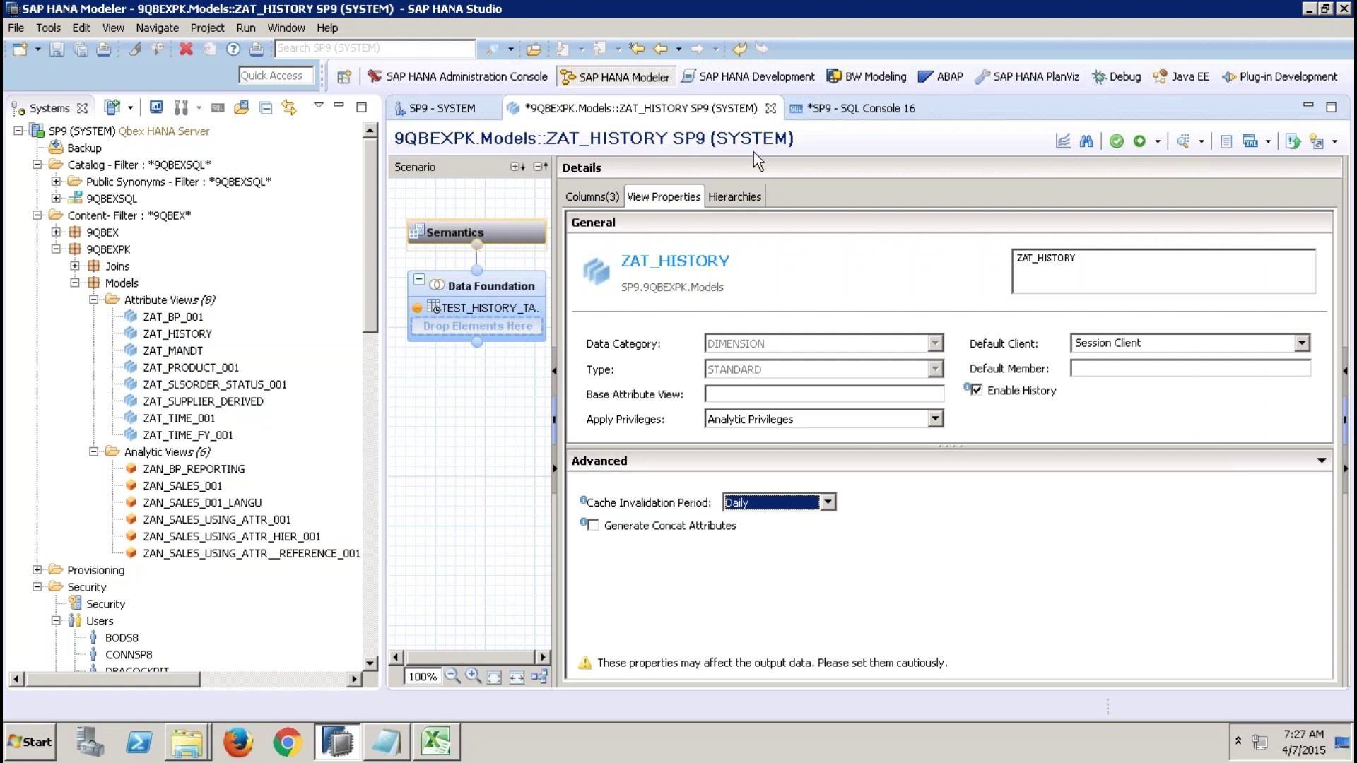
# Create a standard attribute view named ZAT_MATPLANT in the 9QBEXPK.Models package.
pyautogui.rightClick(176, 299)
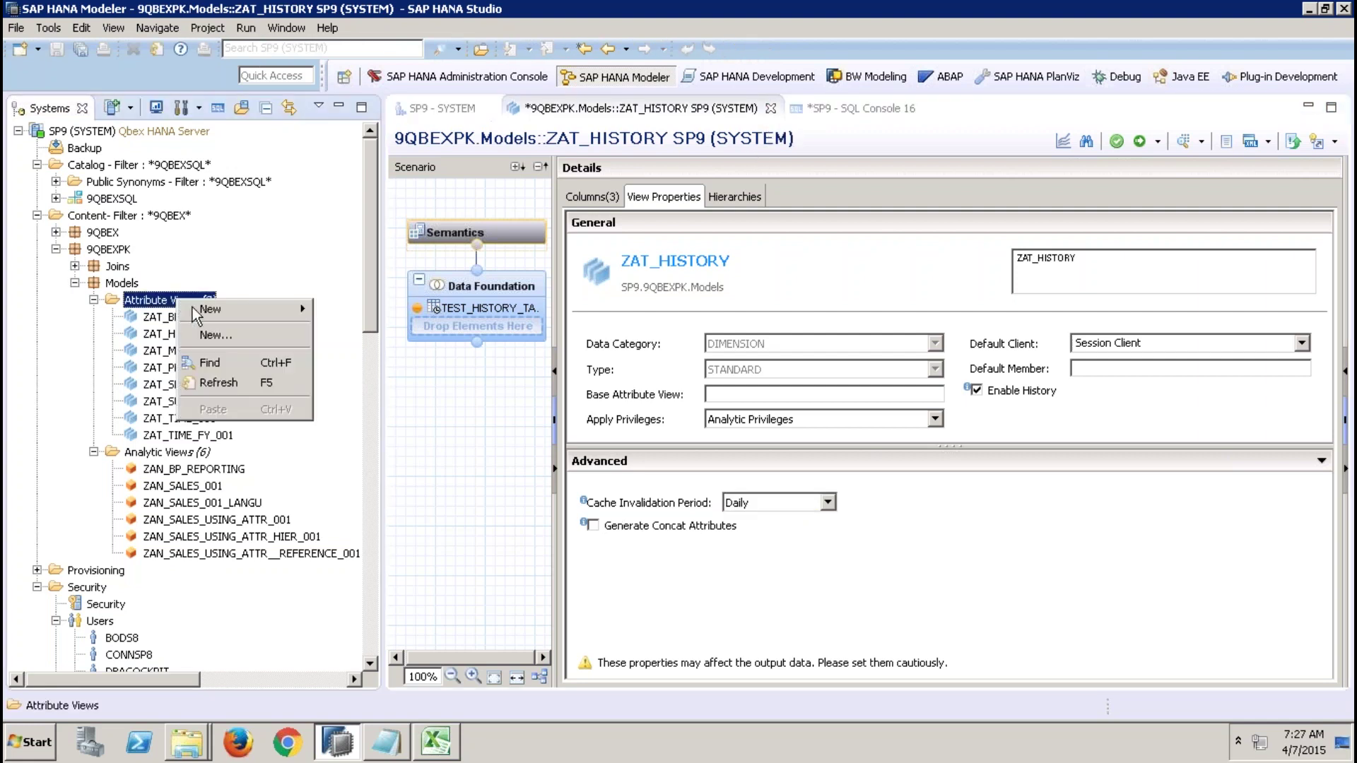
pyautogui.click(219, 334)
pyautogui.write('ZAT_')
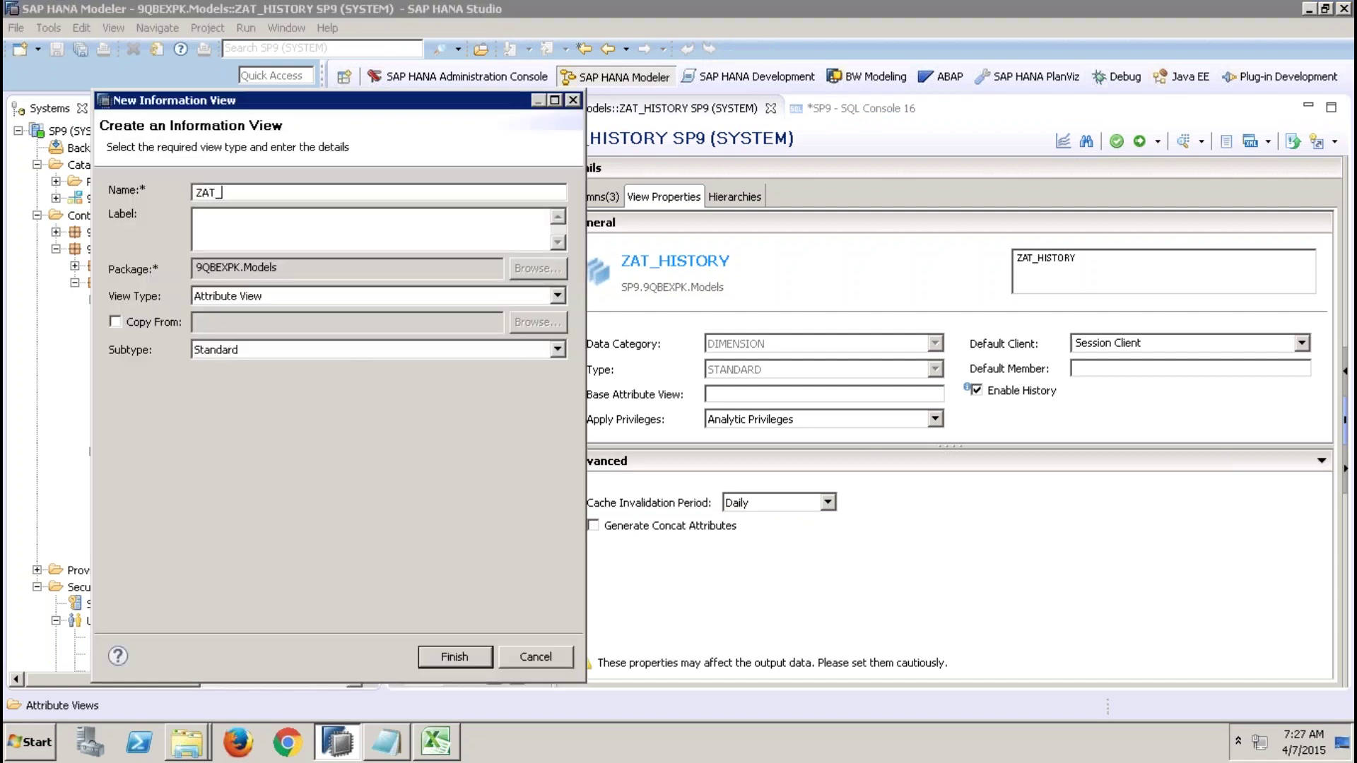
pyautogui.write('MATPLANT')
pyautogui.click(455, 656)
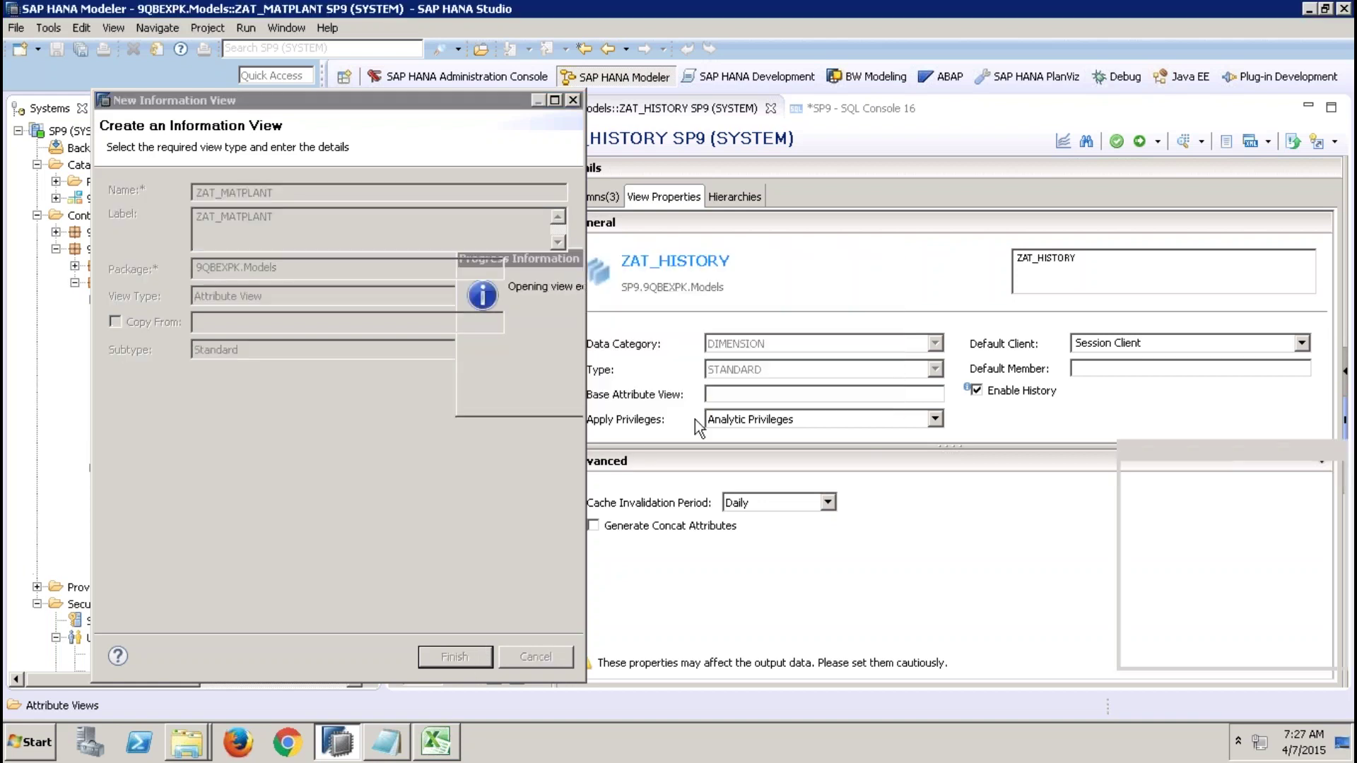
# Add the DEPARTMENT table from the 9QBEXSQL schema to the Data Foundation of ZAT_MATPLANT.
pyautogui.click(56, 198)
pyautogui.moveTo(370, 251); pyautogui.dragTo(367, 337)
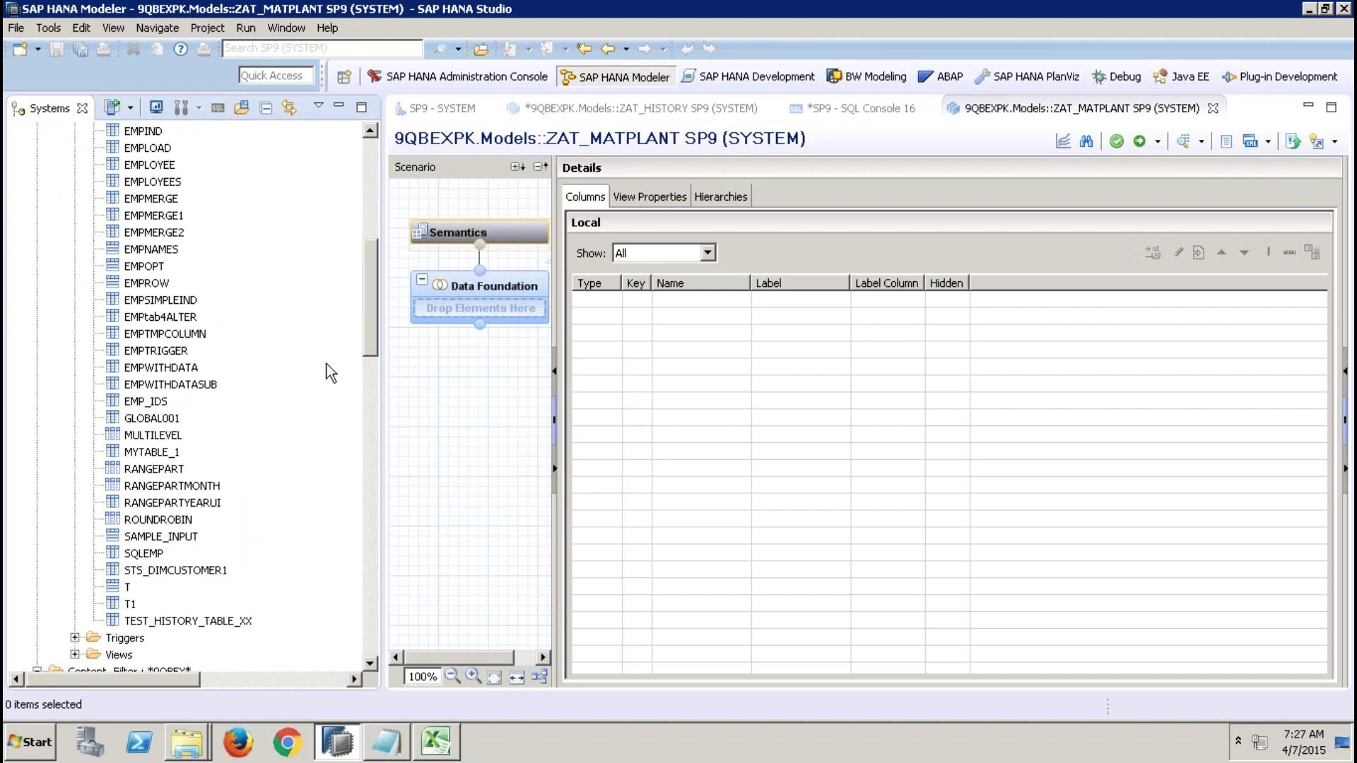
pyautogui.moveTo(369, 325); pyautogui.dragTo(359, 260)
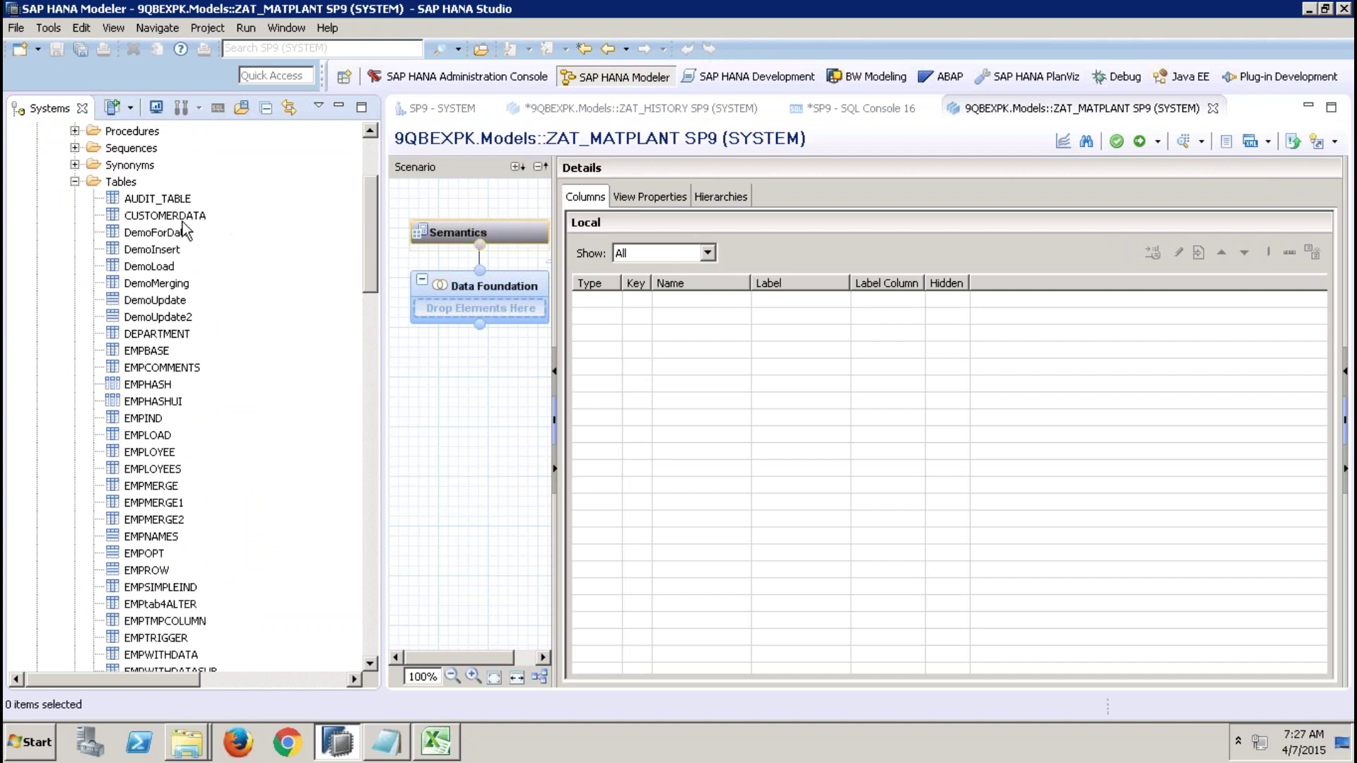
pyautogui.click(123, 183)
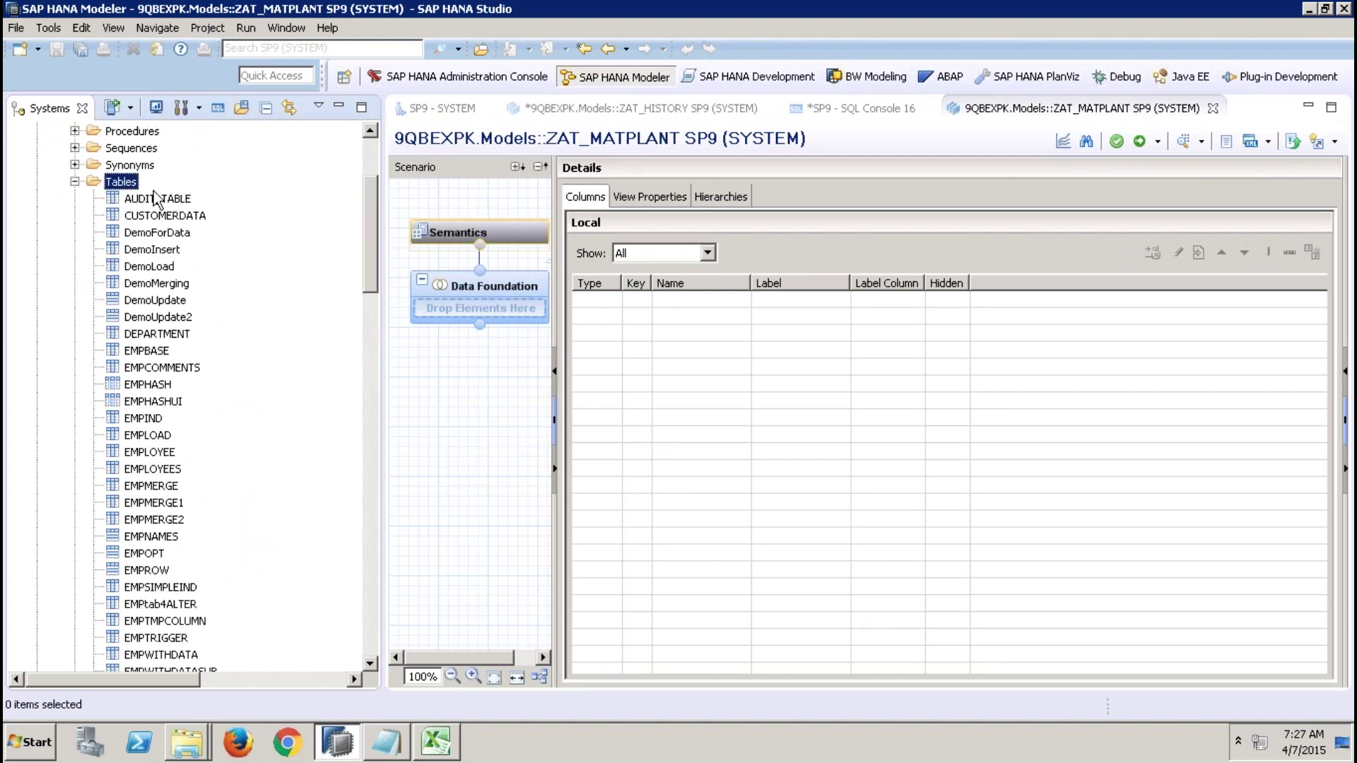
pyautogui.rightClick(126, 185)
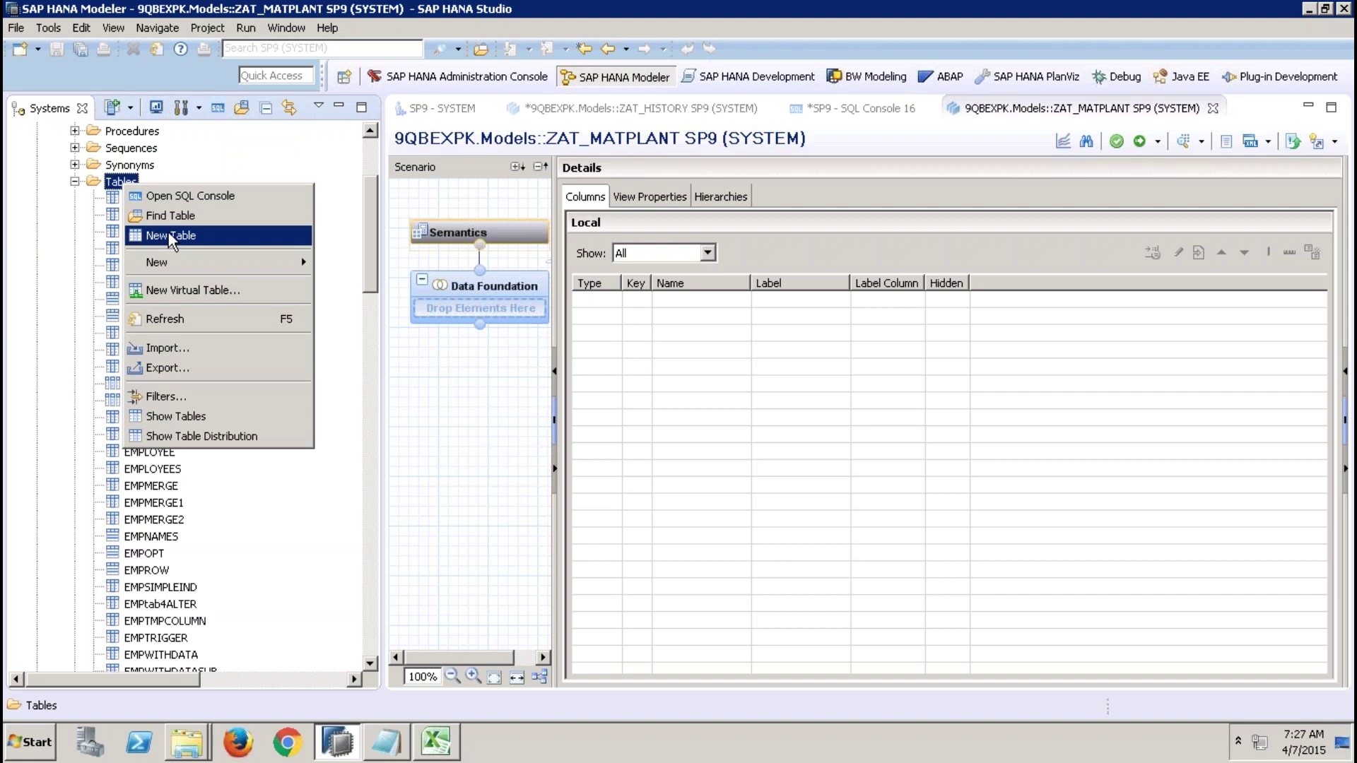
pyautogui.click(279, 569)
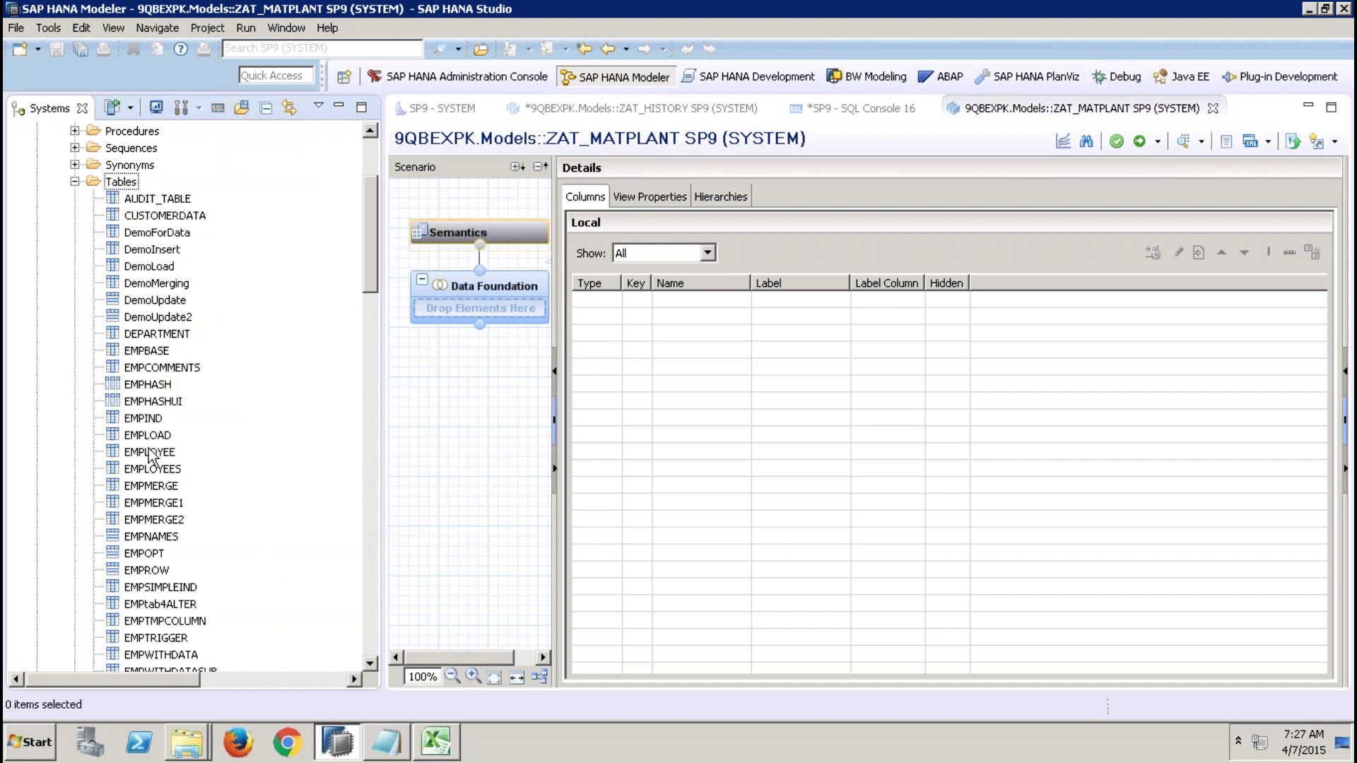
pyautogui.click(515, 302)
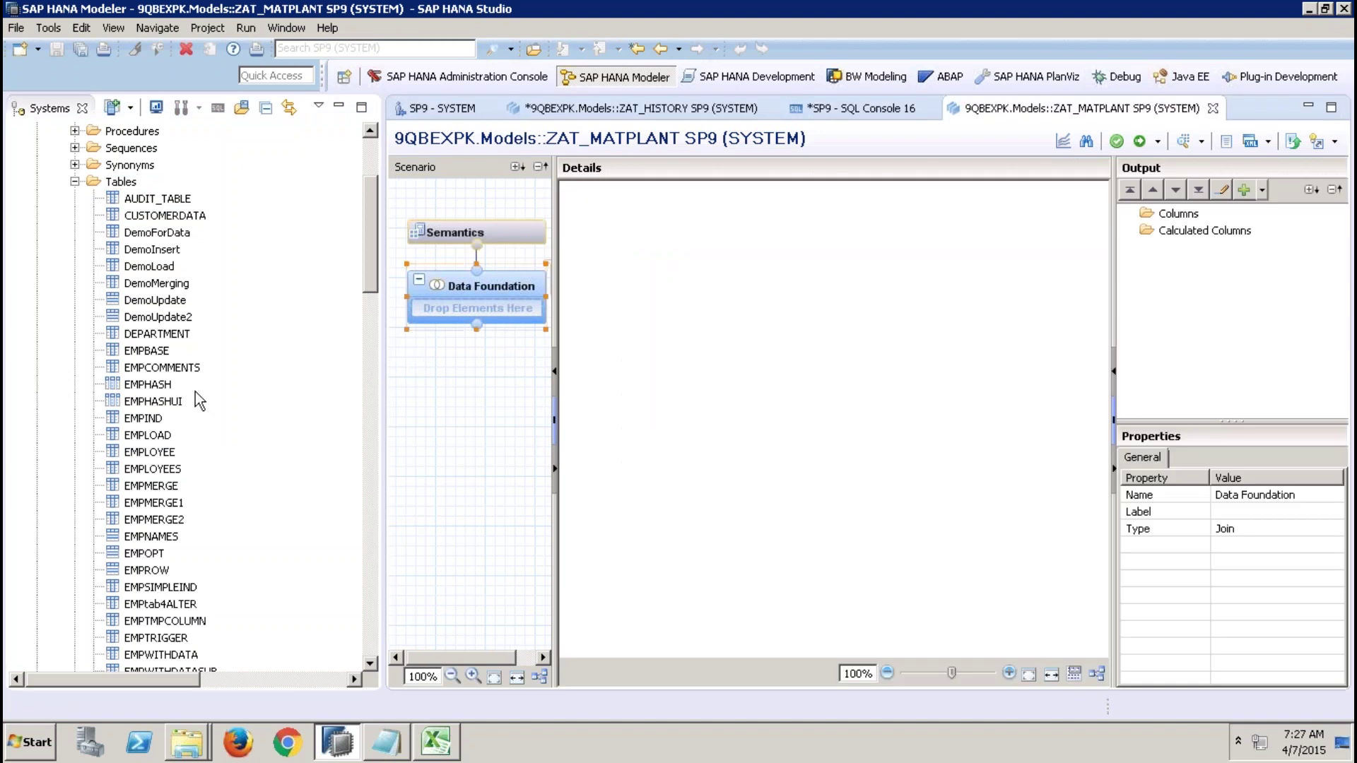
pyautogui.click(164, 386)
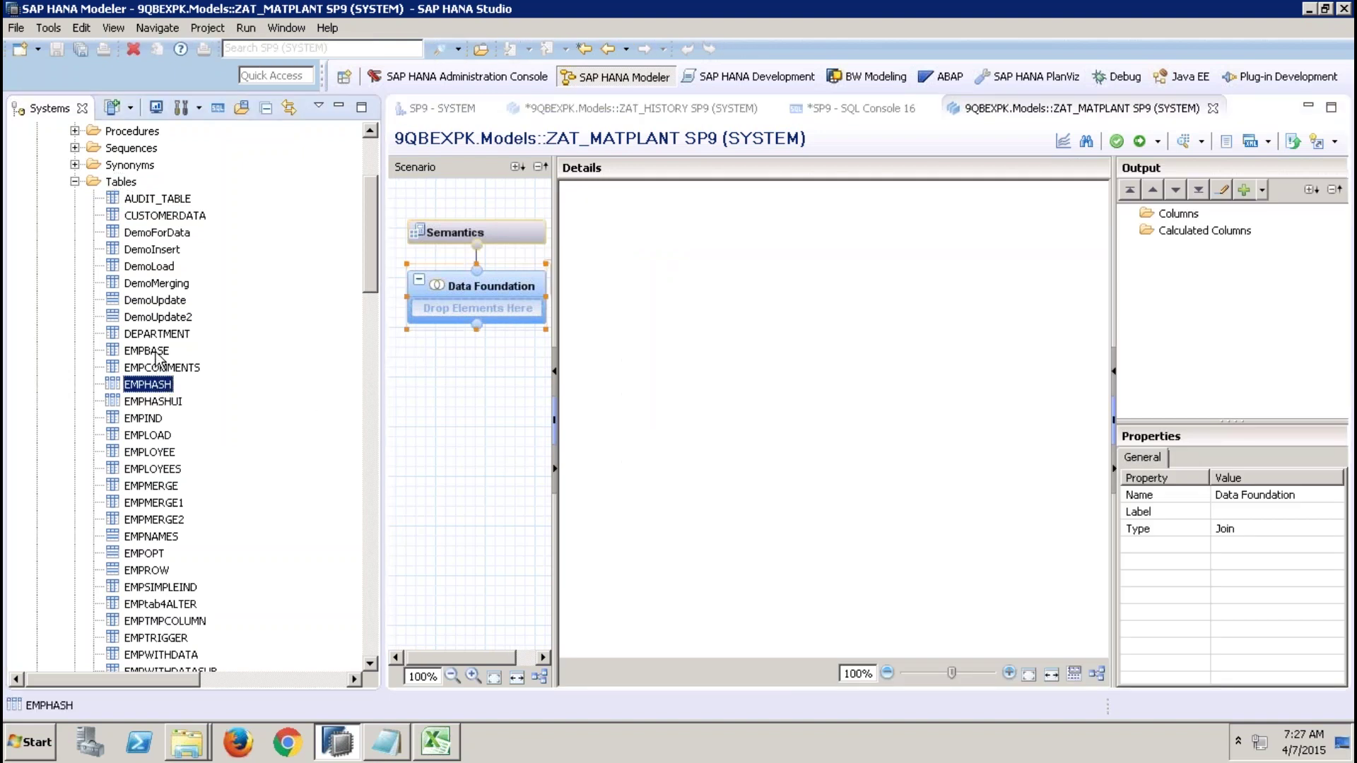
pyautogui.click(156, 351)
pyautogui.click(170, 335)
pyautogui.moveTo(172, 339); pyautogui.dragTo(448, 315)
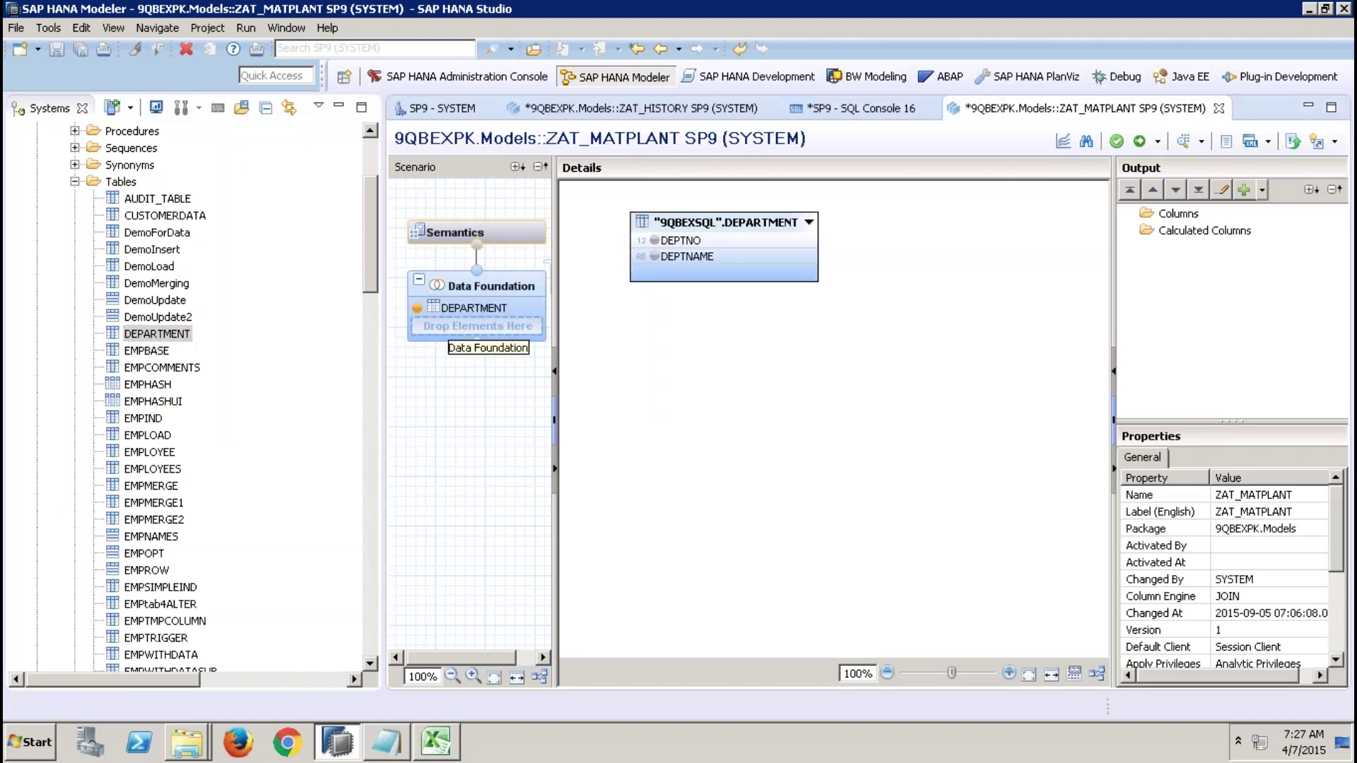
# Add DEPTNO and DEPTNAME of the DEPARTMENT table to the output and mark both as key attributes in the semantics.
pyautogui.click(655, 241)
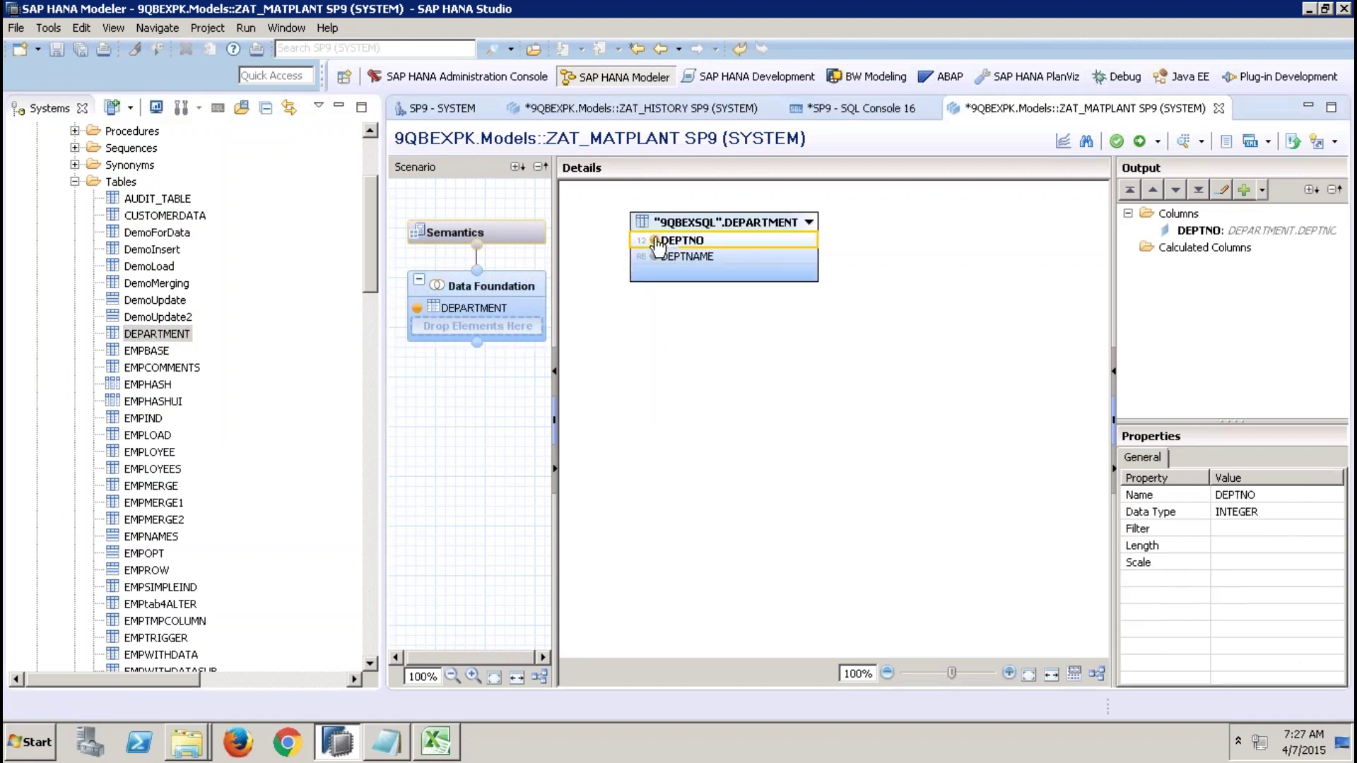
pyautogui.click(655, 256)
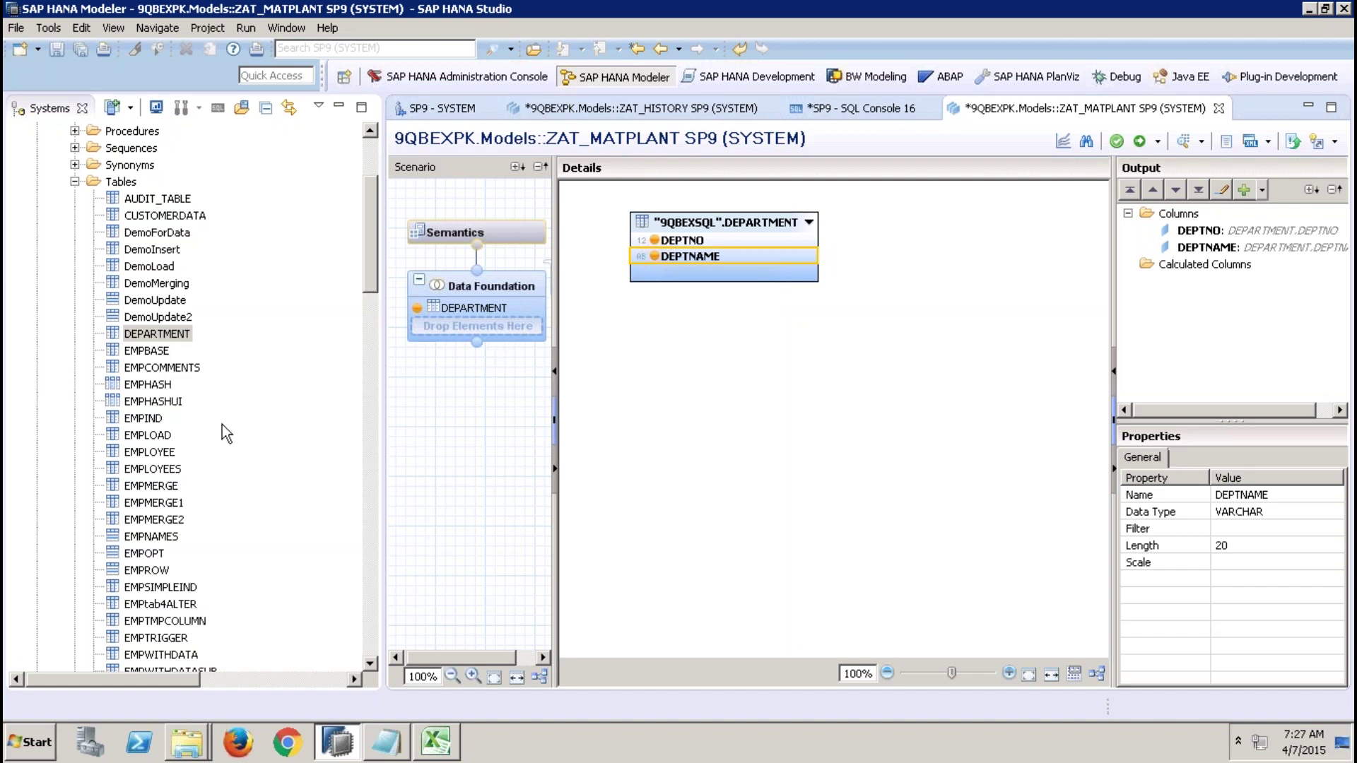
pyautogui.click(519, 232)
pyautogui.click(636, 299)
pyautogui.click(636, 315)
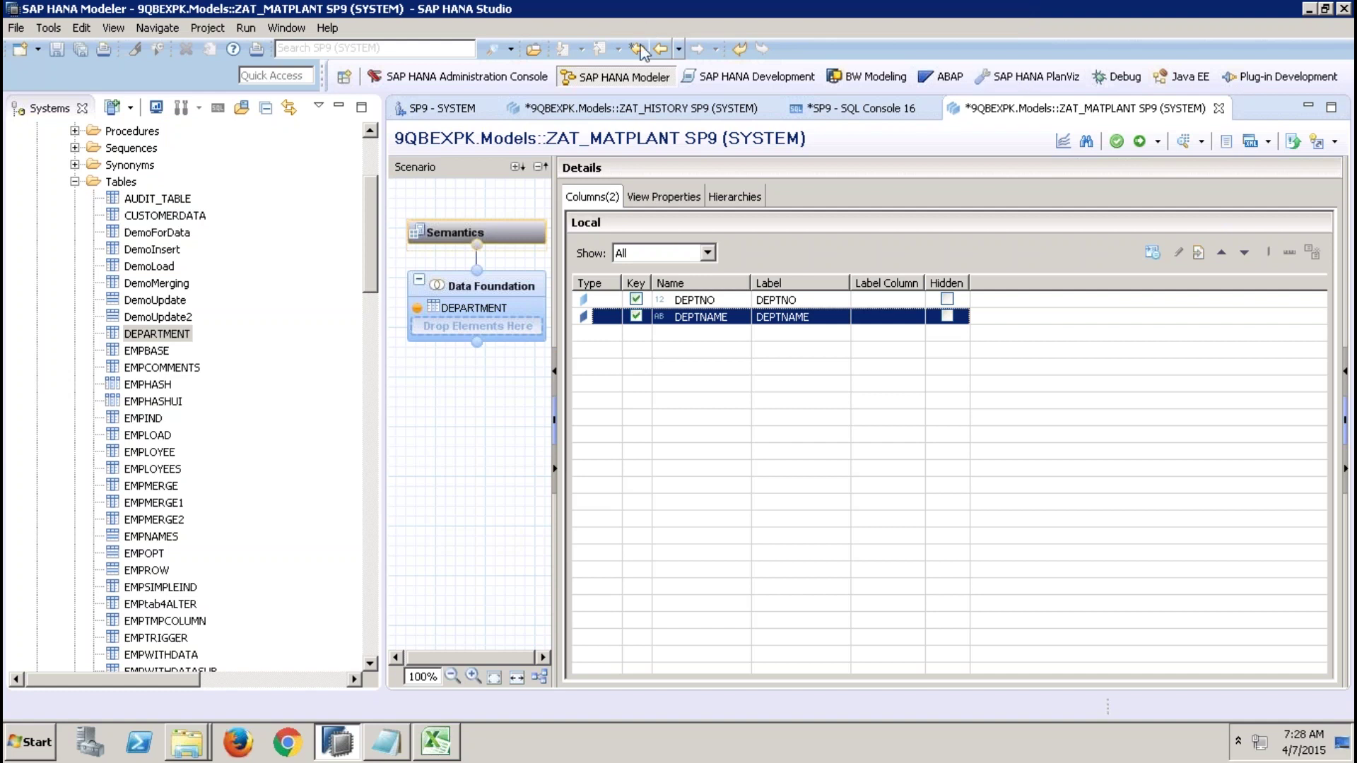
pyautogui.click(702, 302)
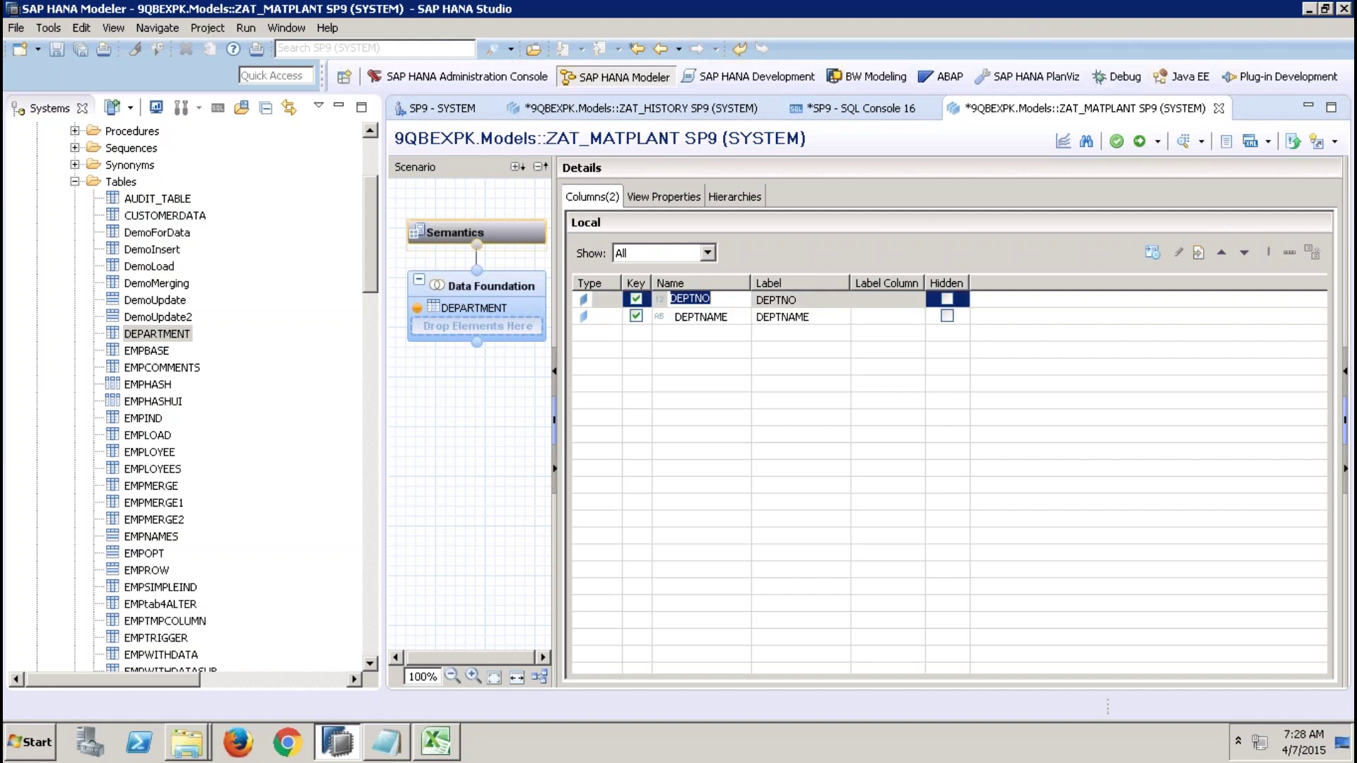
pyautogui.click(696, 316)
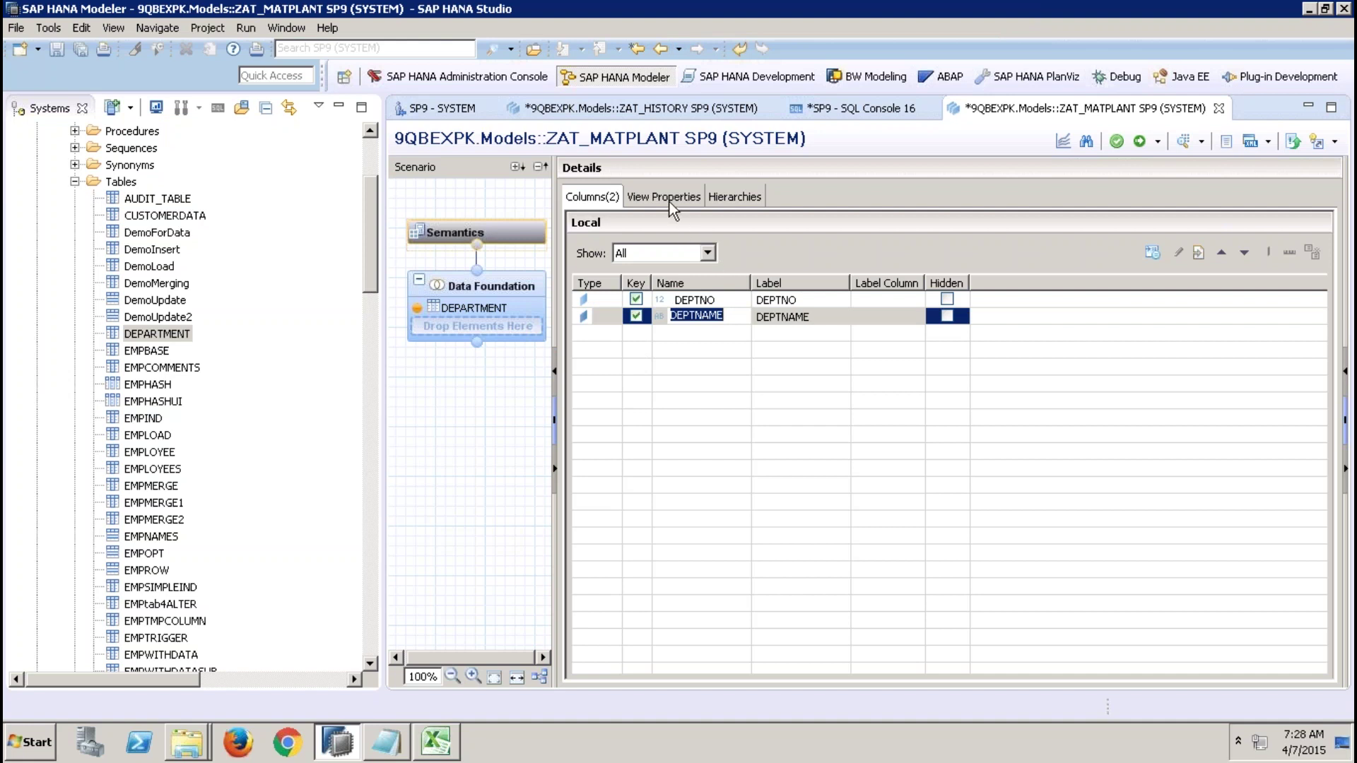
pyautogui.click(701, 301)
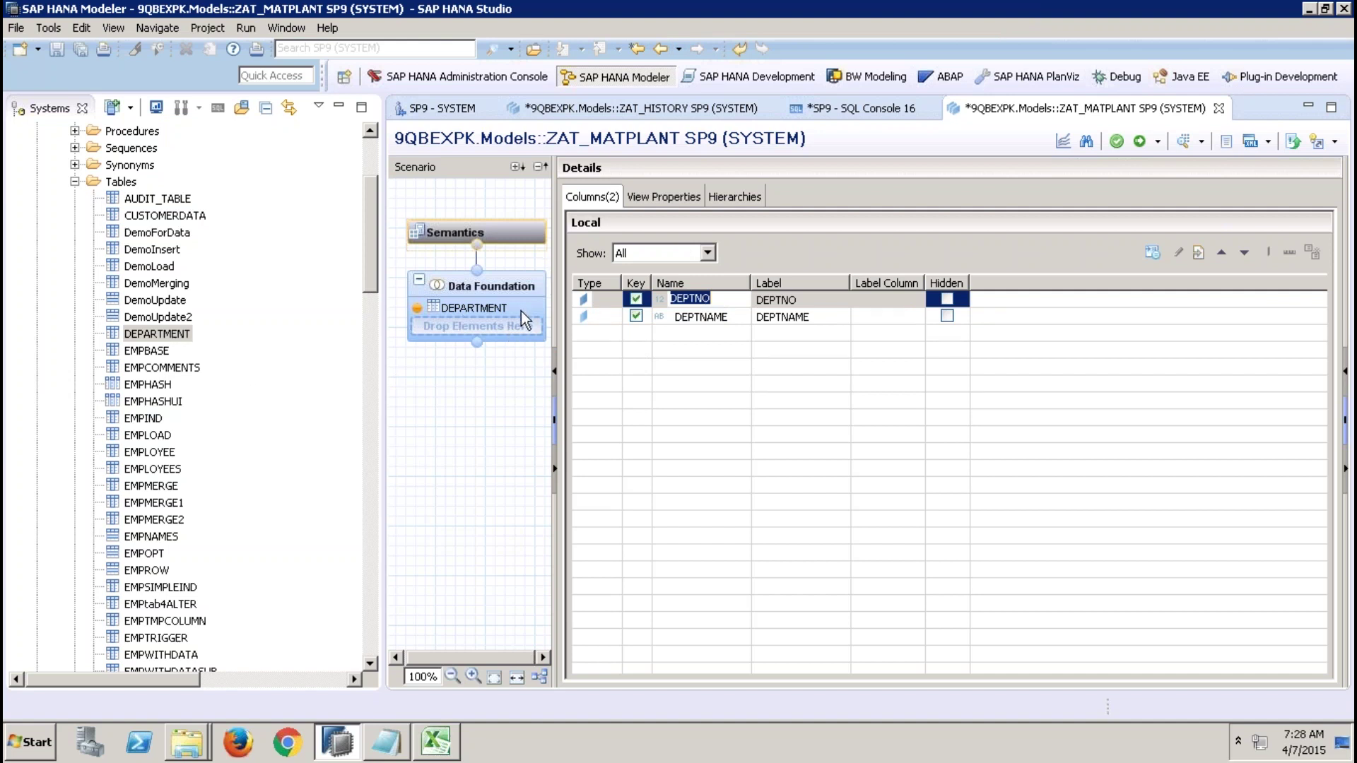
# Add the EMPLOYEE table from the 9QBEXSQL schema to the Data Foundation alongside DEPARTMENT.
pyautogui.click(513, 291)
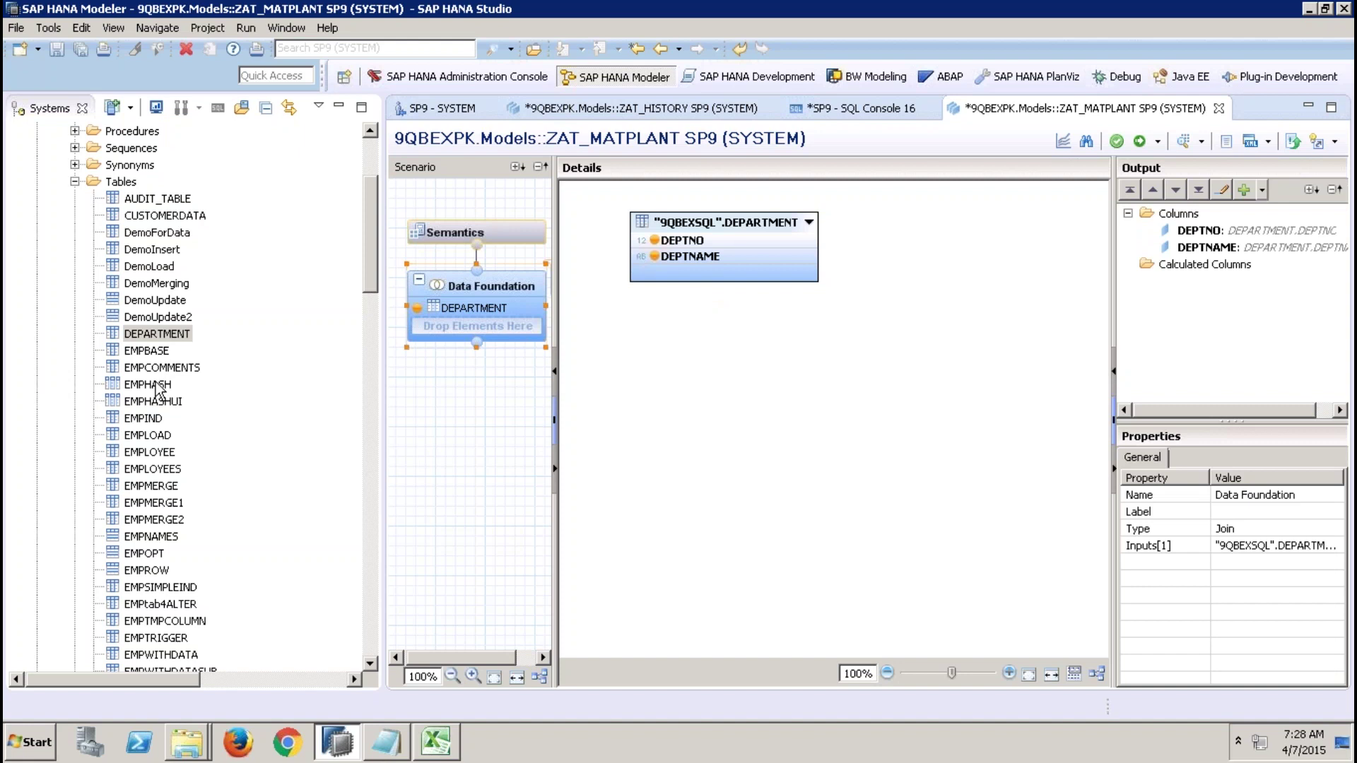
pyautogui.click(158, 455)
pyautogui.moveTo(159, 461); pyautogui.dragTo(478, 326)
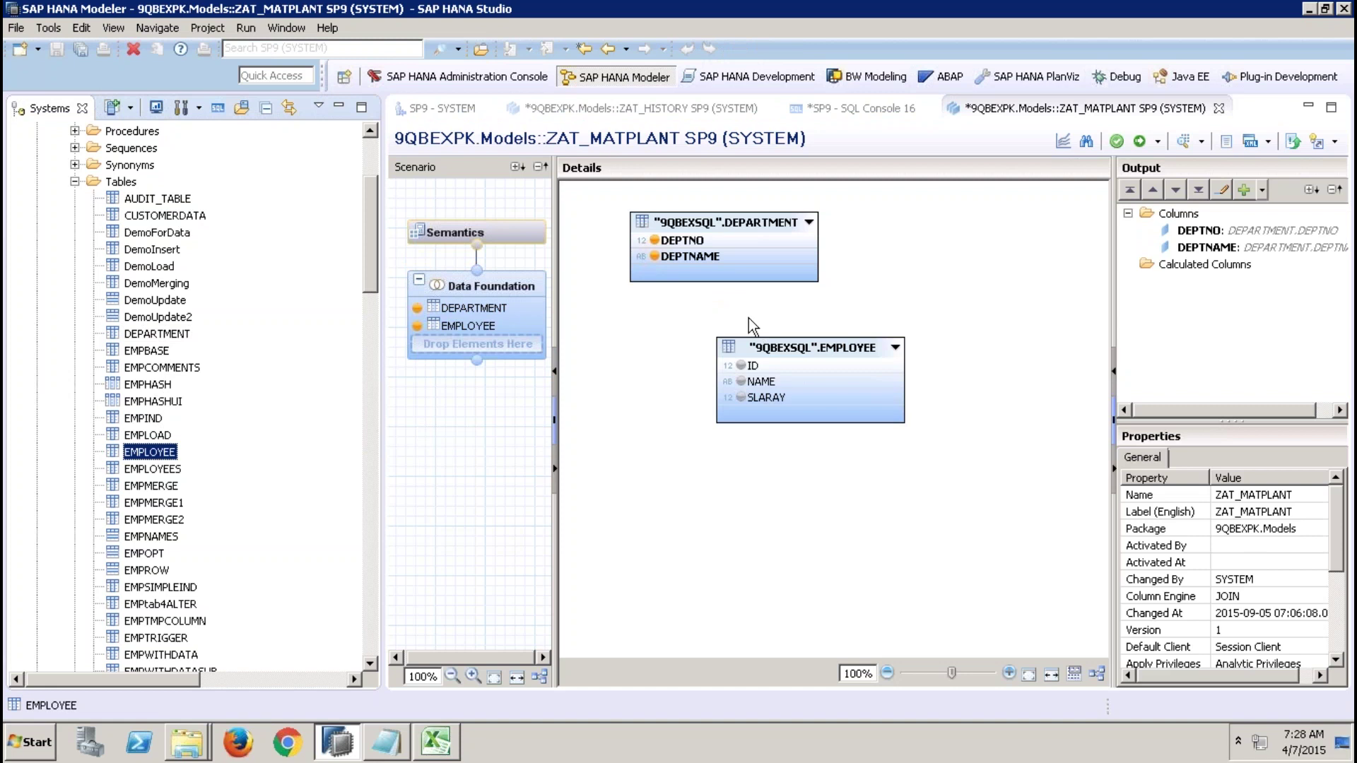
# Join DEPARTMENT to EMPLOYEE by linking DEPTNO to ID and DEPTNAME to NAME.
pyautogui.moveTo(685, 241); pyautogui.dragTo(722, 365)
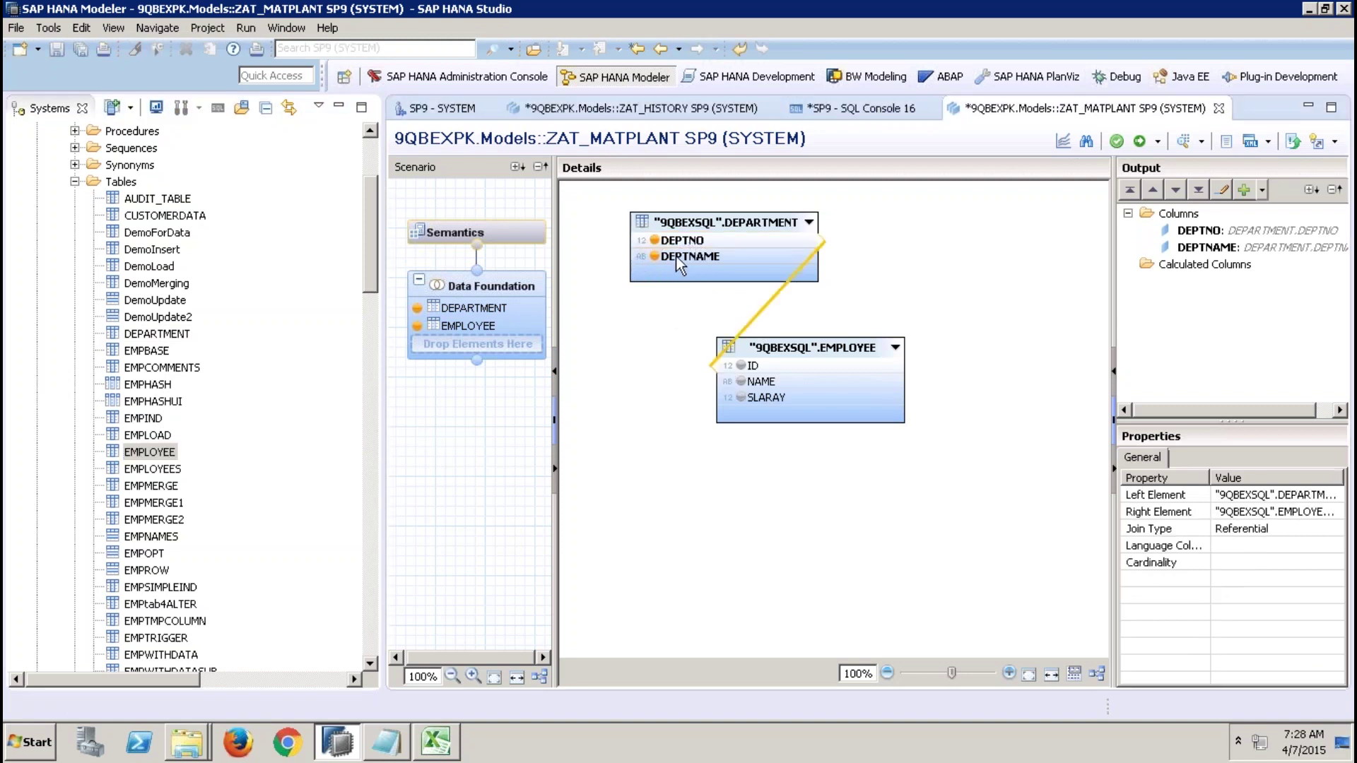
pyautogui.moveTo(675, 255); pyautogui.dragTo(722, 382)
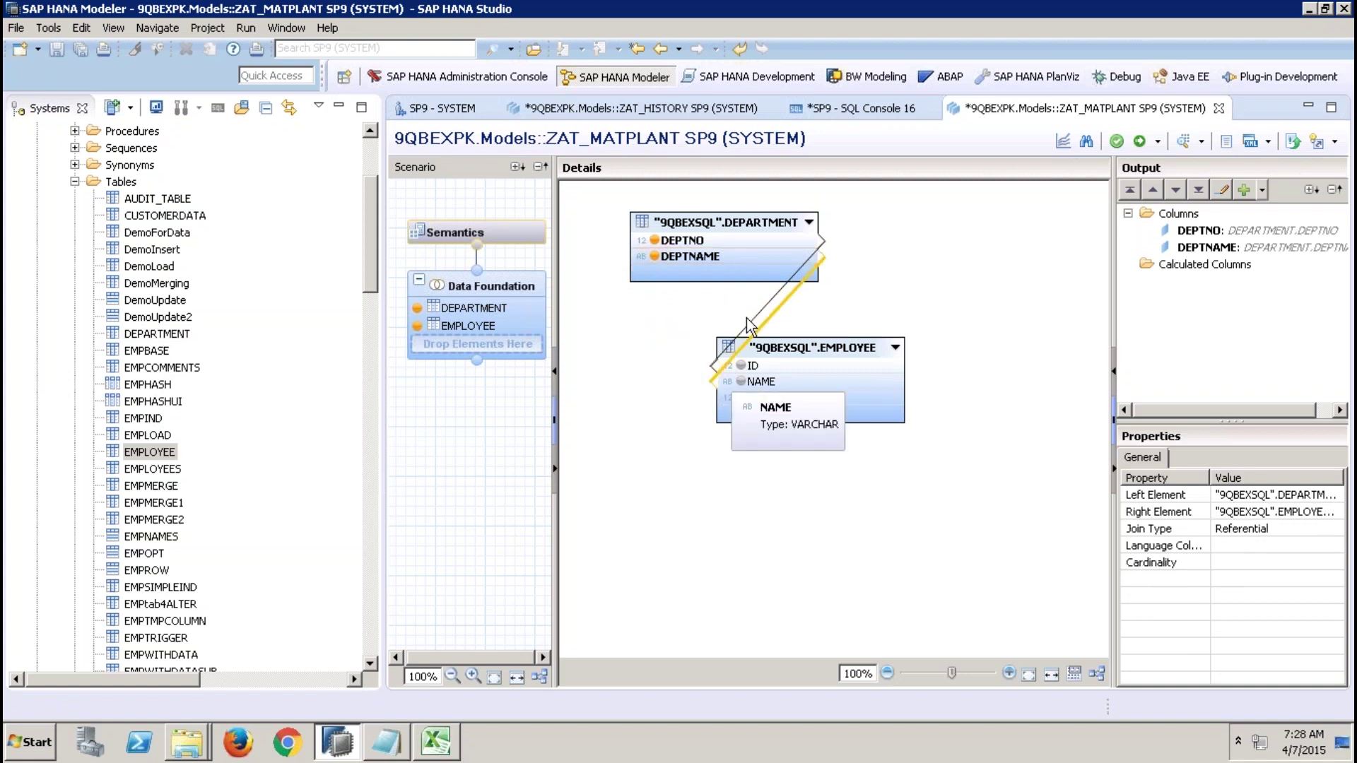
pyautogui.click(765, 305)
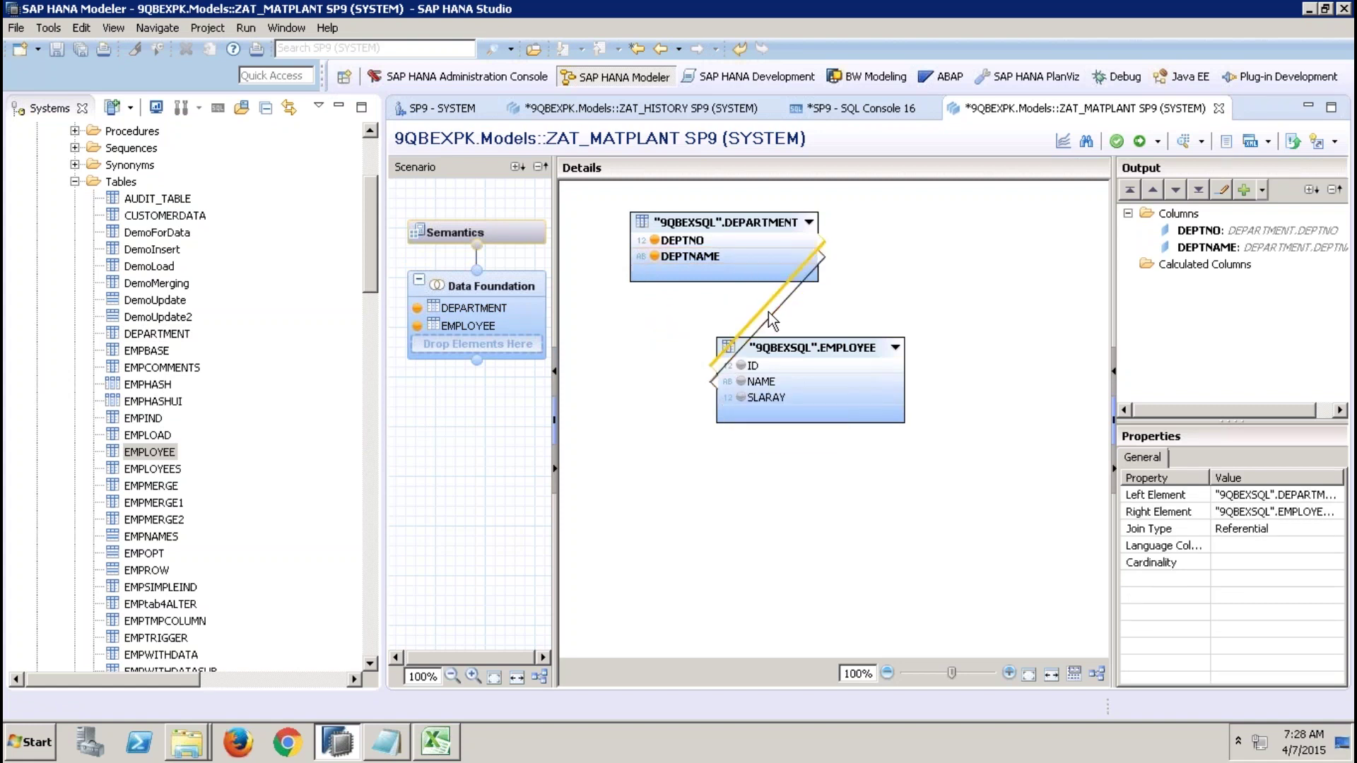
pyautogui.click(976, 287)
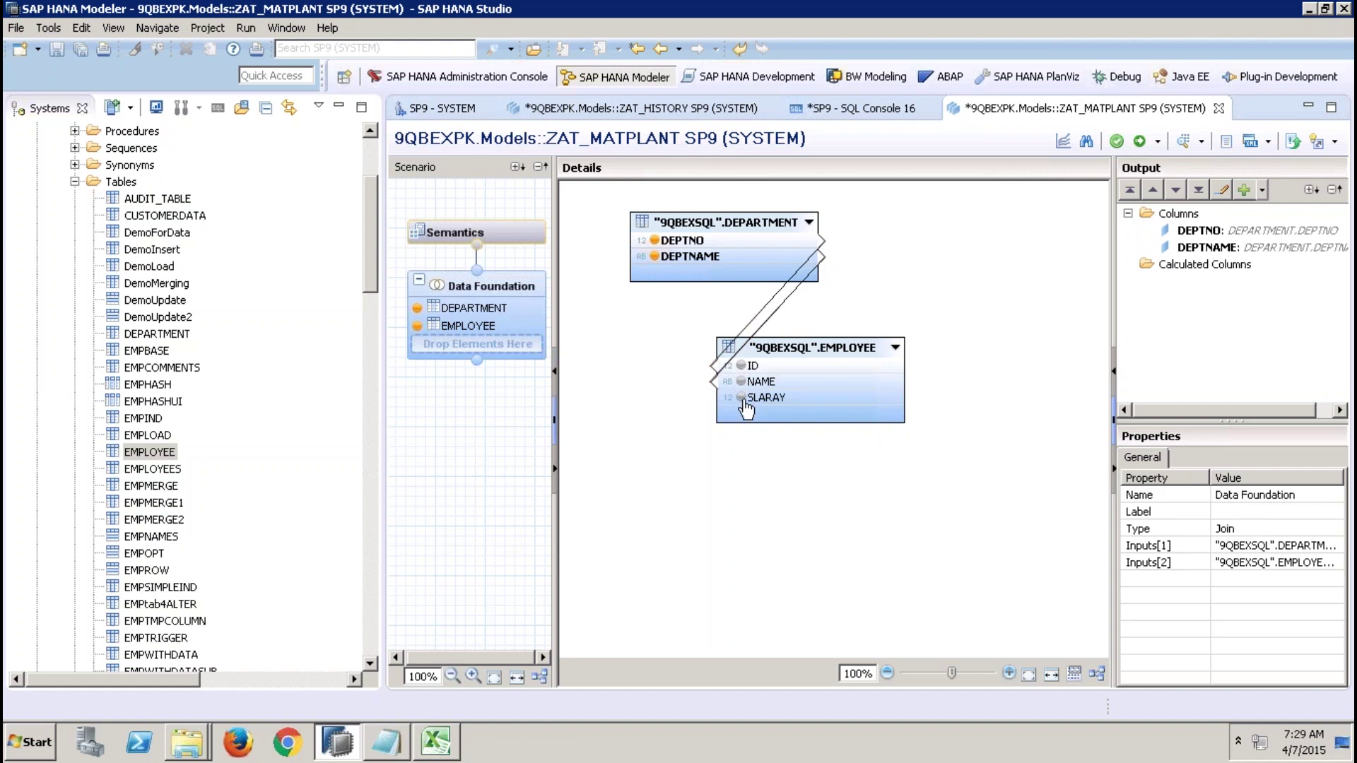
# Add SLARAY of the EMPLOYEE table to the output and enable Generate Concat Attributes for ZAT_MATPLANT.
pyautogui.click(740, 398)
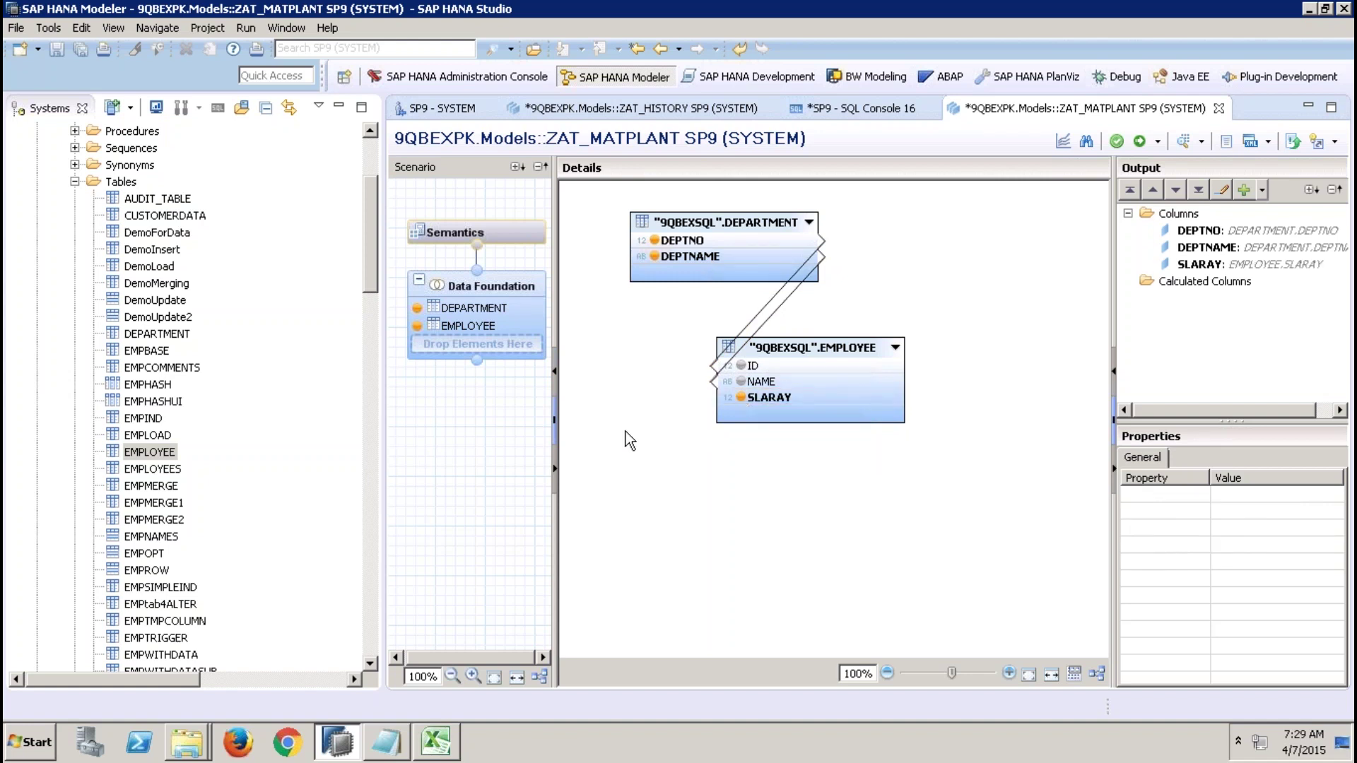
pyautogui.click(523, 239)
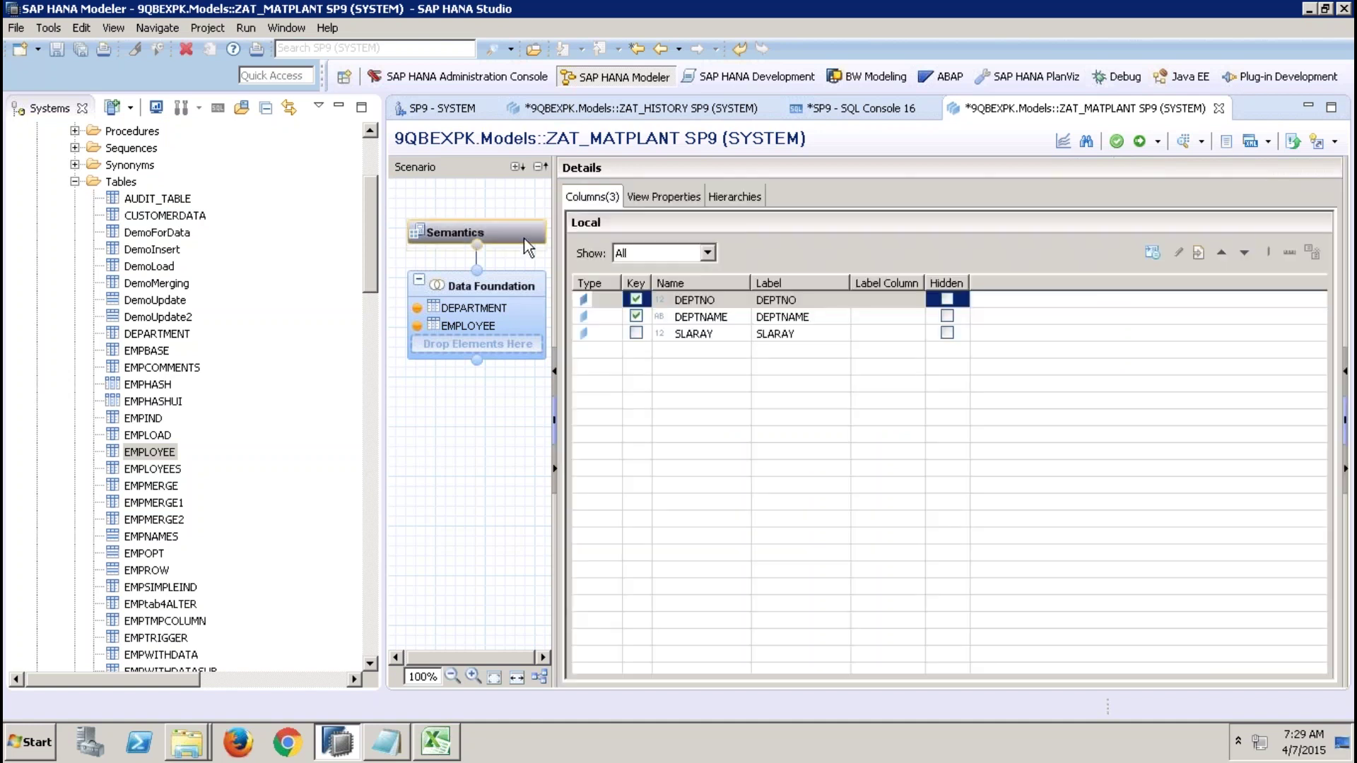
pyautogui.click(651, 196)
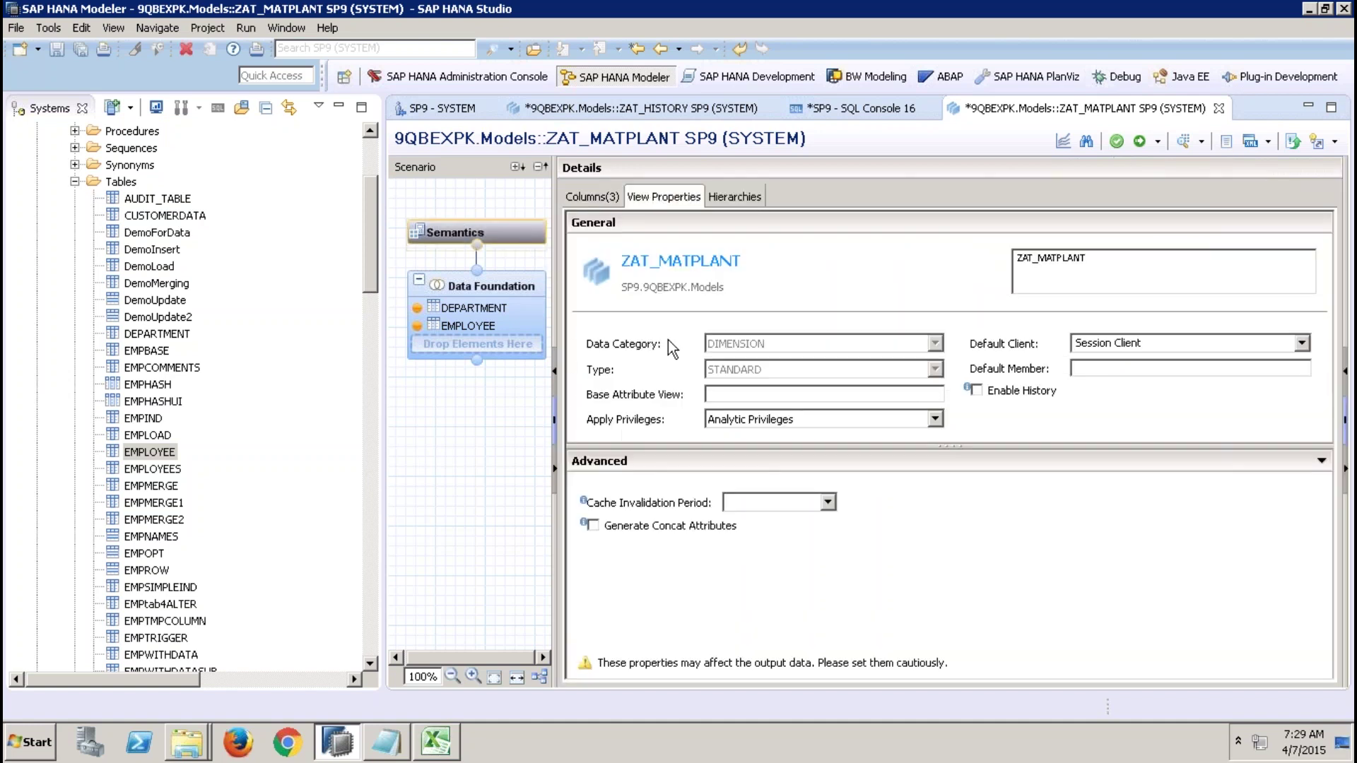
pyautogui.click(615, 527)
# Examine the joined columns DEPTNO and DEPTNAME of DEPARTMENT and ID and NAME of EMPLOYEE in the Data Foundation.
pyautogui.click(520, 274)
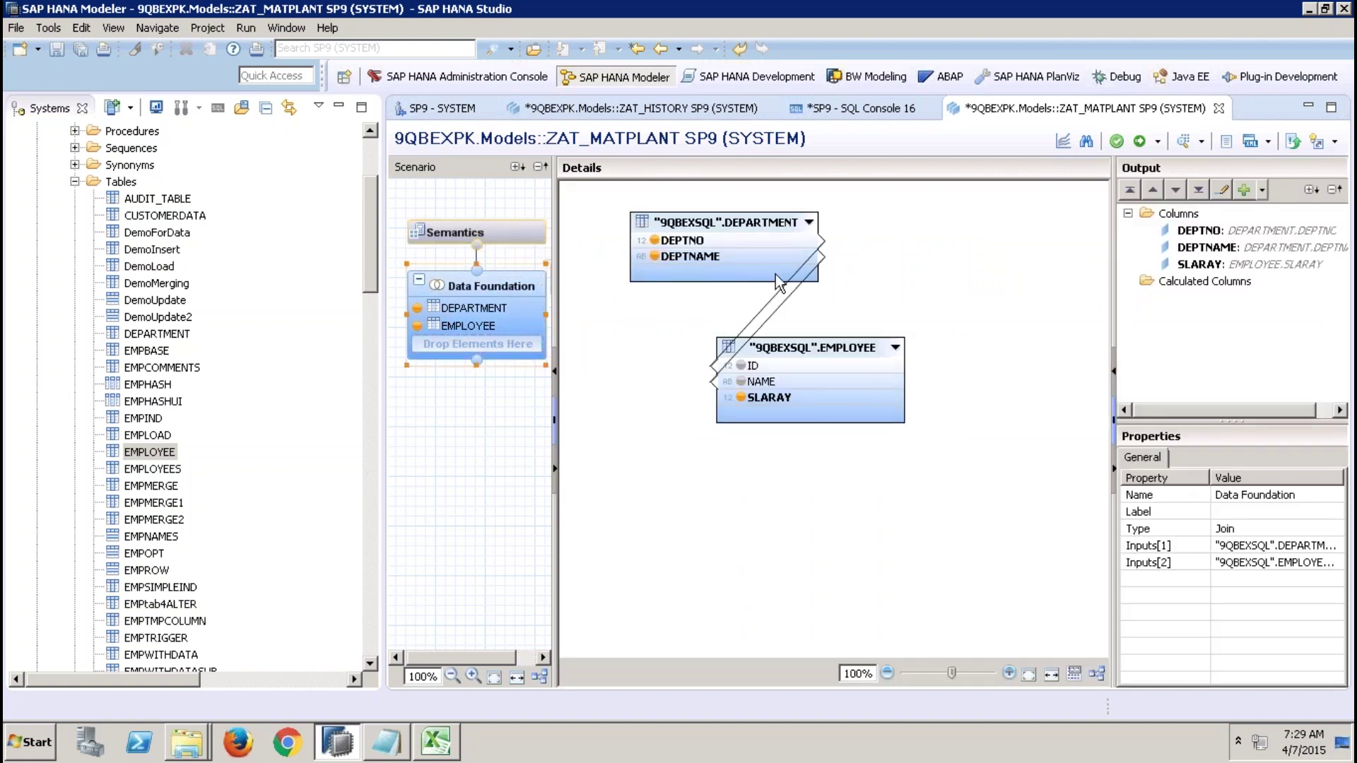
pyautogui.click(687, 243)
pyautogui.click(686, 255)
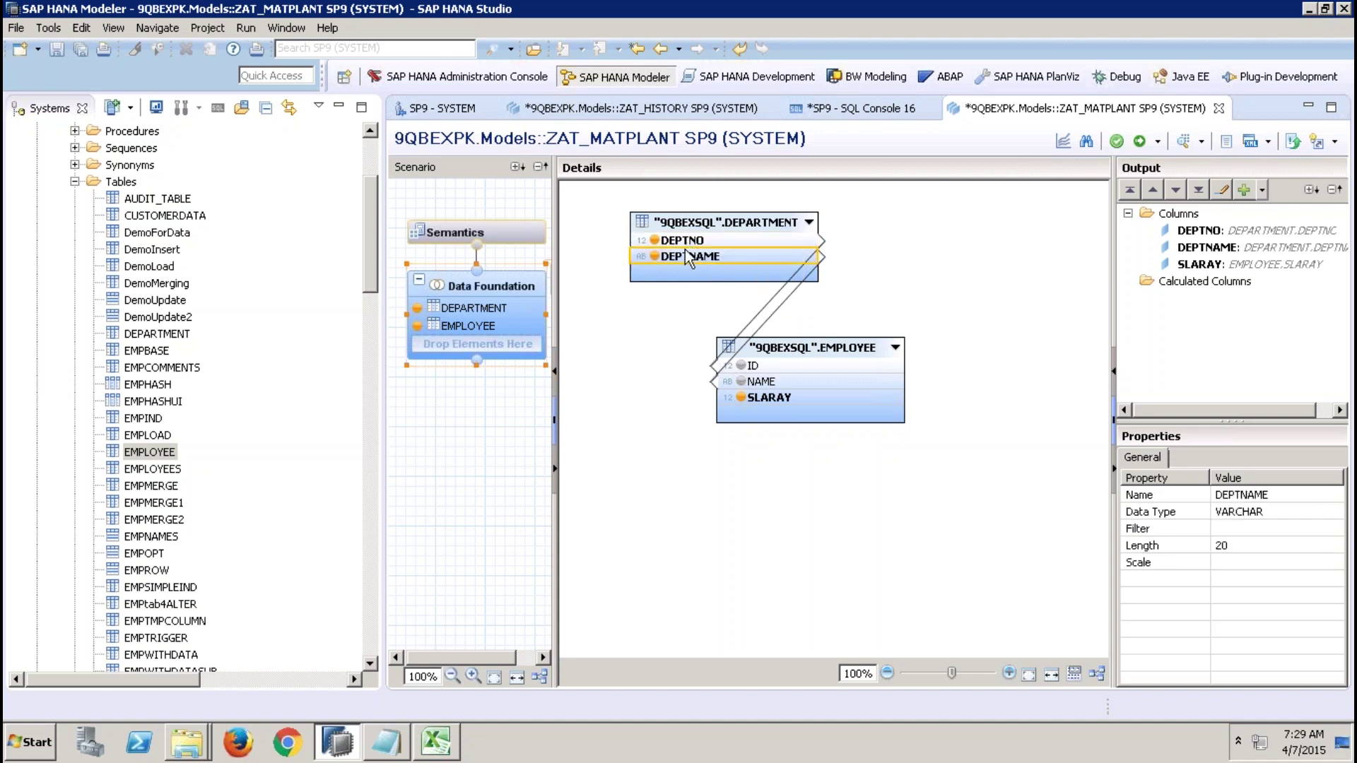
pyautogui.click(695, 223)
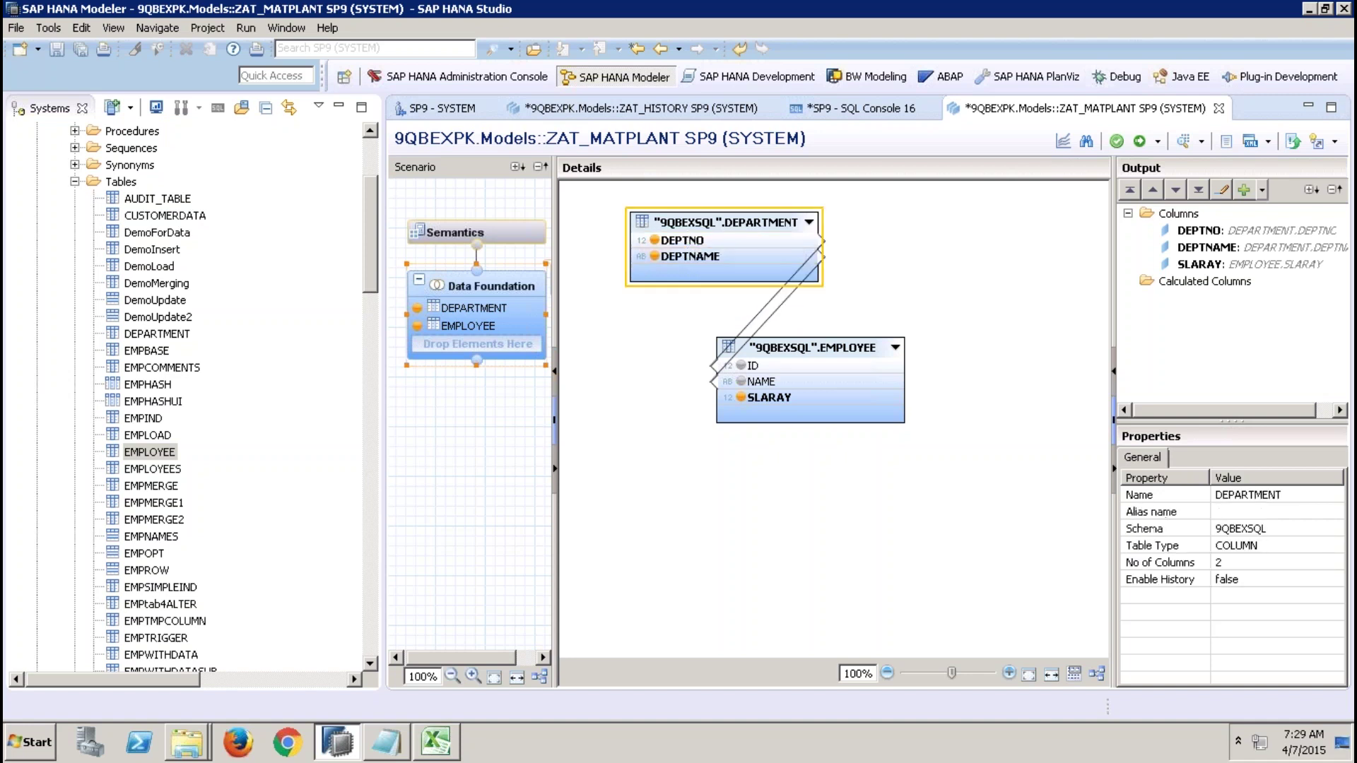
pyautogui.click(690, 243)
pyautogui.click(691, 258)
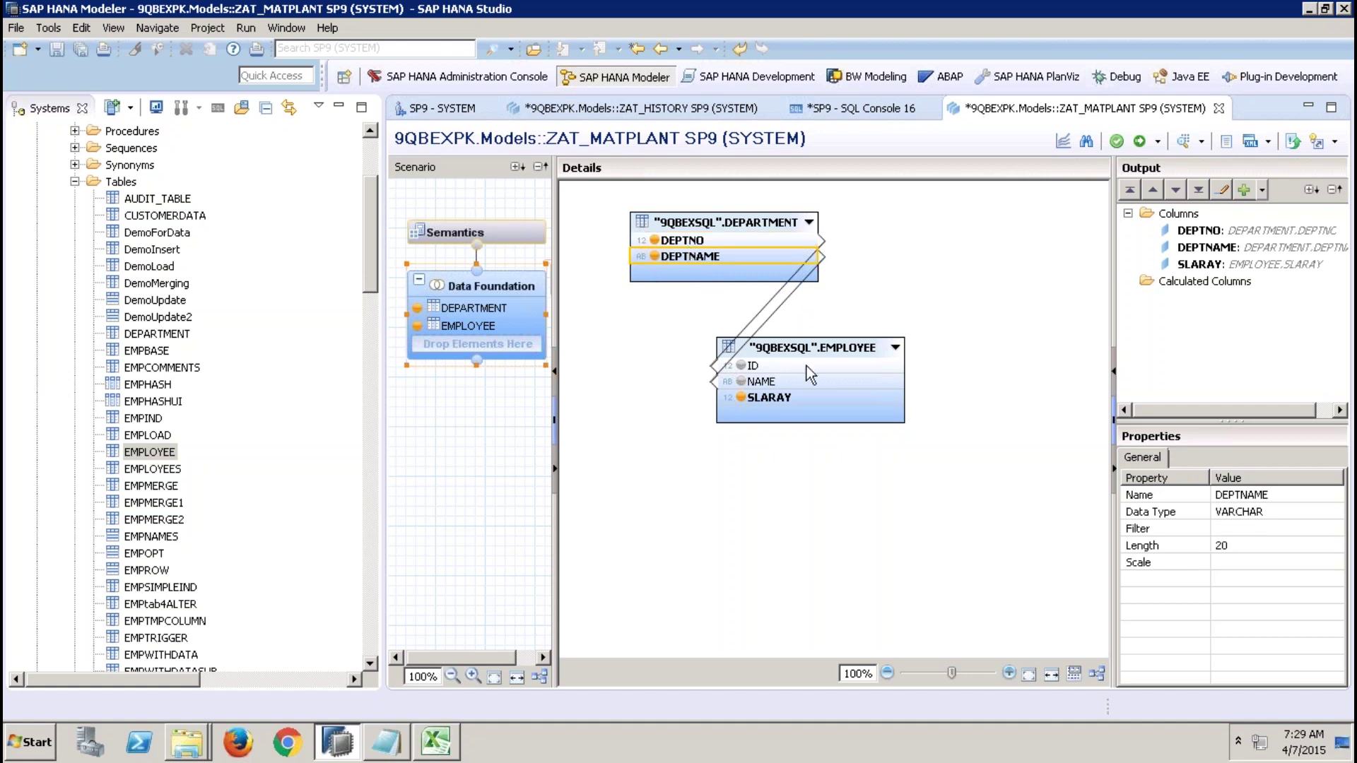
pyautogui.click(760, 416)
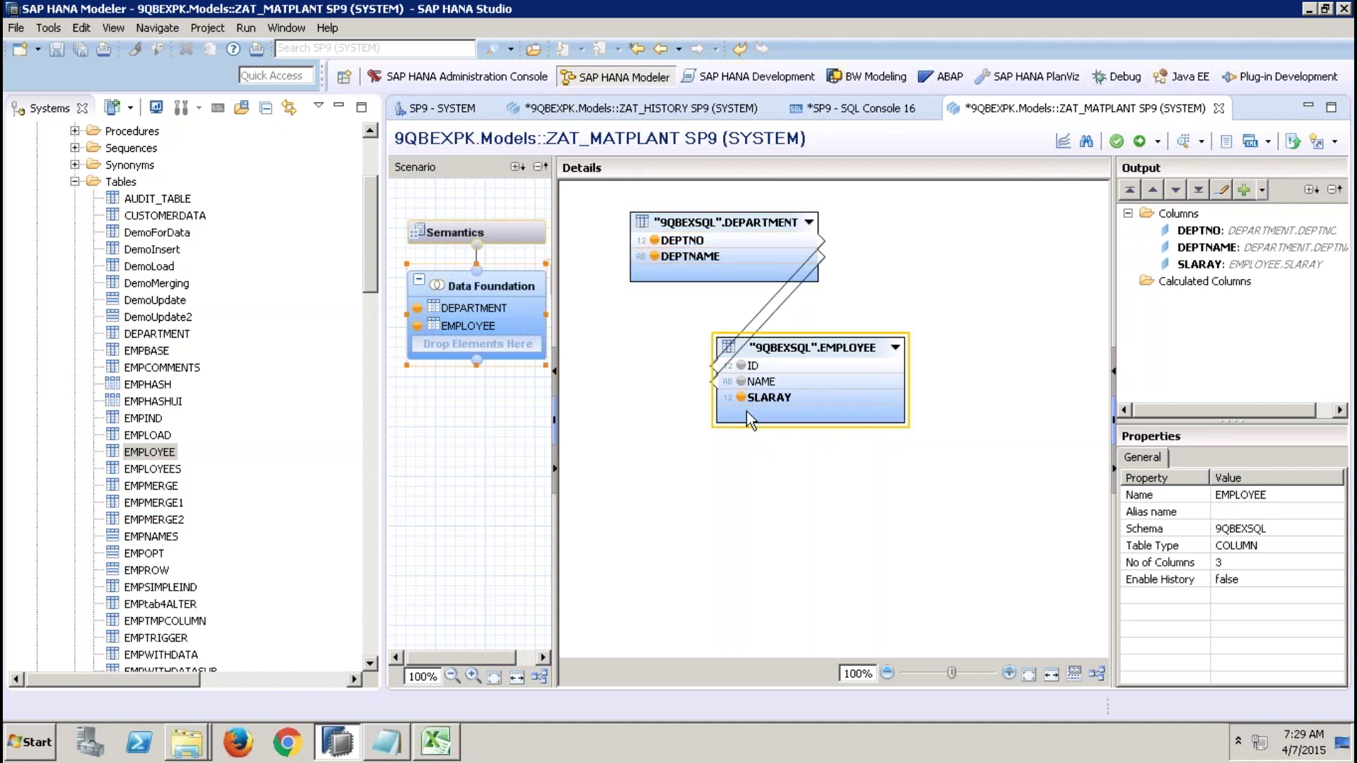
pyautogui.click(772, 369)
pyautogui.click(773, 385)
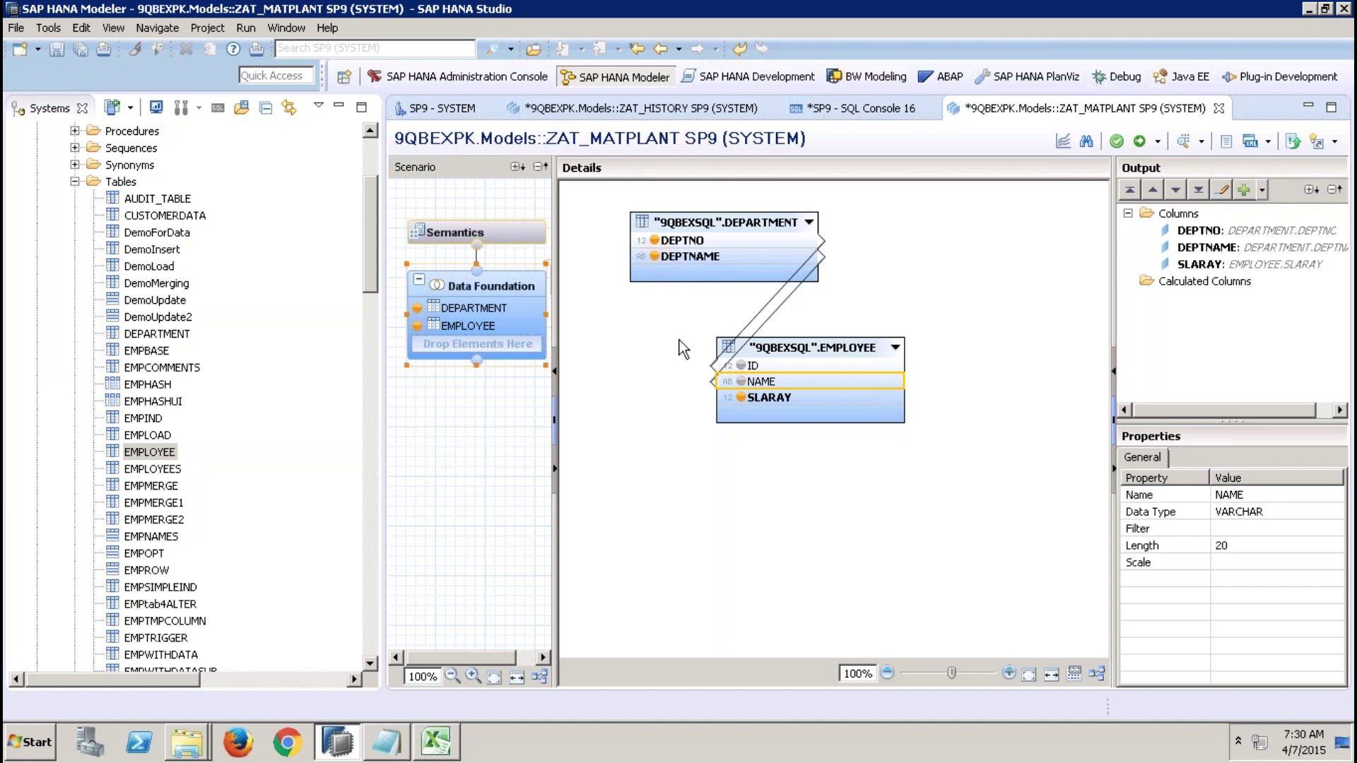
# Reopen the view properties of ZAT_MATPLANT and briefly consult the attribute view properties slide in PowerPoint.
pyautogui.click(525, 235)
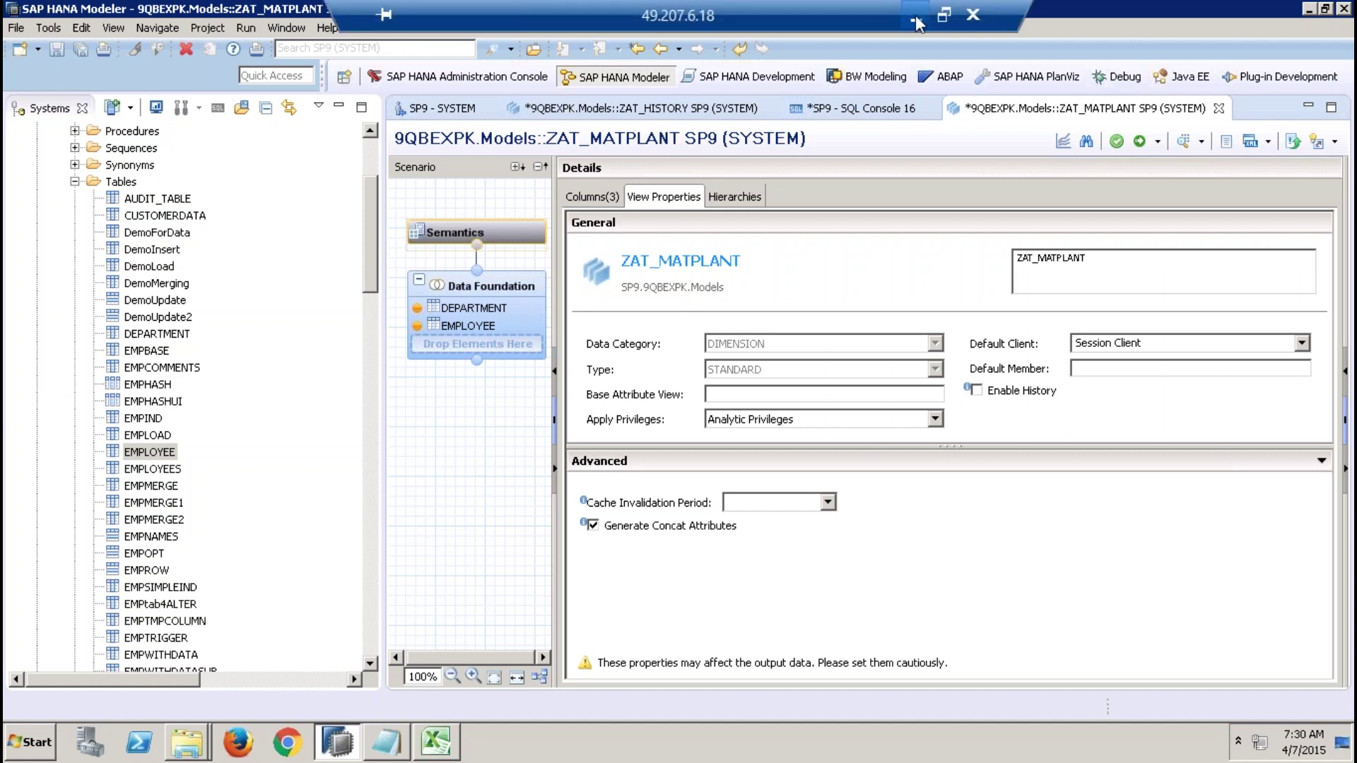
pyautogui.click(916, 18)
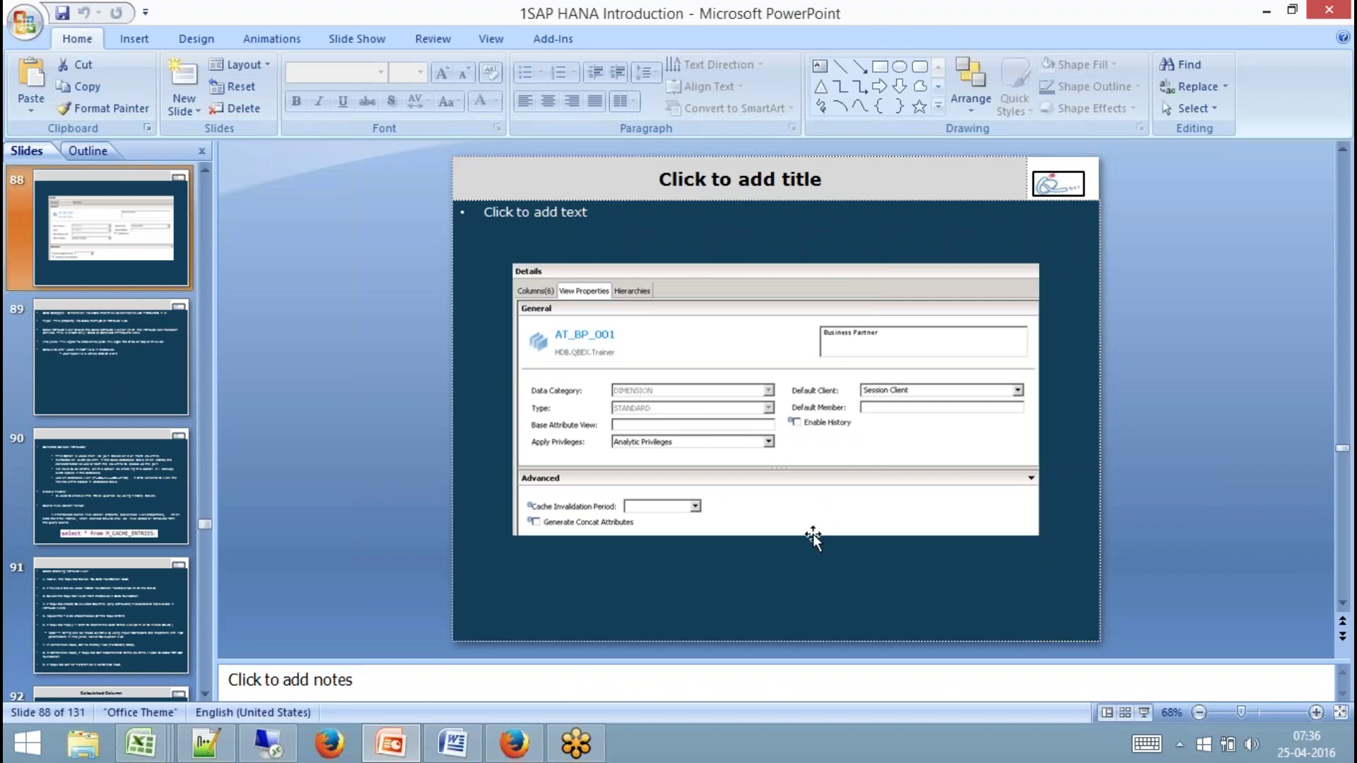
pyautogui.moveTo(272, 753)
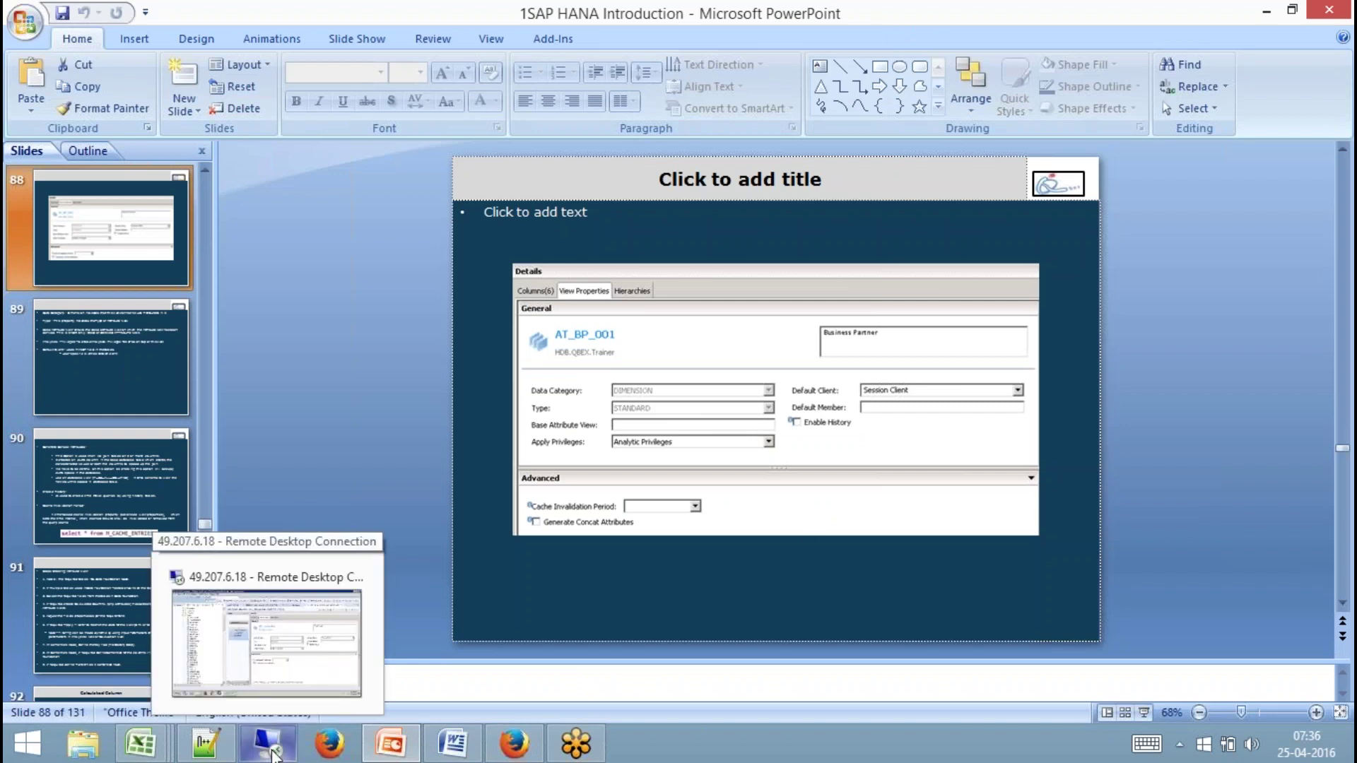
pyautogui.click(273, 753)
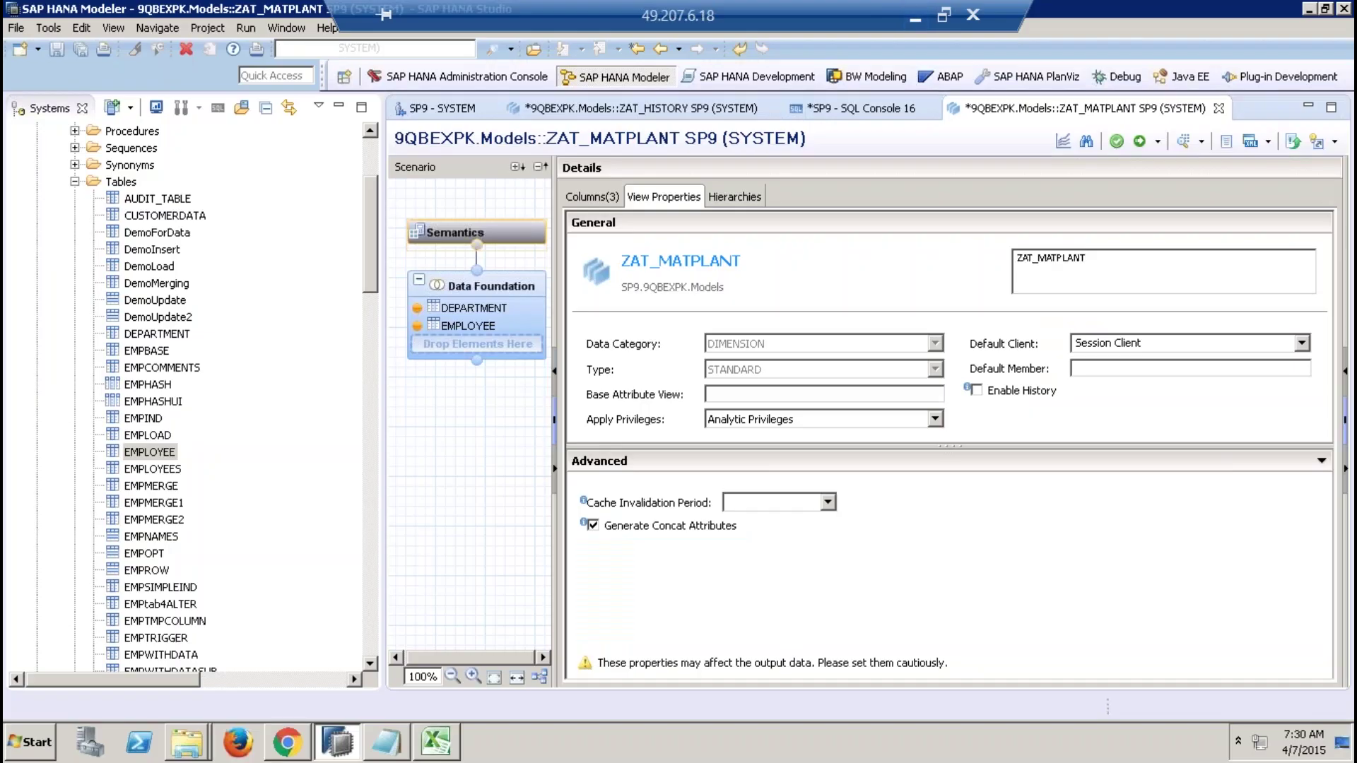
# Switch Apply Privileges of ZAT_MATPLANT to SQL Analytic Privileges and back to Analytic Privileges.
pyautogui.click(935, 419)
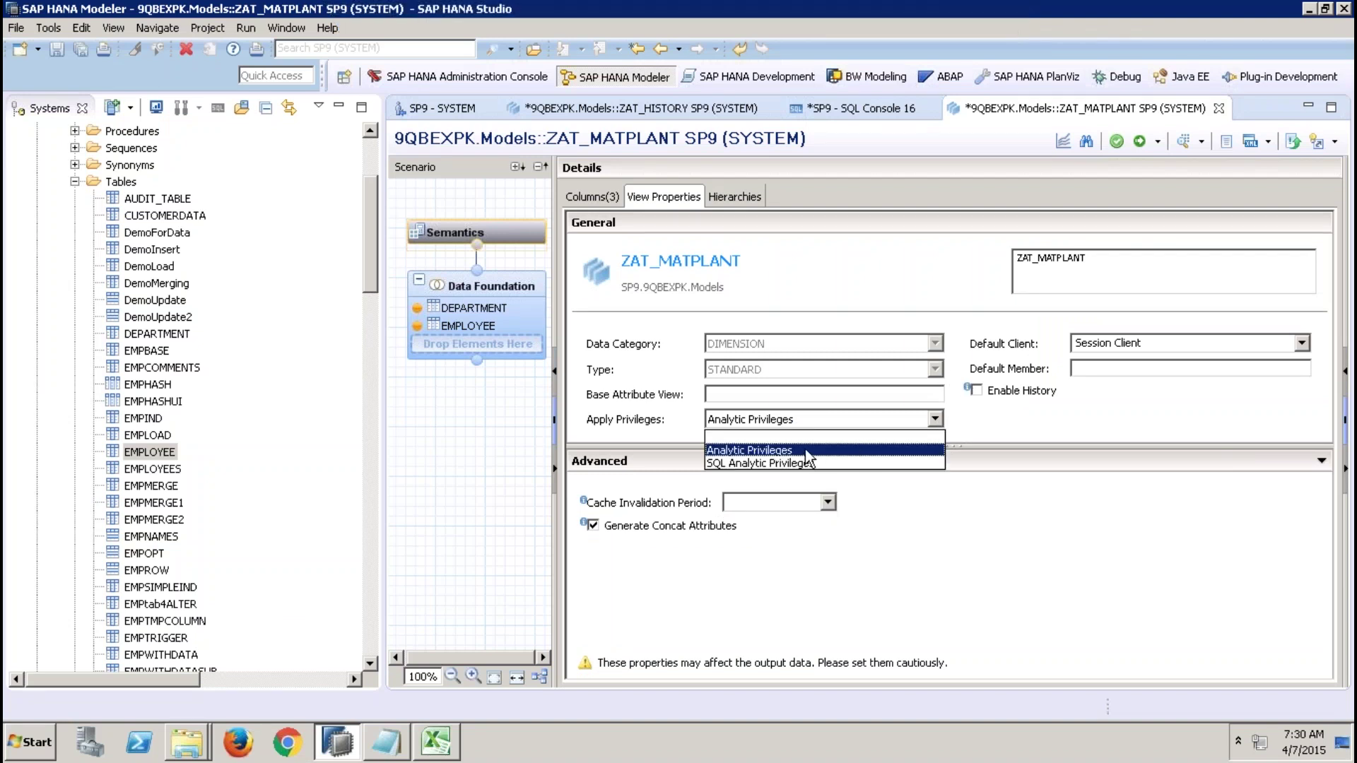
pyautogui.click(754, 450)
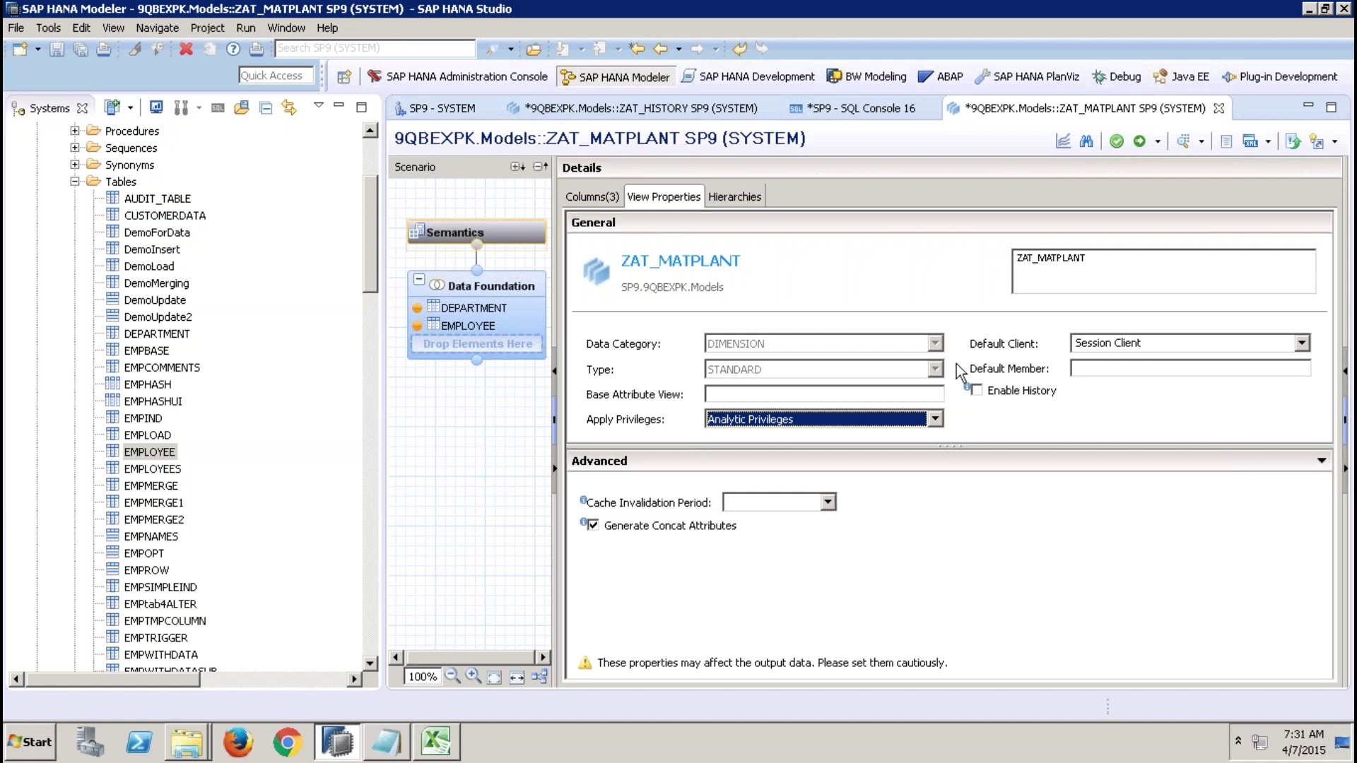
pyautogui.click(938, 421)
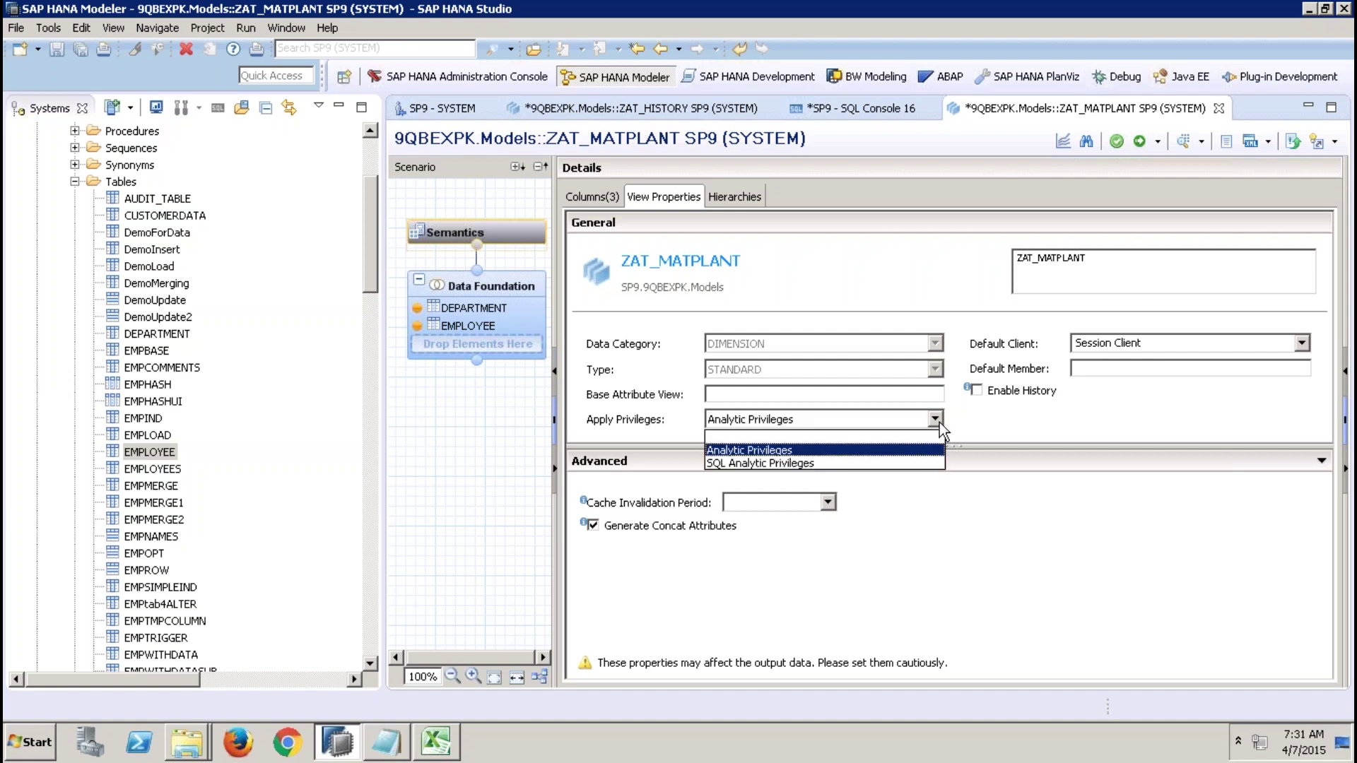
pyautogui.click(868, 464)
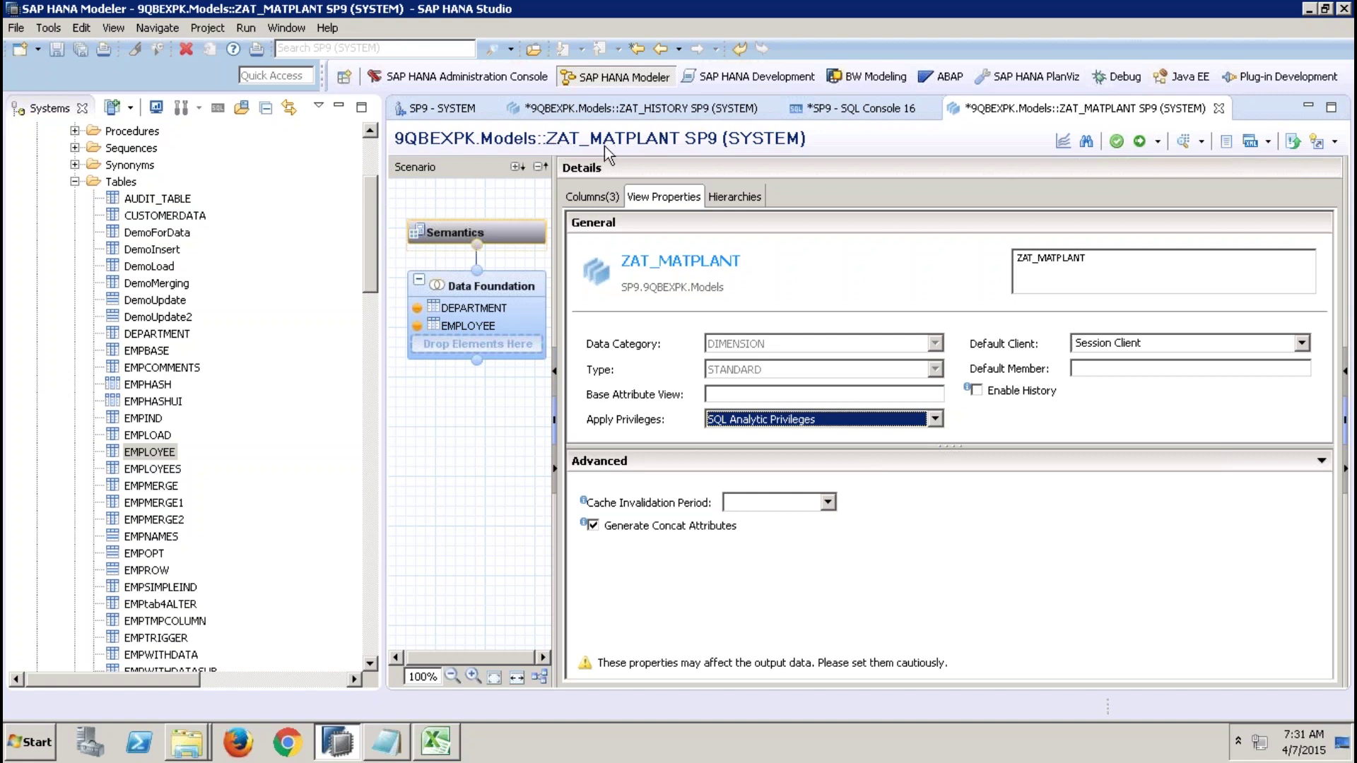
pyautogui.click(899, 420)
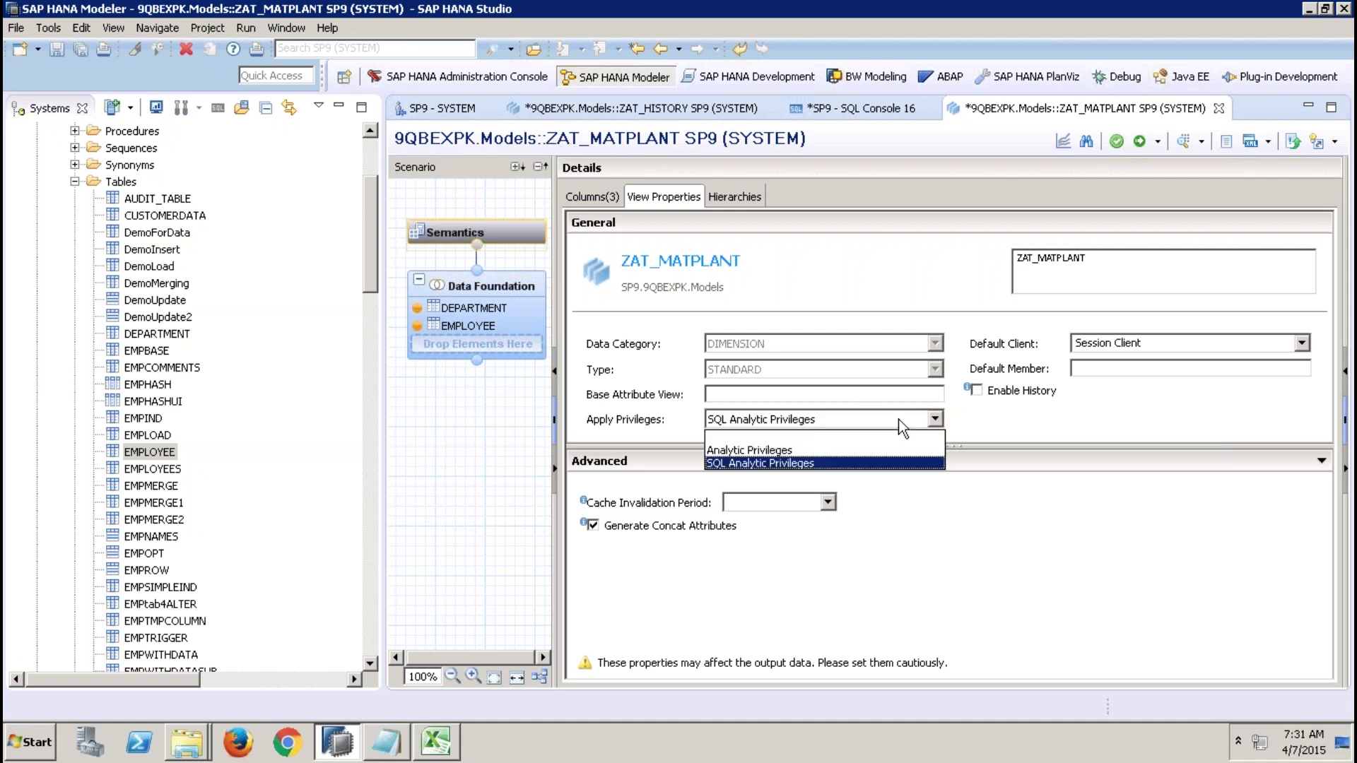
pyautogui.click(828, 438)
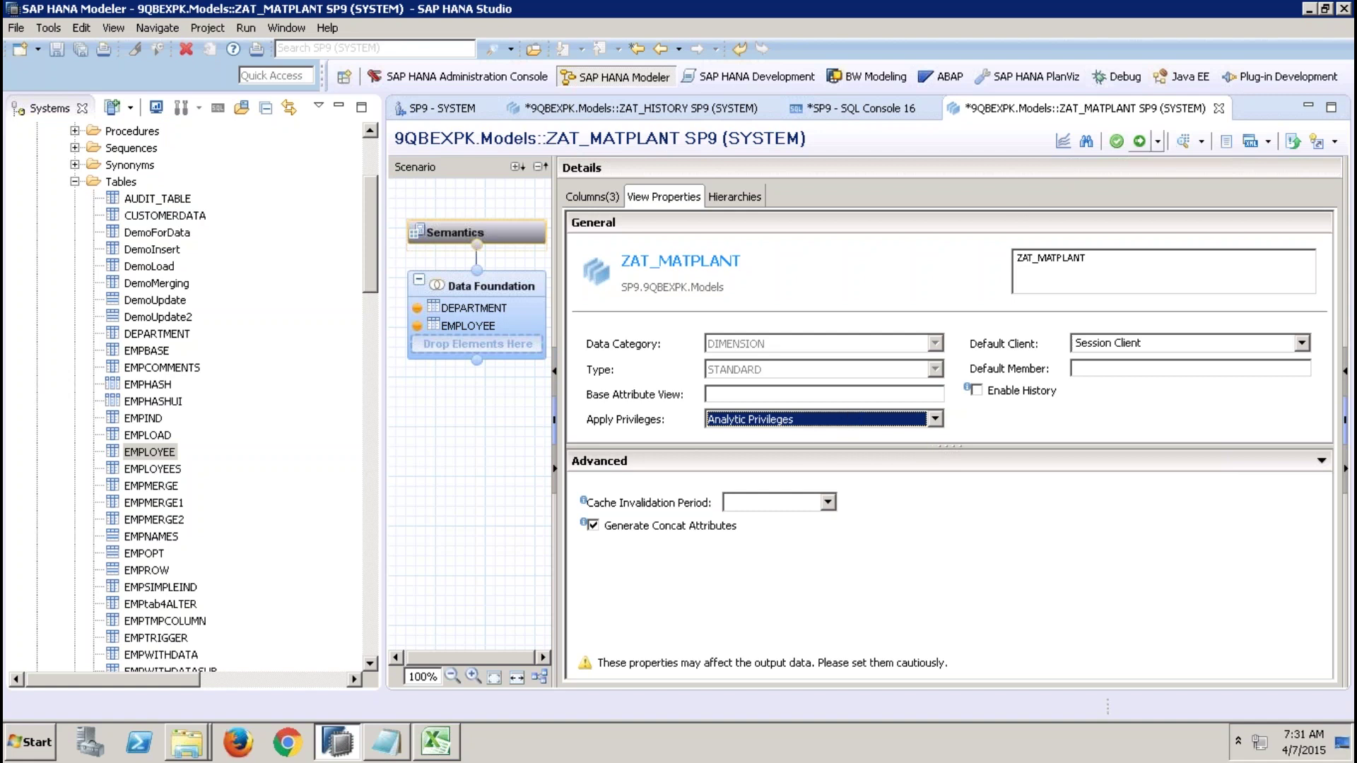
# Try Apply Privileges with SQL Analytic Privileges and with the blank option.
pyautogui.click(800, 420)
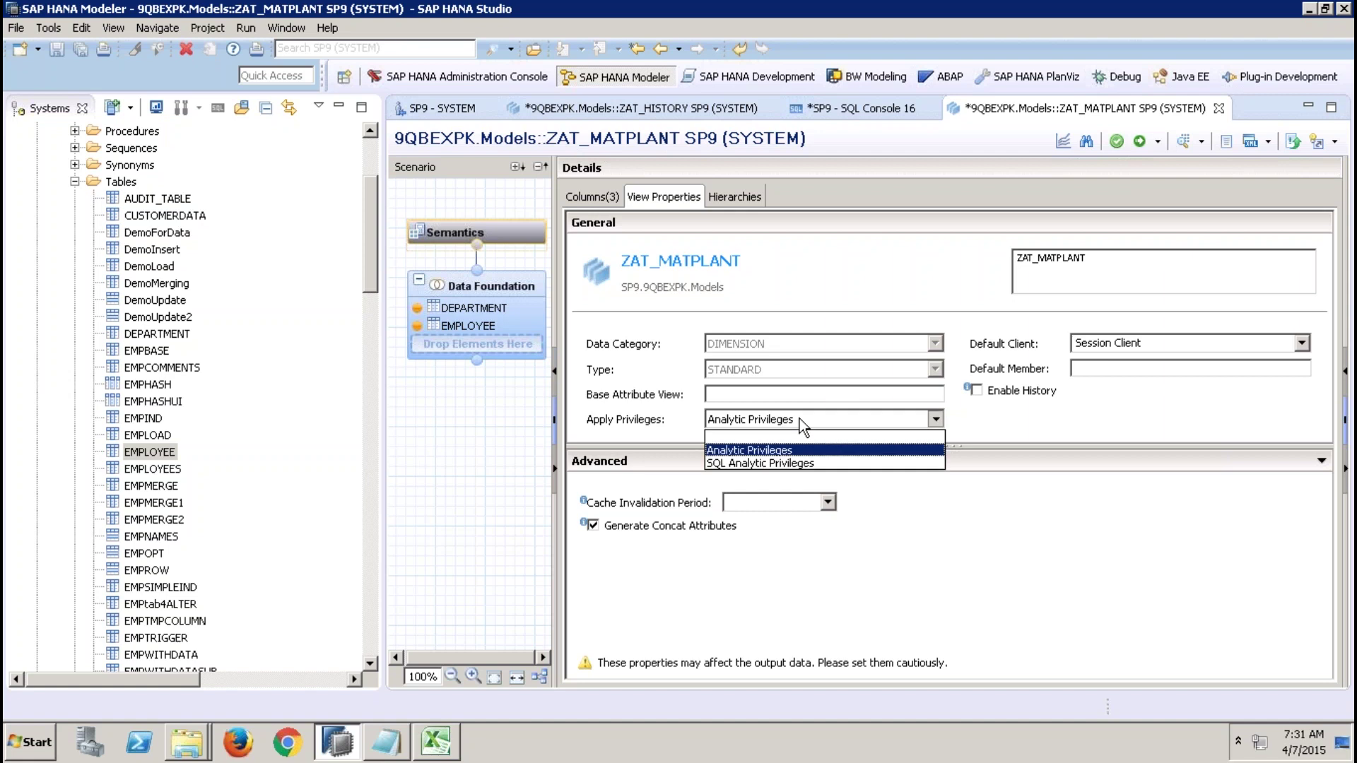
pyautogui.click(747, 463)
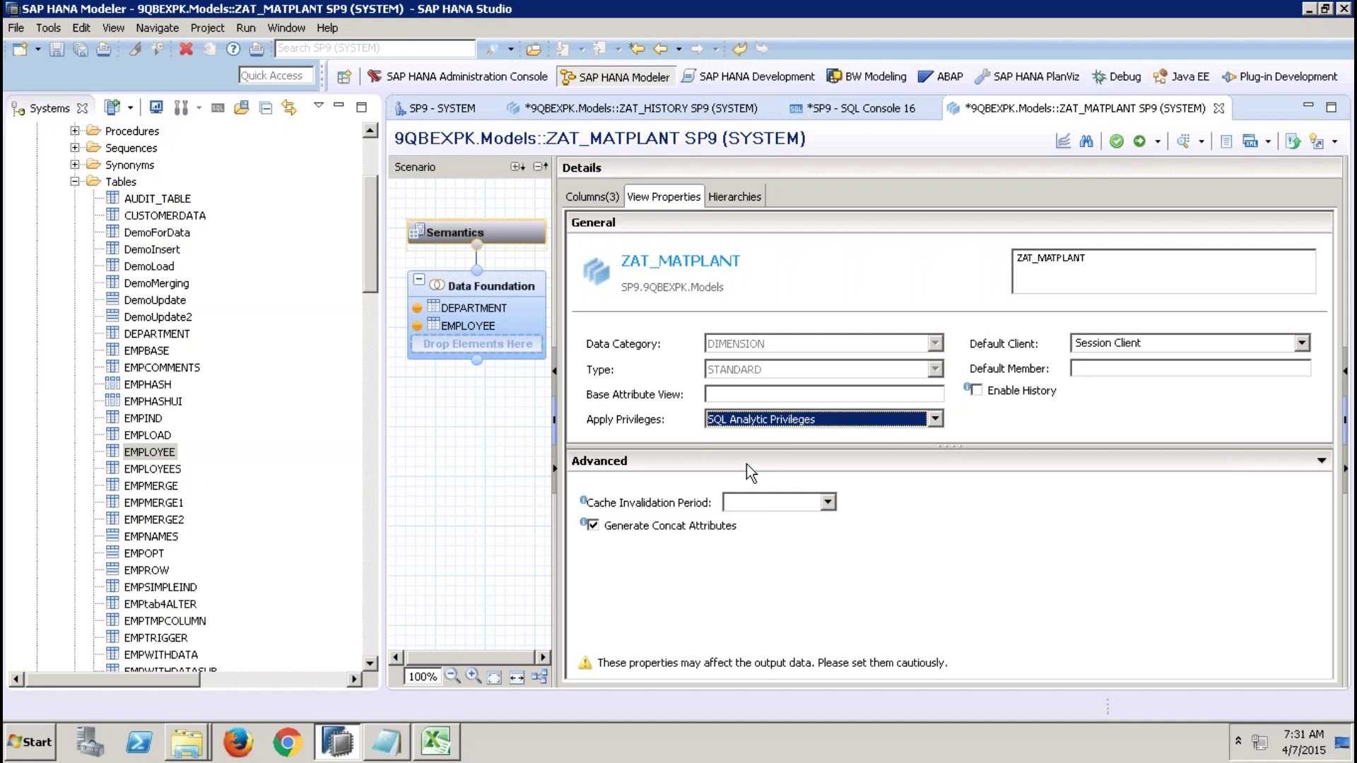
pyautogui.click(801, 422)
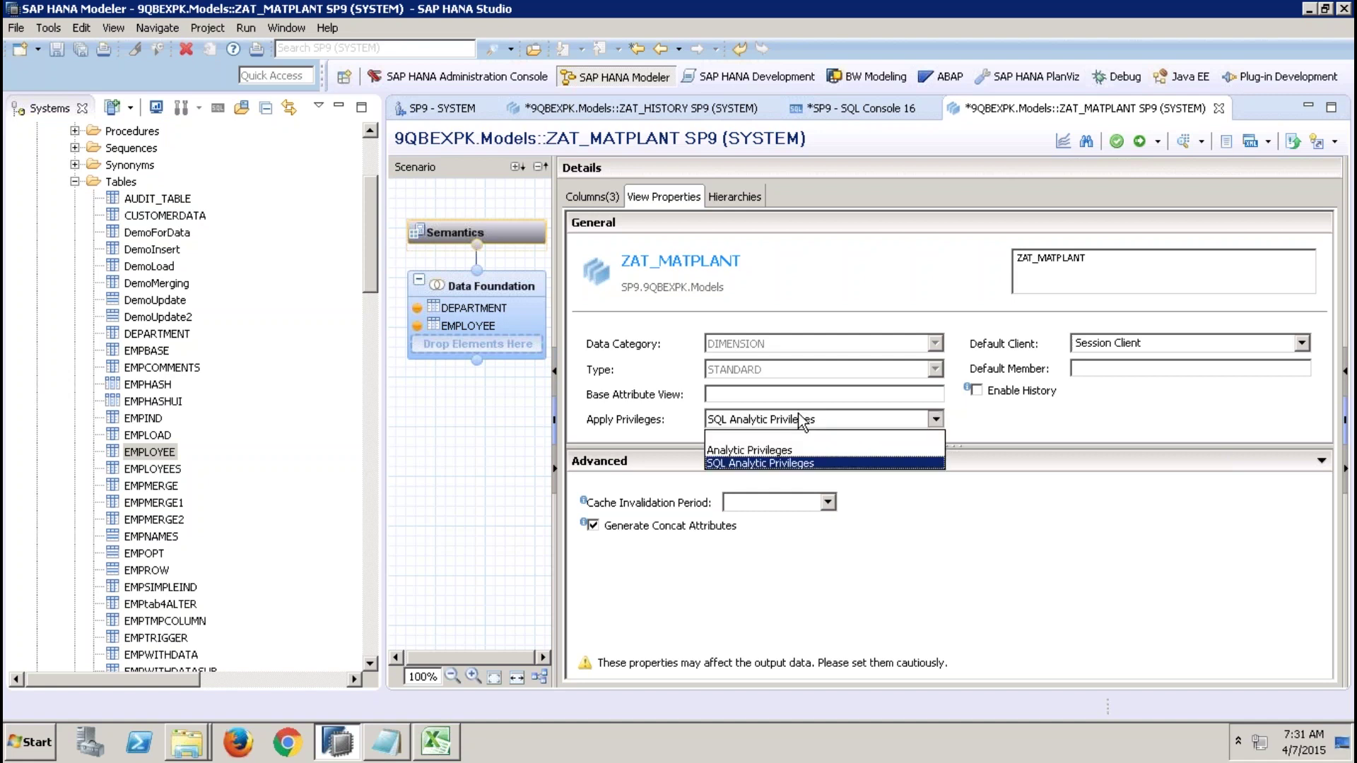
pyautogui.click(767, 440)
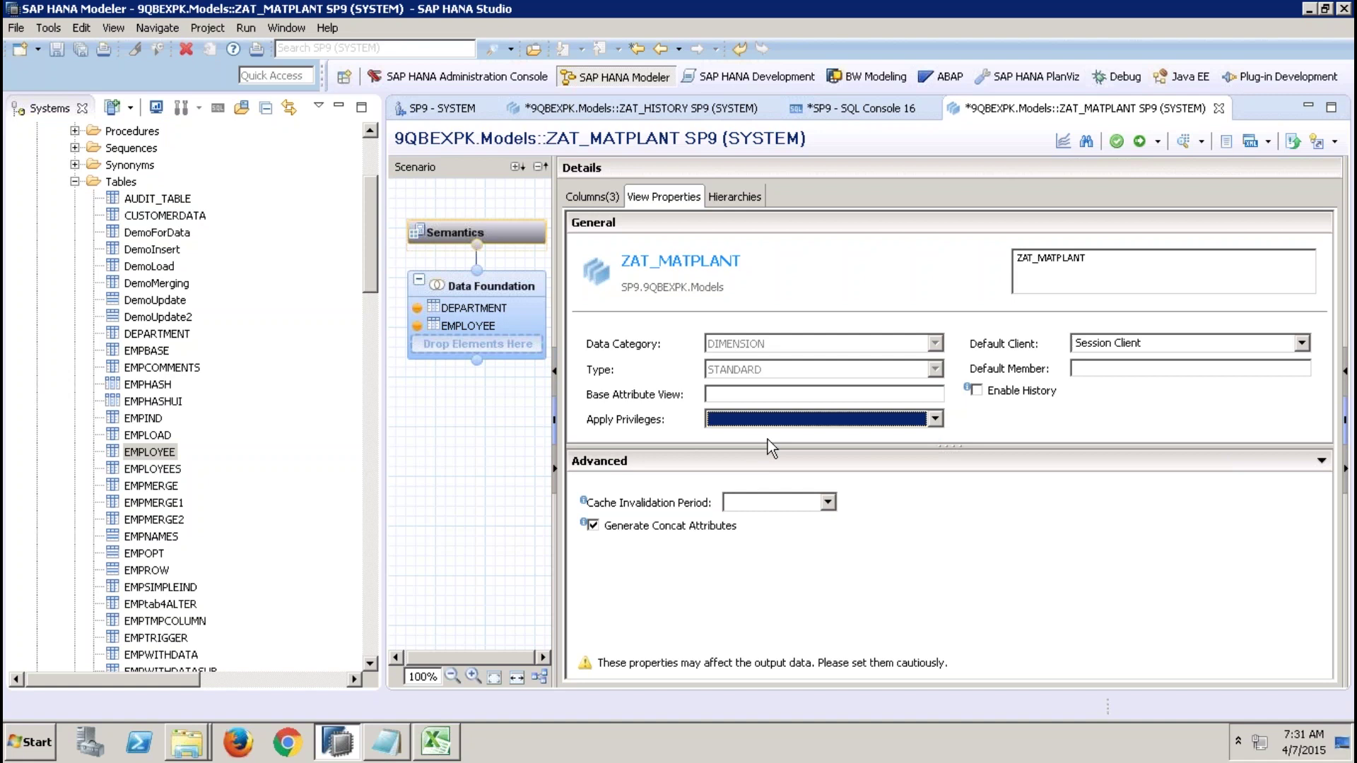
# Set Apply Privileges of ZAT_MATPLANT to Analytic Privileges and finally to SQL Analytic Privileges.
pyautogui.click(1114, 370)
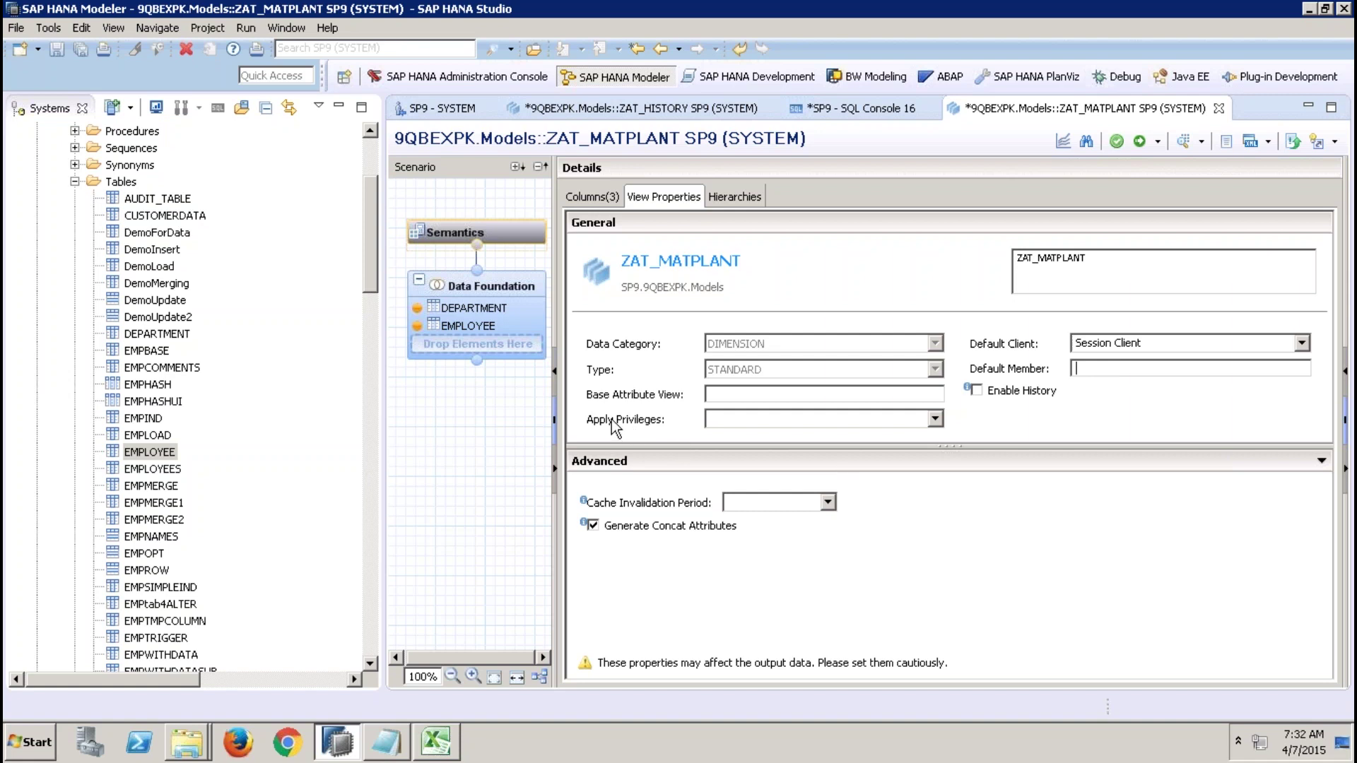
pyautogui.click(724, 421)
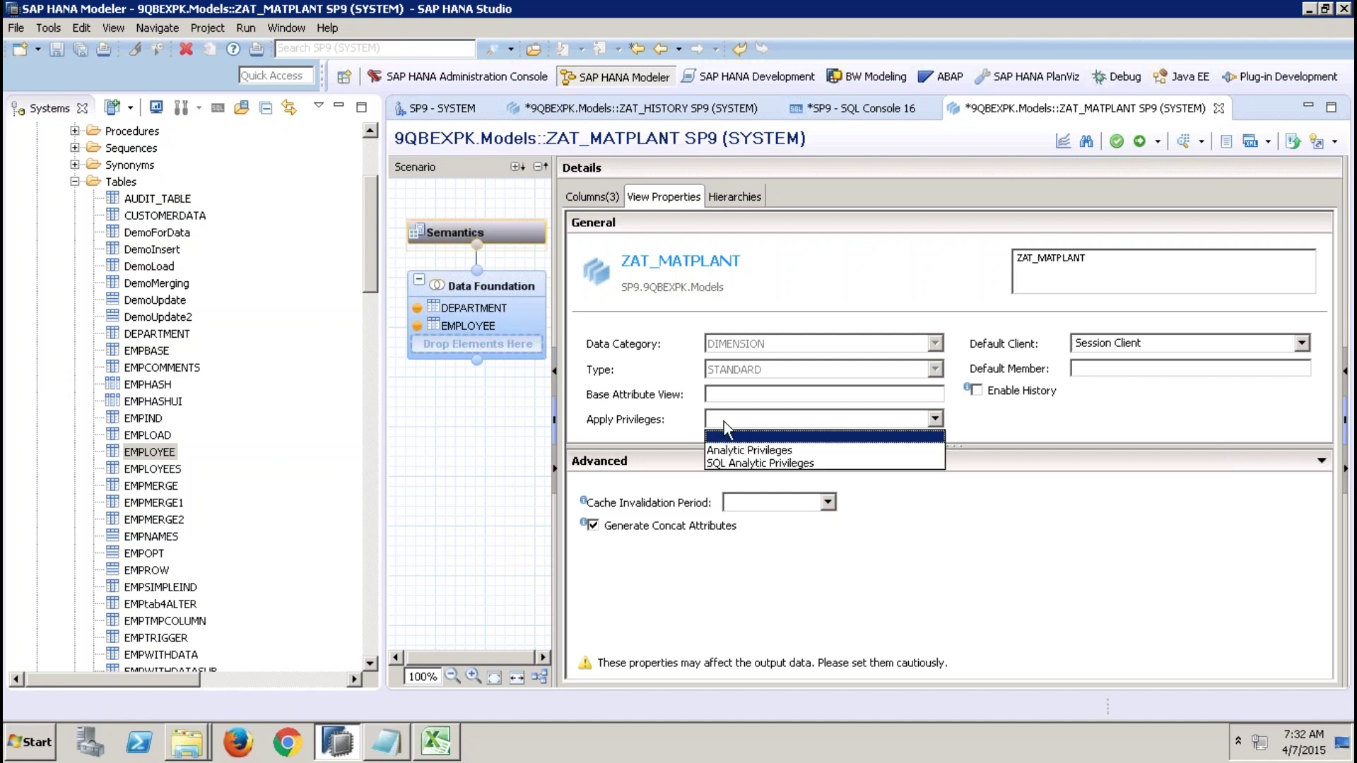
pyautogui.click(735, 452)
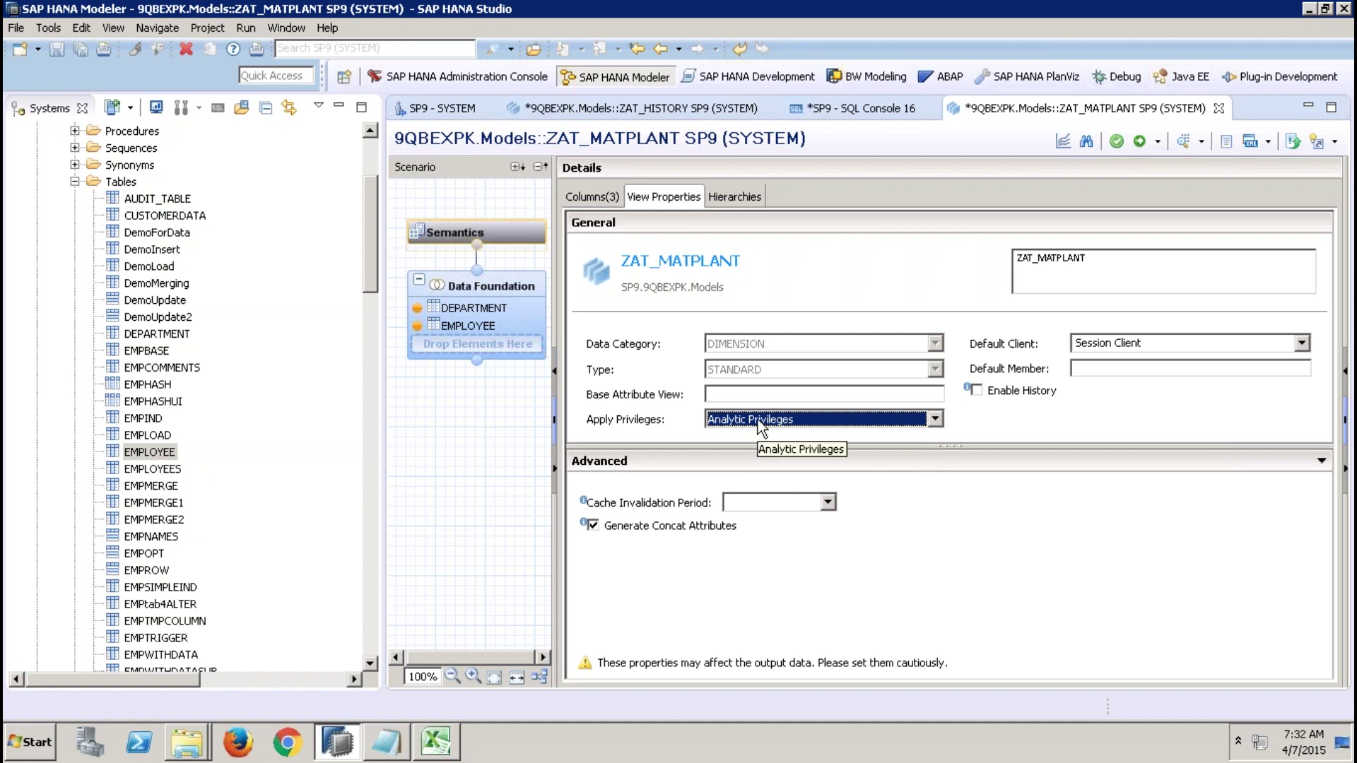
pyautogui.click(757, 419)
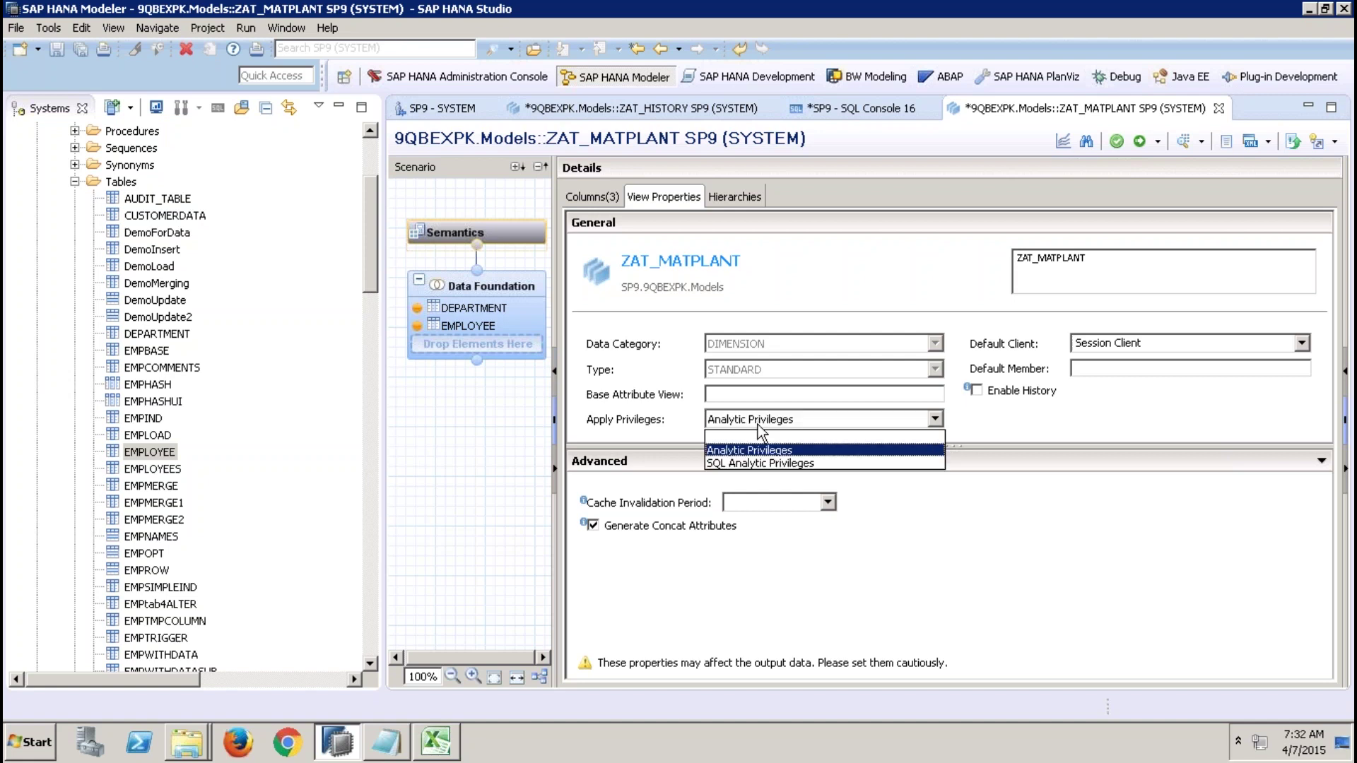
pyautogui.click(742, 463)
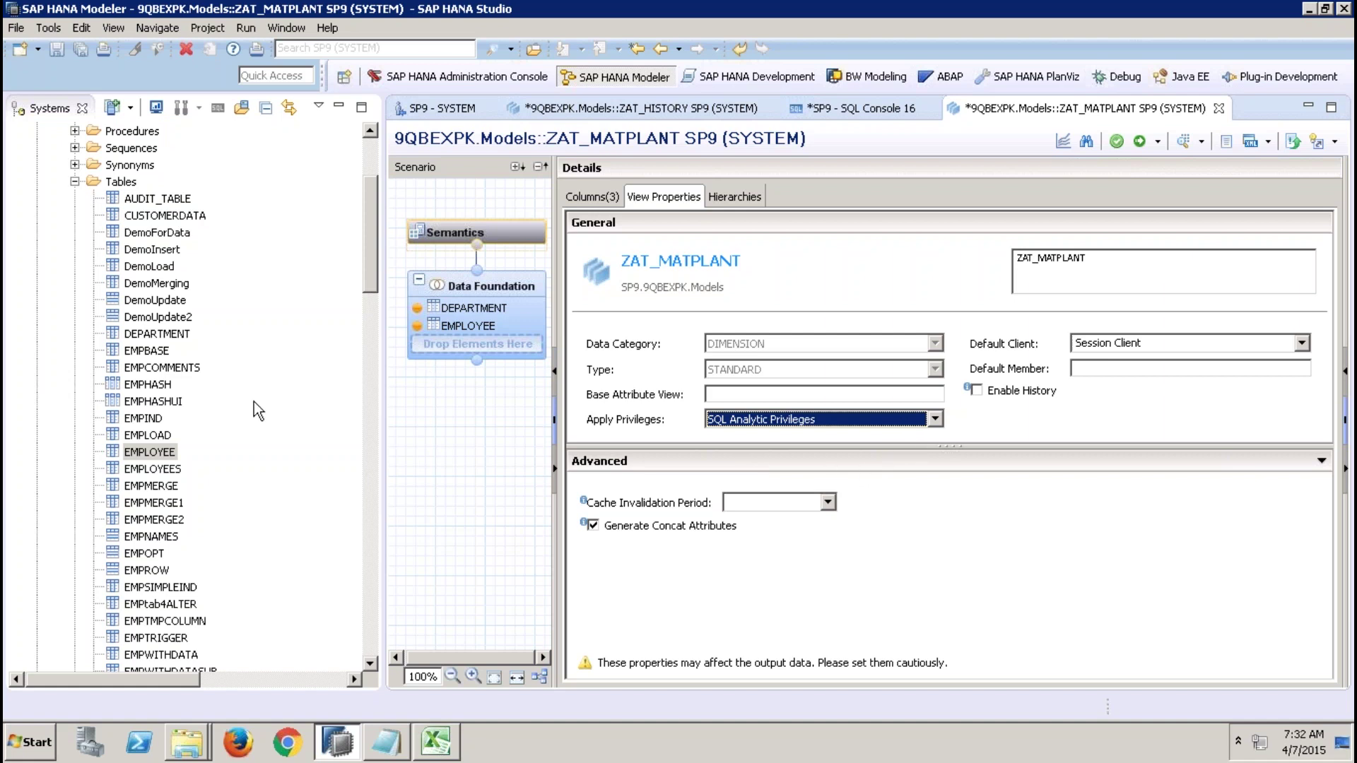
# Open the database user QBEXUSER61 and review its object privileges and its assigned analytic privilege.
pyautogui.moveTo(371, 262); pyautogui.dragTo(353, 595)
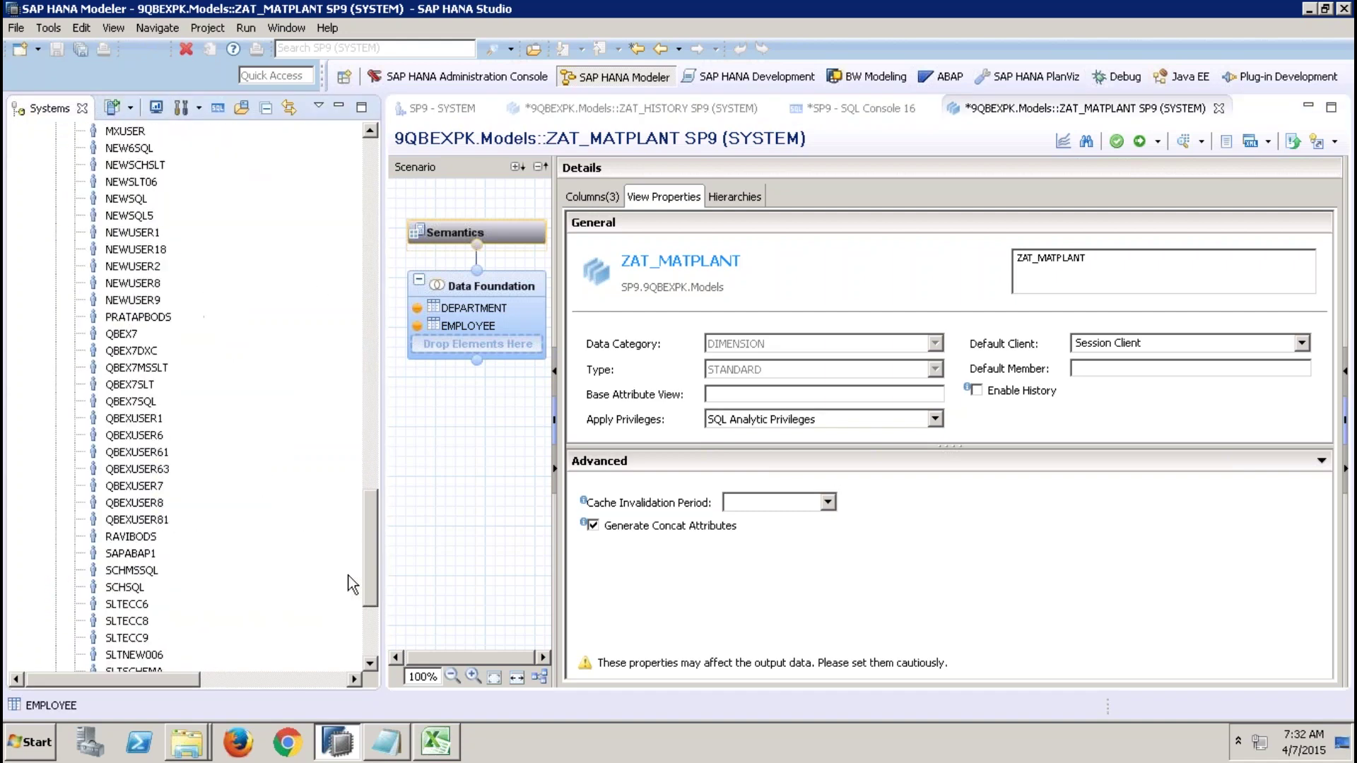
pyautogui.click(134, 452)
pyautogui.doubleClick(170, 451)
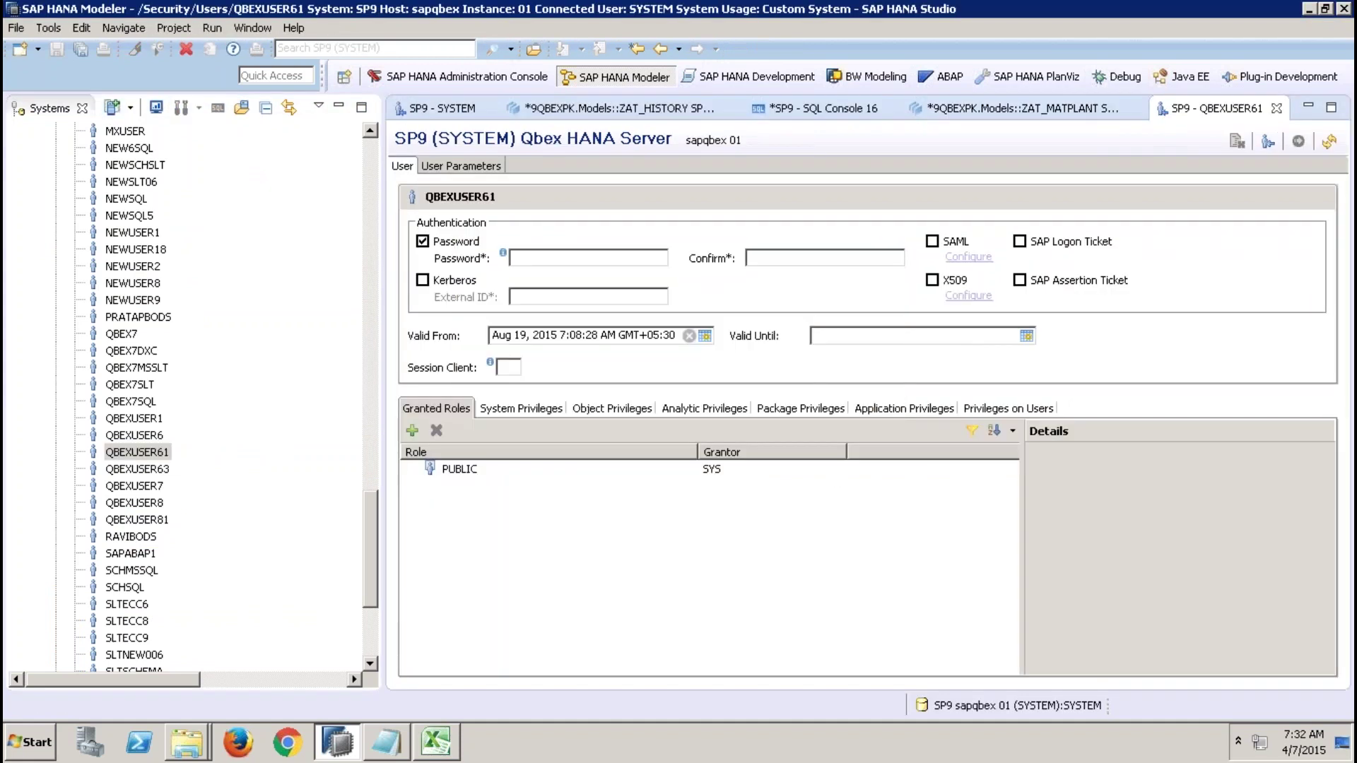
pyautogui.click(600, 408)
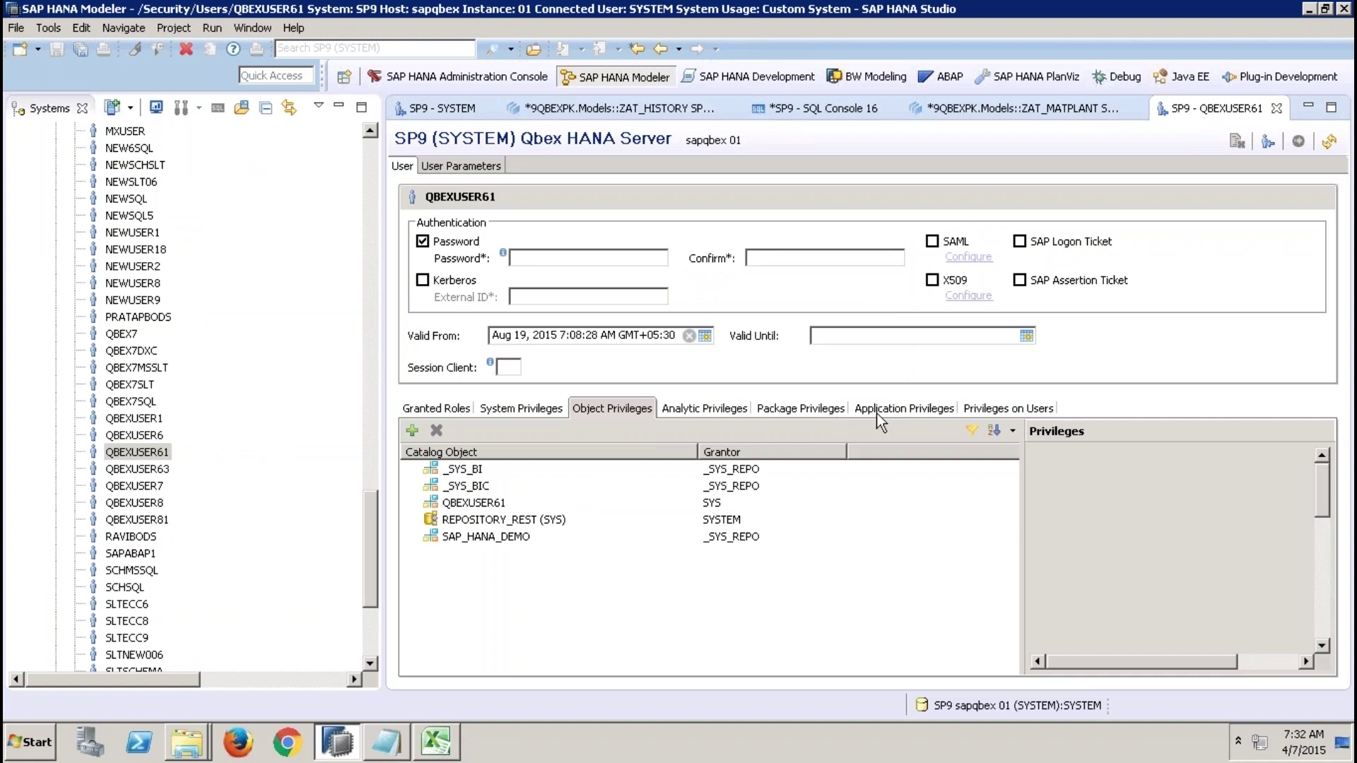
pyautogui.click(735, 412)
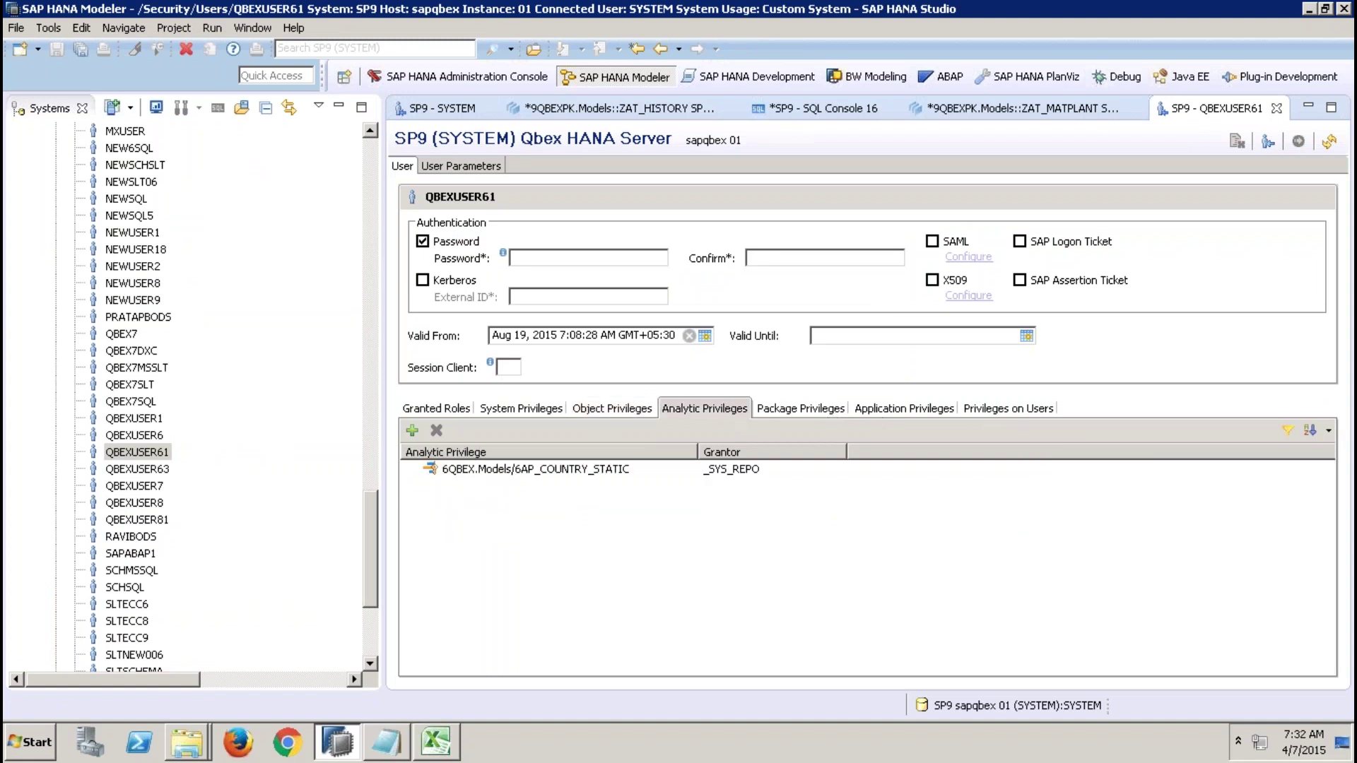
pyautogui.click(605, 471)
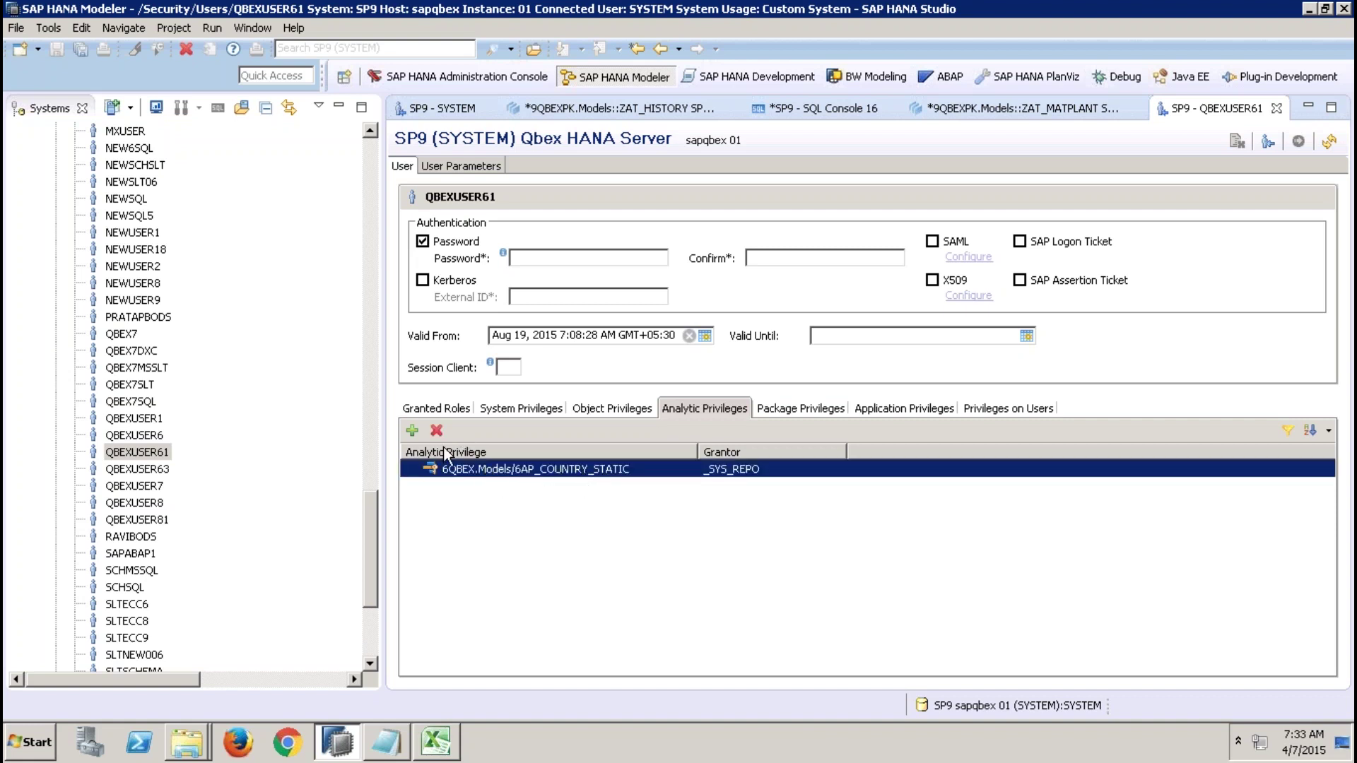
# Filter the Content packages of the SP9 system by the text 6QBEX, replacing the existing filter.
pyautogui.moveTo(373, 506); pyautogui.dragTo(388, 346)
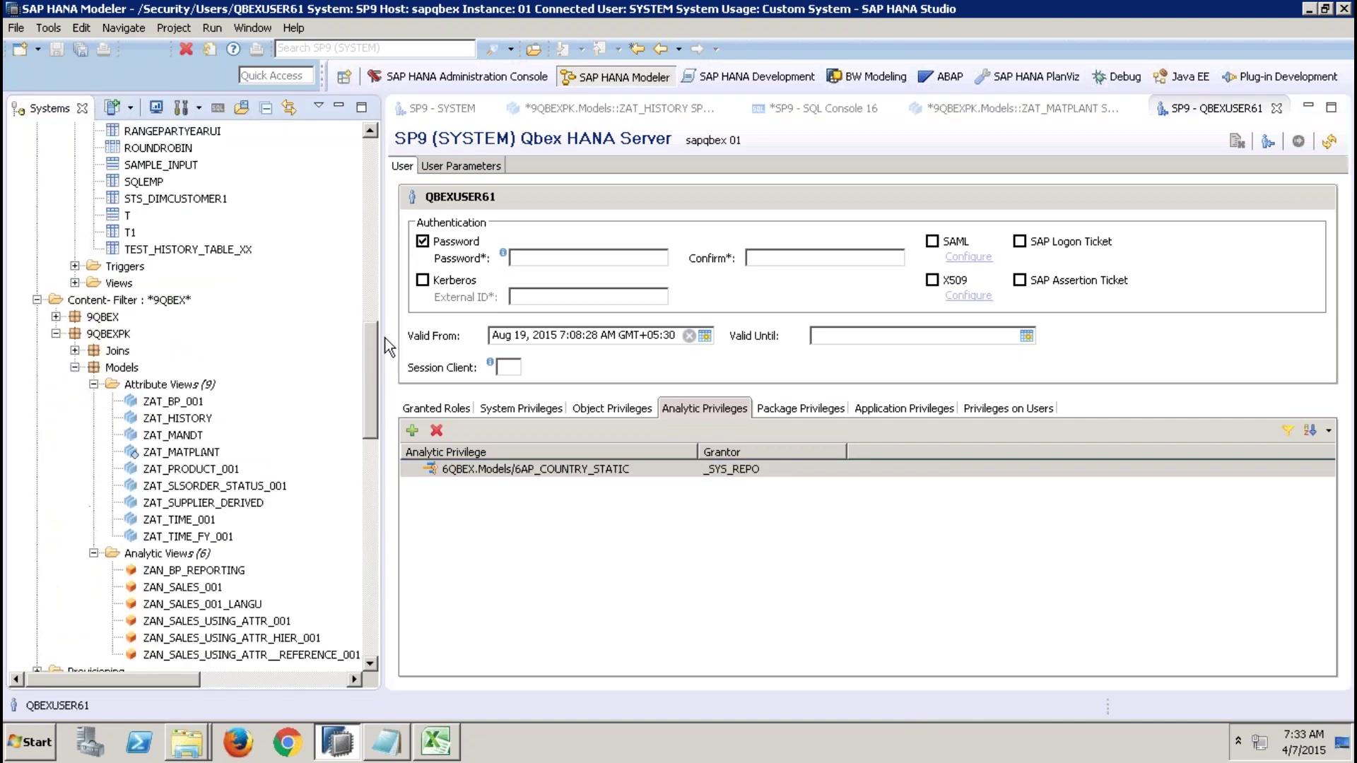
pyautogui.rightClick(158, 299)
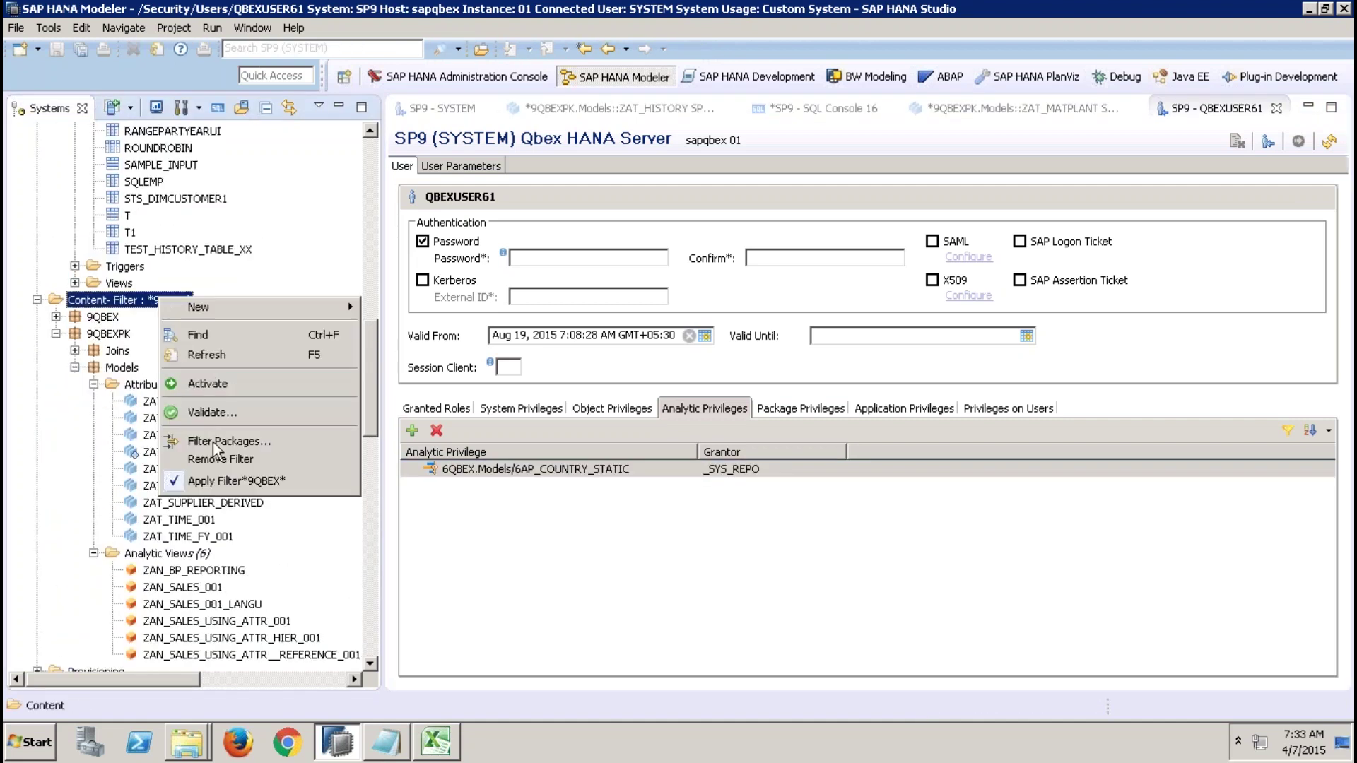
pyautogui.click(213, 442)
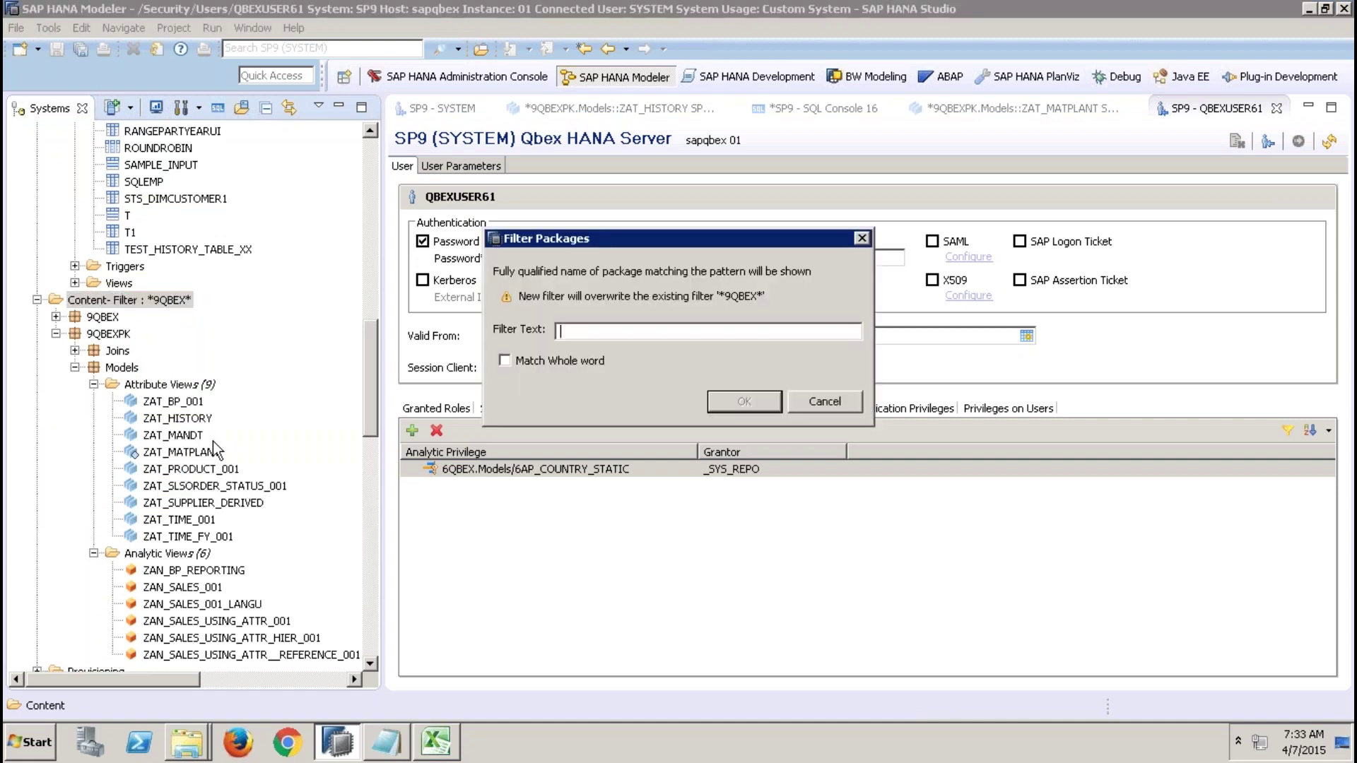
pyautogui.write('6QBEX')
pyautogui.press('Return')
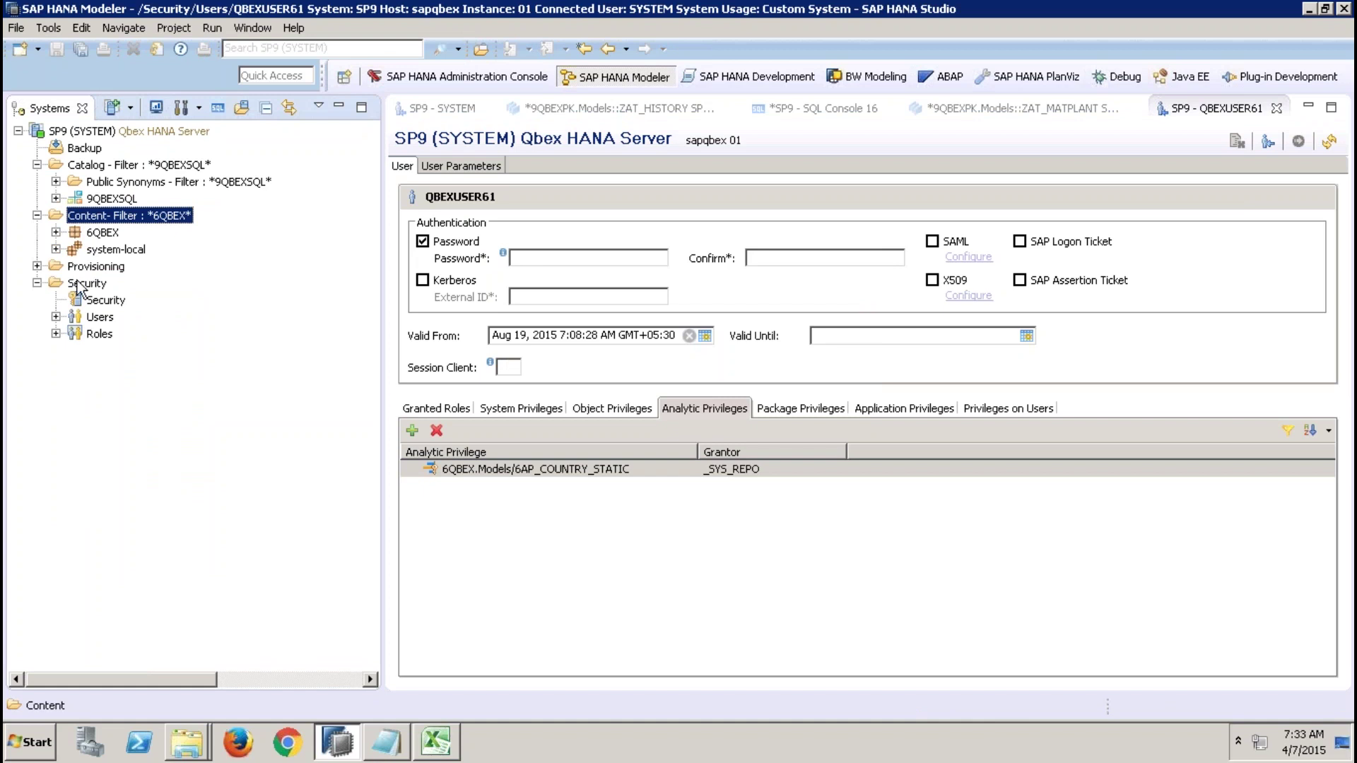
# Open the analytic privilege 6AP_COUNTRY_STATIC in 6QBEX Models and review its reference model and attribute restrictions.
pyautogui.click(56, 232)
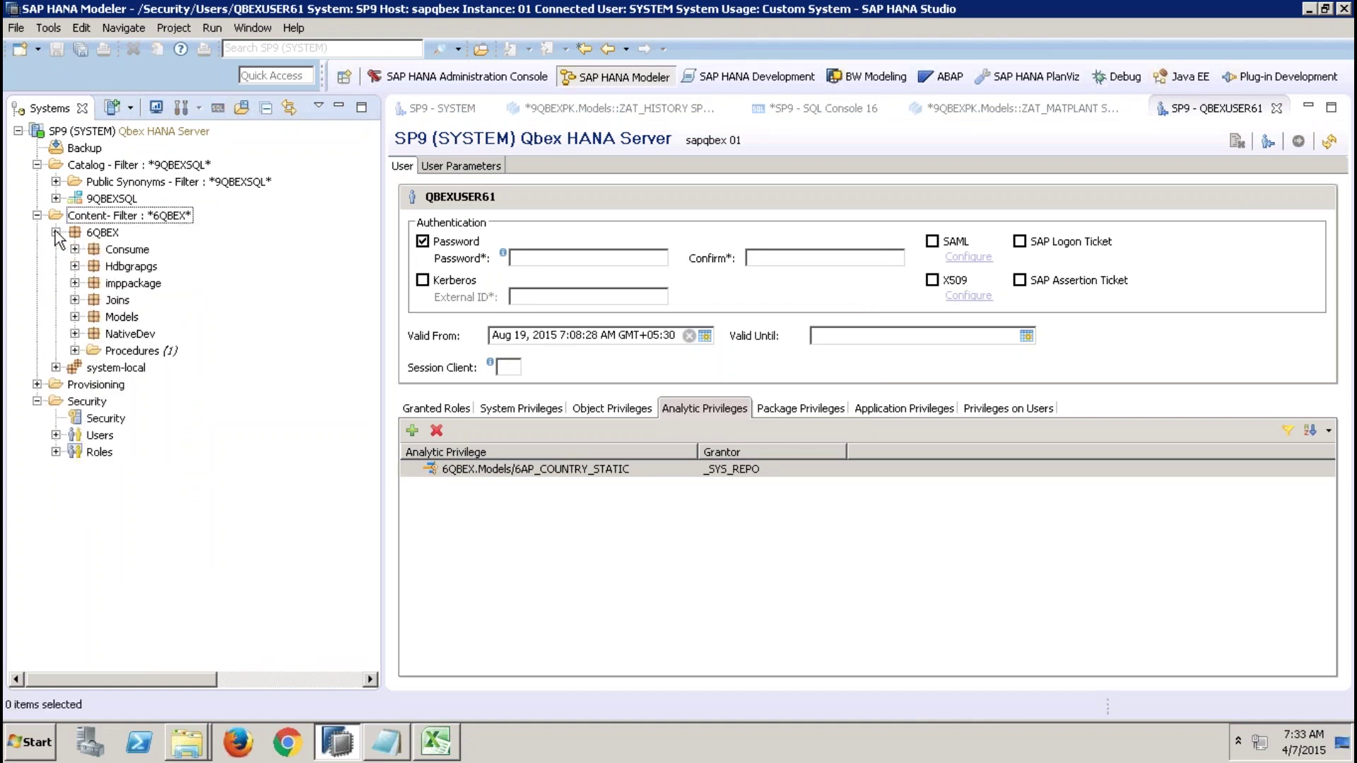
pyautogui.click(75, 317)
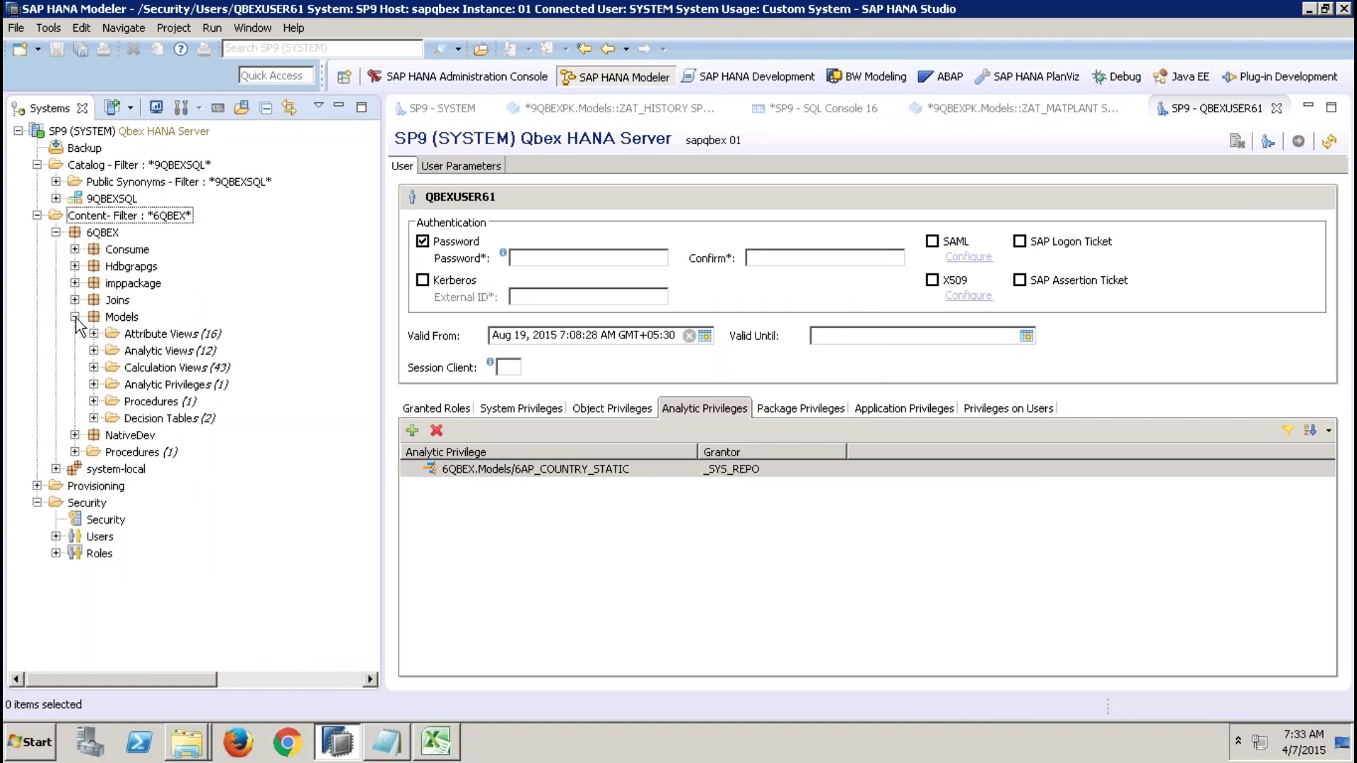
pyautogui.click(93, 384)
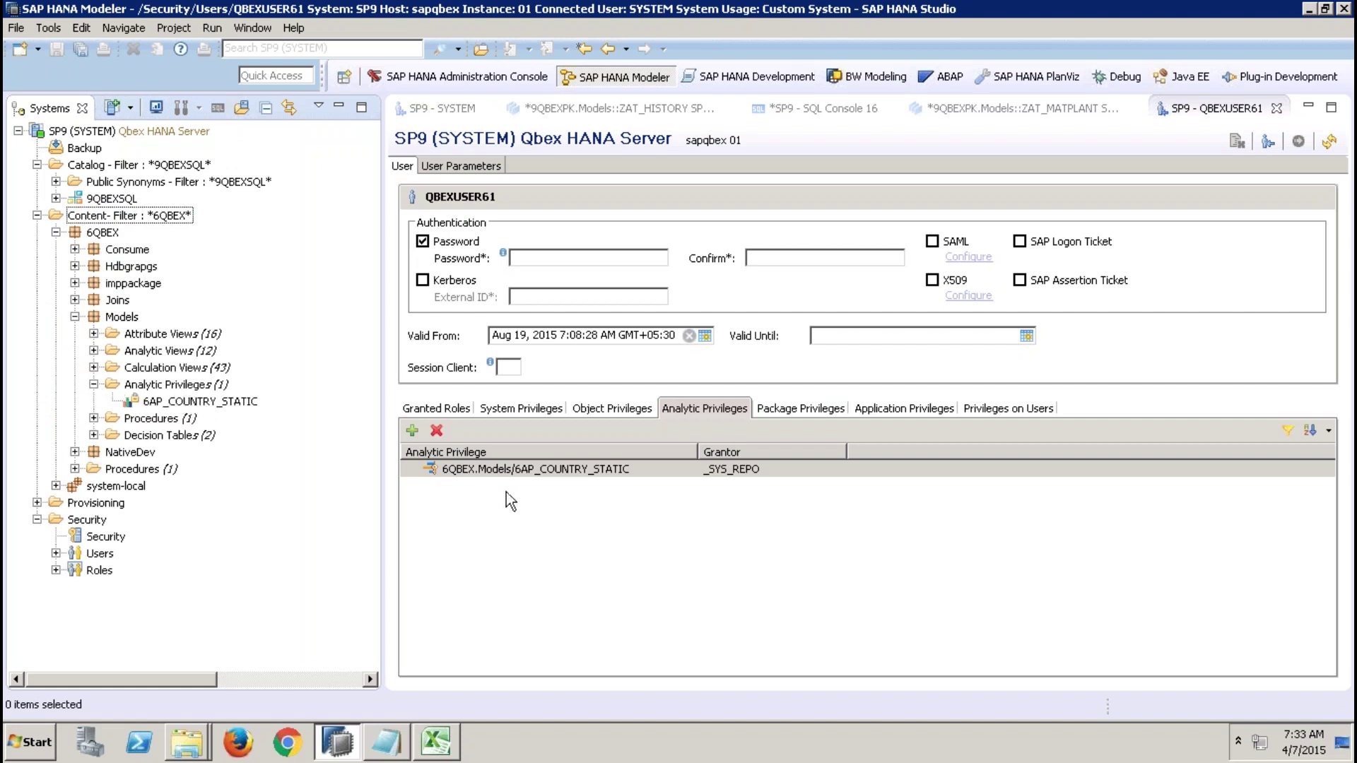
pyautogui.click(201, 402)
pyautogui.doubleClick(220, 398)
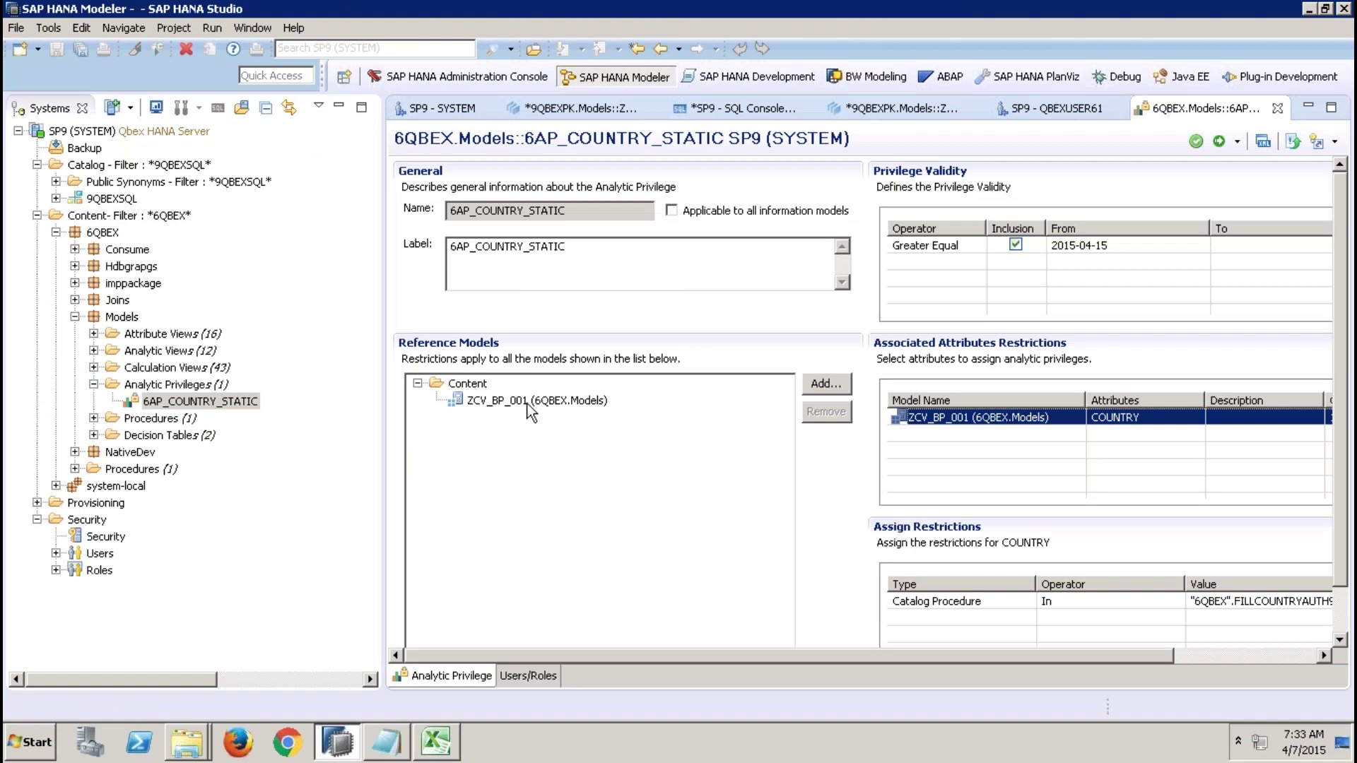
pyautogui.moveTo(947, 656); pyautogui.dragTo(1081, 656)
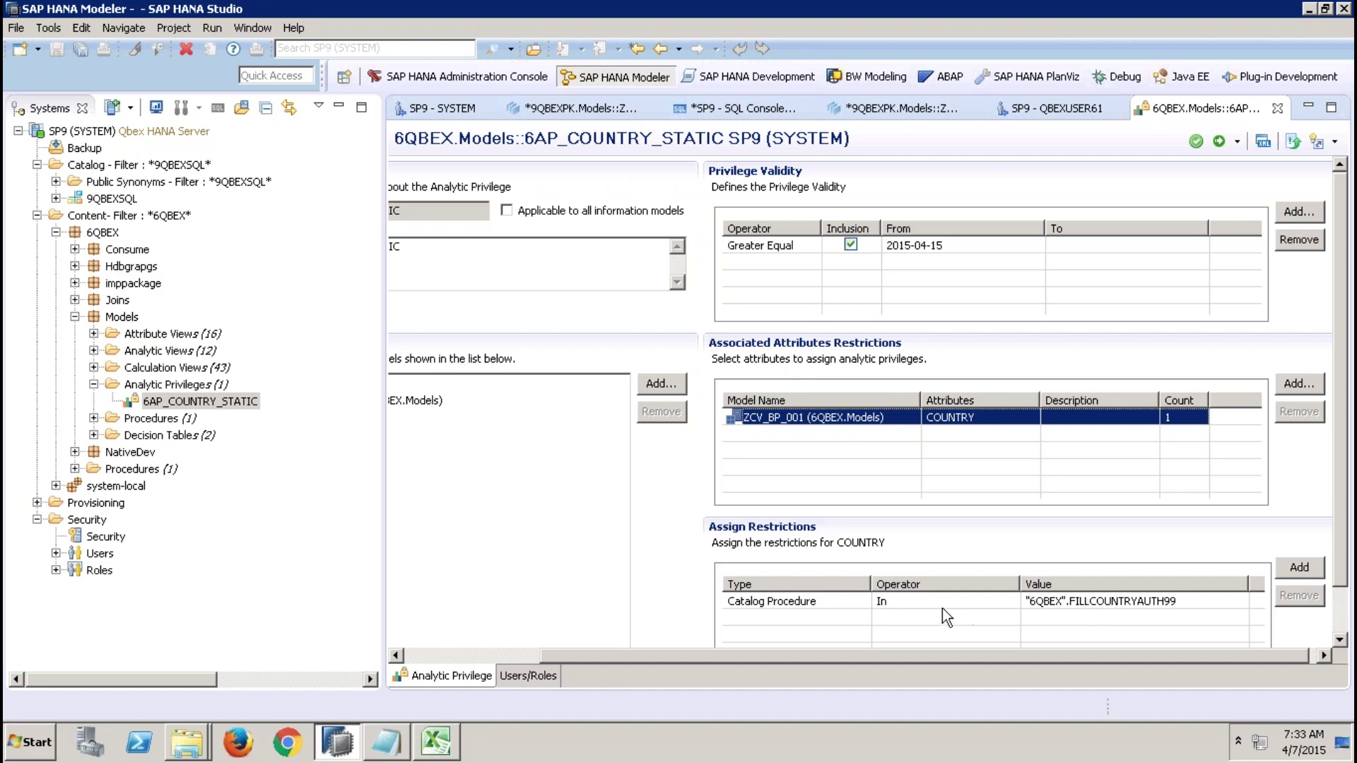
pyautogui.click(425, 656)
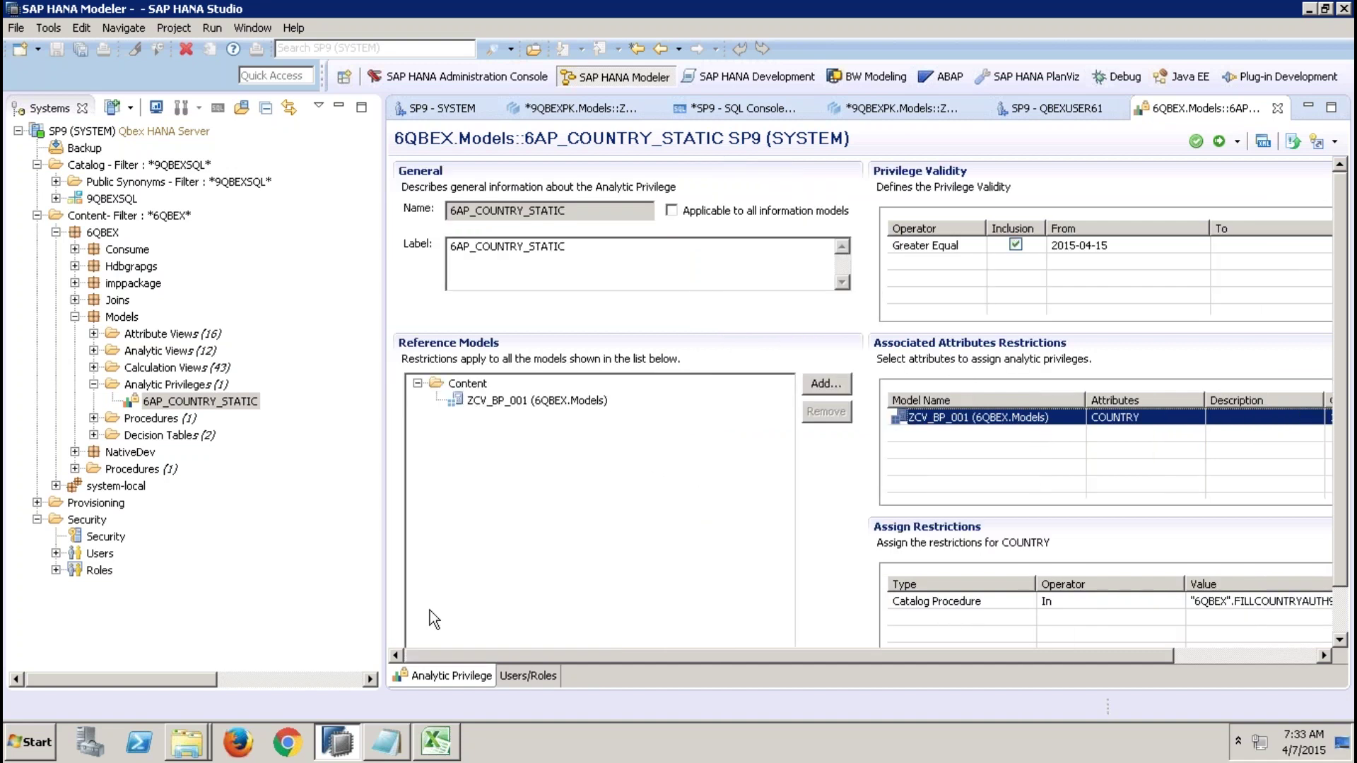
pyautogui.click(504, 404)
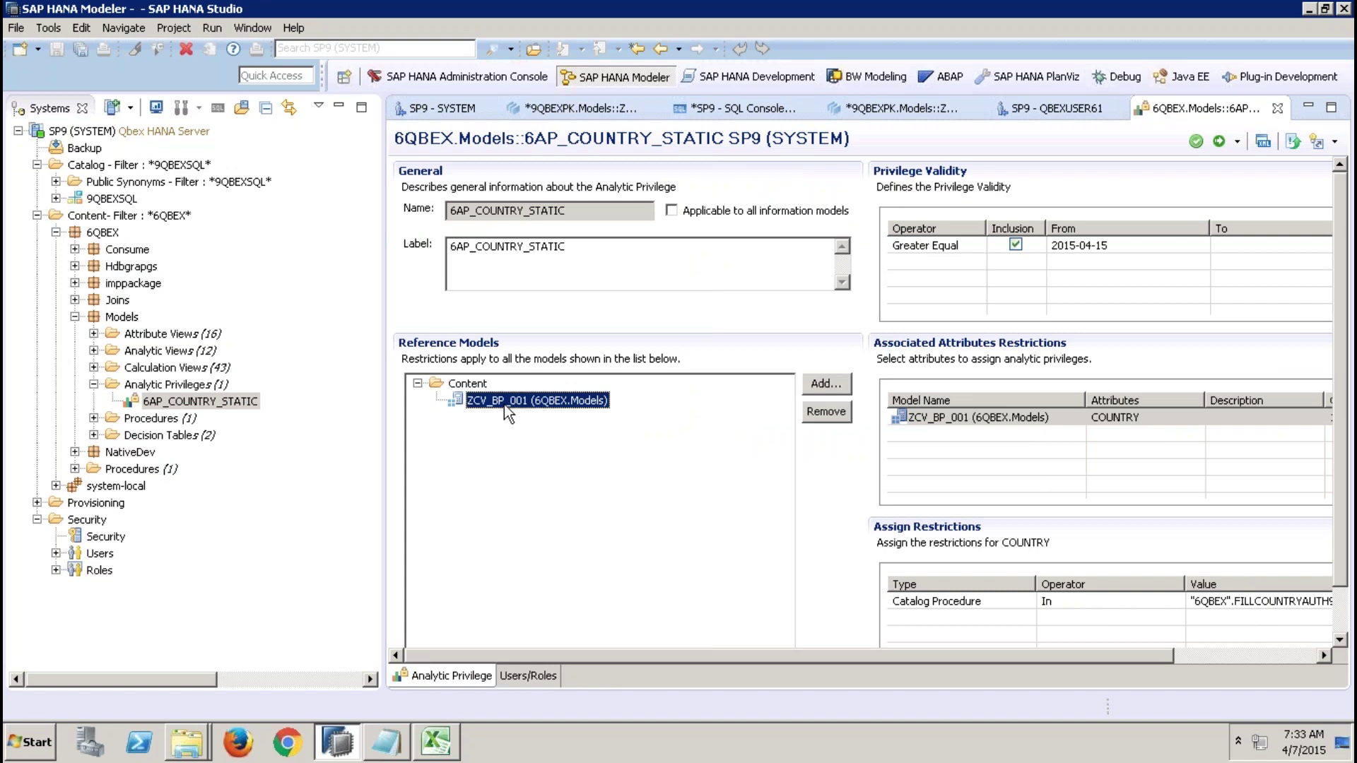
# Add 9QBEXPK.Models/ZAT_BP_001 (_SYS_BIC) to the object privileges of user QBEXUSER61 and grant SELECT on it.
pyautogui.click(1035, 110)
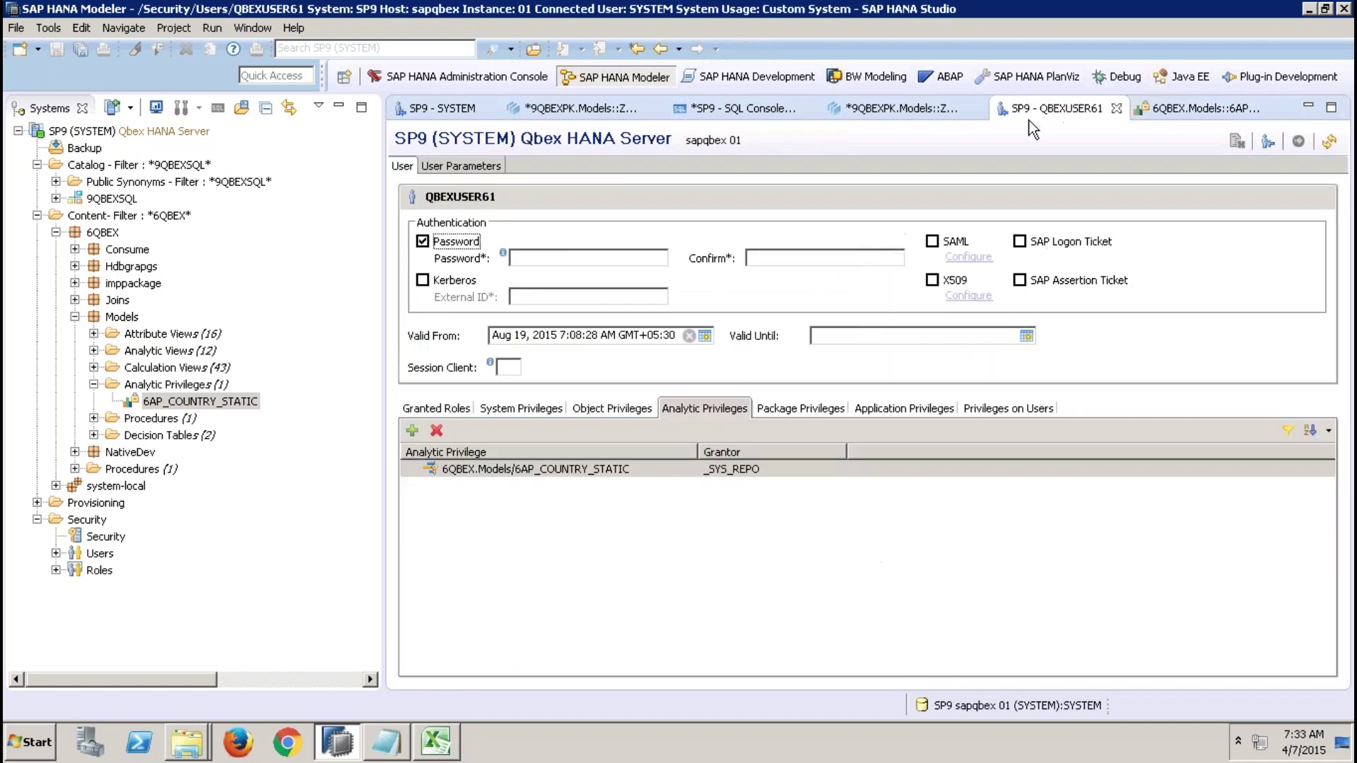
pyautogui.click(552, 470)
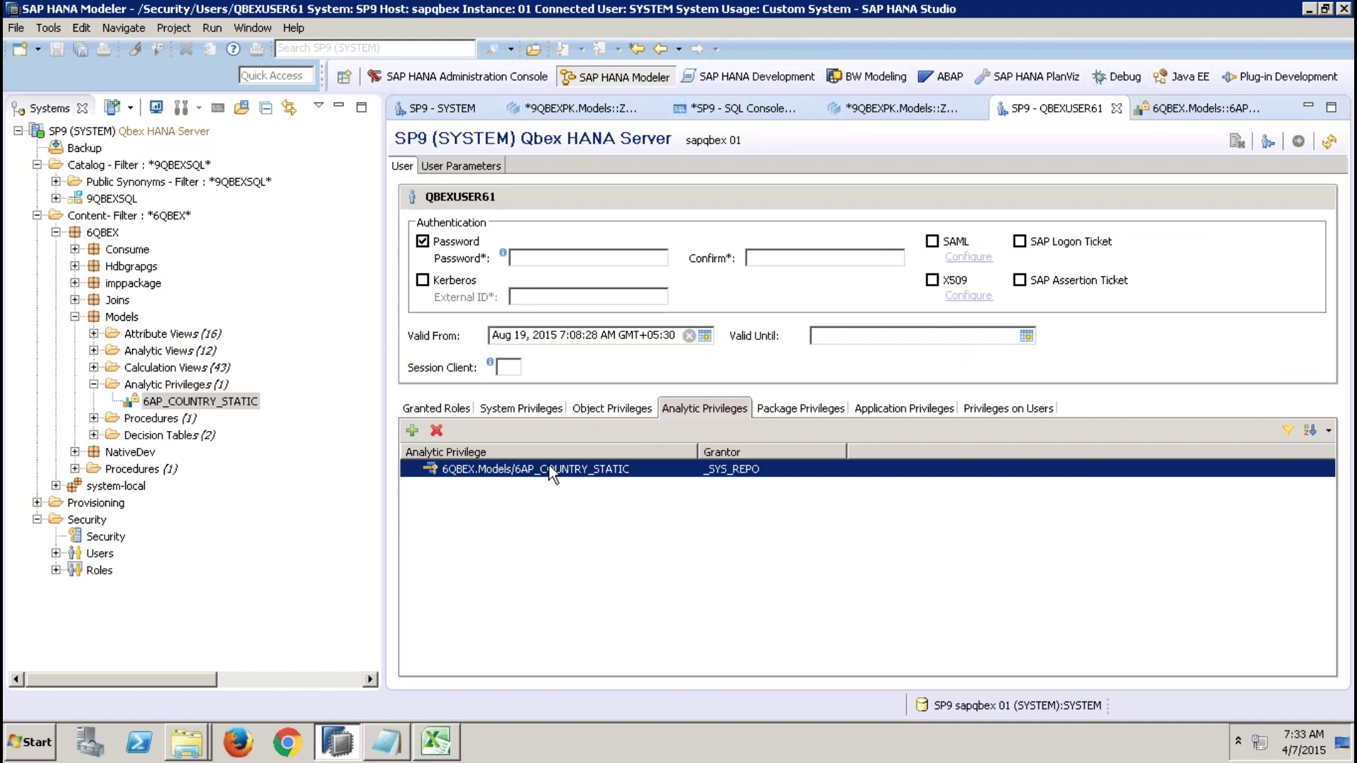
pyautogui.click(612, 409)
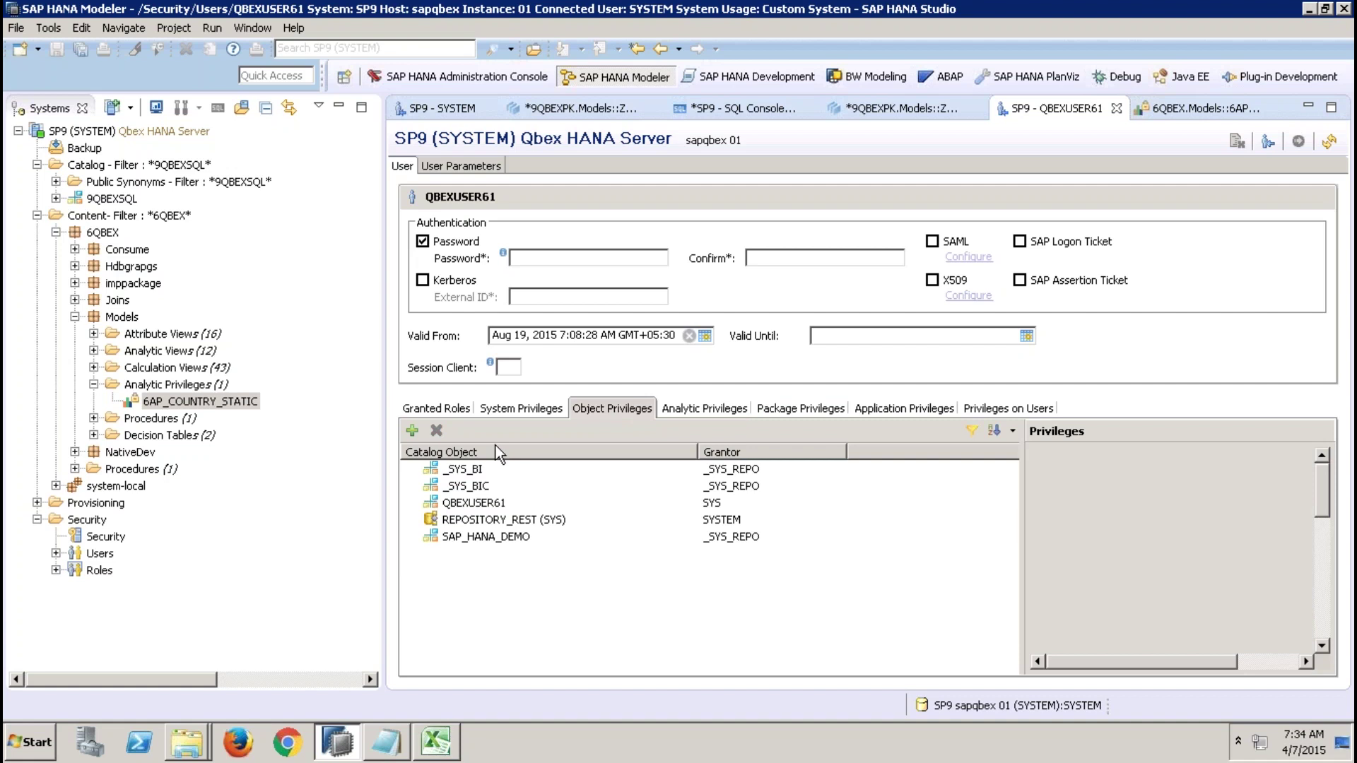
pyautogui.click(413, 431)
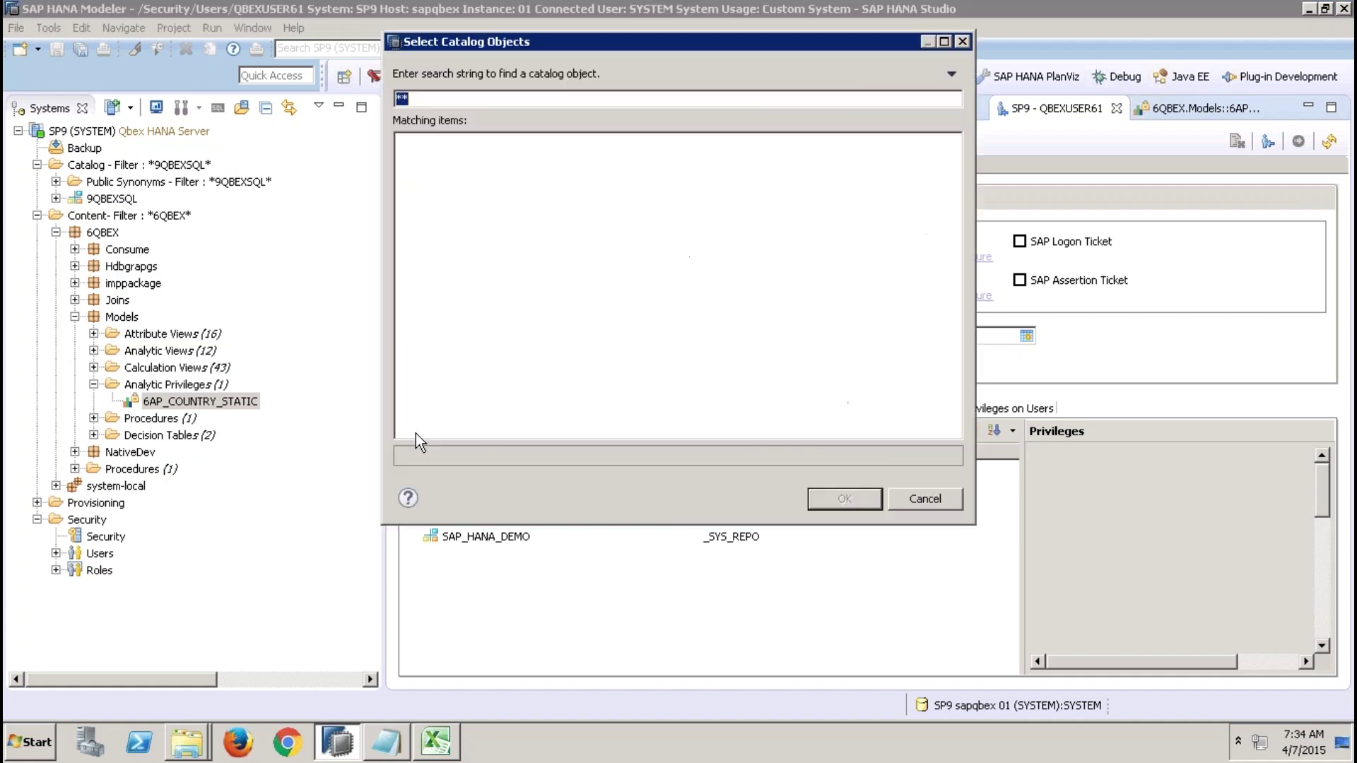
pyautogui.write('ZAT_BP_00')
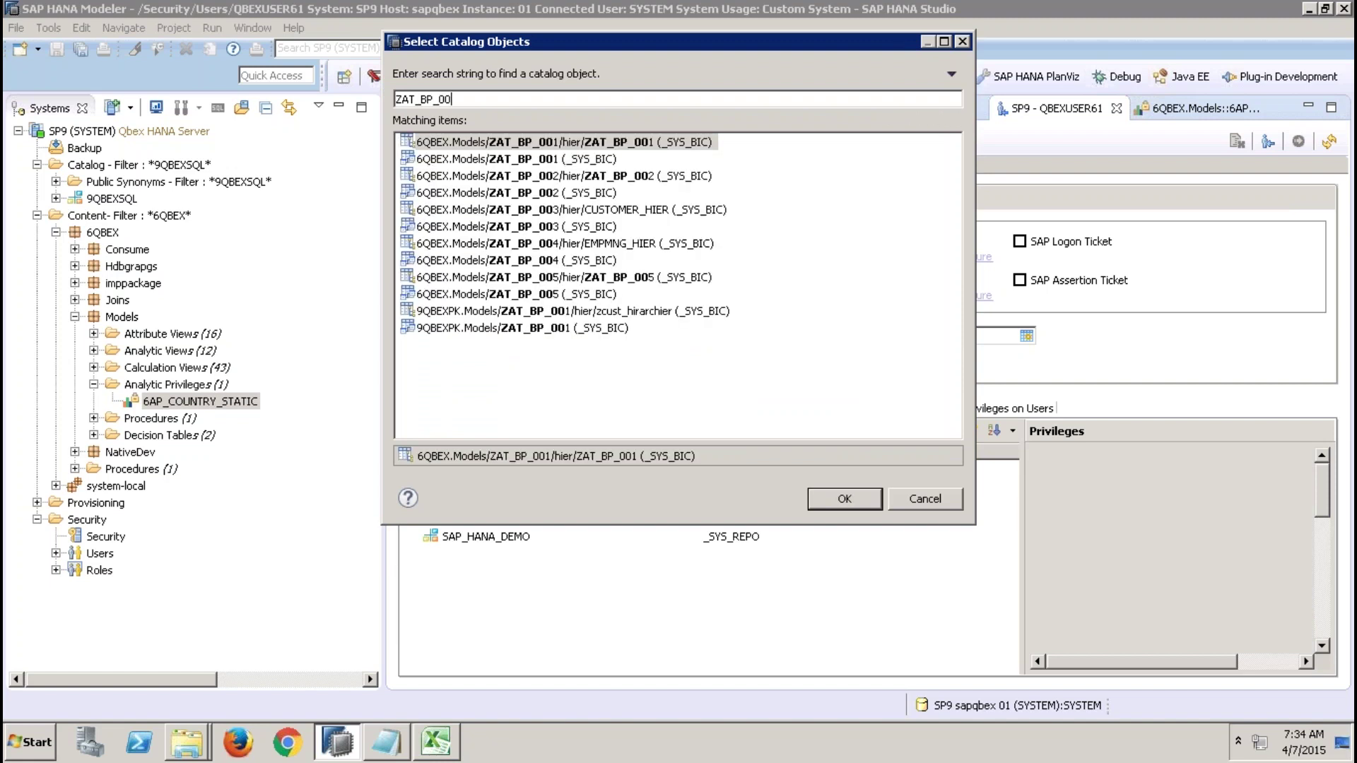
pyautogui.click(468, 329)
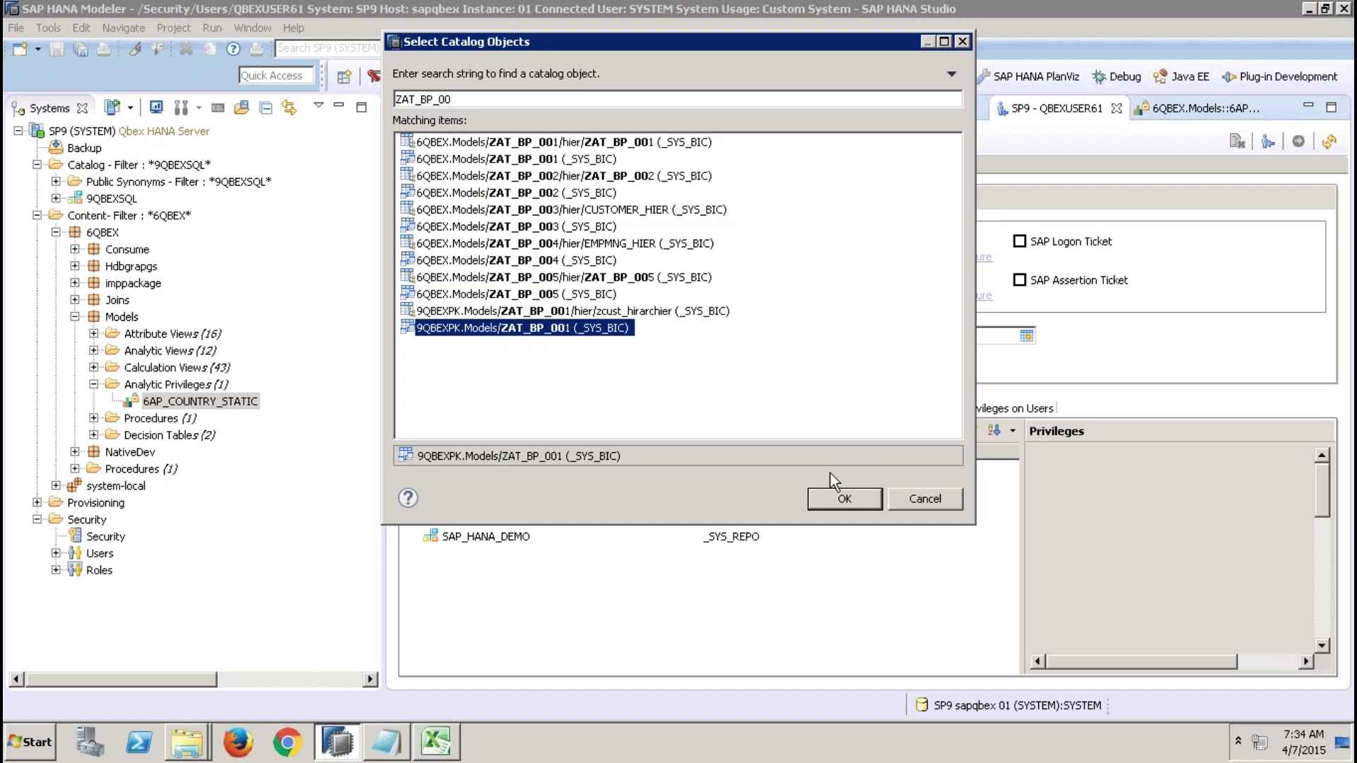
pyautogui.click(829, 496)
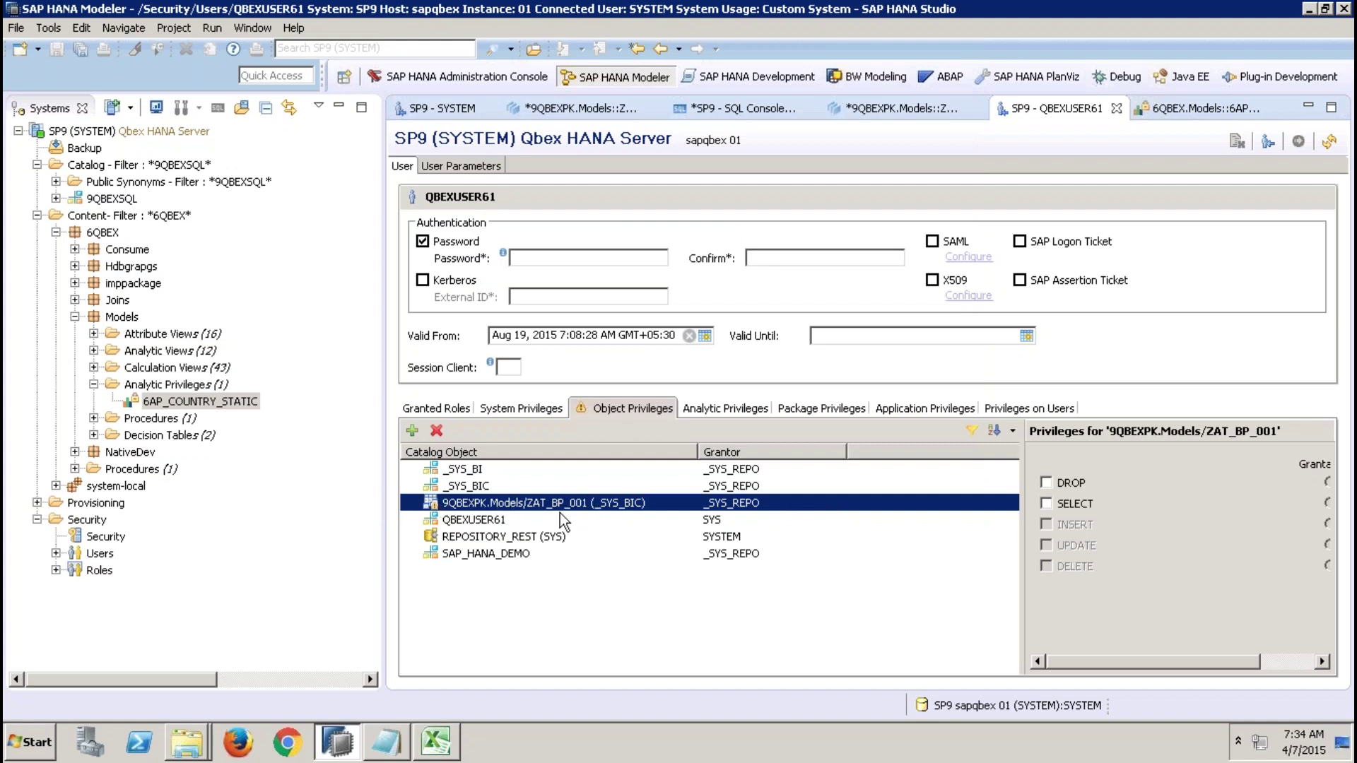
pyautogui.click(1050, 504)
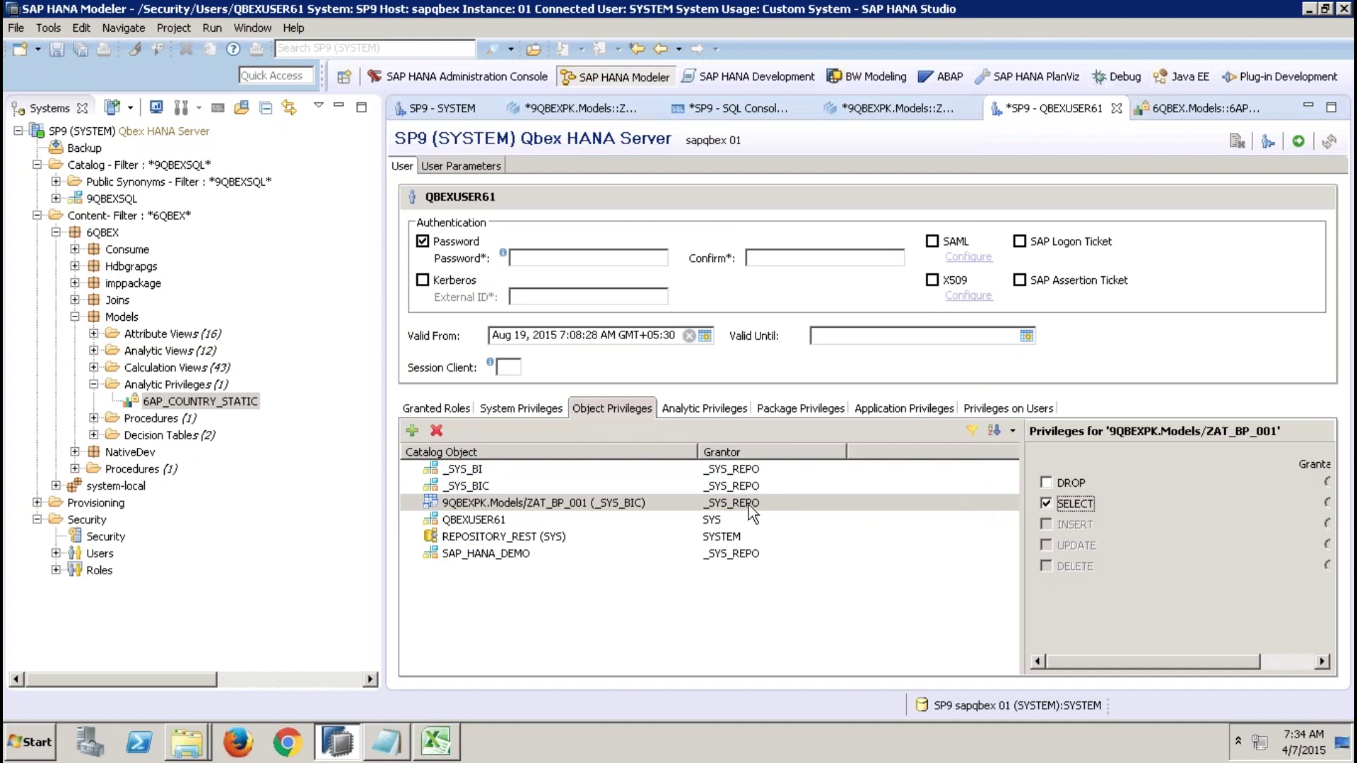
# Compare QBEXUSER61's assigned analytic privilege 6AP_COUNTRY_STATIC with the object privilege on ZAT_BP_001.
pyautogui.click(726, 410)
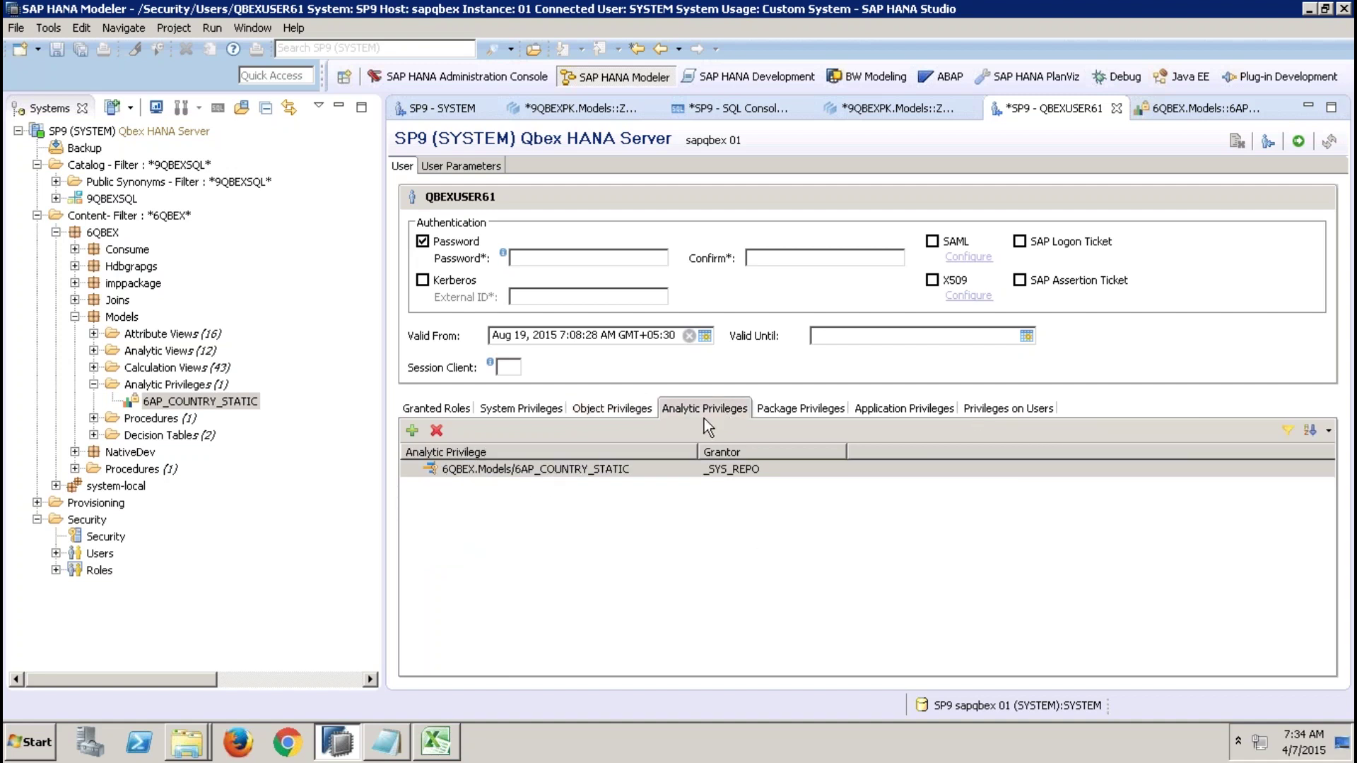
pyautogui.click(575, 469)
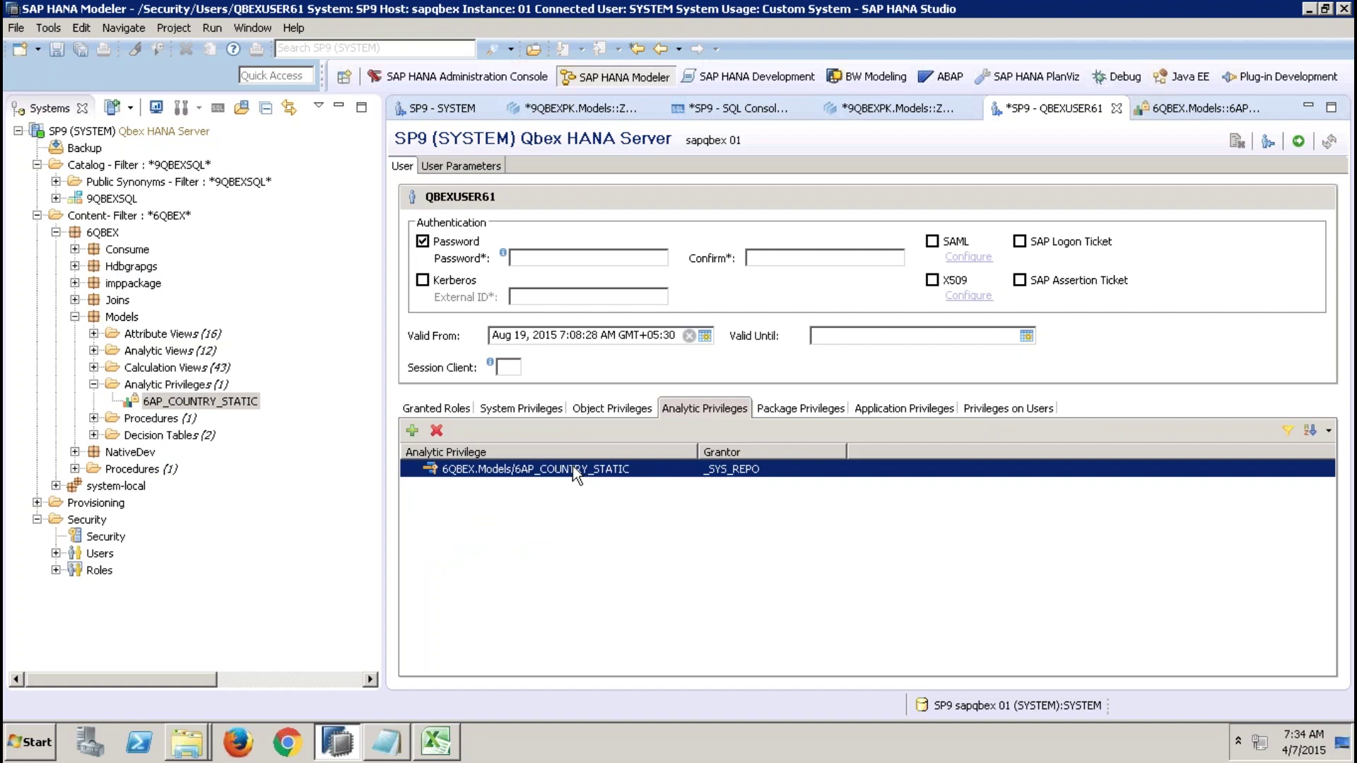
pyautogui.click(616, 408)
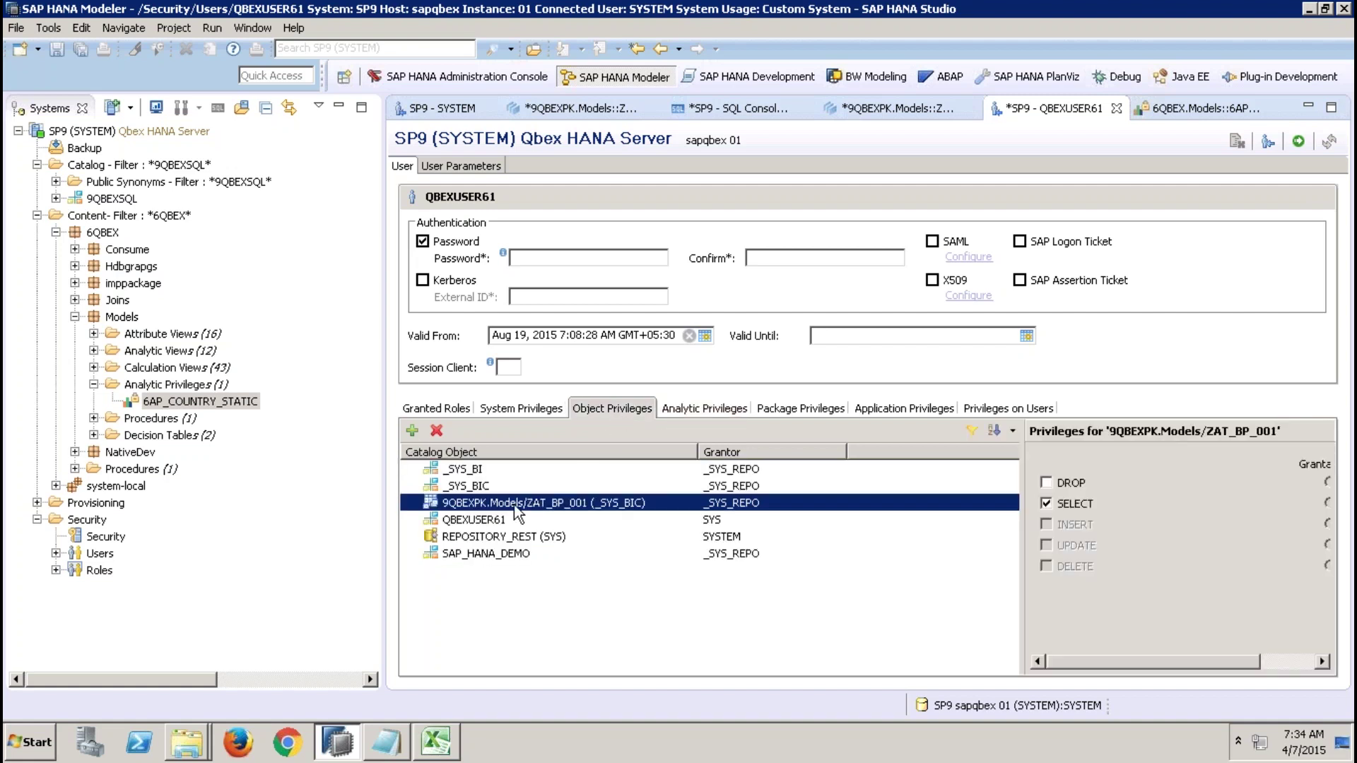
pyautogui.click(702, 412)
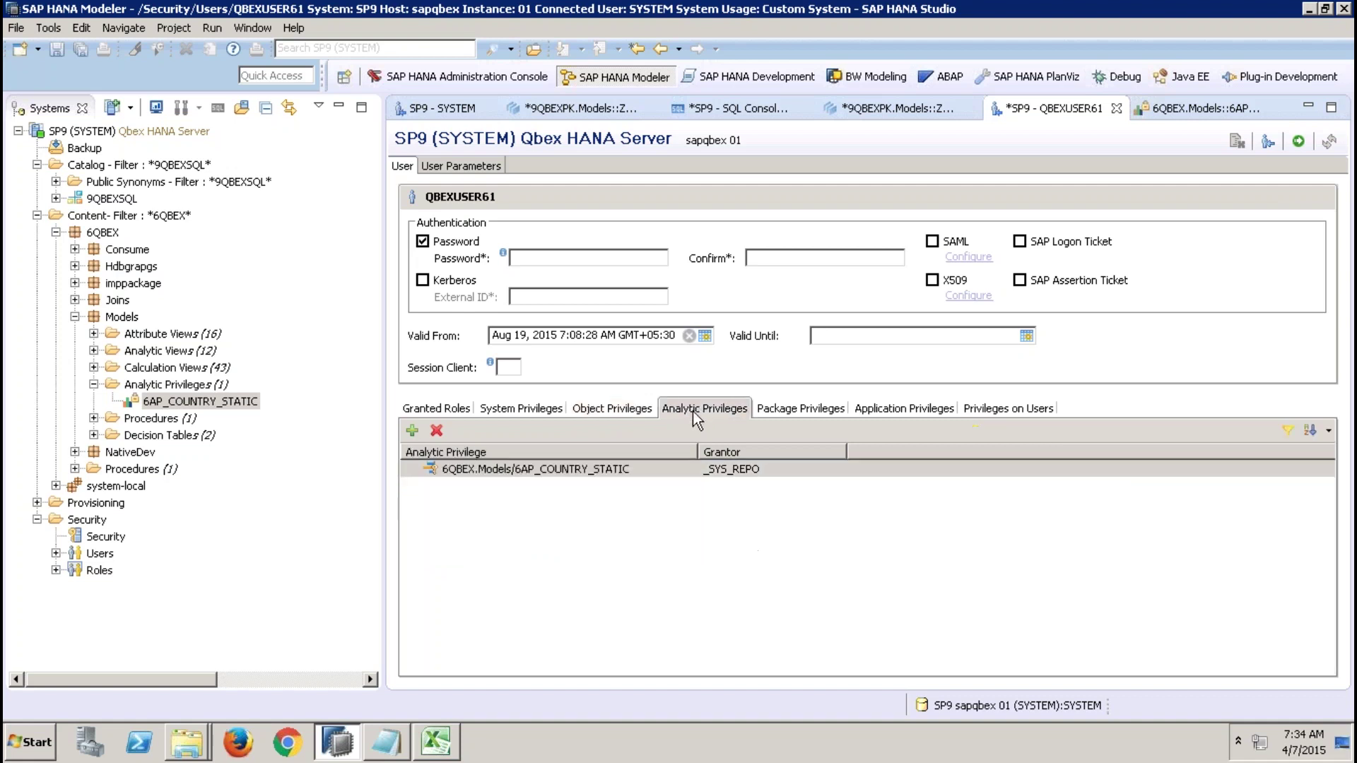
pyautogui.click(559, 472)
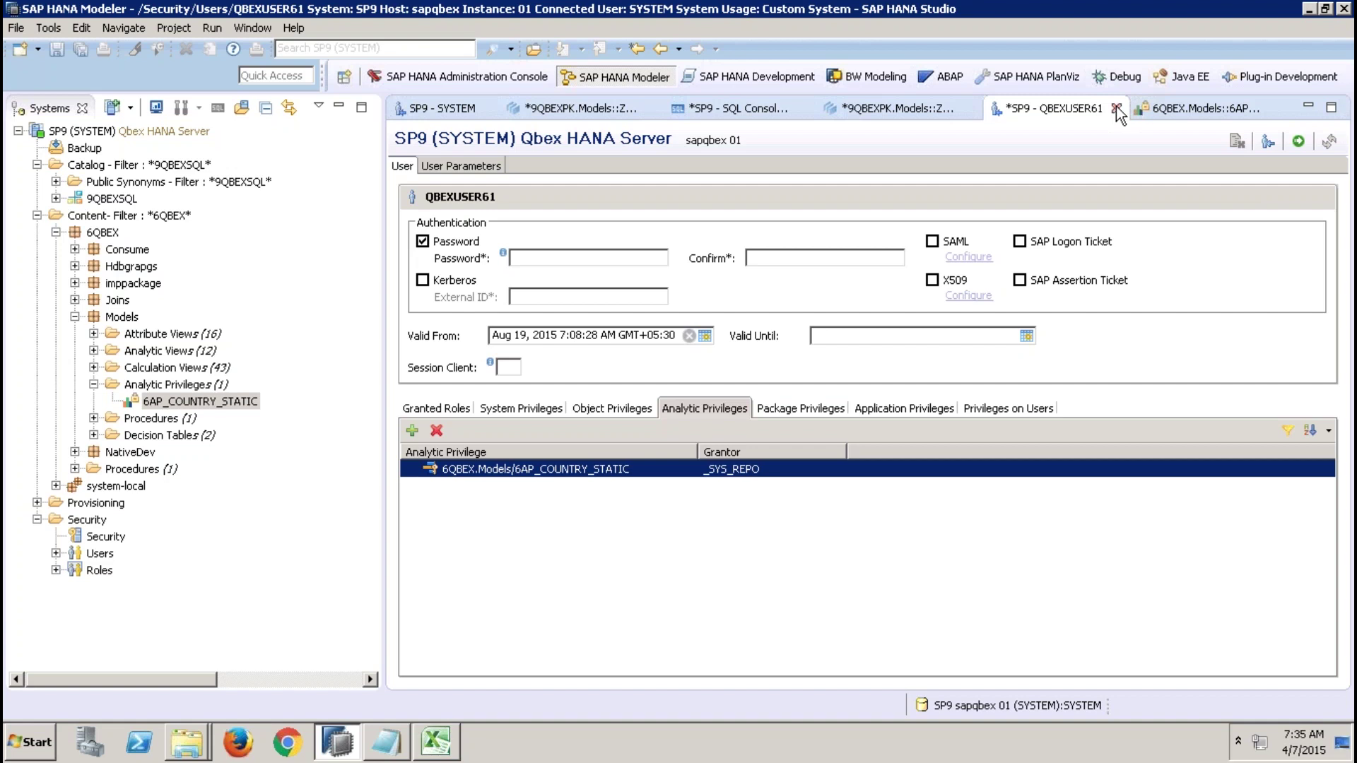
# Try the blank option and Analytic Privileges for Apply Privileges of ZAT_MATPLANT, and set it back to SQL Analytic Privileges.
pyautogui.click(896, 108)
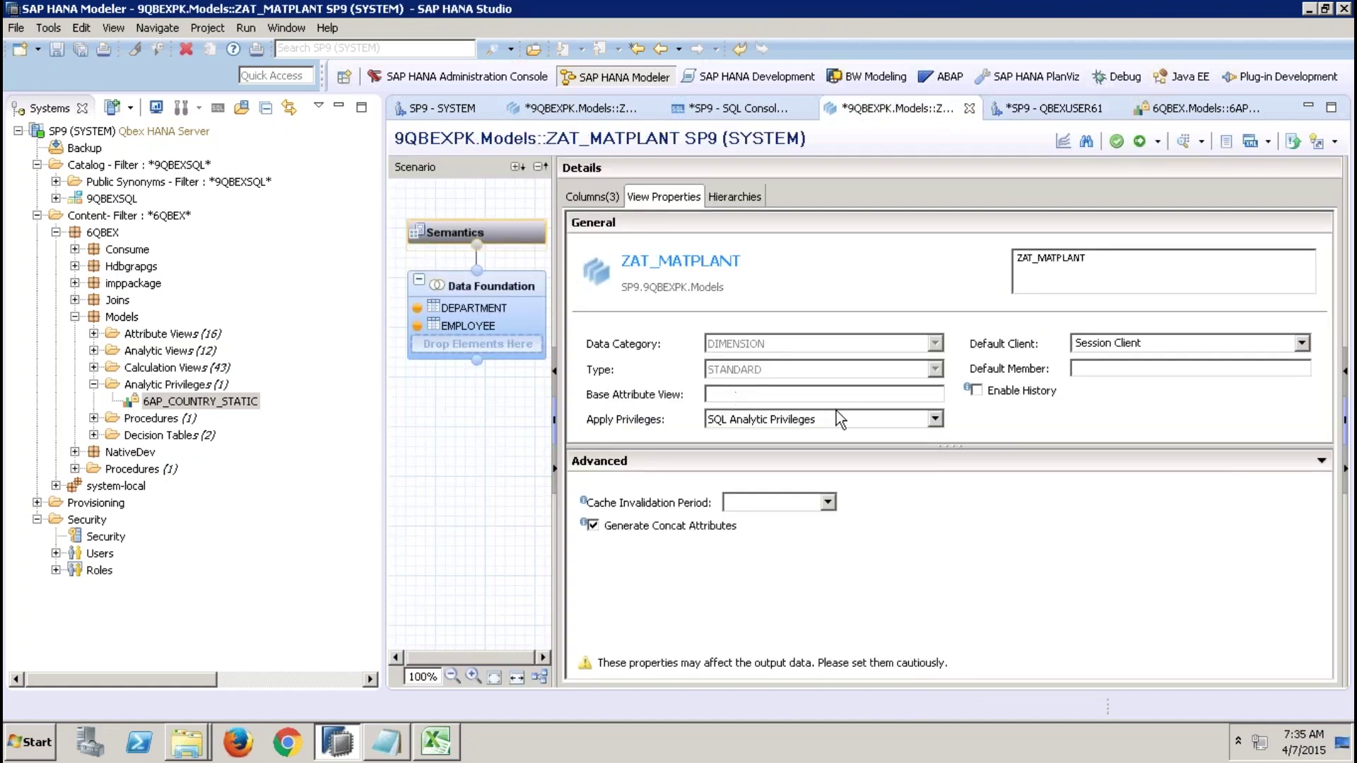
pyautogui.click(851, 412)
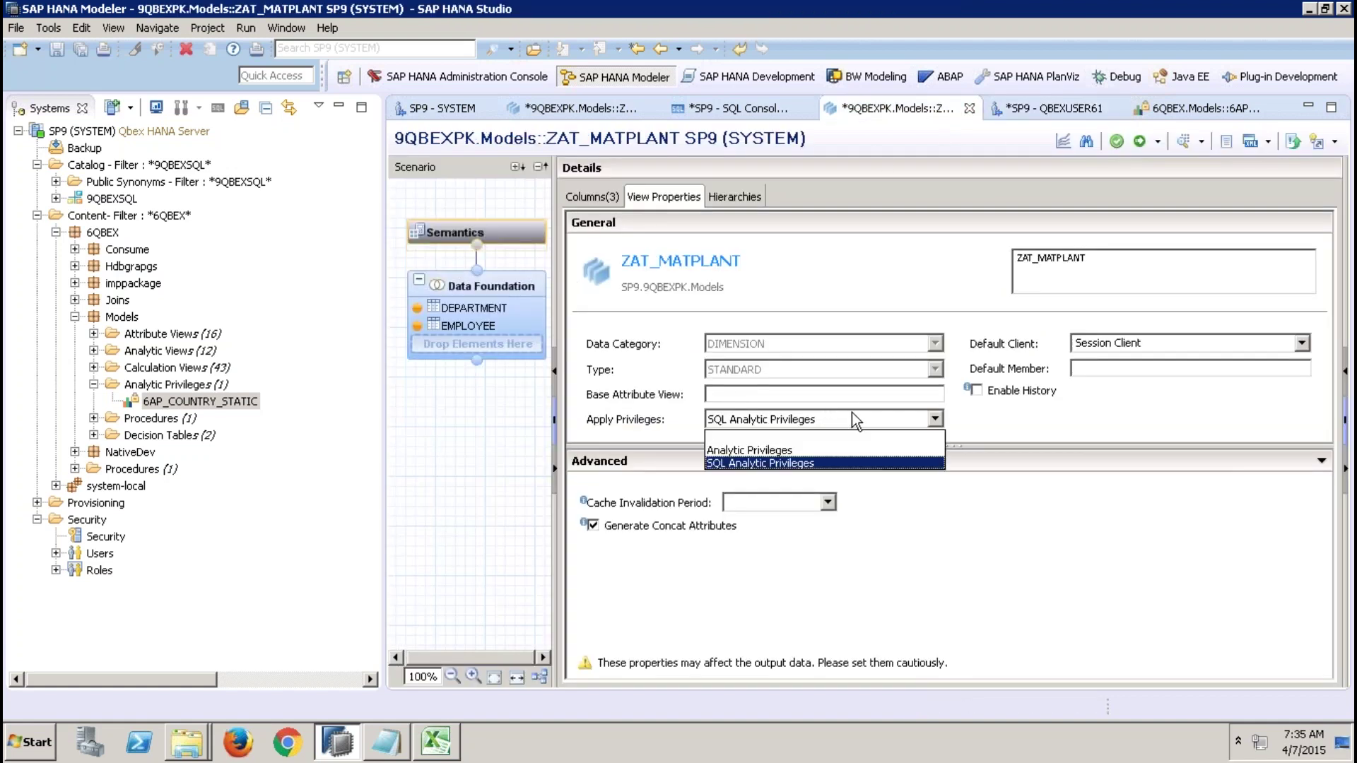
pyautogui.click(790, 449)
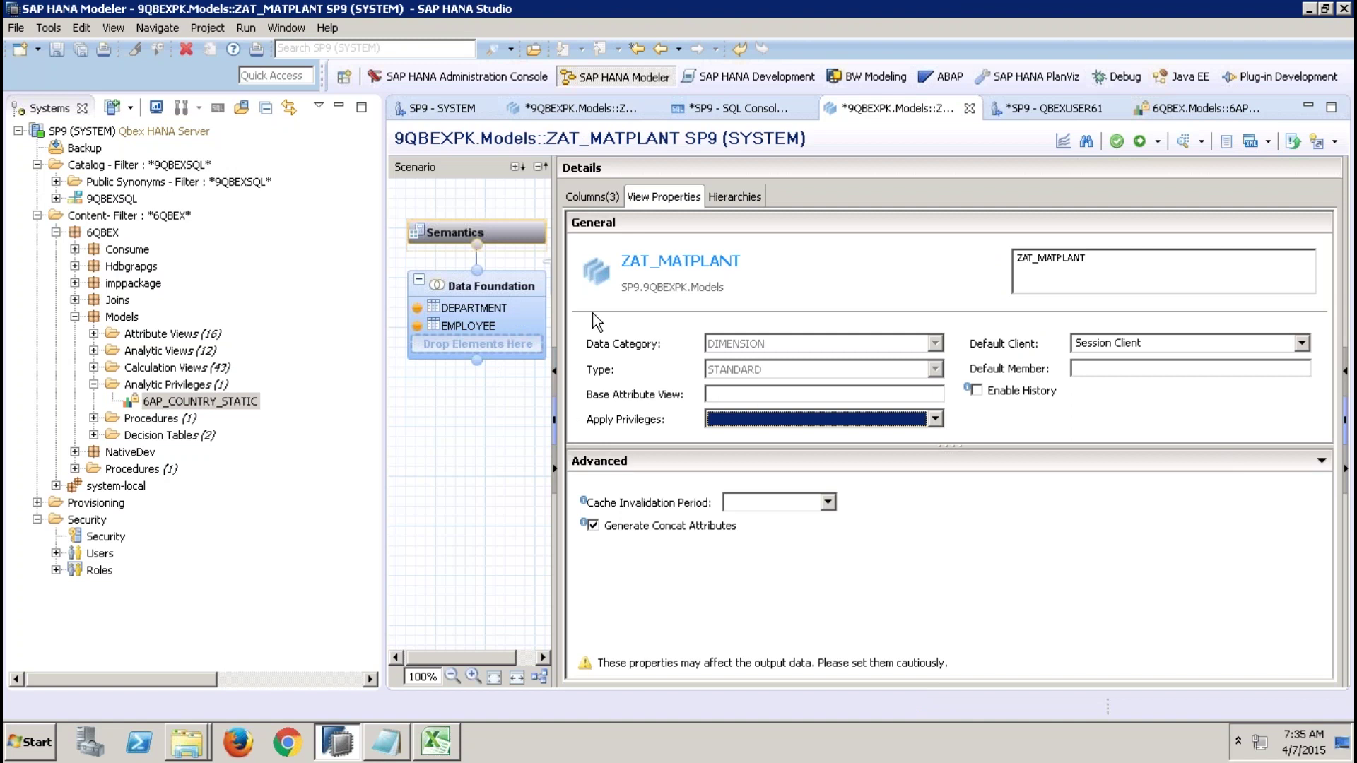
pyautogui.click(748, 417)
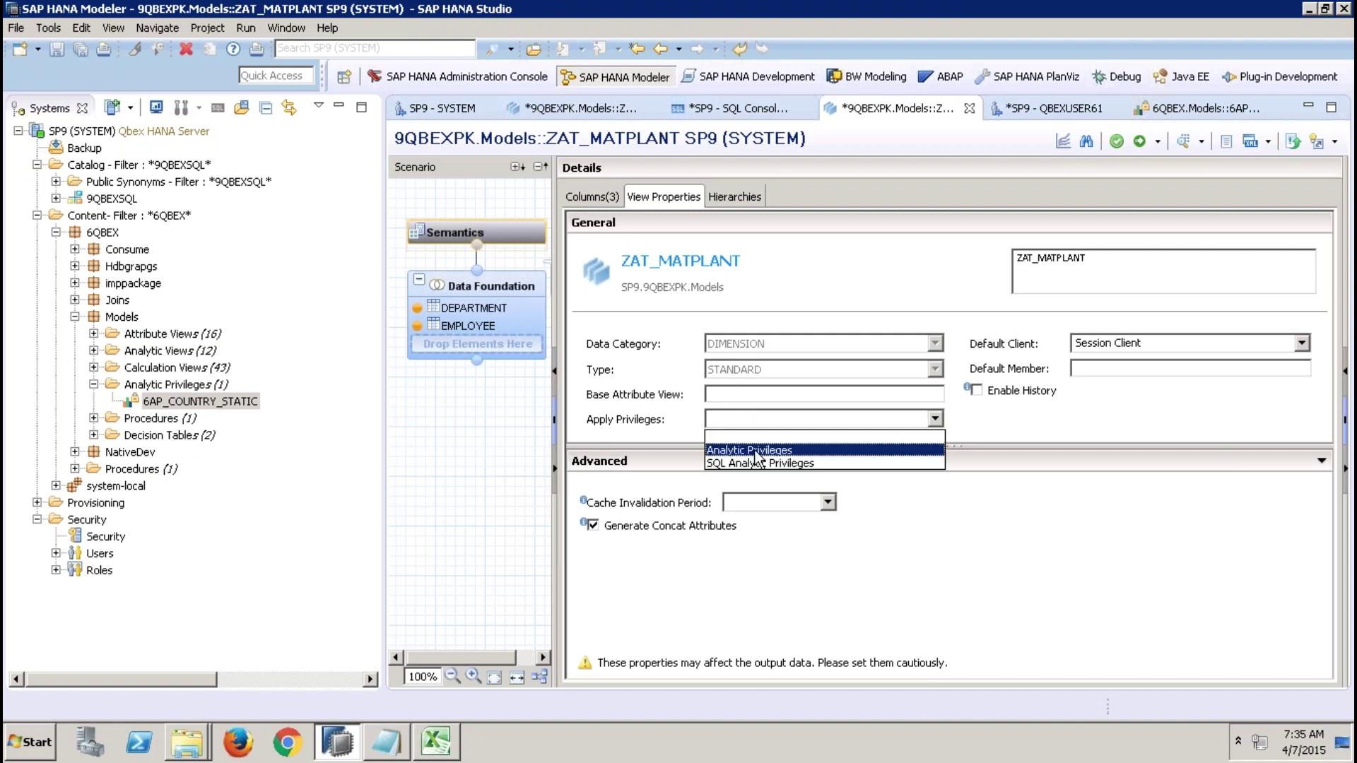
pyautogui.click(752, 451)
pyautogui.click(778, 422)
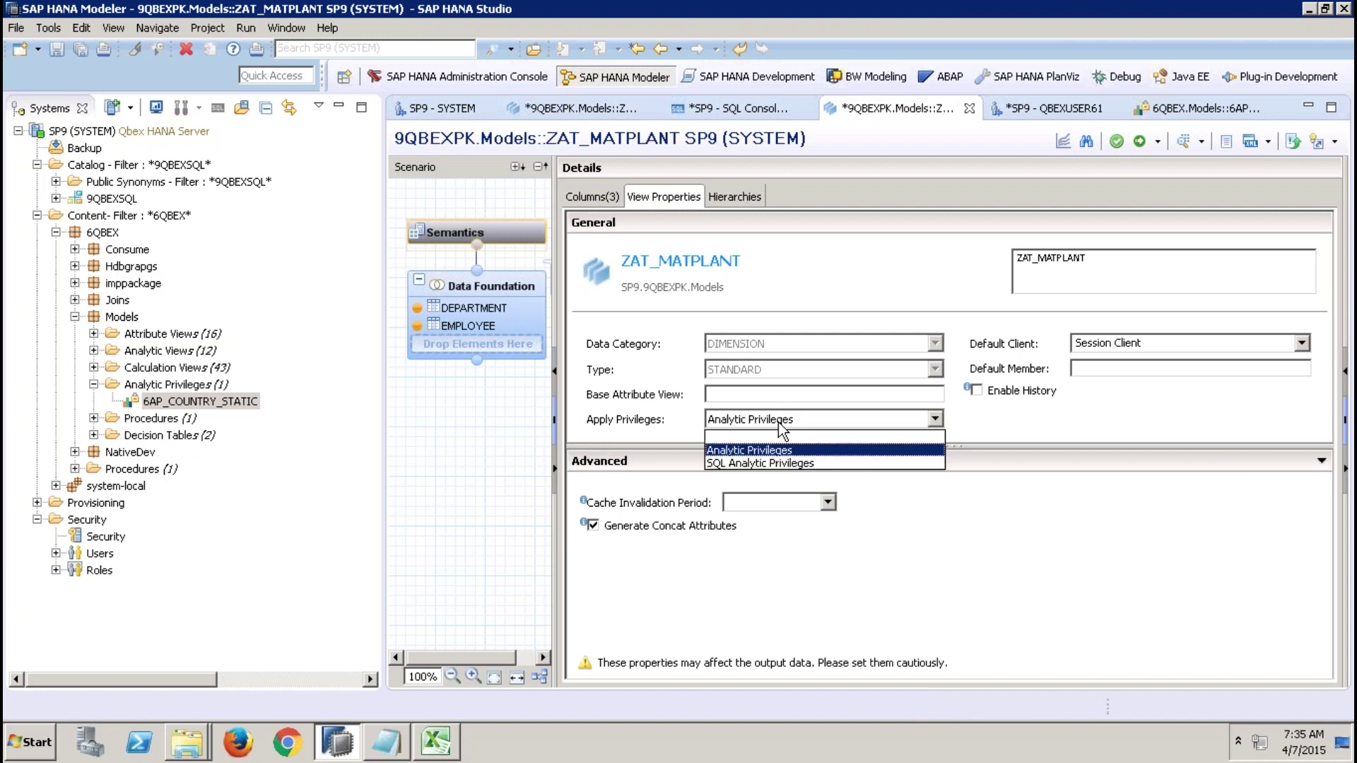
pyautogui.click(743, 464)
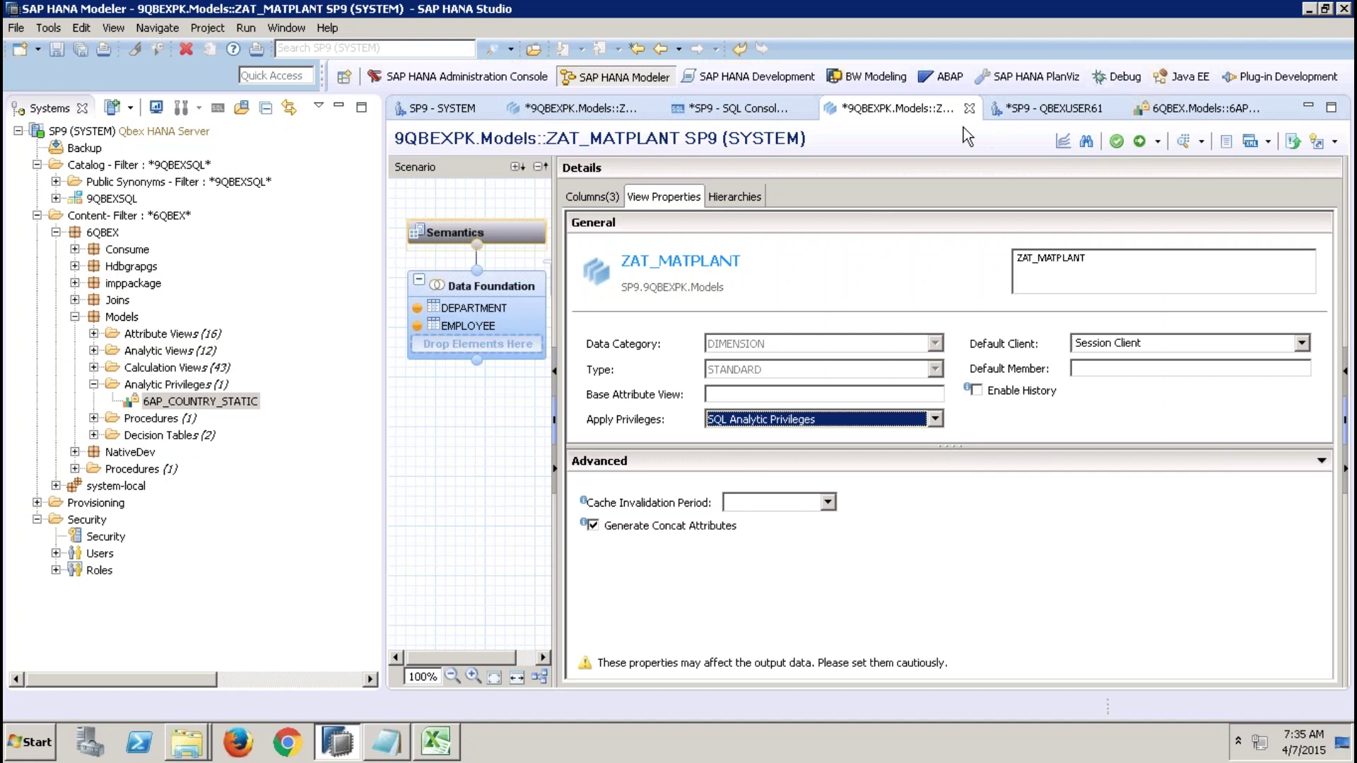
# Switch to the Excel workbook and enter the column headers MAT, PLANT and CIOLOR in cells D15 to F15.
pyautogui.moveTo(950, 2)
pyautogui.moveTo(434, 748)
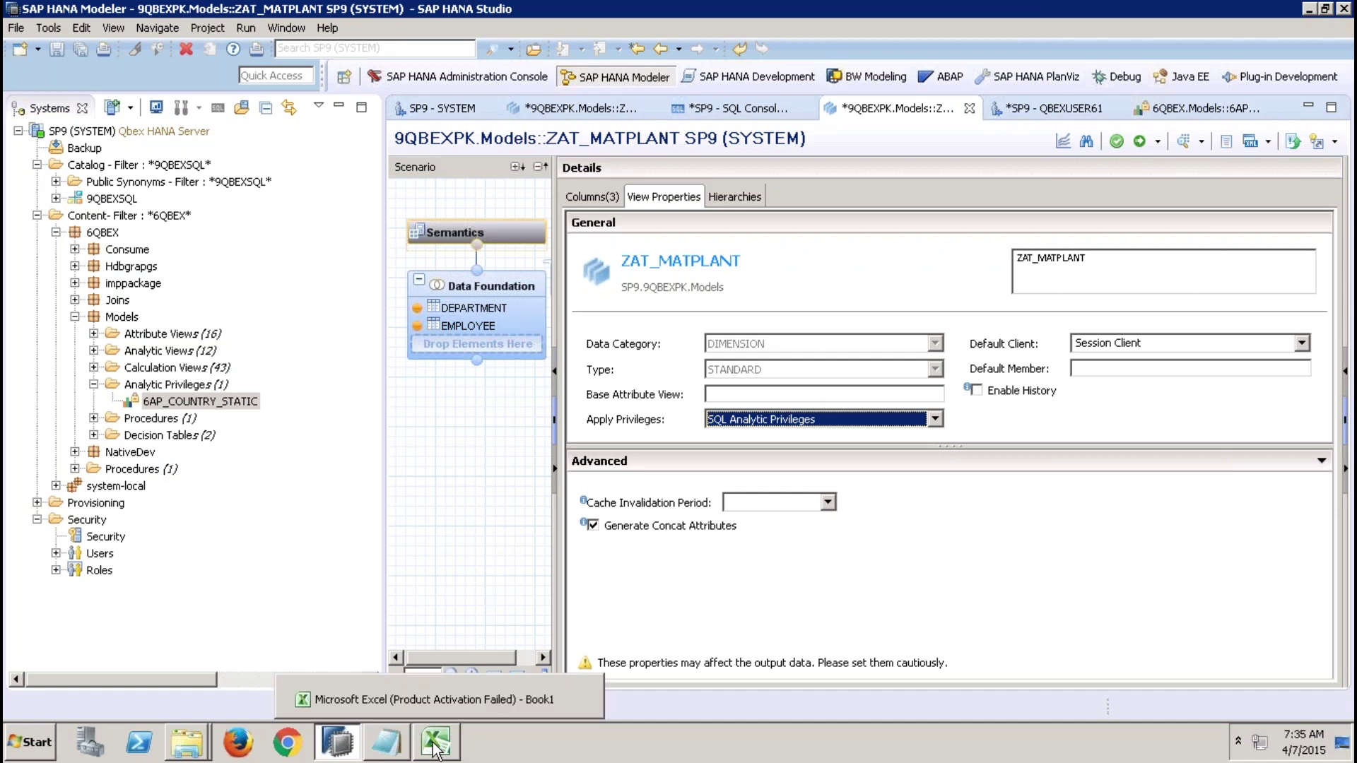
pyautogui.click(435, 748)
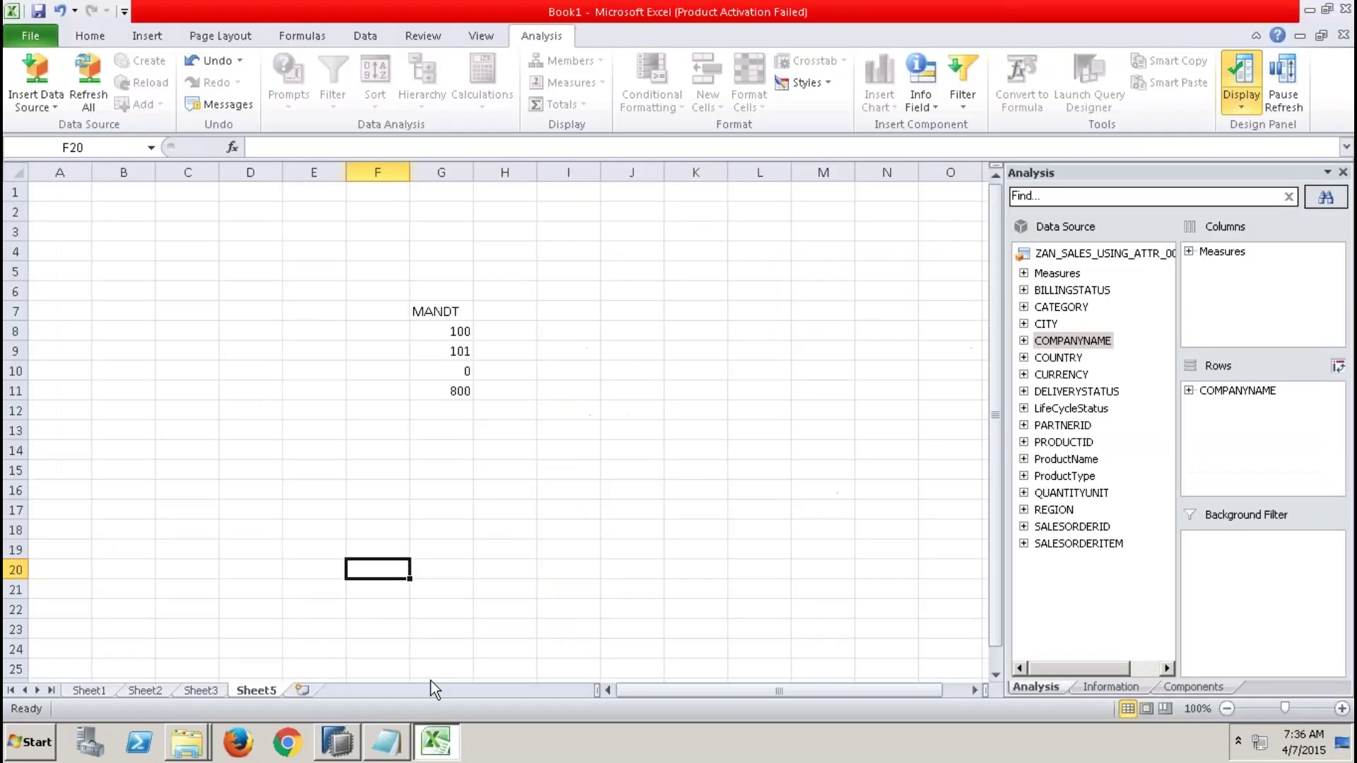
pyautogui.click(242, 478)
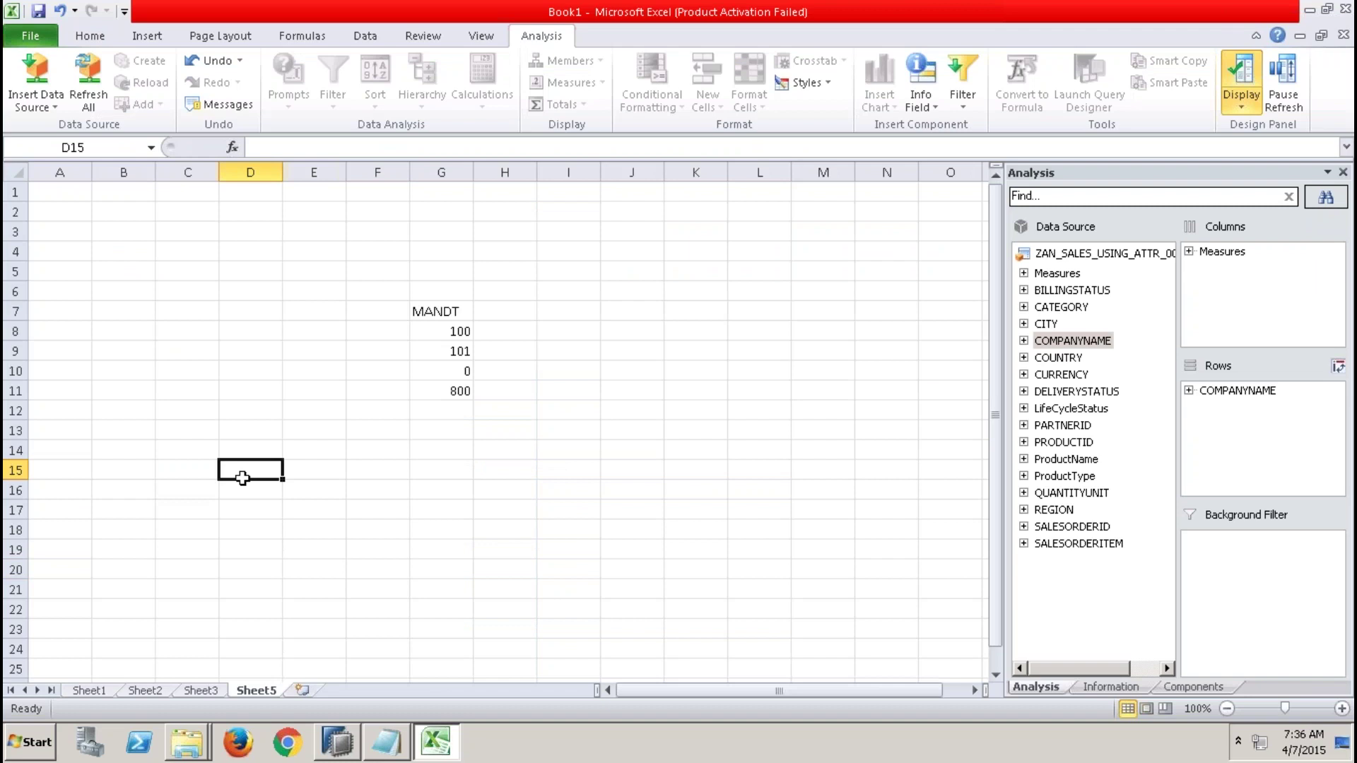
pyautogui.write('MAT')
pyautogui.press('Tab')
pyautogui.write('PLANT')
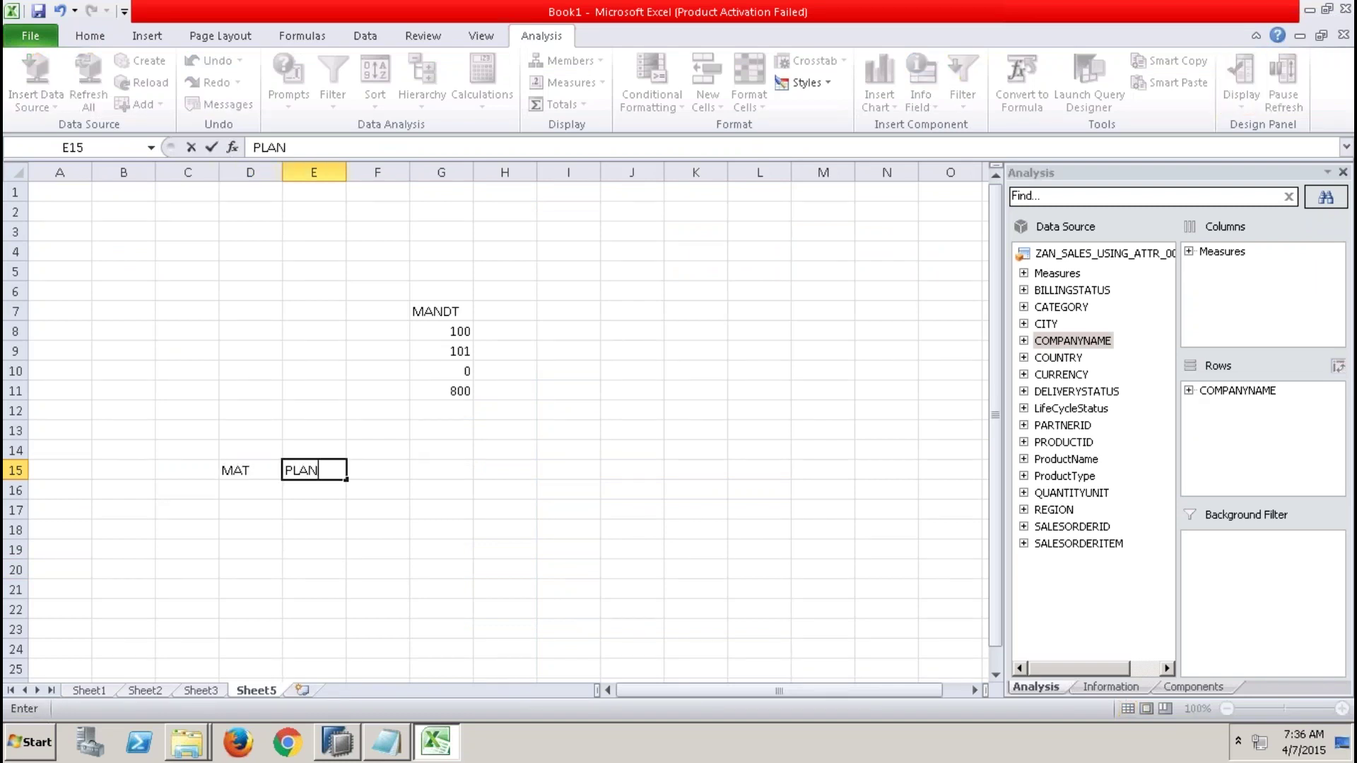
pyautogui.press('Tab')
pyautogui.write('CIOLOR')
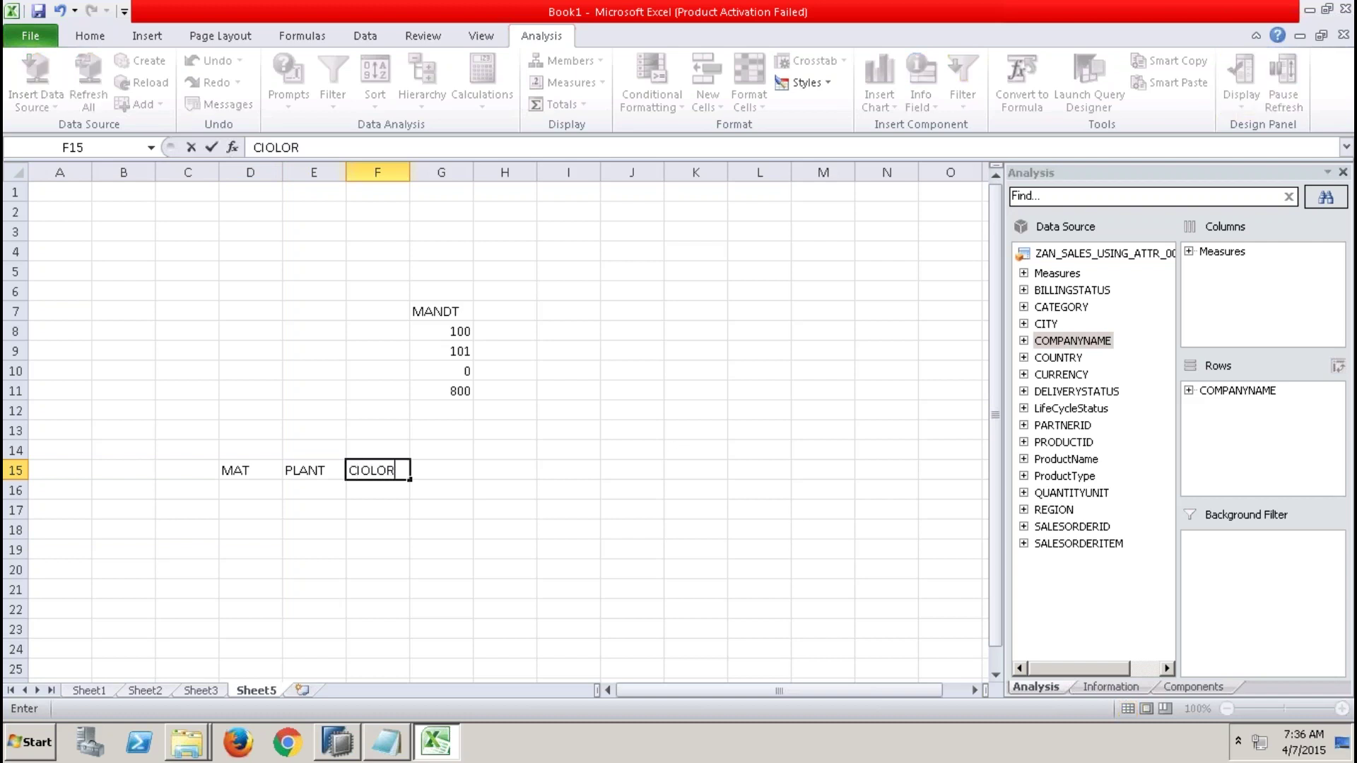
# Apply all borders to the range D15:F22.
pyautogui.click(243, 473)
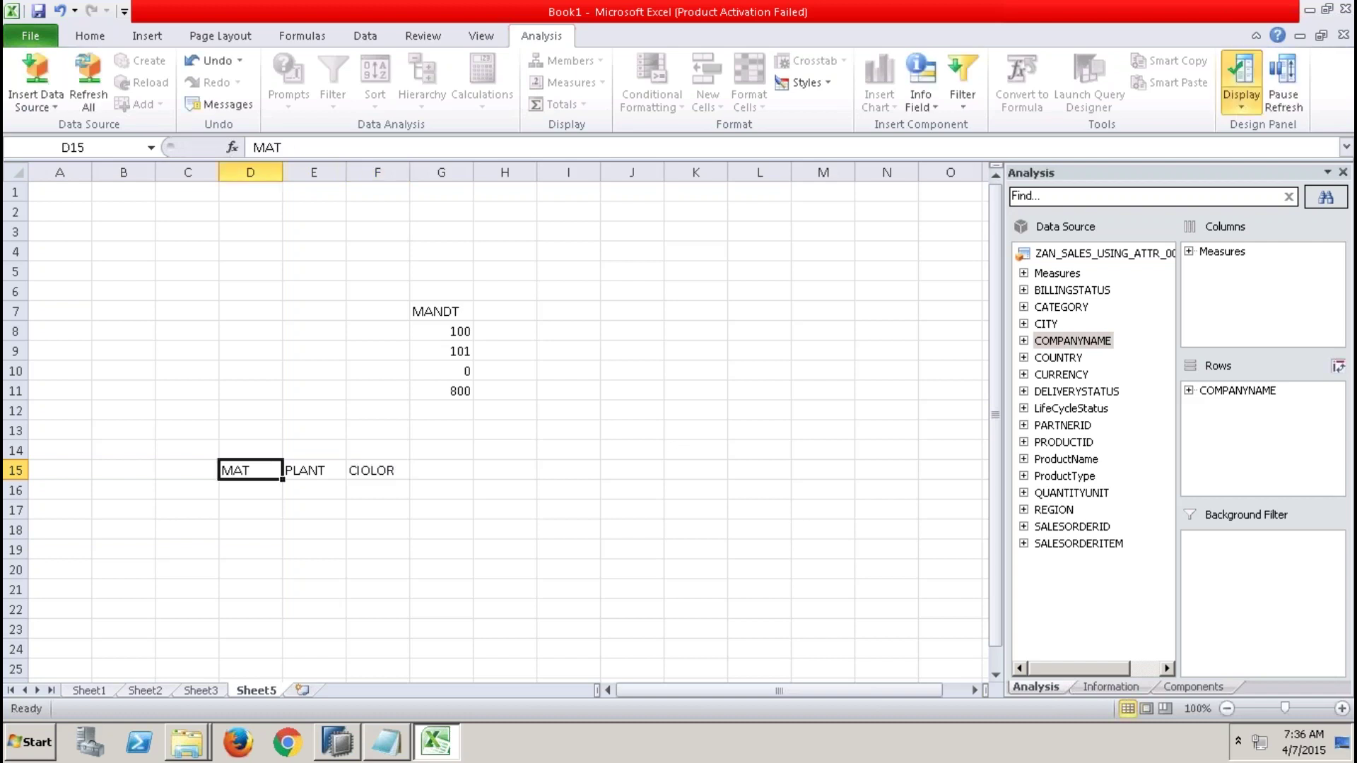
pyautogui.moveTo(249, 478); pyautogui.dragTo(363, 615)
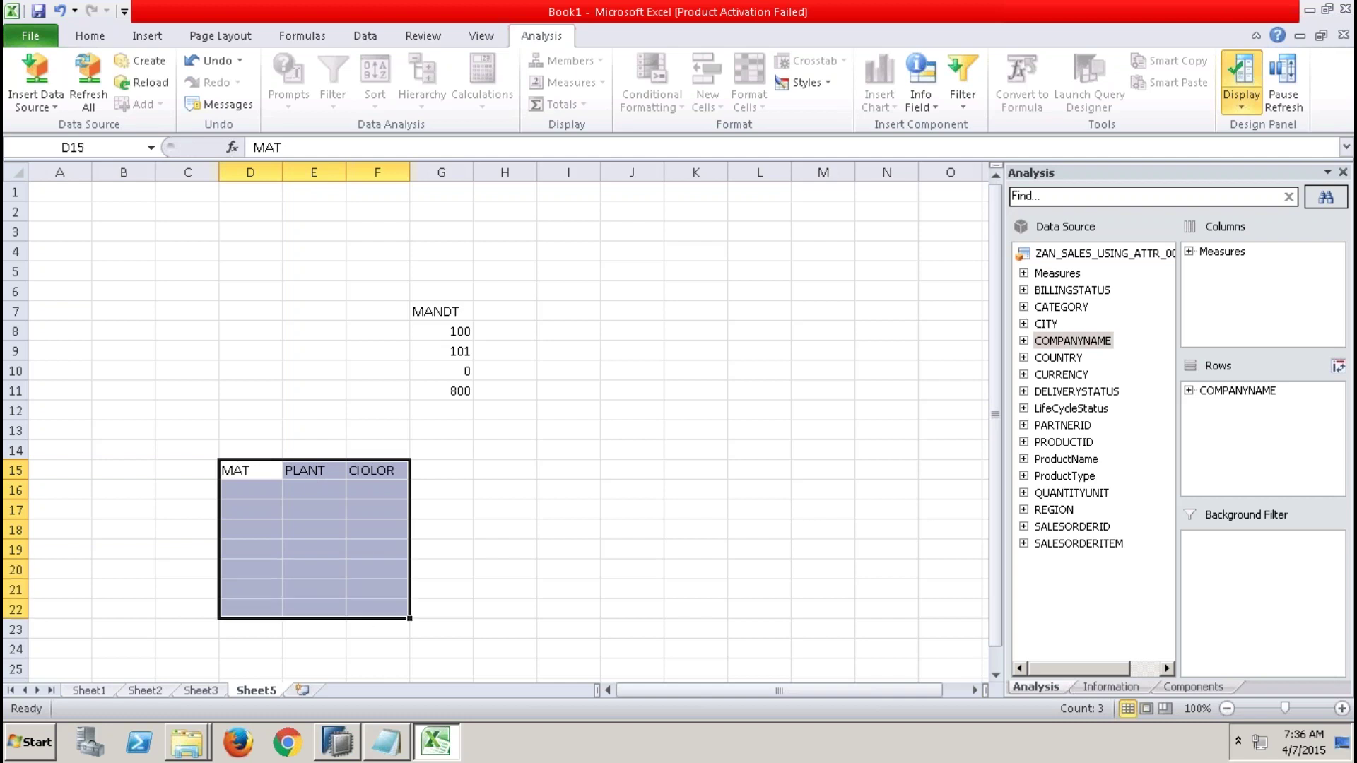
pyautogui.click(90, 35)
pyautogui.click(273, 98)
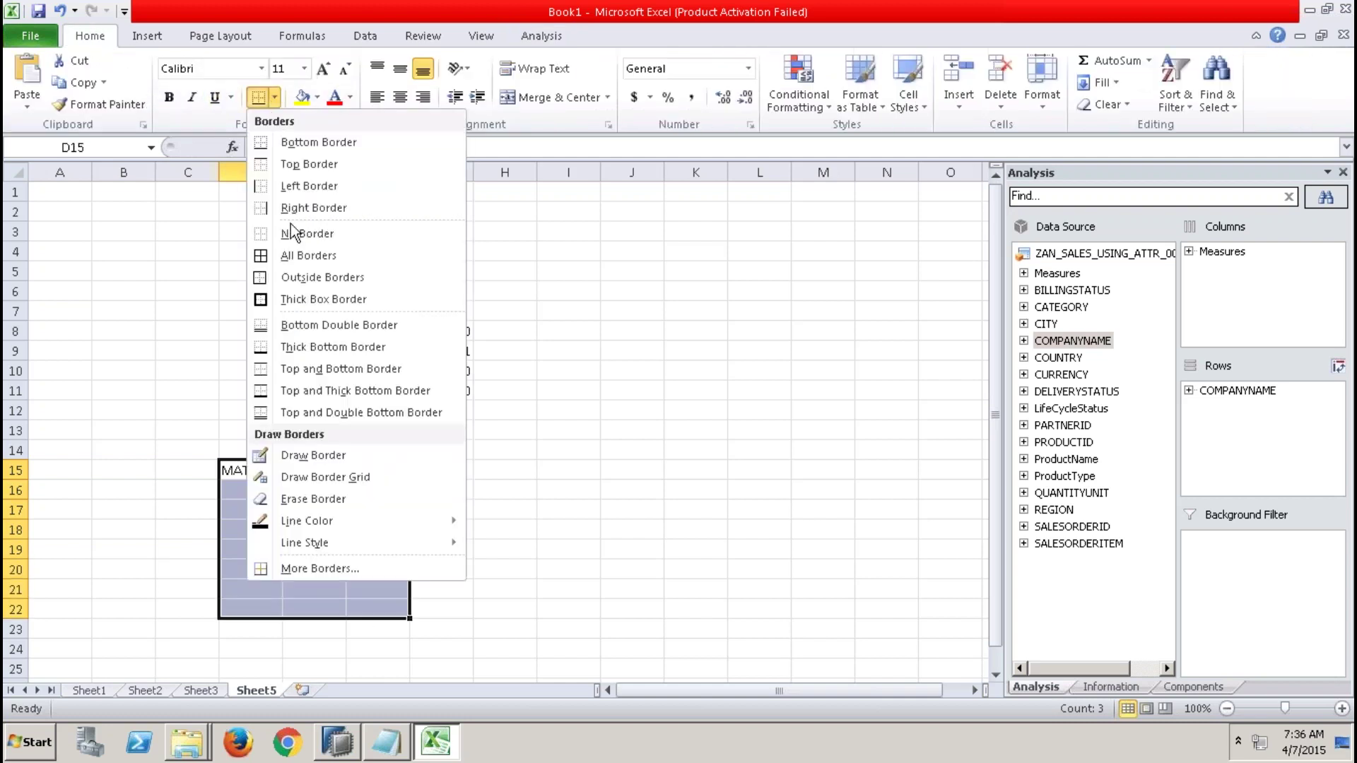
pyautogui.click(291, 261)
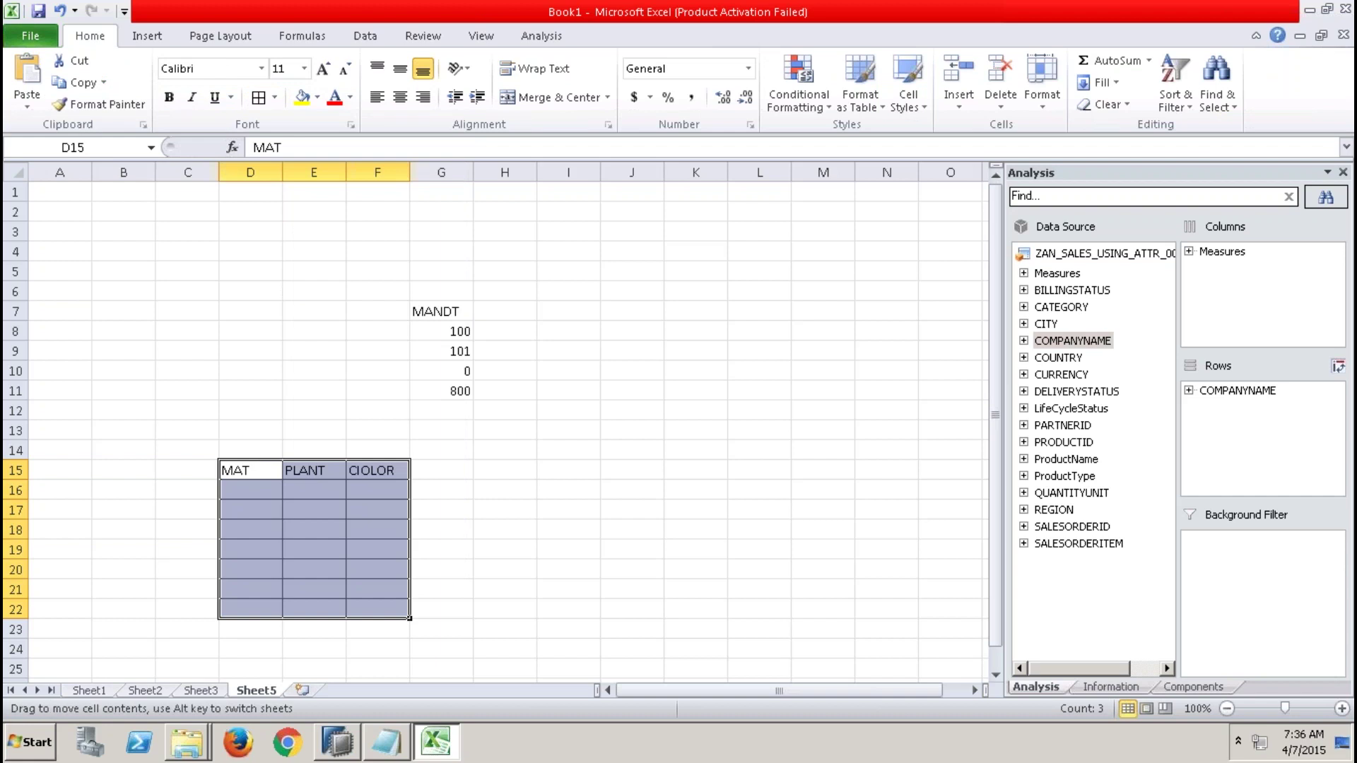
# Fill the MAT and PLANT columns, D15:E22, with yellow.
pyautogui.click(265, 469)
pyautogui.moveTo(281, 477); pyautogui.dragTo(306, 614)
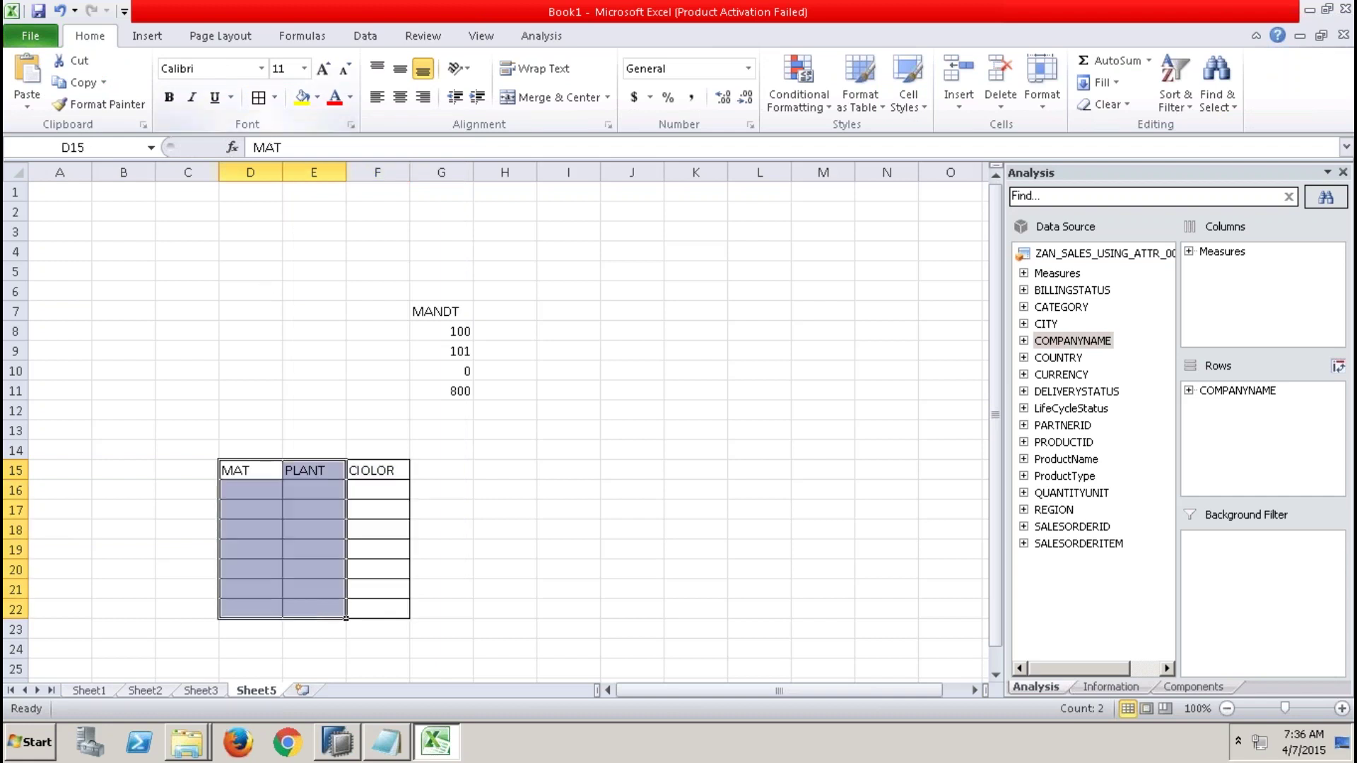
pyautogui.click(301, 98)
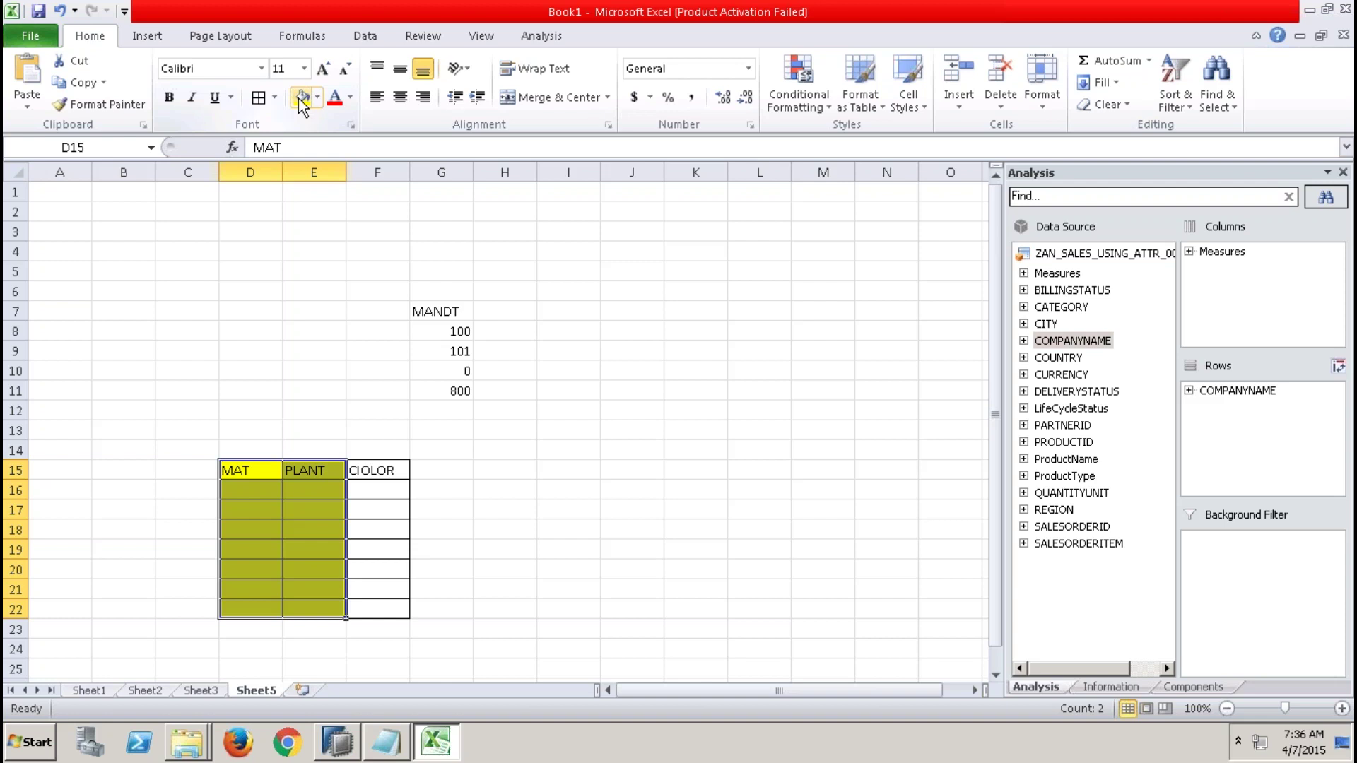
# Enter the headers ORDERID, MAT, PLANT` and ORDVALUE for a second table in cells I15 to L15.
pyautogui.click(569, 466)
pyautogui.write('ORDER')
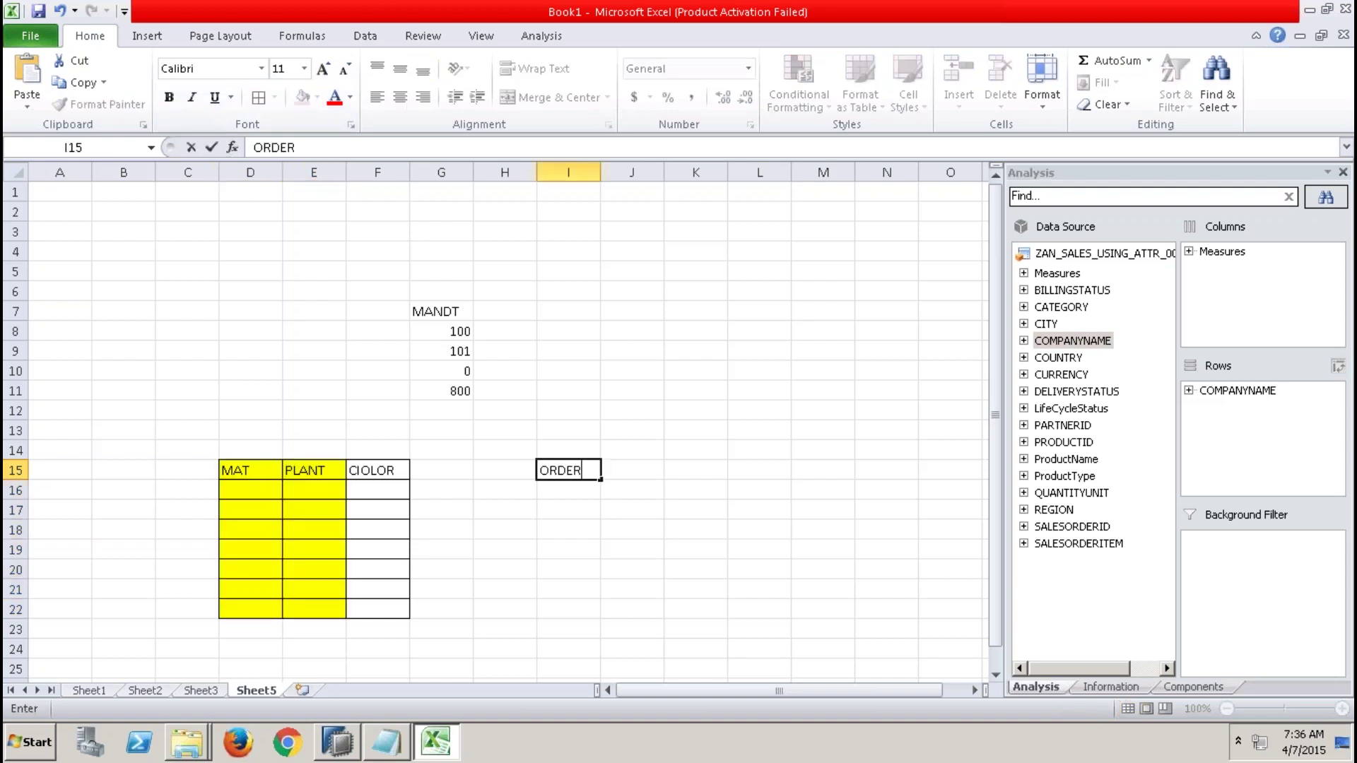
pyautogui.write('ID')
pyautogui.press('Tab')
pyautogui.write('MAT')
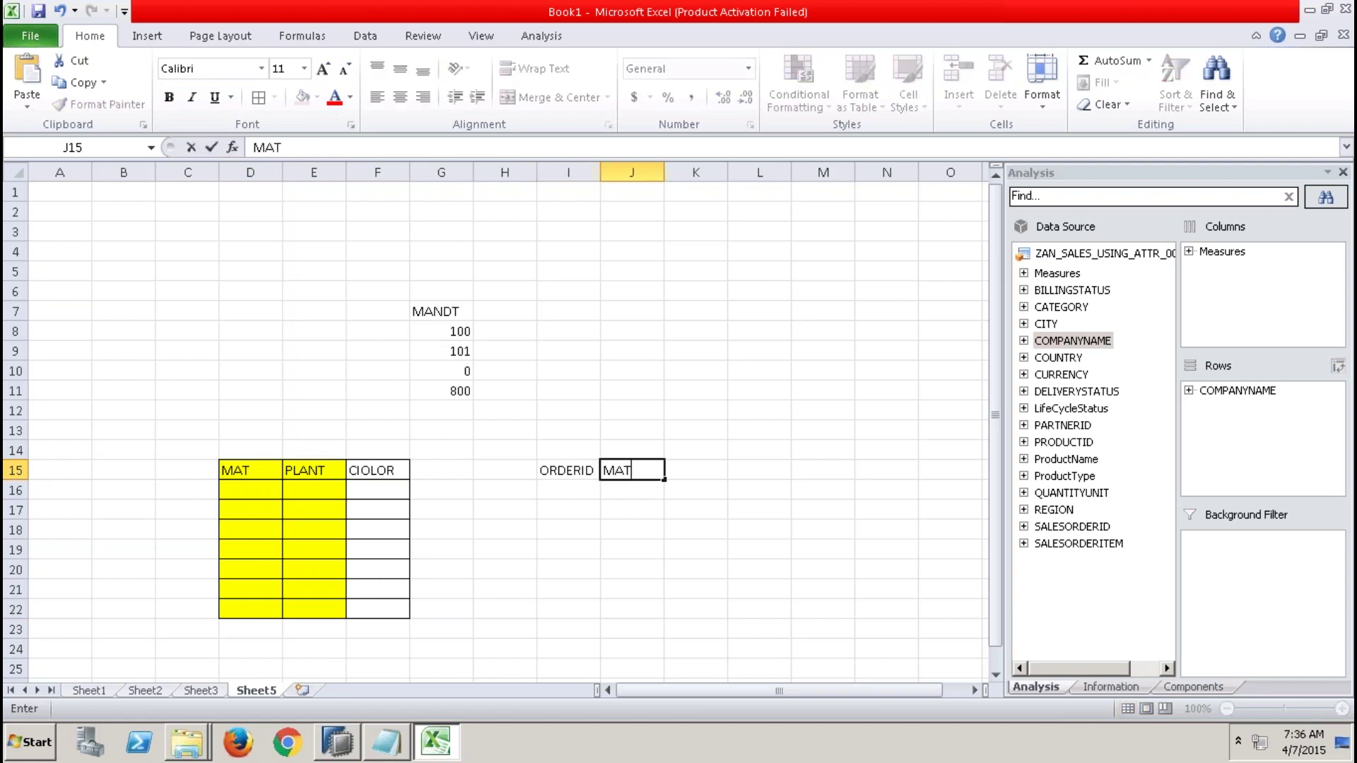
pyautogui.press('Tab')
pyautogui.write('PLA')
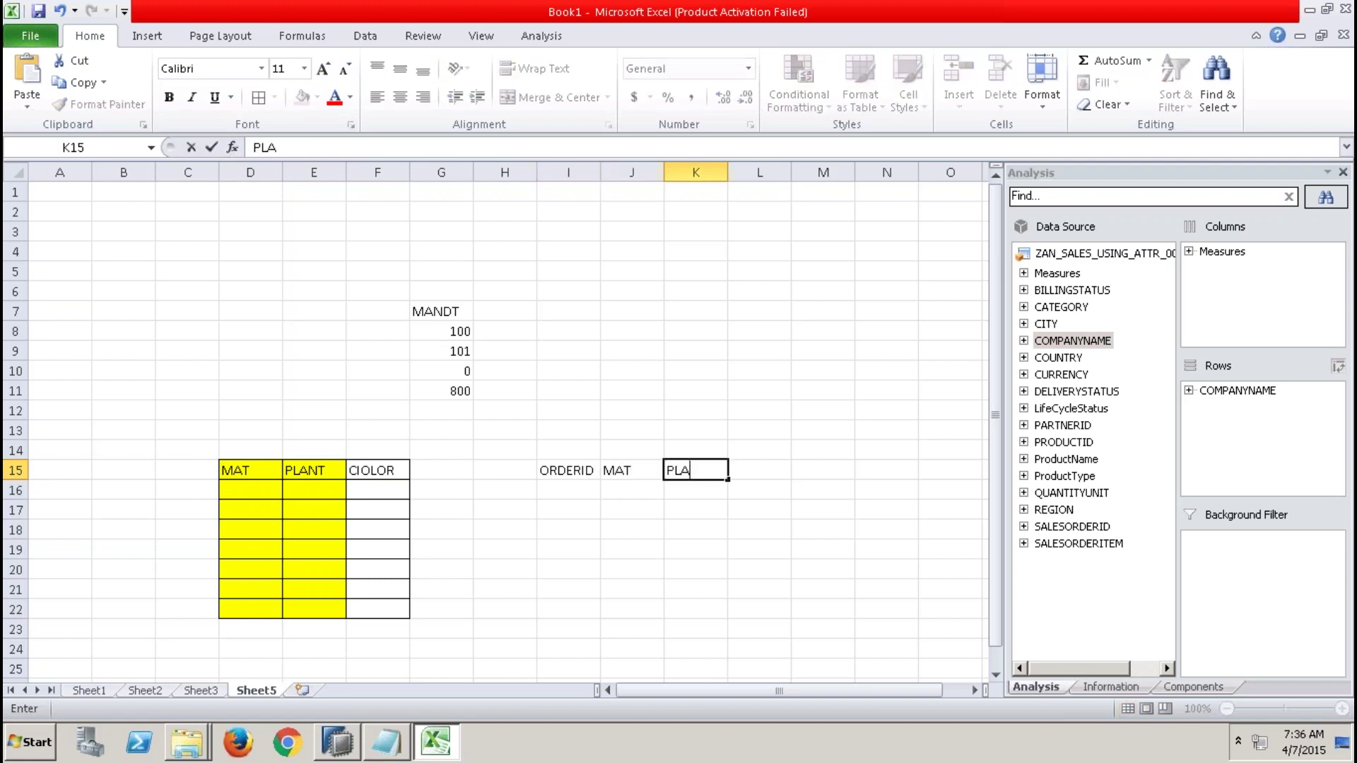
pyautogui.write('NT`')
pyautogui.press('Tab')
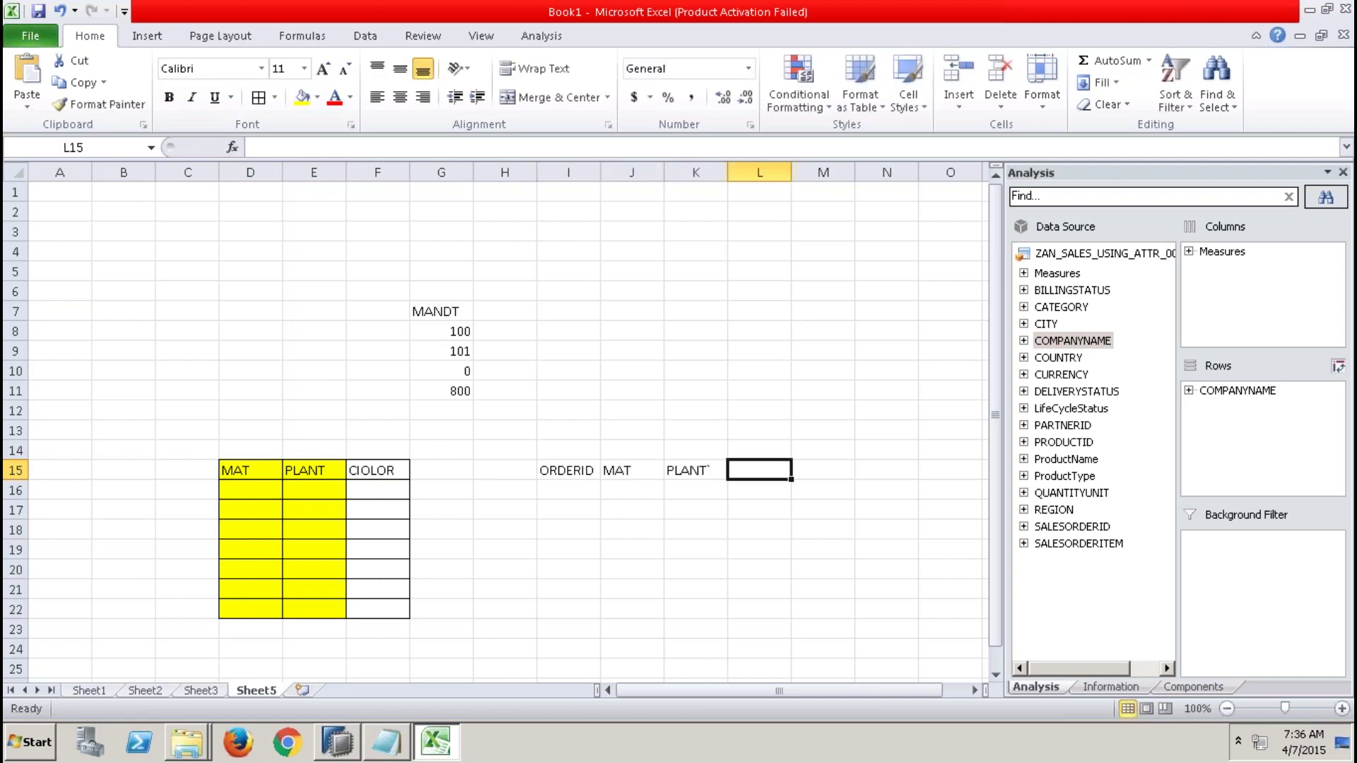
pyautogui.write('ORDVA')
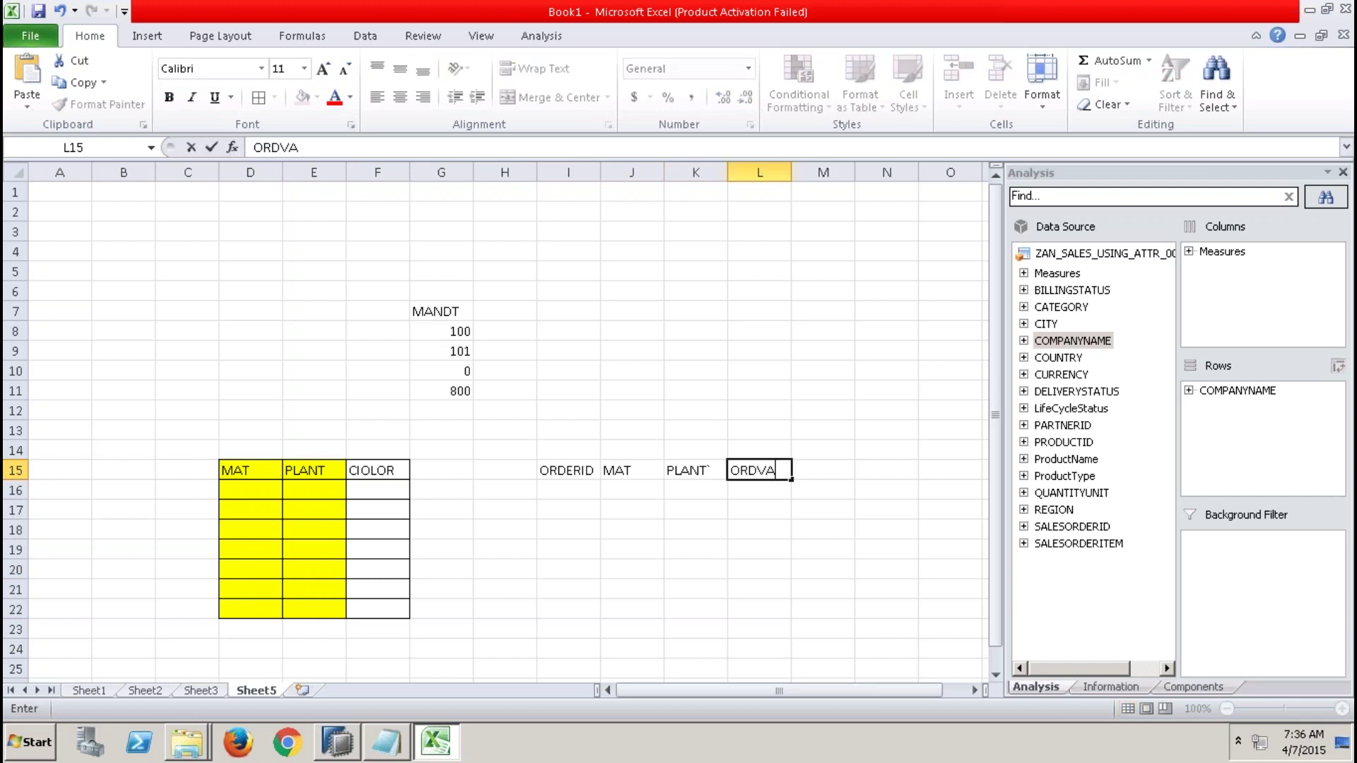
pyautogui.write('LUE')
# Apply all borders to I15:L22 and fill the ORDERID column with yellow.
pyautogui.hotkey('ctrl', 'Left')
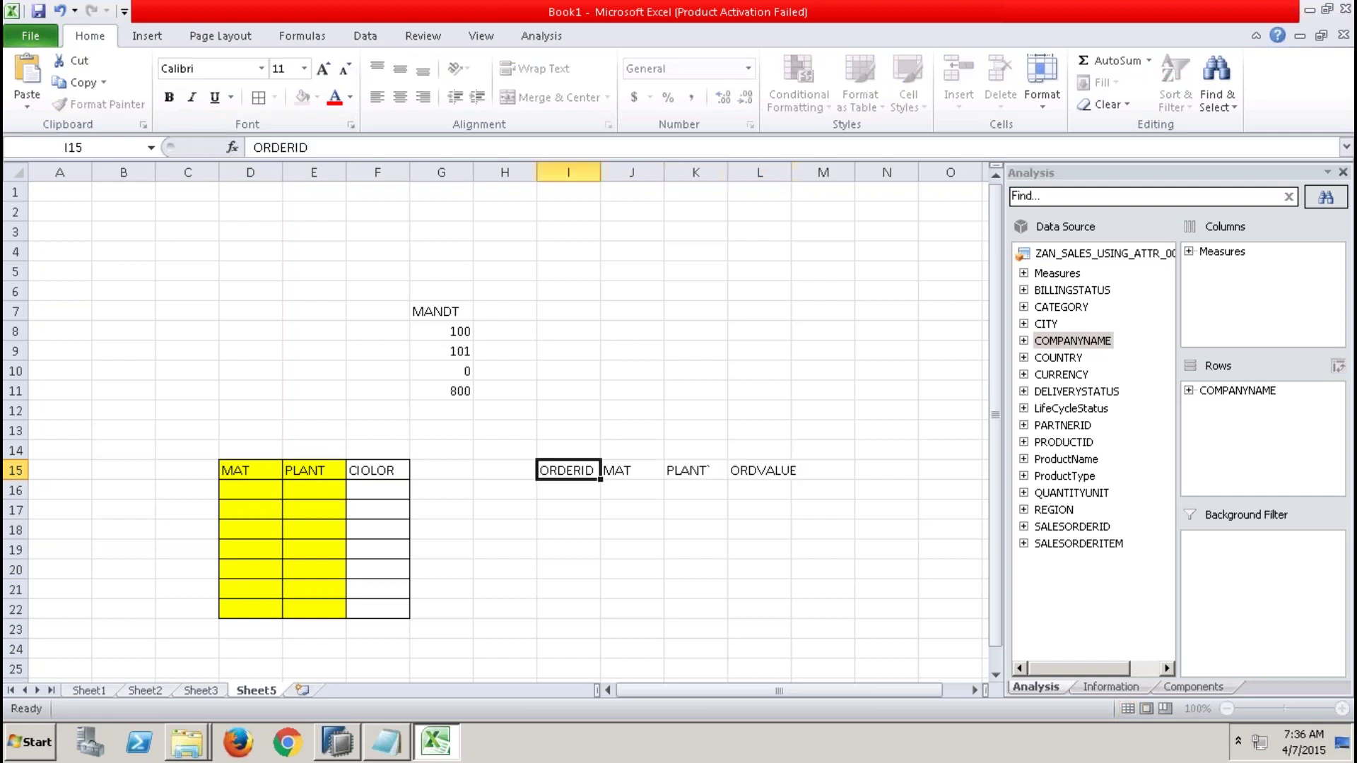
pyautogui.moveTo(739, 468)
pyautogui.mouseDown()
pyautogui.moveTo(772, 530)
pyautogui.moveTo(748, 617)
pyautogui.mouseUp()
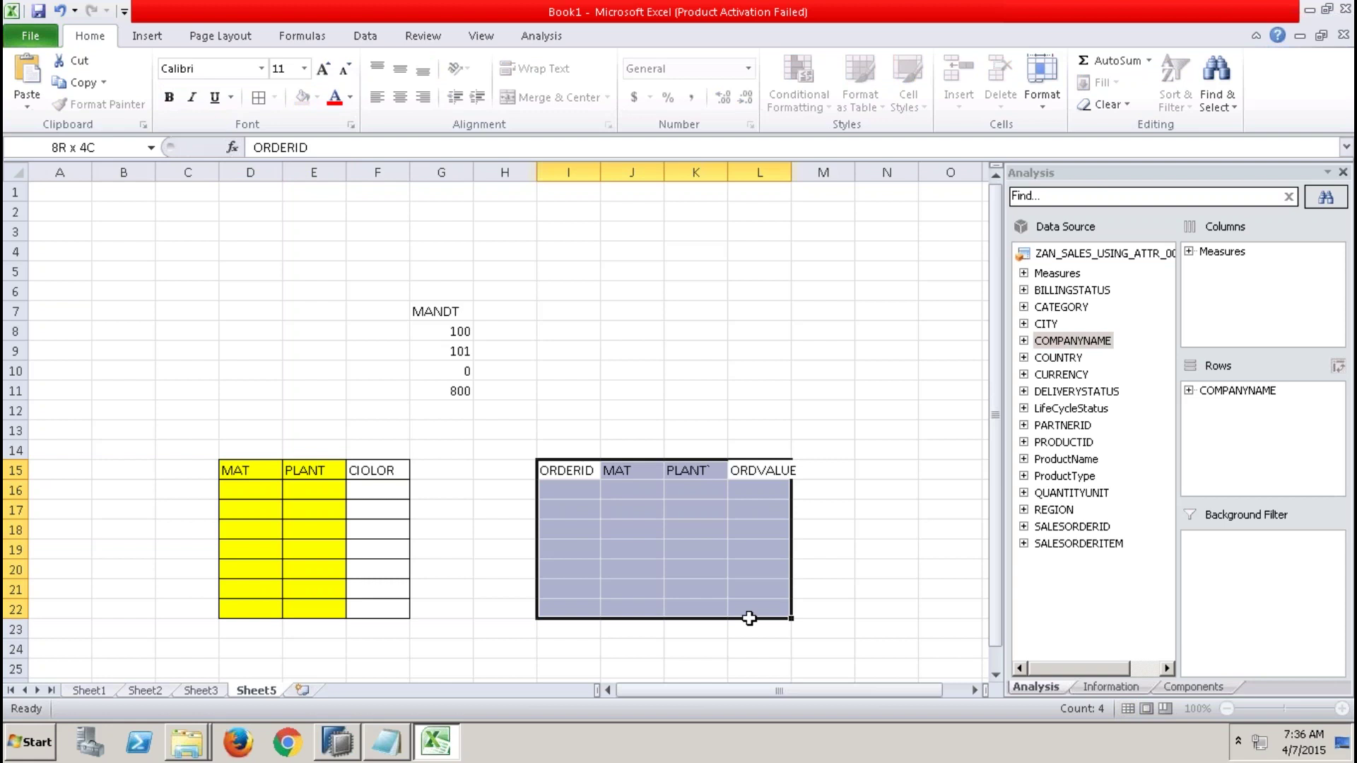
pyautogui.click(259, 97)
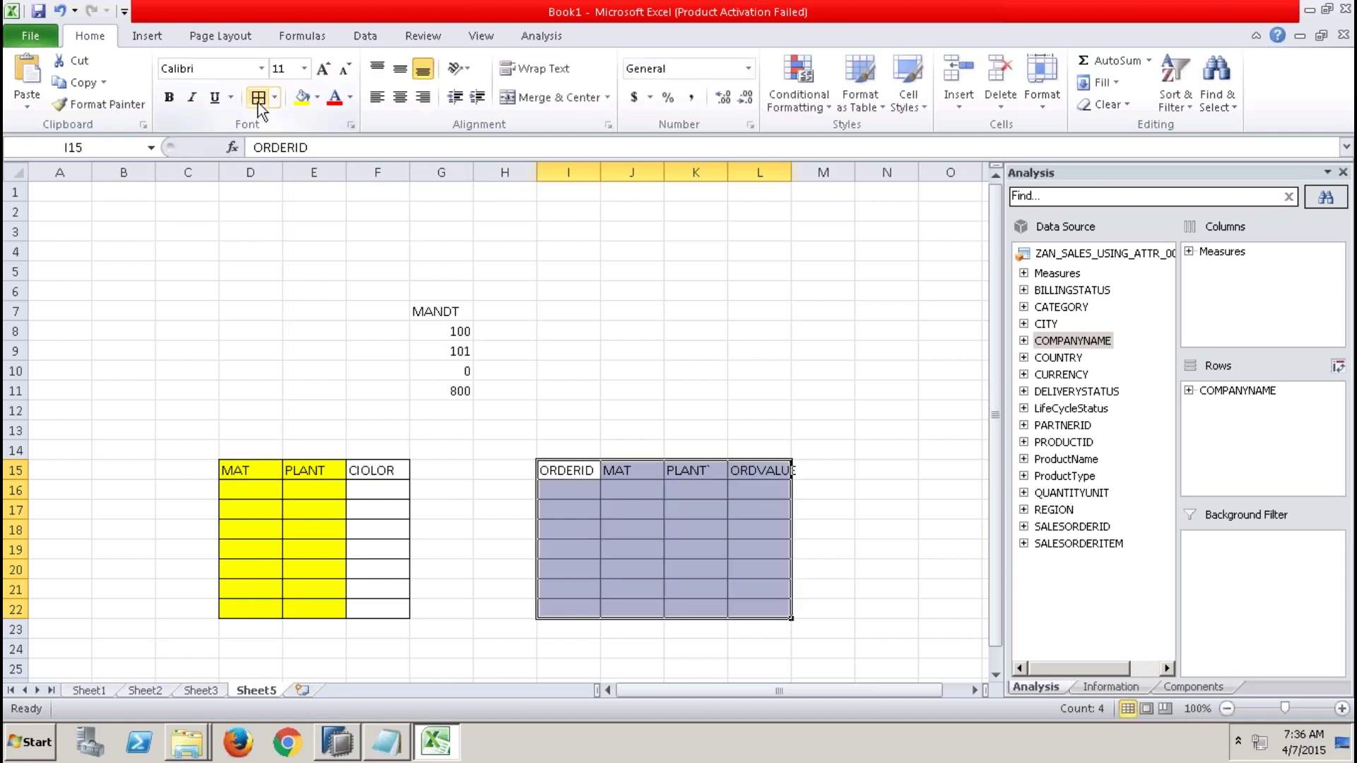
pyautogui.moveTo(574, 470); pyautogui.dragTo(570, 614)
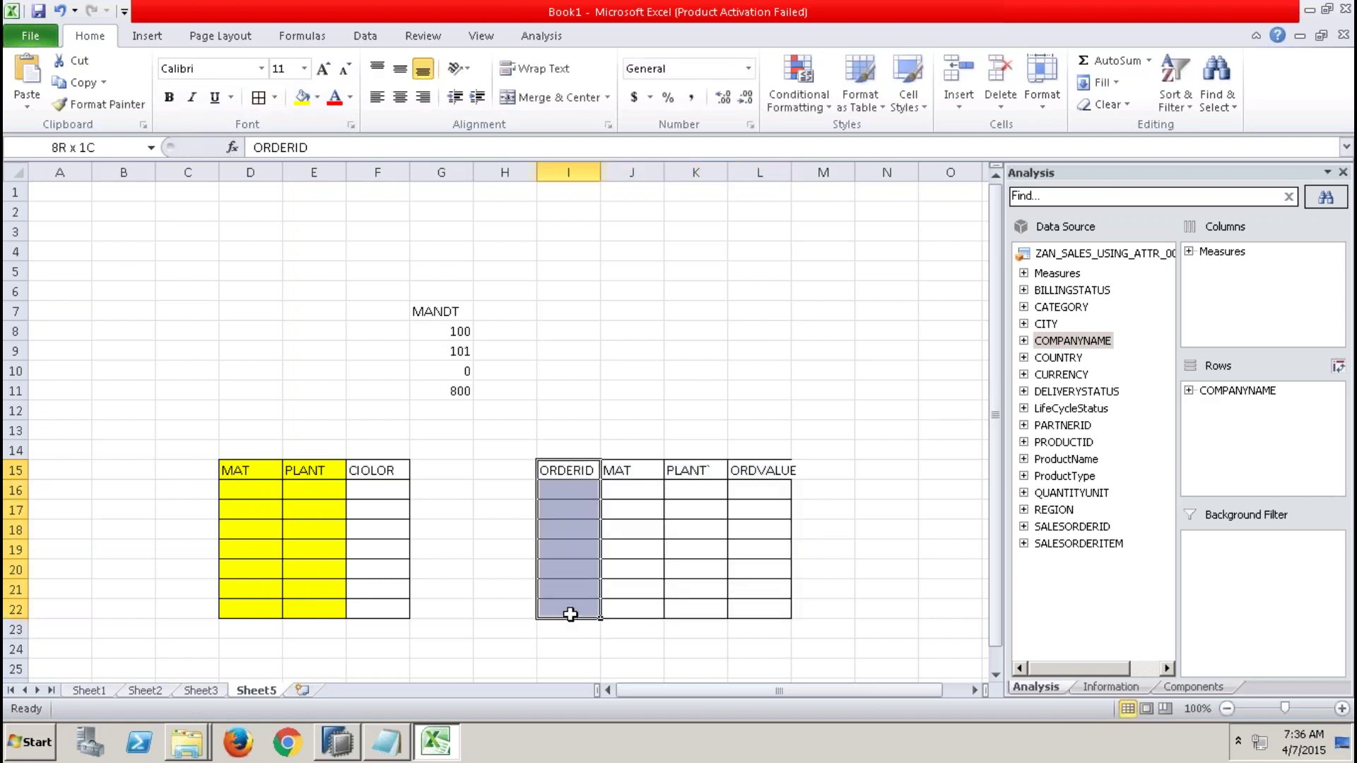
pyautogui.click(303, 97)
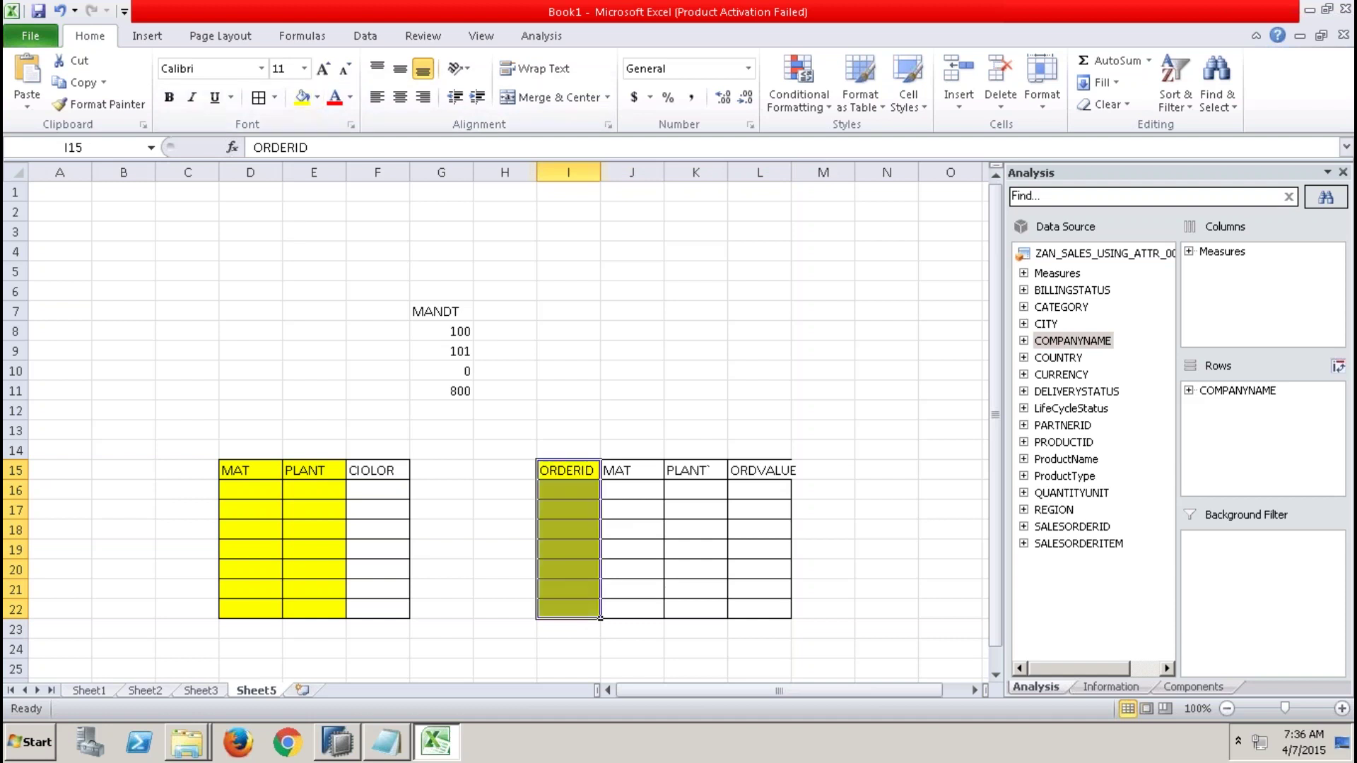
# Label the two tables TABLE1 in cell E13 and TABLE2 in cell J13.
pyautogui.click(305, 428)
pyautogui.write('TABLE1')
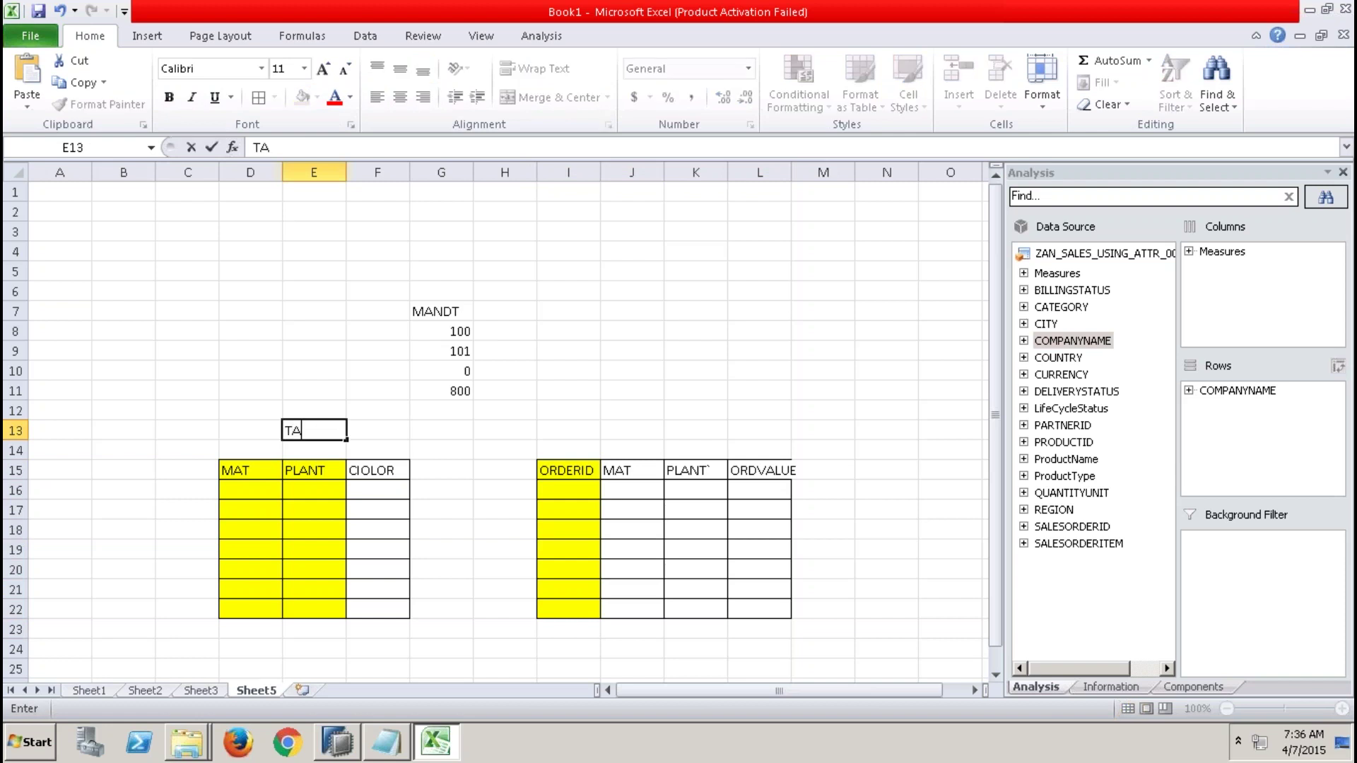
pyautogui.press('Right')
pyautogui.press('Right')
pyautogui.press('Right')
pyautogui.press('Right')
pyautogui.press('Right')
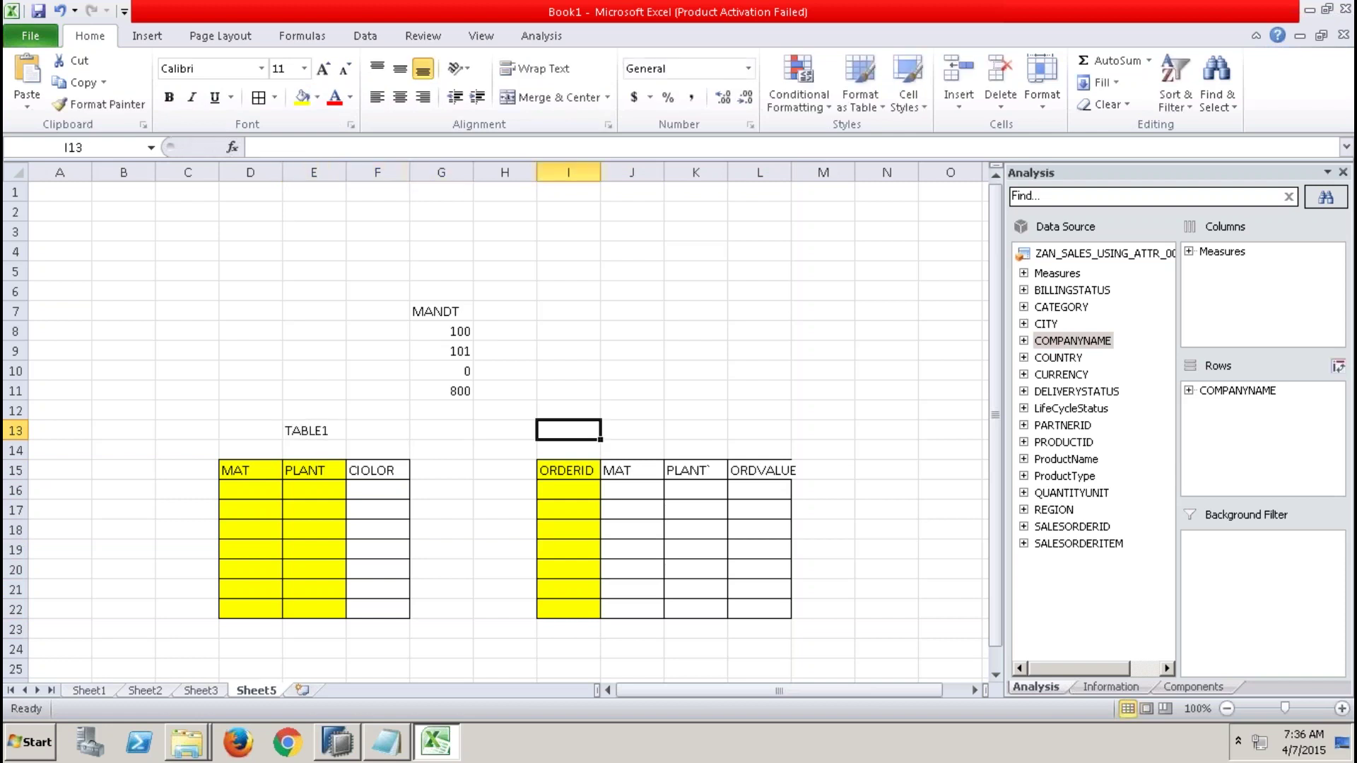
pyautogui.write('TAB')
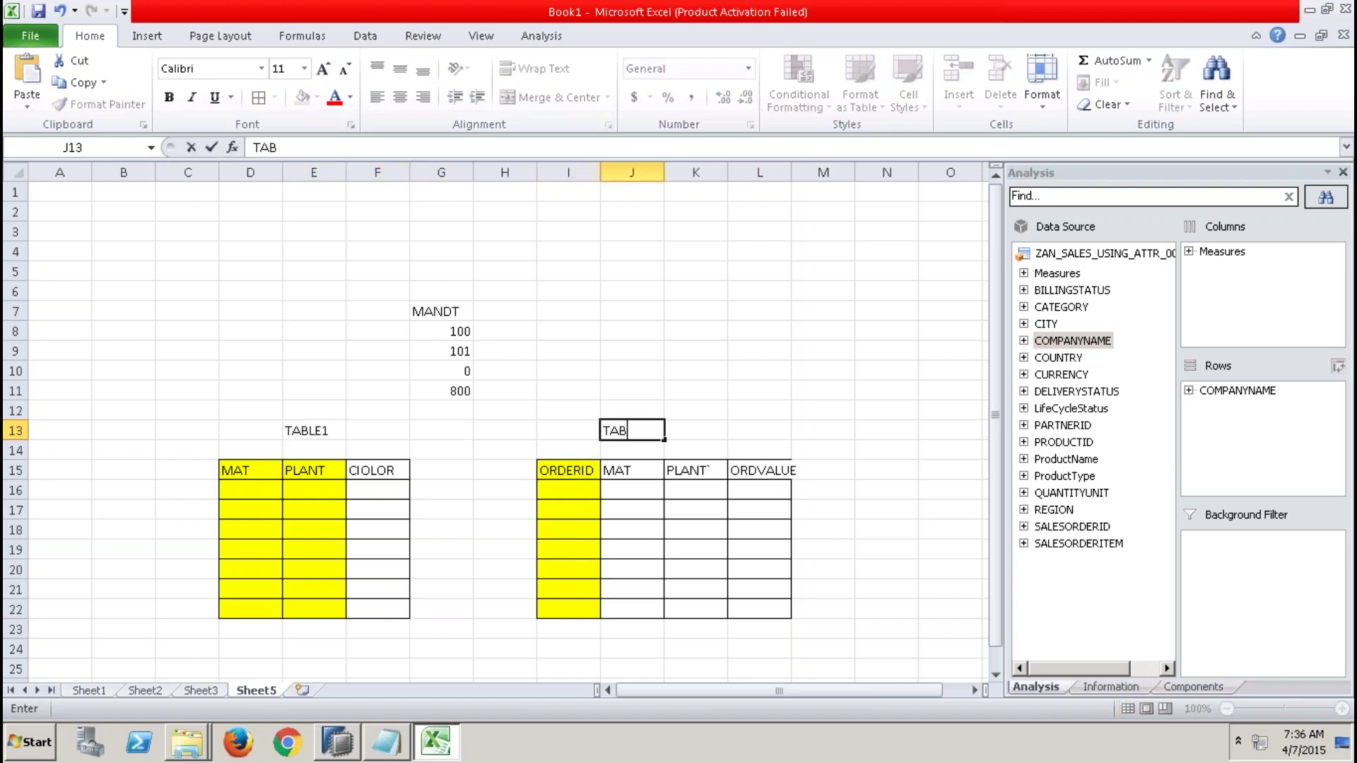
pyautogui.write('LE2')
# Compare the MAT and PLANT columns of TABLE1 with the matching columns of TABLE2 as join fields.
pyautogui.click(364, 585)
pyautogui.click(331, 431)
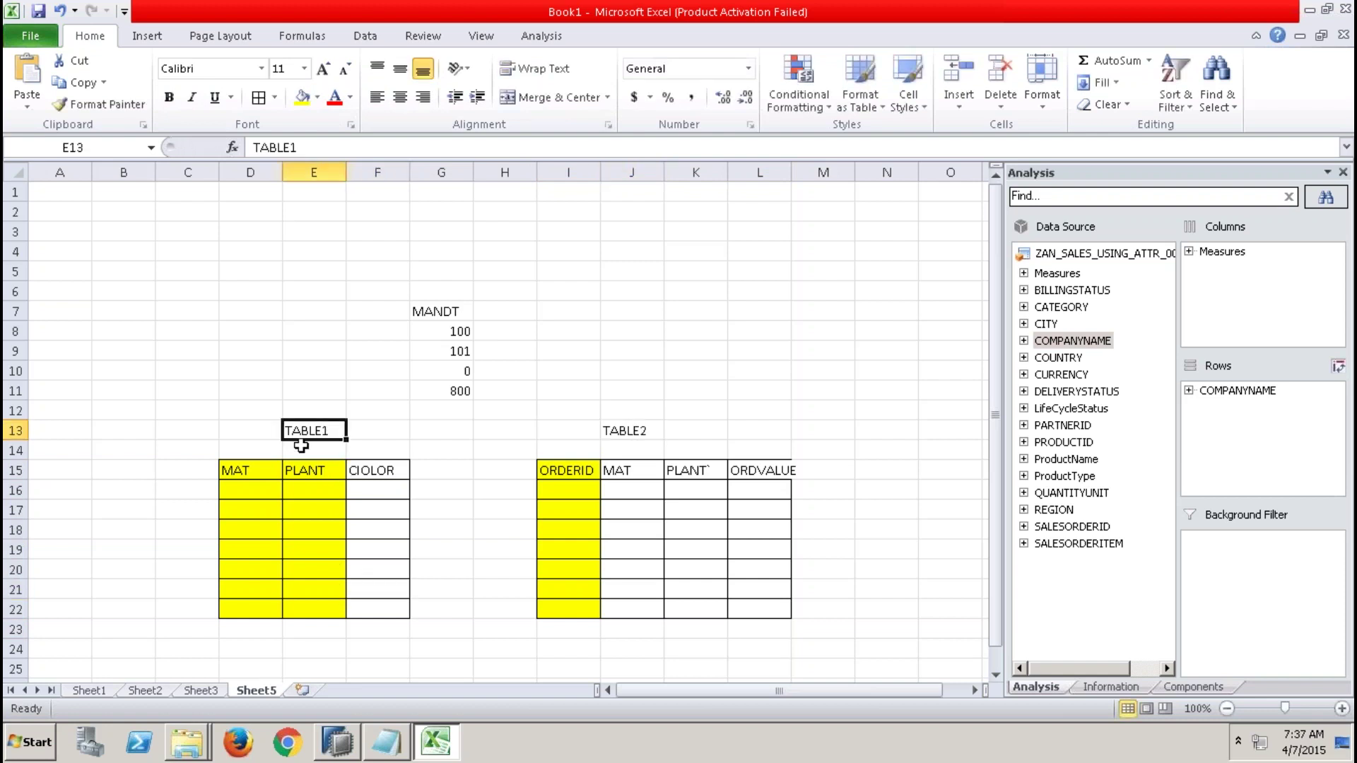
pyautogui.click(260, 465)
pyautogui.click(645, 432)
pyautogui.click(638, 472)
pyautogui.click(317, 434)
pyautogui.click(314, 470)
pyautogui.click(634, 433)
pyautogui.click(694, 469)
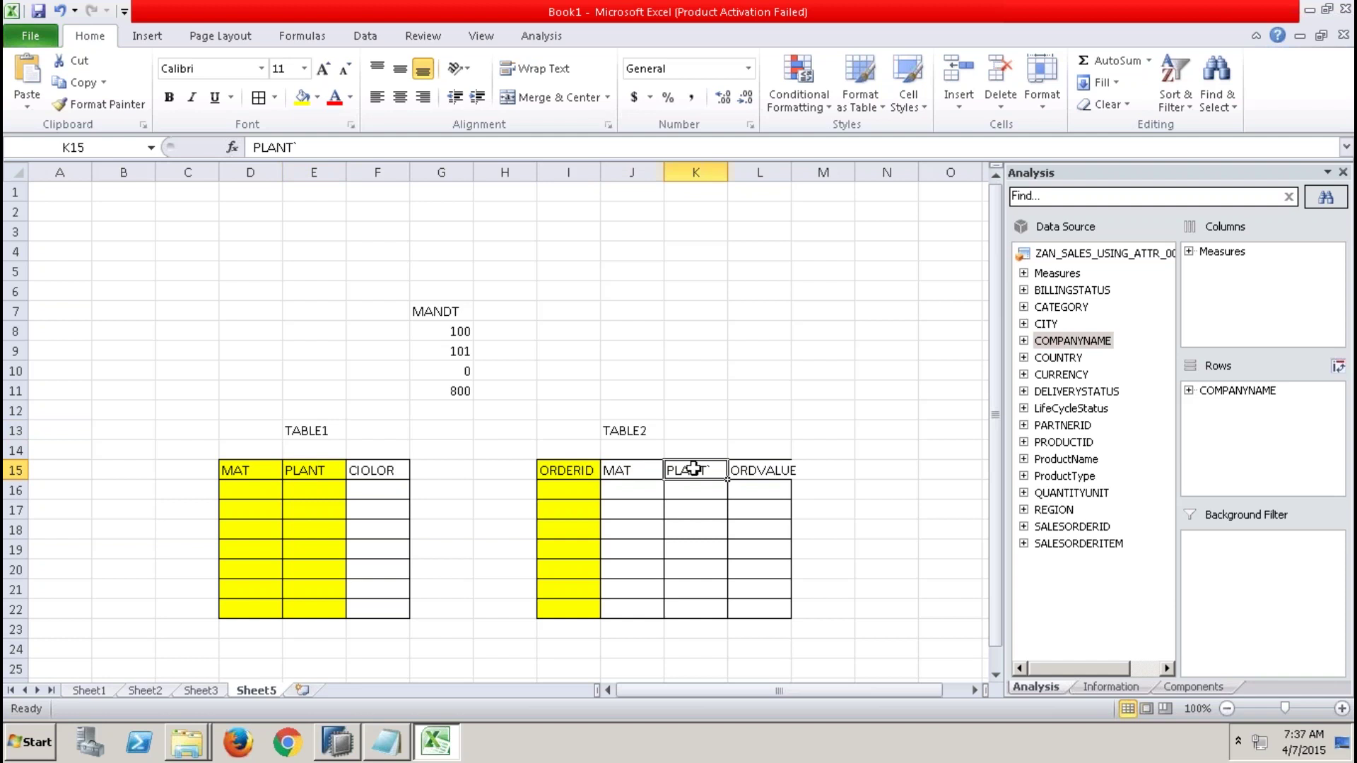
pyautogui.click(258, 472)
pyautogui.moveTo(265, 475); pyautogui.dragTo(326, 608)
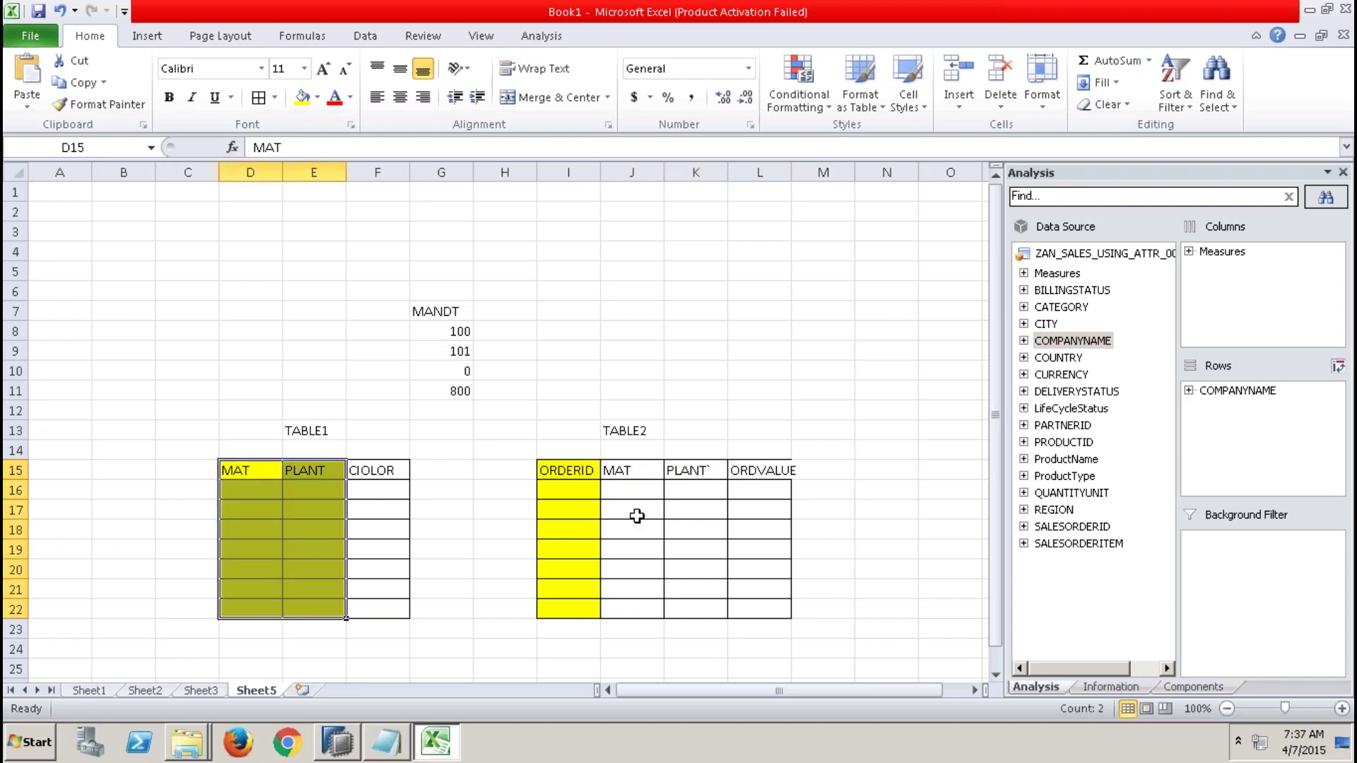
pyautogui.moveTo(649, 472); pyautogui.dragTo(691, 606)
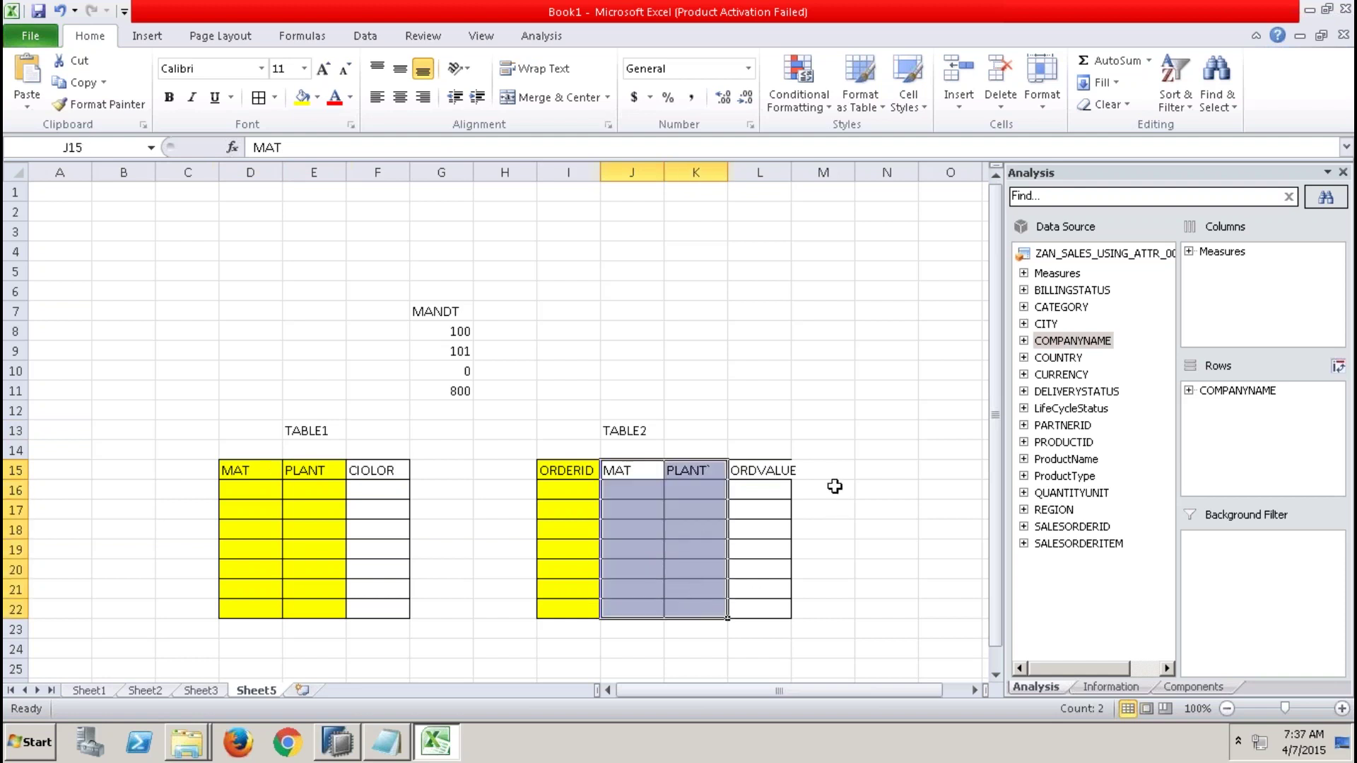
# Add a MATYPLANT column to TABLE2 in cell M15 and apply all borders to M15:M22.
pyautogui.click(818, 466)
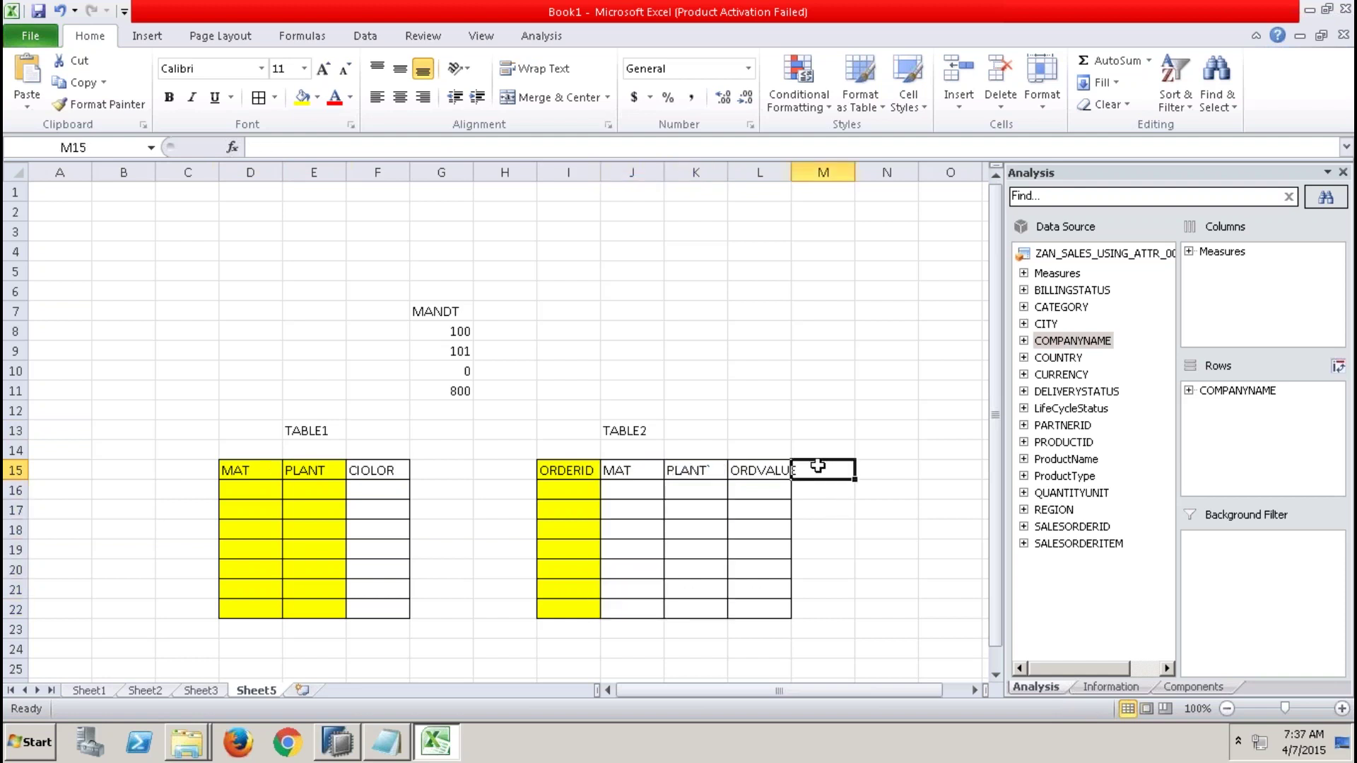
pyautogui.write('M')
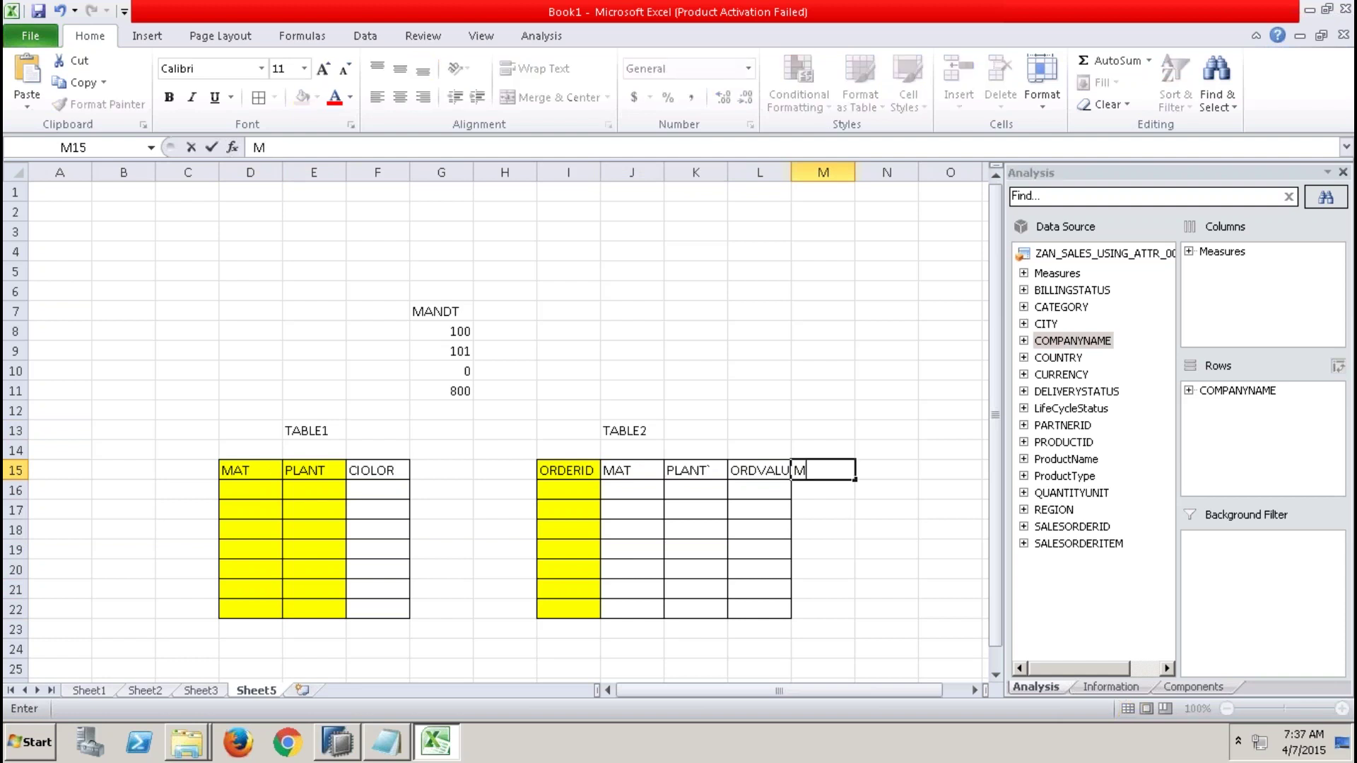
pyautogui.write('ATYPLANT')
pyautogui.press('Return')
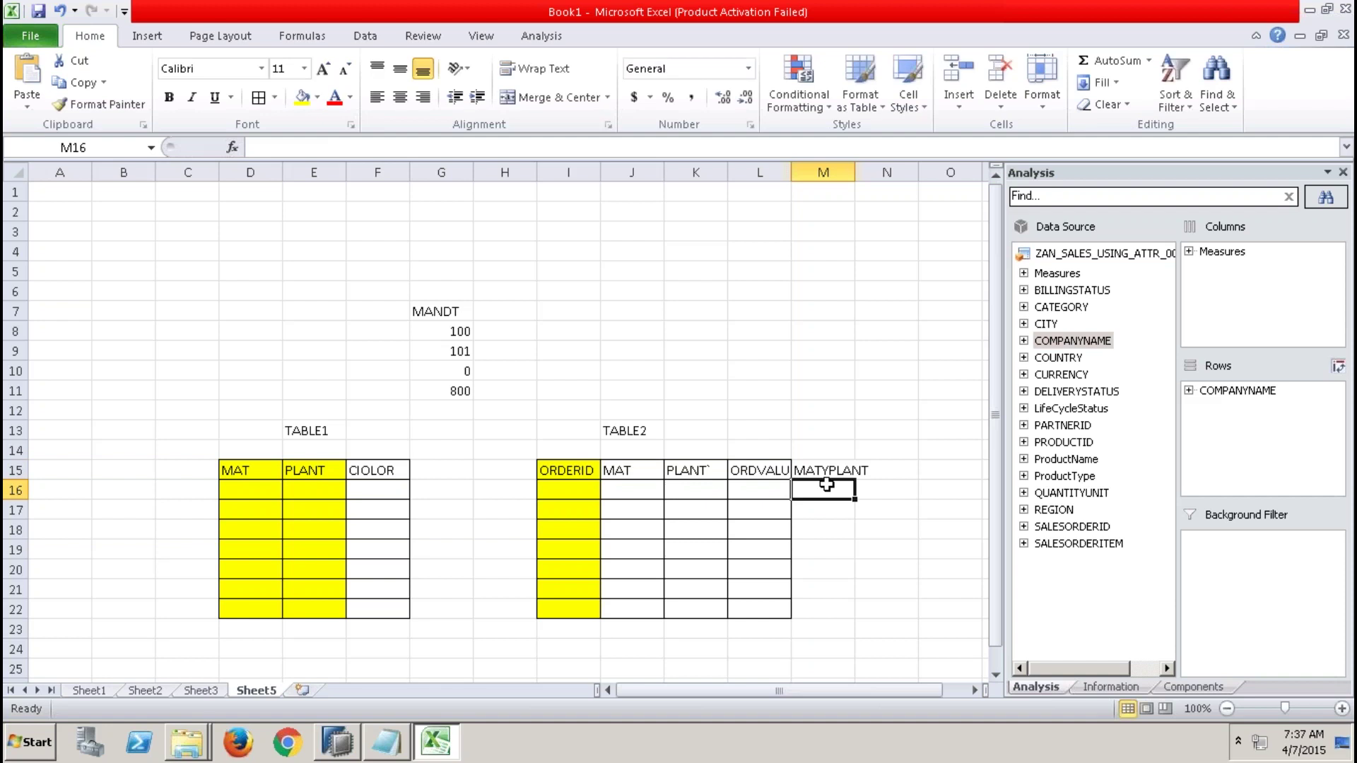
pyautogui.press('Up')
pyautogui.hotkey('shift', 'Down')
pyautogui.hotkey('shift', 'Down')
pyautogui.hotkey('shift', 'Down')
pyautogui.hotkey('shift', 'Down')
pyautogui.hotkey('shift', 'Down')
pyautogui.hotkey('shift', 'Down')
pyautogui.hotkey('shift', 'Down')
pyautogui.hotkey('shift', 'Down')
pyautogui.hotkey('shift', 'Up')
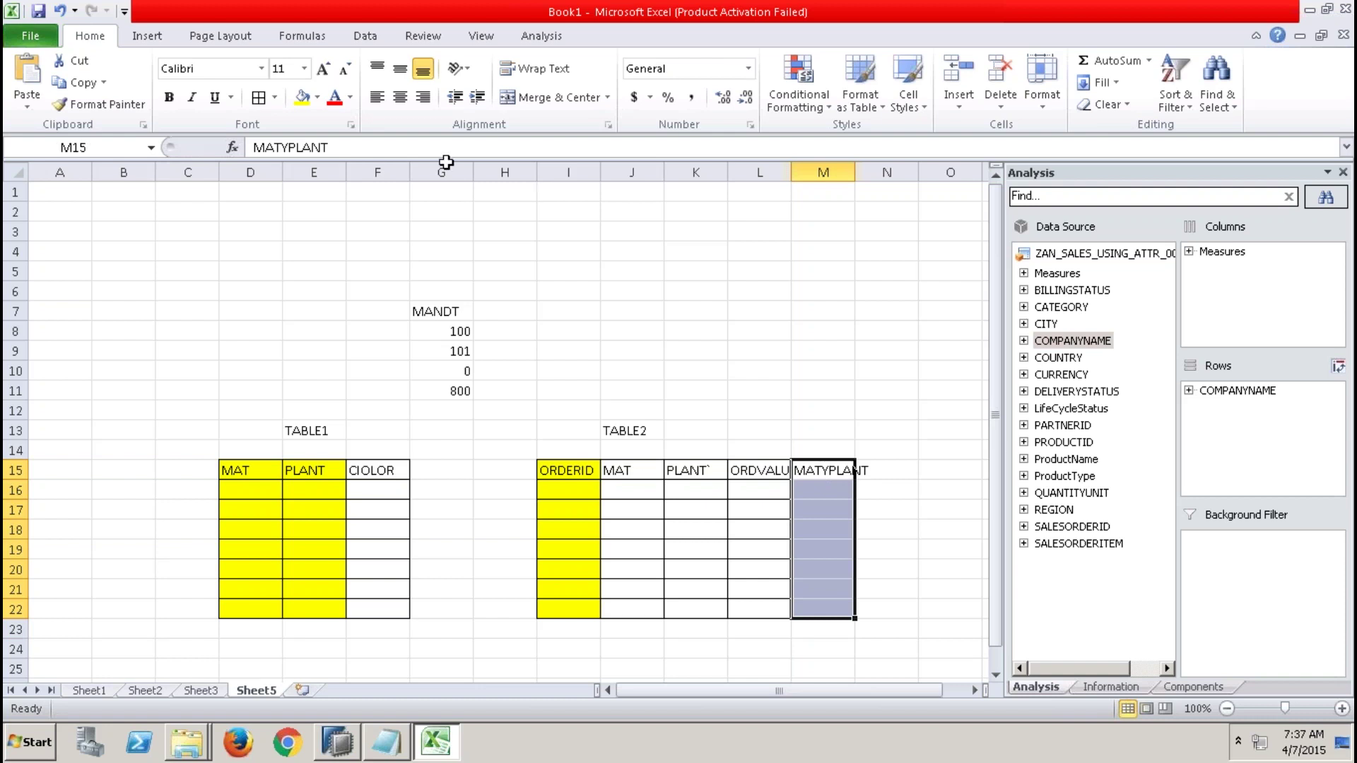
pyautogui.click(263, 111)
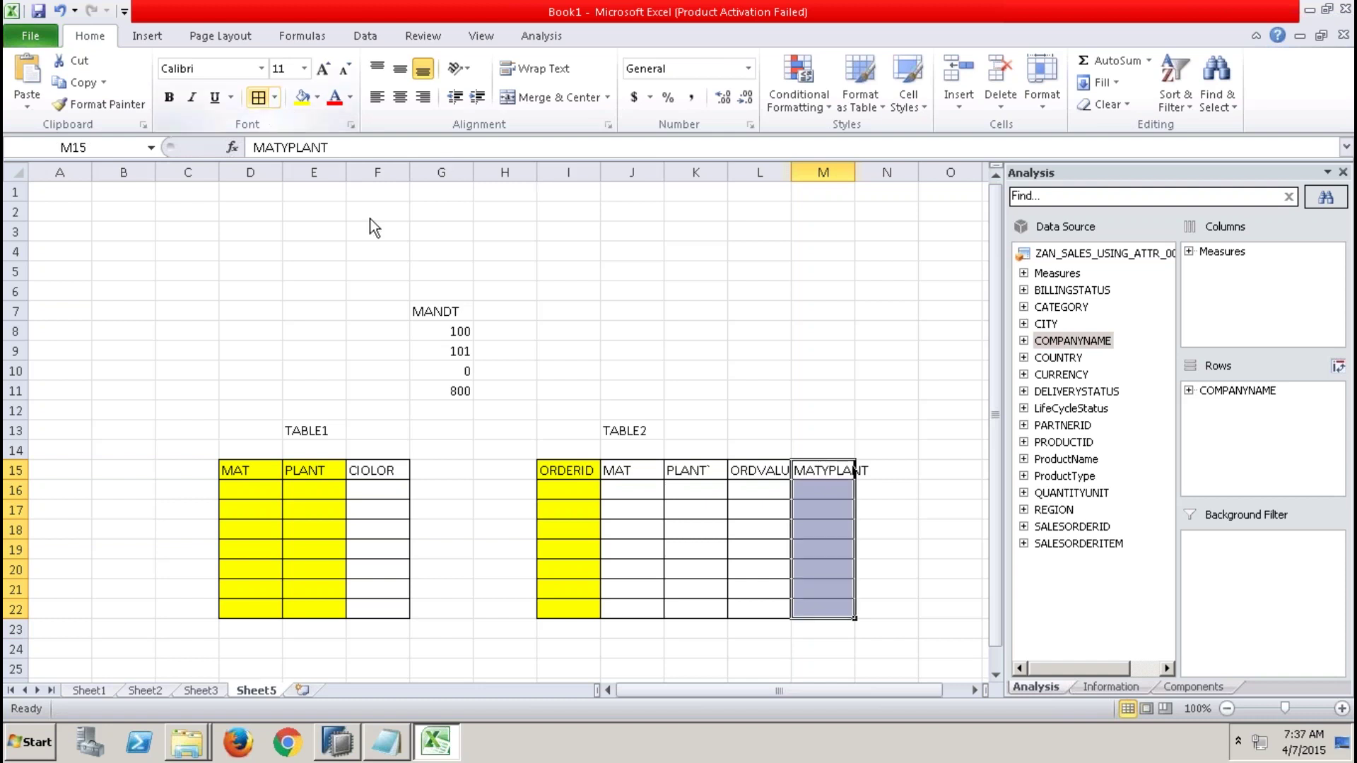
# Enter M1 under MAT and P1 under PLANT in row 16 of both TABLE2 and TABLE1.
pyautogui.click(646, 496)
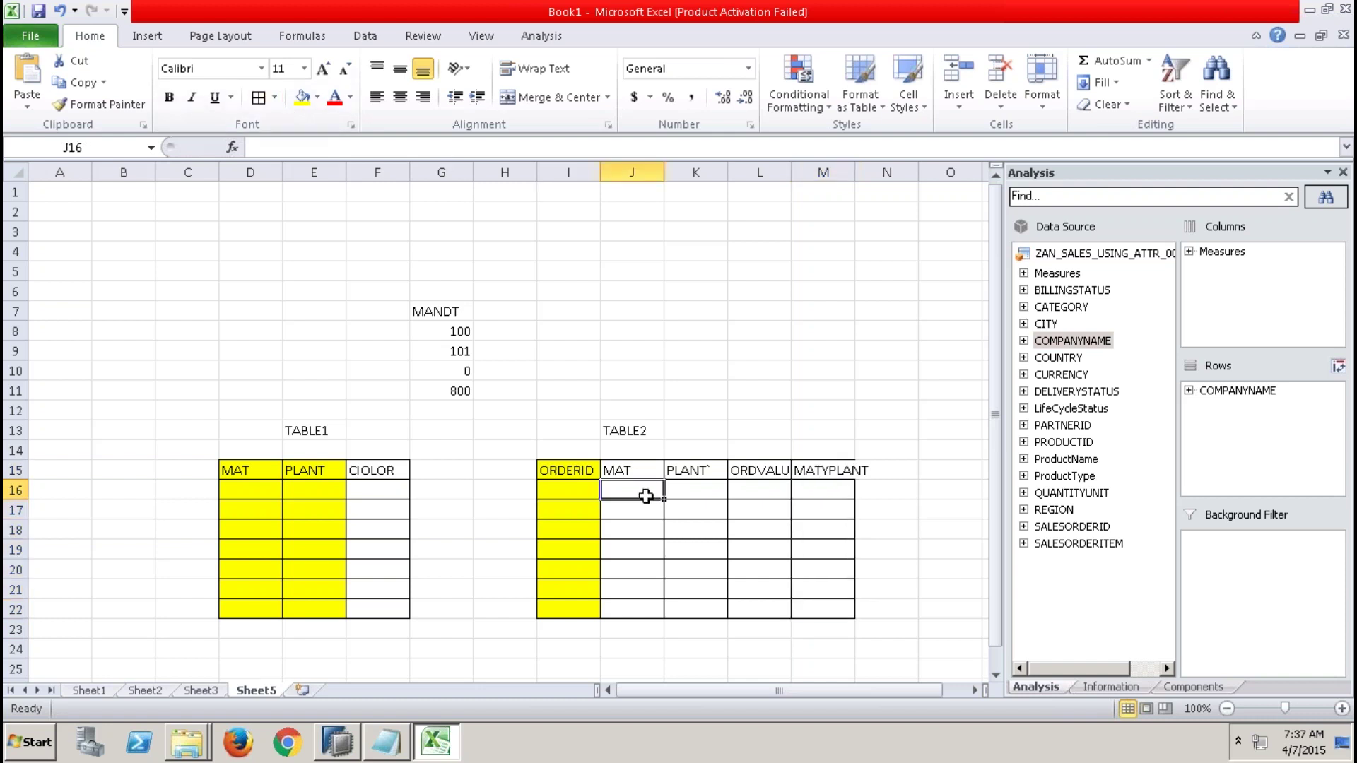
pyautogui.write('M1')
pyautogui.press('Tab')
pyautogui.write('P1')
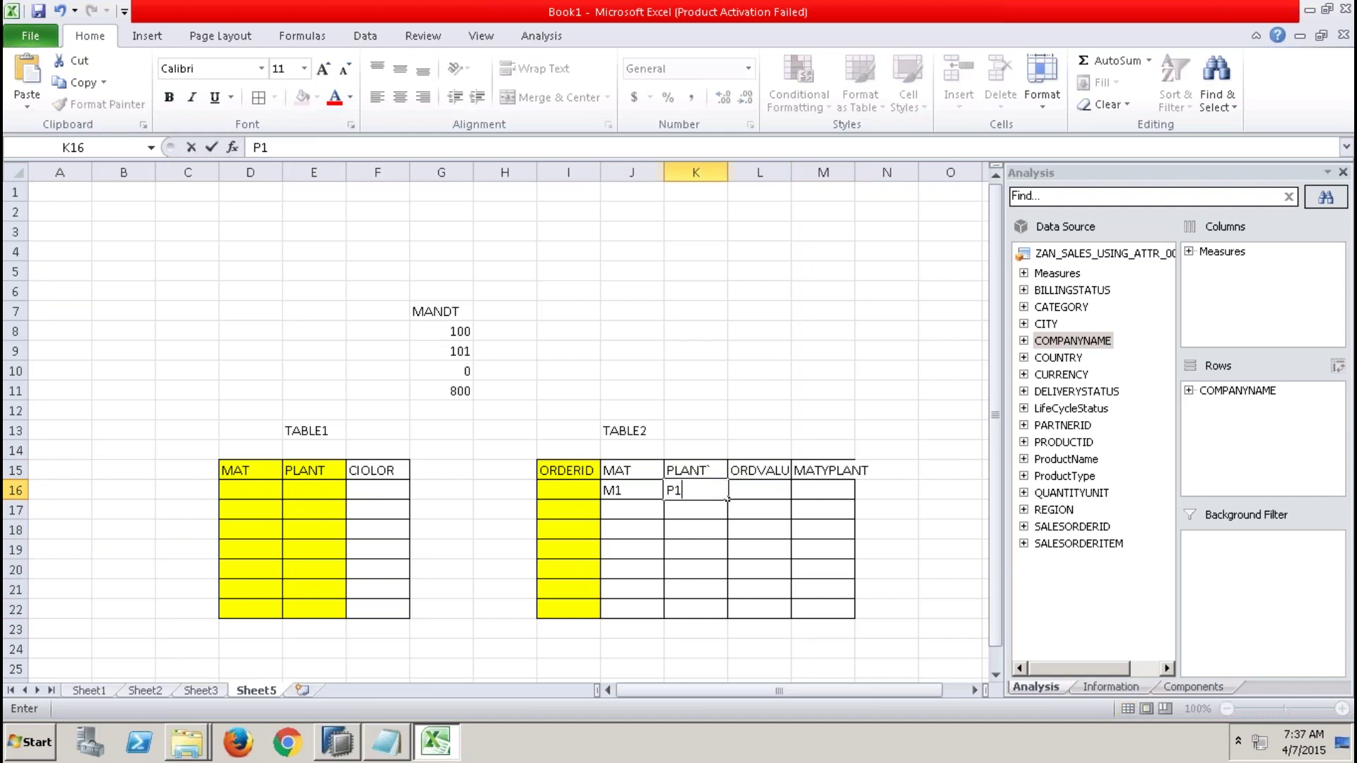
pyautogui.click(273, 494)
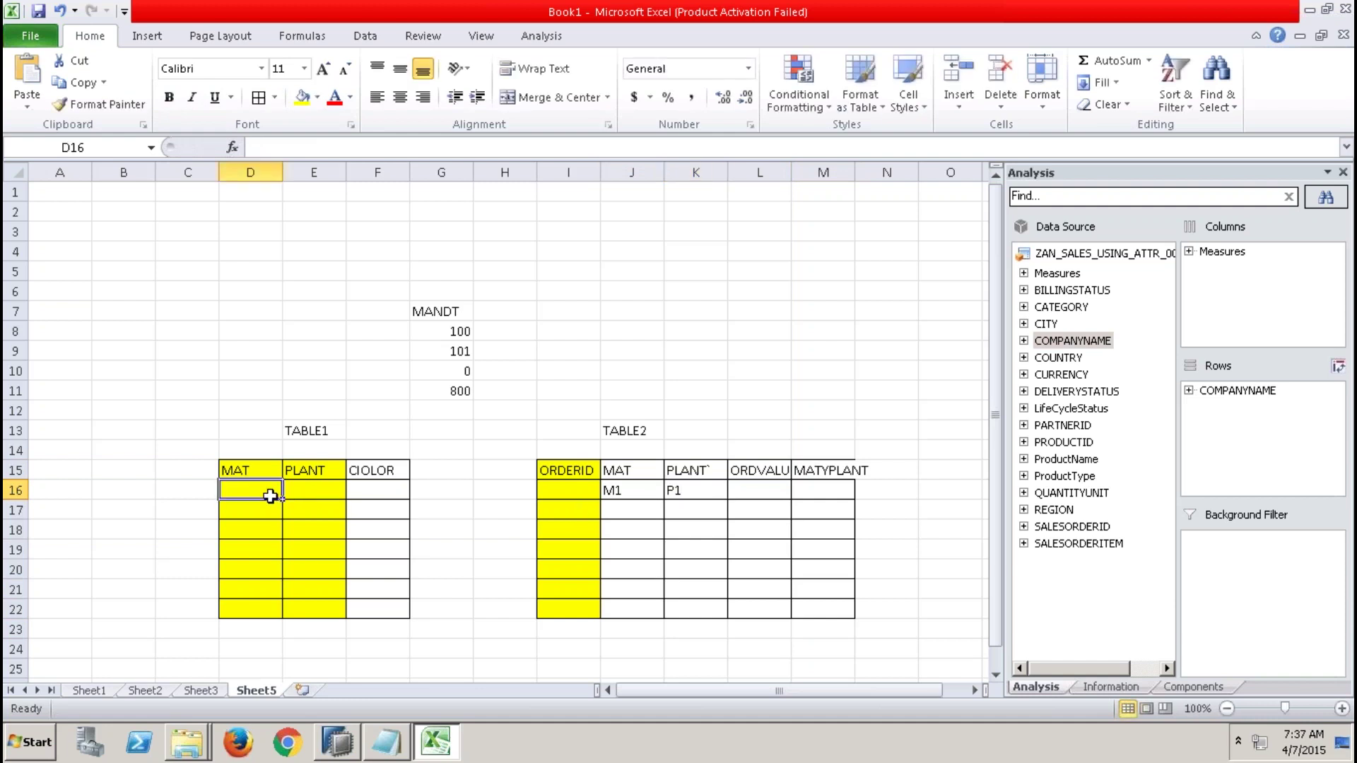
pyautogui.write('M1')
pyautogui.press('Tab')
pyautogui.write('P1')
# Enter the concatenated value M1;P1 in cell M16 of TABLE2's MATYPLANT column.
pyautogui.press('Tab')
pyautogui.press('Tab')
pyautogui.press('Tab')
pyautogui.press('Tab')
pyautogui.press('Tab')
pyautogui.press('Tab')
pyautogui.press('Tab')
pyautogui.press('Tab')
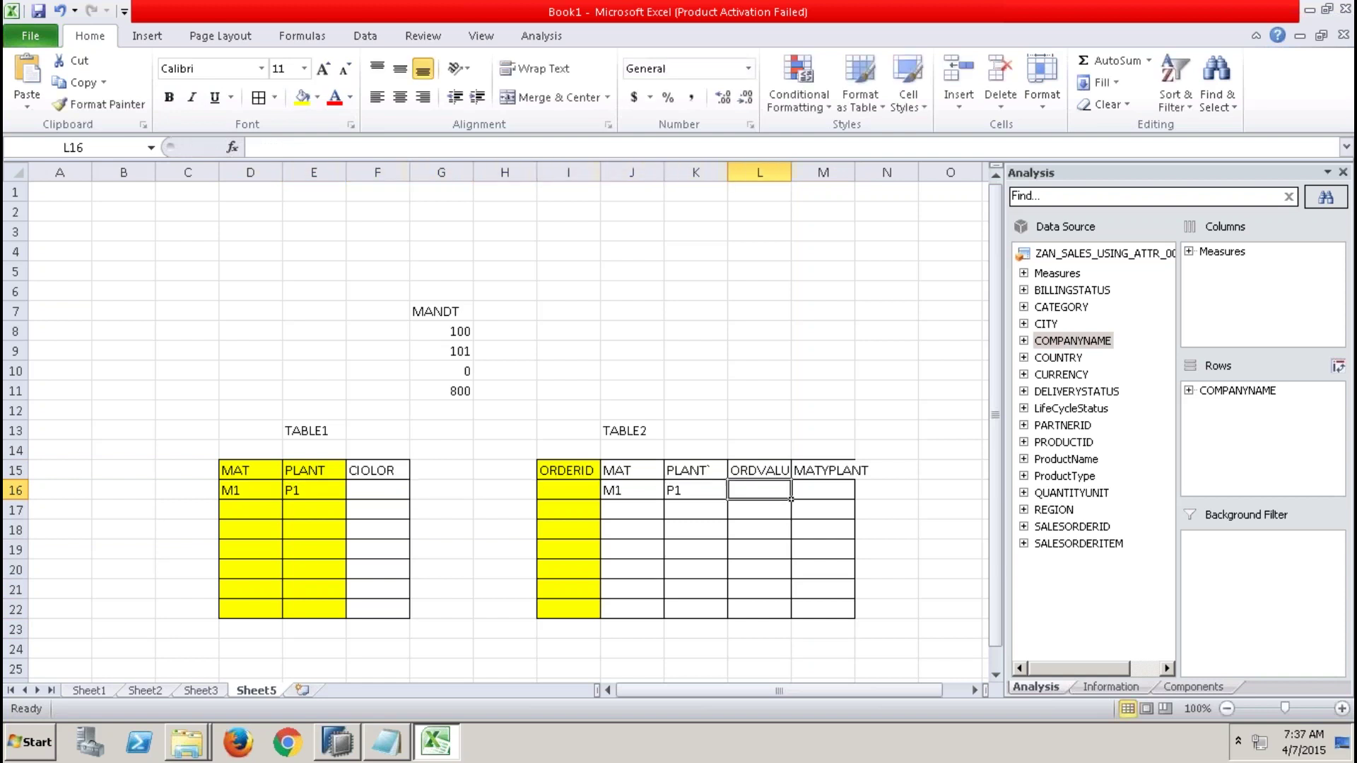
pyautogui.write('M1;P1')
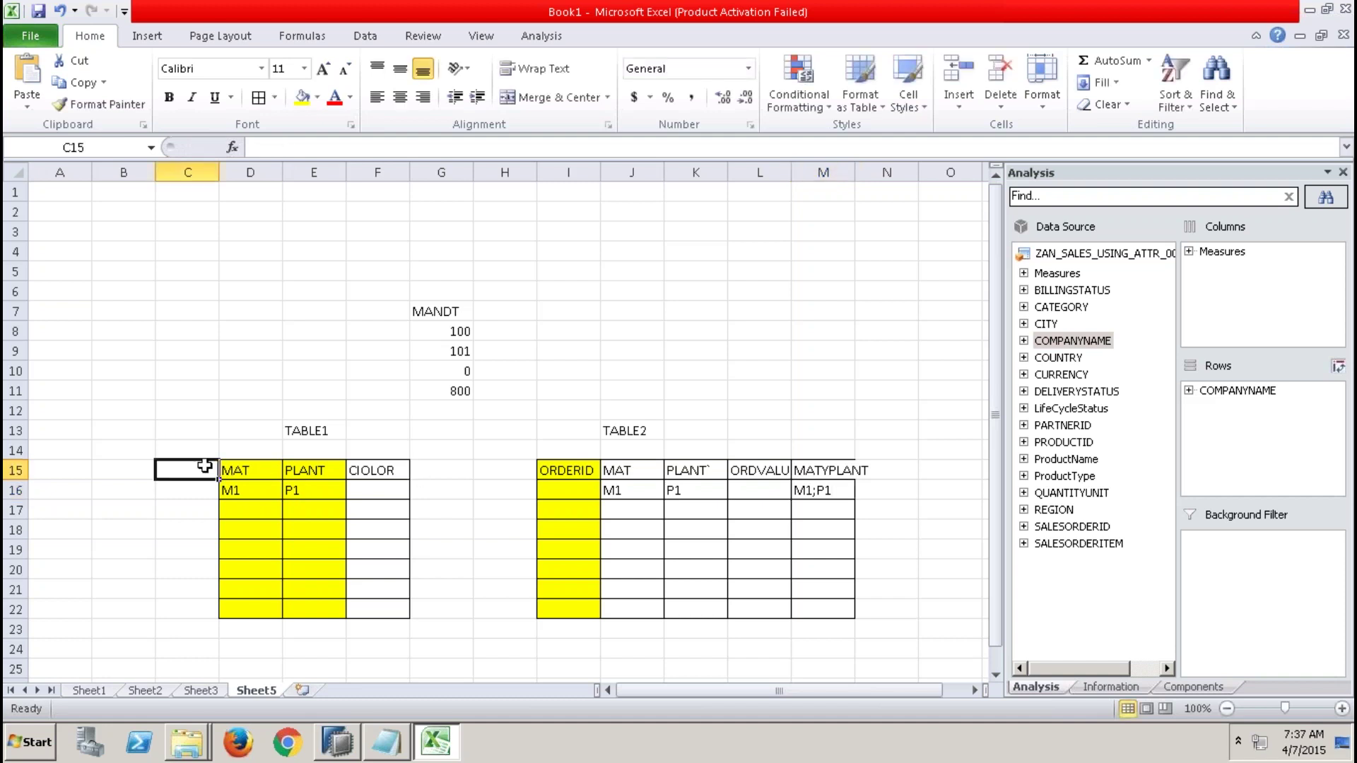
# Add a MATPLANT column beside TABLE1 in cell C15 with the value M1;P1 in C16.
pyautogui.write('MATPL')
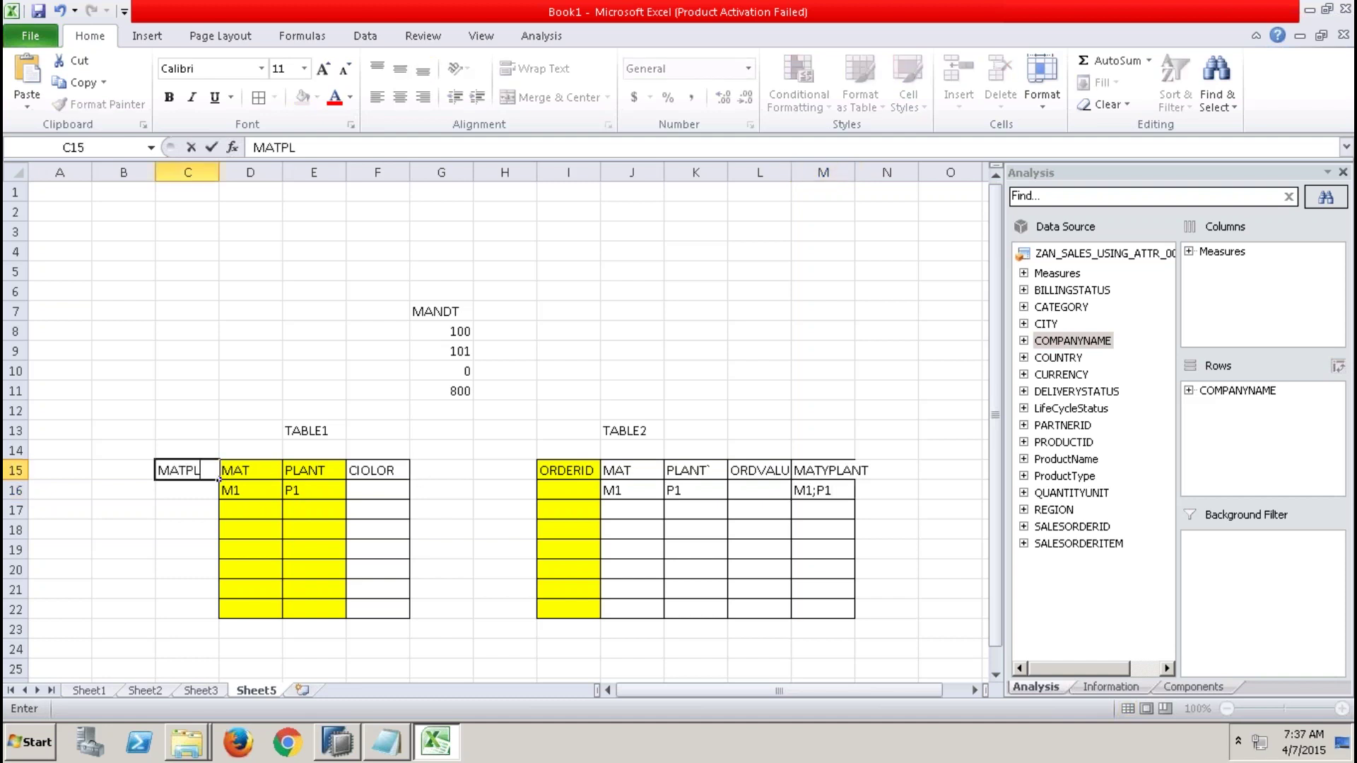
pyautogui.write('ANT')
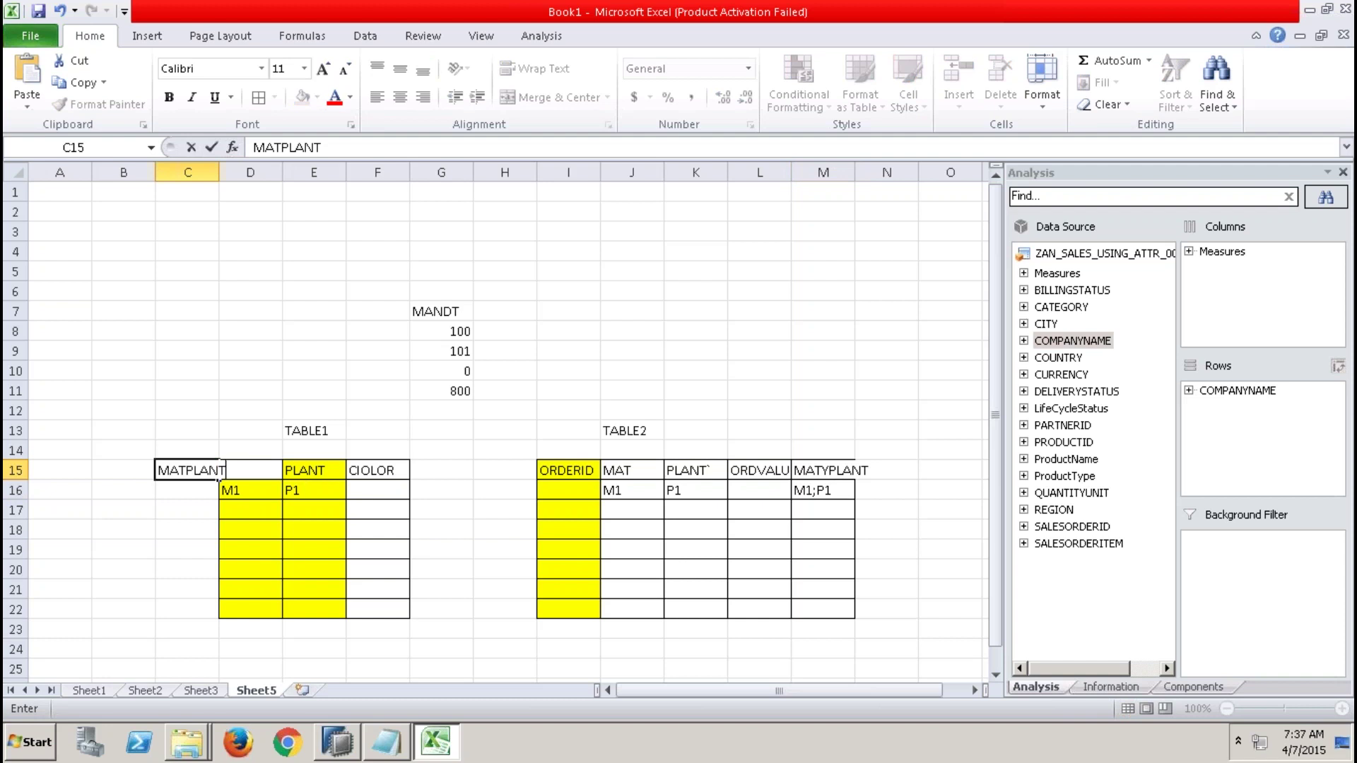
pyautogui.press('Return')
pyautogui.write('M1;P1')
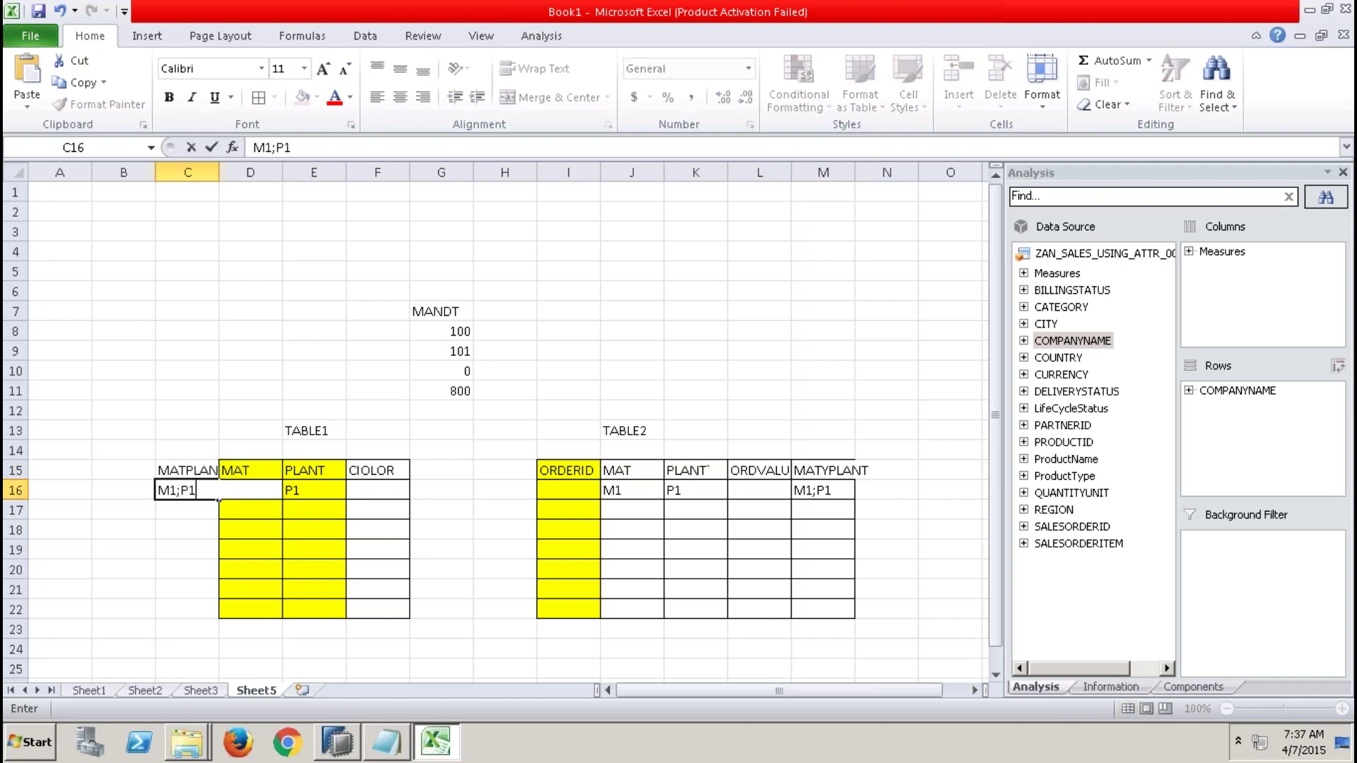
pyautogui.click(315, 511)
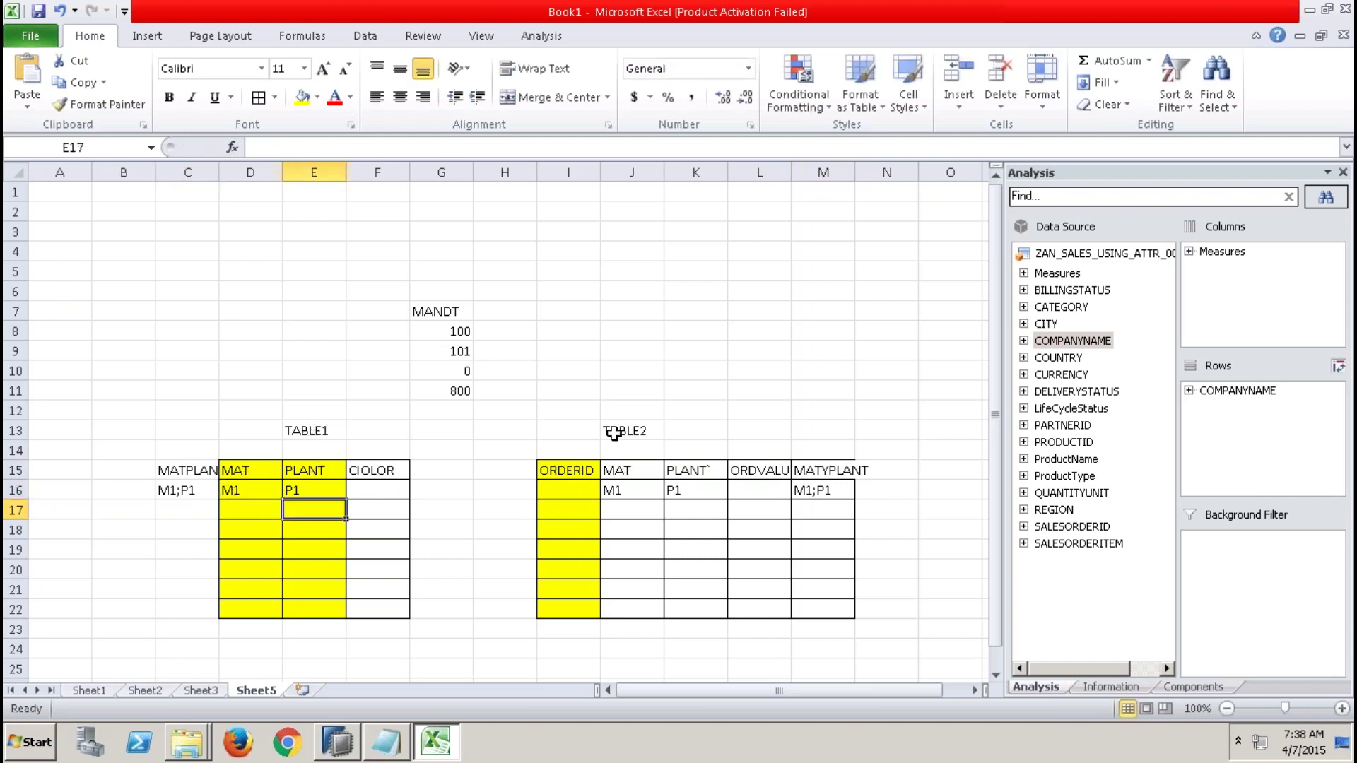
# Compare TABLE1's MATPLANT heading and row 16 value with those of TABLE2's MATYPLANT column.
pyautogui.click(184, 471)
pyautogui.click(305, 433)
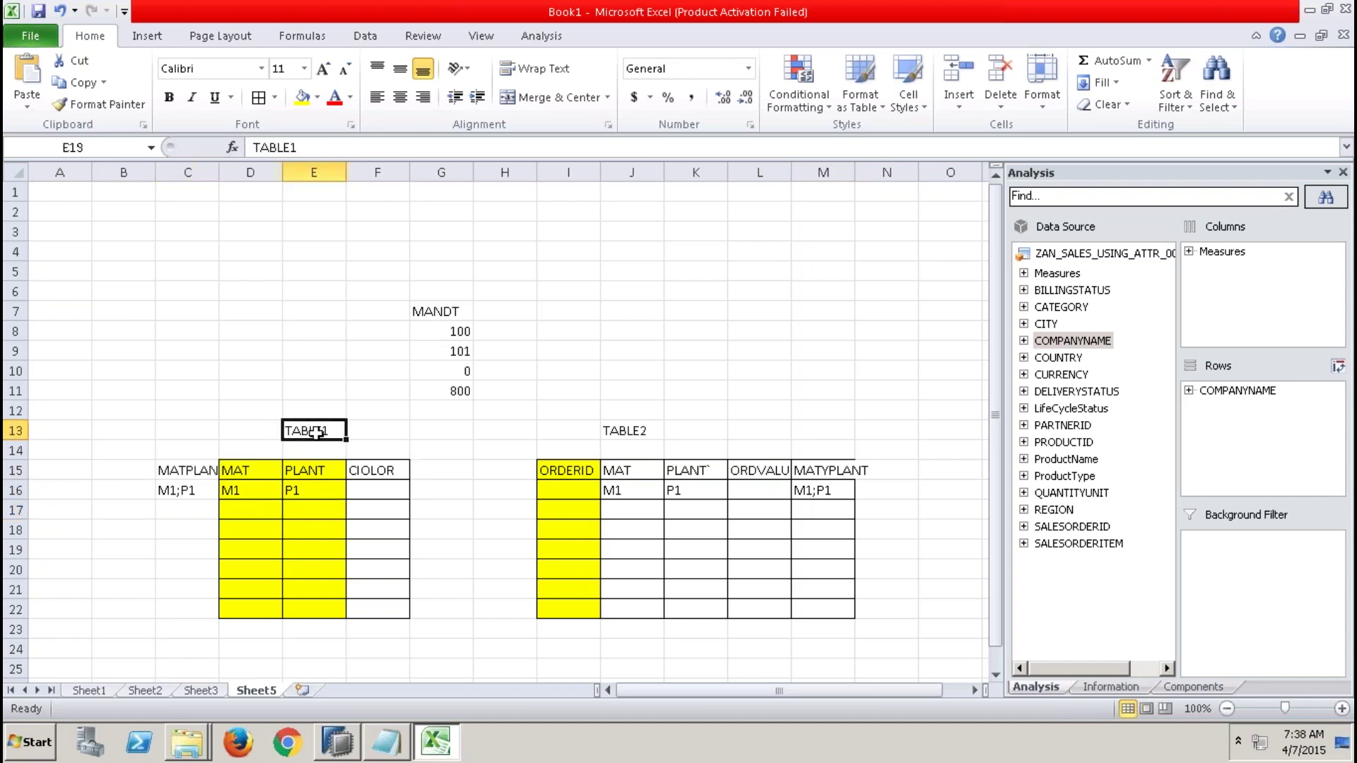
pyautogui.click(212, 470)
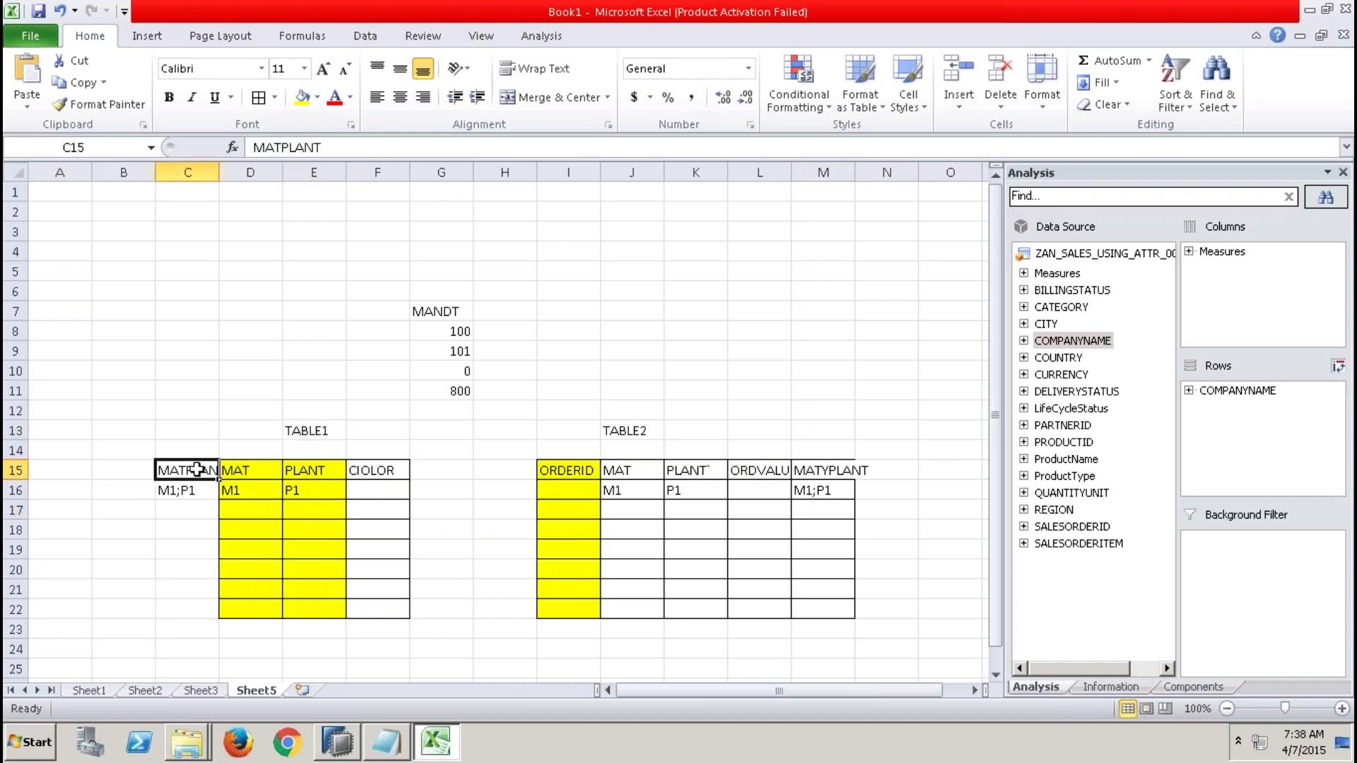
pyautogui.click(830, 472)
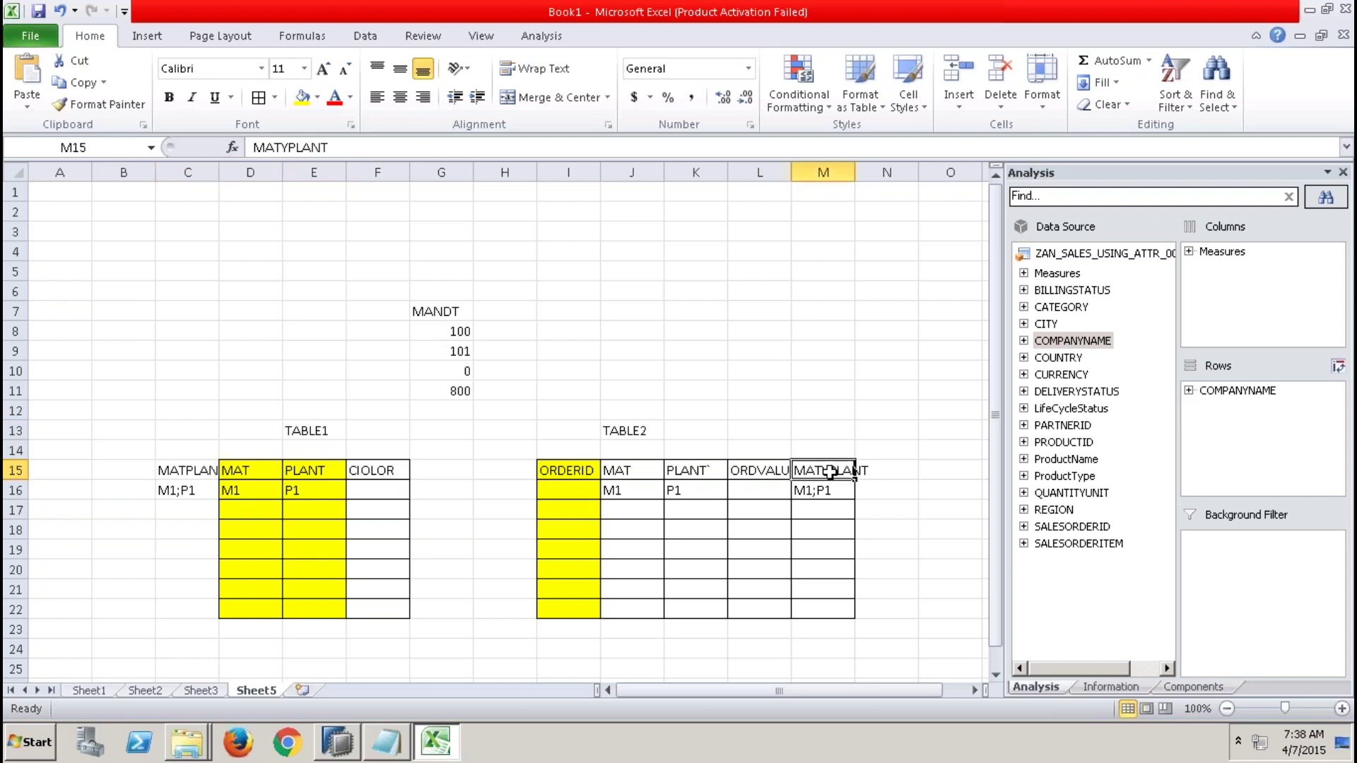
pyautogui.click(192, 488)
pyautogui.click(837, 492)
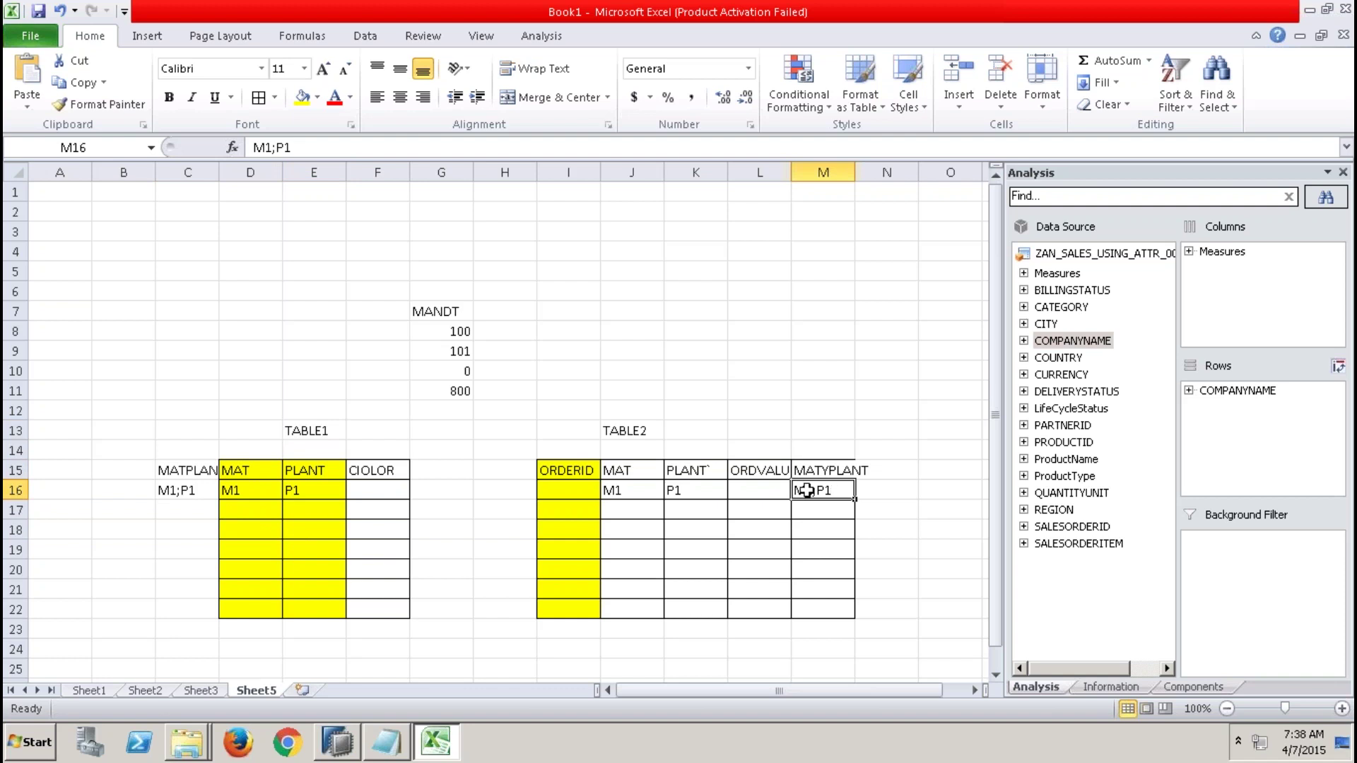
# Compare TABLE2's separate MAT and PLANT columns, J15:K22, with its single MATYPLANT column.
pyautogui.moveTo(644, 473); pyautogui.dragTo(691, 612)
pyautogui.click(636, 468)
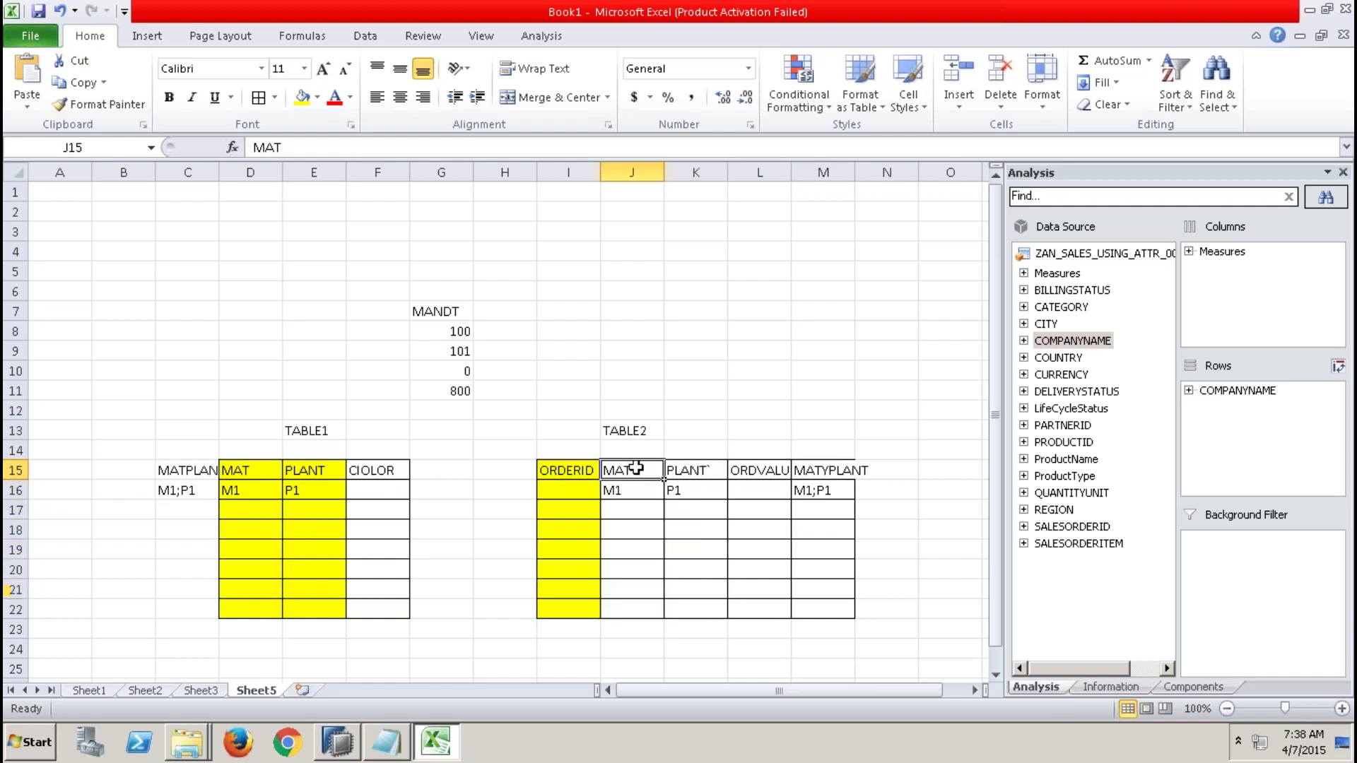
pyautogui.moveTo(636, 468); pyautogui.dragTo(692, 612)
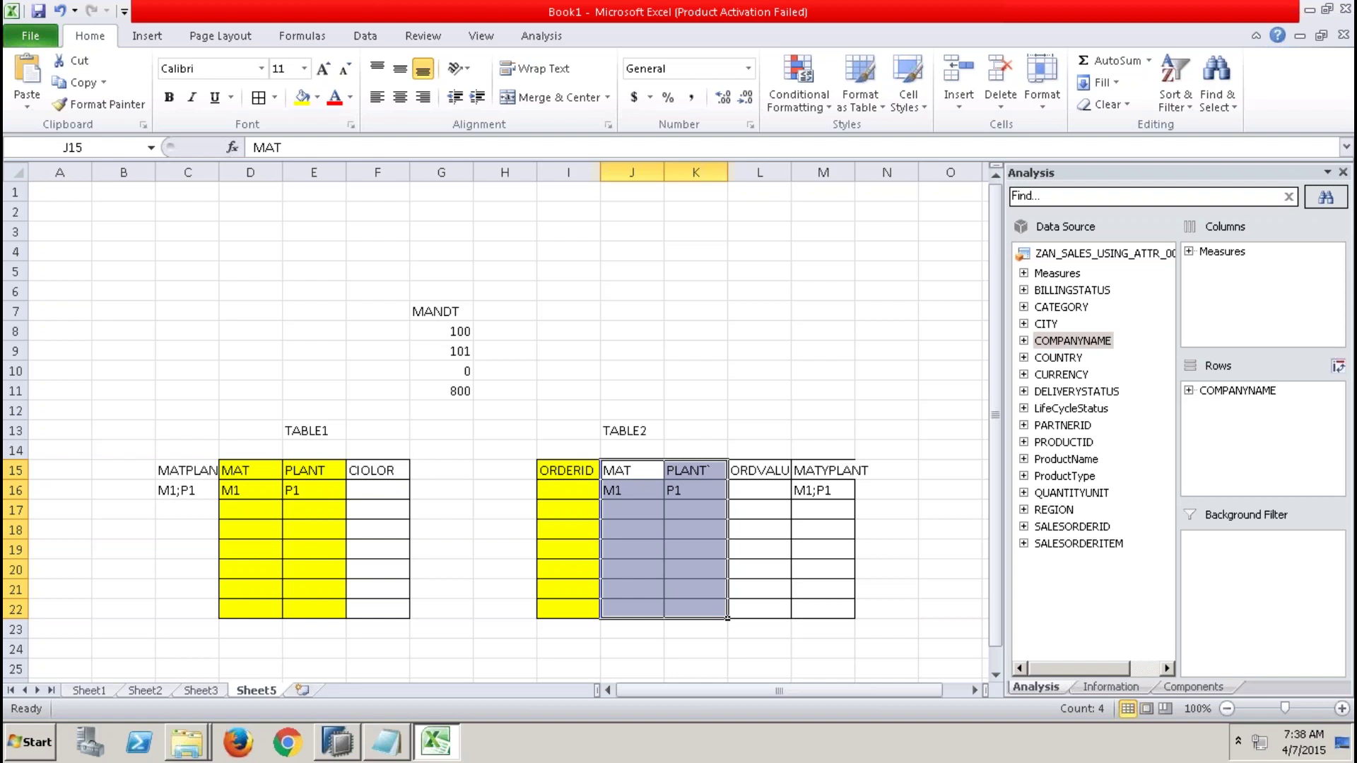
pyautogui.moveTo(844, 465); pyautogui.dragTo(836, 609)
# Switch to SAP HANA Studio and review ZAT_MATPLANT's Generate Concat Attributes property and the DEPARTMENT–EMPLOYEE joins in its Data Foundation.
pyautogui.click(337, 743)
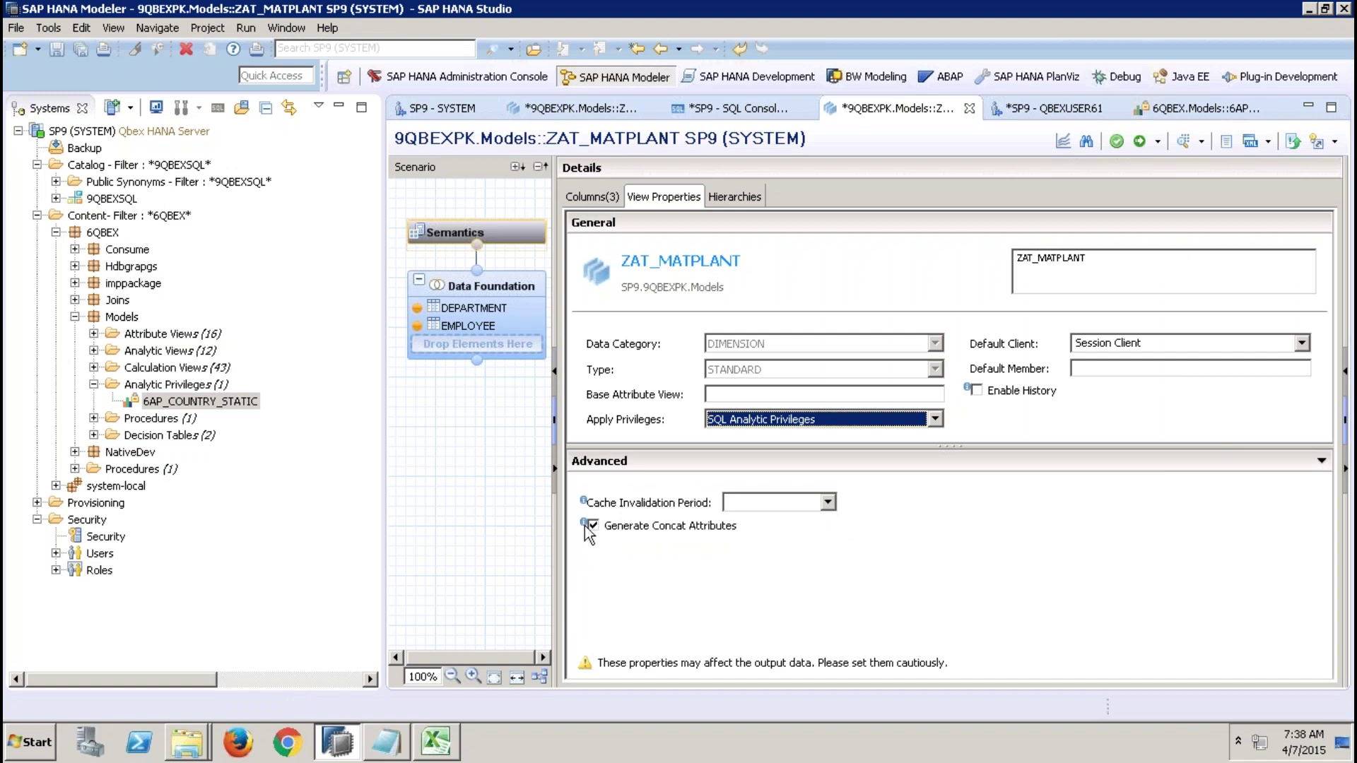
pyautogui.moveTo(585, 525)
pyautogui.click(530, 289)
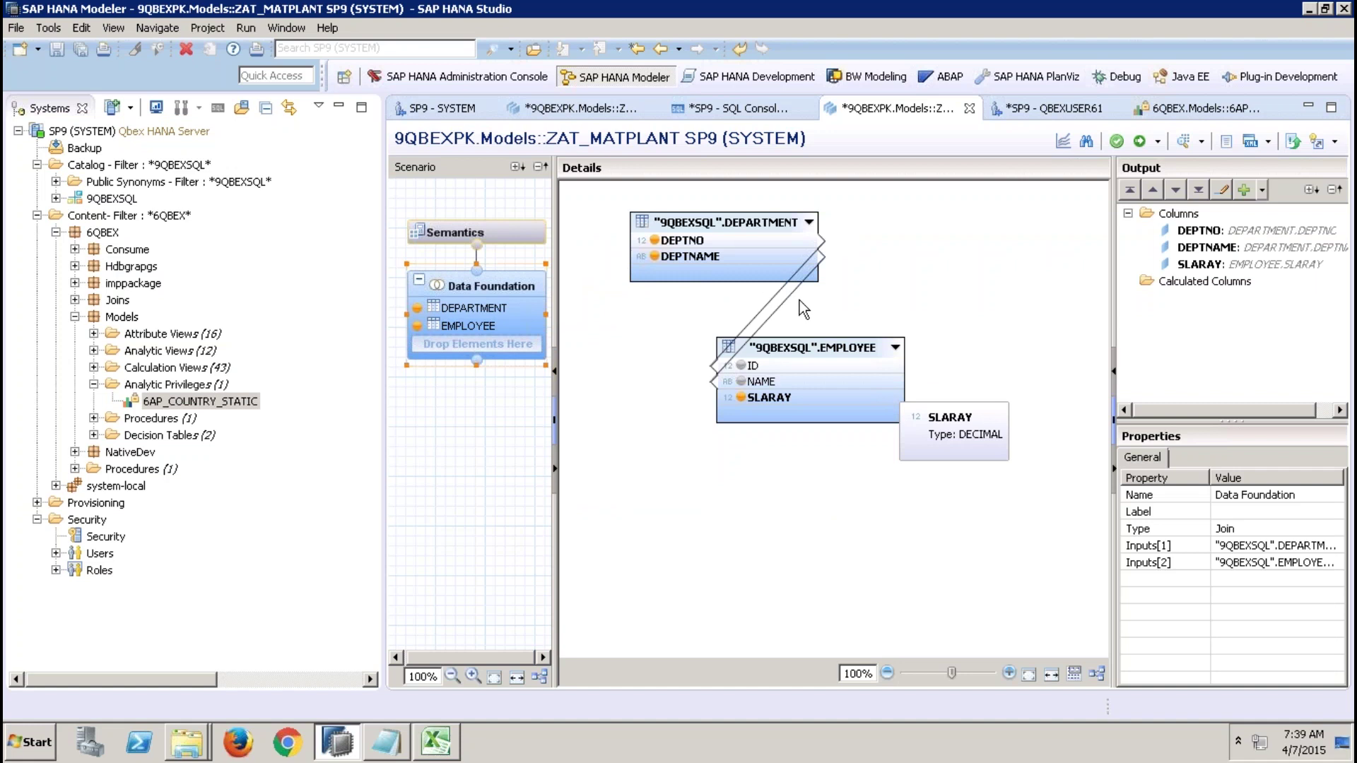
pyautogui.click(516, 243)
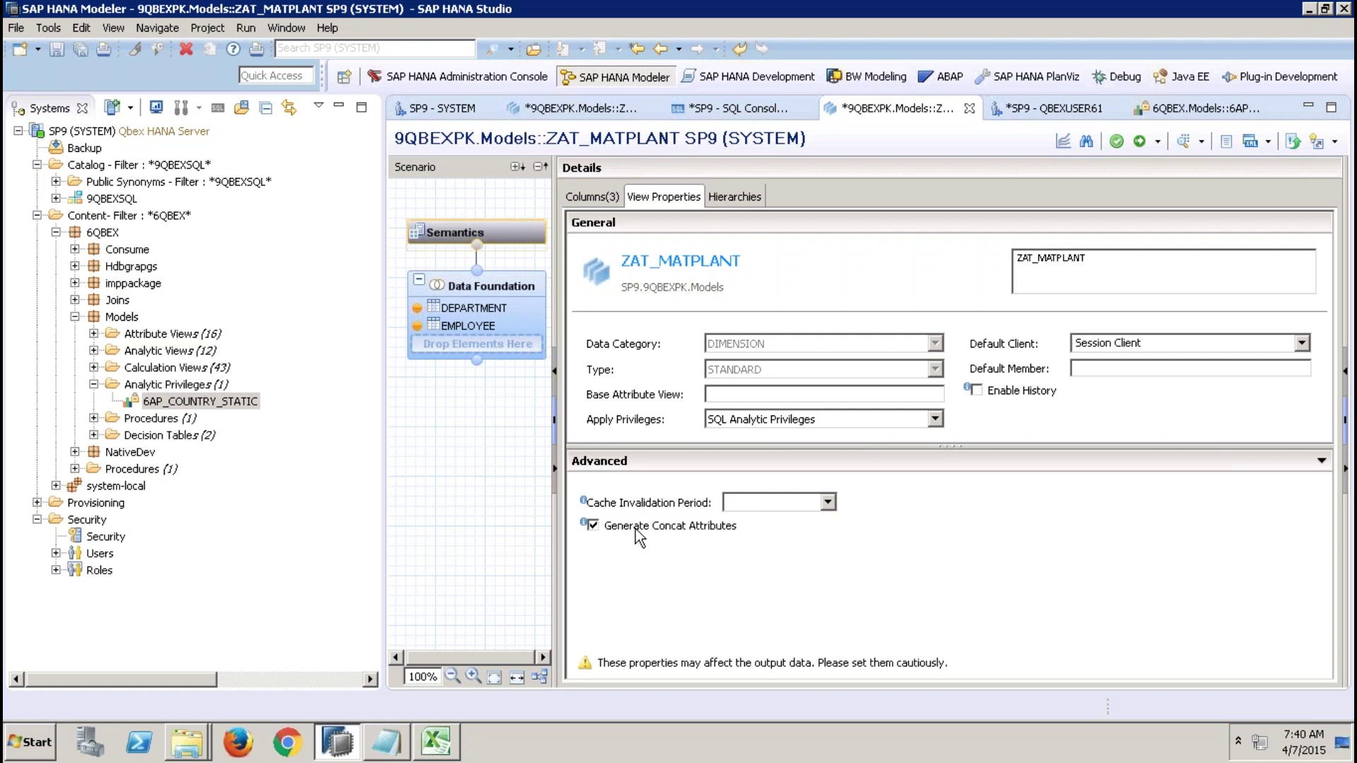
pyautogui.moveTo(916, 14)
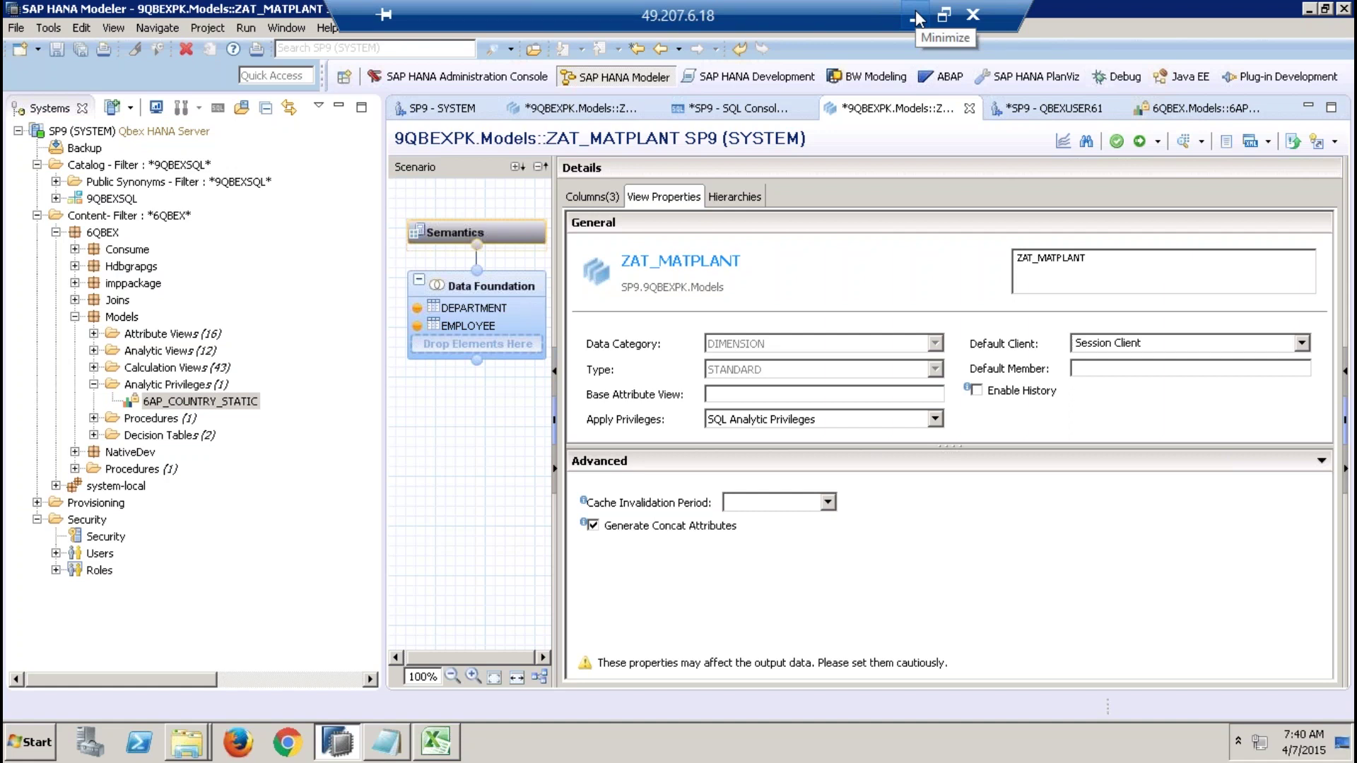
# Remove the key flag from the DEPTNO column of ZAT_MATPLANT.
pyautogui.click(608, 197)
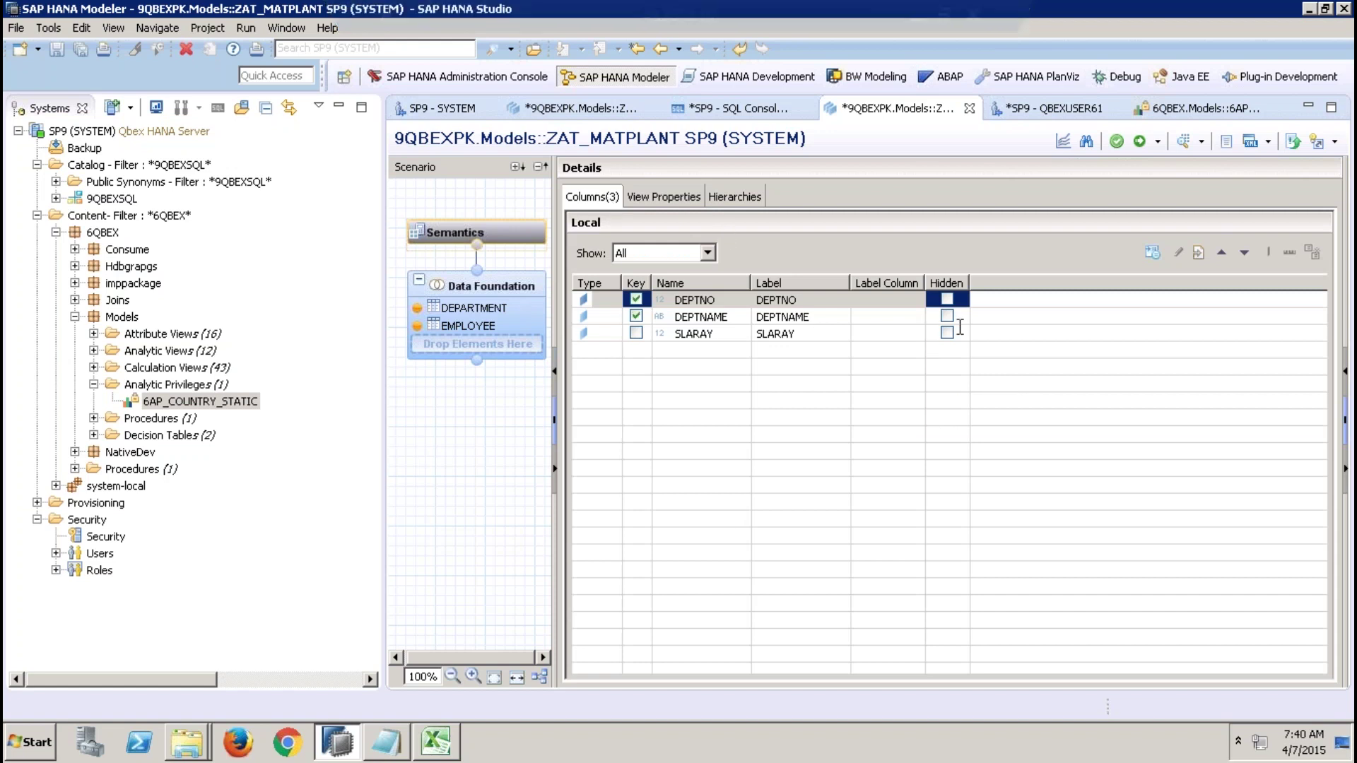
pyautogui.click(636, 298)
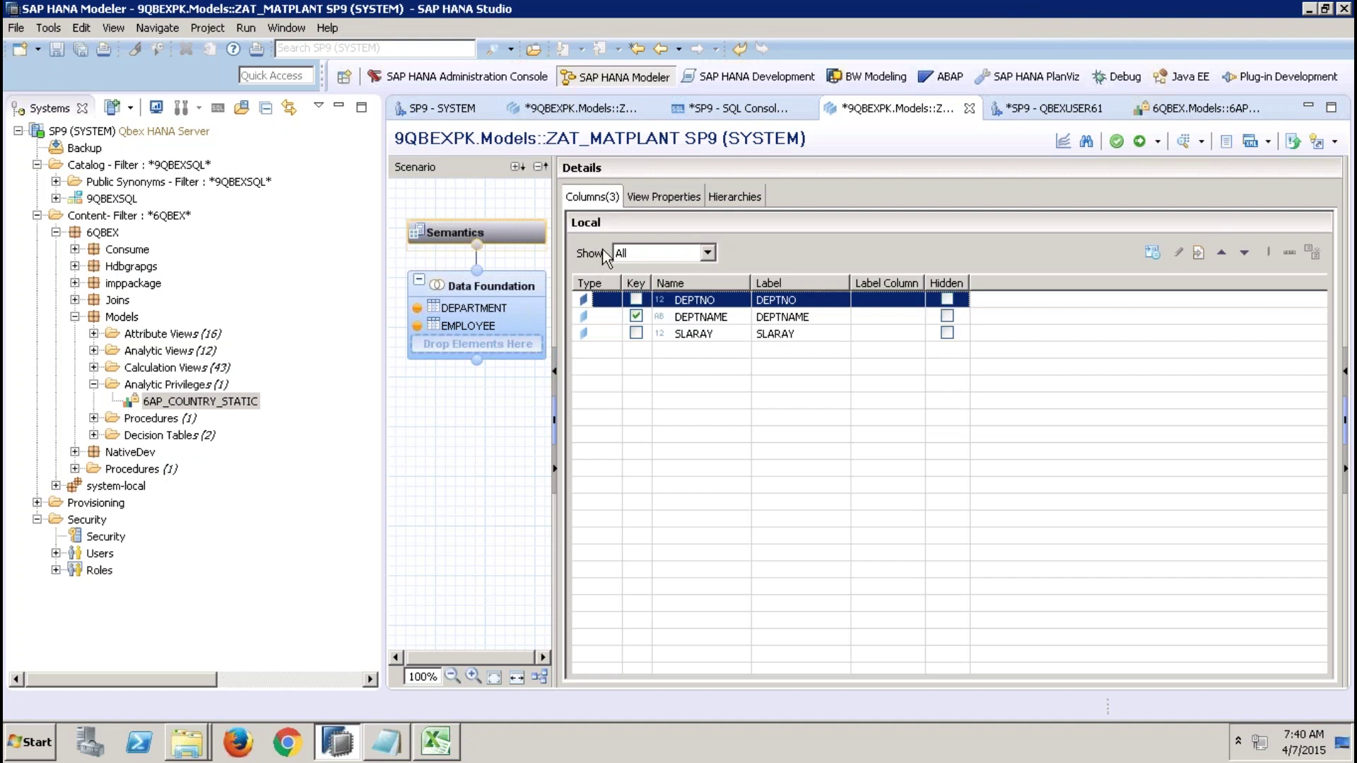
# Try to close all open editors, saving modified resources but cancelling the save of the SQL console script.
pyautogui.click(748, 111)
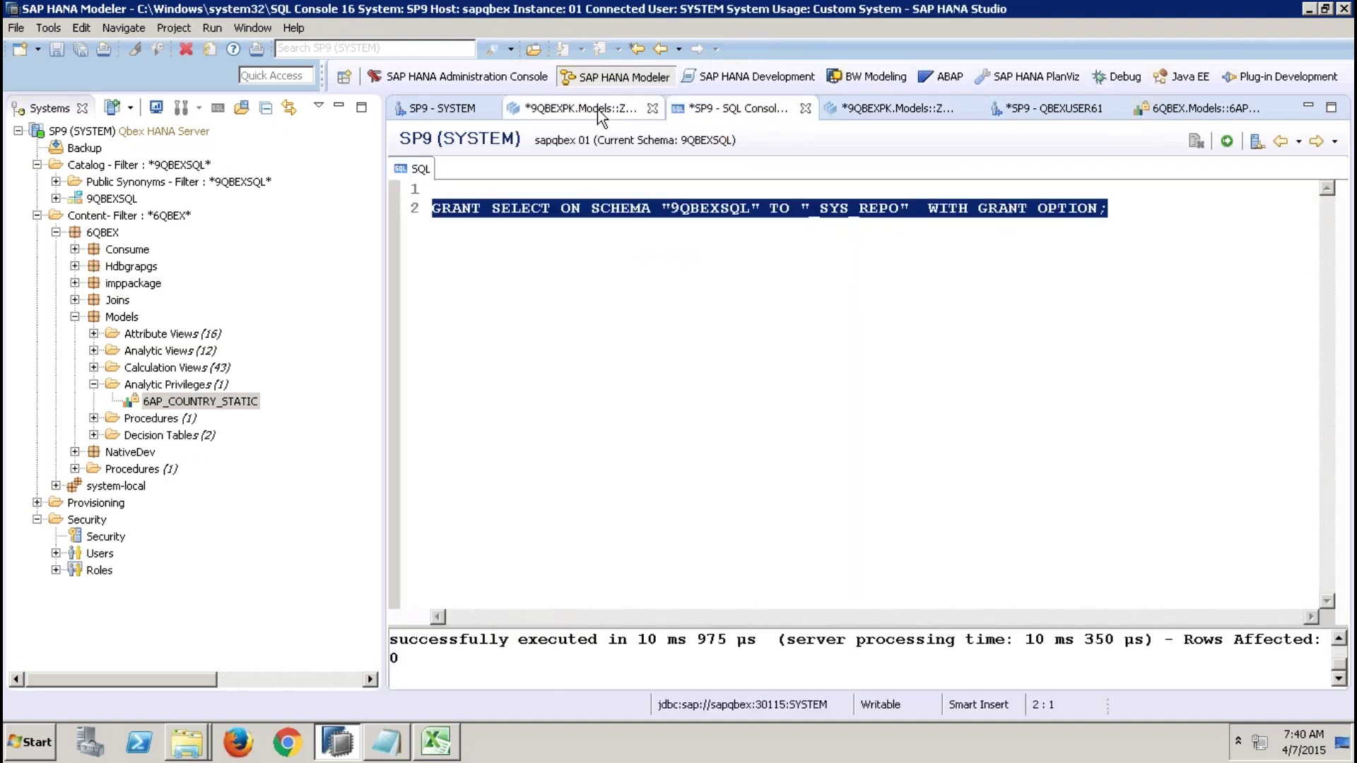
pyautogui.click(596, 109)
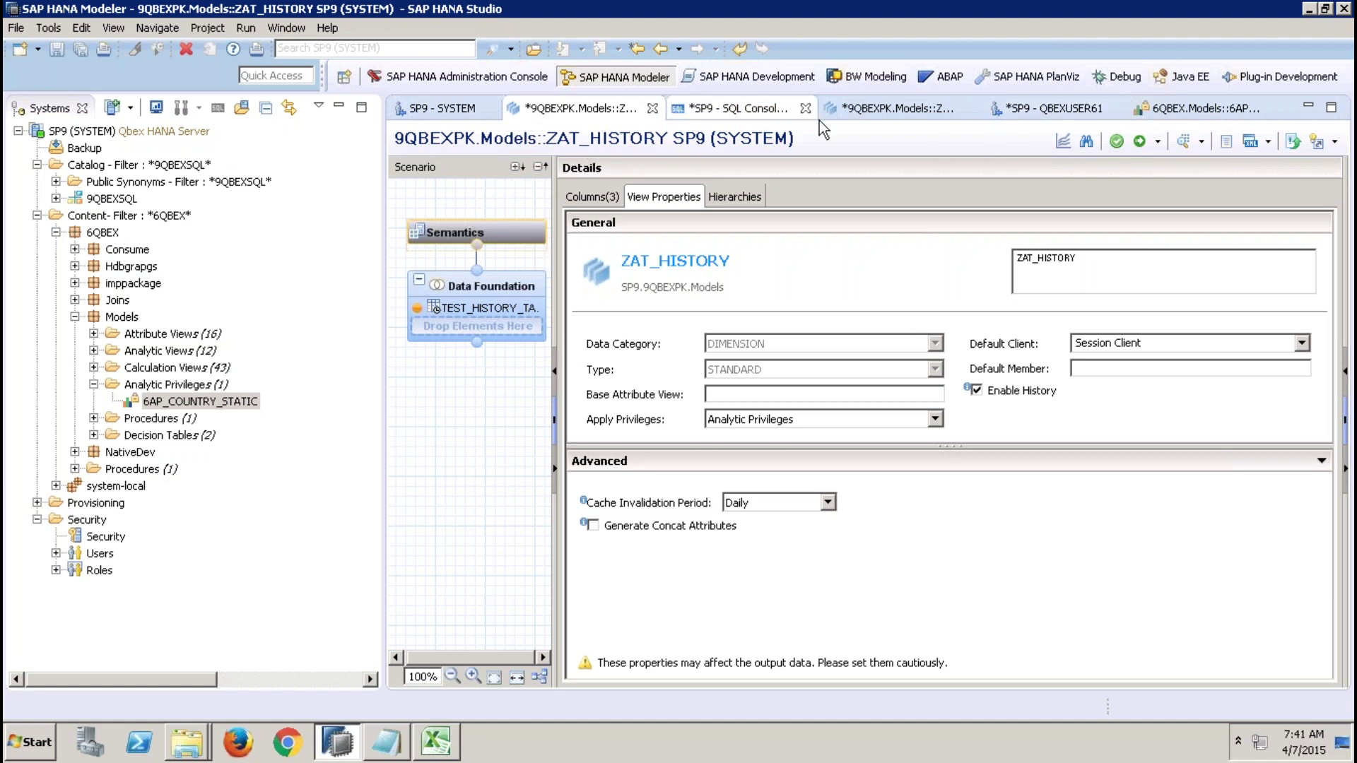
pyautogui.rightClick(846, 108)
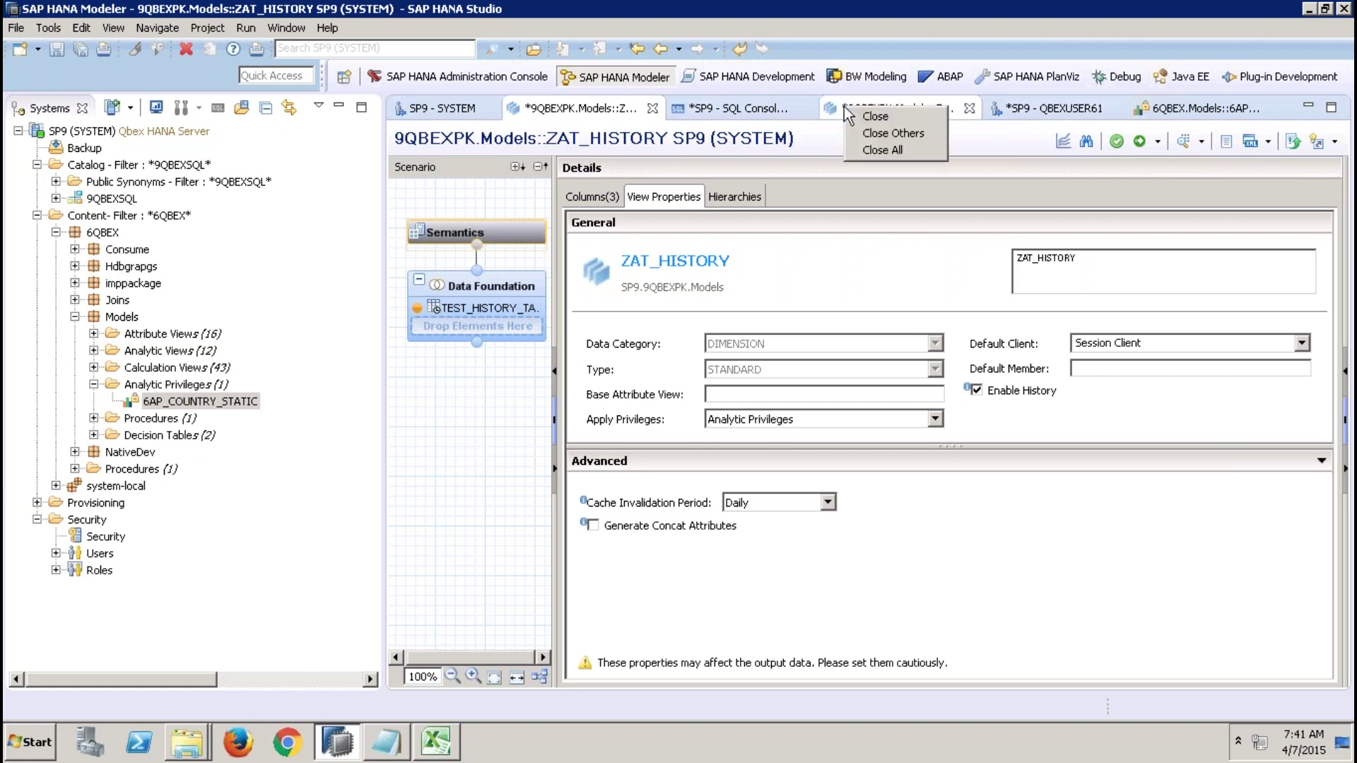
pyautogui.click(883, 150)
pyautogui.click(718, 473)
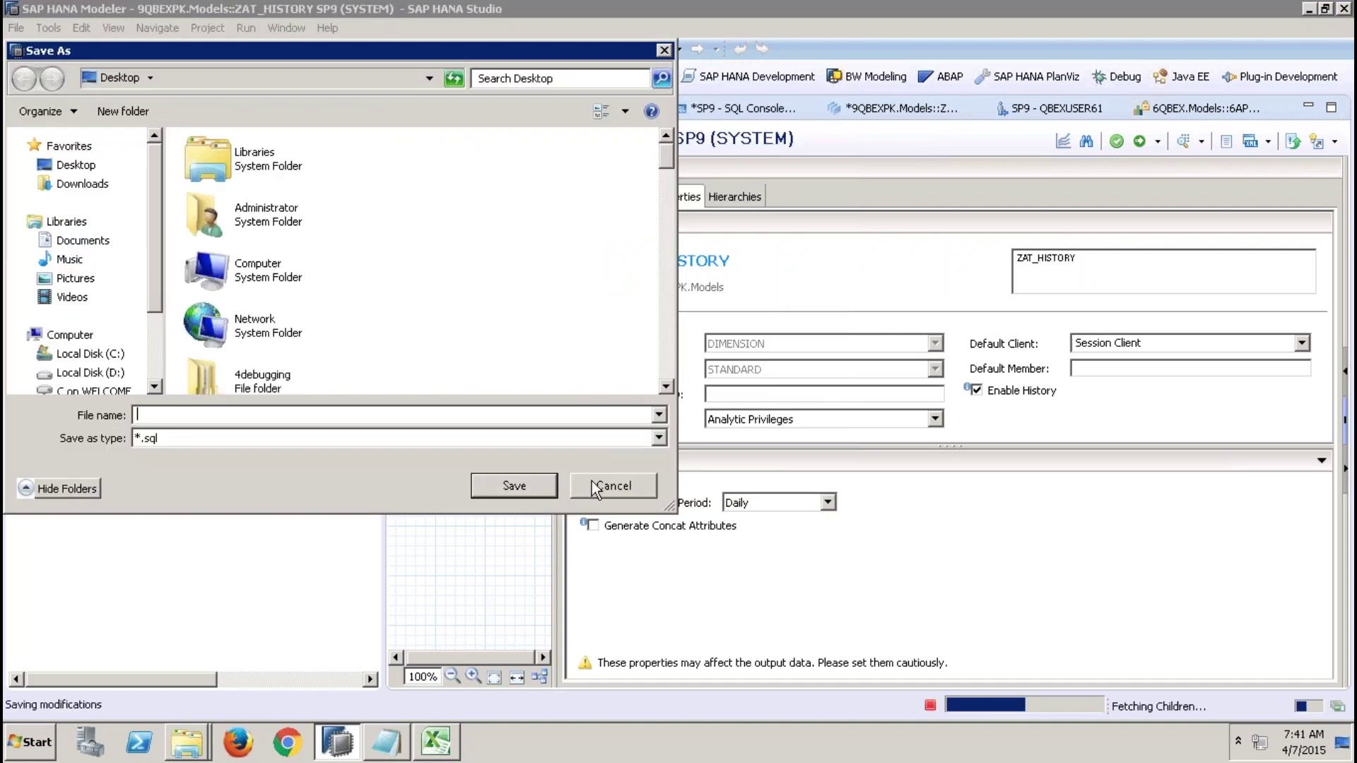
pyautogui.click(593, 486)
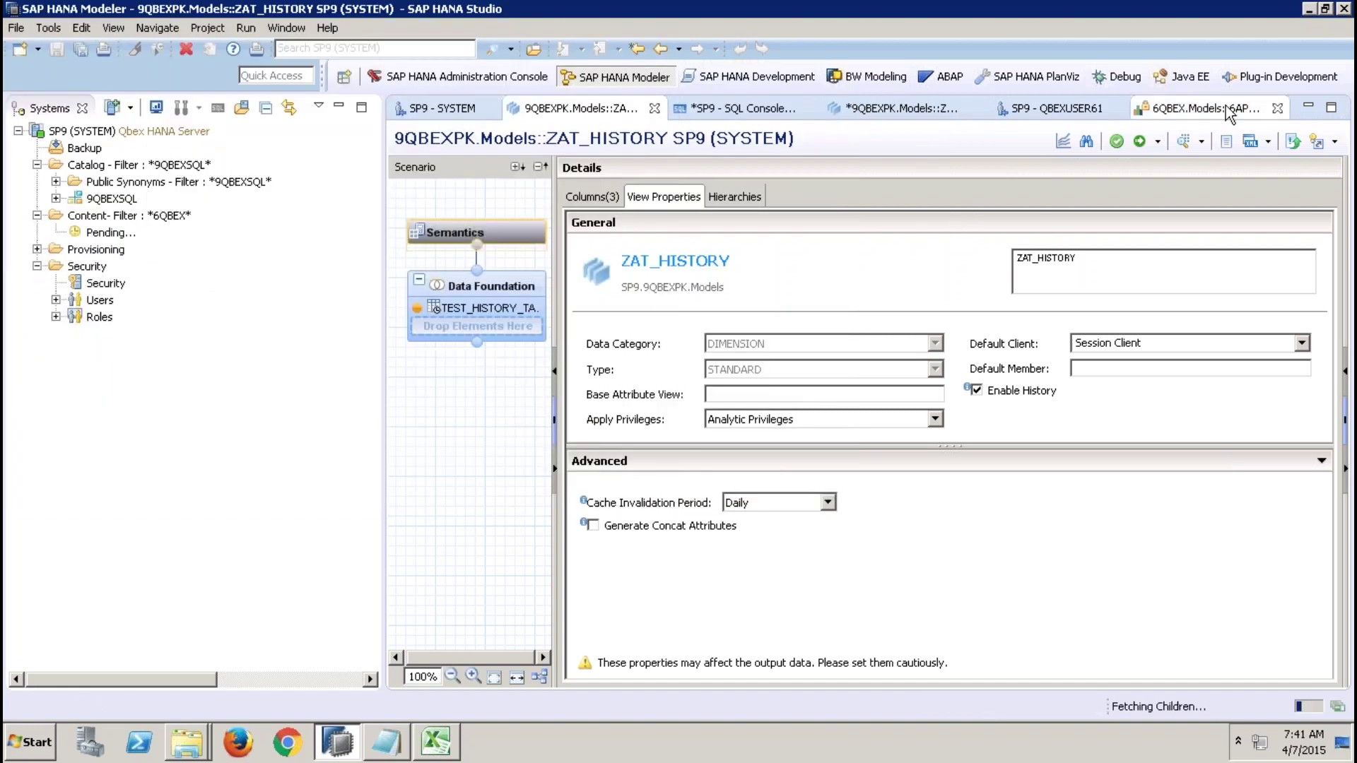
# Close the 6AP_COUNTRY_STATIC privilege, the non-SYSTEM user editor and ZAT_MATPLANT, discarding ZAT_MATPLANT's changes.
pyautogui.click(1226, 104)
pyautogui.click(1276, 110)
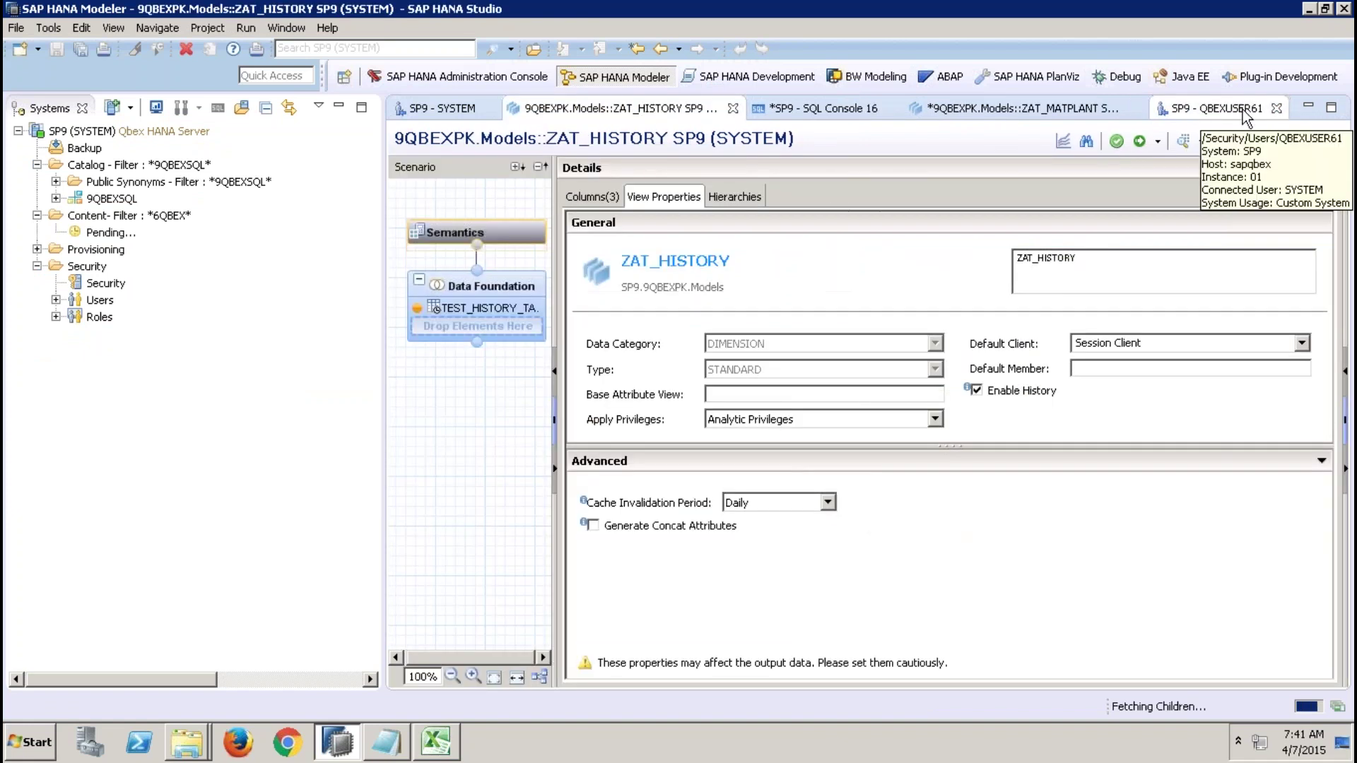
pyautogui.click(1276, 108)
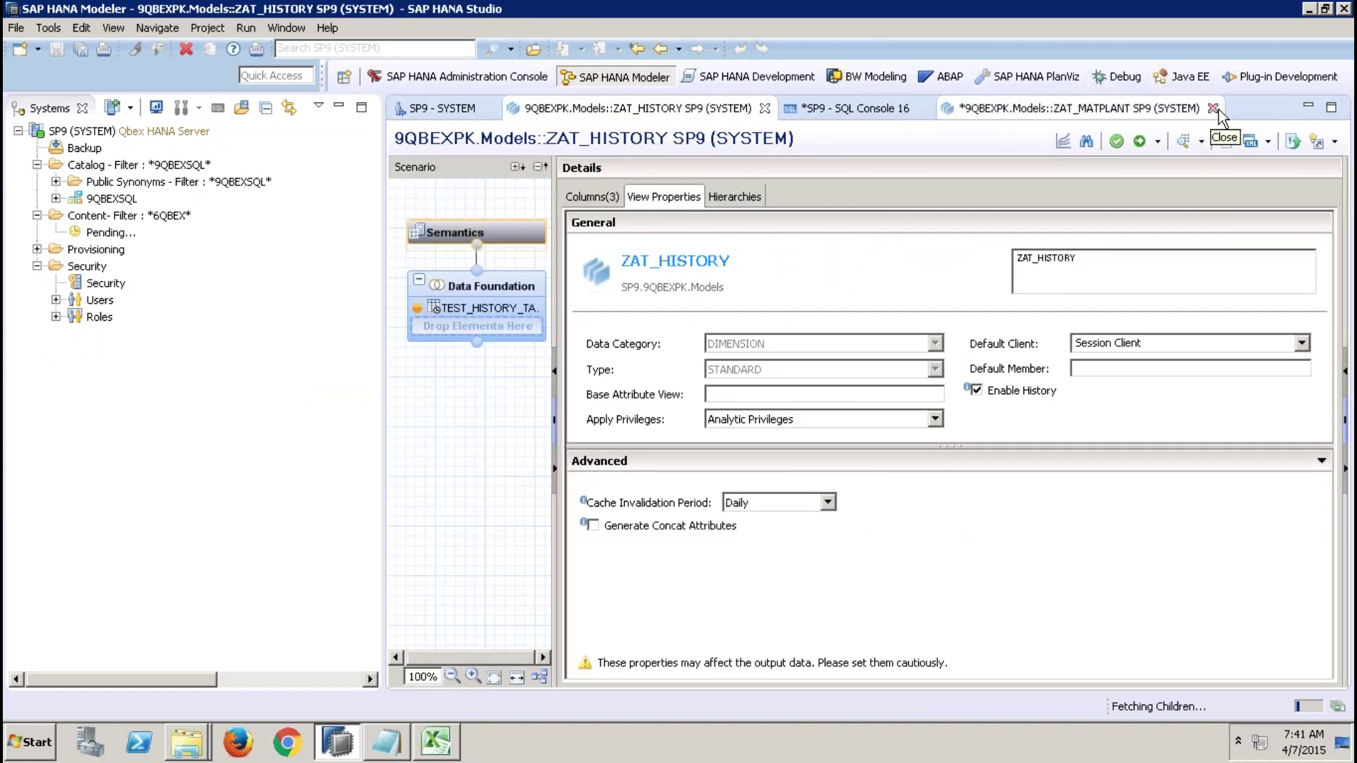
pyautogui.click(1212, 108)
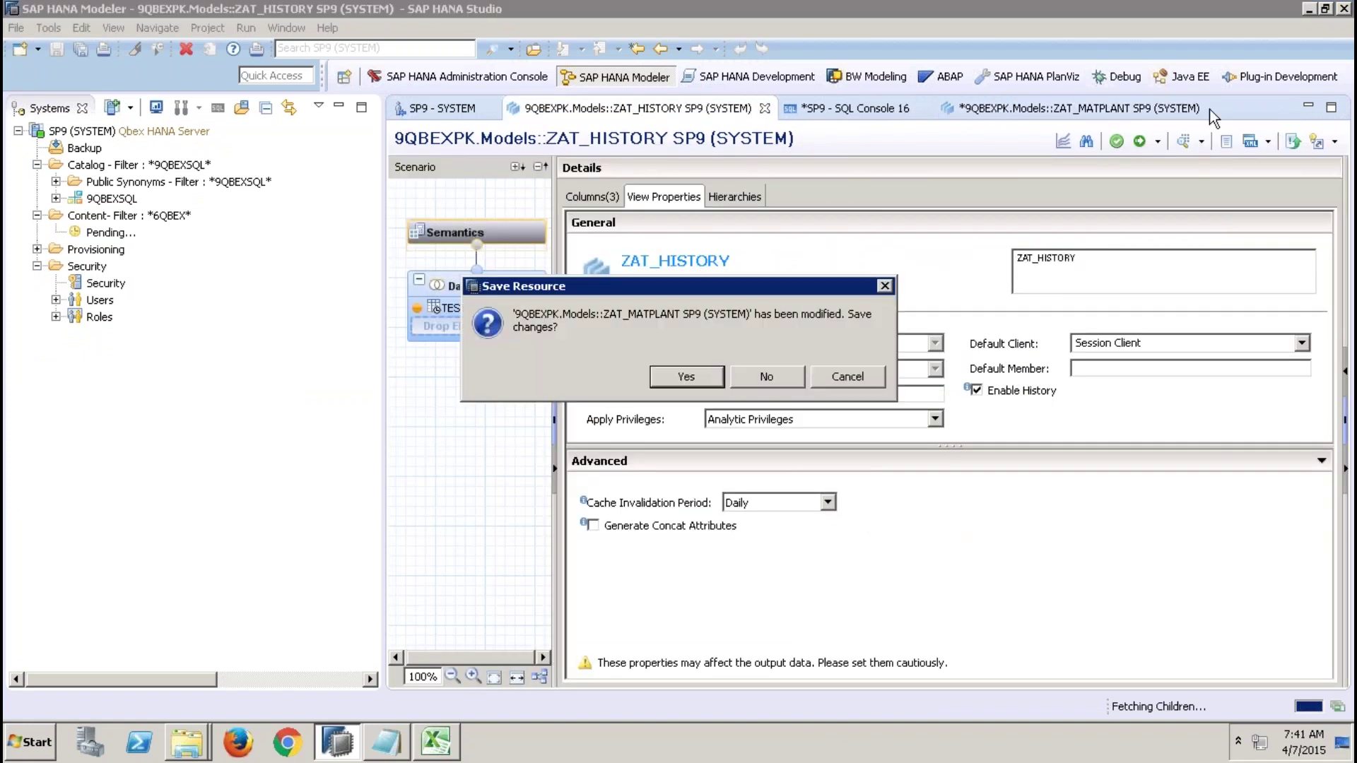
pyautogui.click(780, 373)
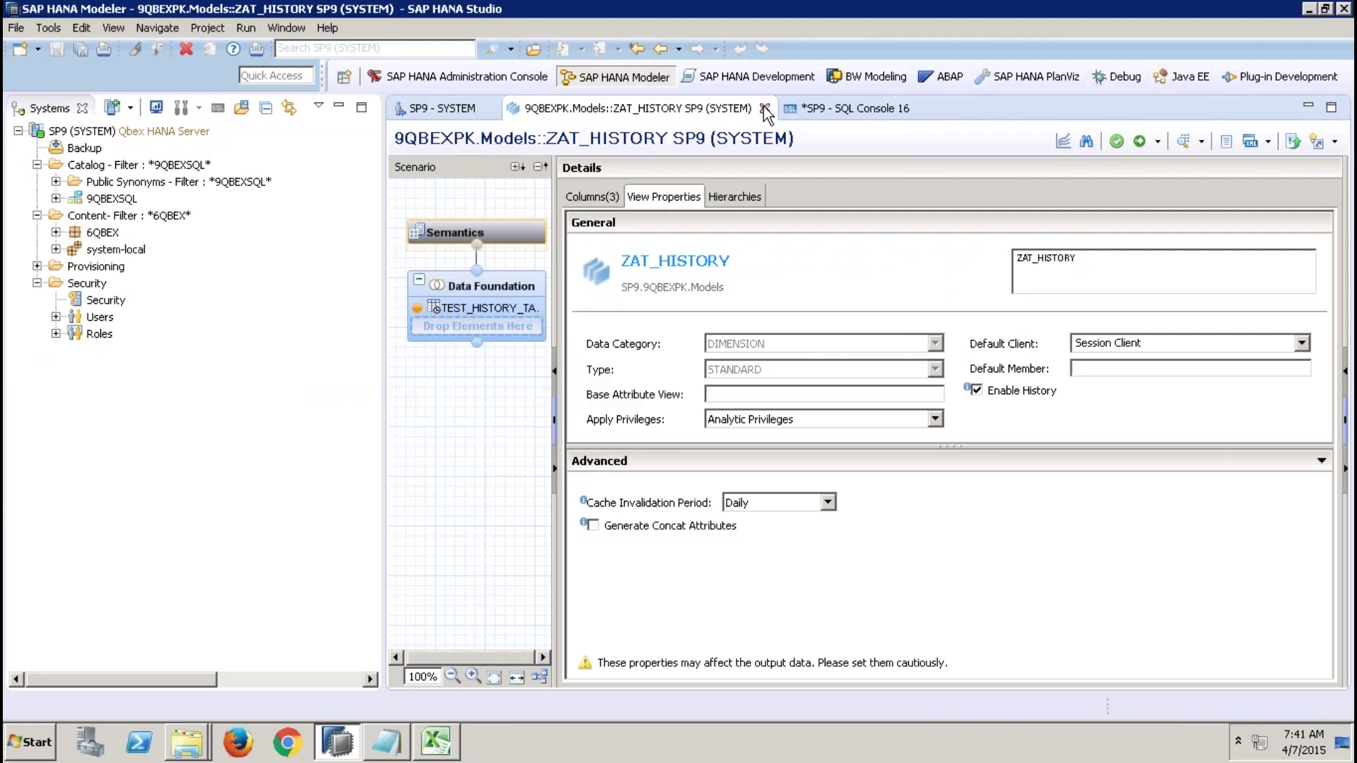
# Close the ZAT_HISTORY view, SQL Console 16 without saving, and the SYSTEM user editor.
pyautogui.click(764, 109)
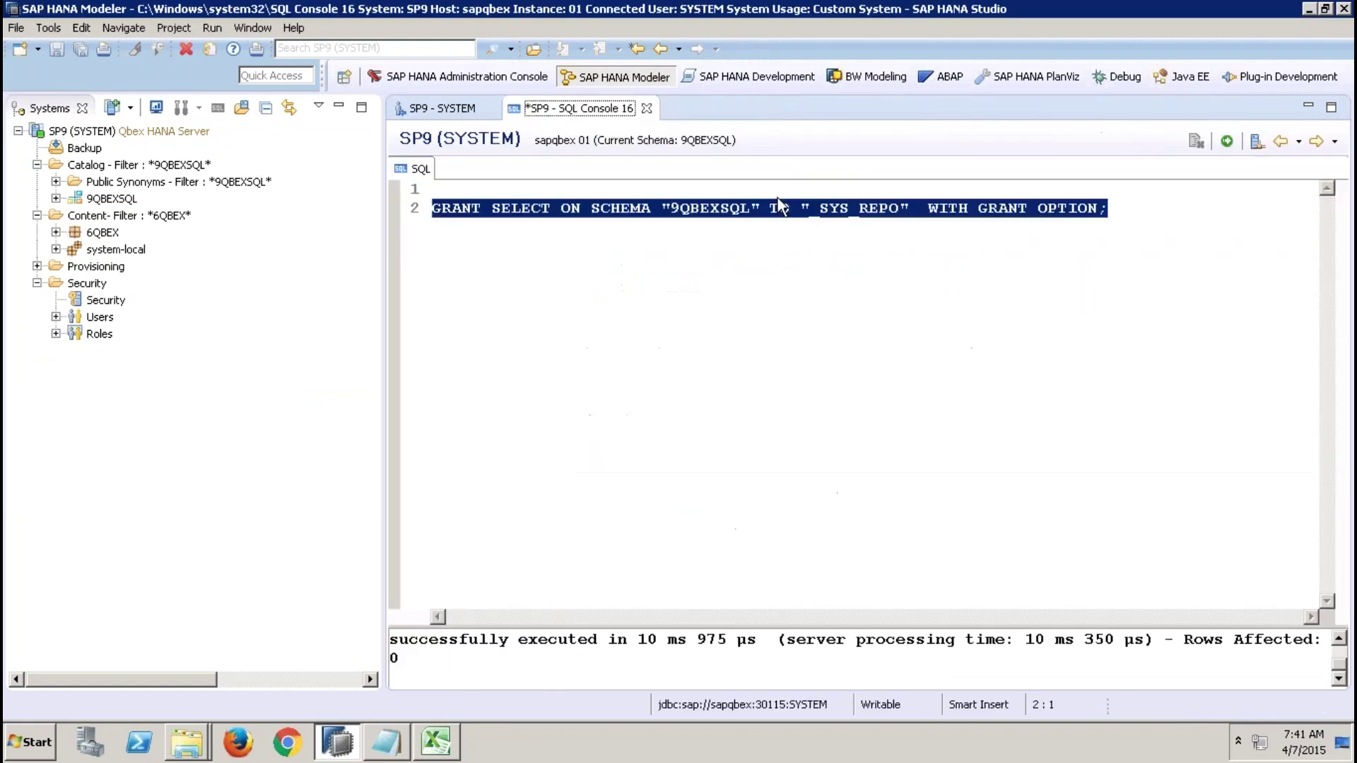
pyautogui.click(647, 108)
pyautogui.click(745, 369)
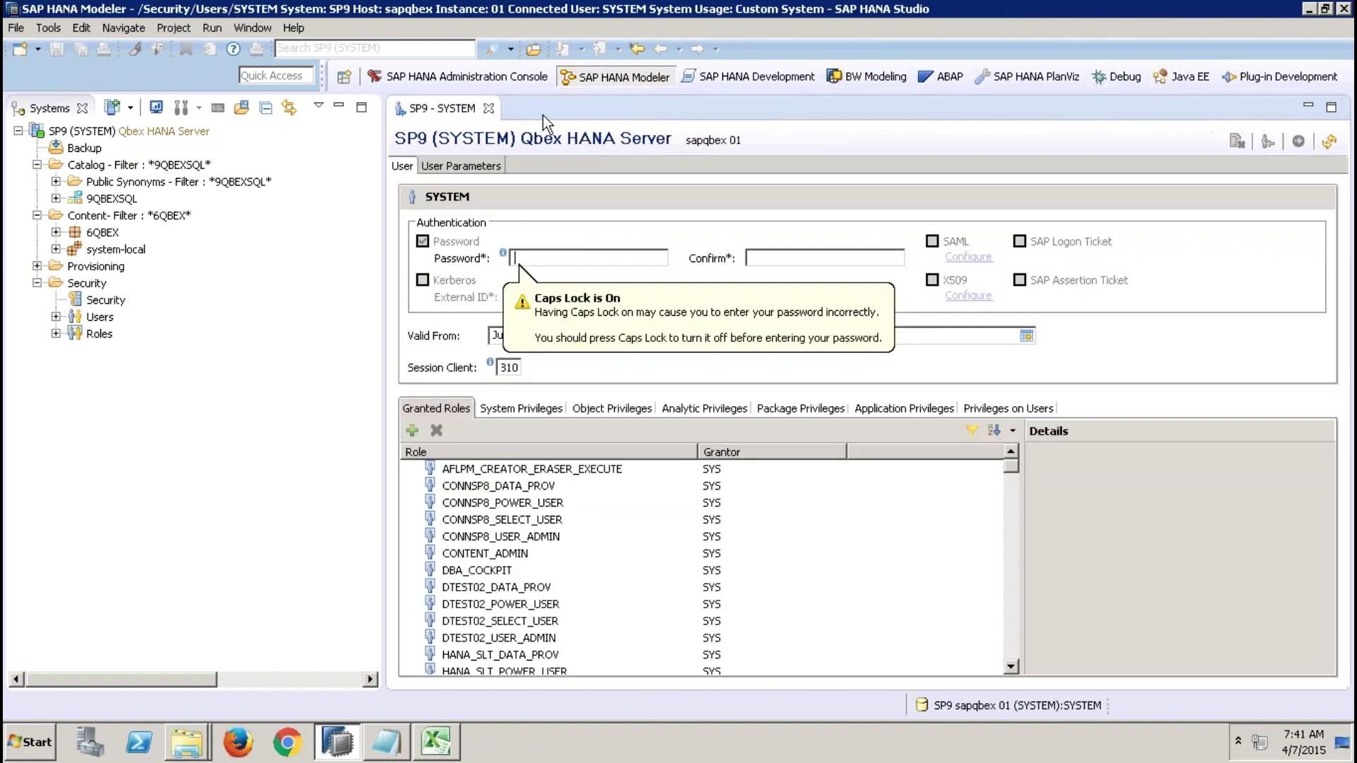
pyautogui.click(488, 108)
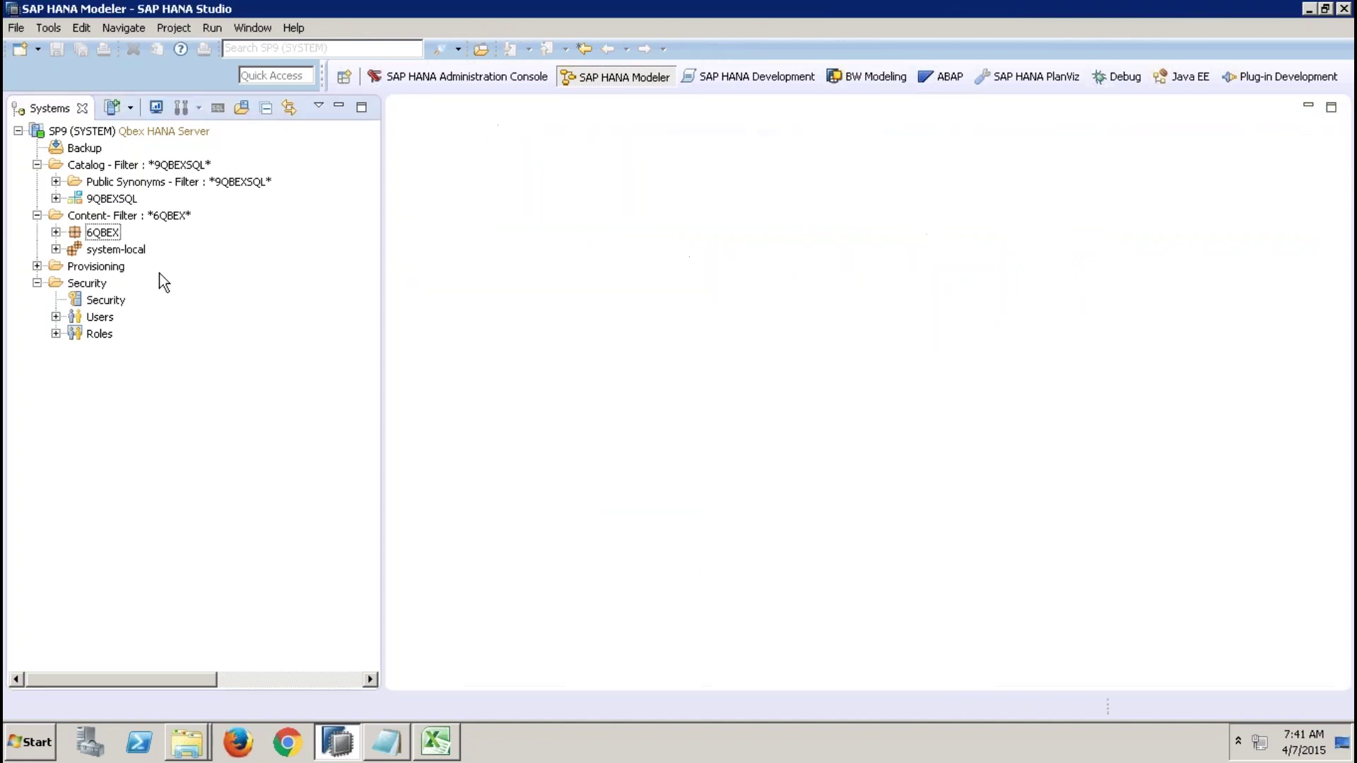
# Filter the Content packages by the text 9QBEX, replacing the existing package filter.
pyautogui.click(110, 218)
pyautogui.rightClick(111, 221)
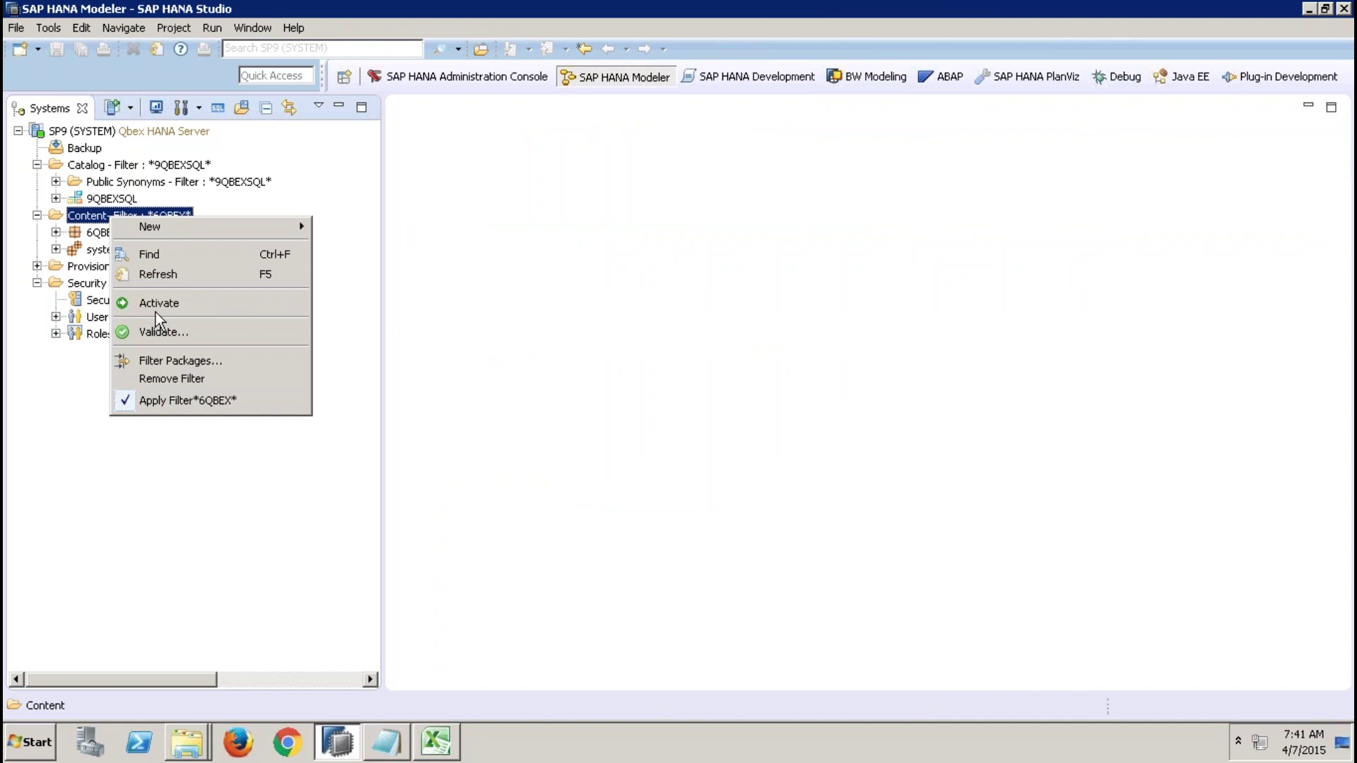
pyautogui.click(163, 364)
pyautogui.write('9QBEX')
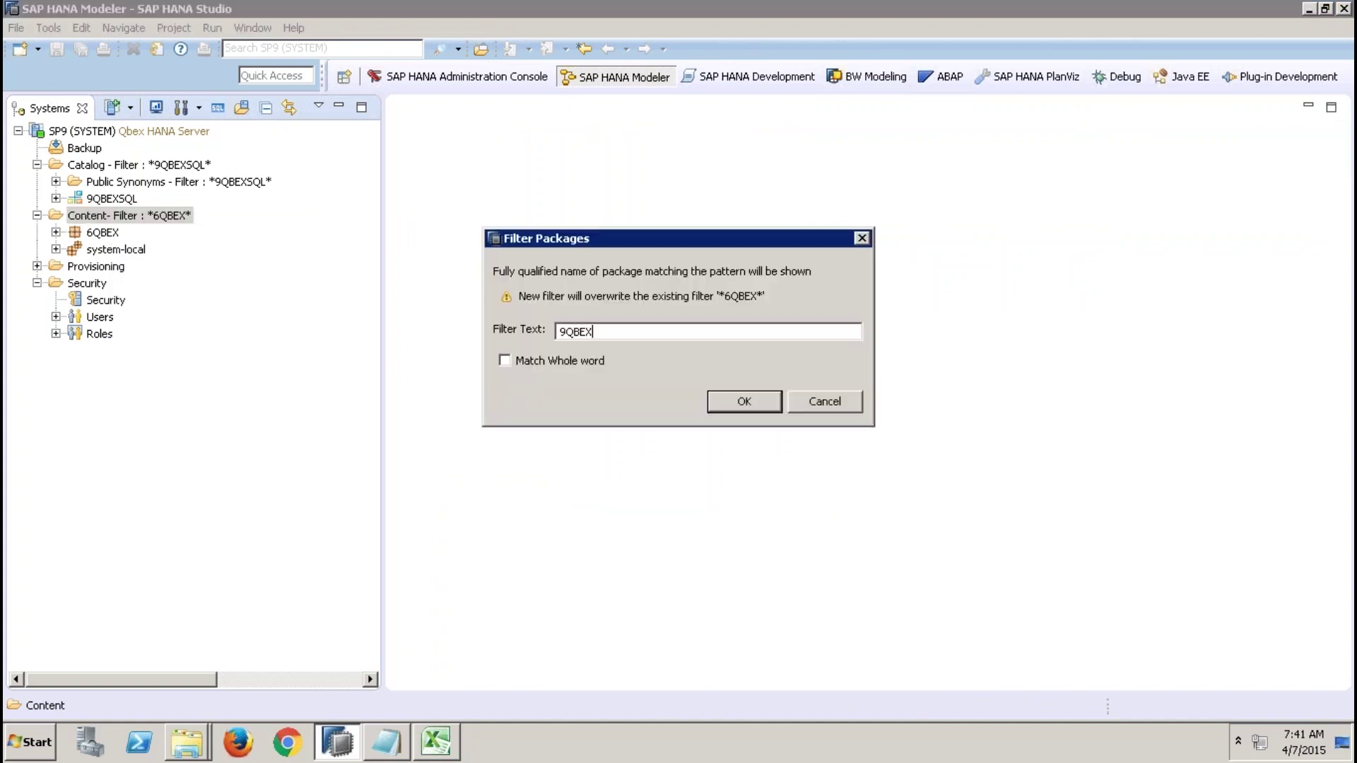
pyautogui.press('Return')
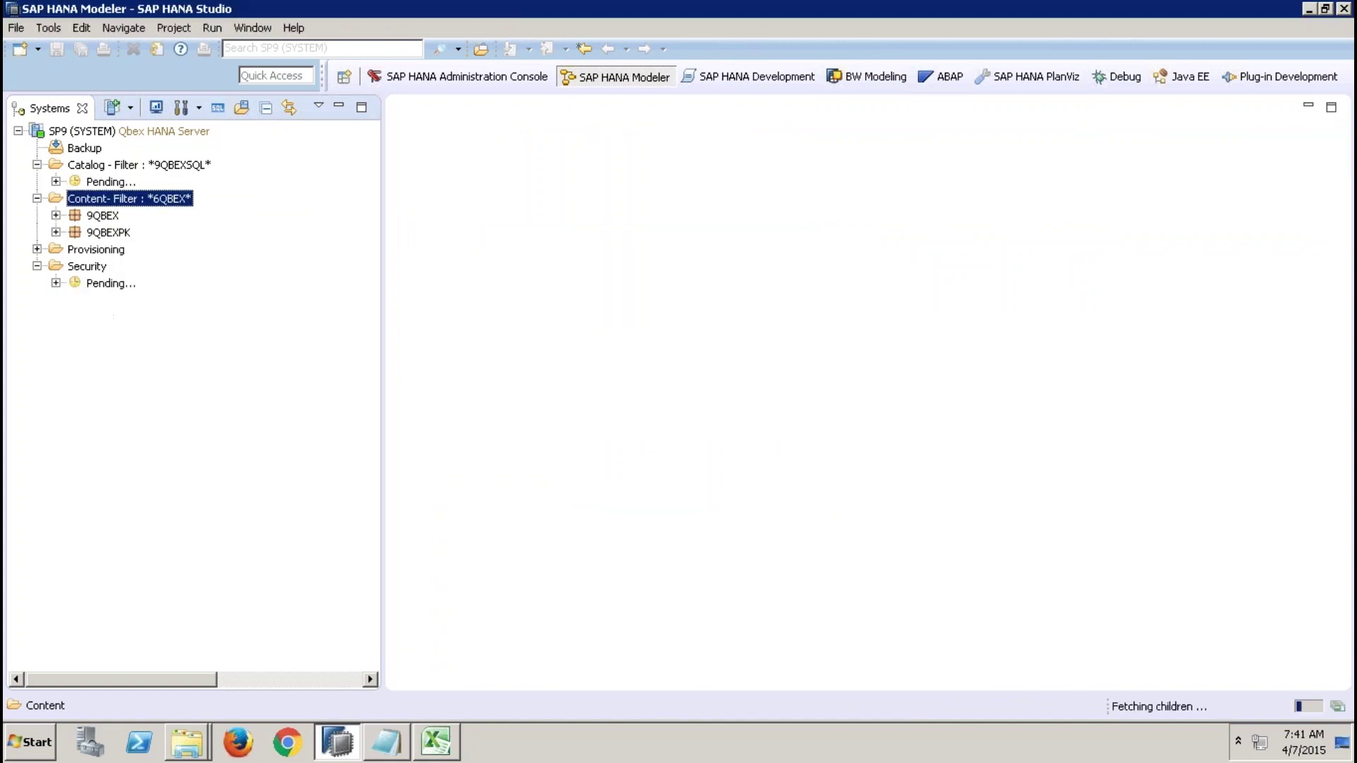
# Open the attribute view ZAT_BP_001 from the Models package under 9QBEXPK and show its data preview.
pyautogui.click(56, 231)
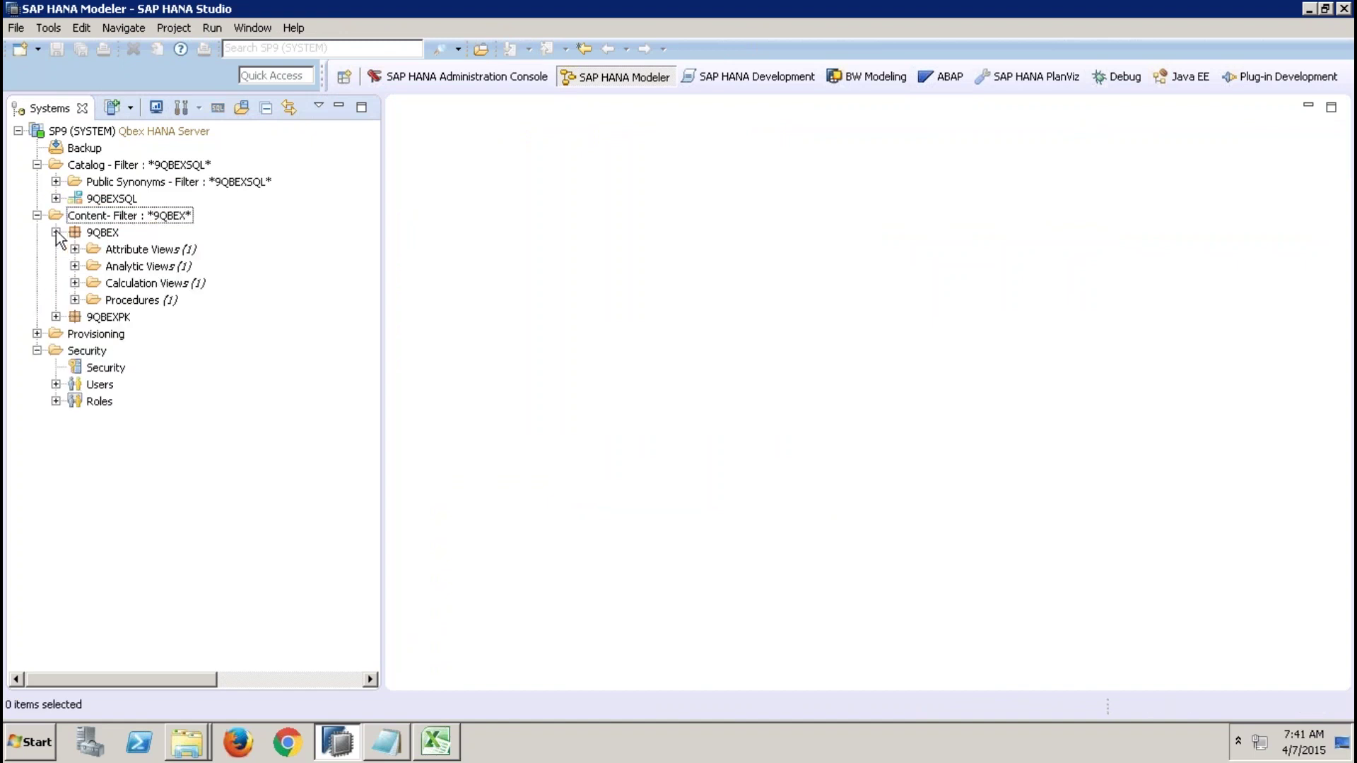
pyautogui.click(55, 231)
pyautogui.click(55, 249)
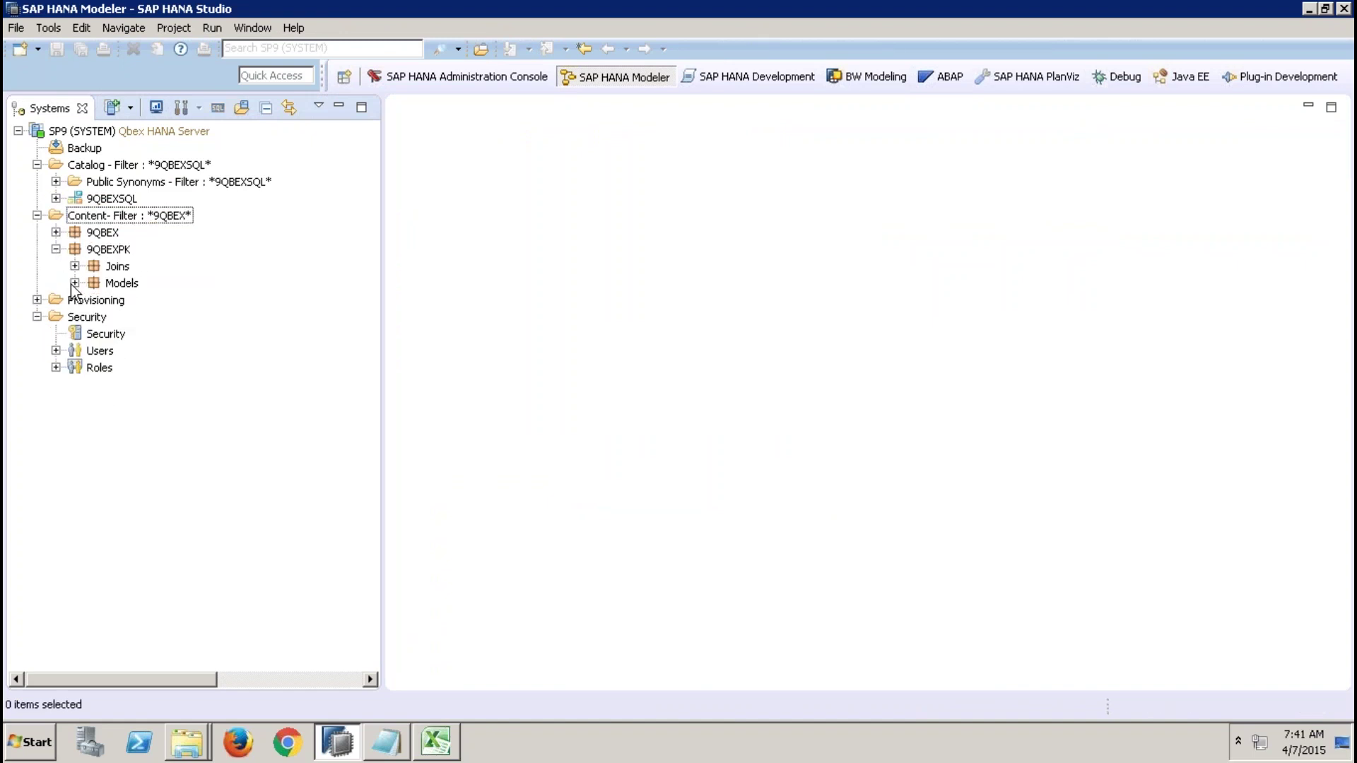
pyautogui.click(74, 283)
pyautogui.click(92, 300)
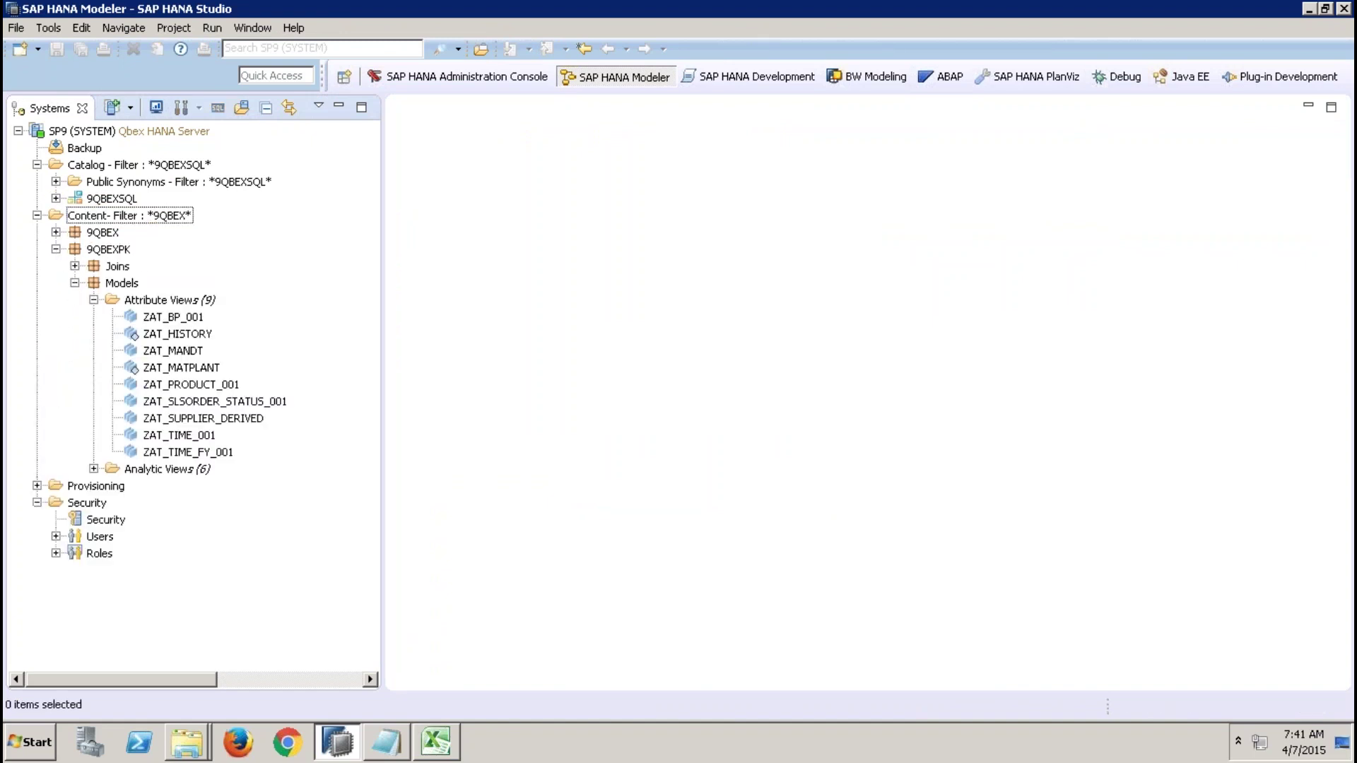
pyautogui.doubleClick(151, 320)
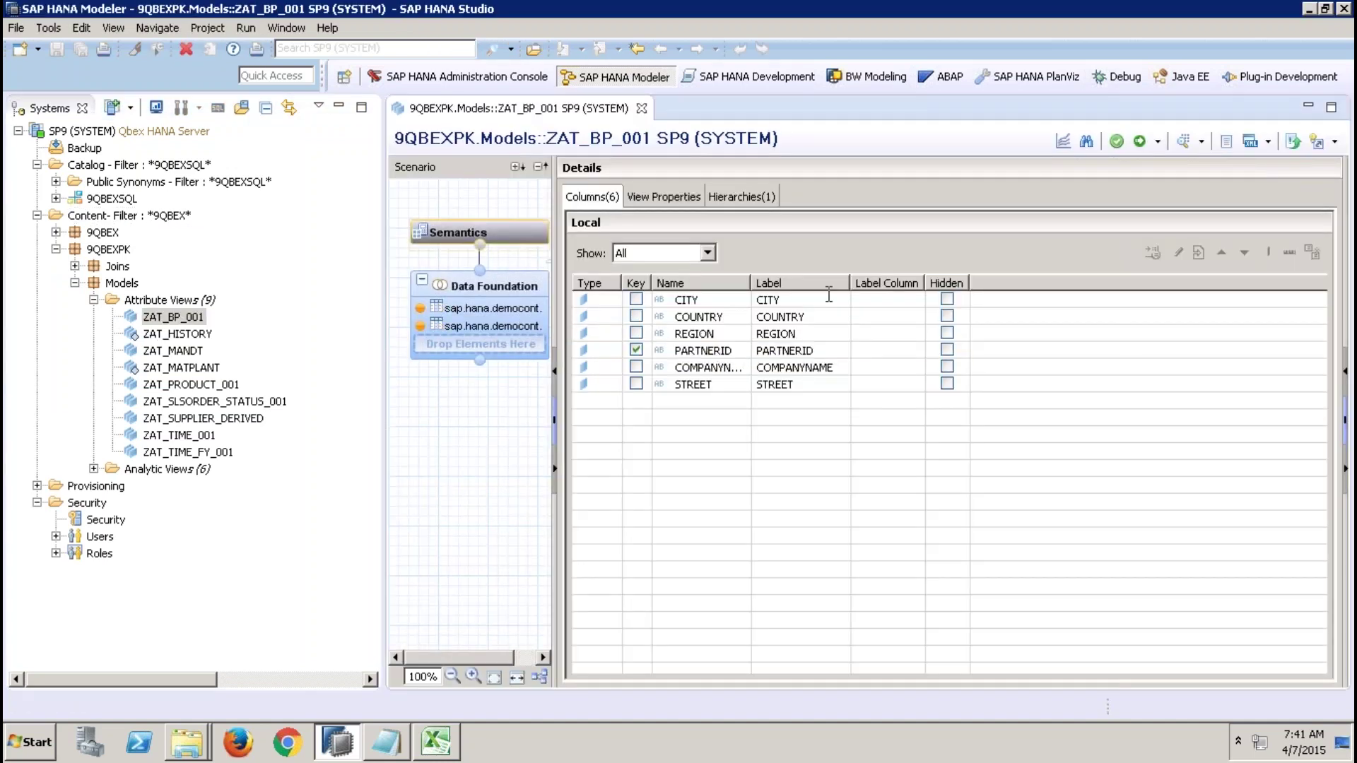
pyautogui.click(1185, 145)
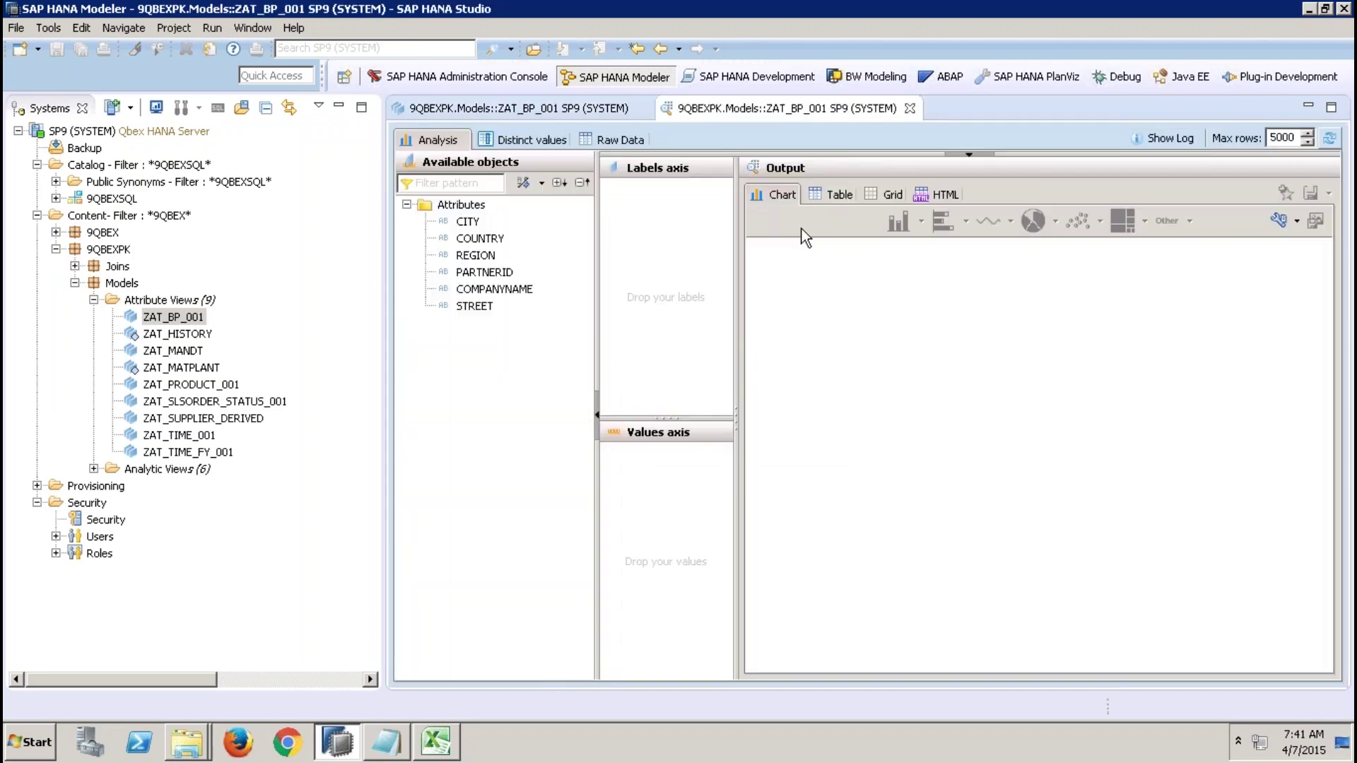
# Mark the STREET column as hidden in the semantics of ZAT_BP_001 and activate the view.
pyautogui.click(608, 140)
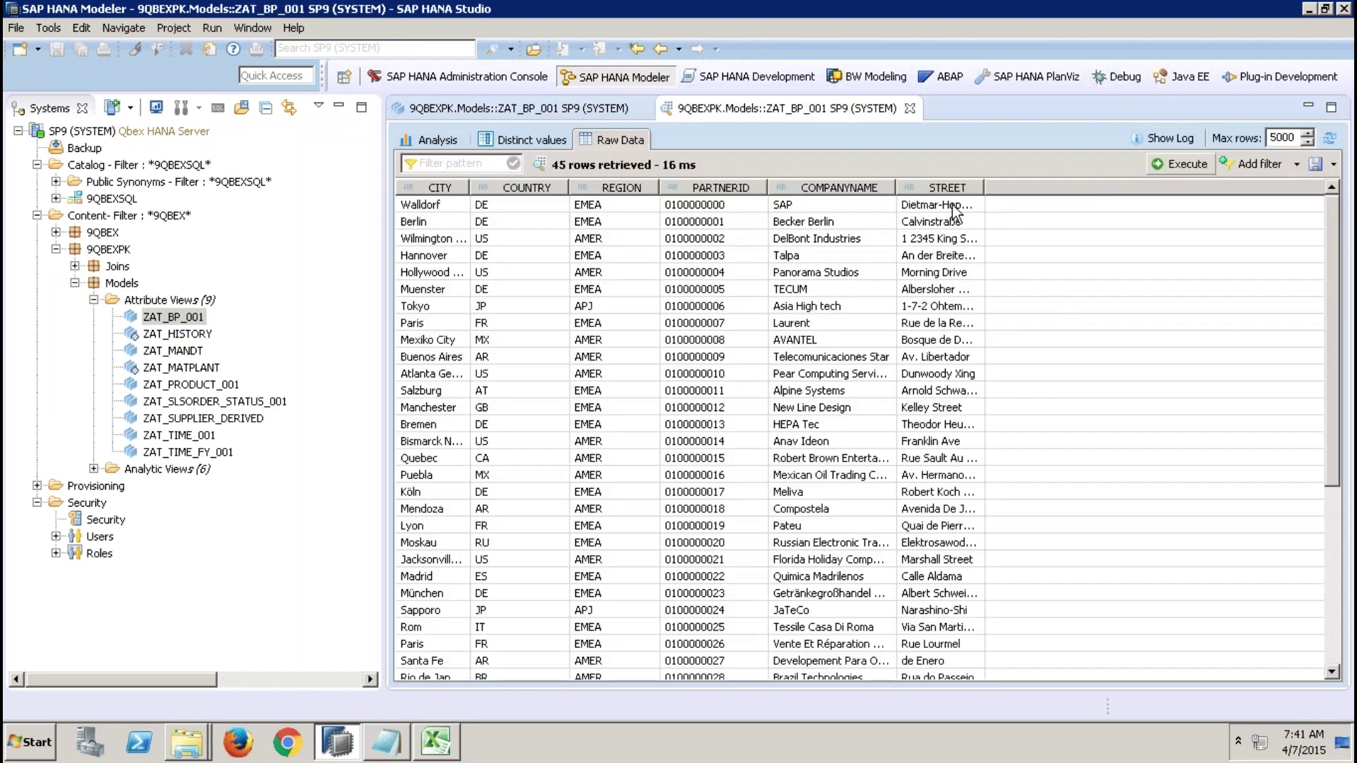
pyautogui.click(910, 109)
pyautogui.click(946, 384)
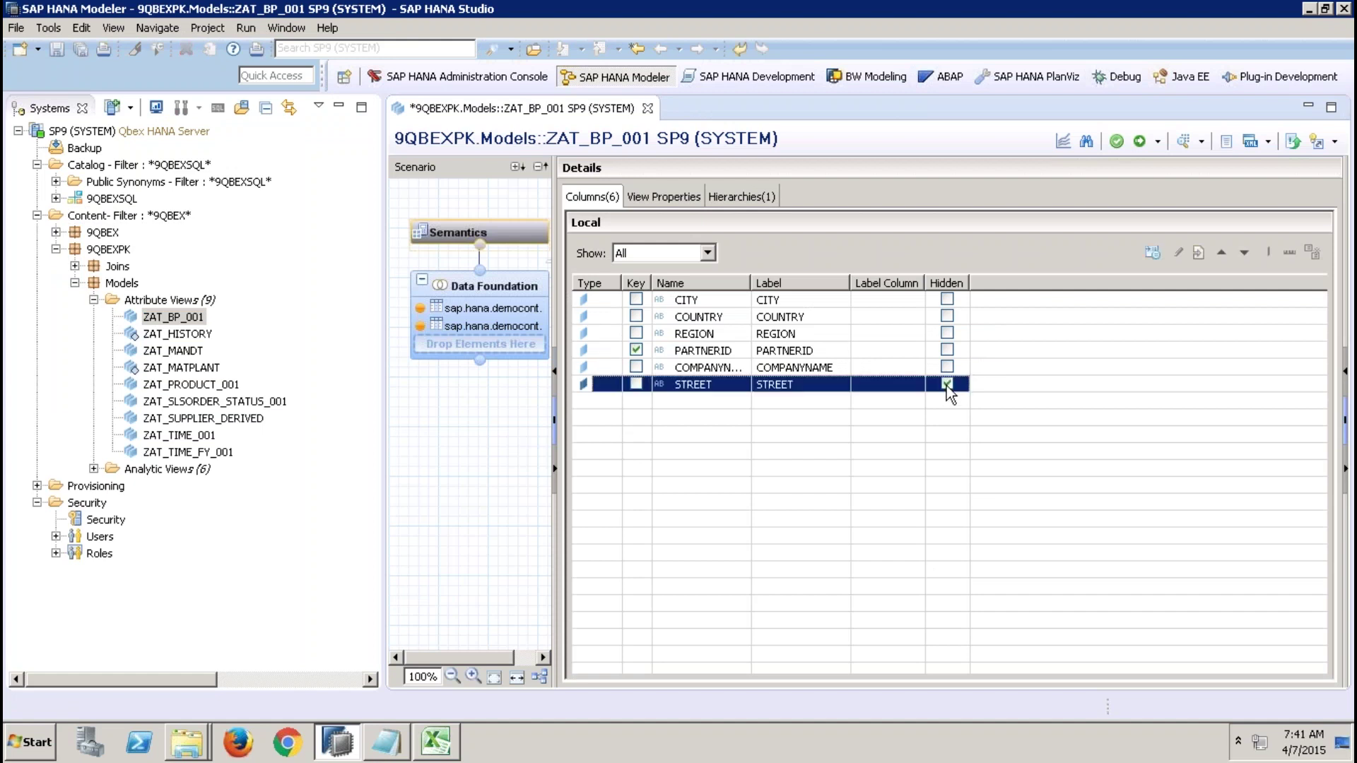
pyautogui.click(1139, 143)
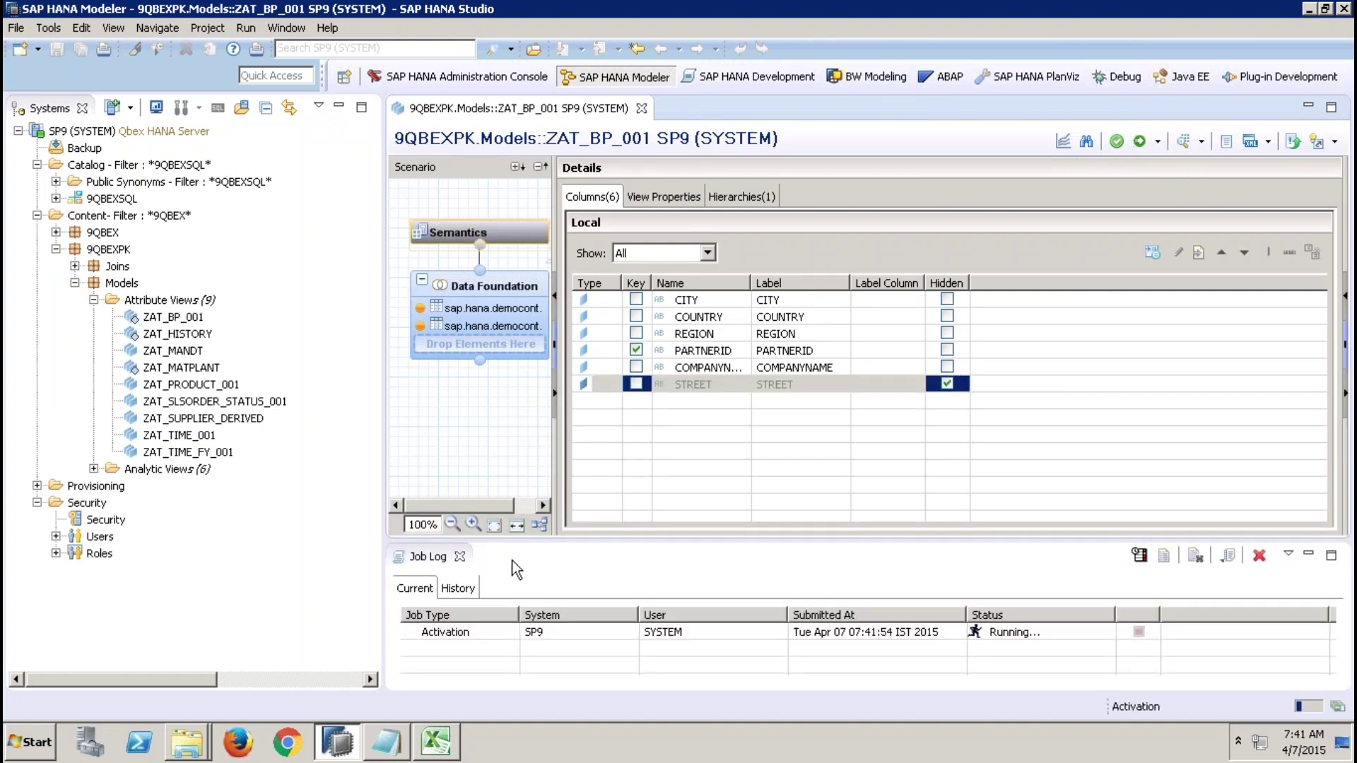
pyautogui.click(460, 556)
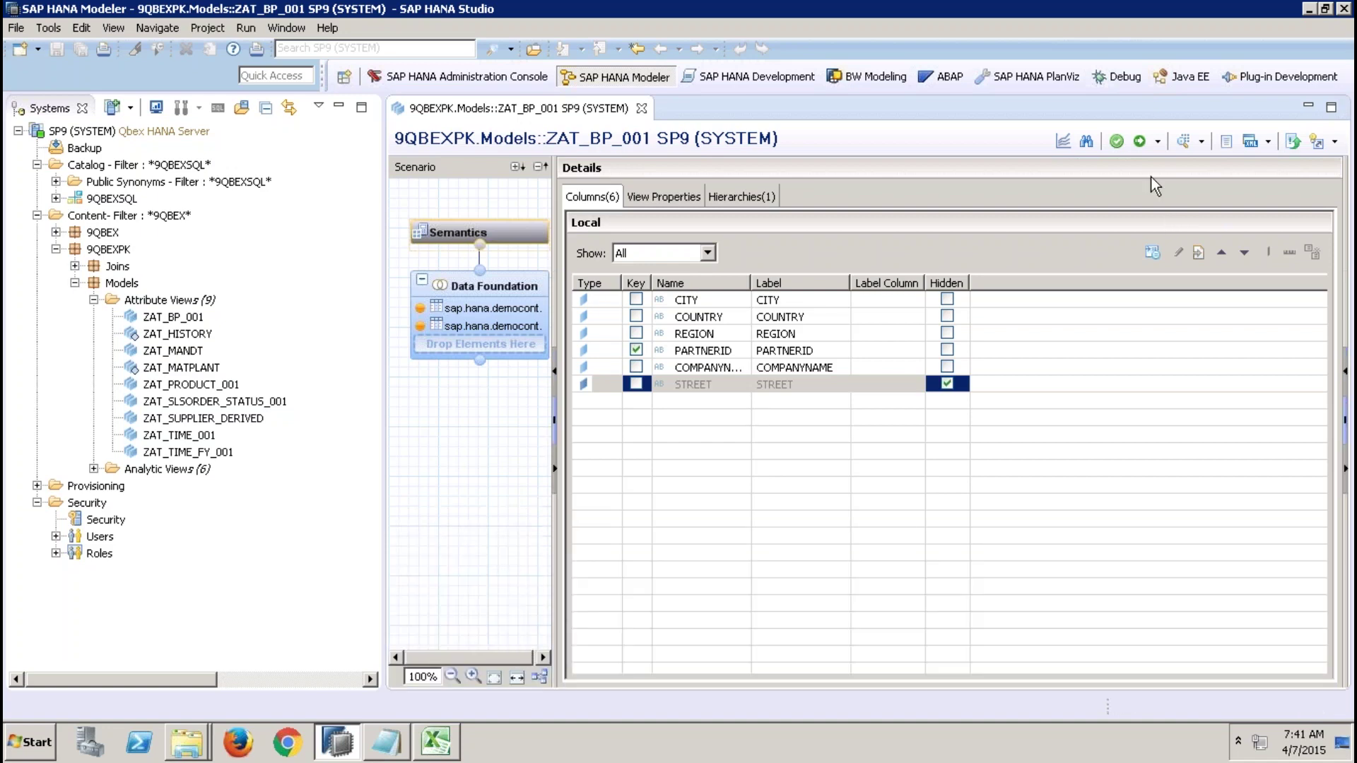
# Preview the raw data of ZAT_BP_001 to check its columns with STREET hidden, and close the preview.
pyautogui.click(1181, 142)
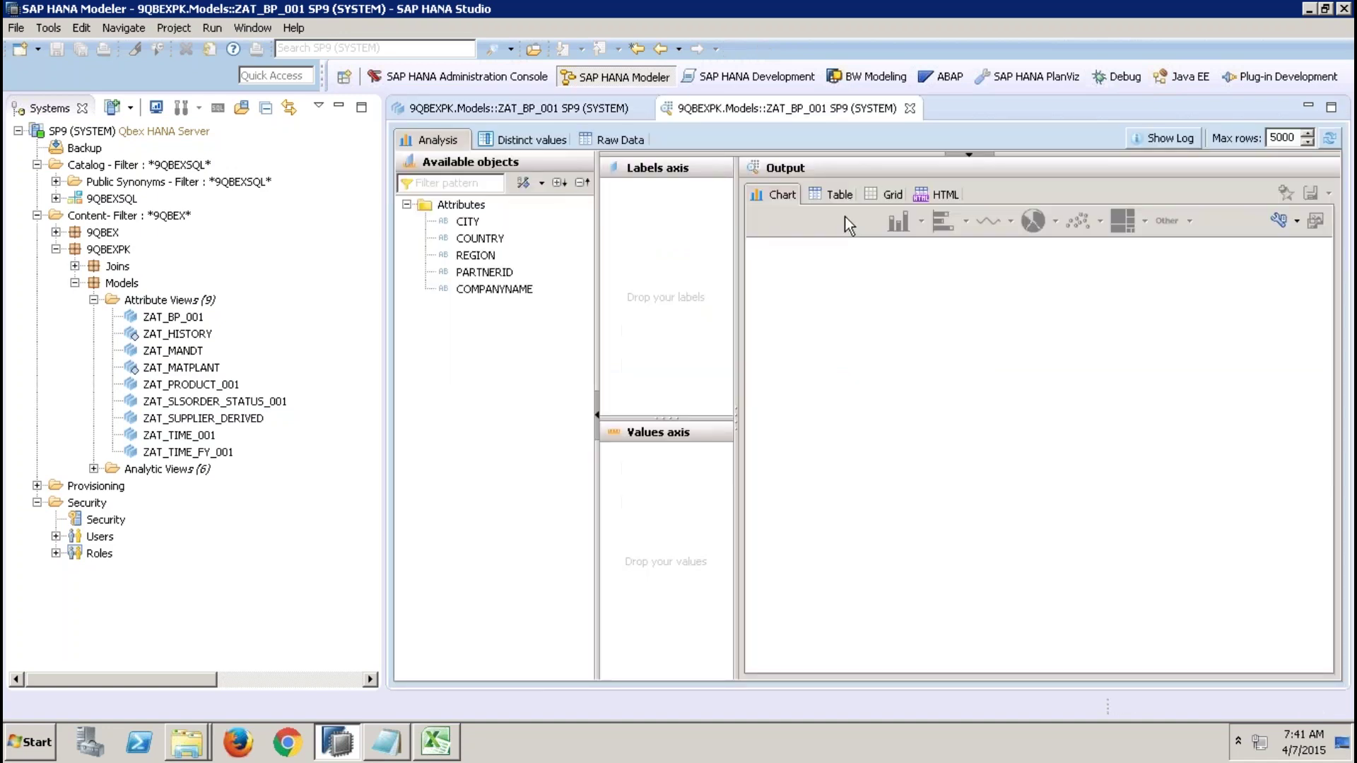
pyautogui.click(642, 146)
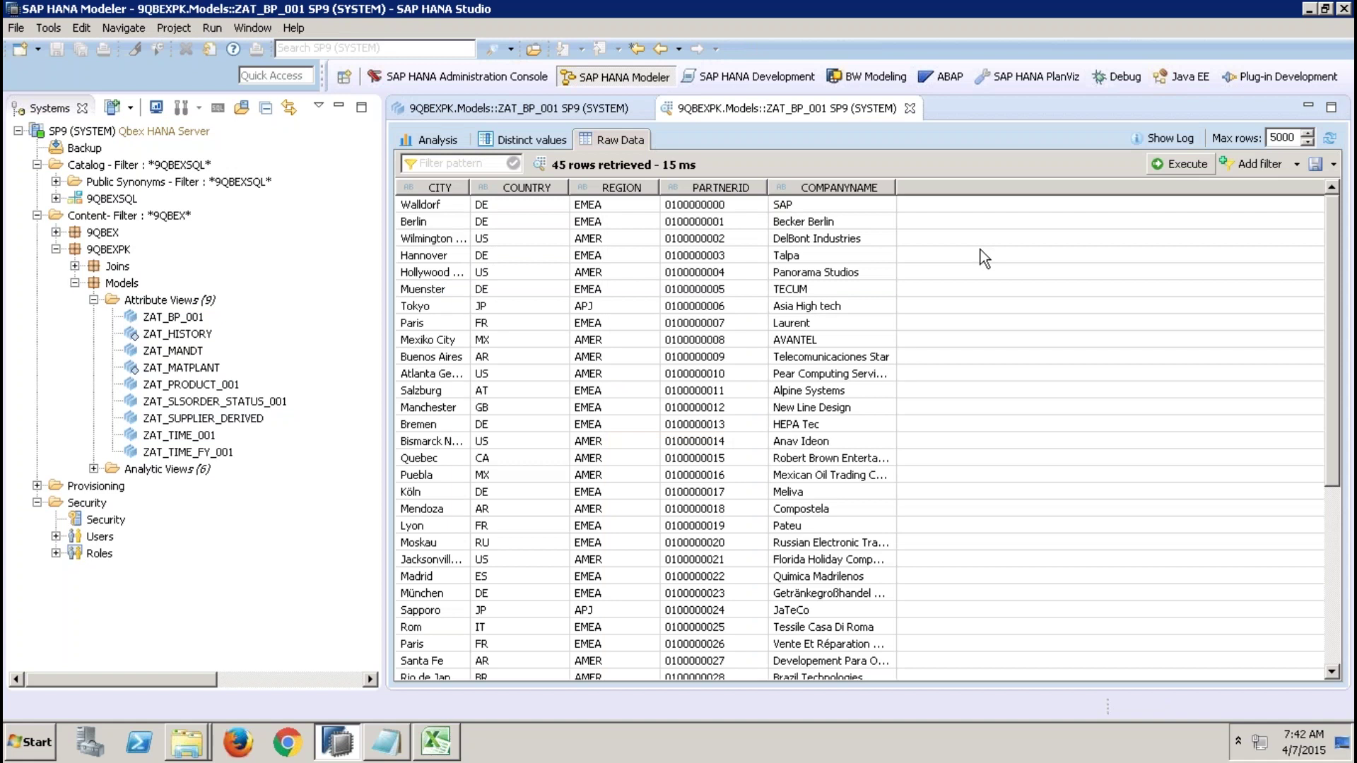
pyautogui.click(910, 109)
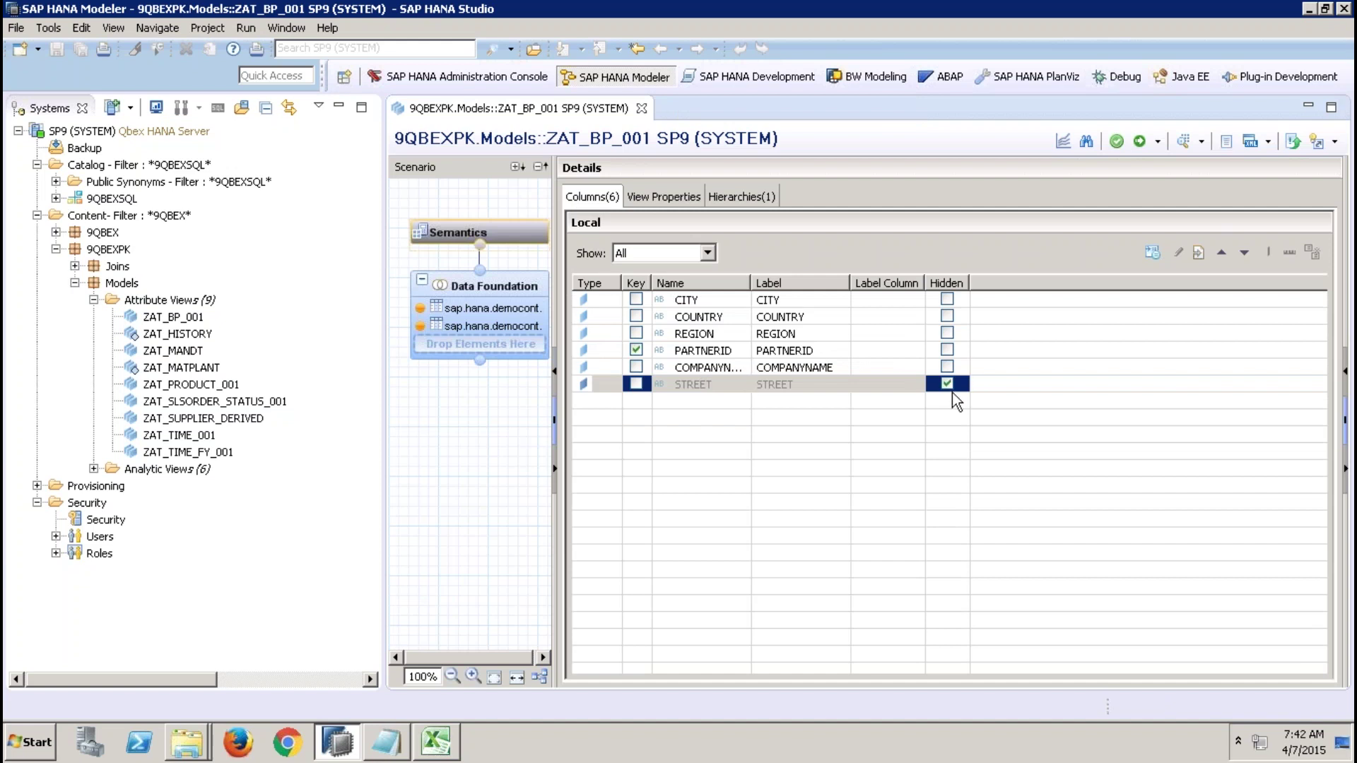
# Remove the STREET column from the Data Foundation output of ZAT_BP_001 and activate the view.
pyautogui.click(537, 283)
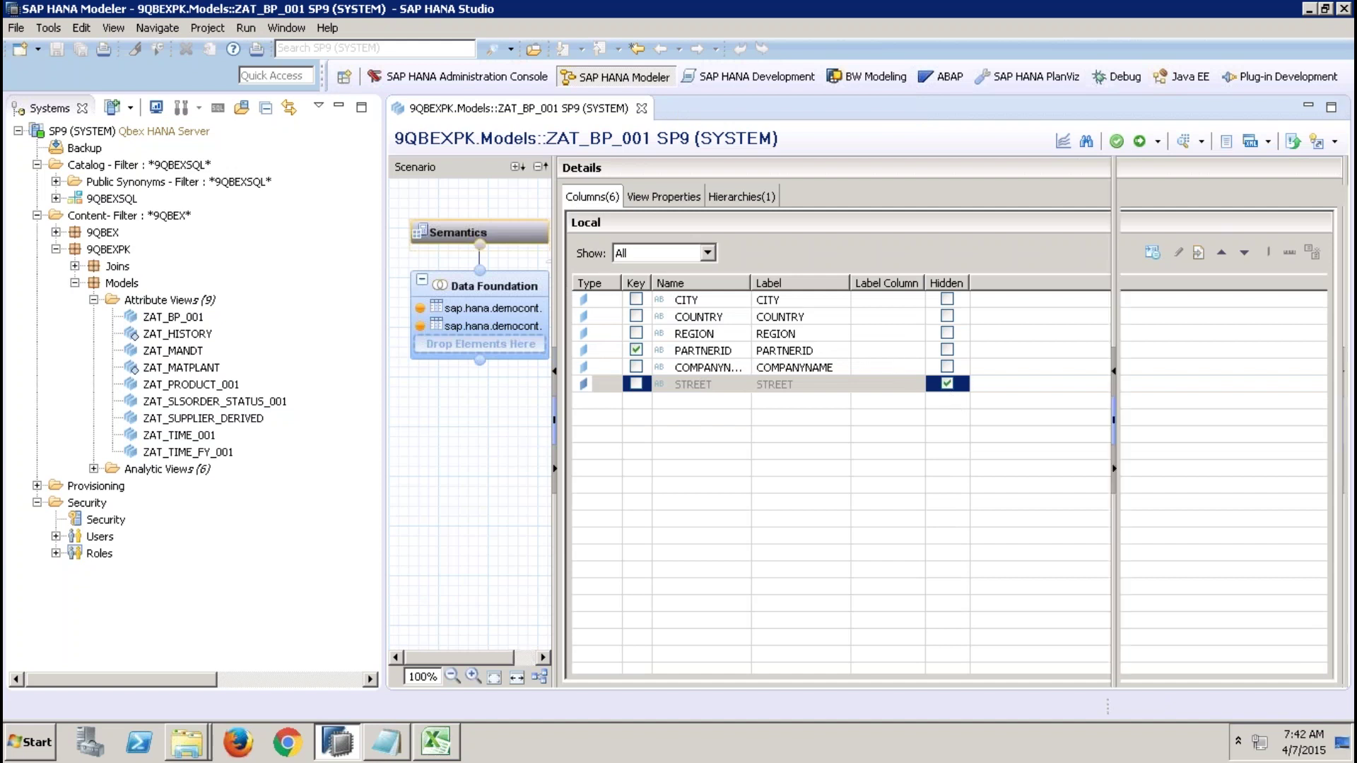
pyautogui.rightClick(1206, 315)
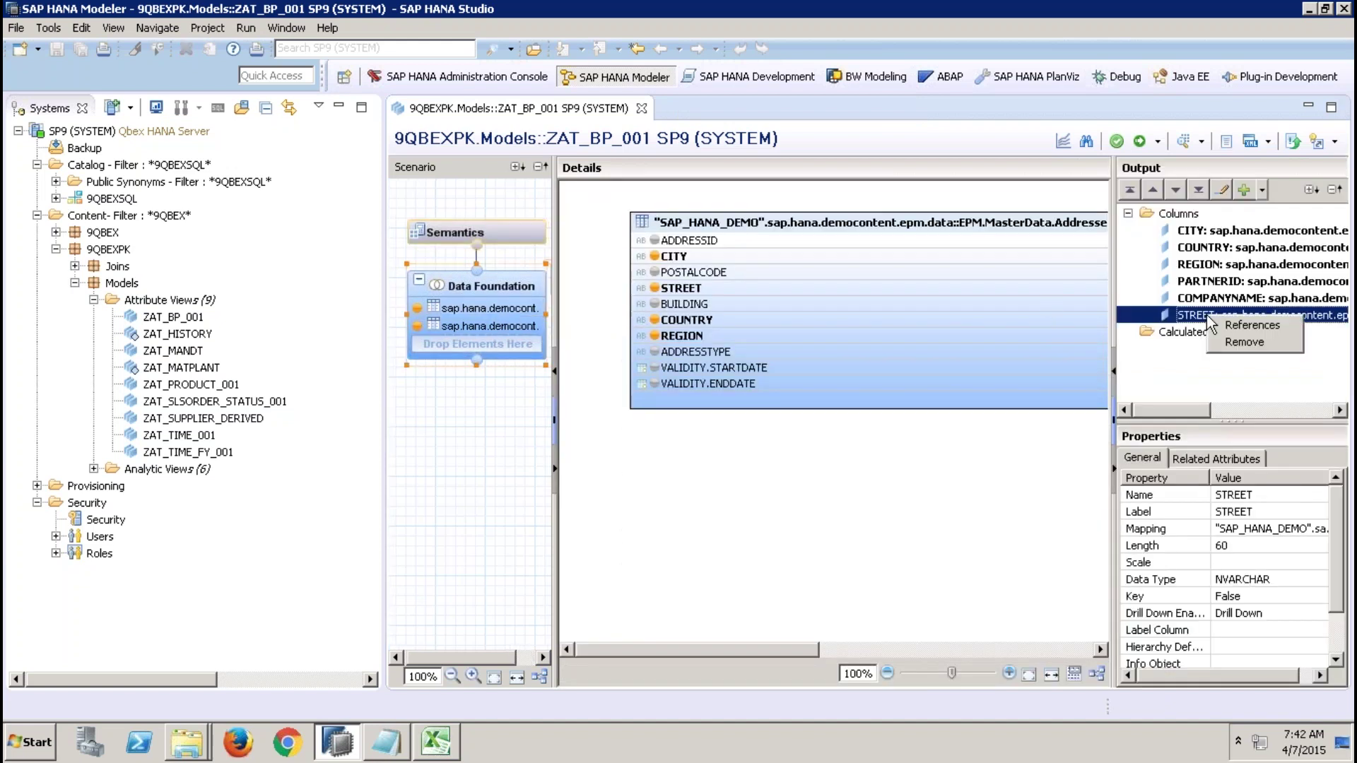
pyautogui.click(1243, 342)
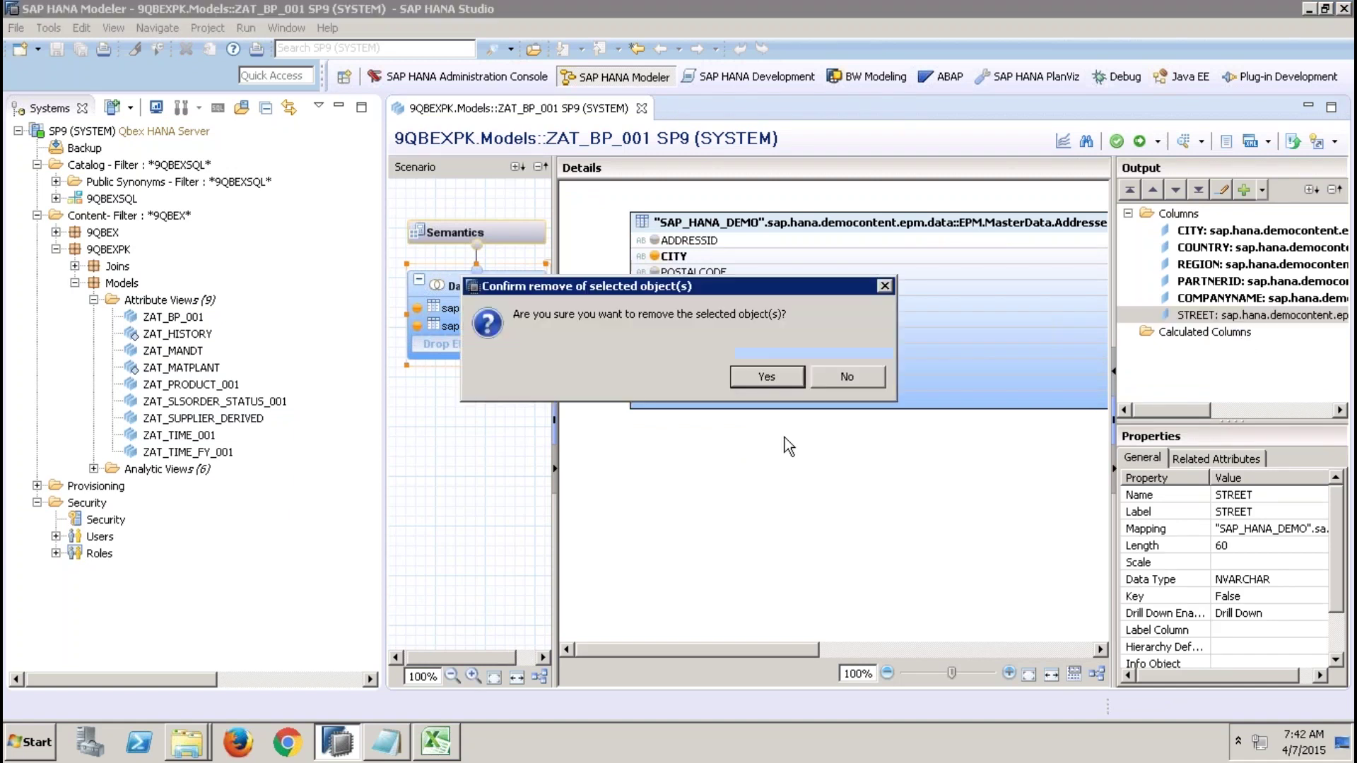
pyautogui.click(769, 376)
pyautogui.click(1141, 141)
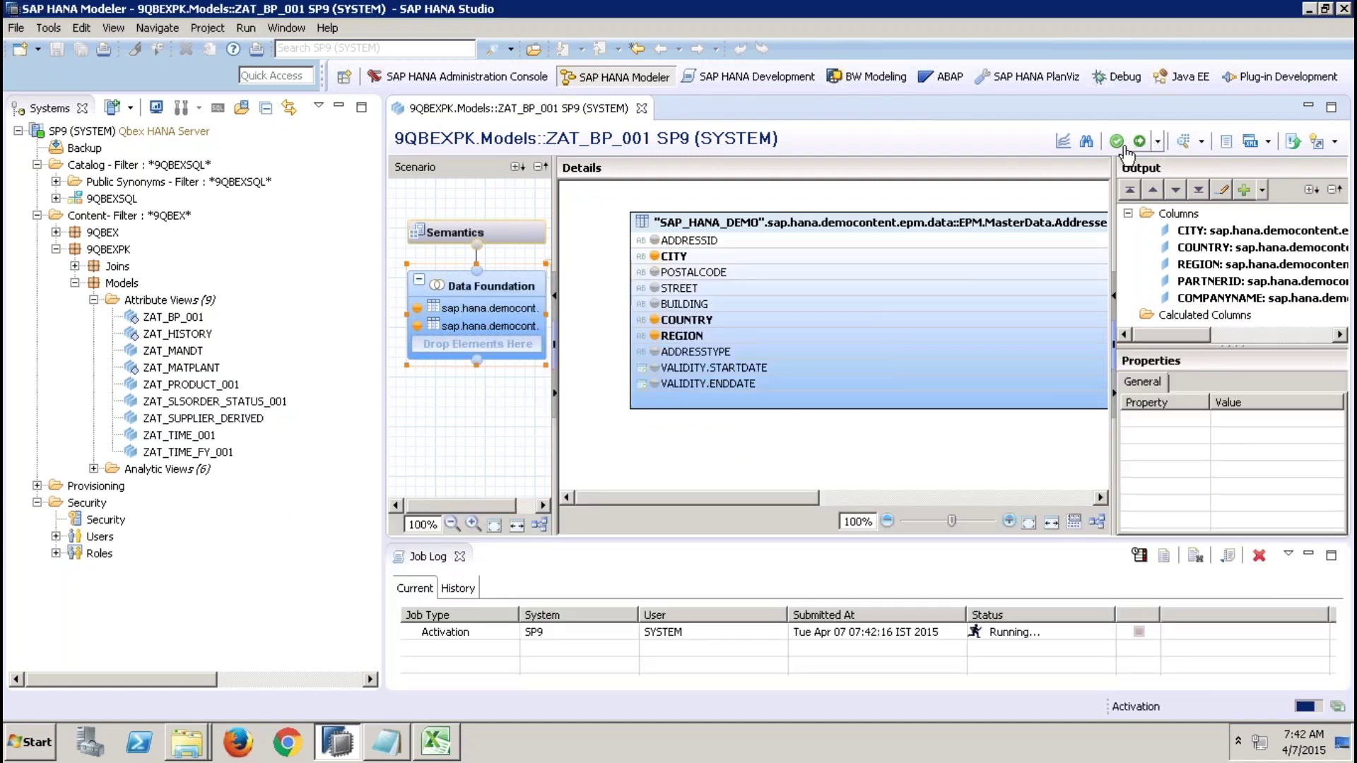
# Preview the raw data of the reactivated ZAT_BP_001 to check its columns, and close the preview and job log.
pyautogui.click(1184, 144)
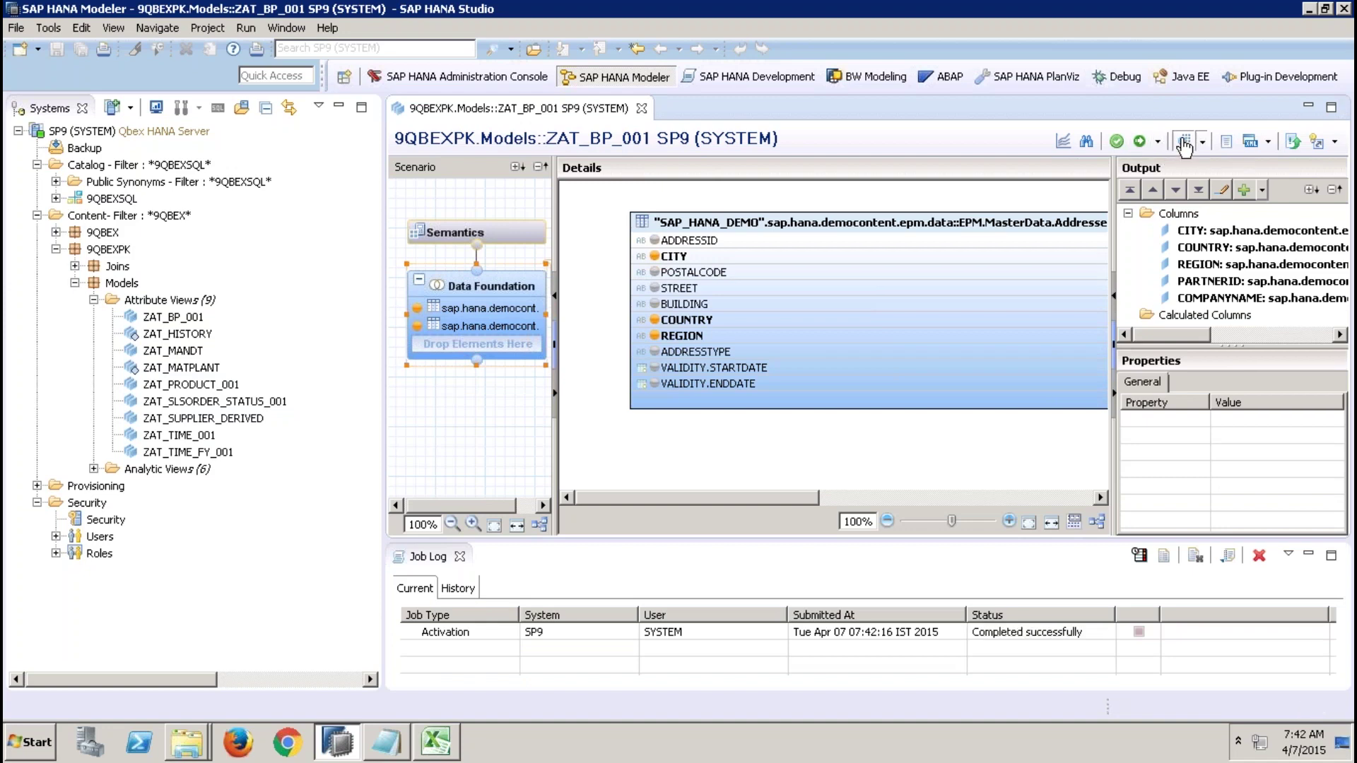
pyautogui.click(634, 141)
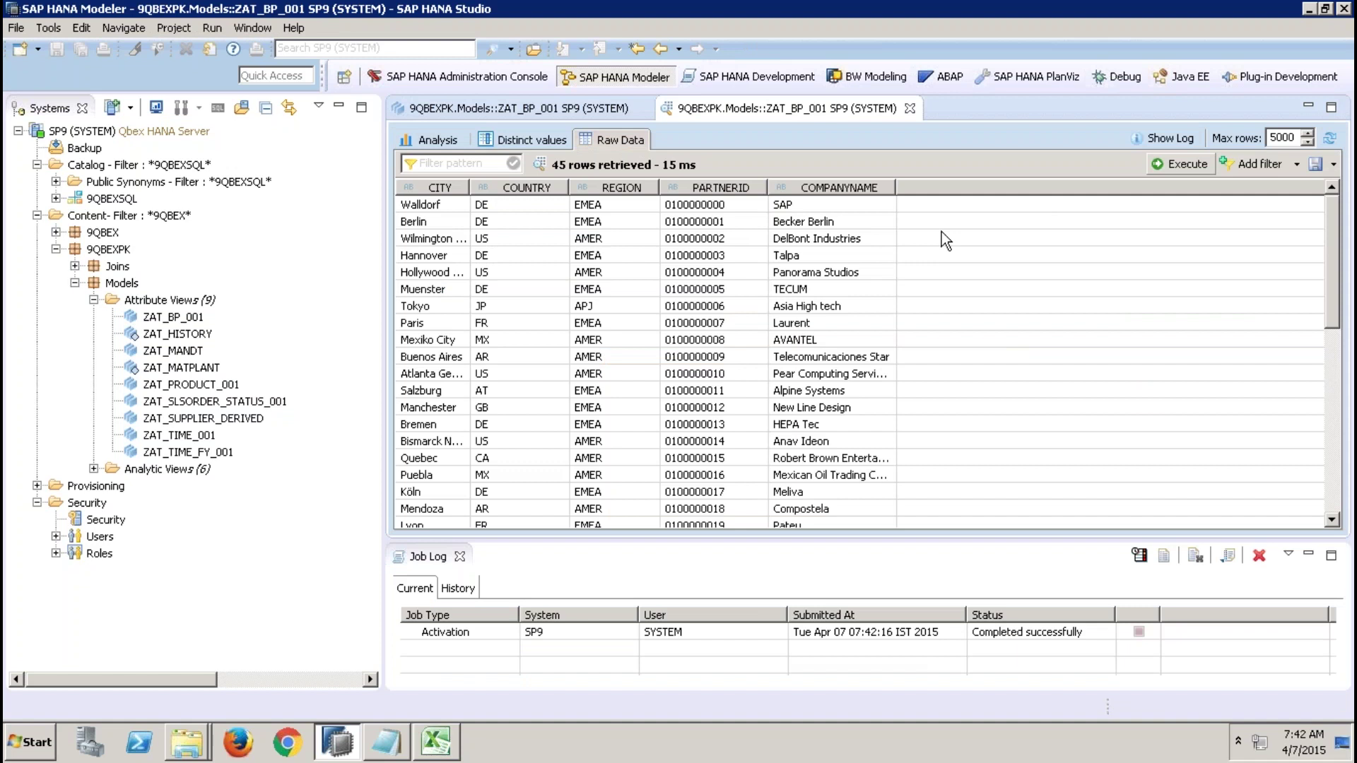
pyautogui.click(910, 108)
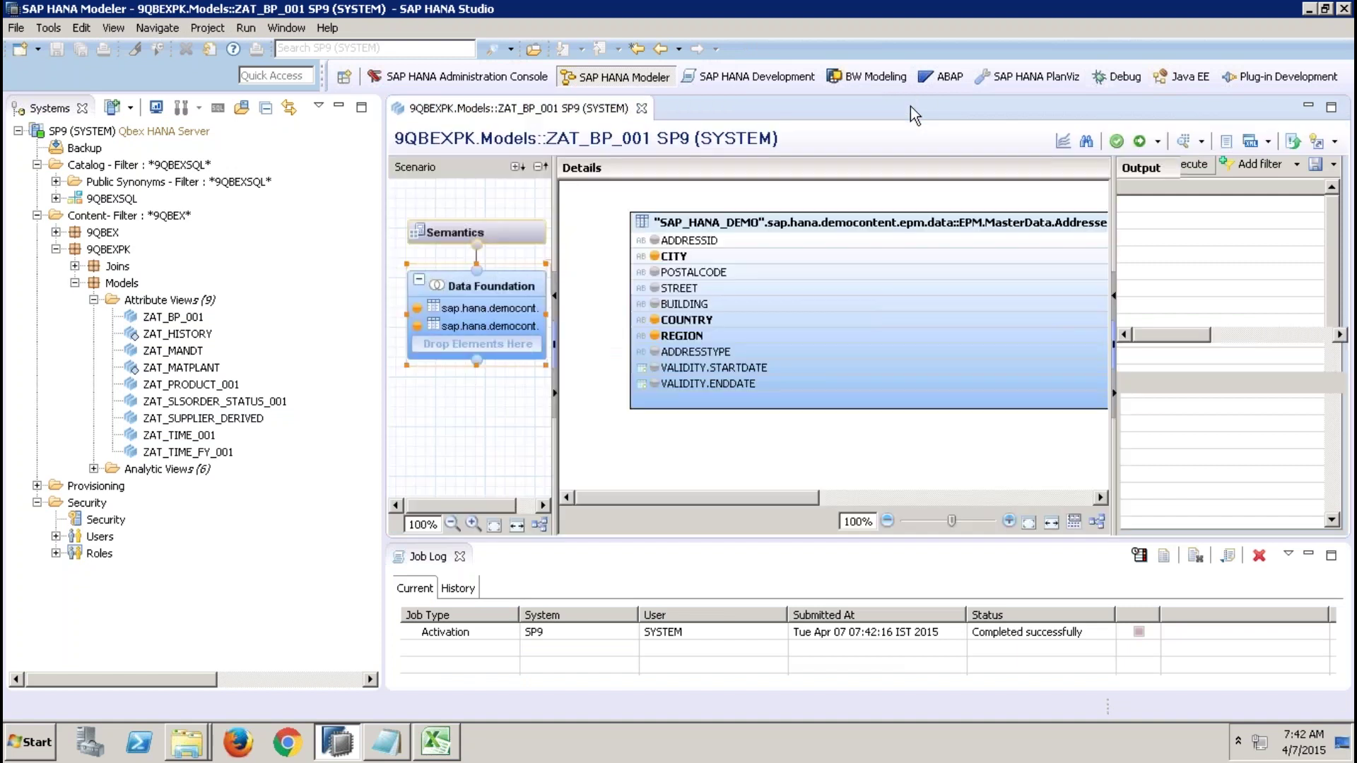
pyautogui.click(460, 556)
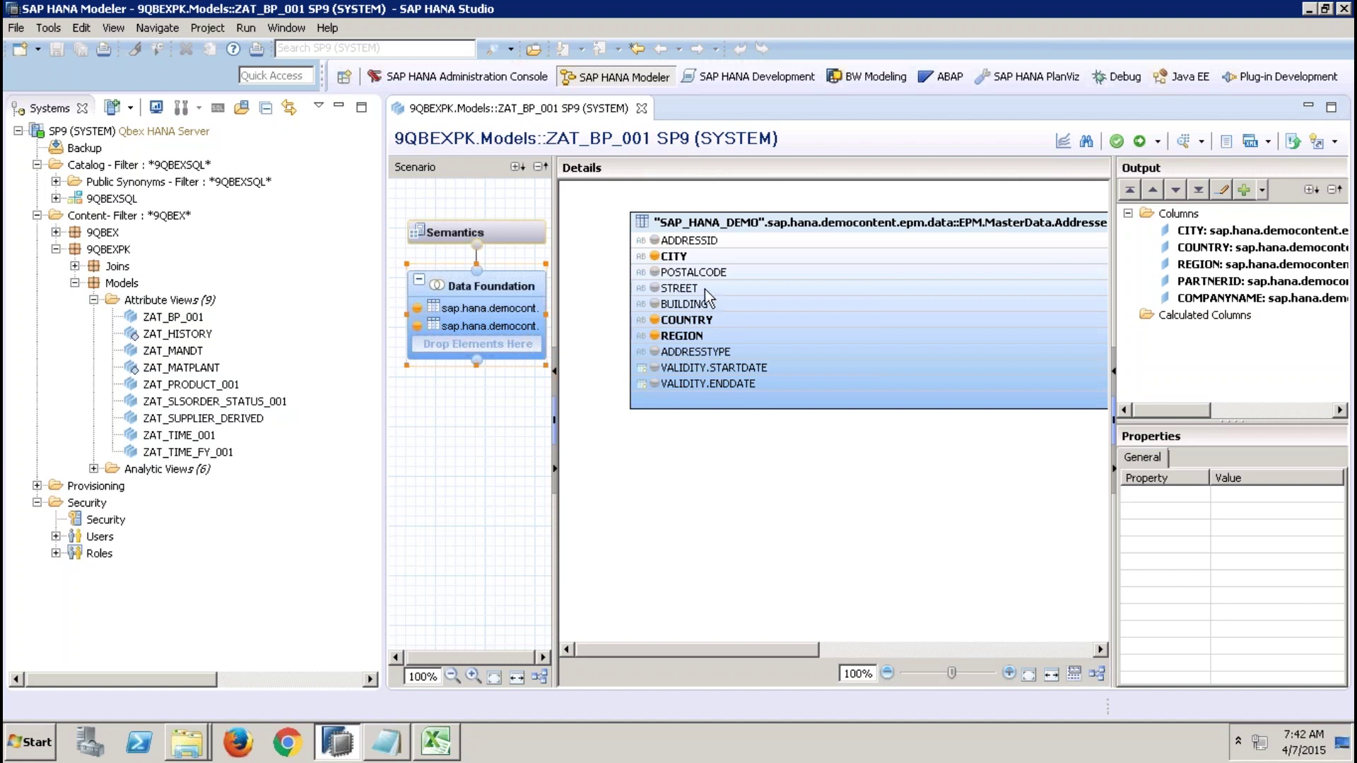
# Preview the raw data of the Addresses source table, examine its STREET and BUILDING columns, and sort by BUILDING.
pyautogui.moveTo(705, 290)
pyautogui.click(748, 226)
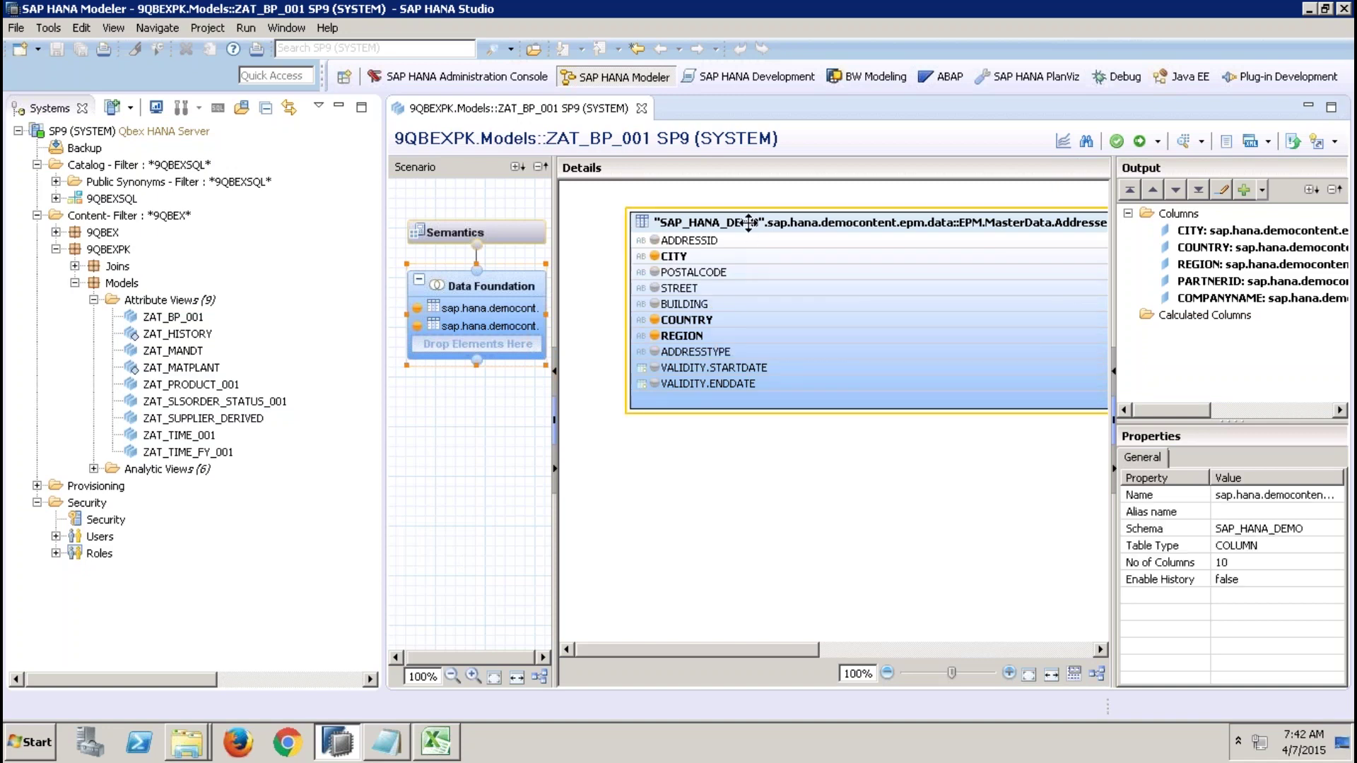
pyautogui.rightClick(749, 226)
pyautogui.click(811, 232)
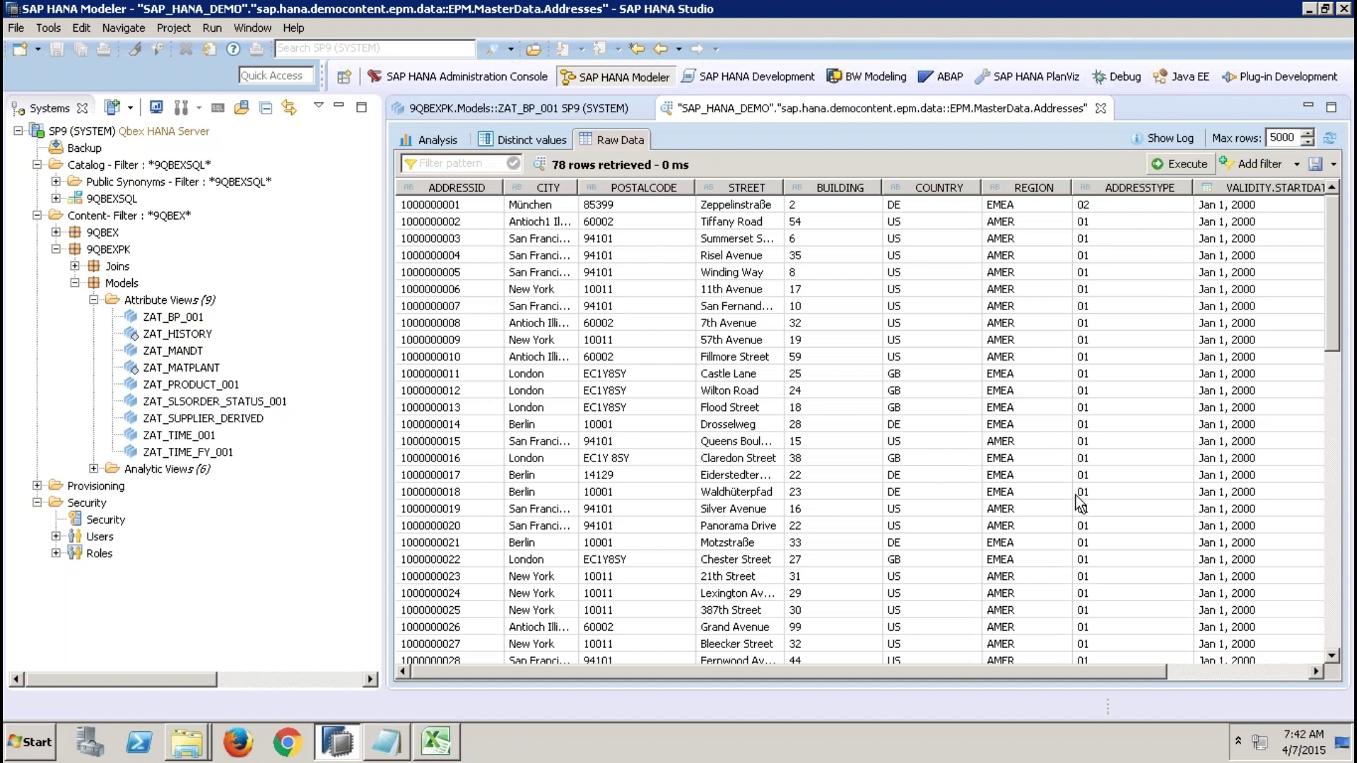
pyautogui.click(1188, 671)
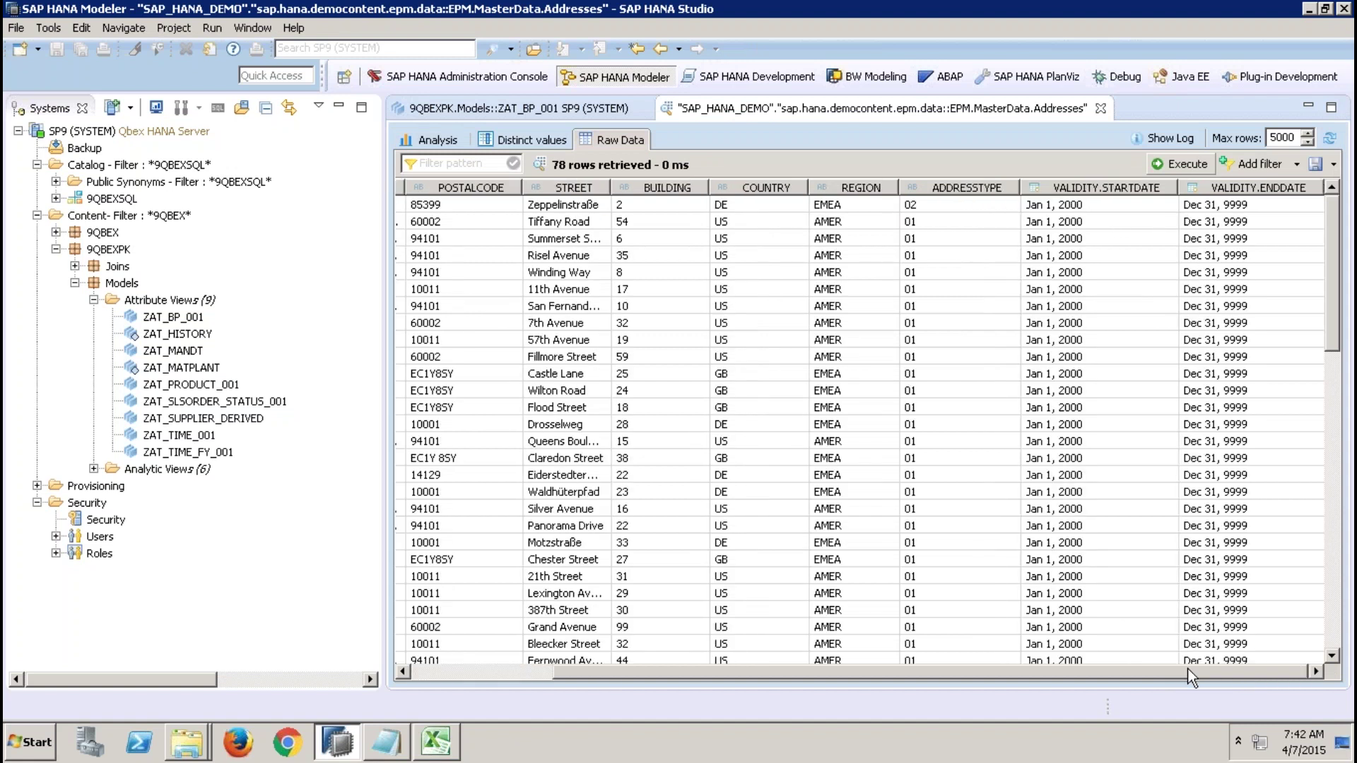
pyautogui.moveTo(1174, 667); pyautogui.dragTo(1118, 668)
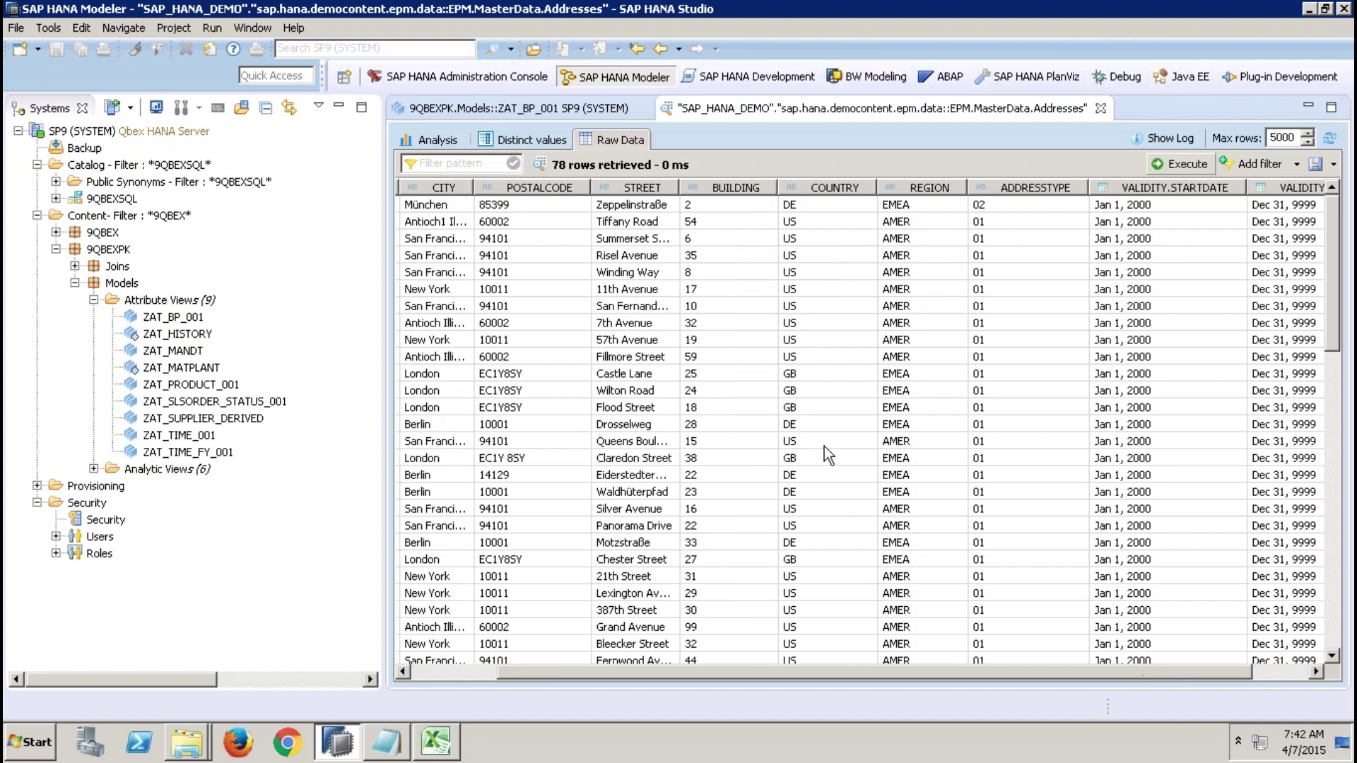
pyautogui.click(650, 289)
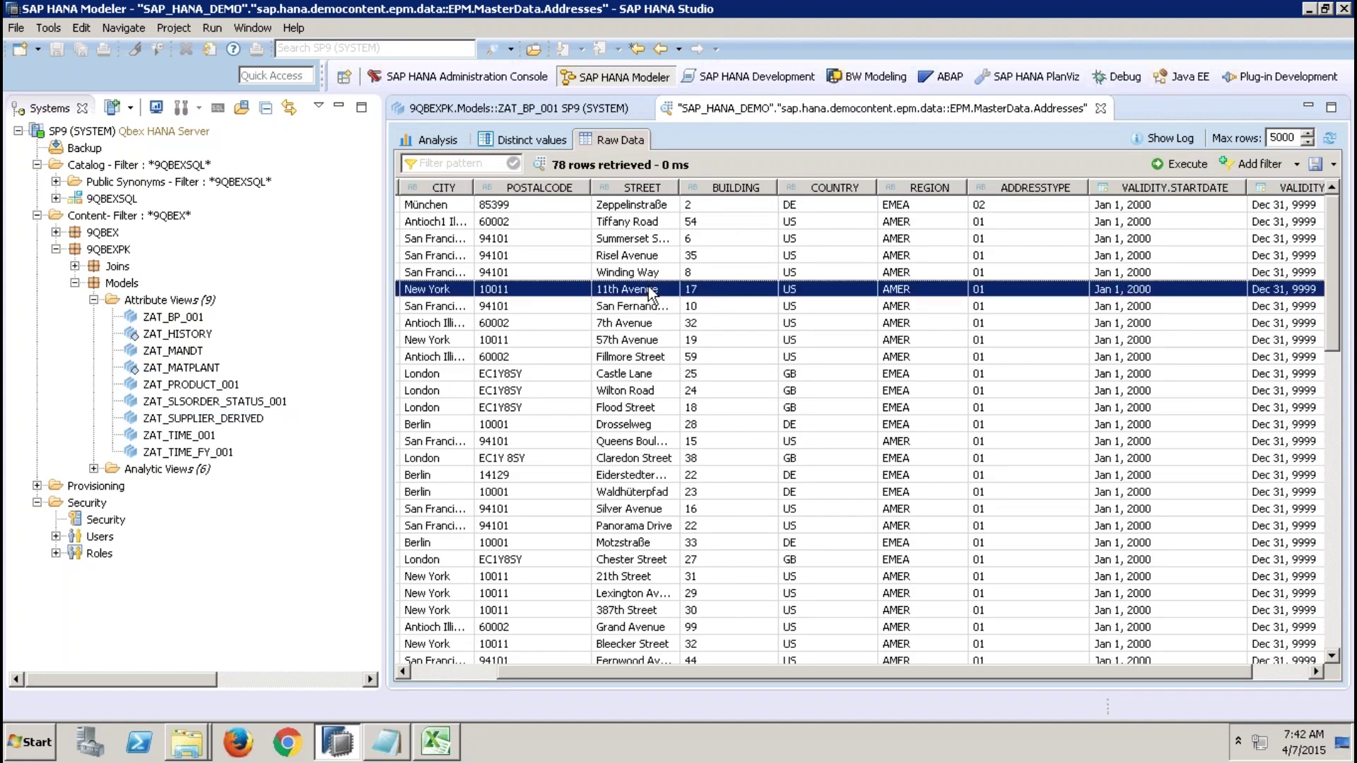
pyautogui.click(727, 189)
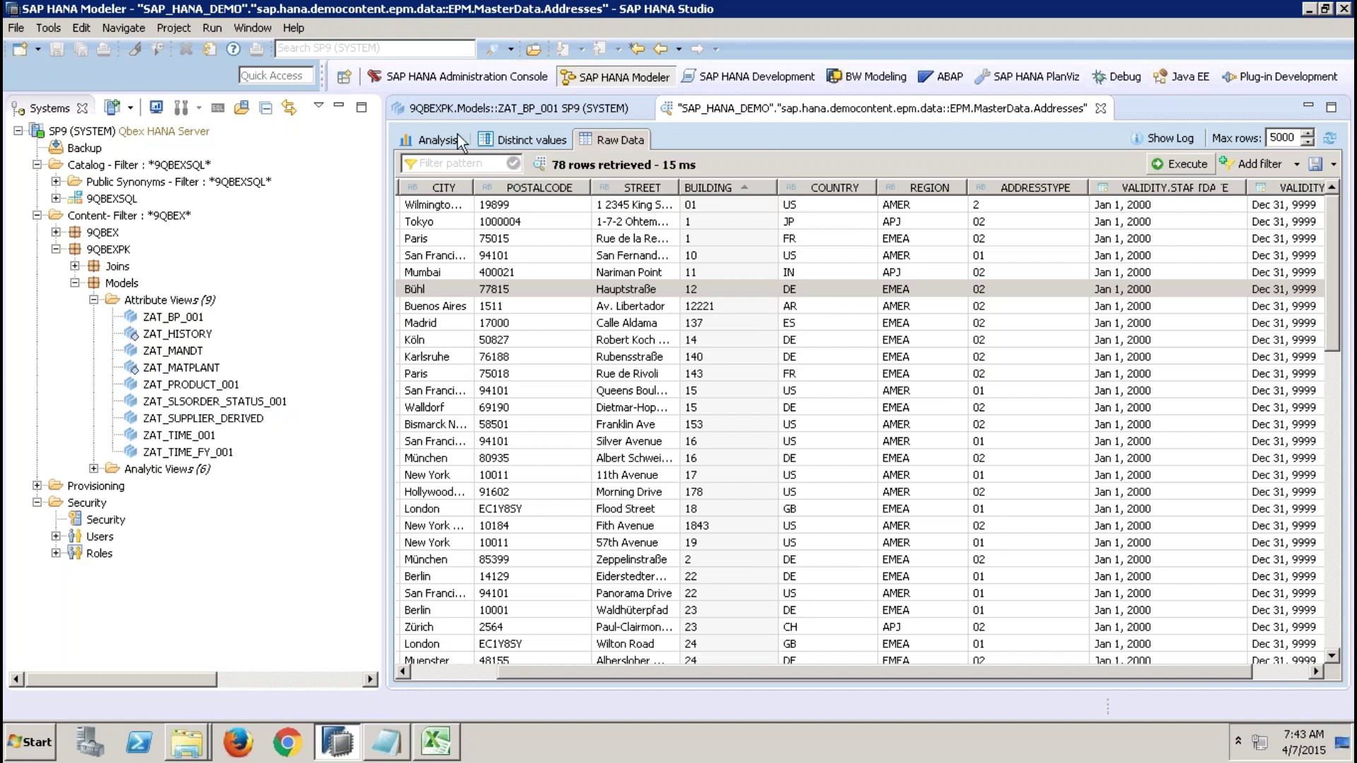
# Return to ZAT_BP_001, check which columns a new calculated column offers as elements, and cancel its creation.
pyautogui.click(583, 109)
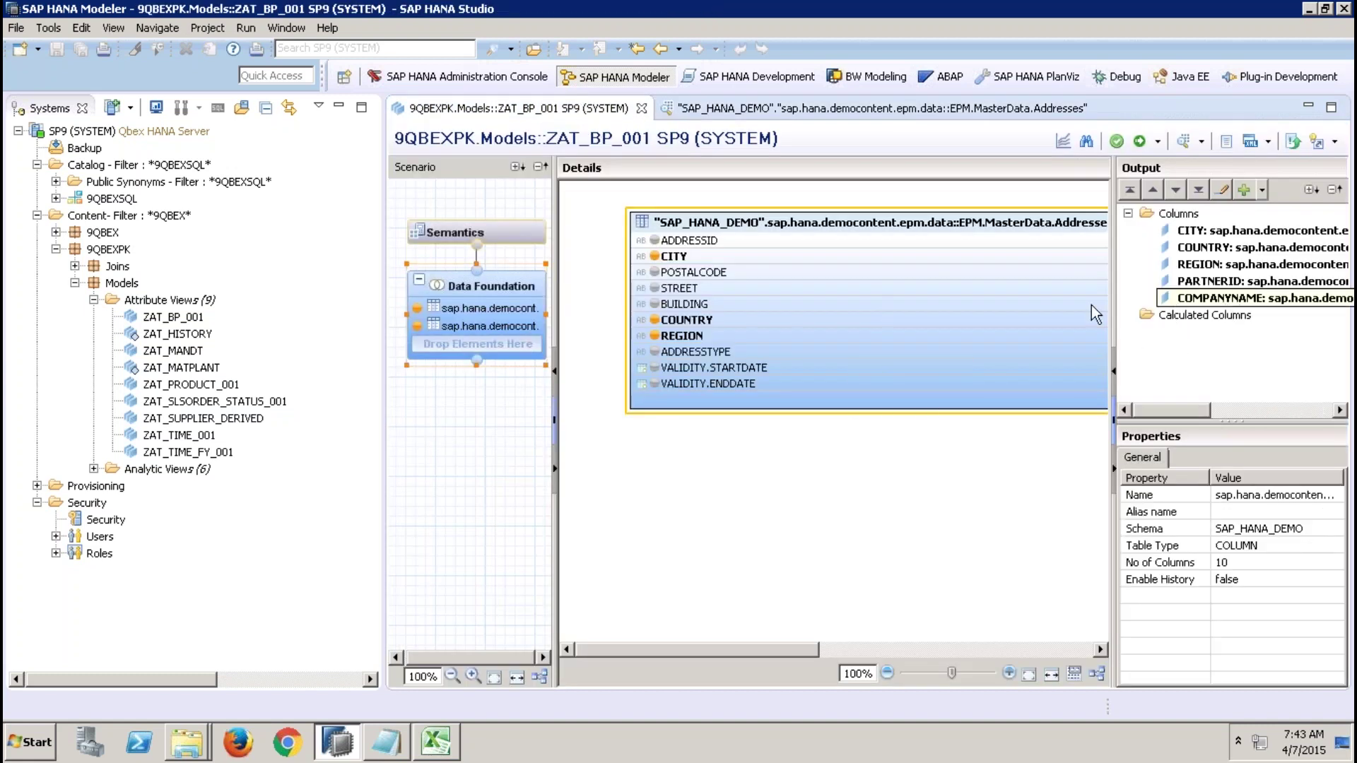
pyautogui.click(1210, 320)
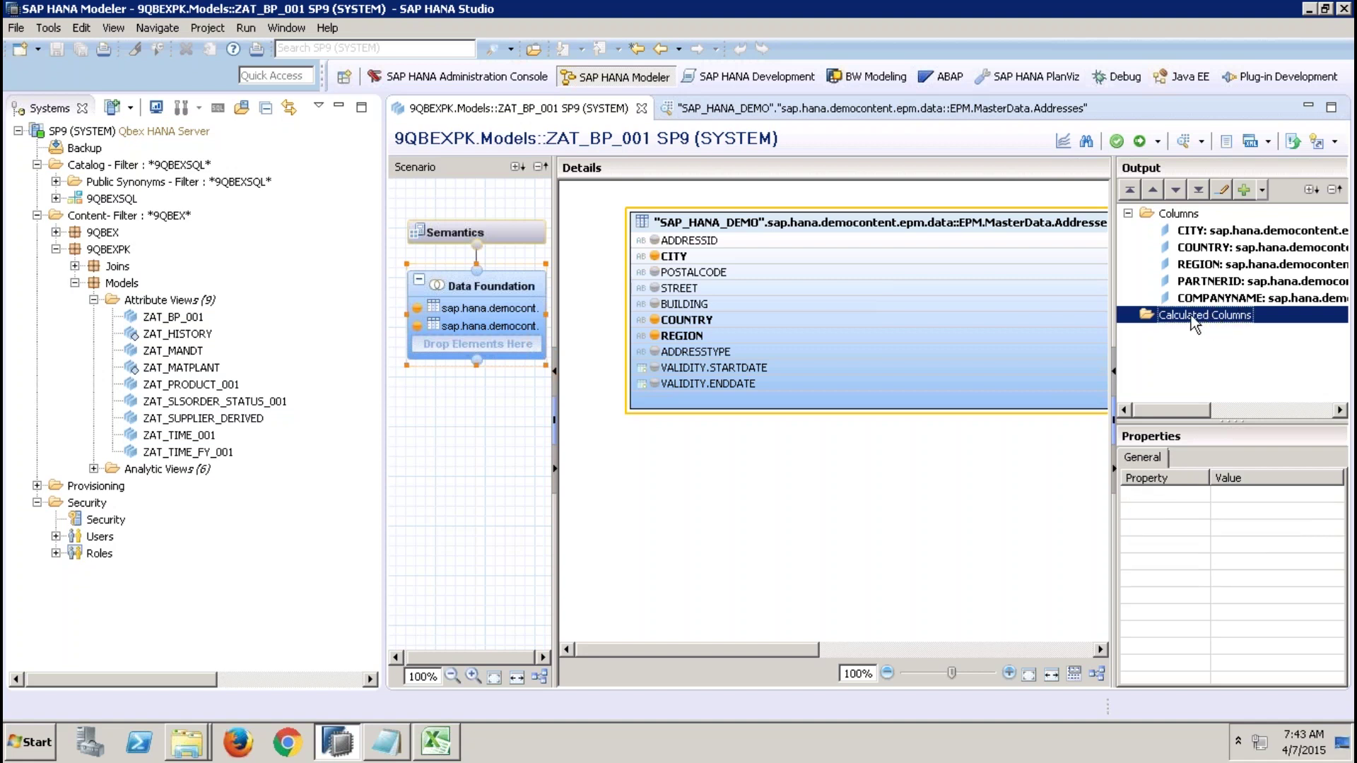
pyautogui.rightClick(1193, 324)
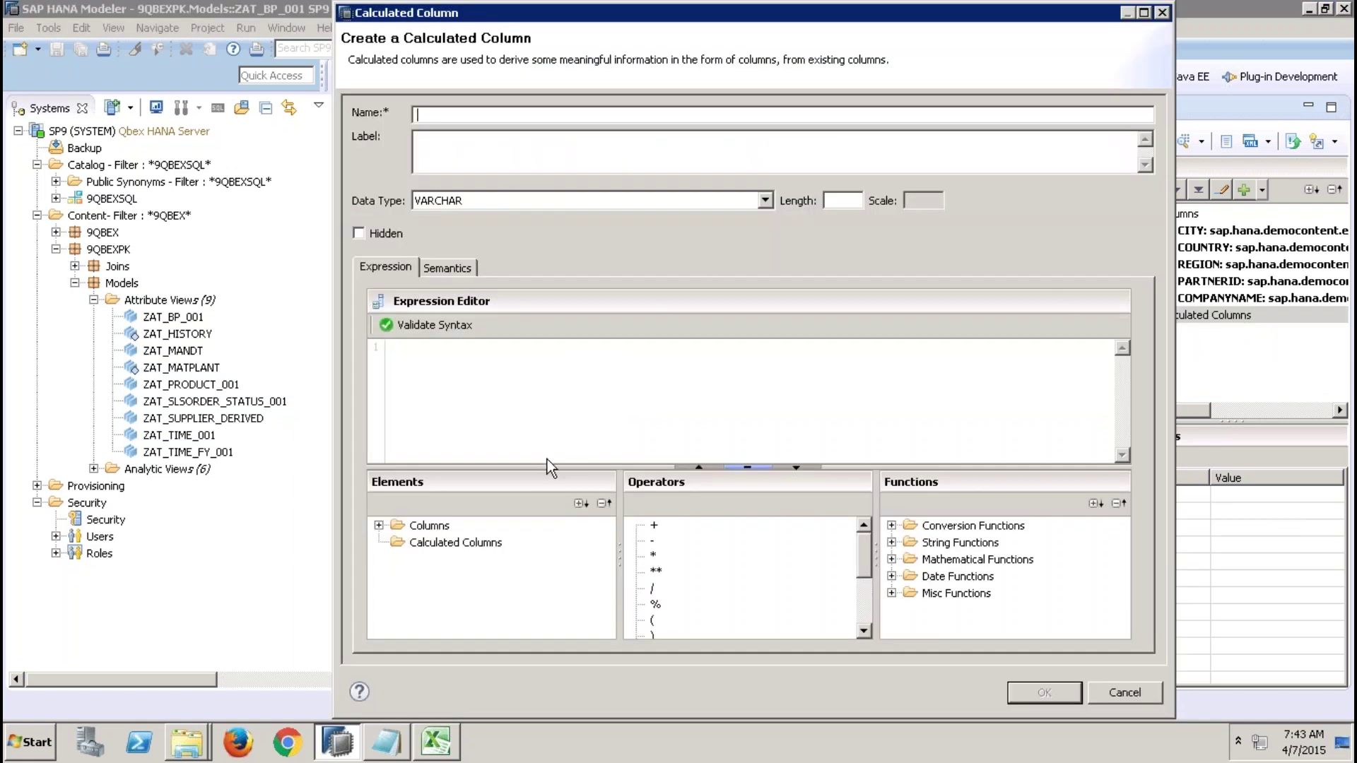
pyautogui.doubleClick(387, 525)
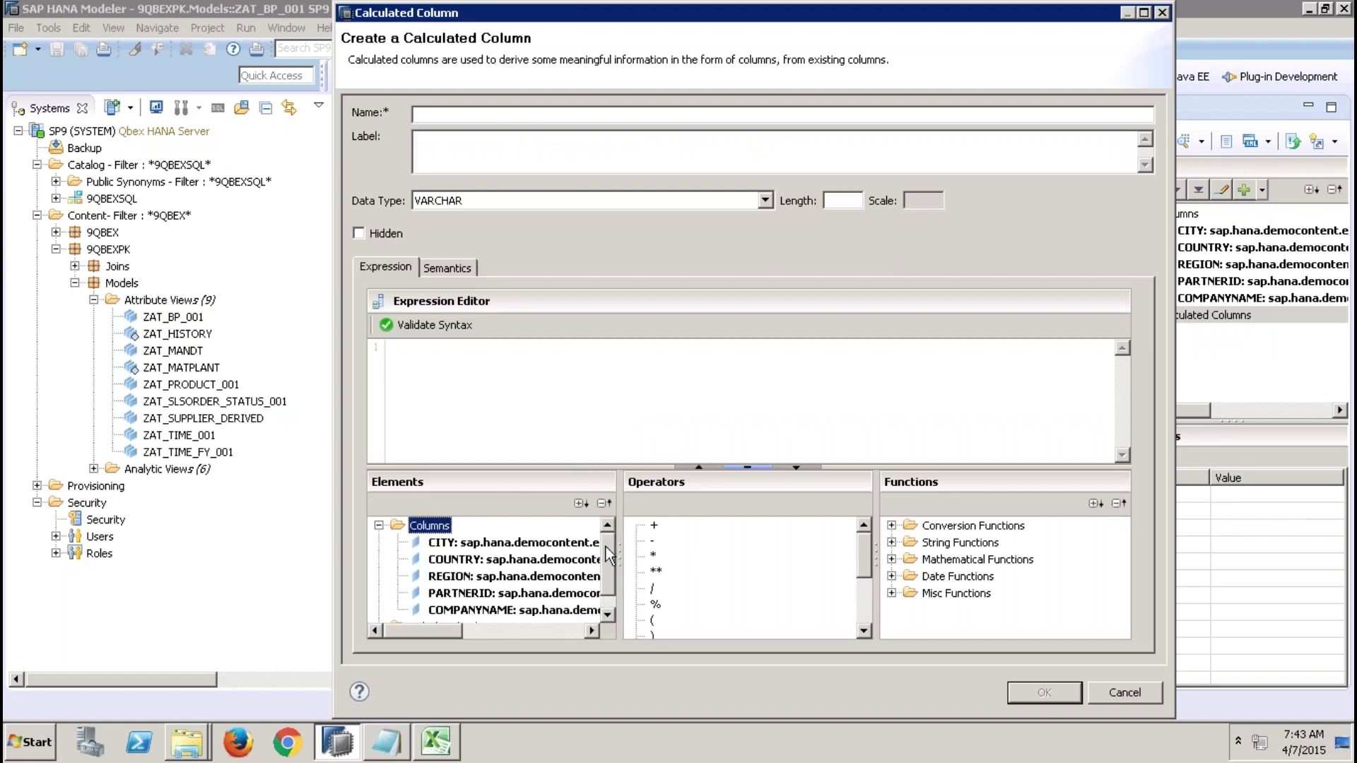
pyautogui.scroll(-1, 605, 587)
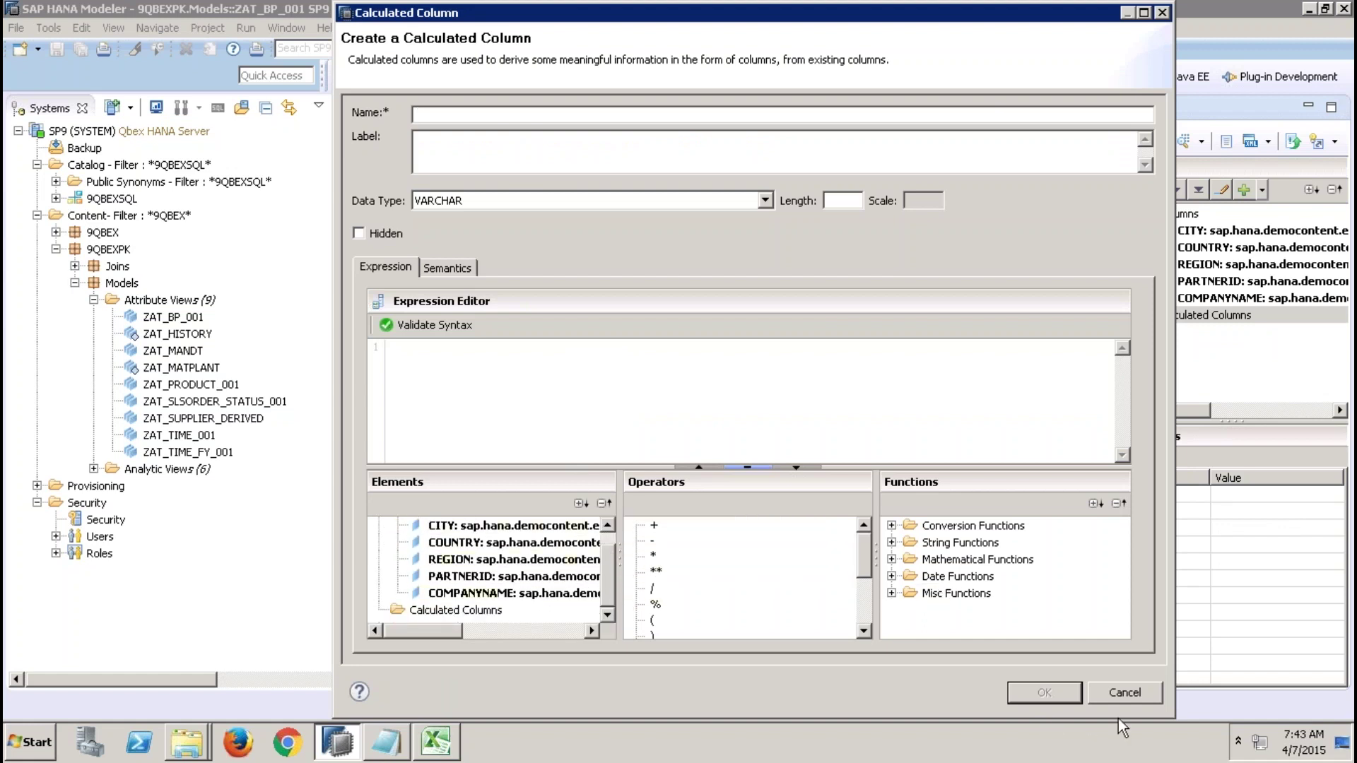
pyautogui.click(1124, 693)
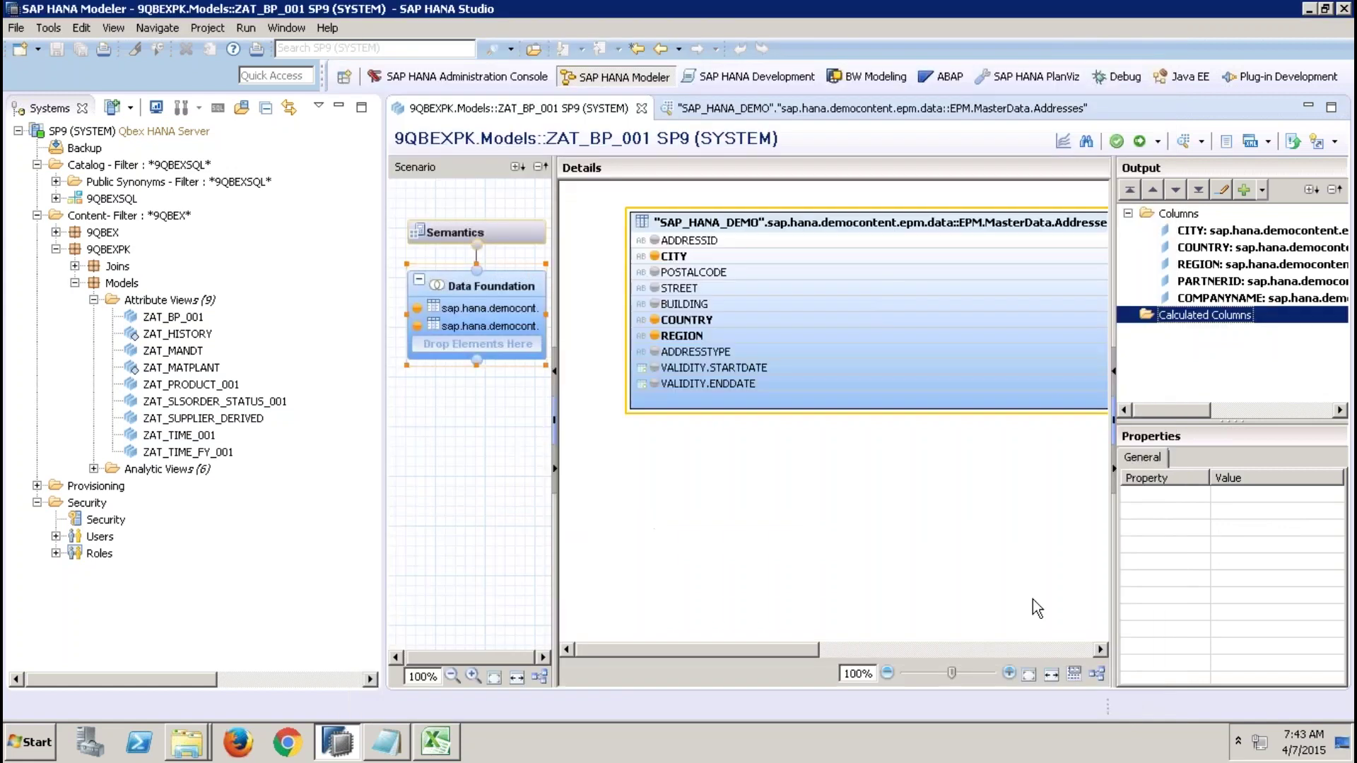
# Add STREET back to the Data Foundation output and try it as an element in a new calculated column's expression.
pyautogui.click(654, 288)
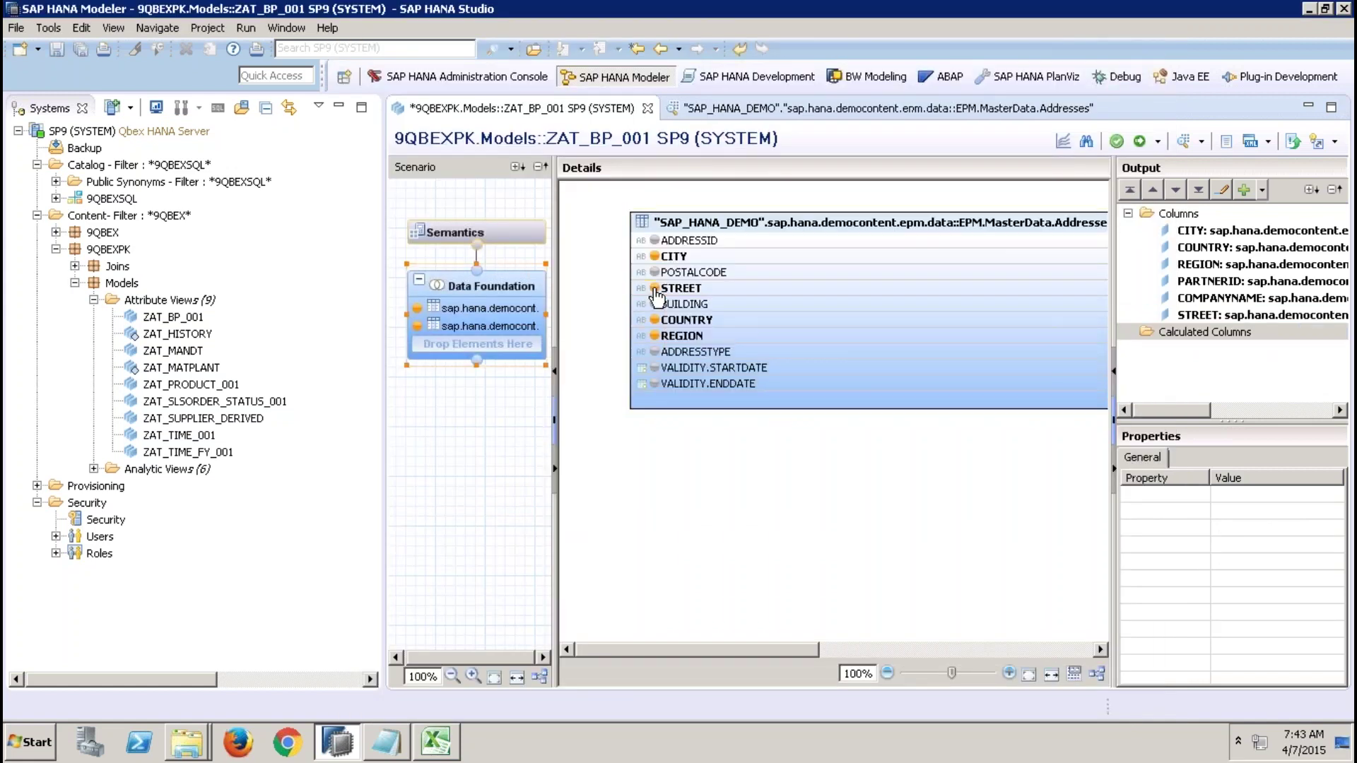
pyautogui.rightClick(1184, 332)
pyautogui.click(1201, 338)
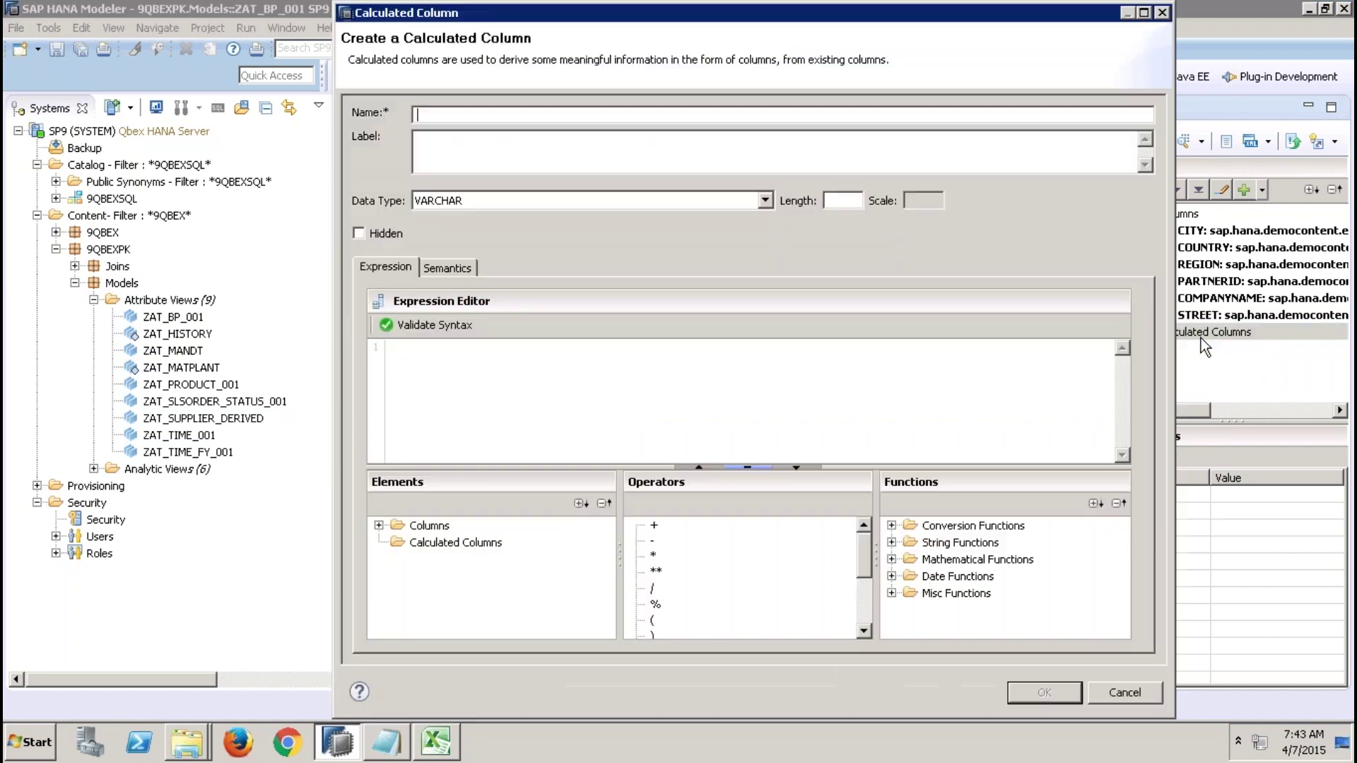
pyautogui.doubleClick(396, 526)
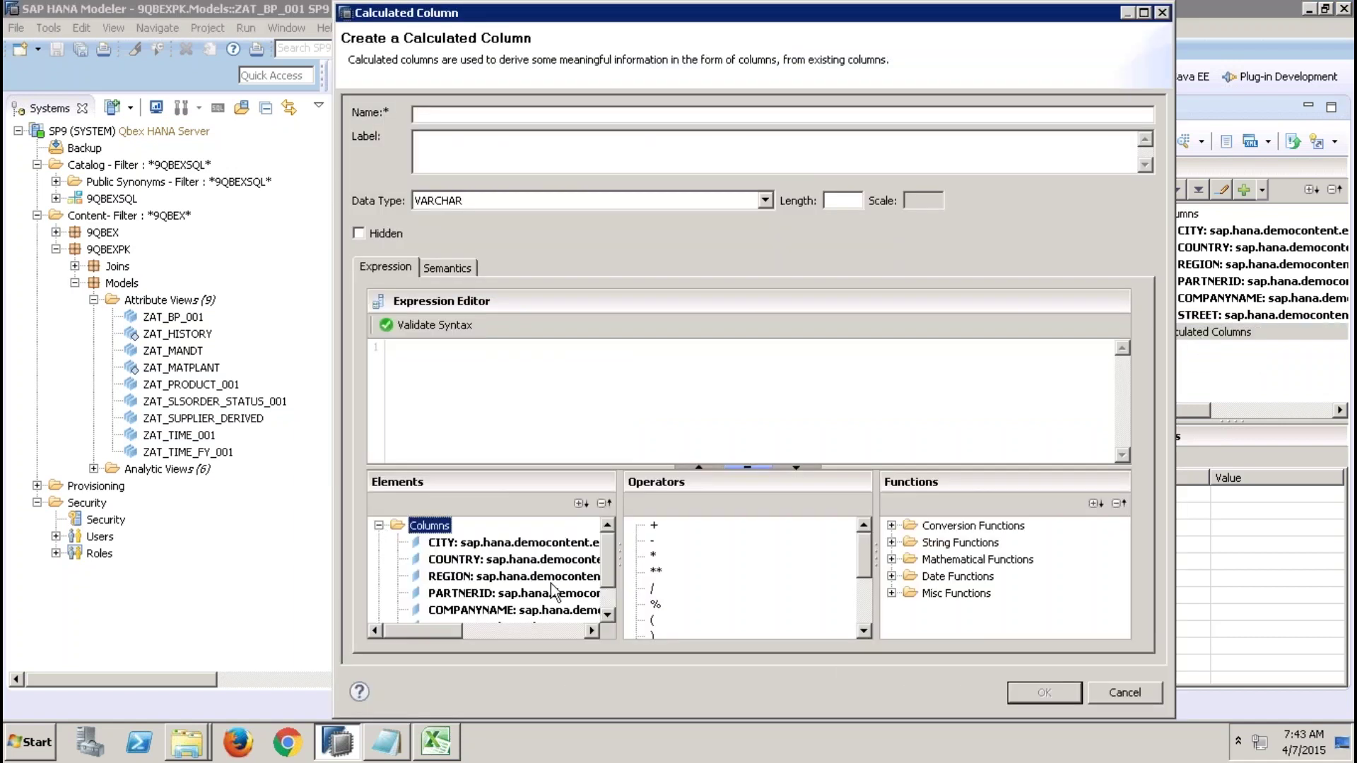
pyautogui.click(603, 602)
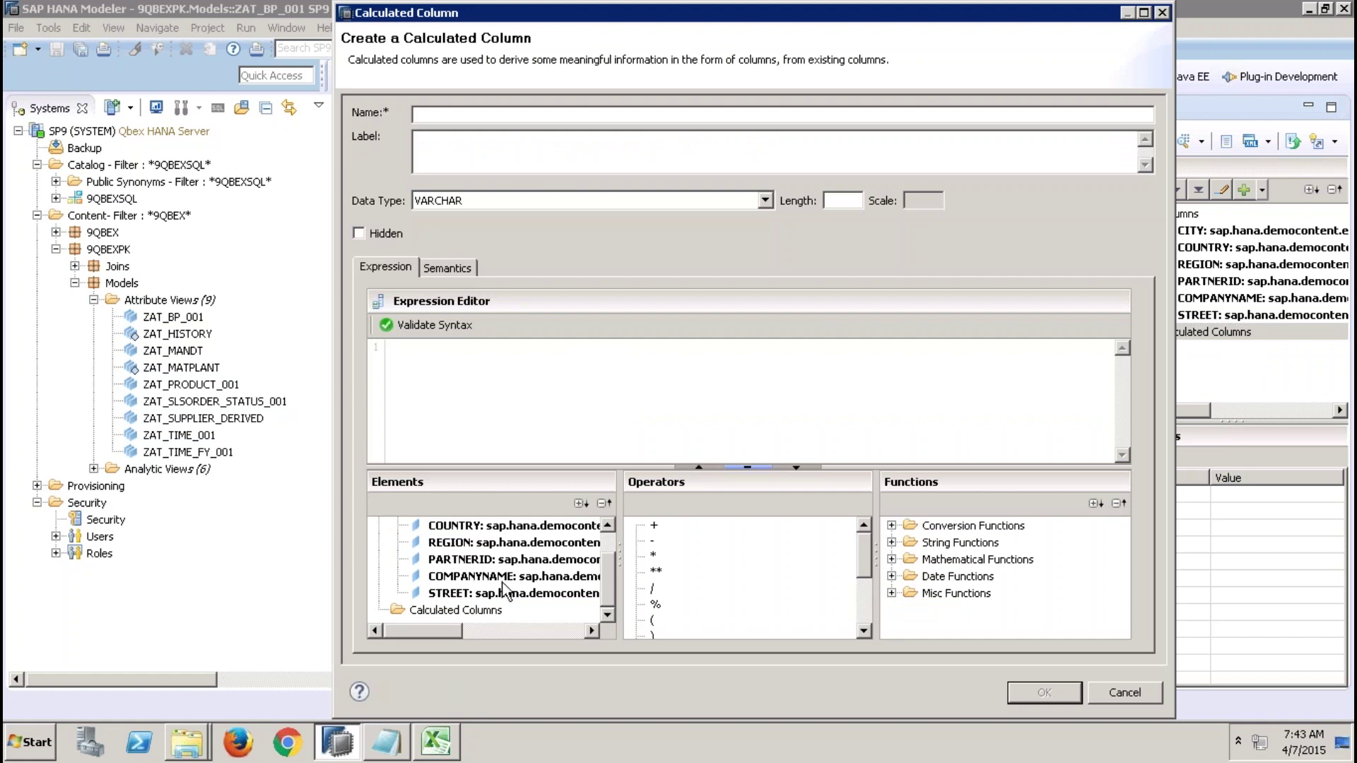
pyautogui.doubleClick(515, 594)
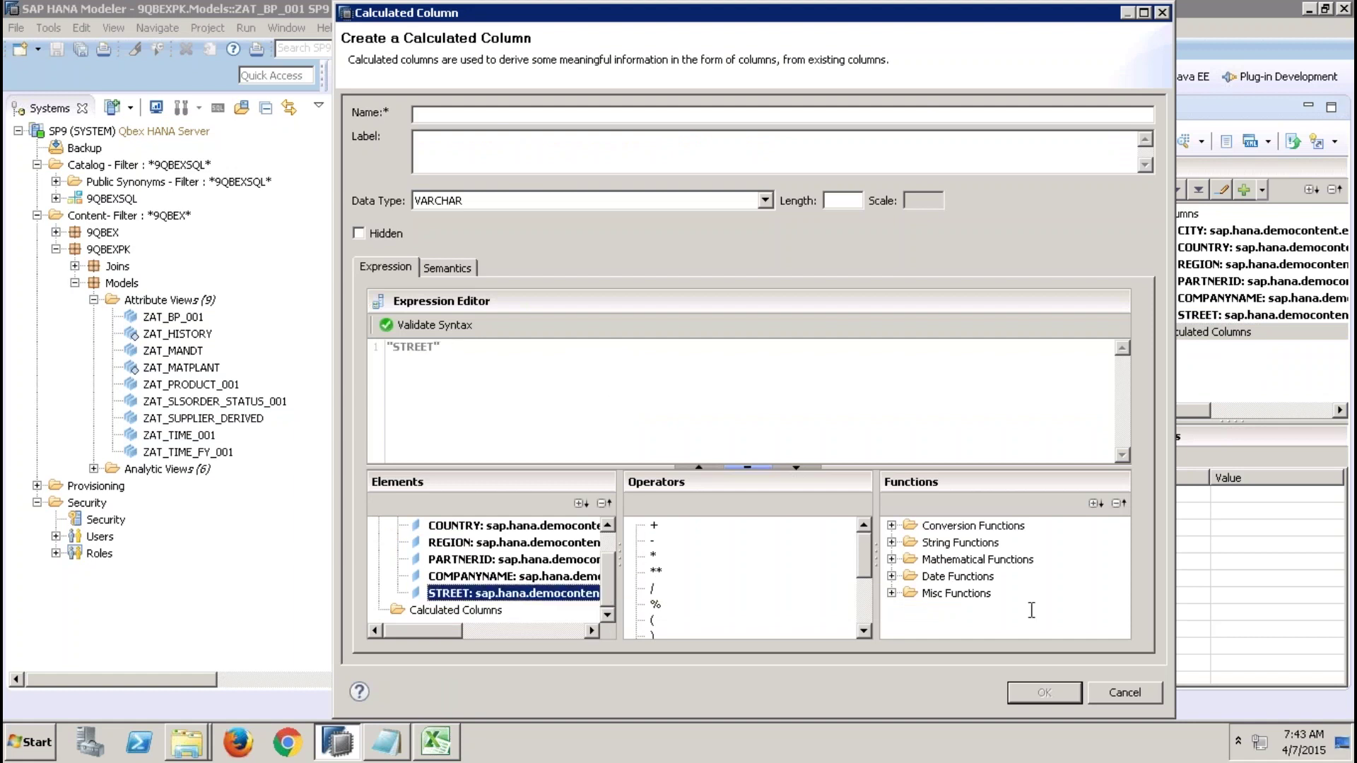
pyautogui.click(1123, 692)
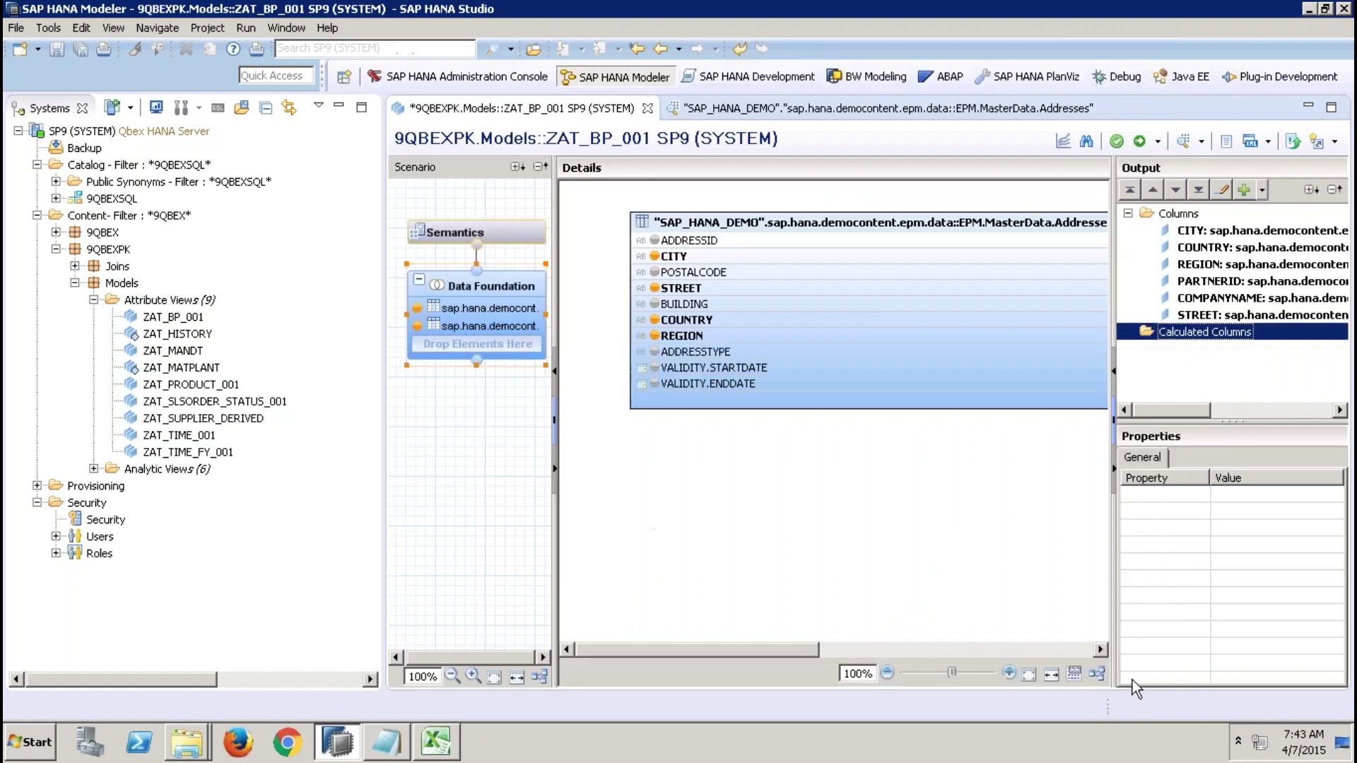
# Mark the re-added STREET column as hidden in the semantics of ZAT_BP_001.
pyautogui.click(524, 223)
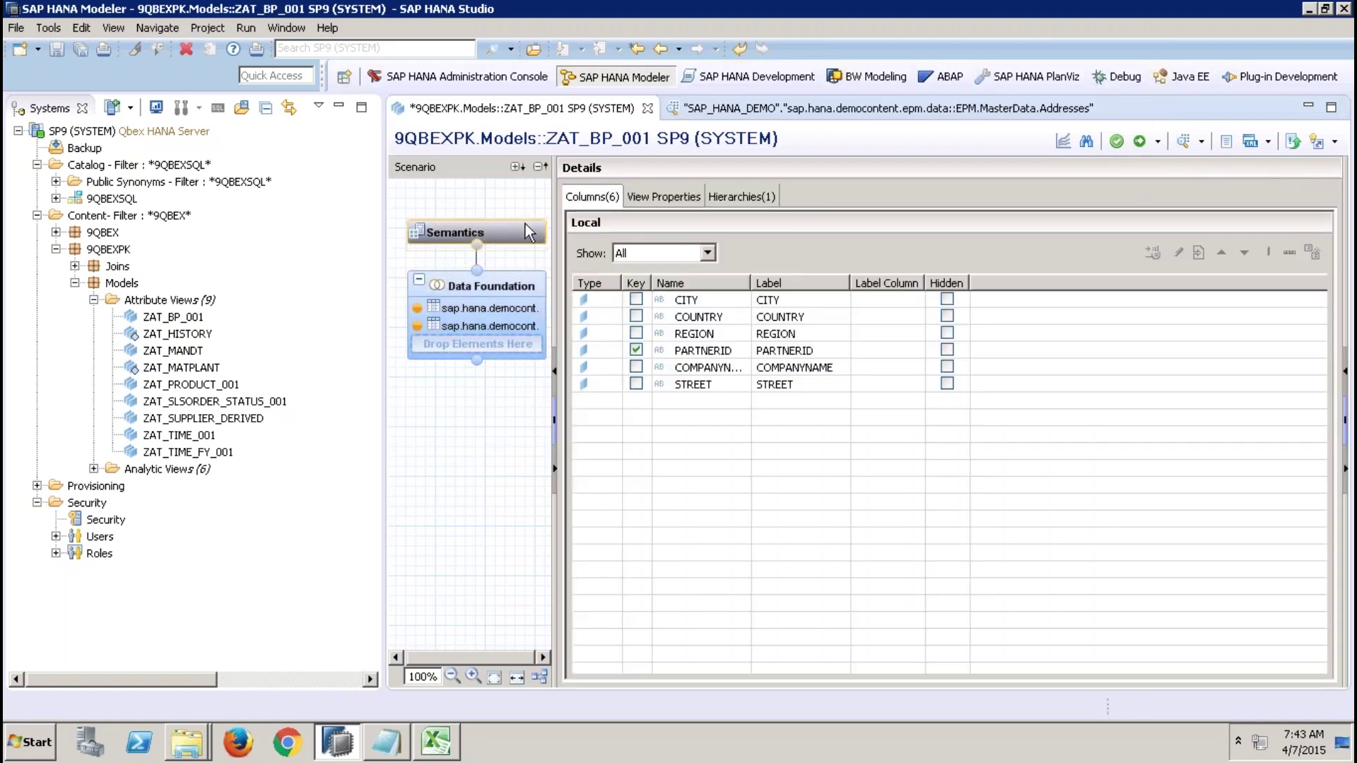
pyautogui.click(947, 384)
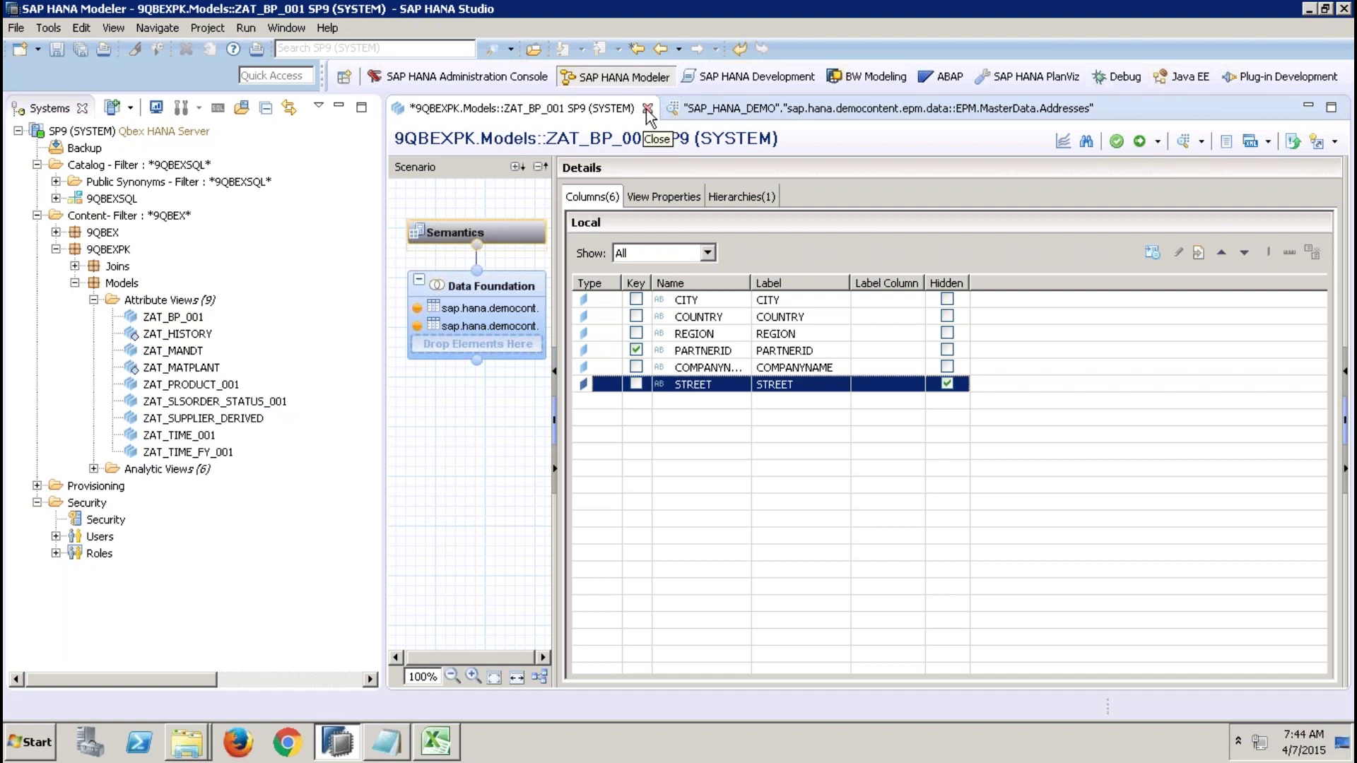
# Examine the view properties of ZAT_BP_001, including Default Member and the Apply Privileges options, and keep Analytic Privileges selected.
pyautogui.click(671, 201)
pyautogui.click(1084, 367)
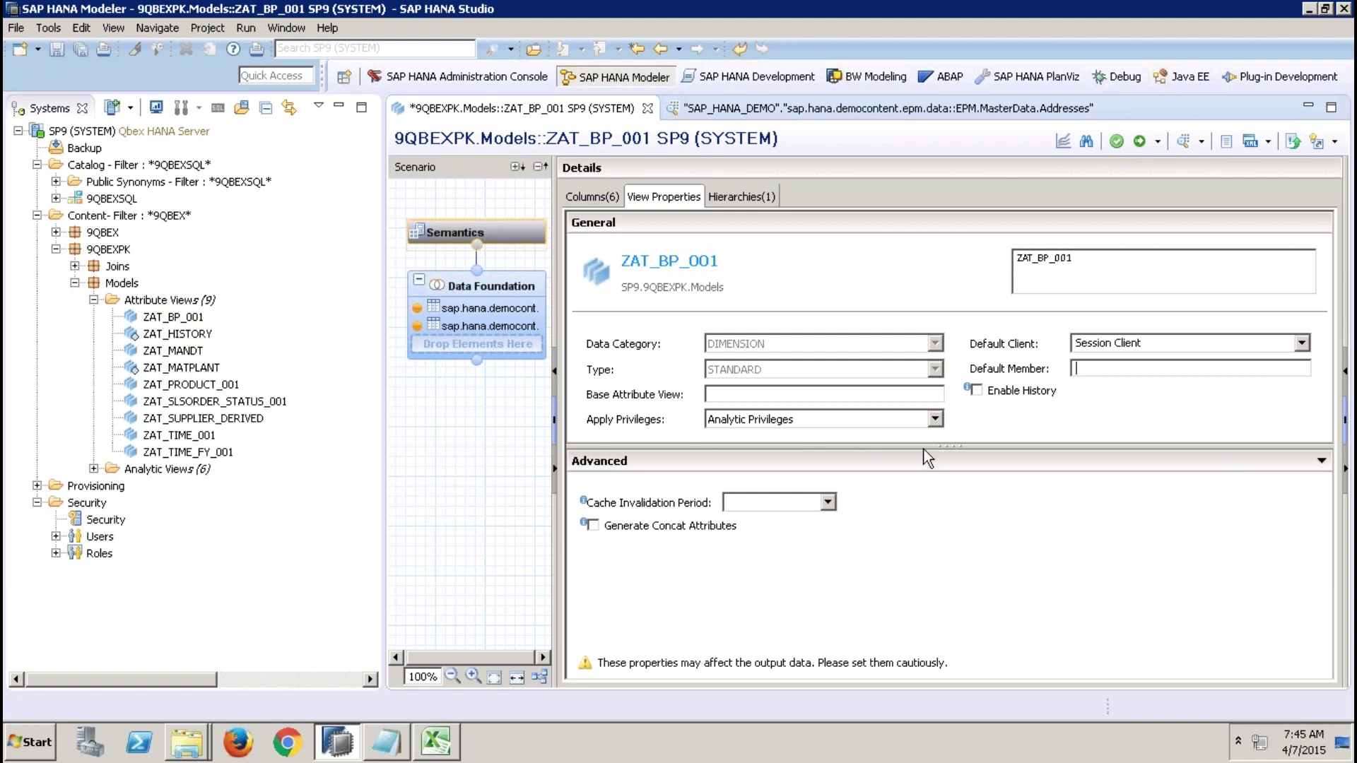
pyautogui.click(934, 419)
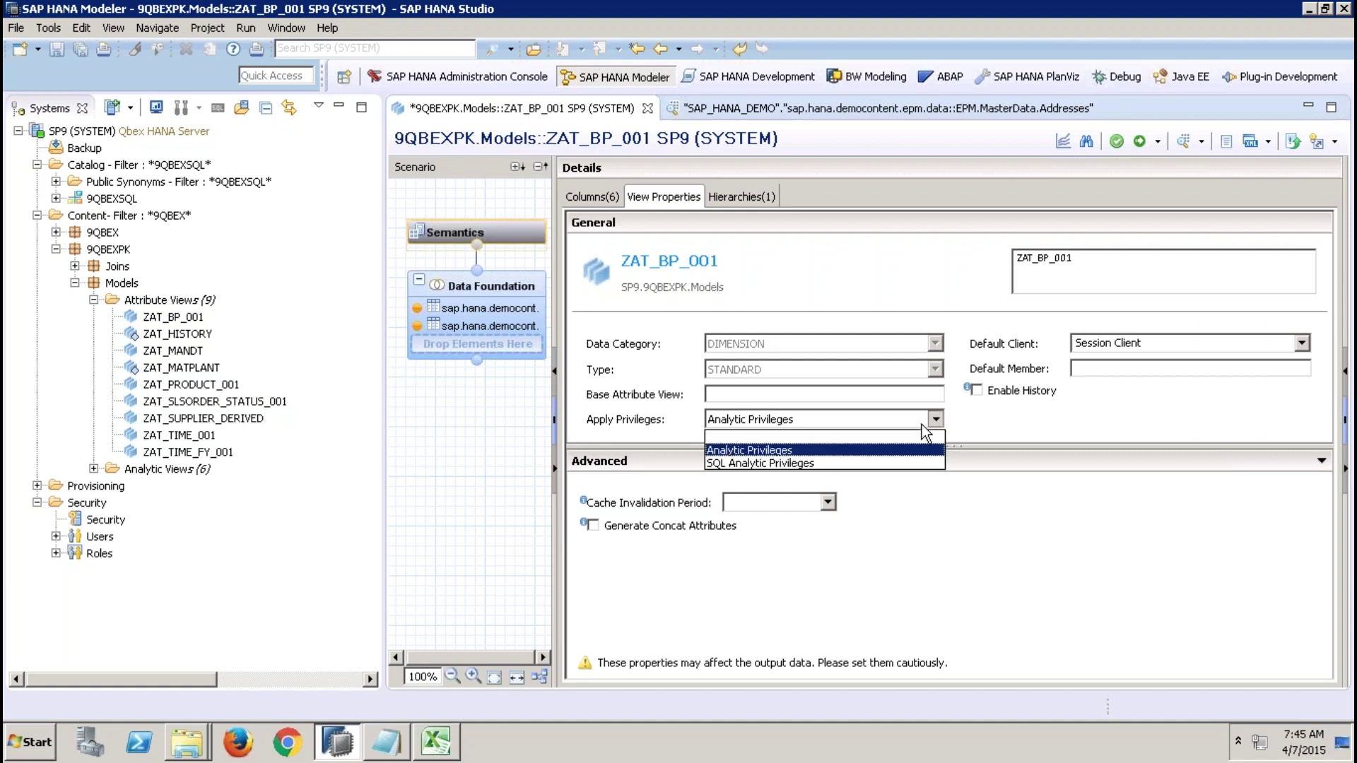
pyautogui.click(882, 449)
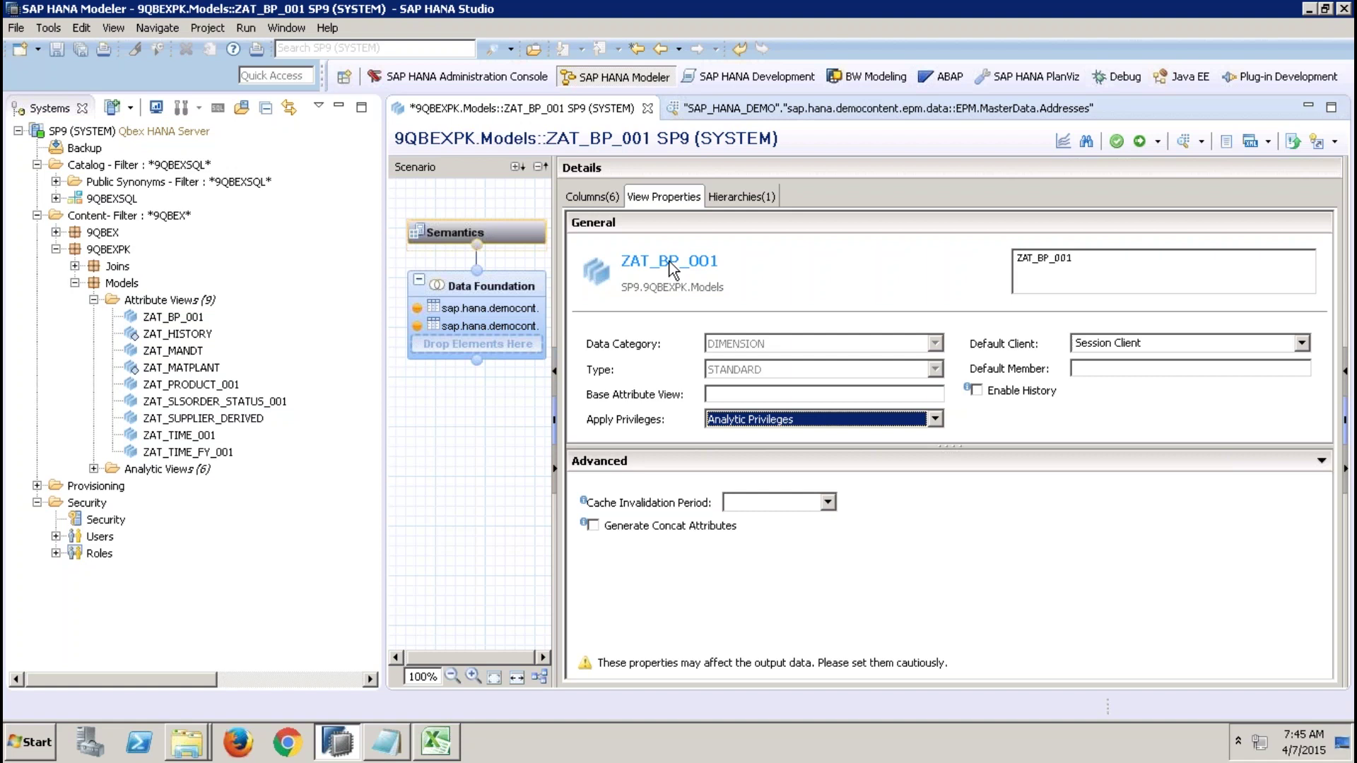
# Switch to the PowerPoint presentation, review the slides explaining the view properties in slide show, and return to SAP HANA Studio.
pyautogui.moveTo(920, 7)
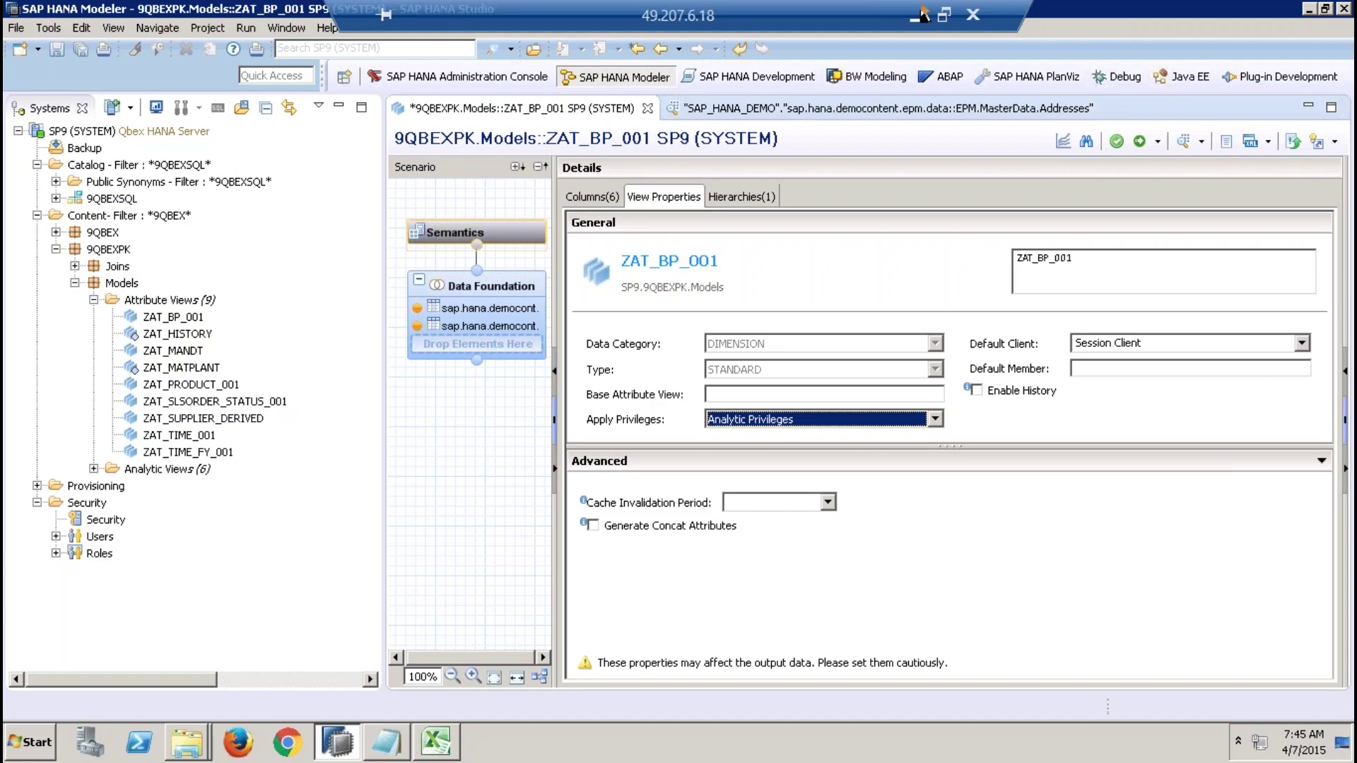
pyautogui.click(918, 14)
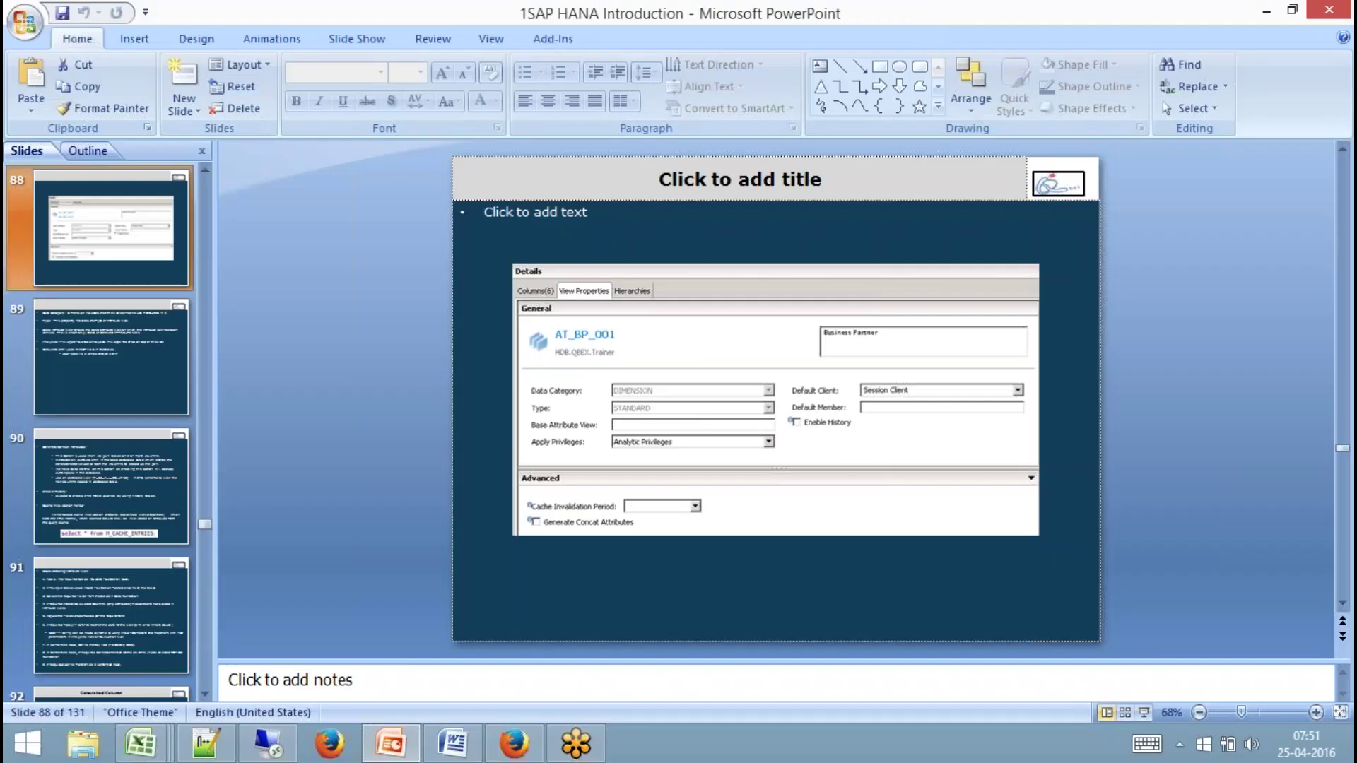
pyautogui.click(1144, 714)
pyautogui.press('Right')
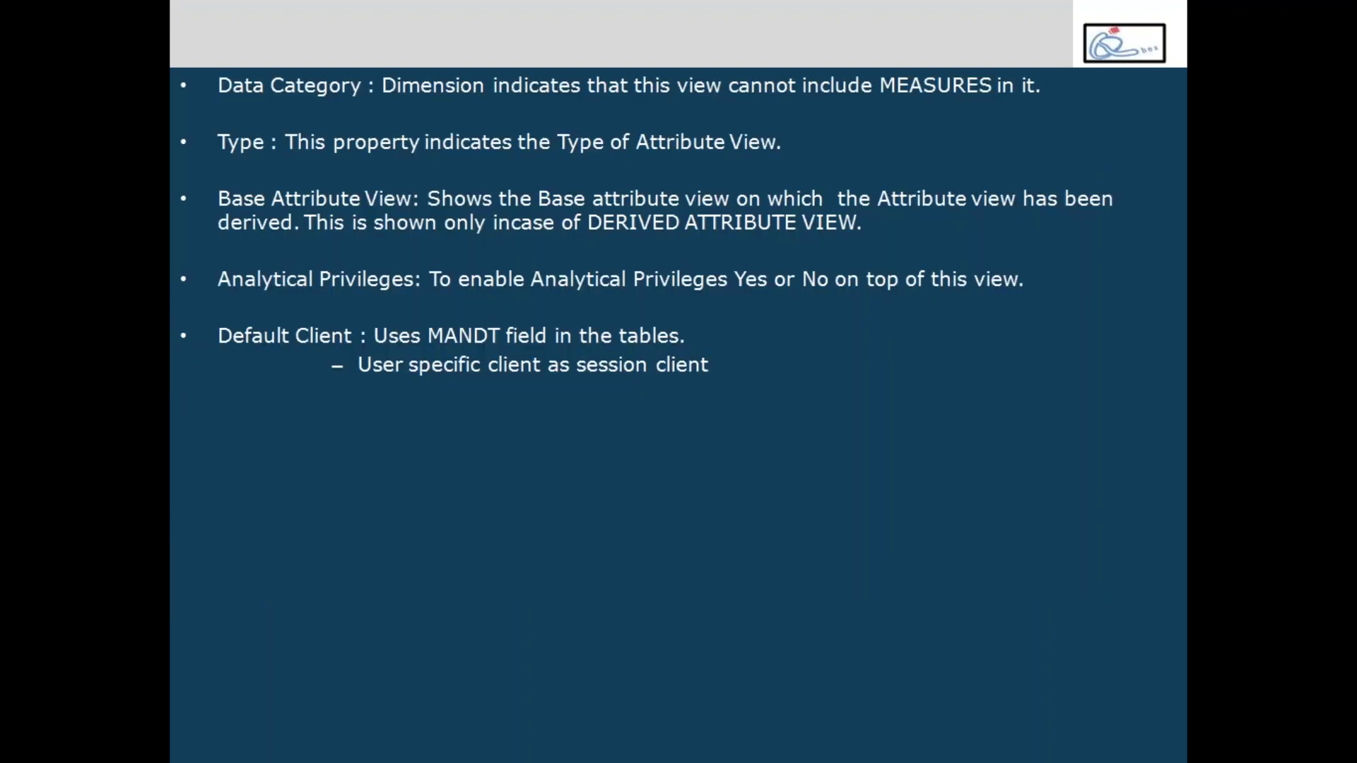
pyautogui.press('Left')
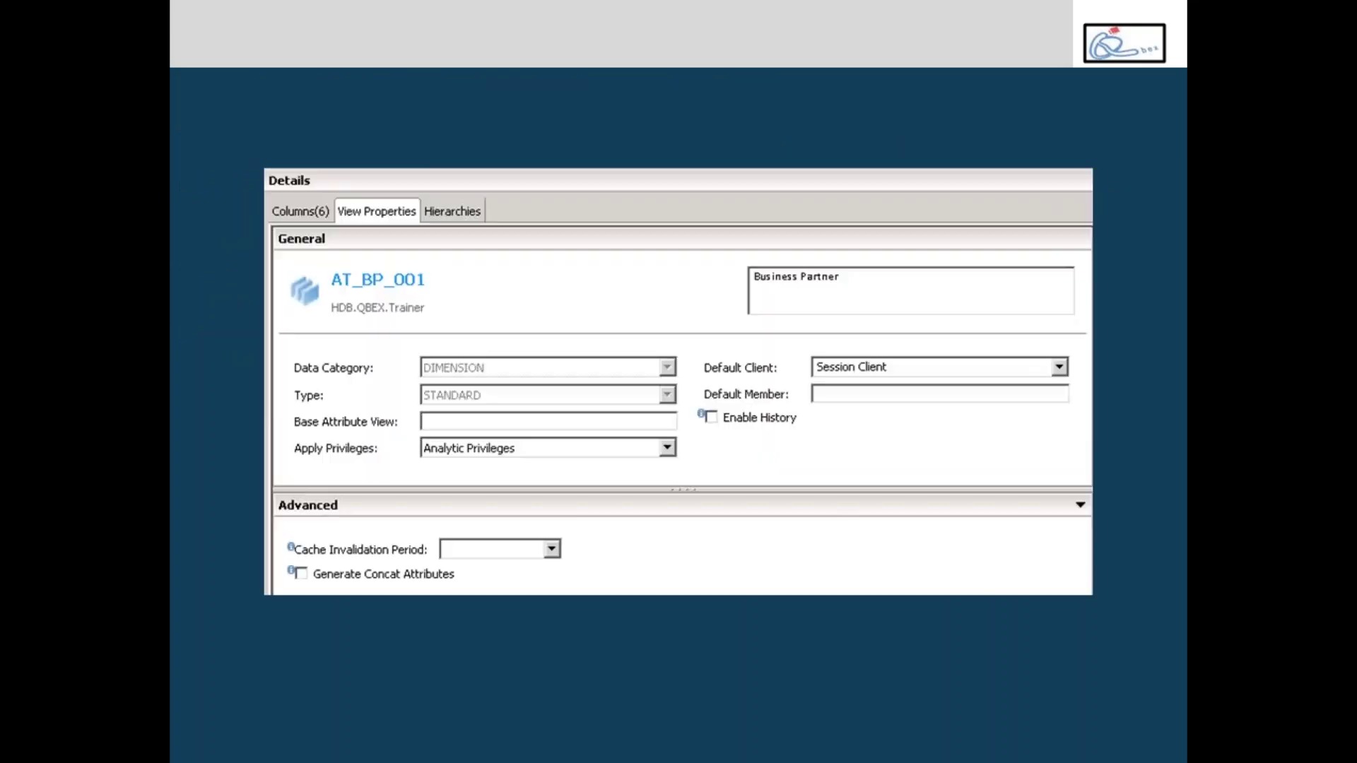
pyautogui.press('Escape')
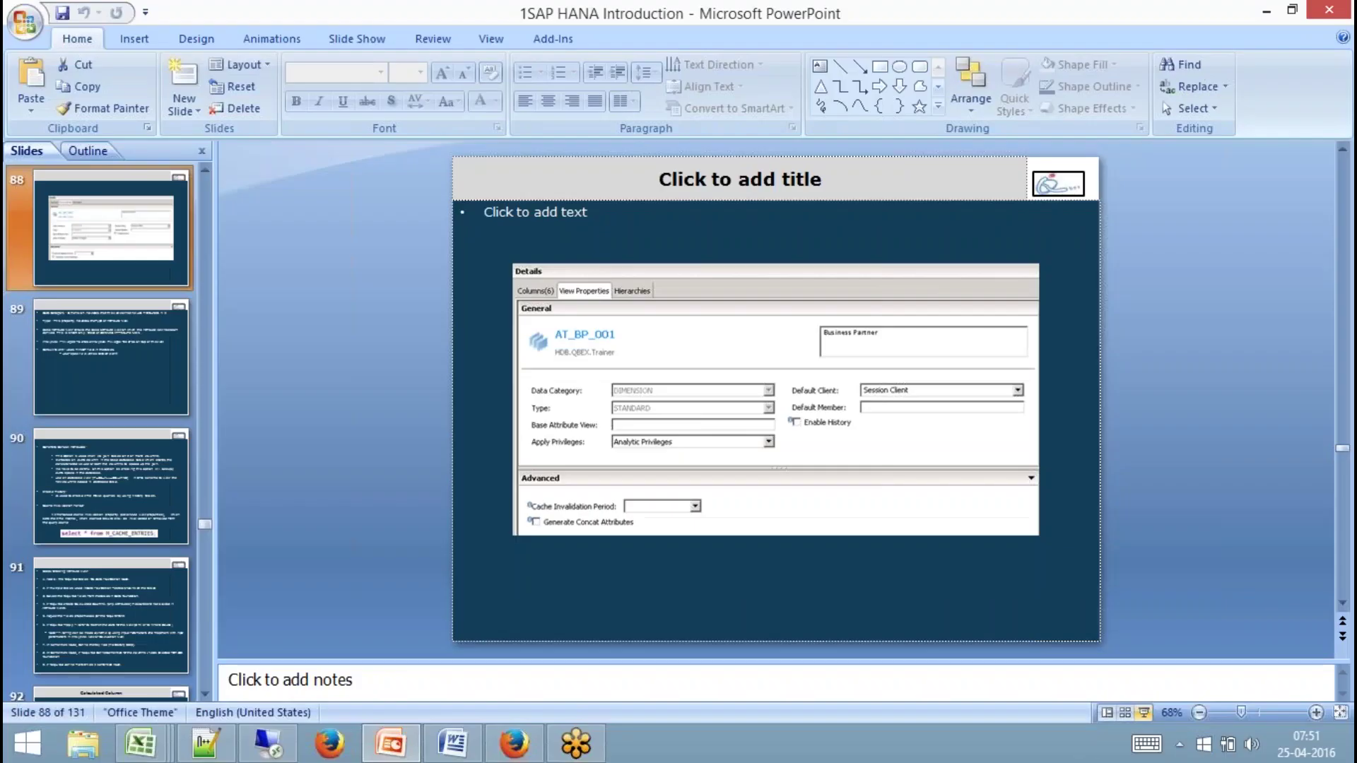
pyautogui.click(268, 742)
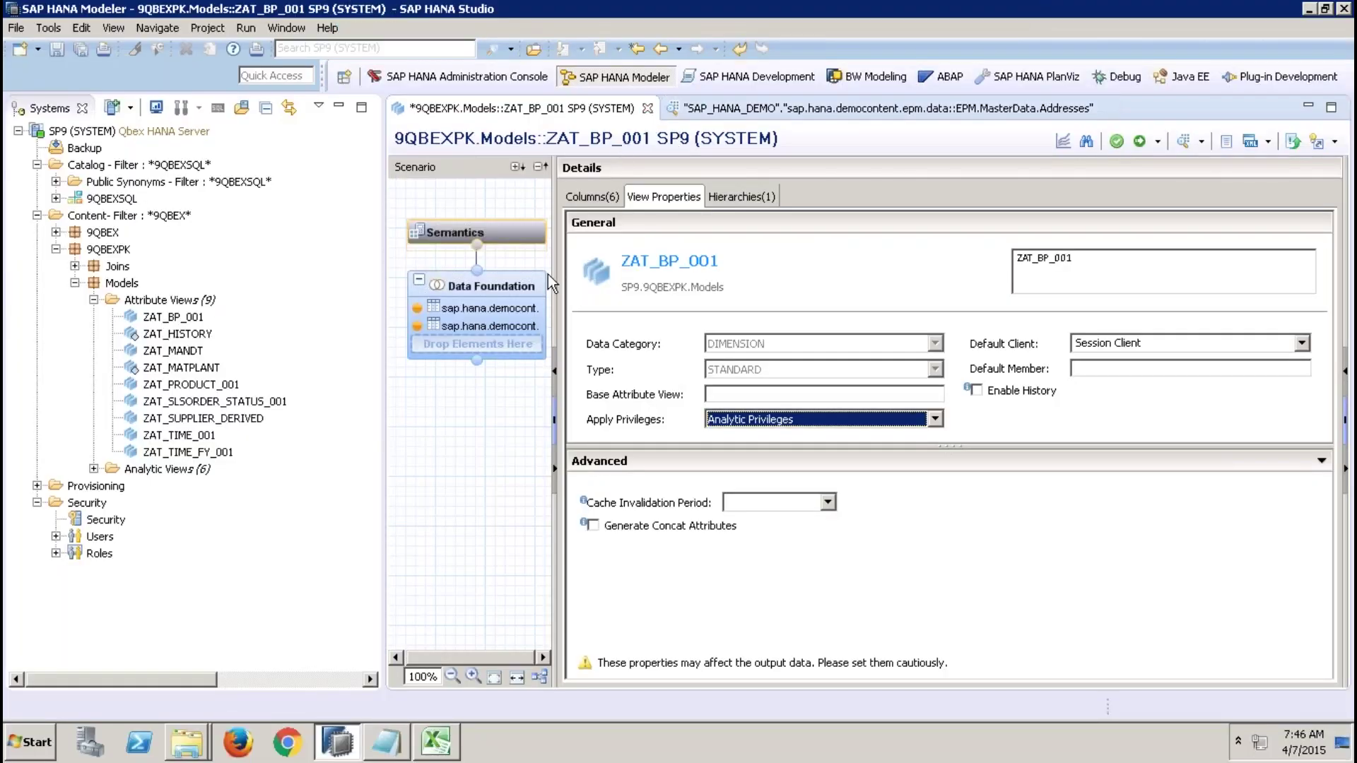
# Open attribute view ZAT_MANDT, inspect the MANDT column of its VBAK table, and check the Default Client in its view properties.
pyautogui.click(525, 286)
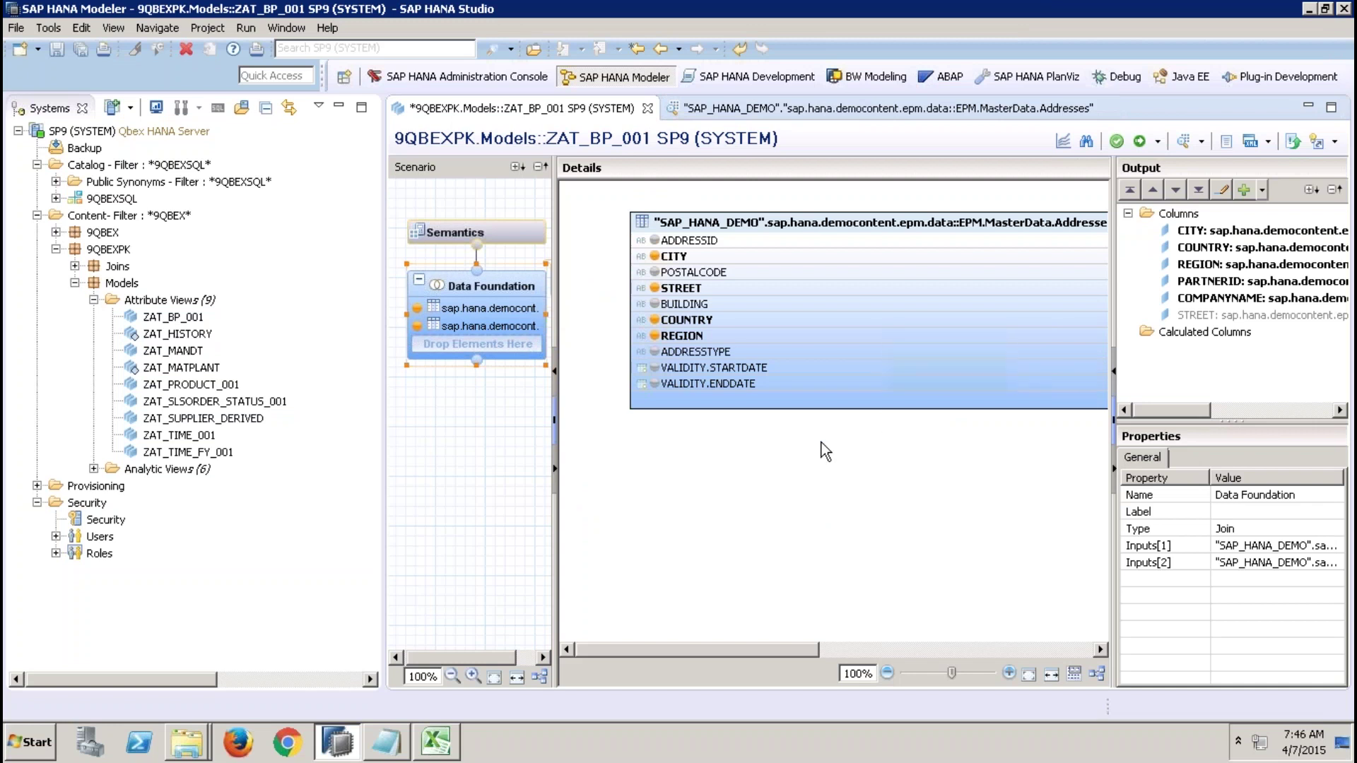
pyautogui.doubleClick(176, 351)
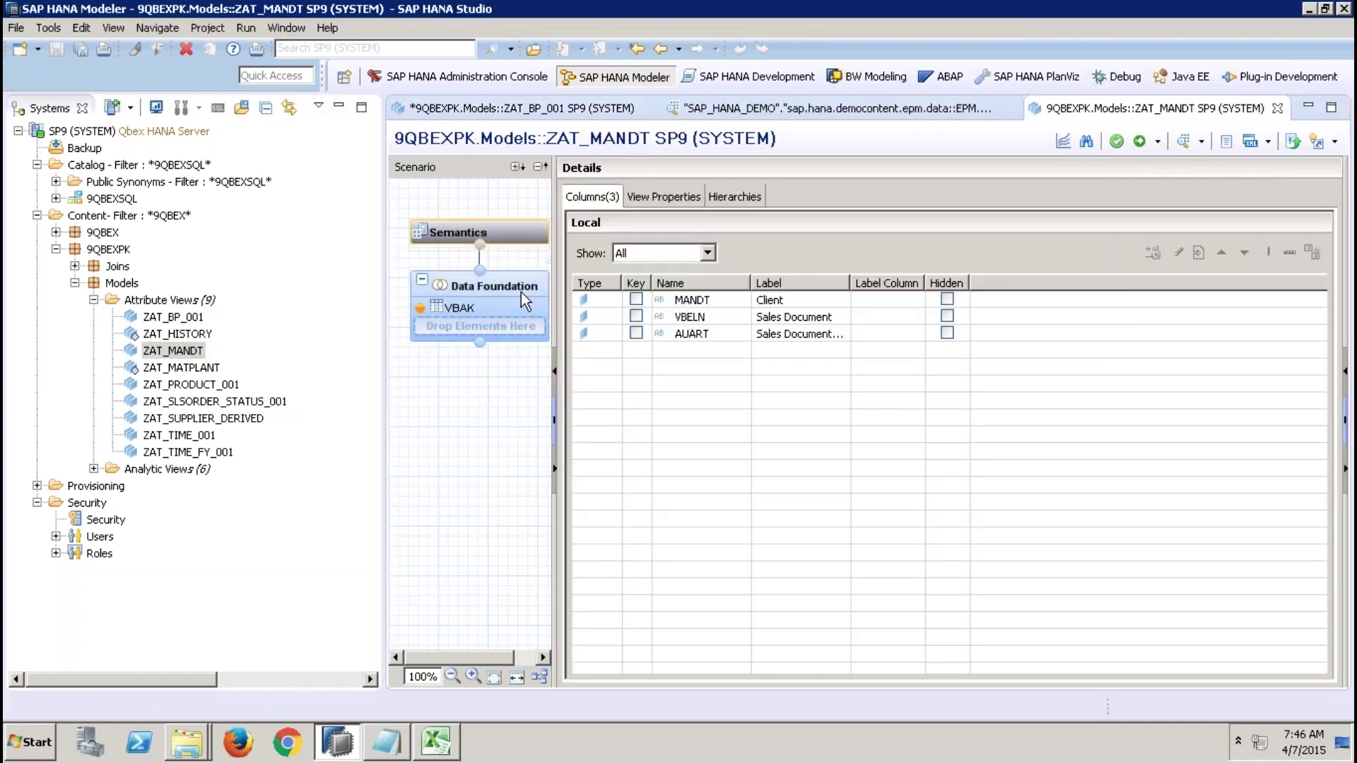
pyautogui.click(520, 291)
pyautogui.click(339, 106)
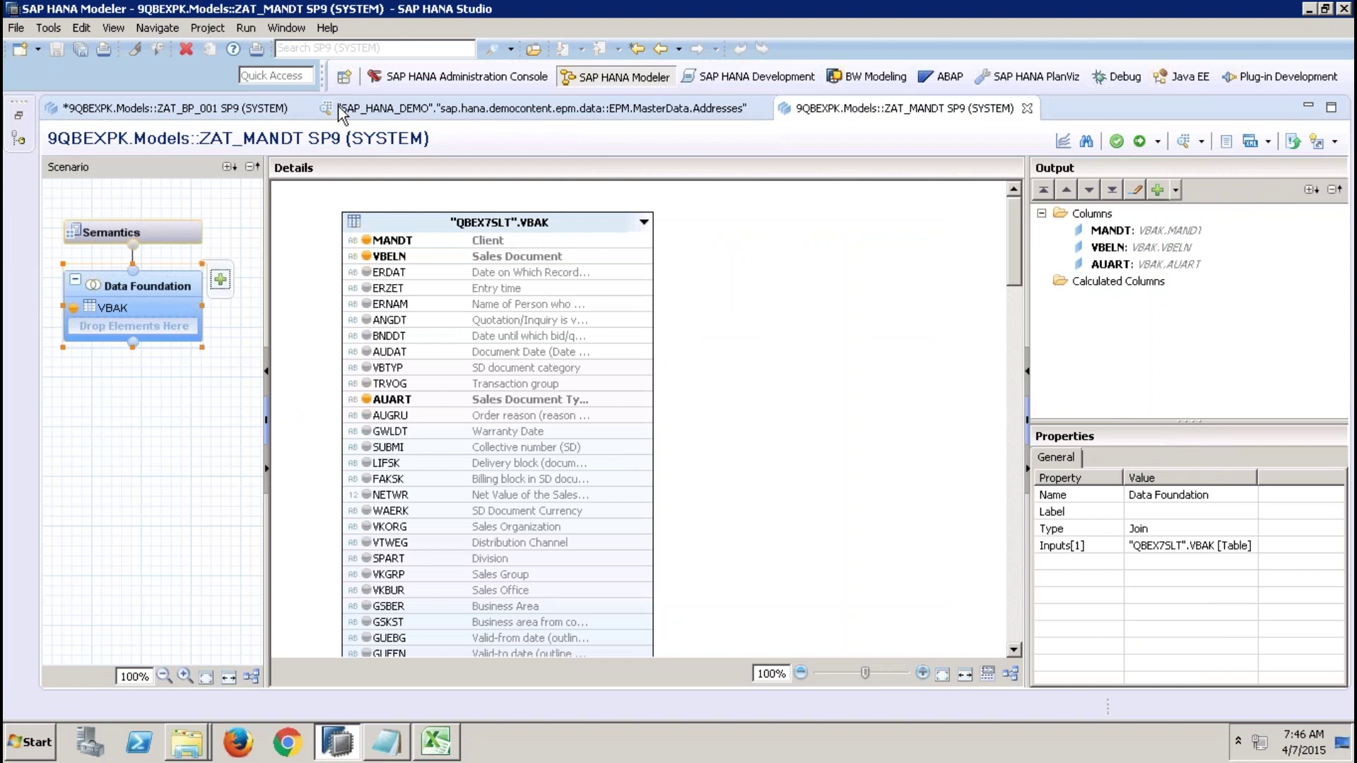
pyautogui.click(459, 219)
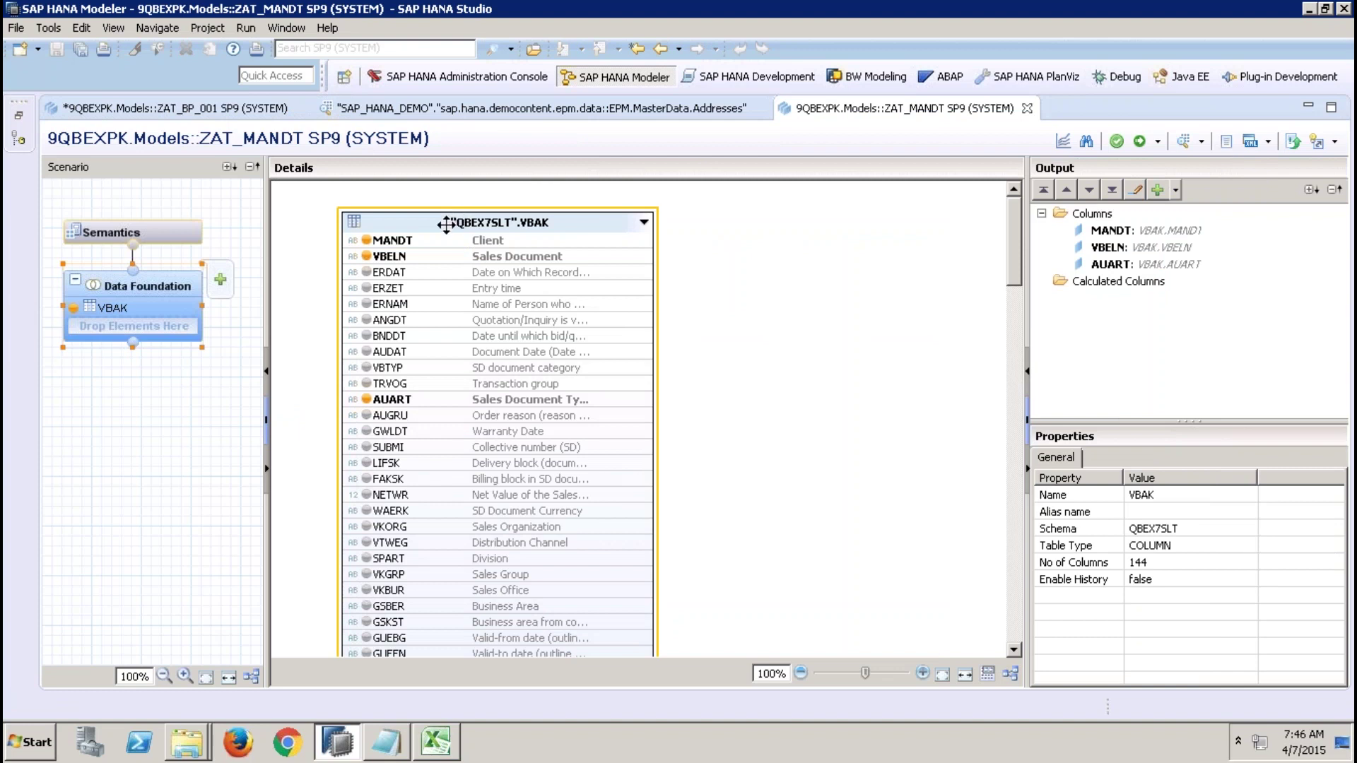
pyautogui.moveTo(412, 240)
pyautogui.click(421, 239)
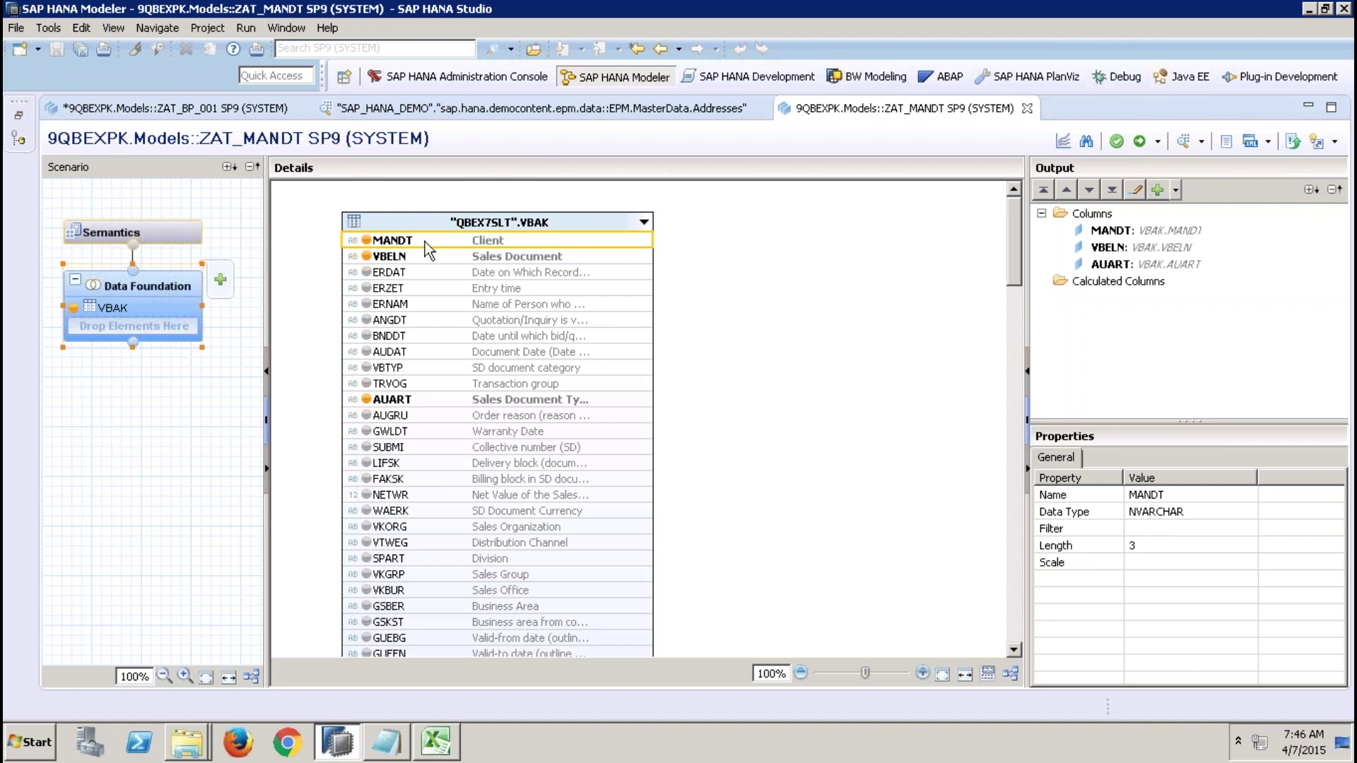
pyautogui.click(184, 228)
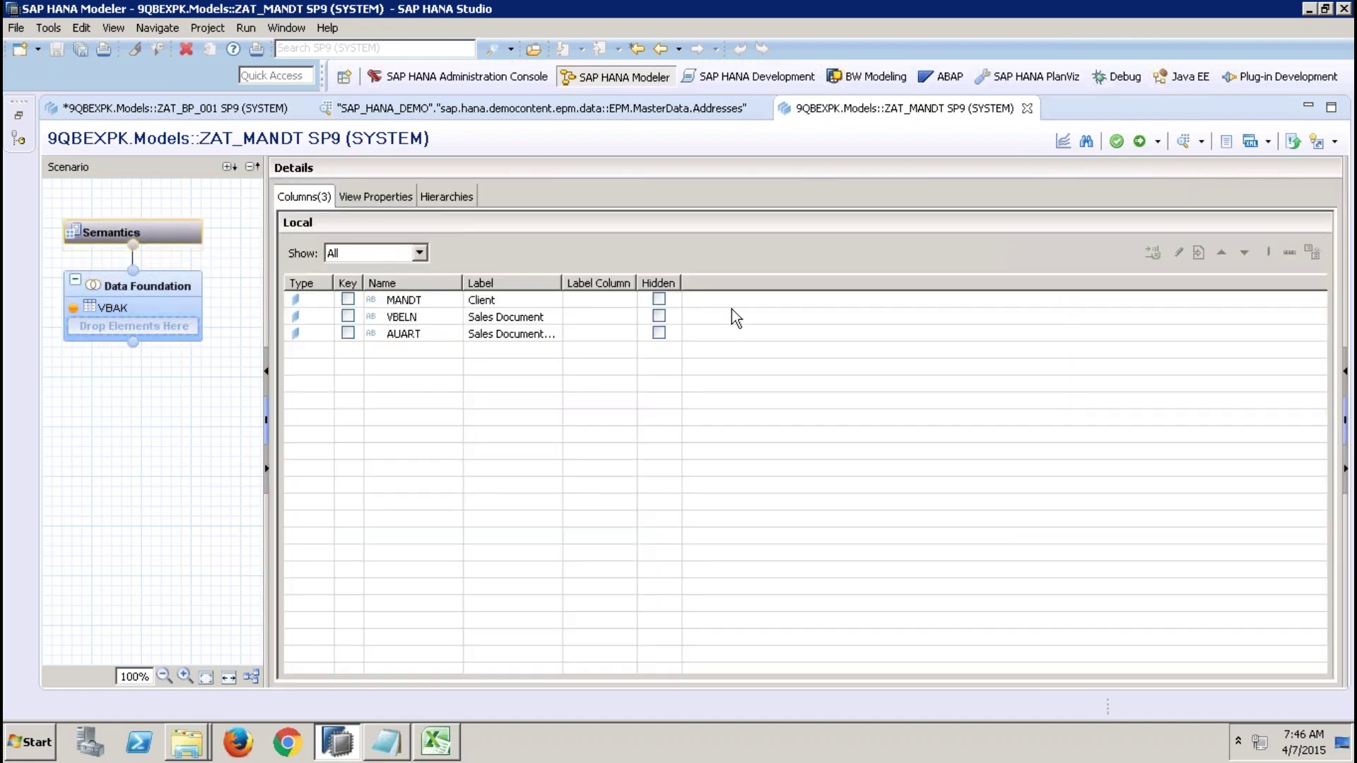
pyautogui.click(386, 197)
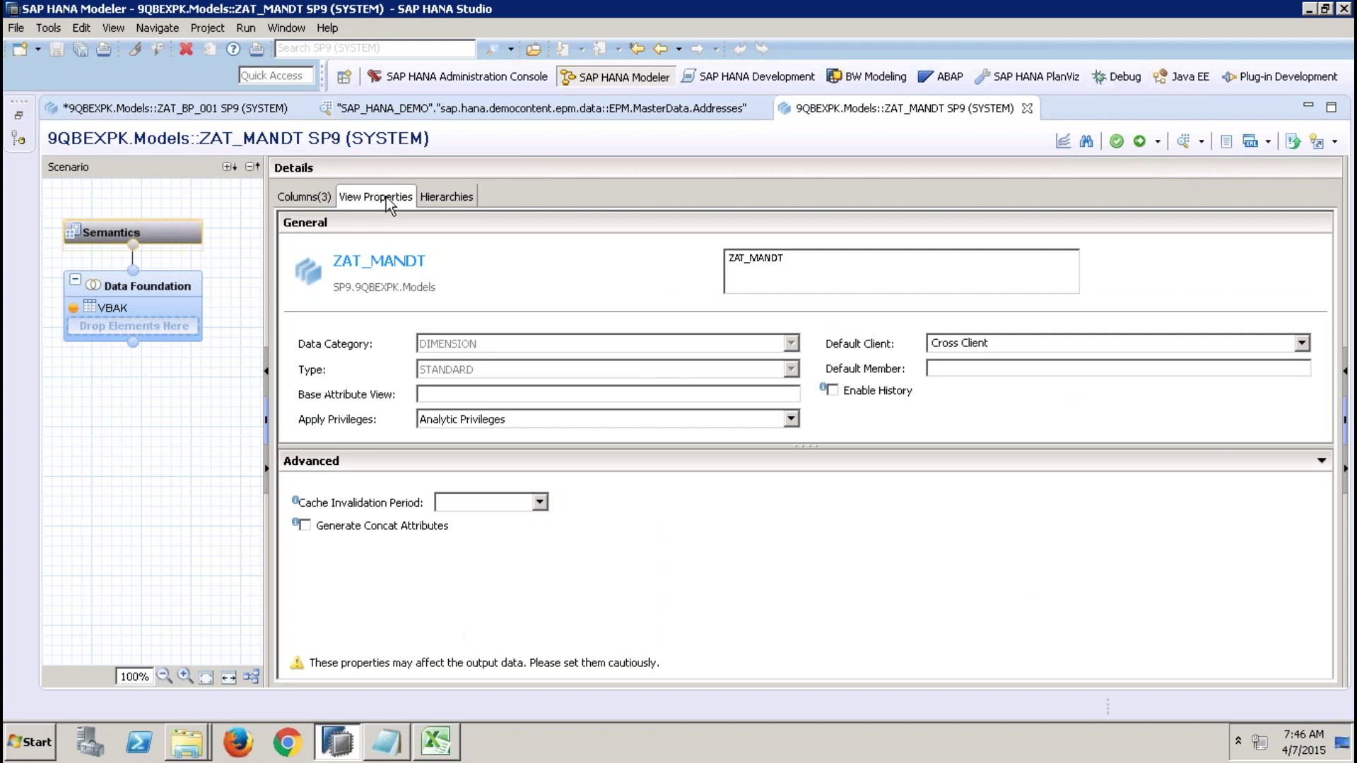
# Preview the data of ZAT_MANDT, chart the count of VBELN by MANDT, and compare the result with the Default Client setting.
pyautogui.click(1179, 145)
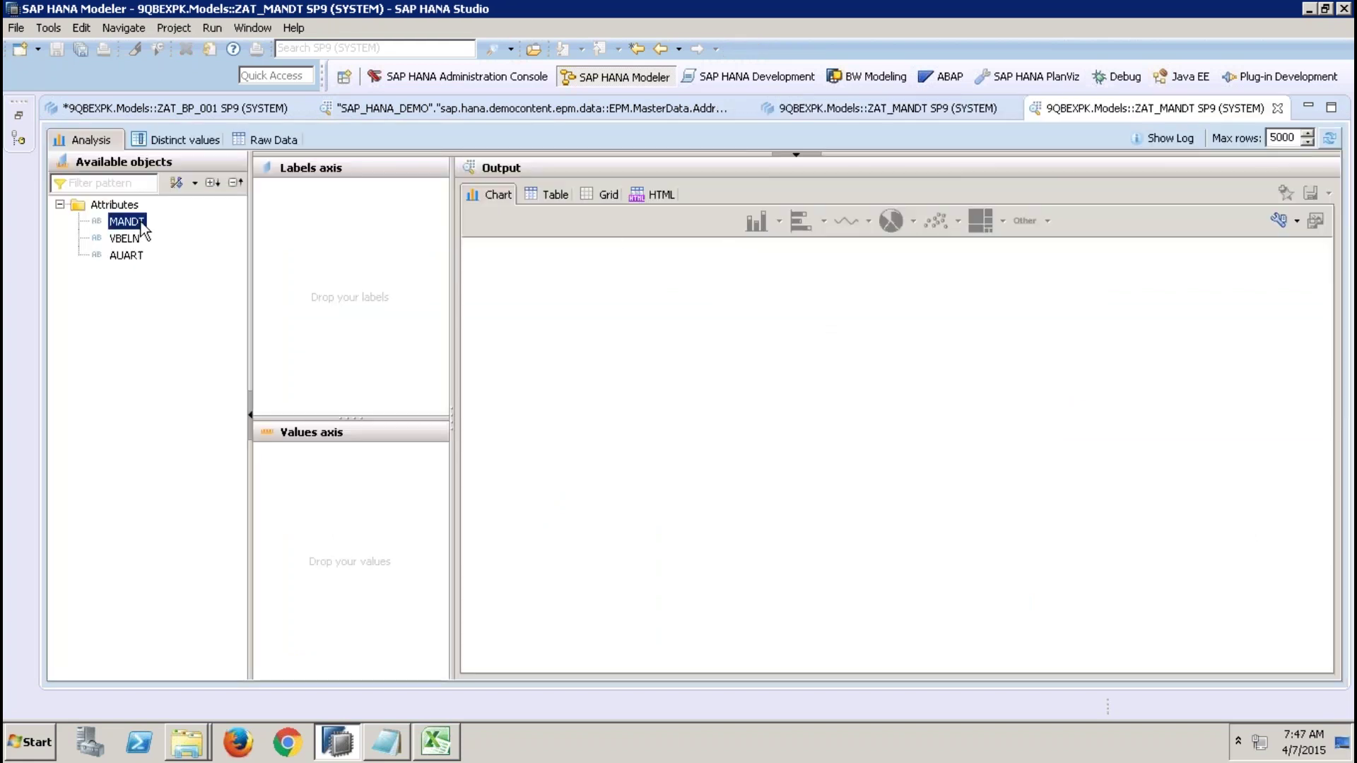
pyautogui.moveTo(127, 221)
pyautogui.moveTo(127, 220); pyautogui.dragTo(434, 261)
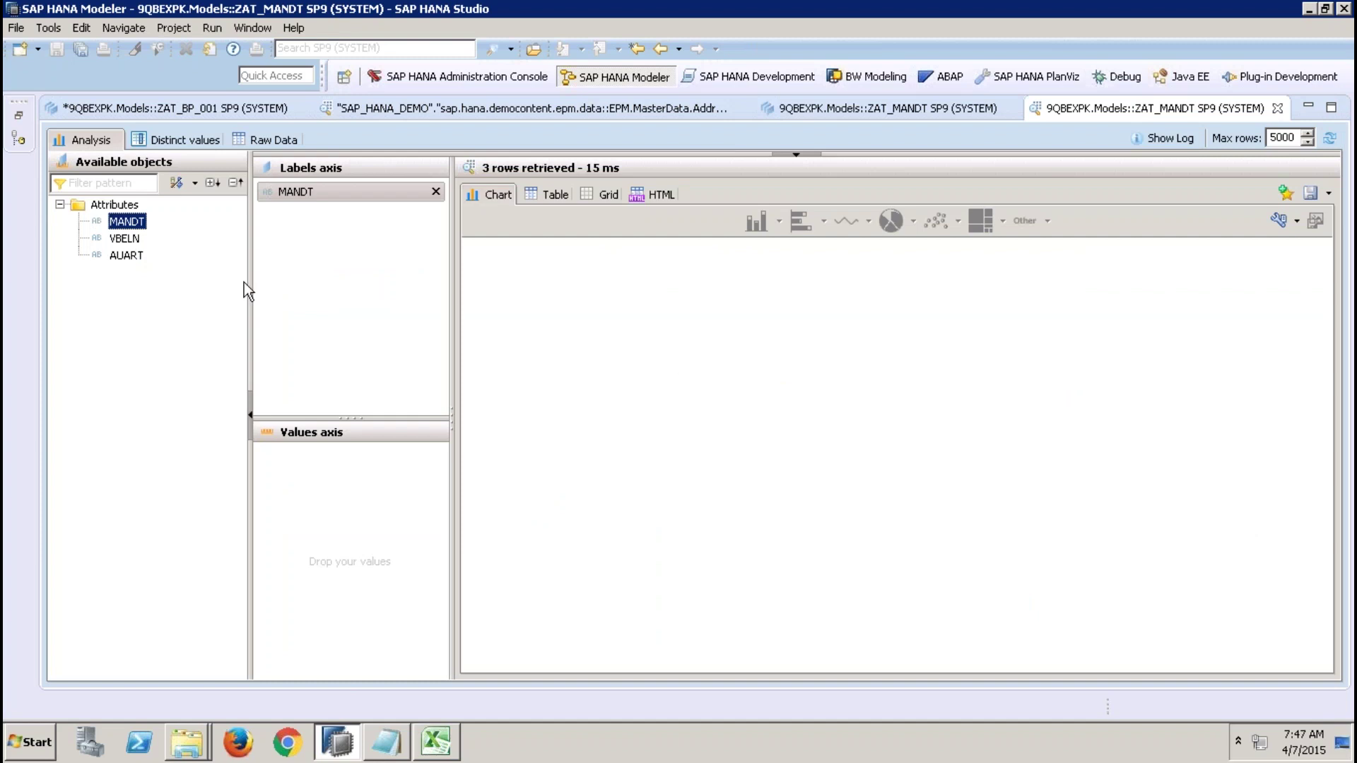
pyautogui.moveTo(124, 238)
pyautogui.mouseDown()
pyautogui.moveTo(170, 312)
pyautogui.moveTo(350, 454)
pyautogui.mouseUp()
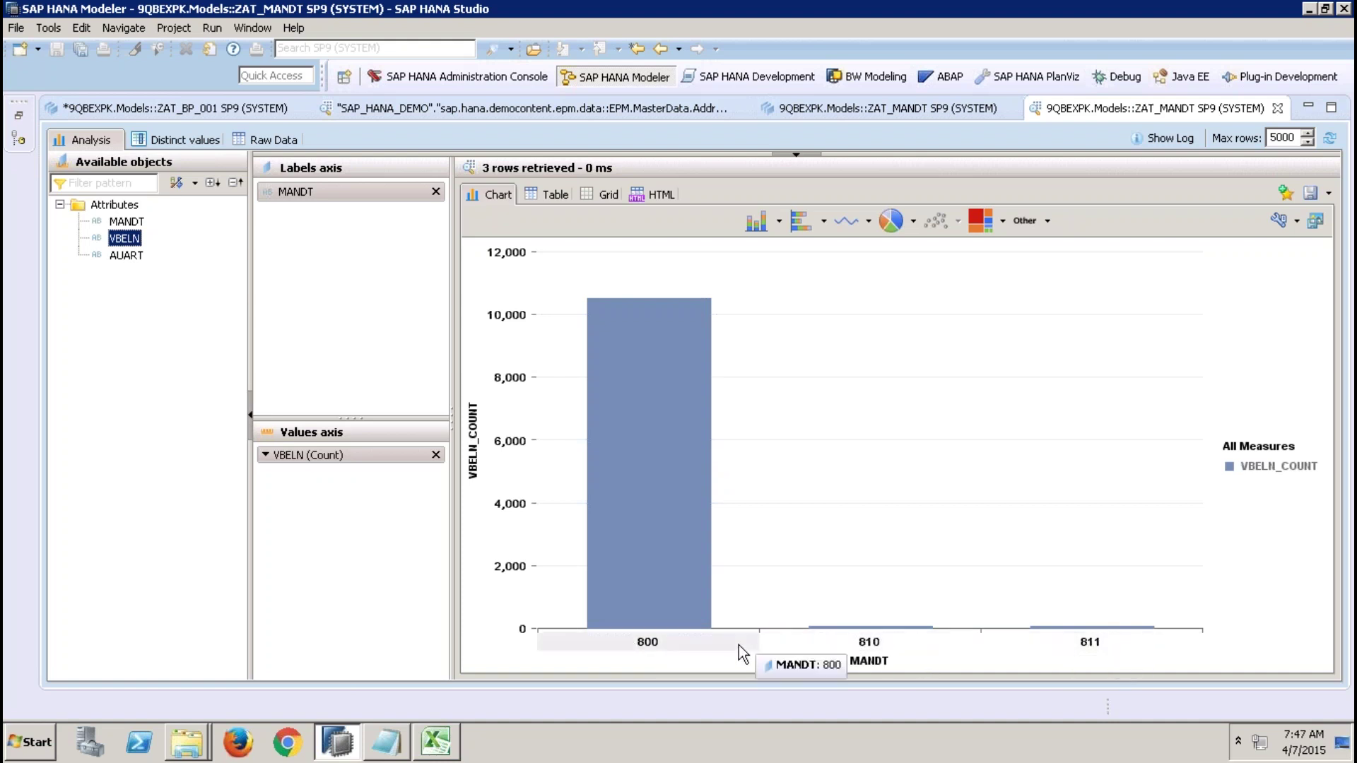
pyautogui.click(763, 113)
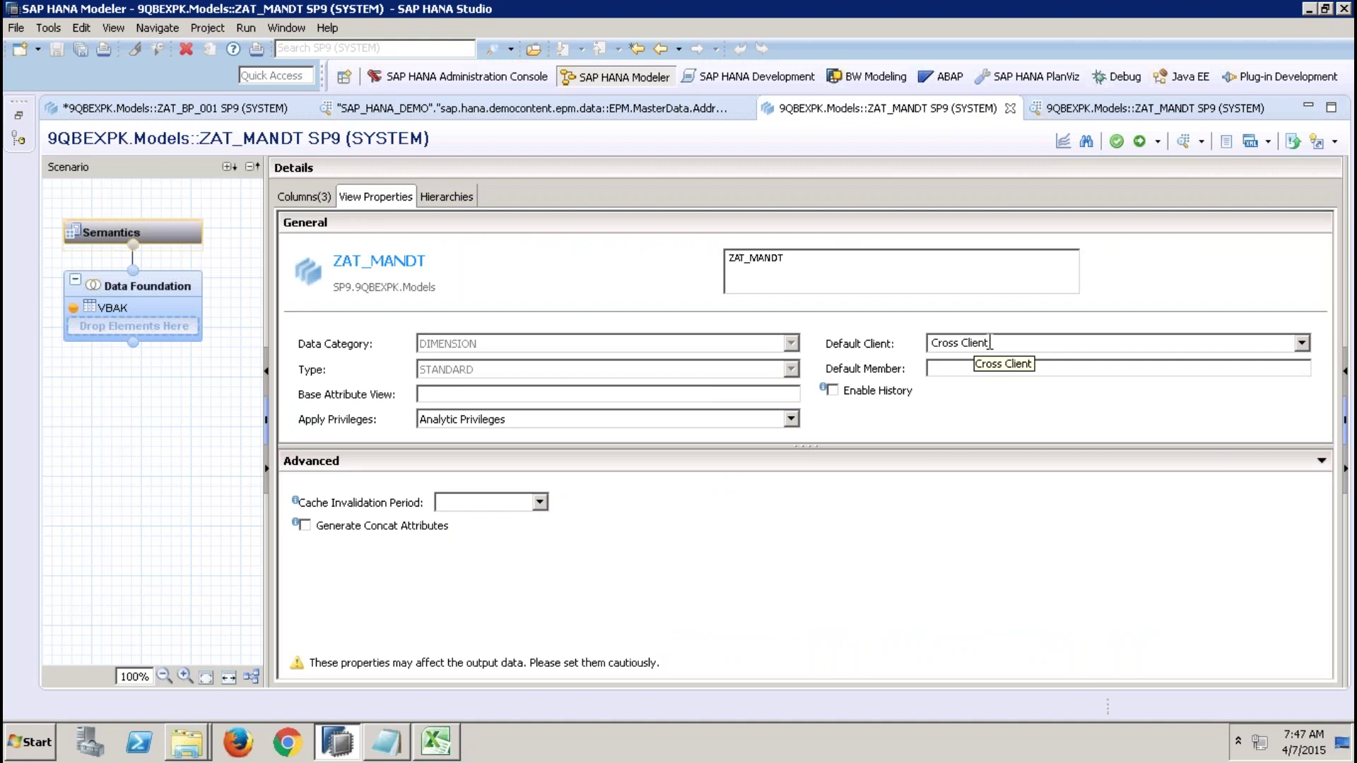
pyautogui.click(1086, 110)
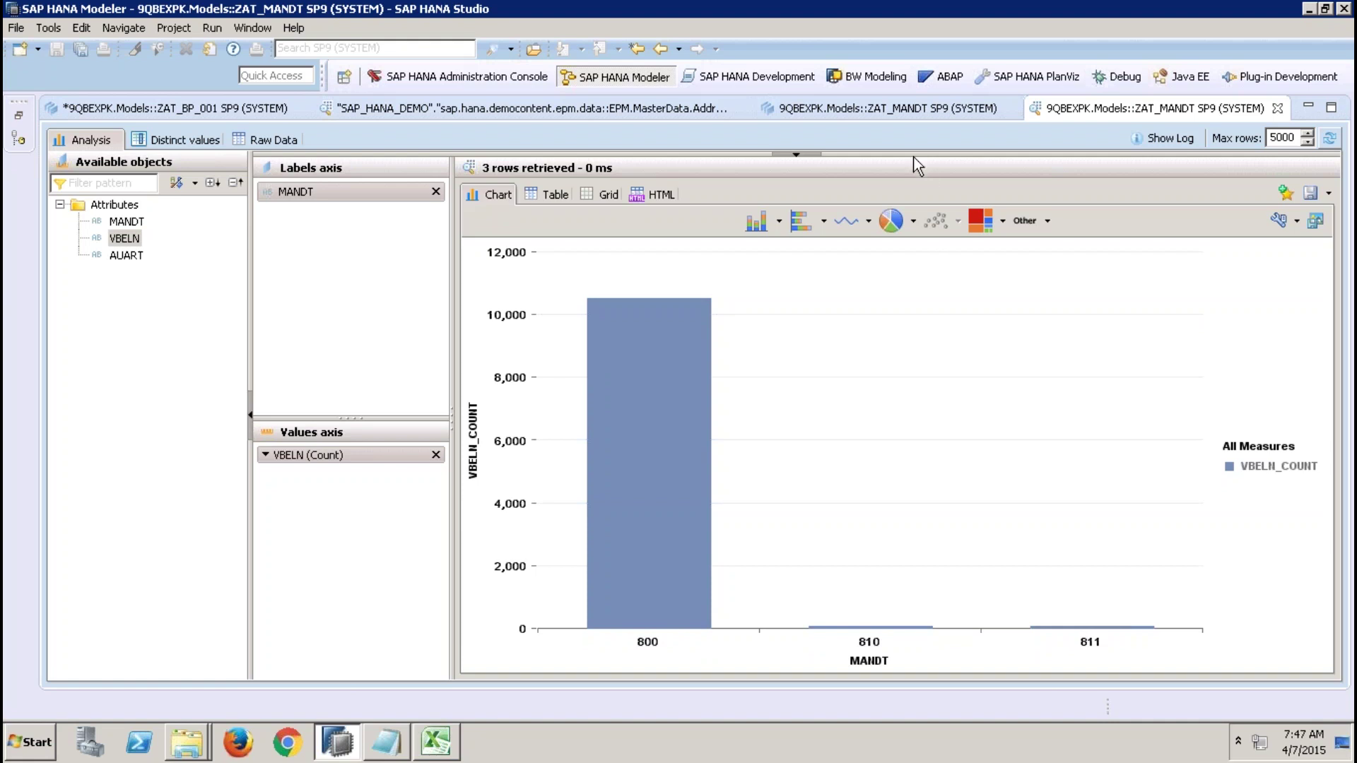
# Set the Default Client of ZAT_MANDT to Session Client and activate the view.
pyautogui.click(885, 109)
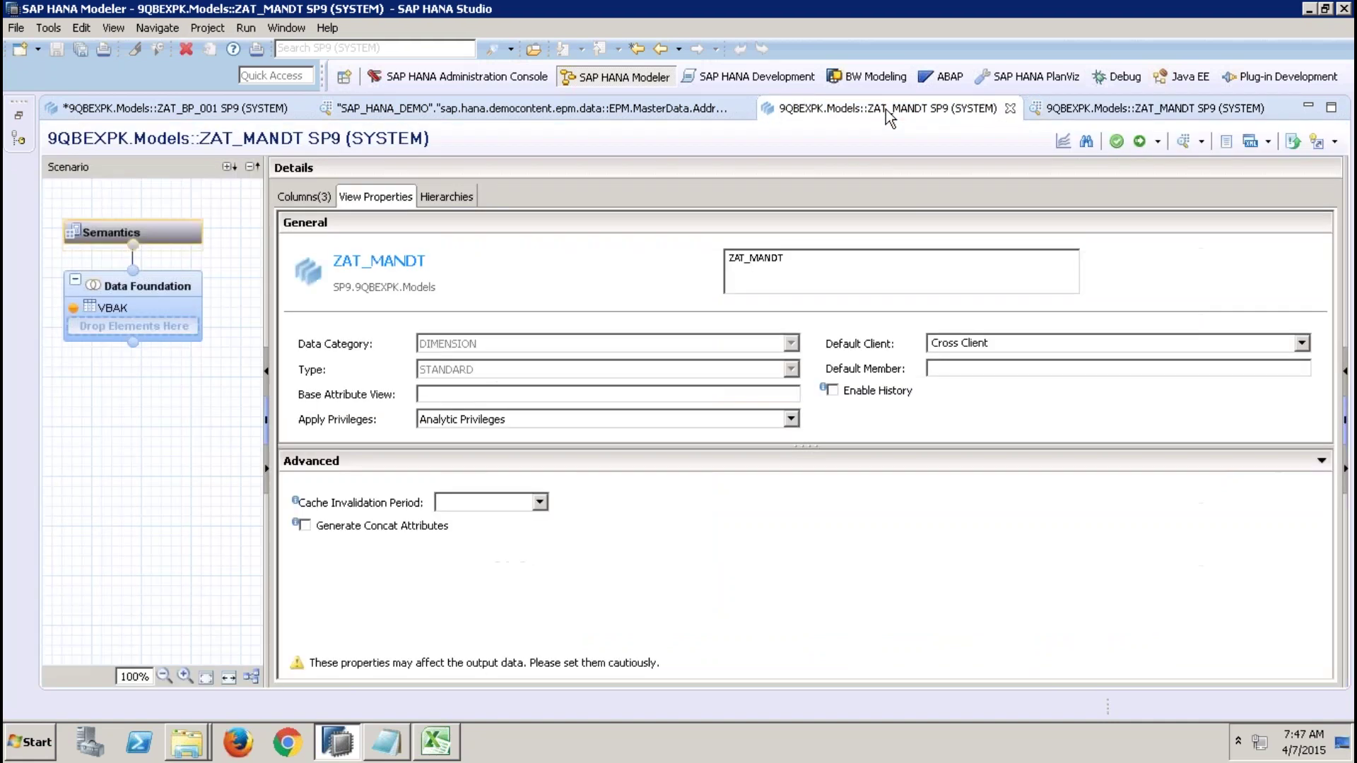
pyautogui.click(996, 343)
pyautogui.click(1304, 346)
pyautogui.click(1167, 361)
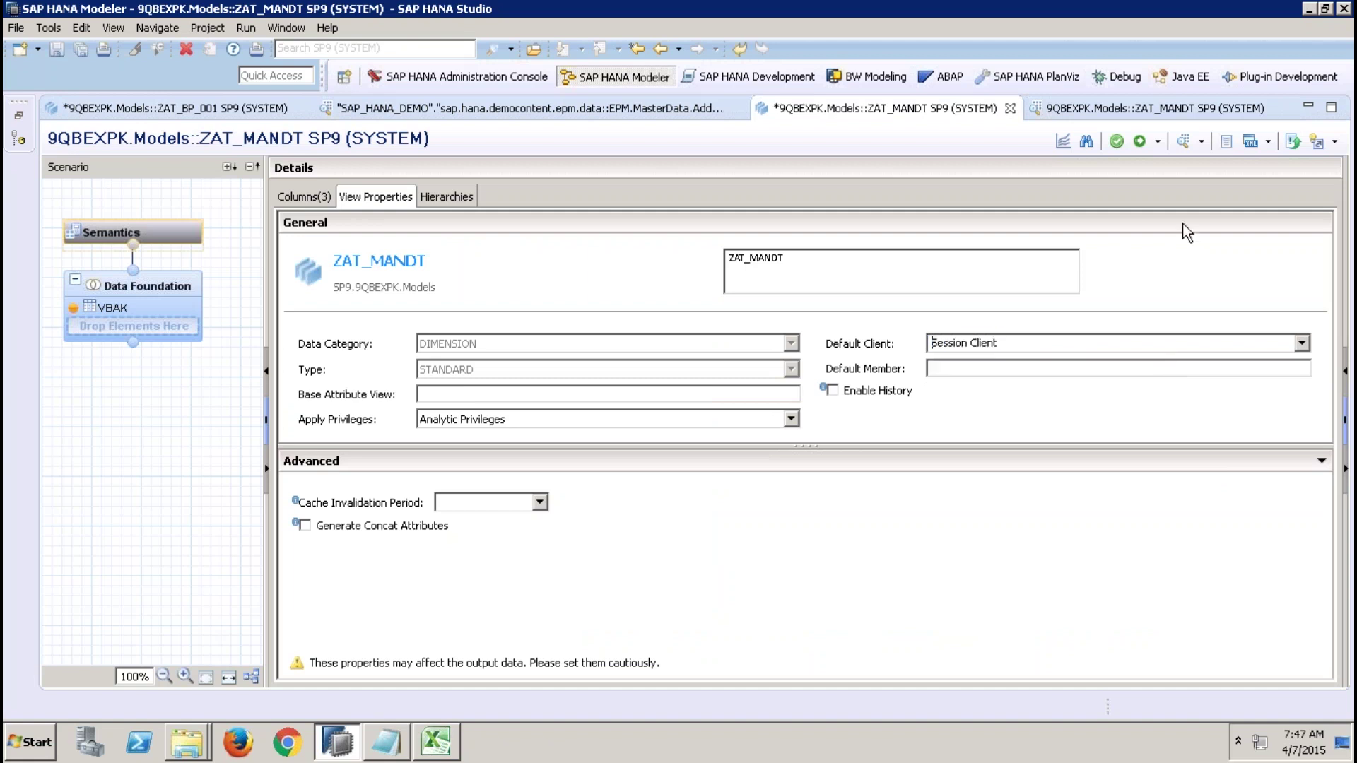
pyautogui.click(1140, 142)
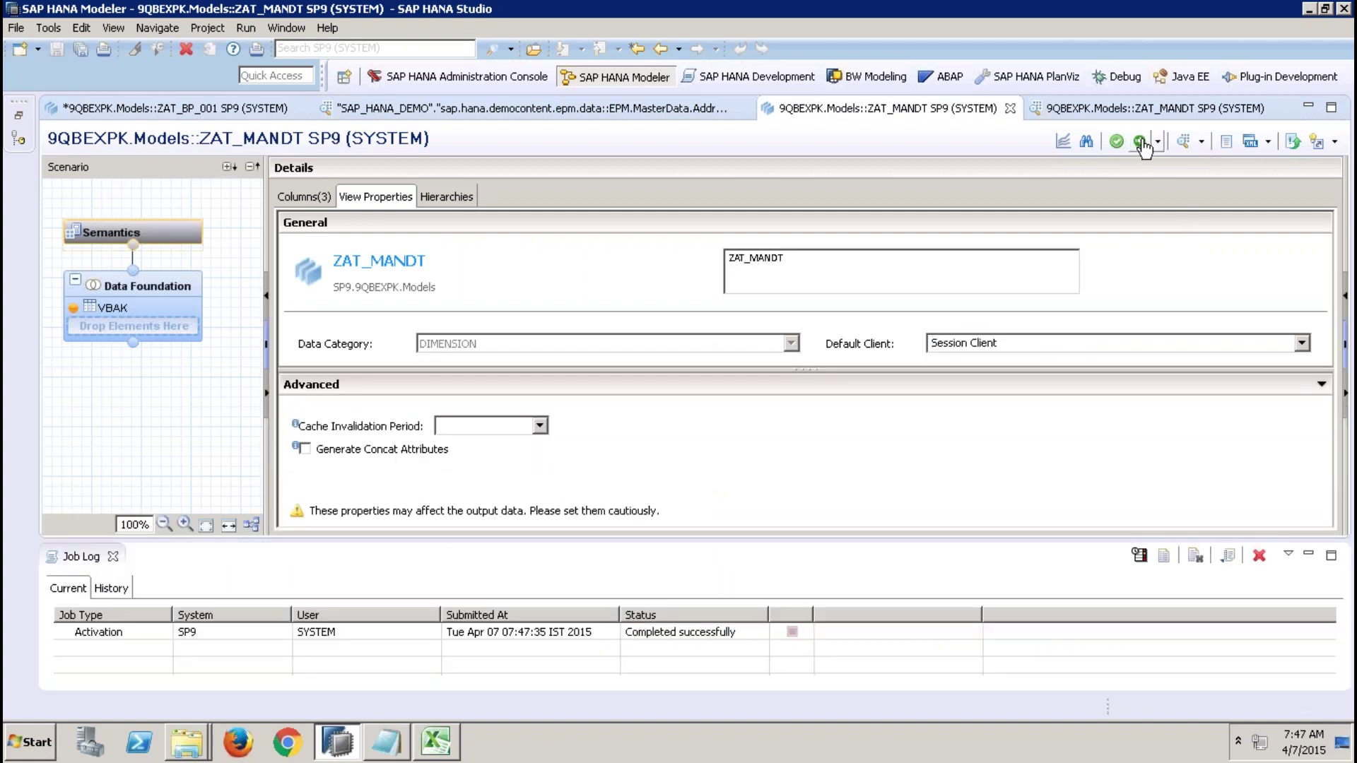
# Open the DBACOCKPIT user from the system's security users to examine where its session client is maintained.
pyautogui.click(23, 116)
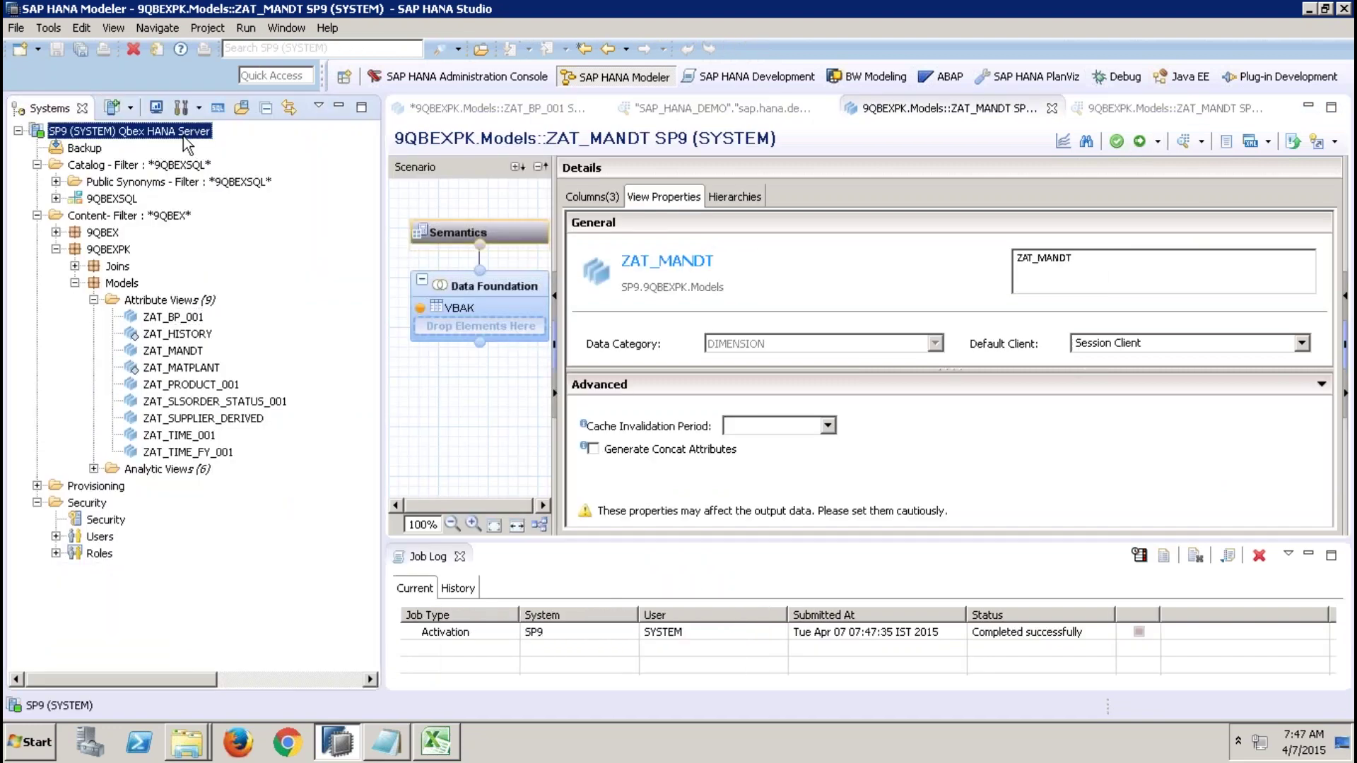
pyautogui.click(424, 110)
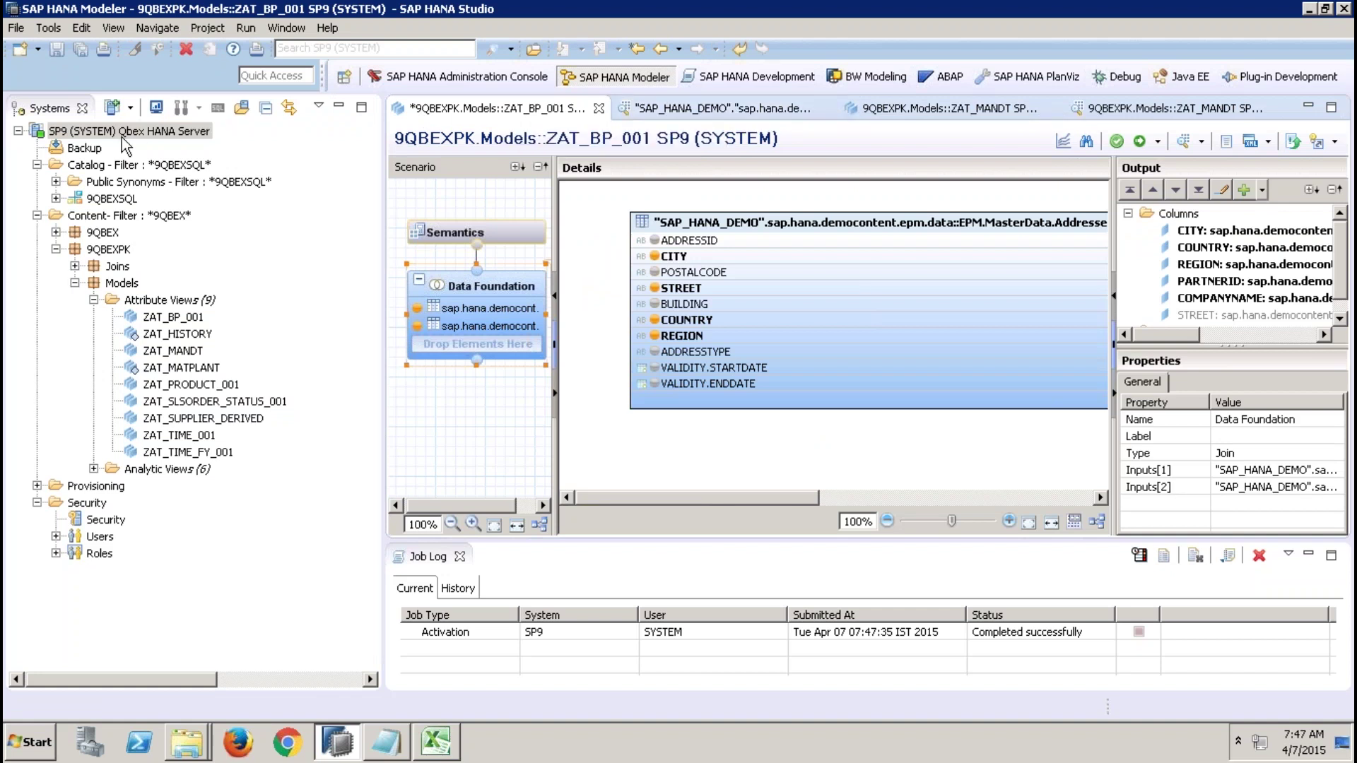
pyautogui.click(56, 537)
pyautogui.doubleClick(145, 590)
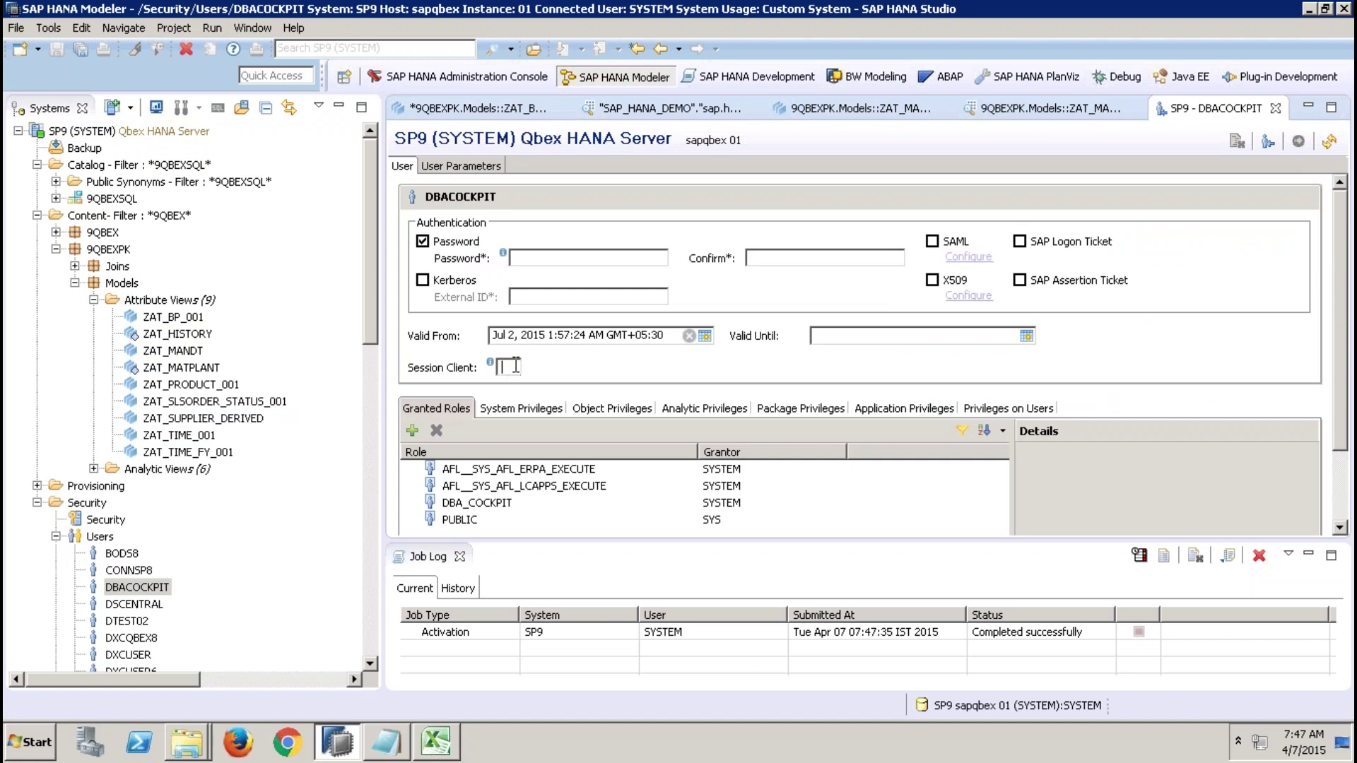
# Close the old data preview of ZAT_MANDT and chart the count of VBELN by MANDT in a fresh preview.
pyautogui.click(1014, 110)
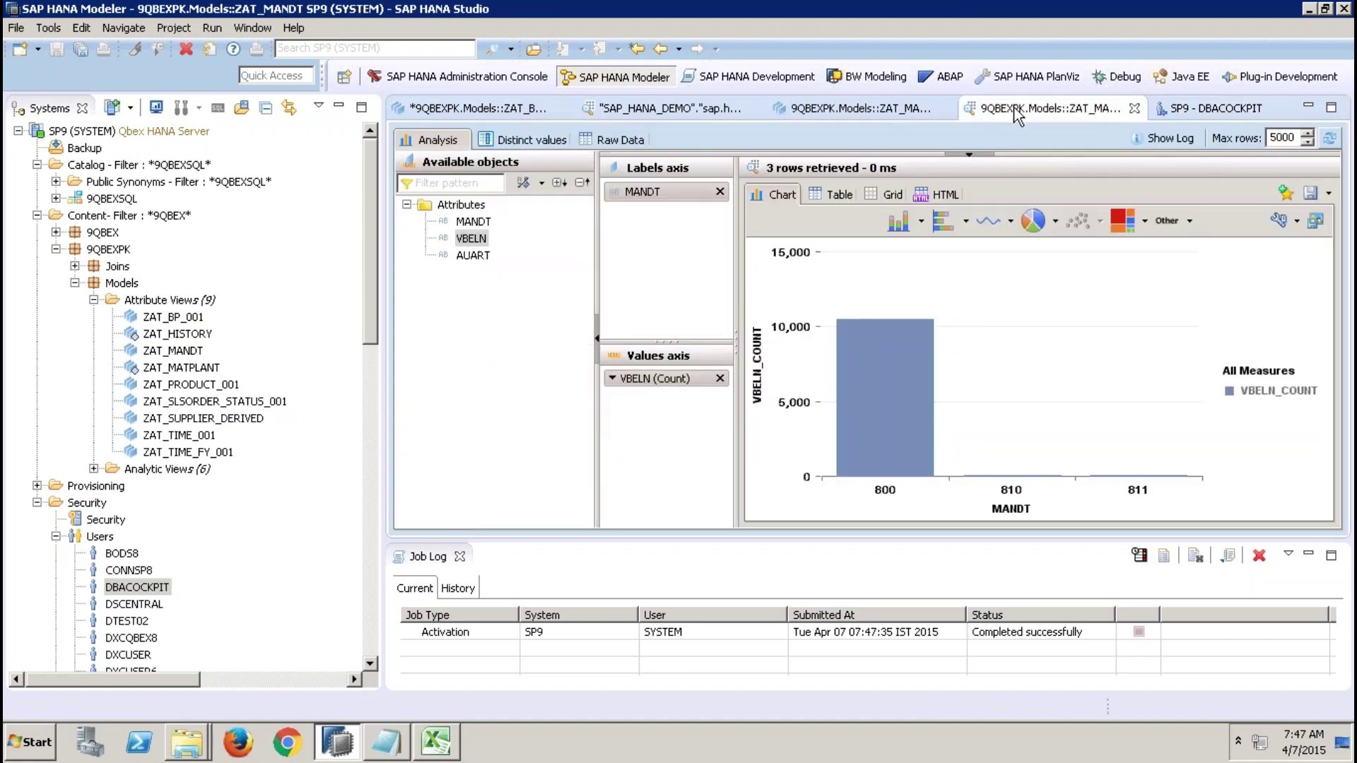
pyautogui.click(891, 108)
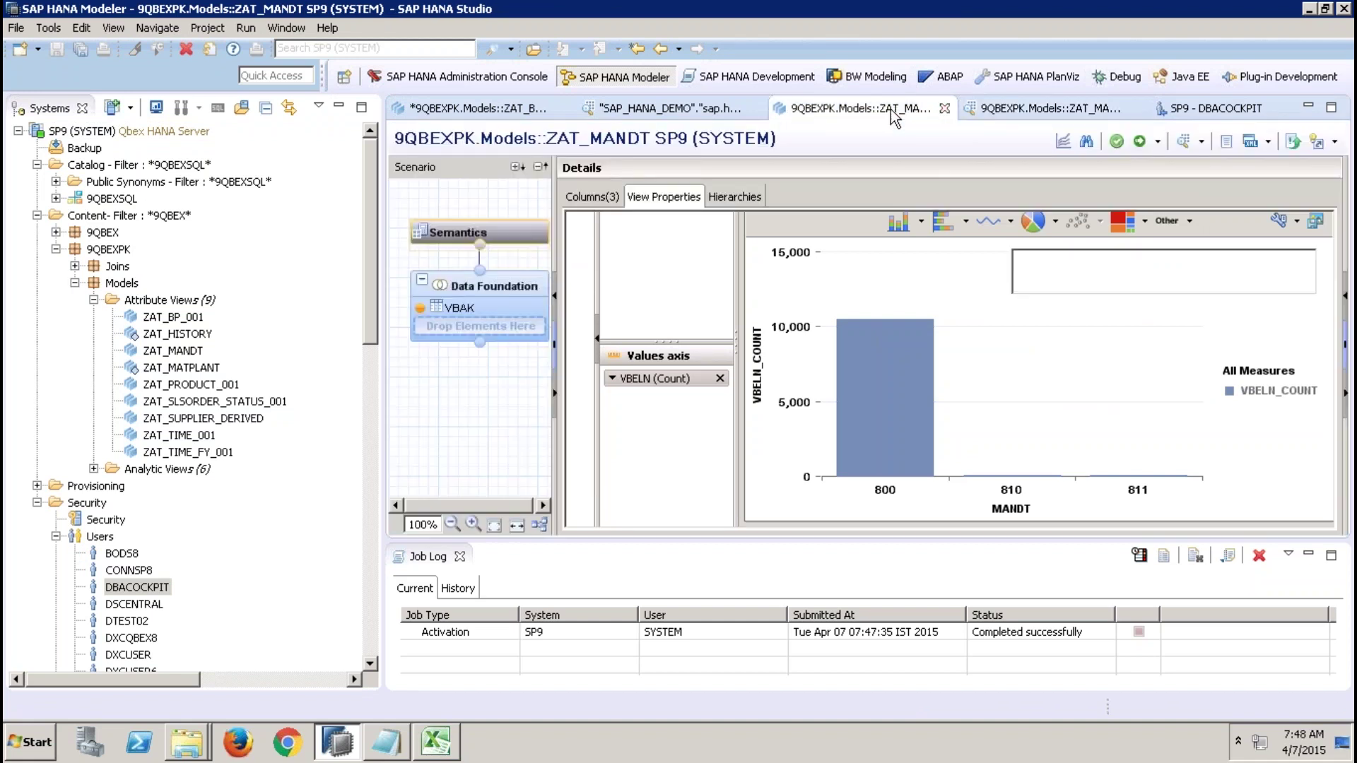
pyautogui.click(1128, 107)
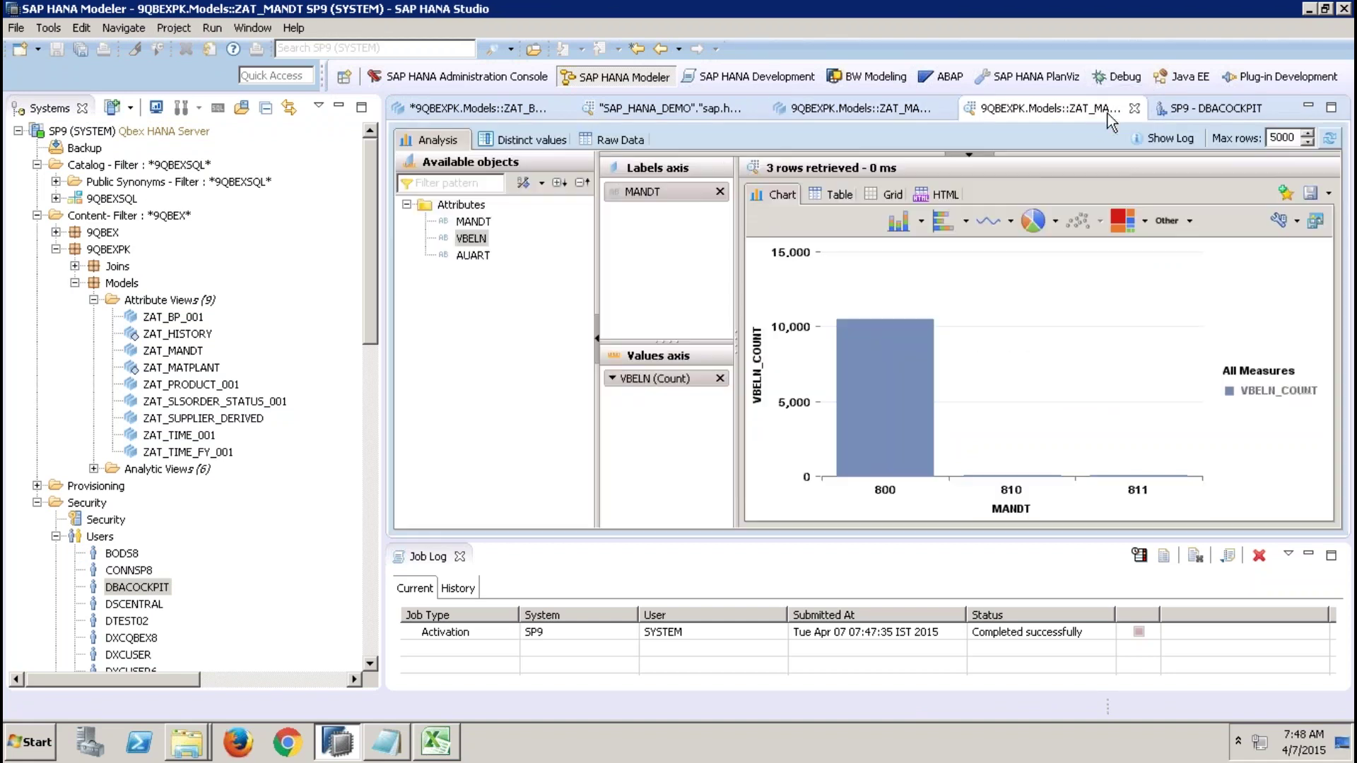
pyautogui.click(1135, 109)
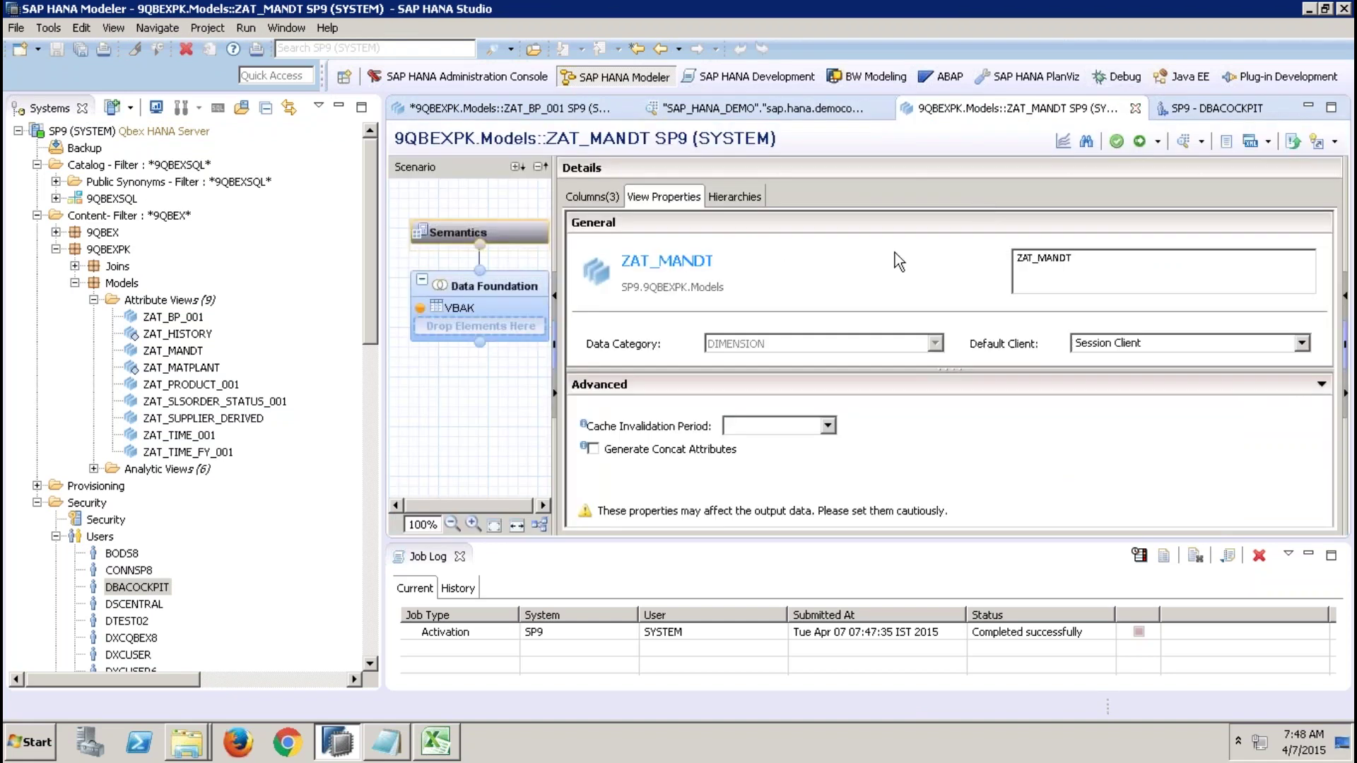
pyautogui.click(1184, 141)
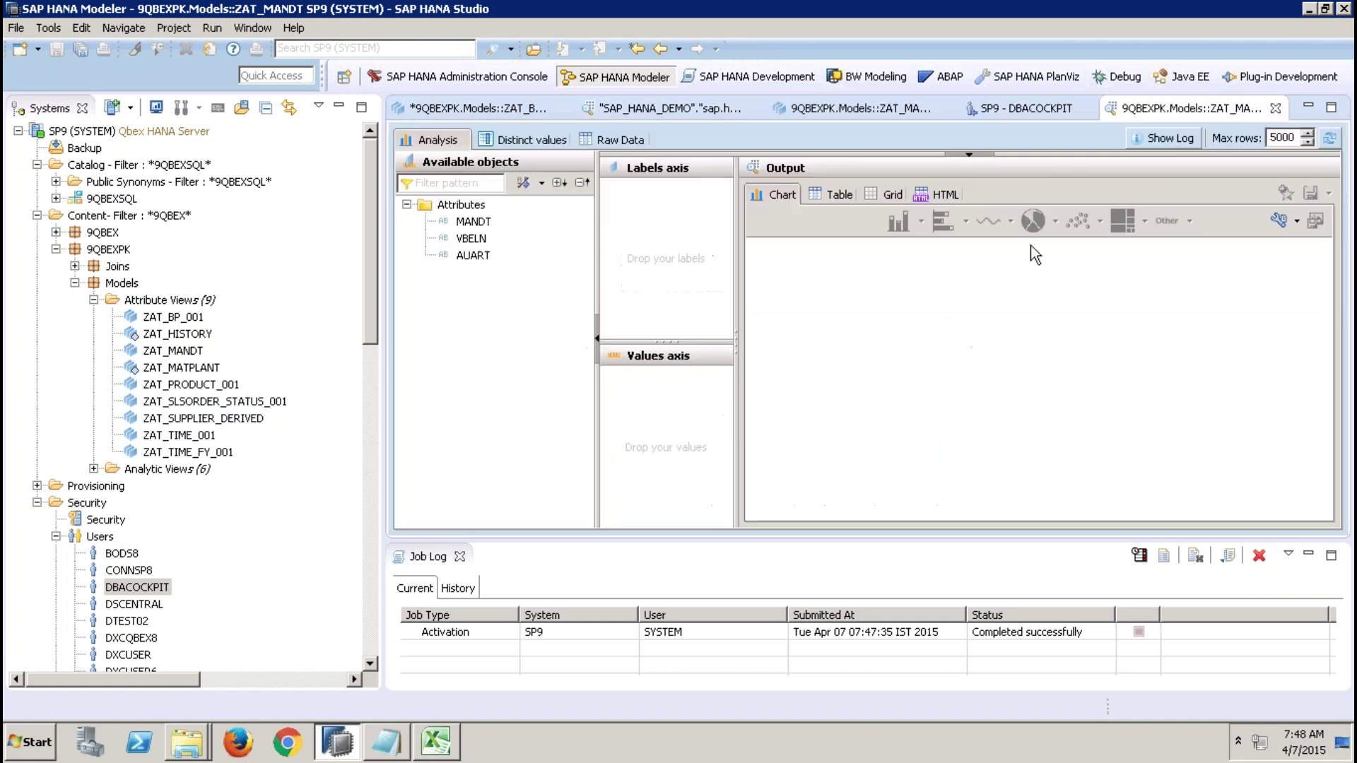
pyautogui.moveTo(484, 222)
pyautogui.mouseDown()
pyautogui.moveTo(537, 230)
pyautogui.moveTo(661, 191)
pyautogui.mouseUp()
pyautogui.moveTo(471, 238); pyautogui.dragTo(675, 456)
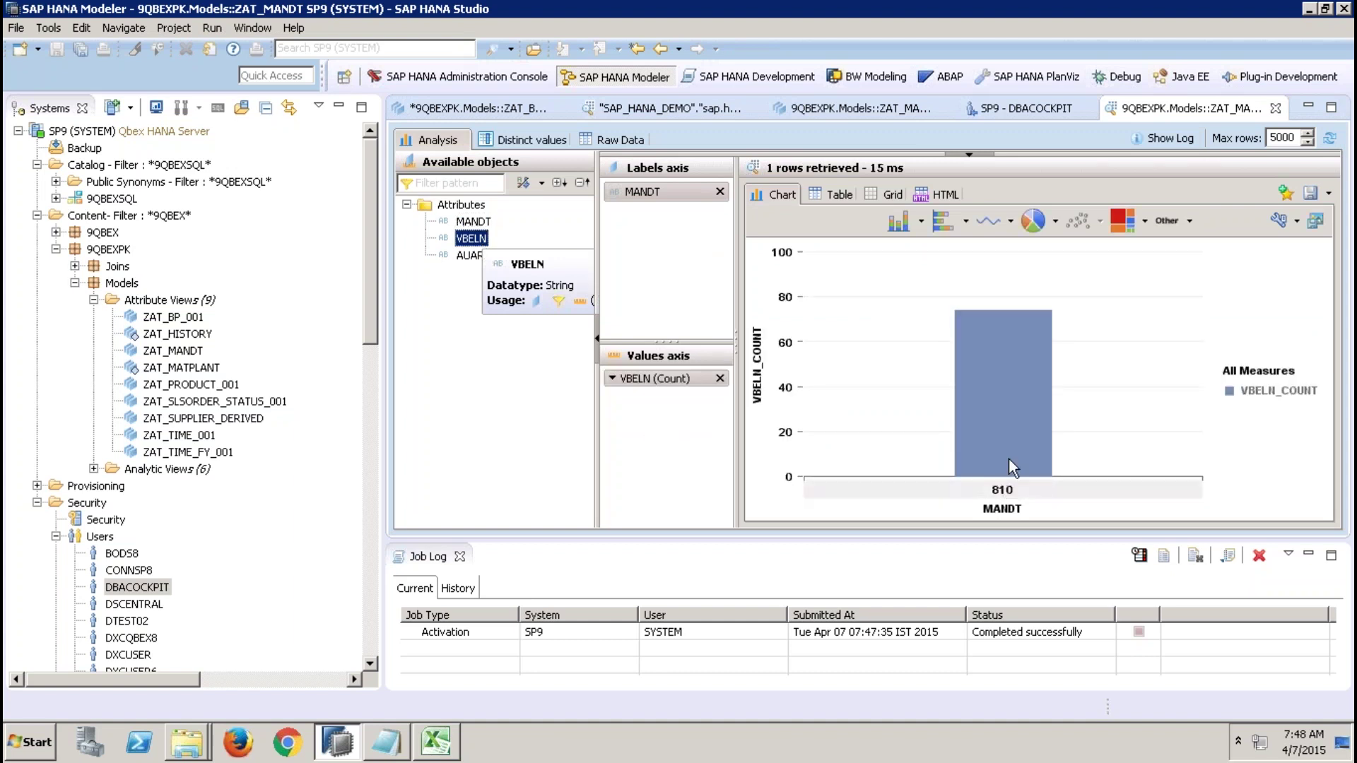
# Recheck the Default Client setting of ZAT_MANDT and close the view's editor.
pyautogui.click(850, 113)
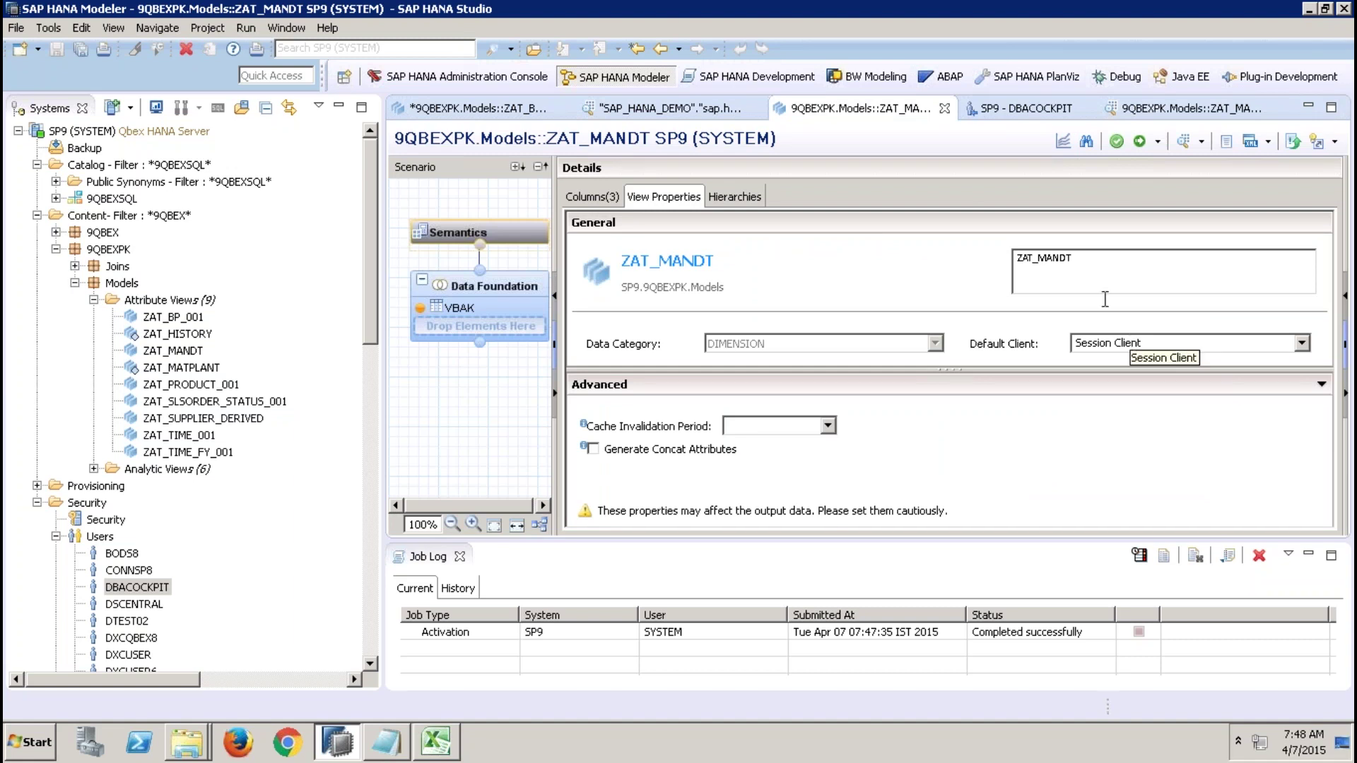
pyautogui.click(944, 108)
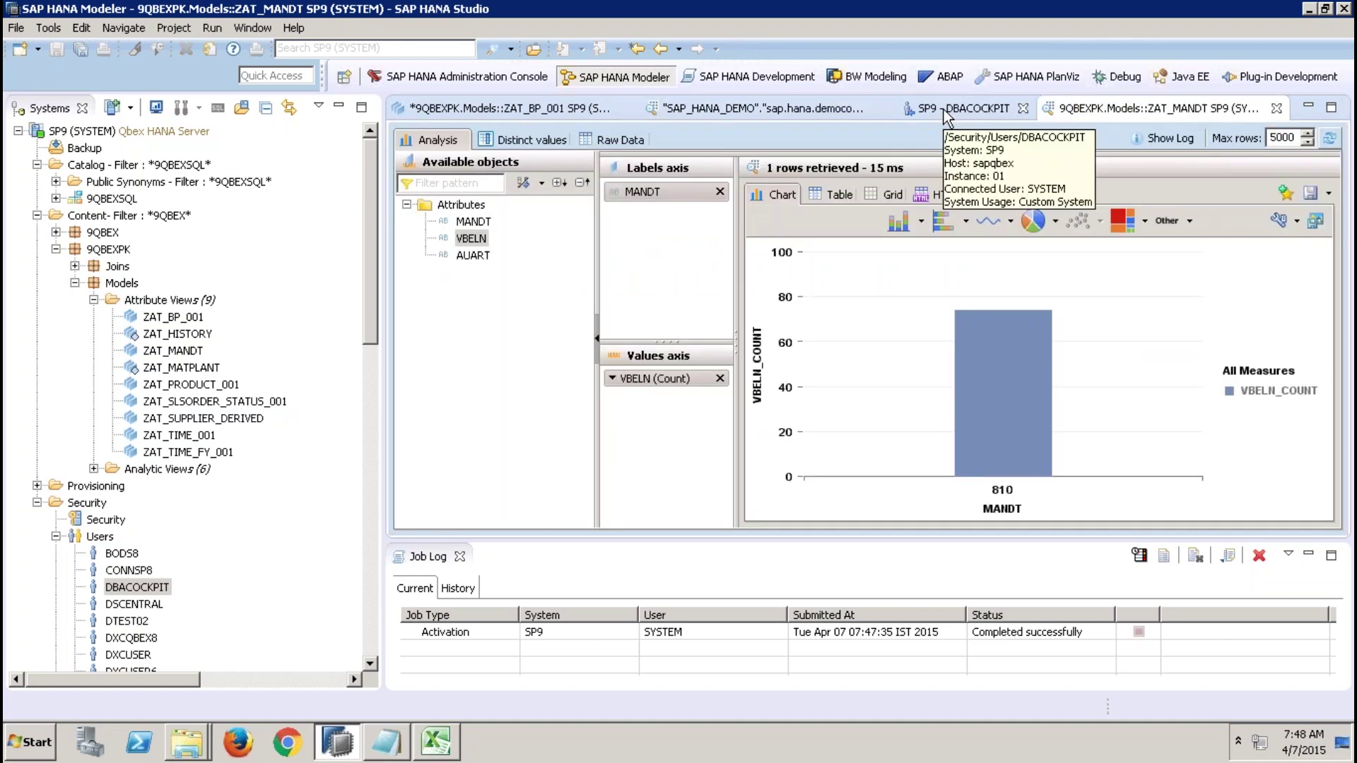
# Close the ZAT_MANDT data preview, the DBACOCKPIT user editor, and the ZAT_BP_001 view without saving its changes.
pyautogui.click(1278, 110)
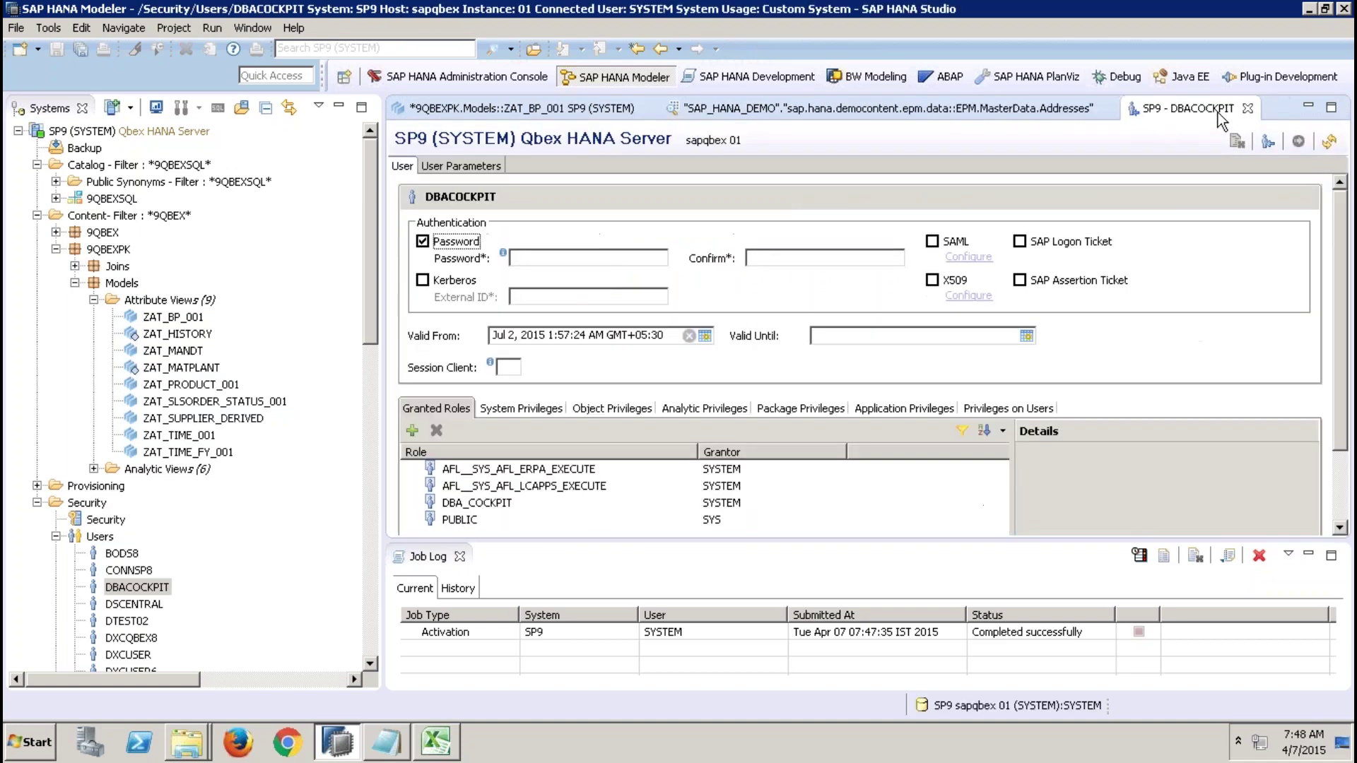
pyautogui.click(1247, 108)
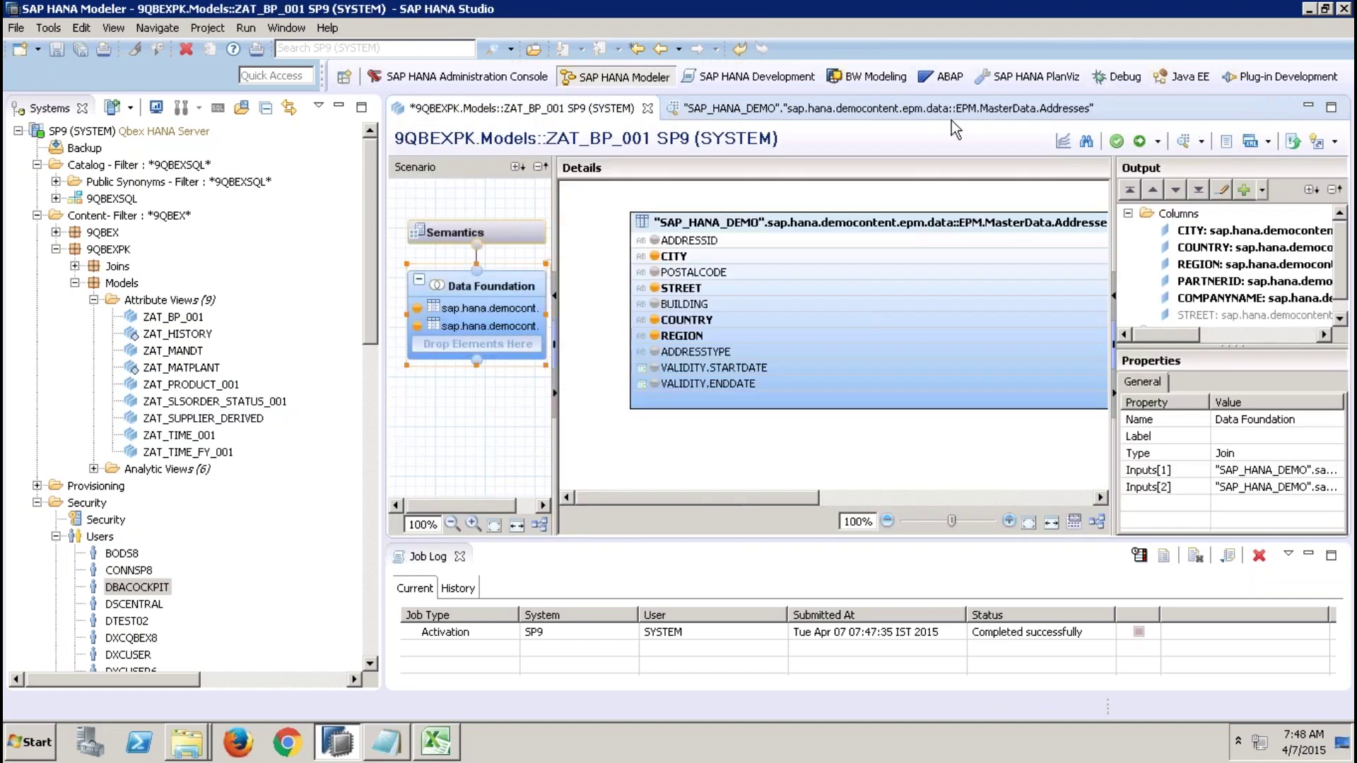
pyautogui.click(647, 110)
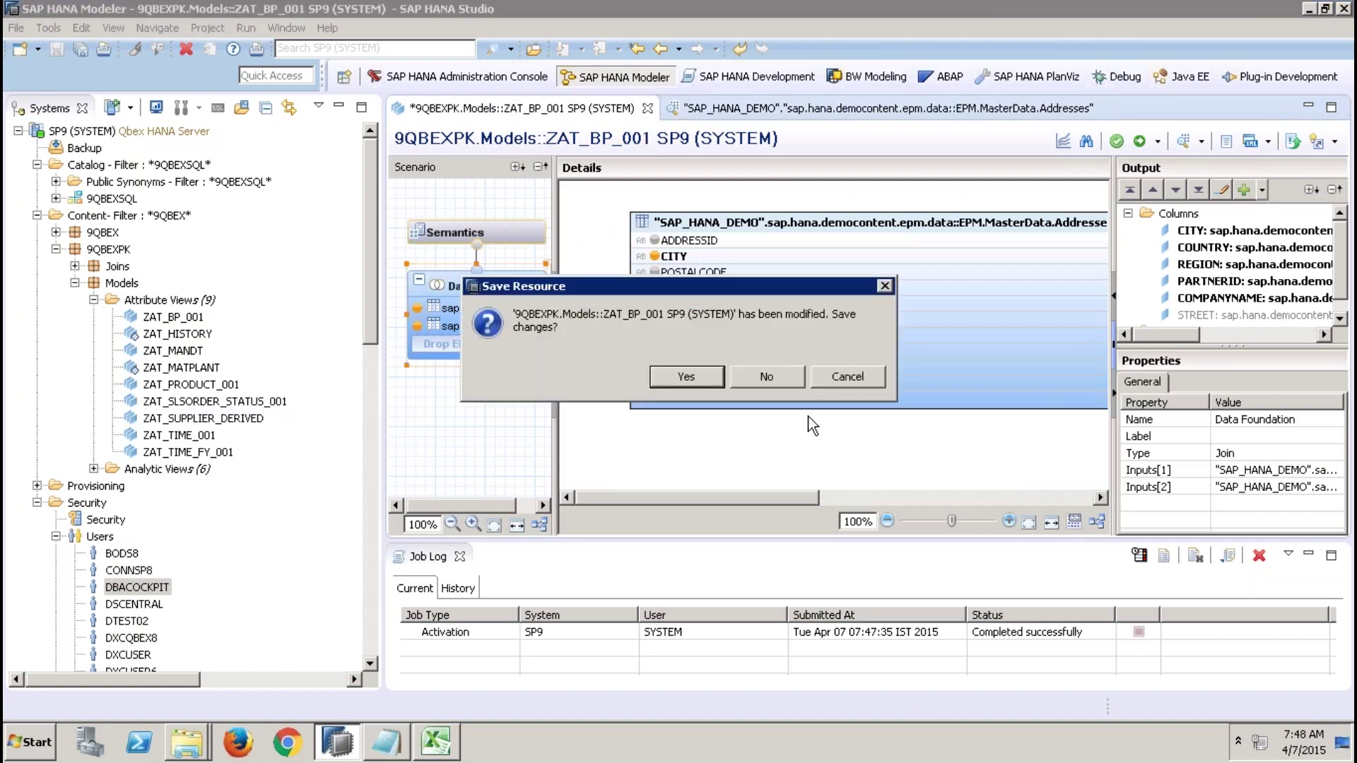
pyautogui.click(767, 377)
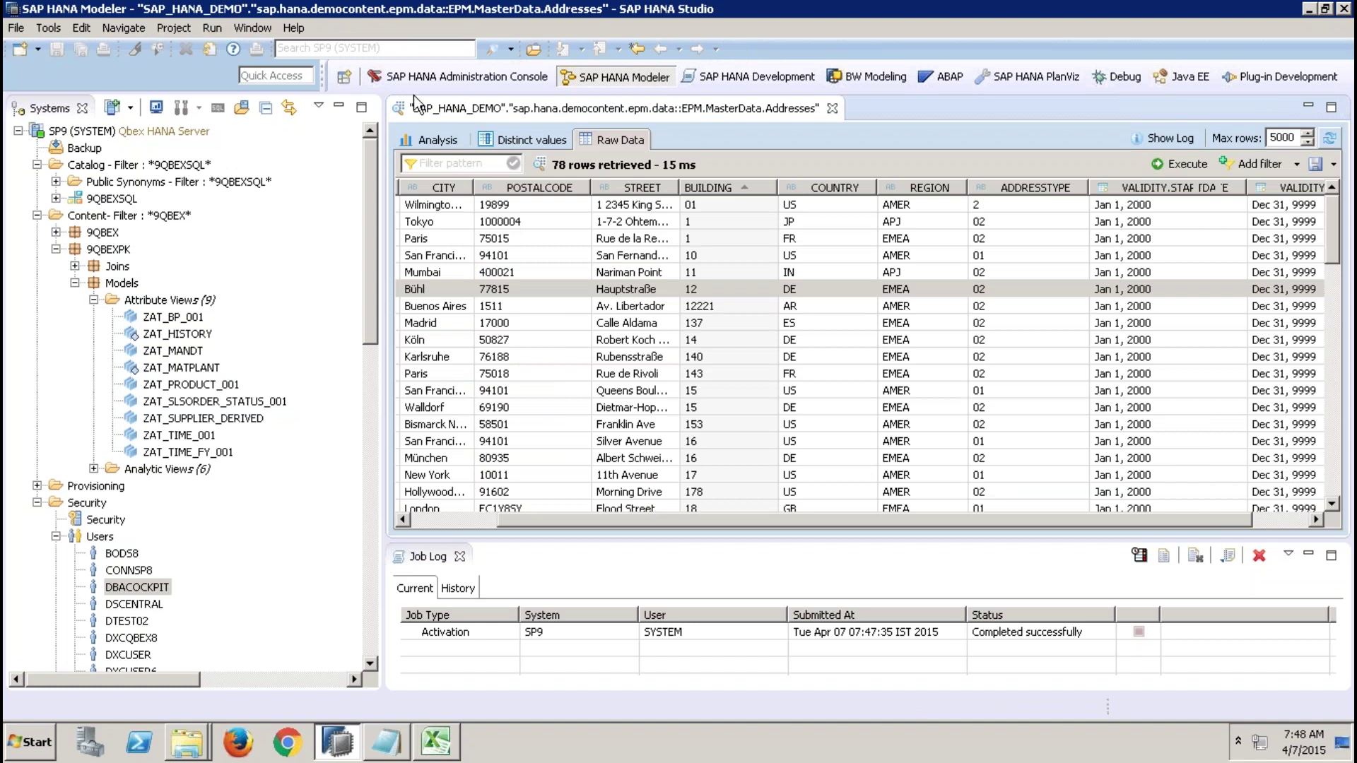
# Open two SQL consoles from the catalog and close them together with the Addresses data preview.
pyautogui.click(196, 168)
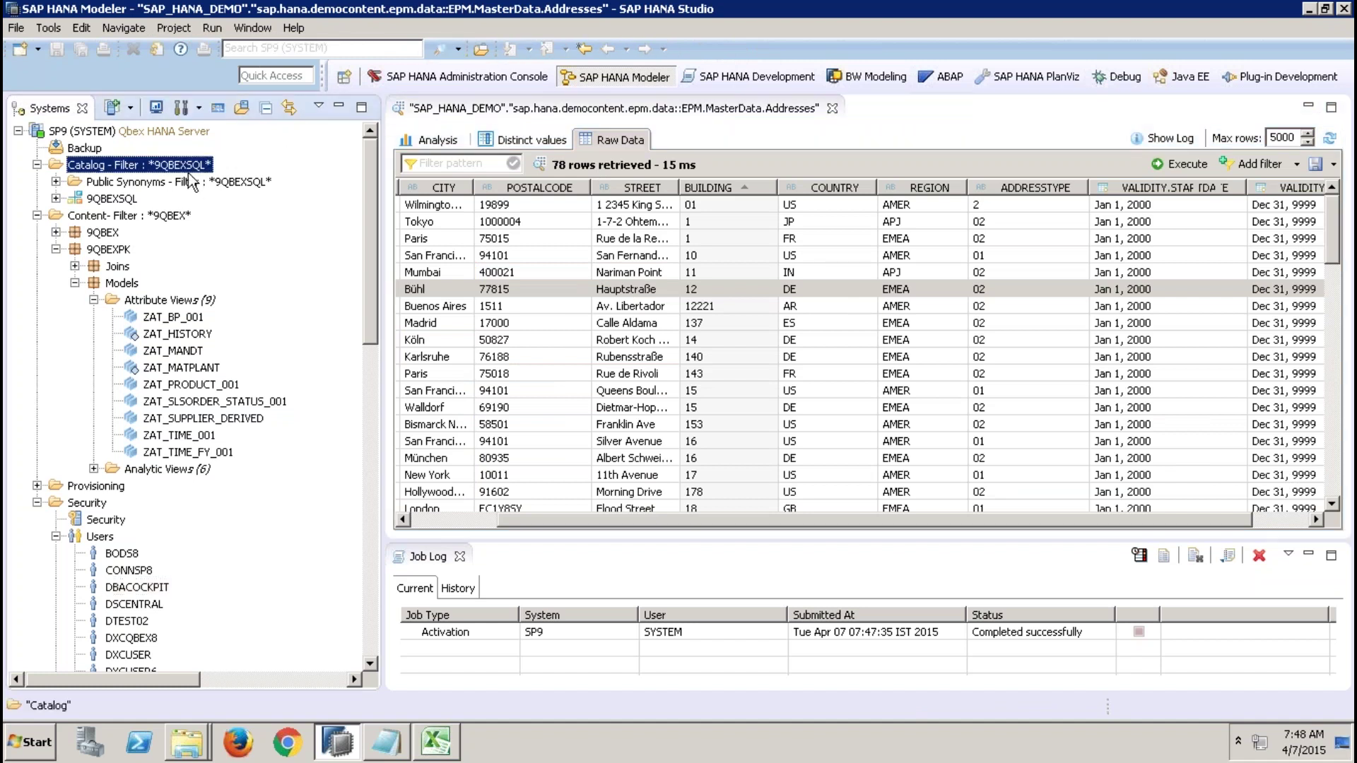
pyautogui.click(216, 108)
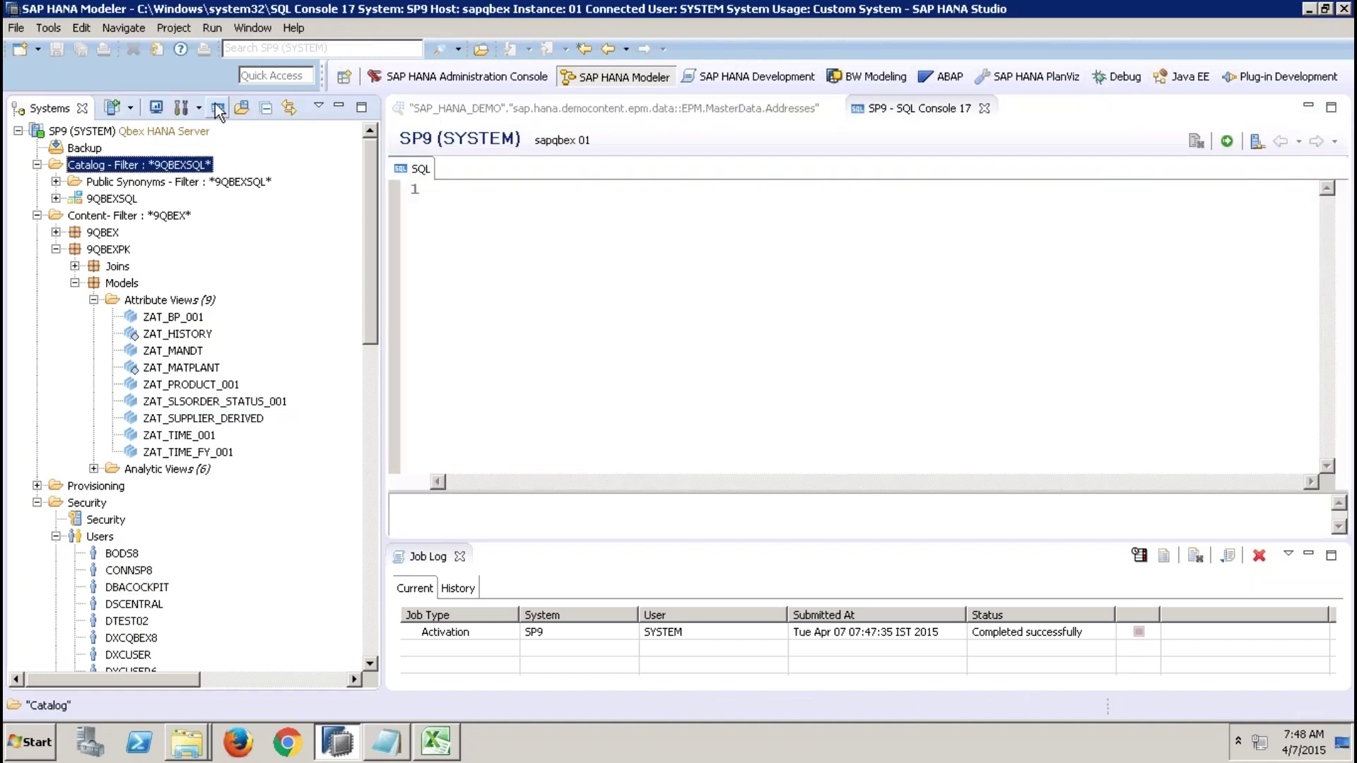
pyautogui.click(217, 108)
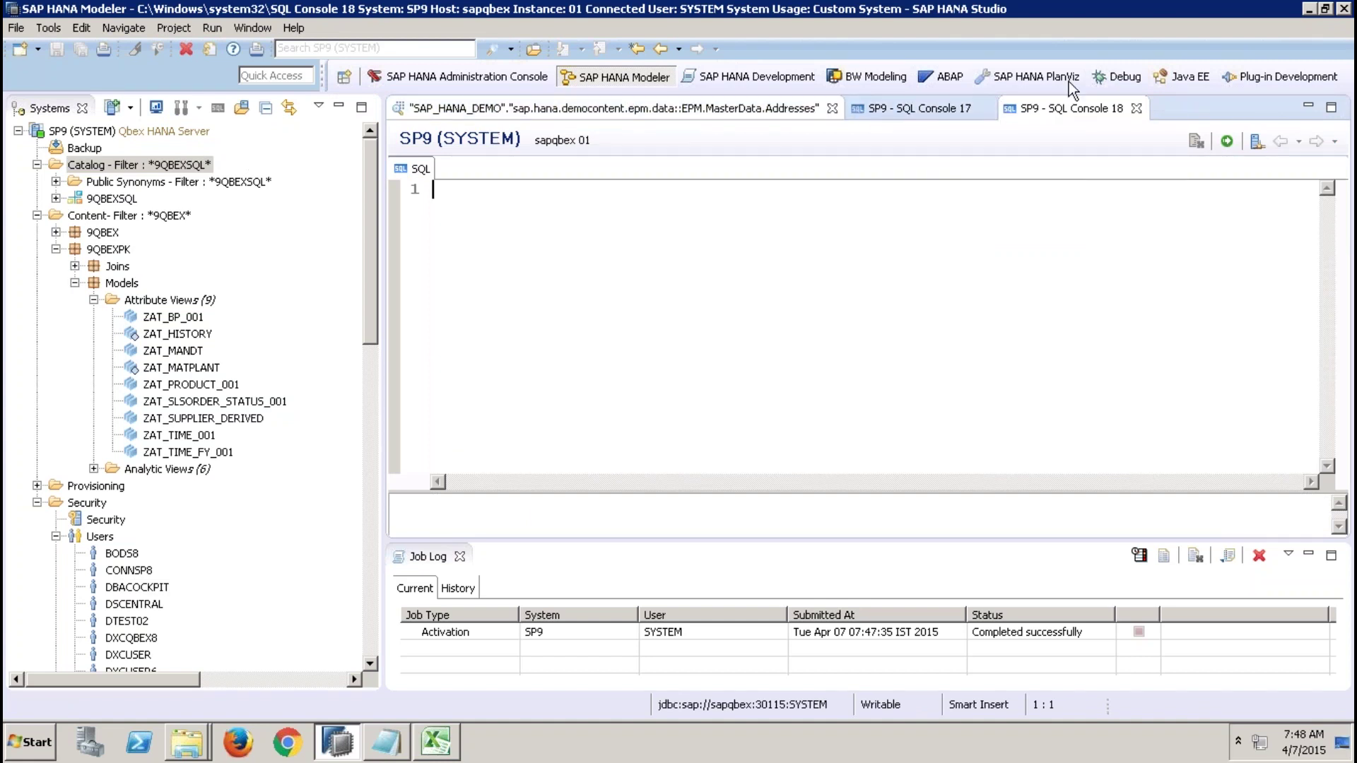
pyautogui.click(831, 108)
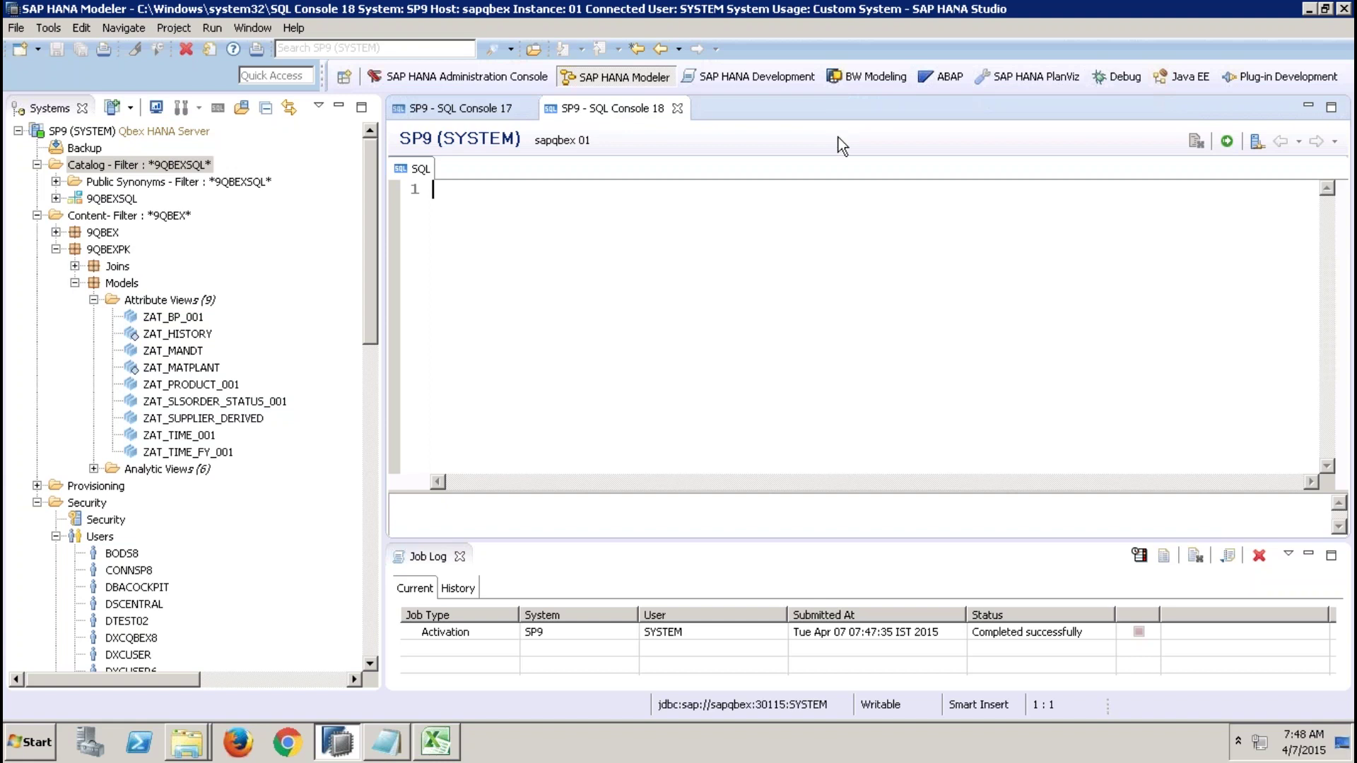
pyautogui.click(678, 109)
pyautogui.click(525, 109)
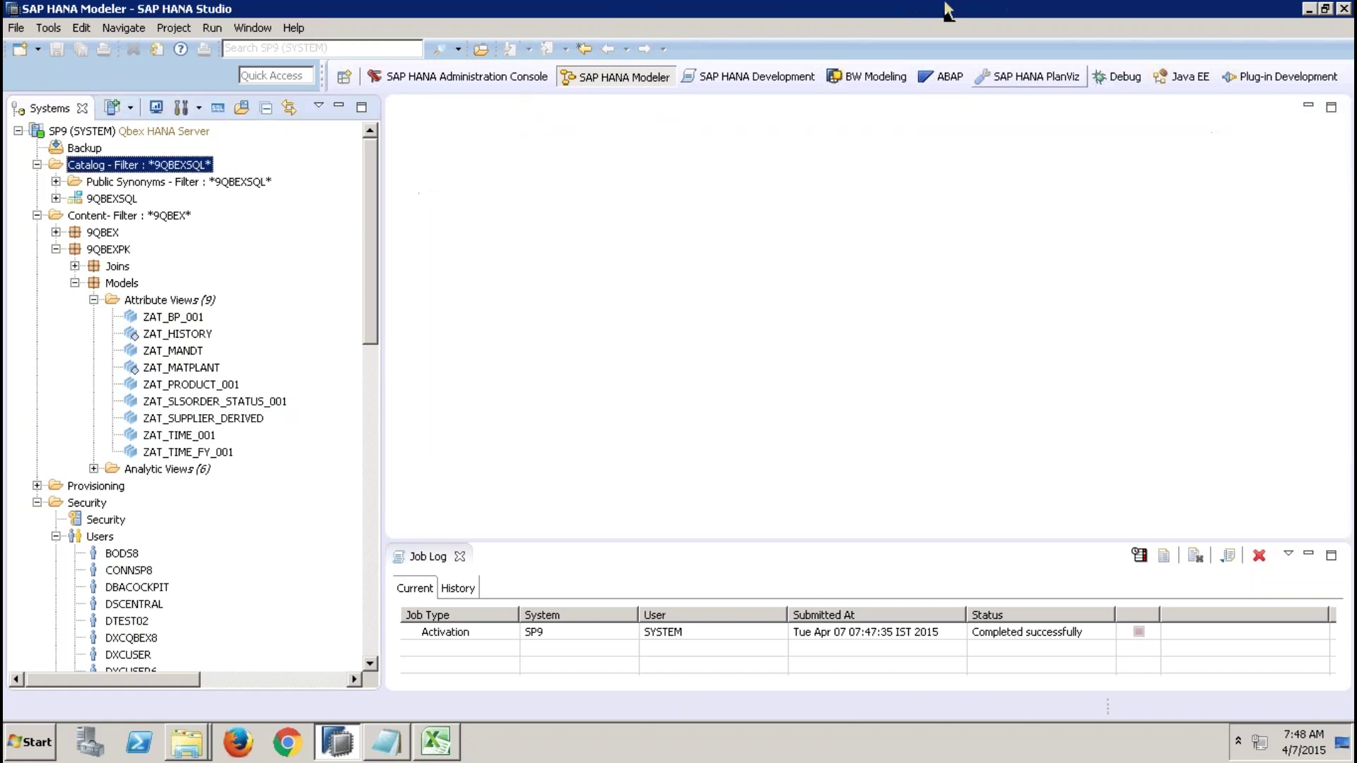
# Switch to the SAP HANA Introduction presentation in PowerPoint and start the slide show at the View Properties slide.
pyautogui.click(914, 17)
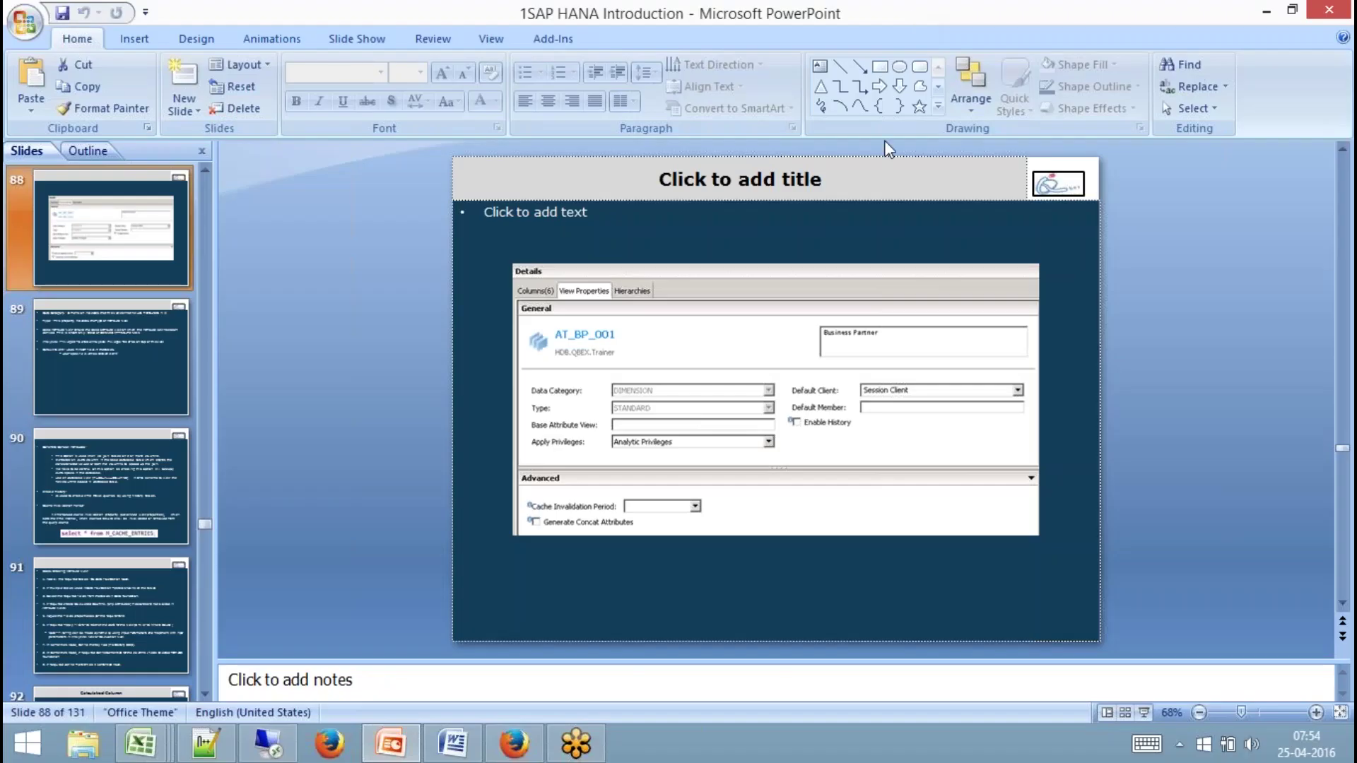
pyautogui.click(1143, 712)
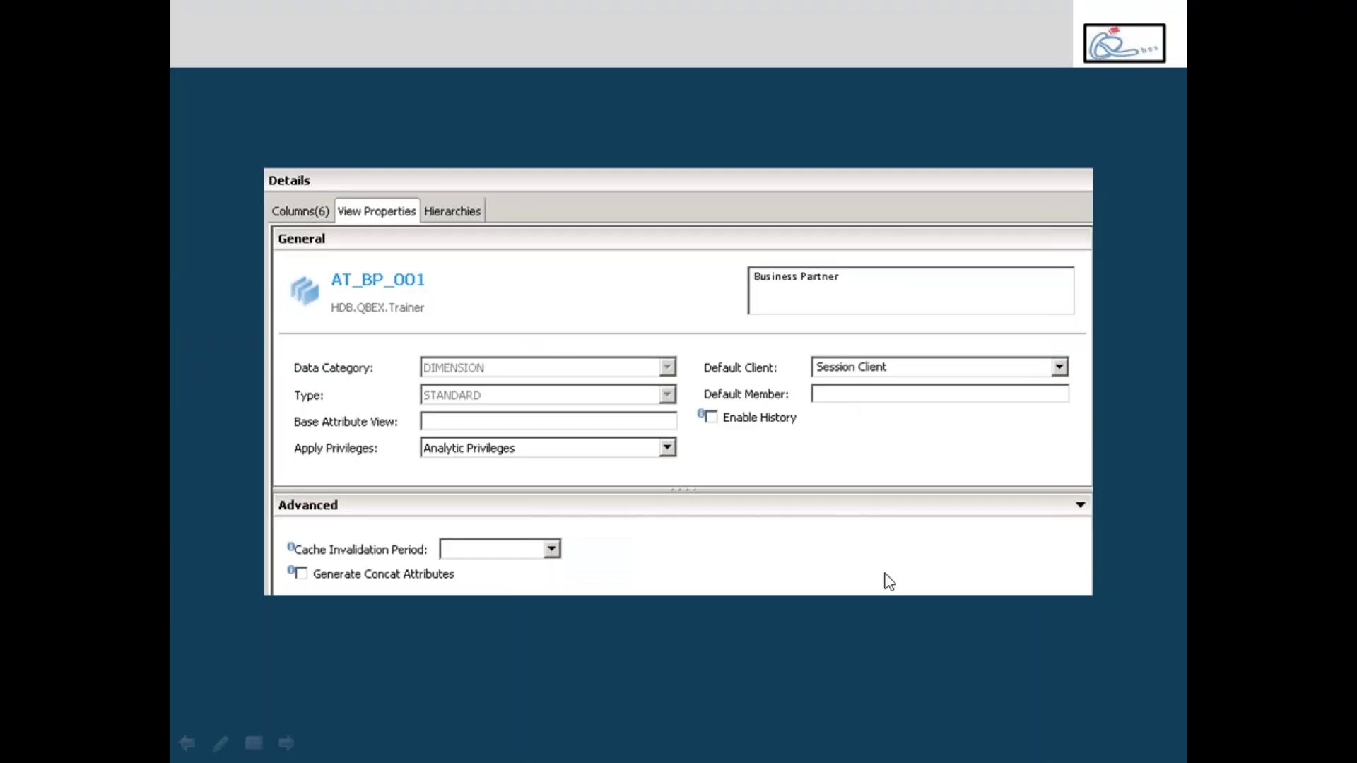
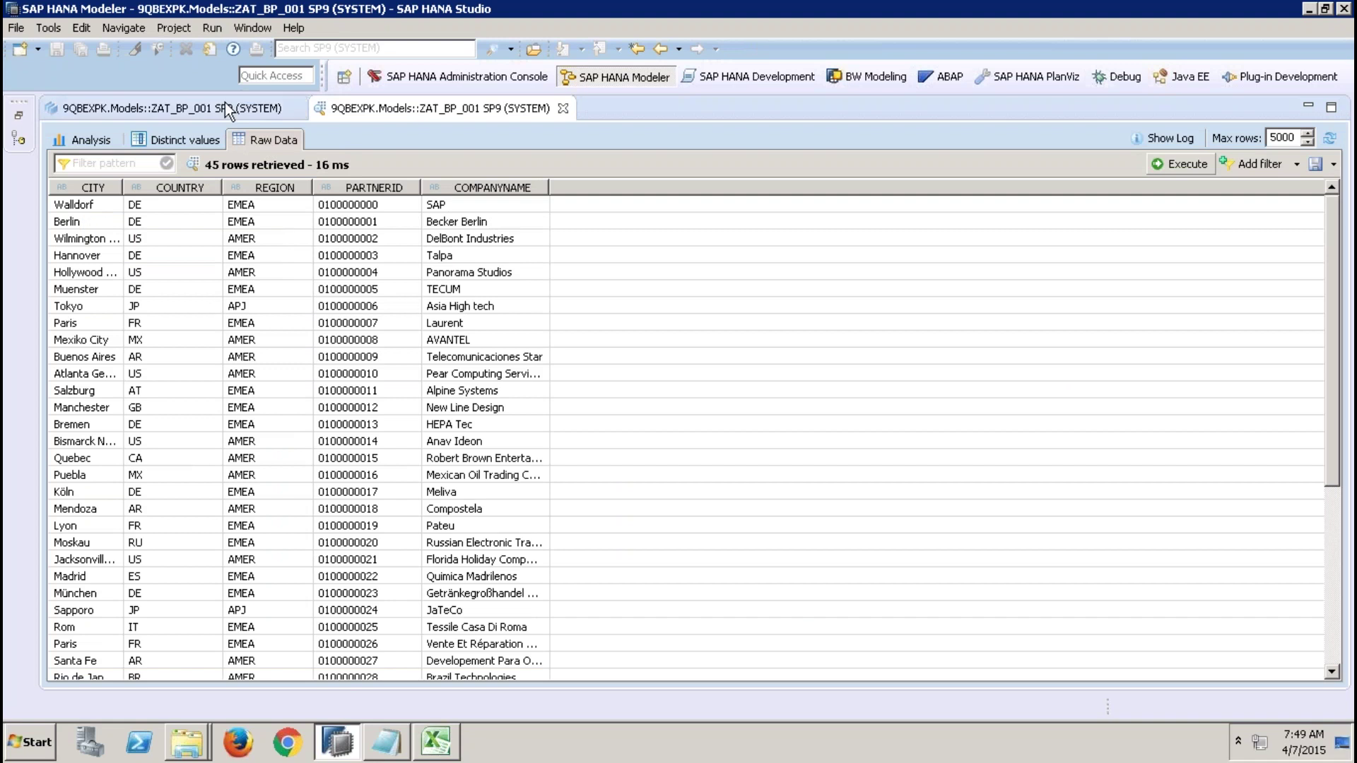
pyautogui.rightClick(1137, 317)
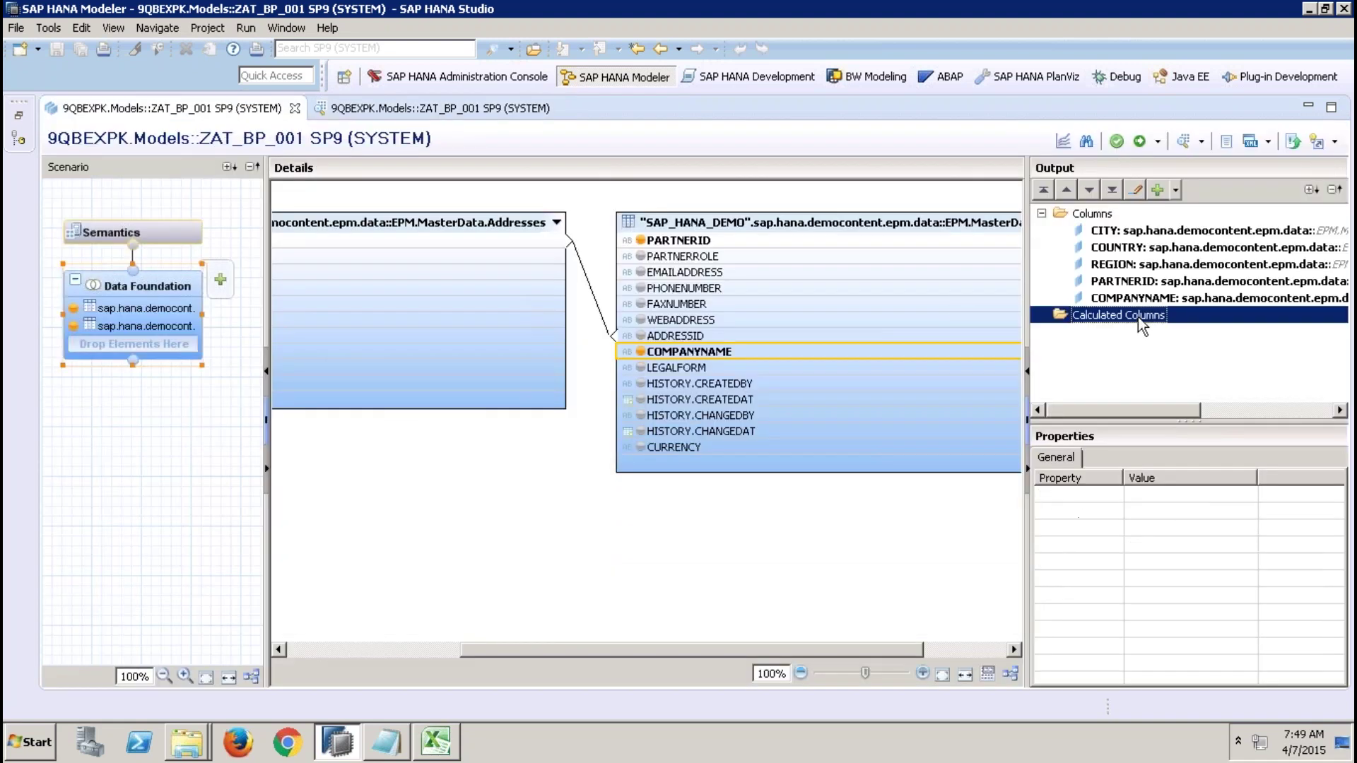
pyautogui.click(1153, 321)
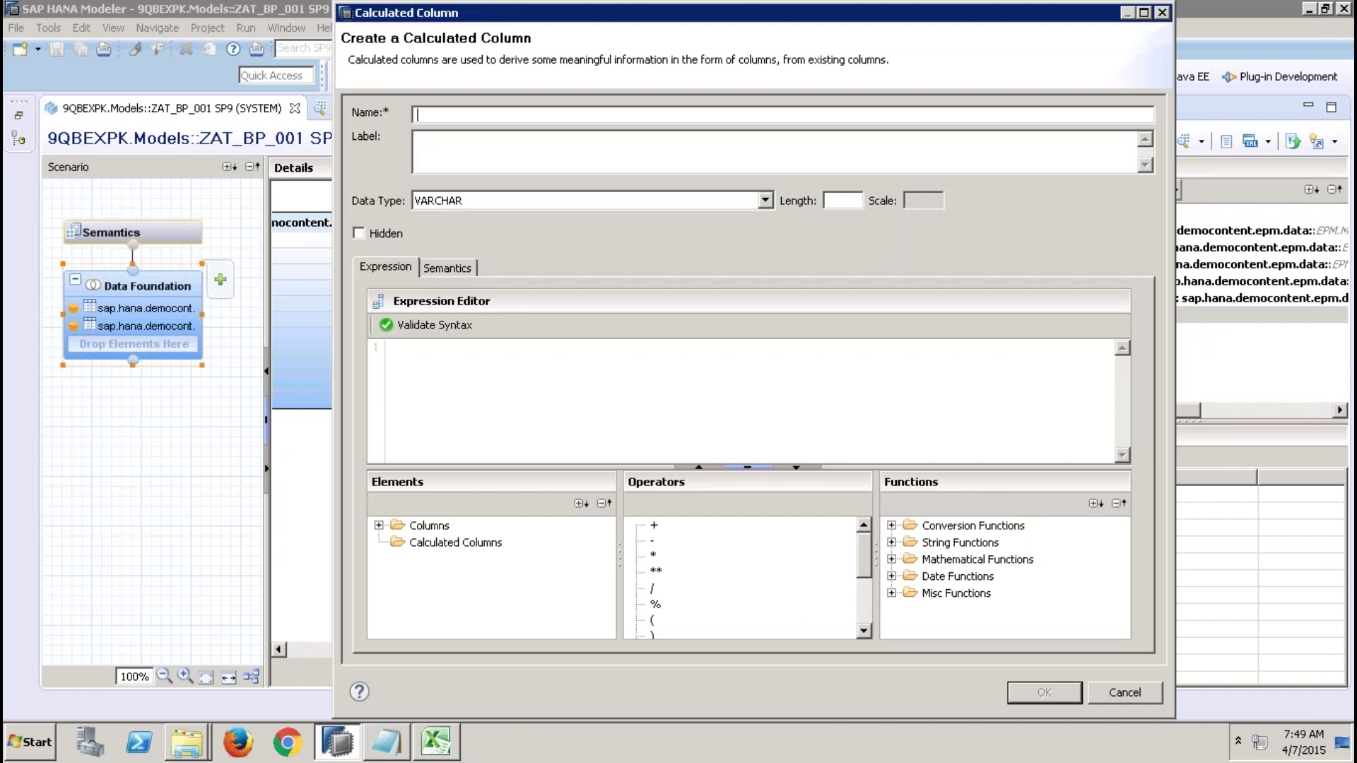
pyautogui.click(1139, 698)
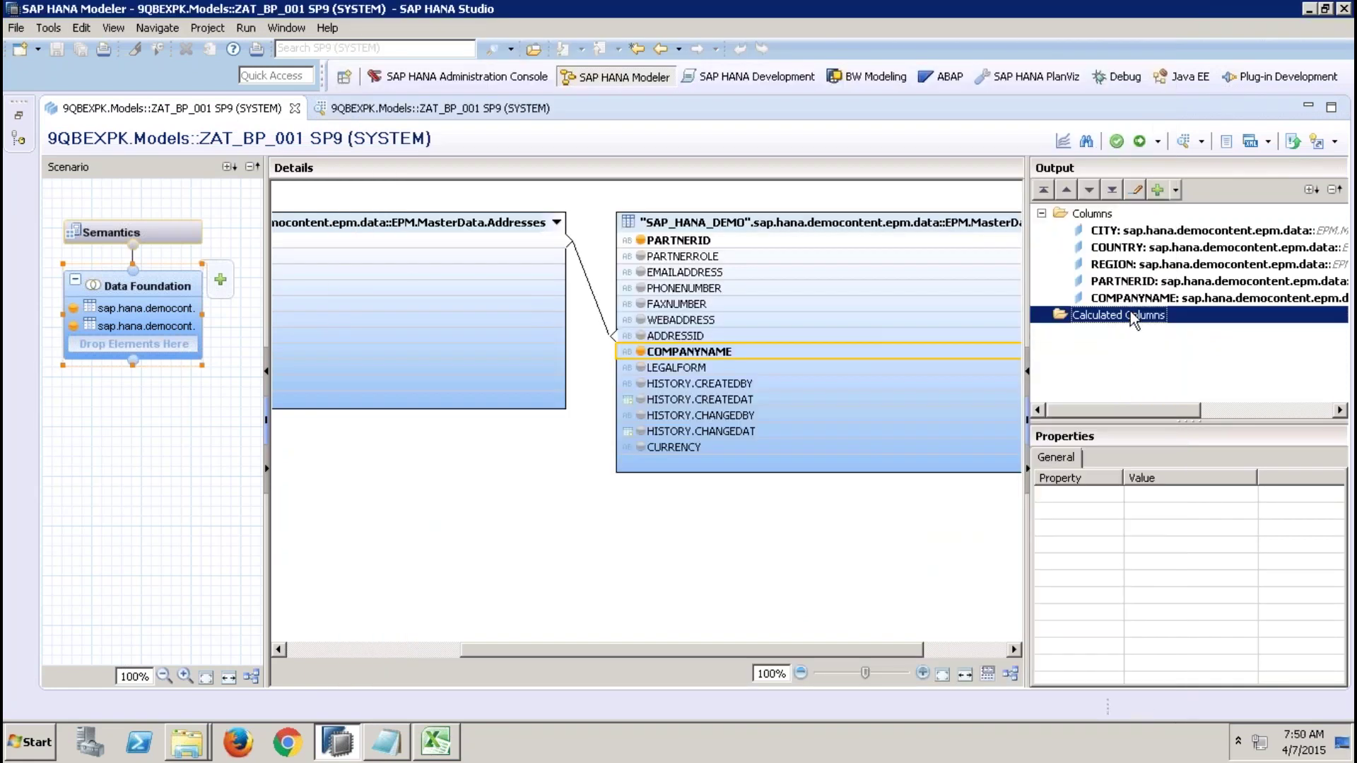
# Start a new calculated column in the ZAT_BP_001 output, named CUSTOMERNAME with data type VARCHAR and length 40.
pyautogui.rightClick(1129, 311)
pyautogui.click(1186, 318)
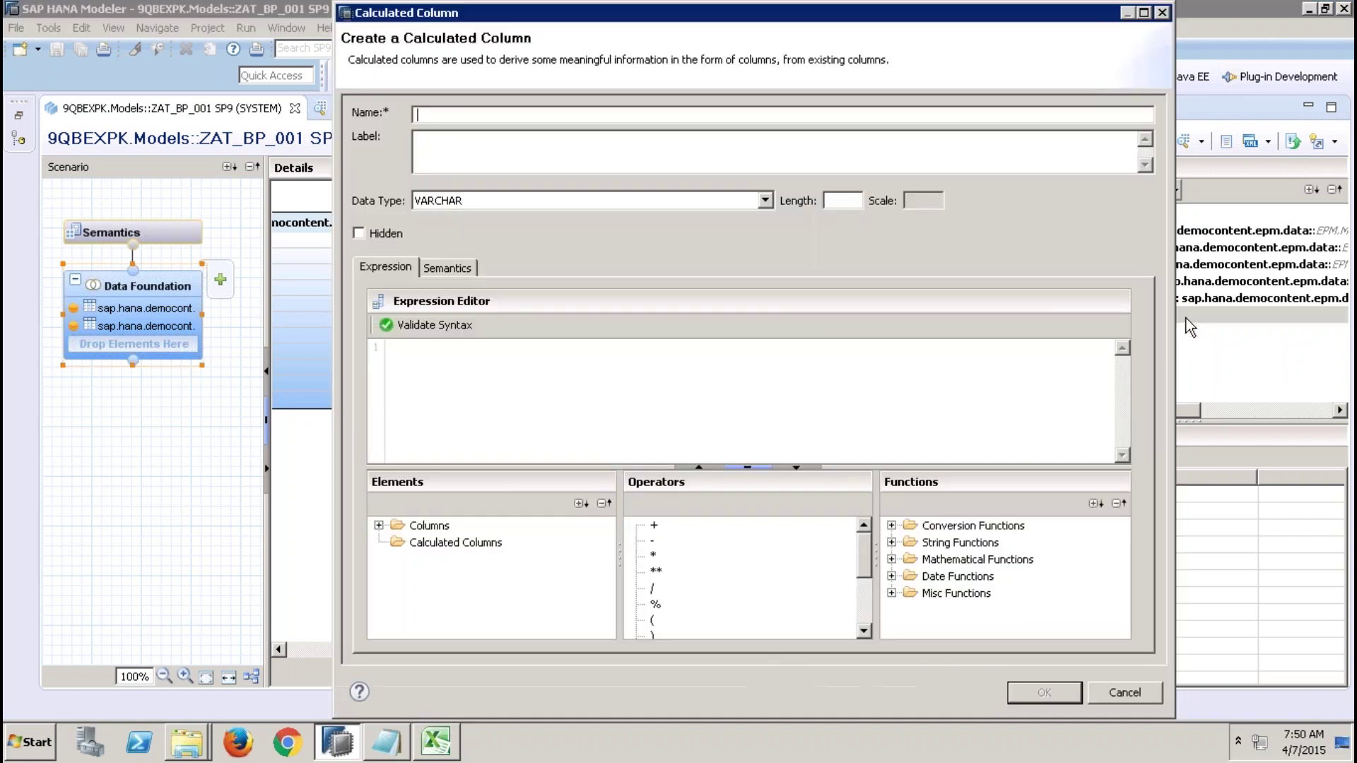
pyautogui.write('CUSTOMERNAME')
pyautogui.click(834, 200)
pyautogui.write('40')
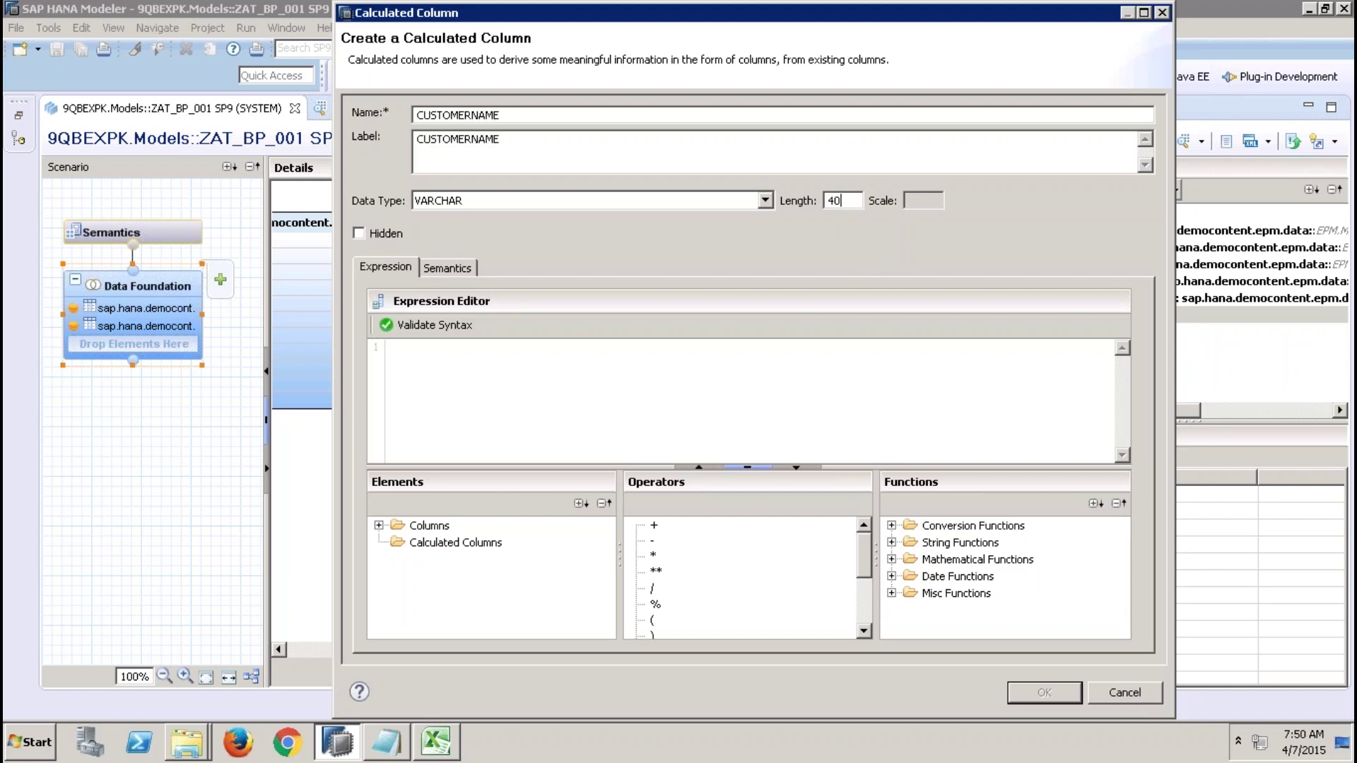
# Define the CUSTOMERNAME expression as 'CMP' + ' : ' + "COMPANYNAME", validate its syntax, and save the calculated column.
pyautogui.write("'CMP' +")
pyautogui.click(379, 525)
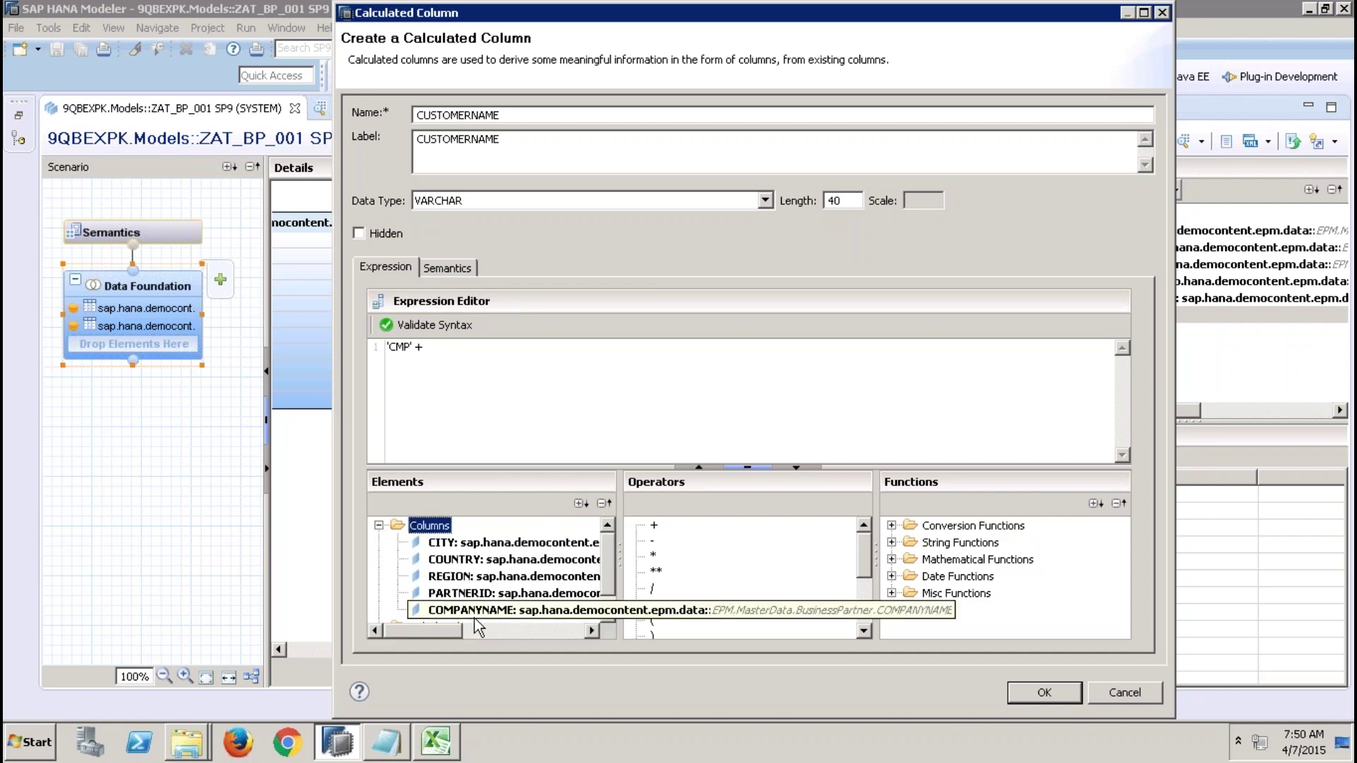
pyautogui.doubleClick(568, 609)
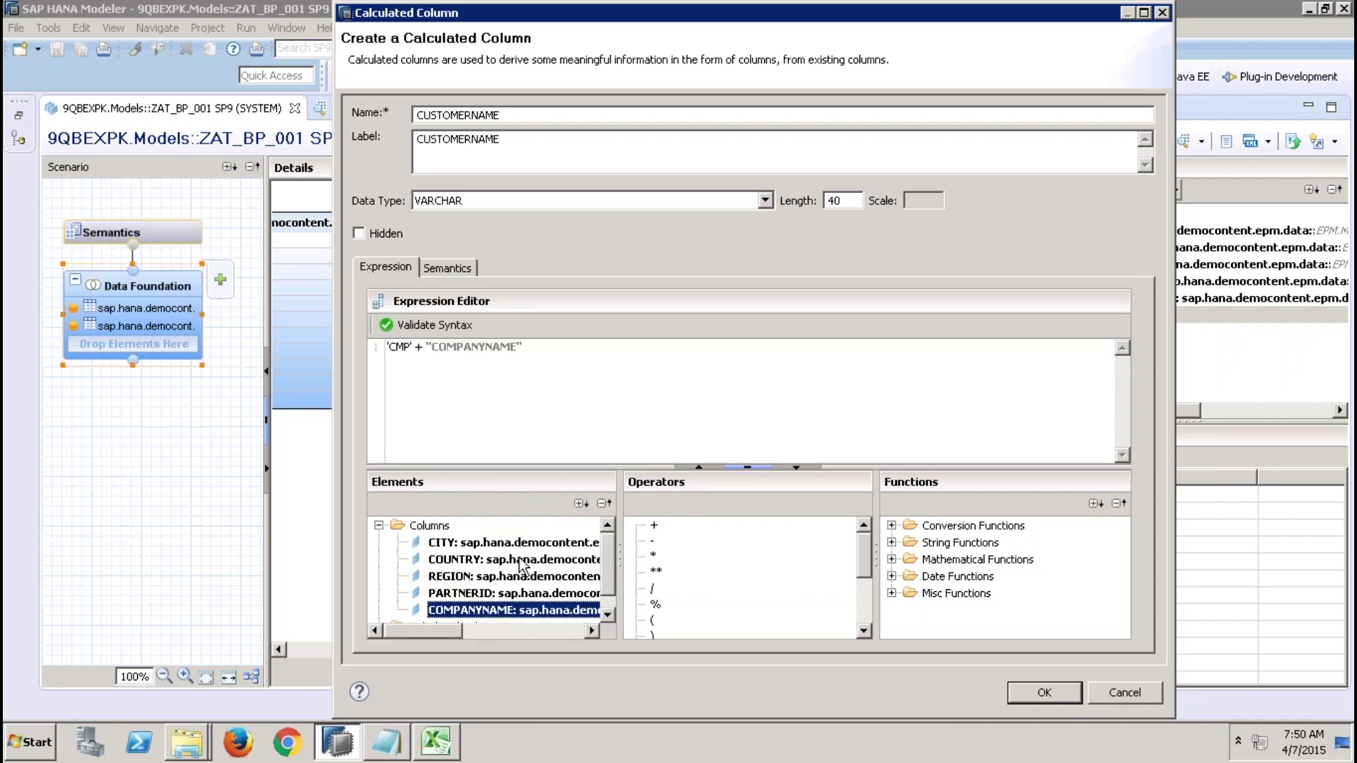
pyautogui.click(421, 348)
pyautogui.write("' : '")
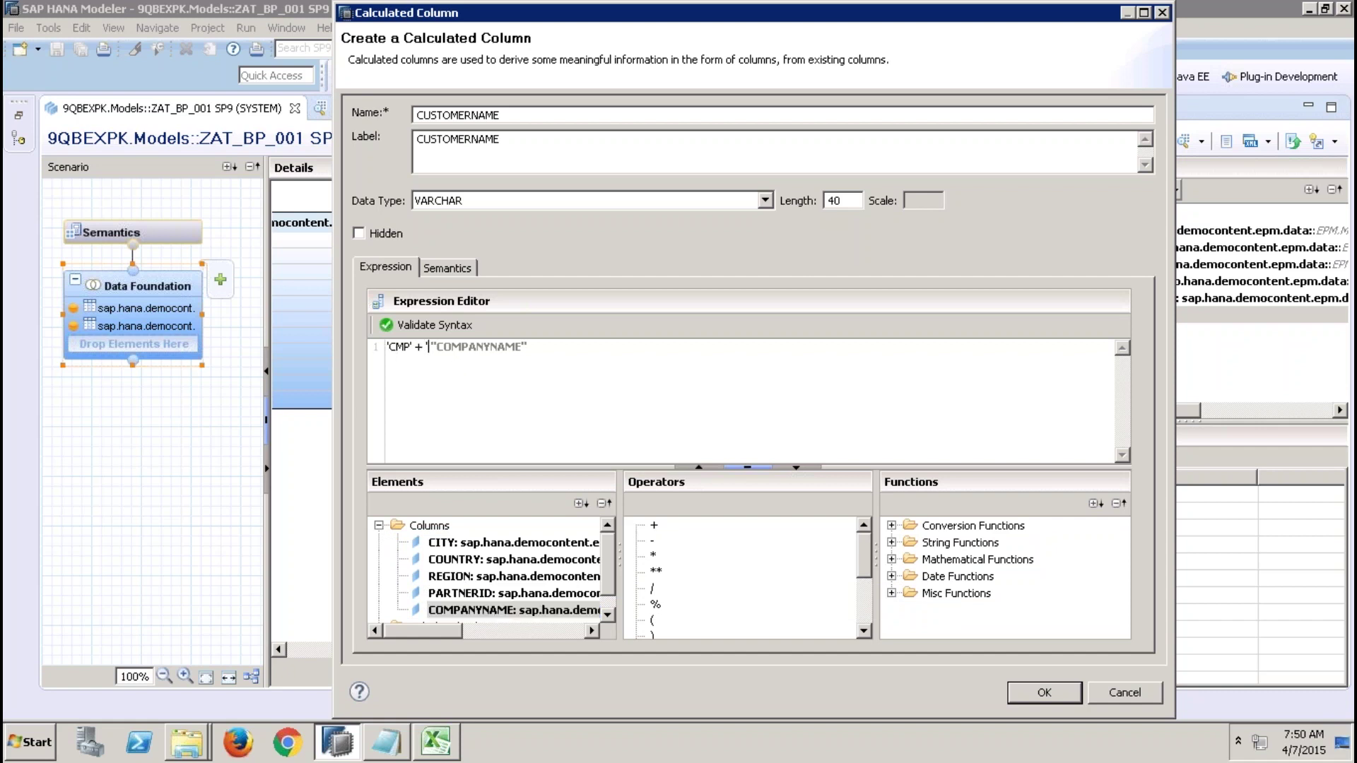
pyautogui.write(' +')
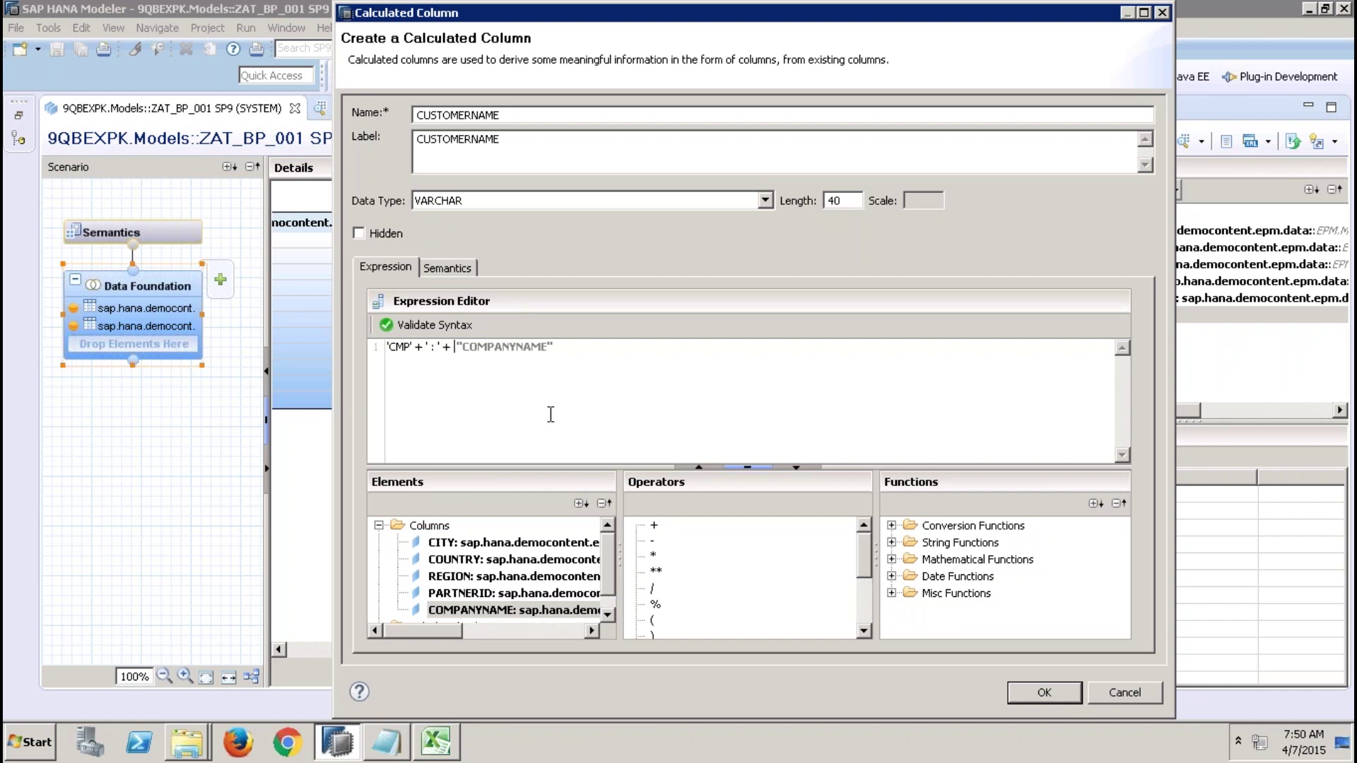
pyautogui.click(446, 327)
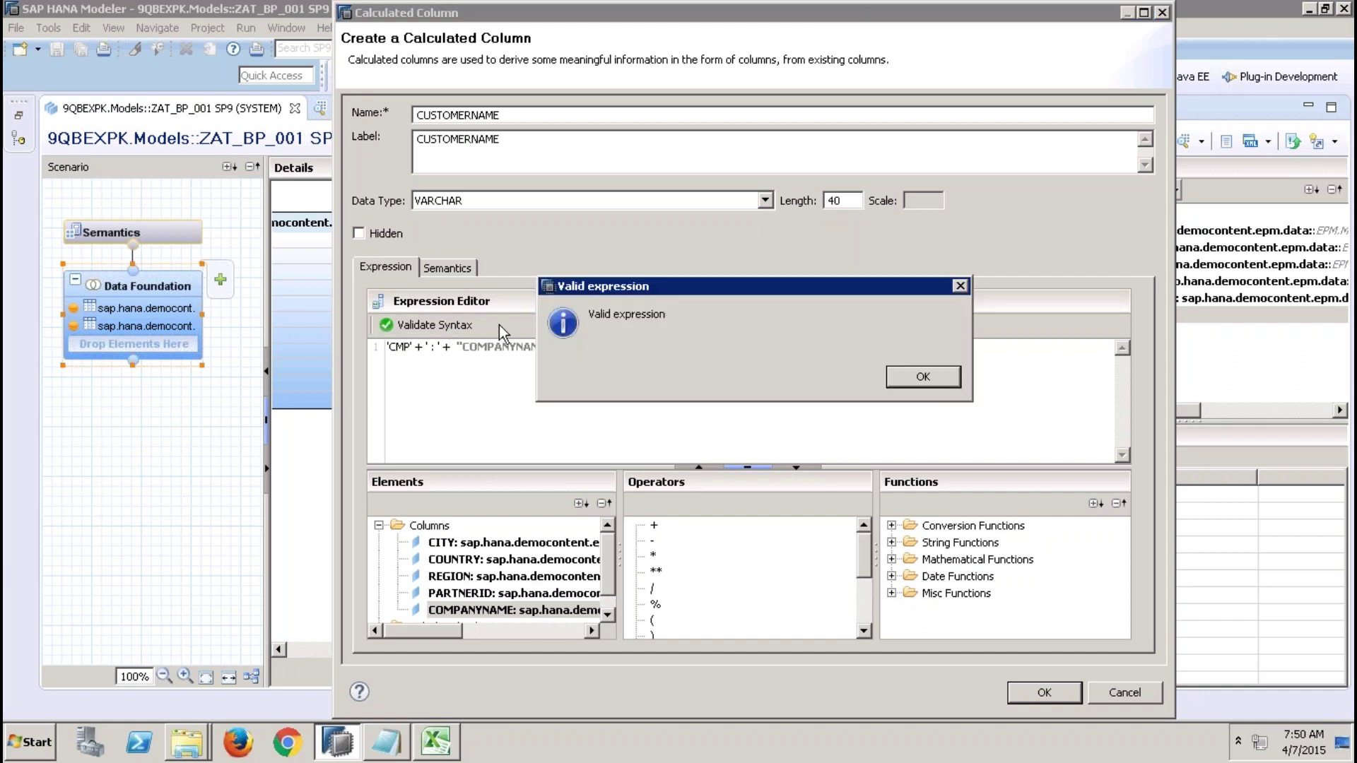
pyautogui.click(919, 374)
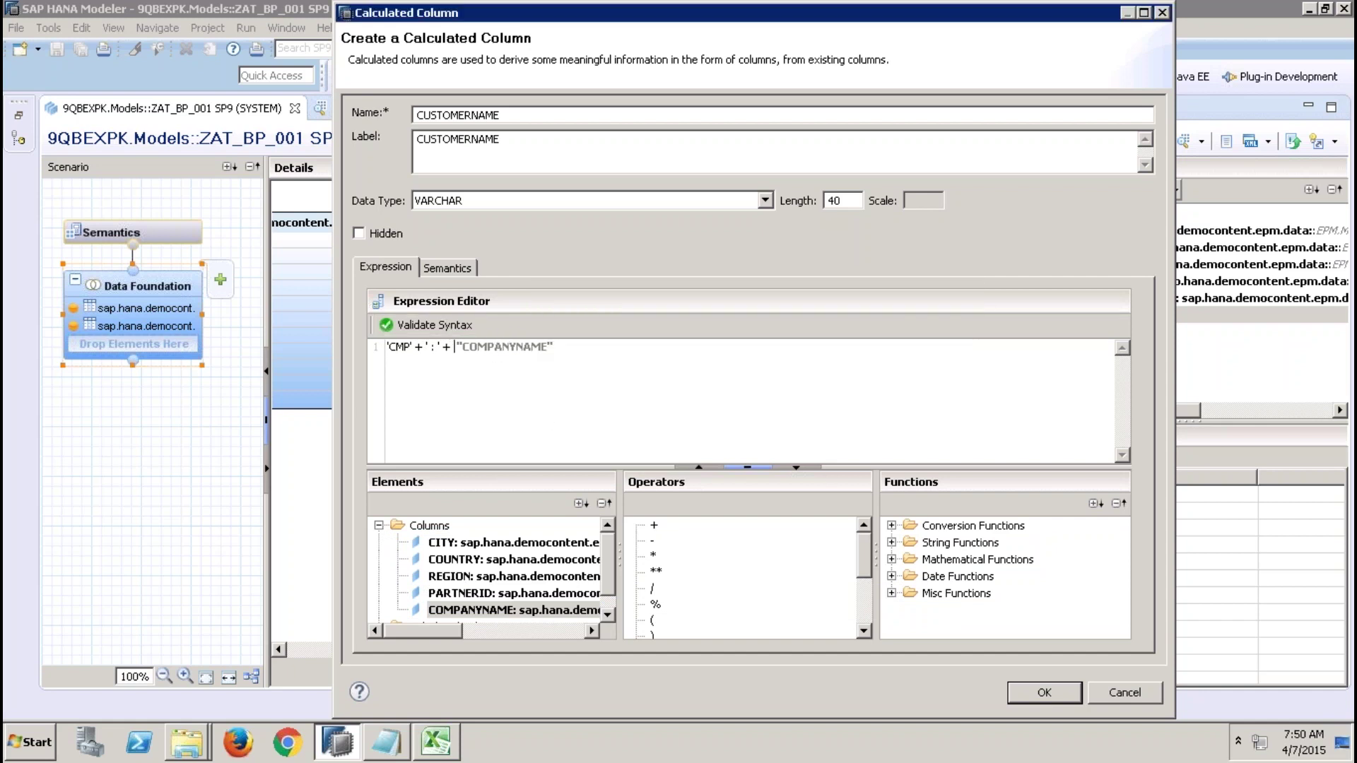
pyautogui.click(1045, 692)
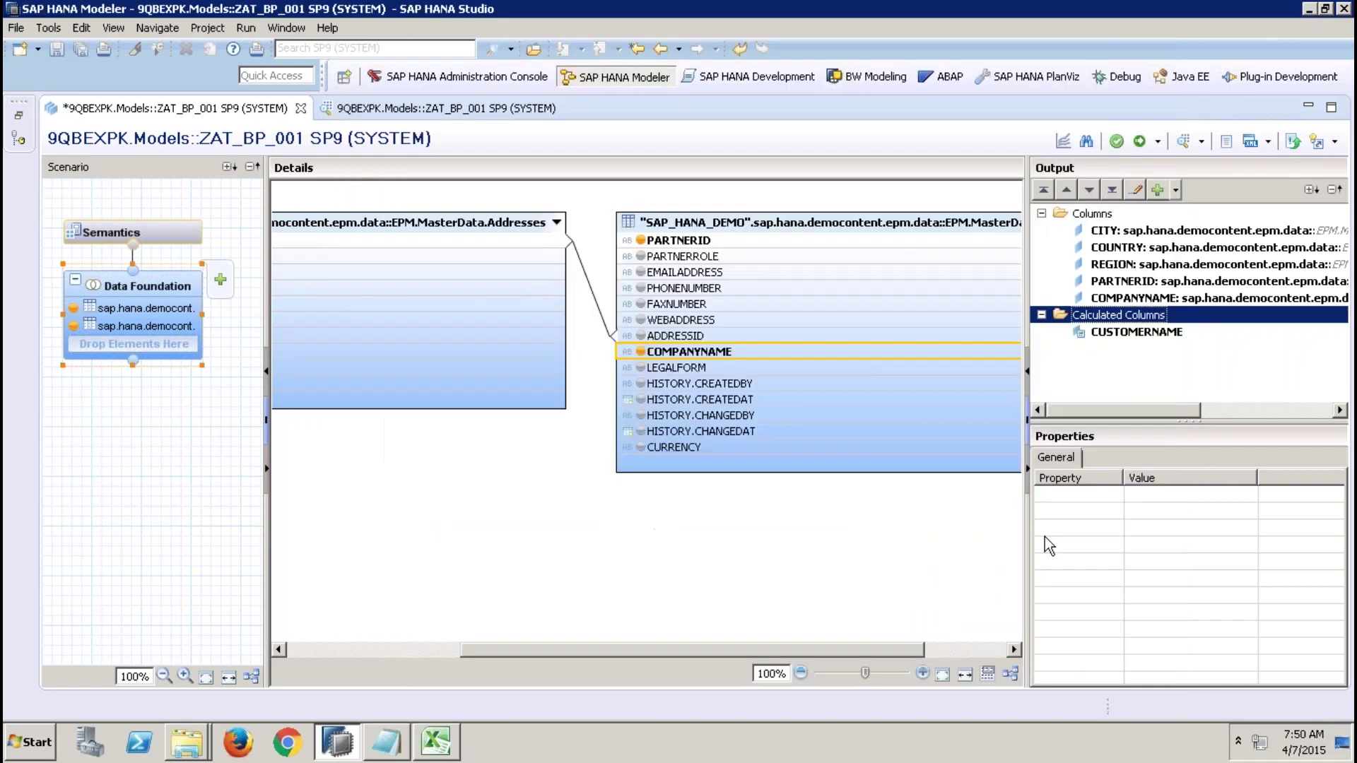
# Activate ZAT_BP_001 and check the CUSTOMERNAME values in the raw data preview, closing the preview and job log.
pyautogui.click(1139, 142)
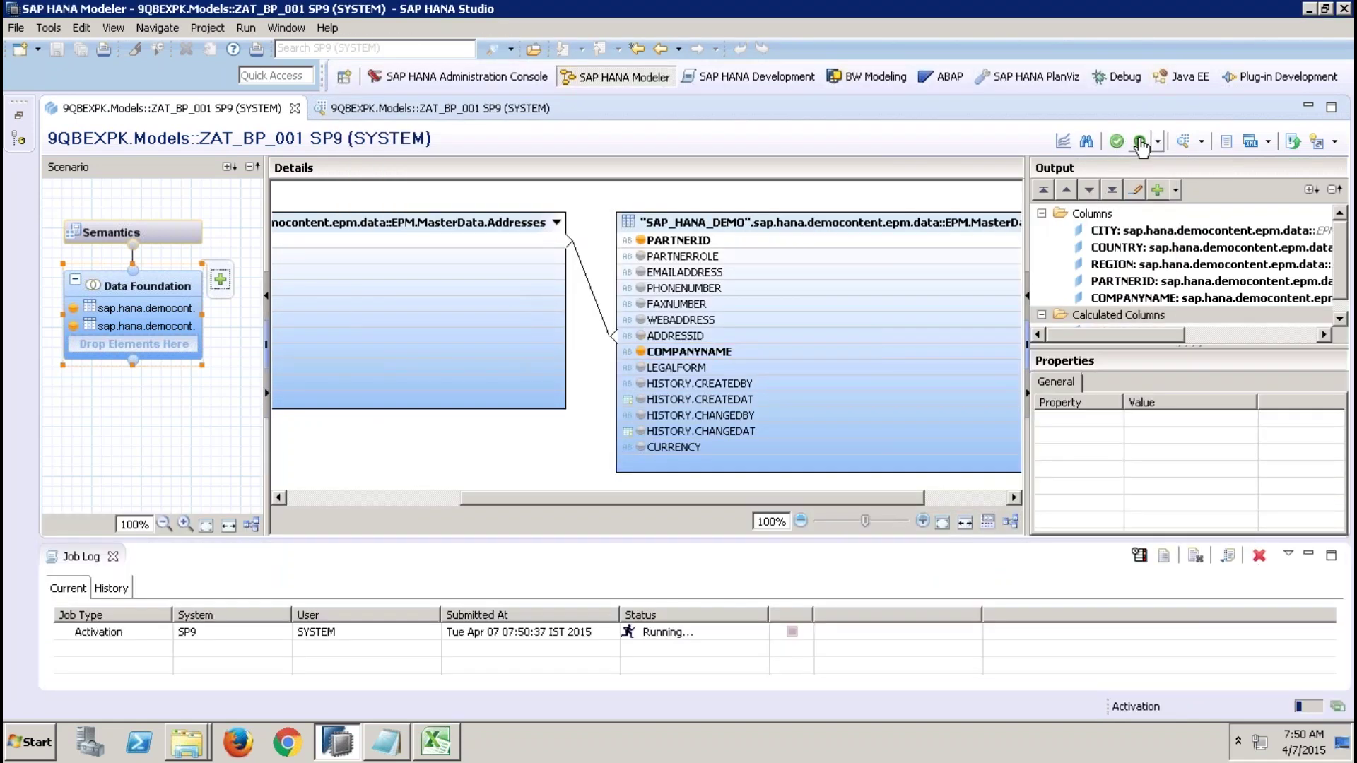
pyautogui.click(1187, 144)
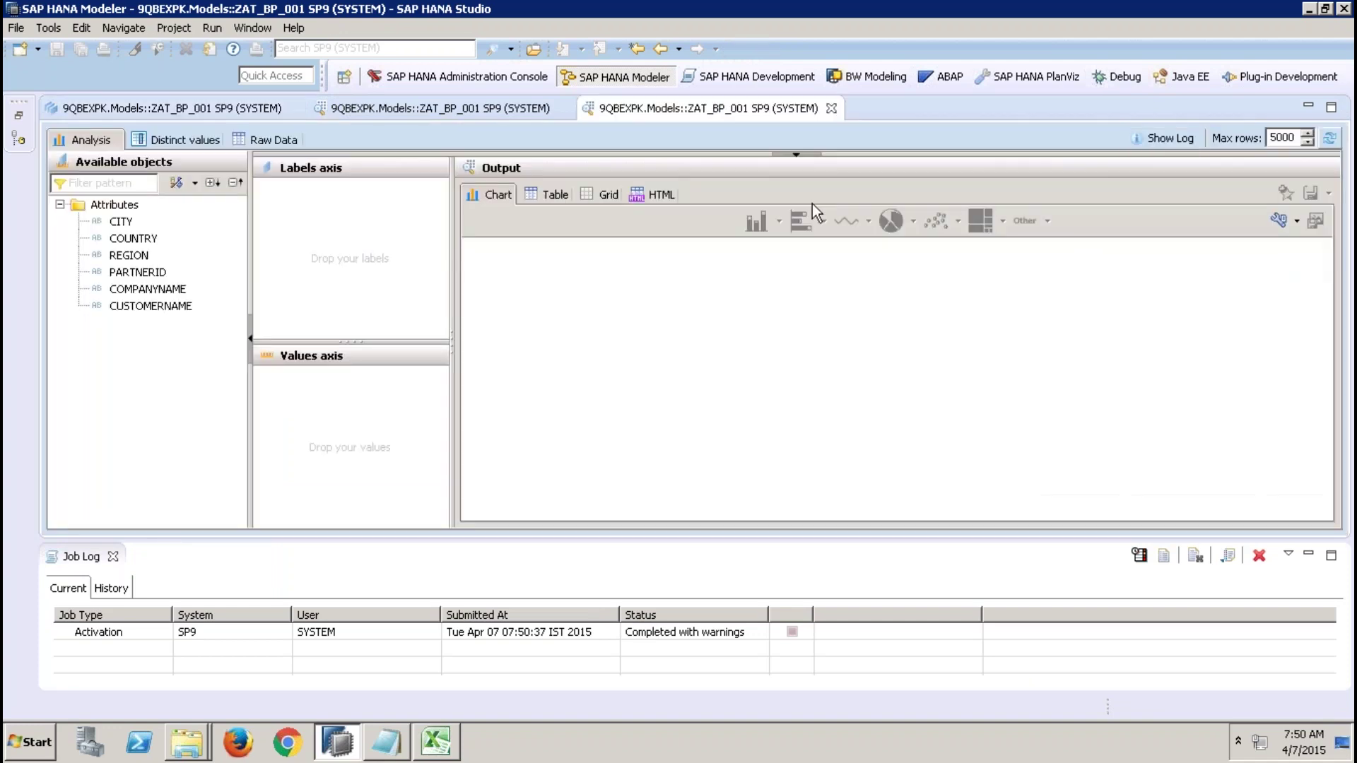
pyautogui.click(286, 139)
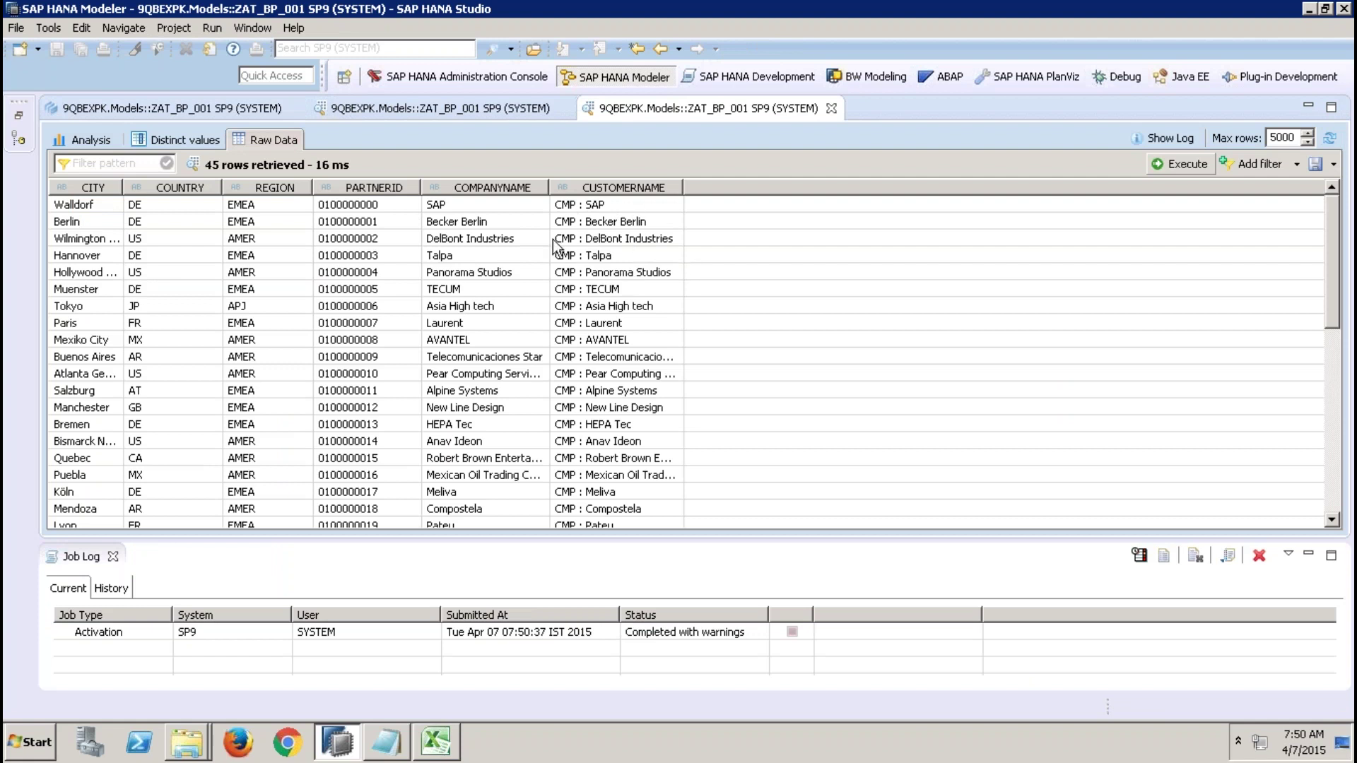
pyautogui.click(831, 108)
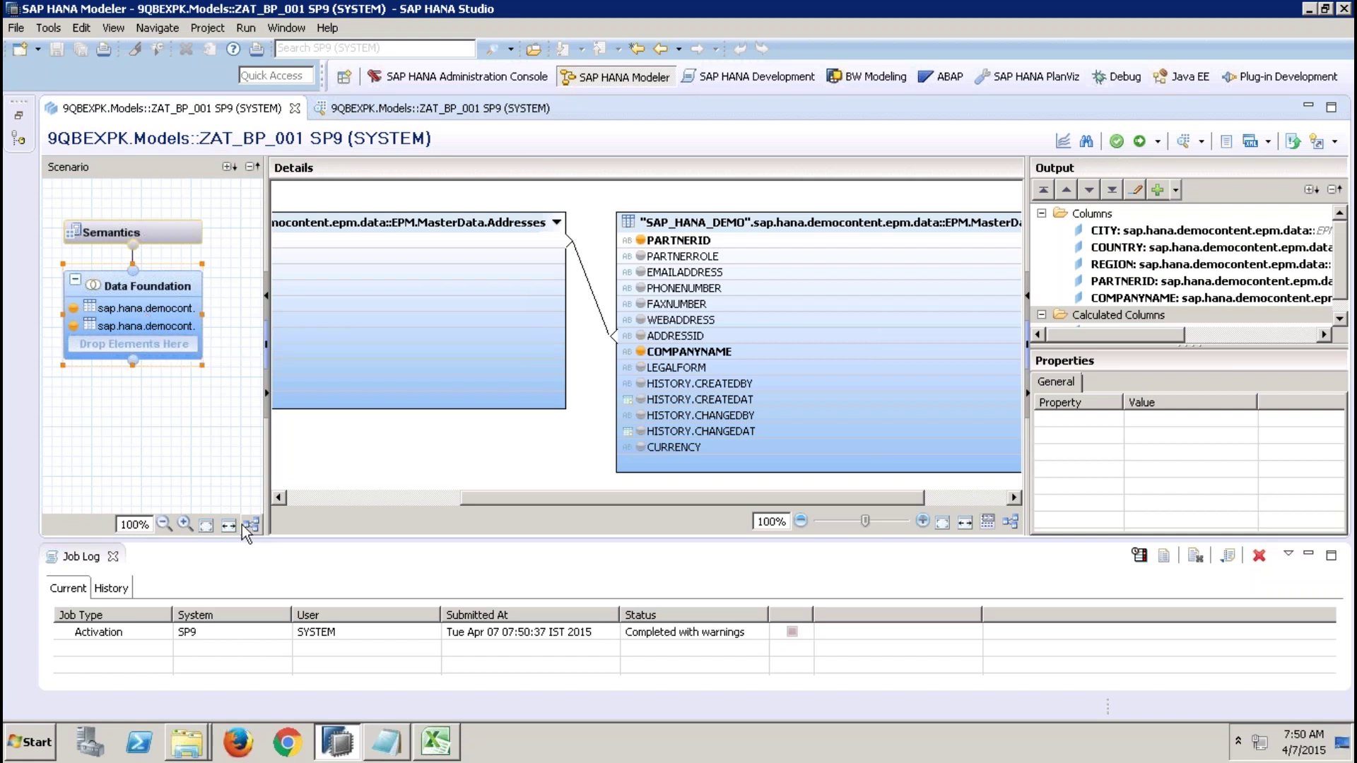
pyautogui.click(113, 557)
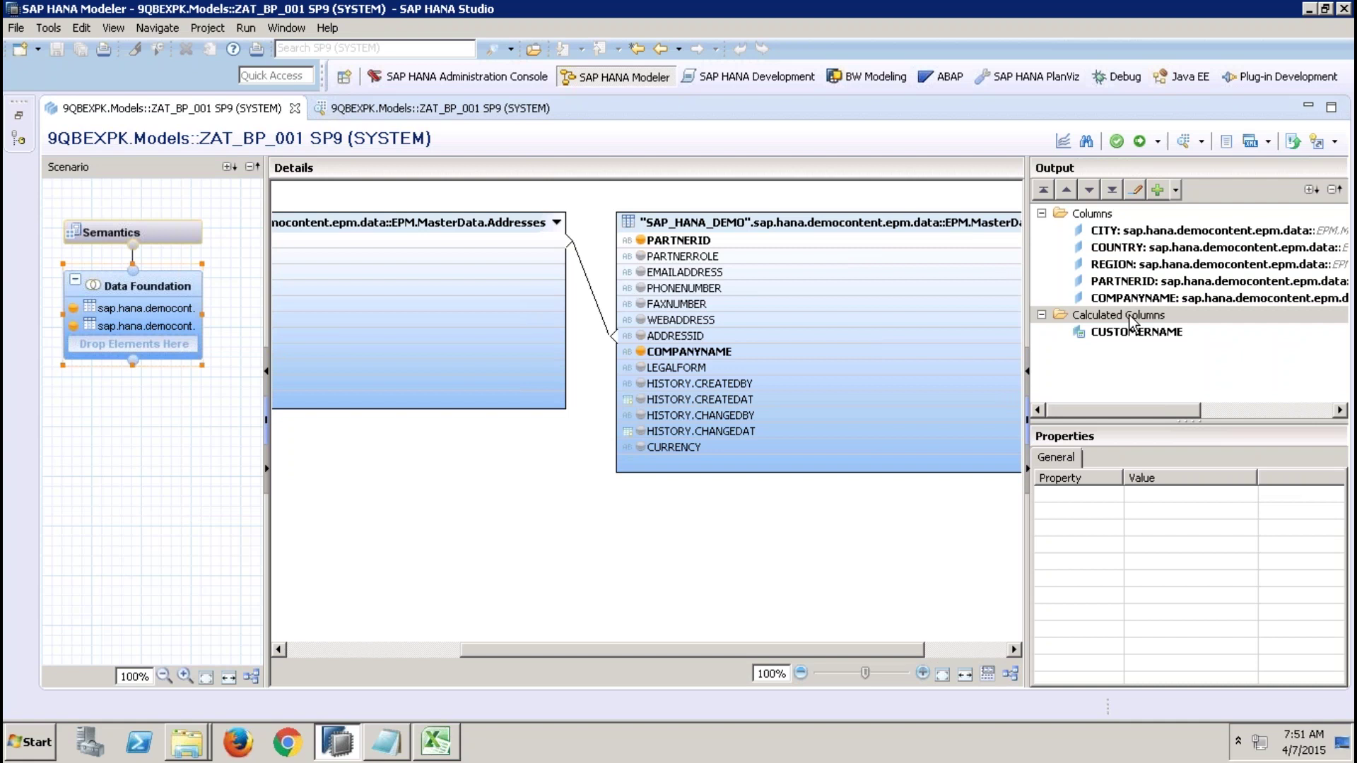
# Start a new calculated column in the ZAT_BP_001 output and browse the Misc, Conversion and Date functions offered in the expression editor.
pyautogui.rightClick(1130, 317)
pyautogui.click(1142, 330)
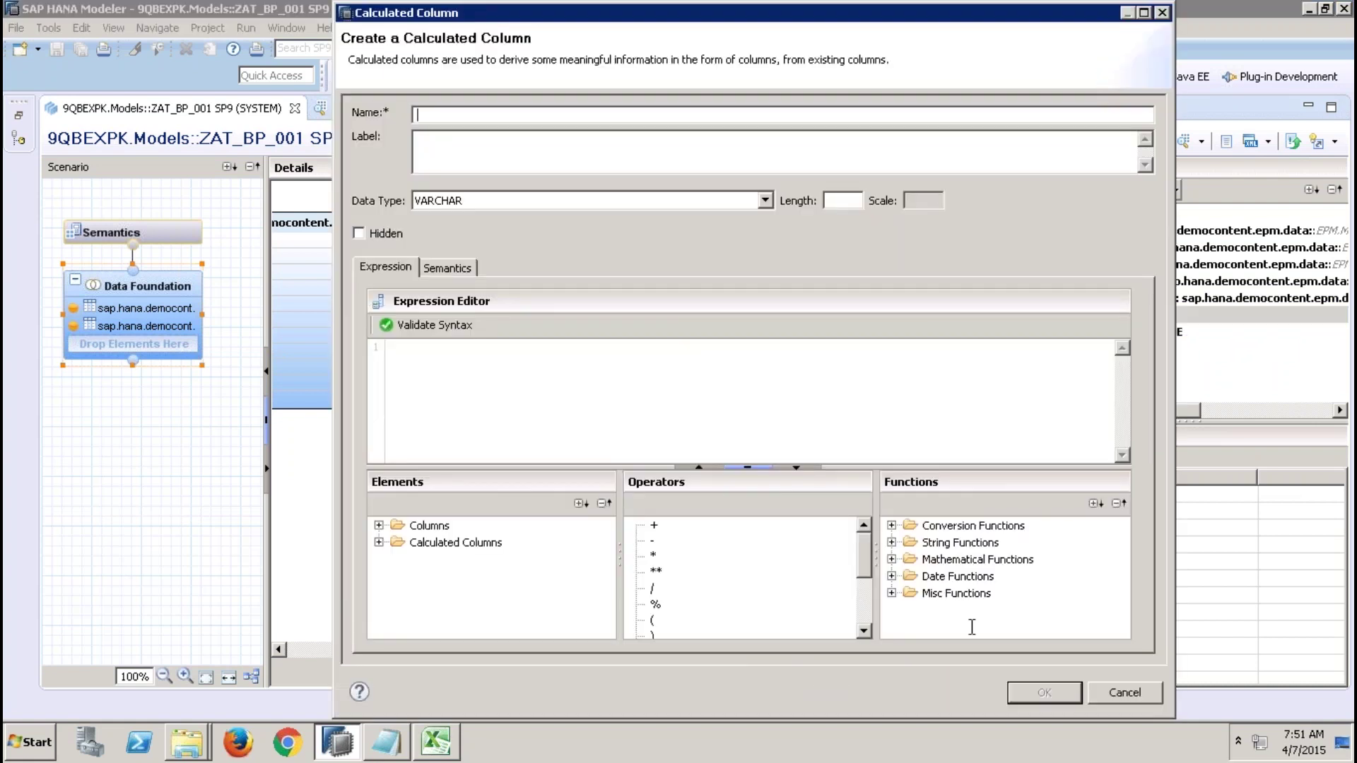
pyautogui.click(892, 594)
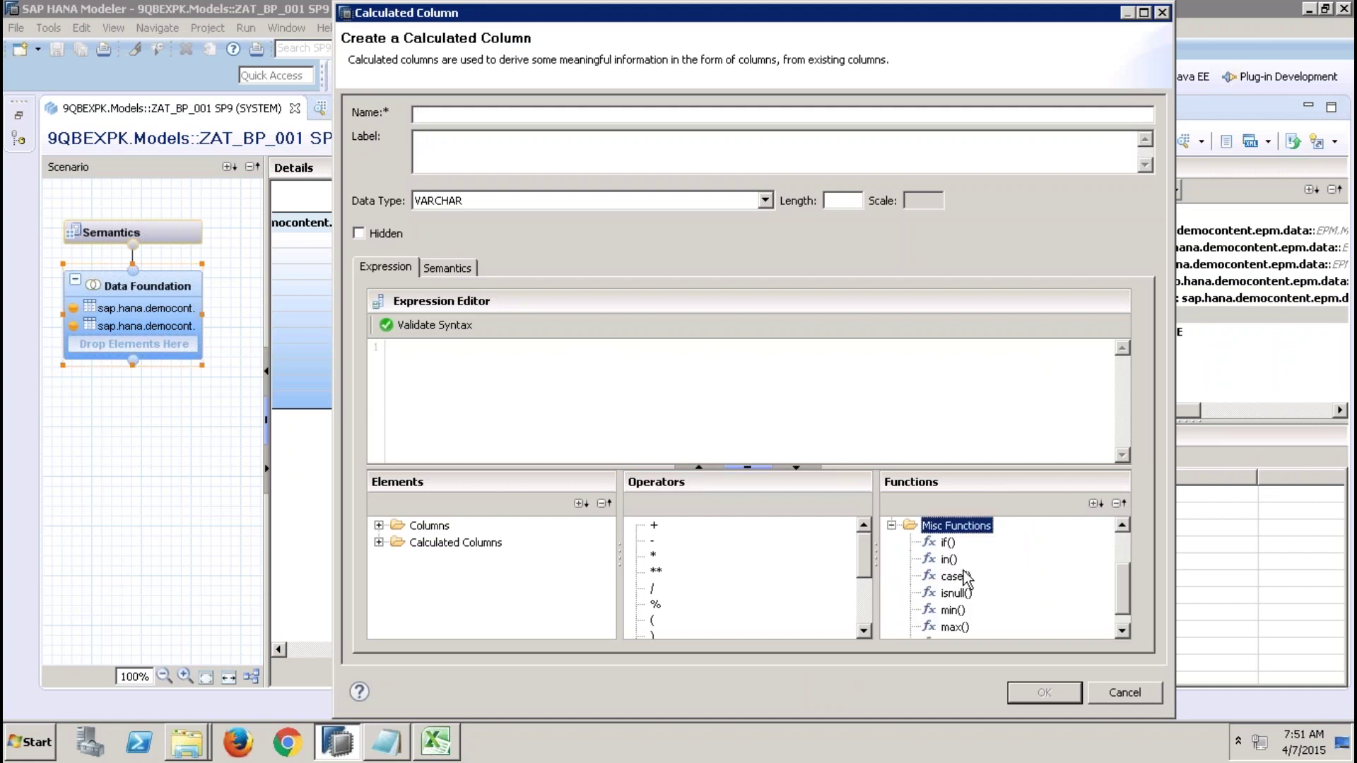
pyautogui.click(1123, 544)
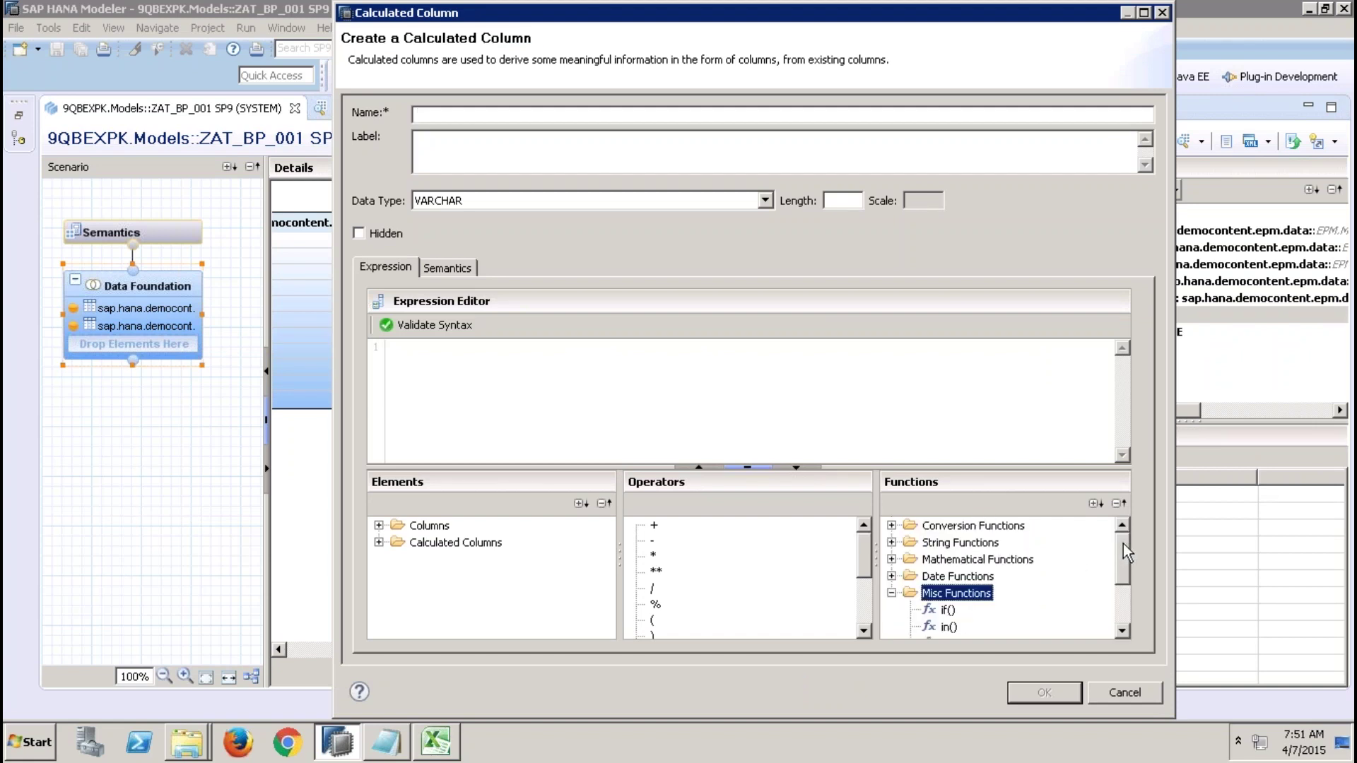
pyautogui.click(892, 525)
pyautogui.click(1122, 581)
pyautogui.click(1122, 581)
pyautogui.click(1123, 606)
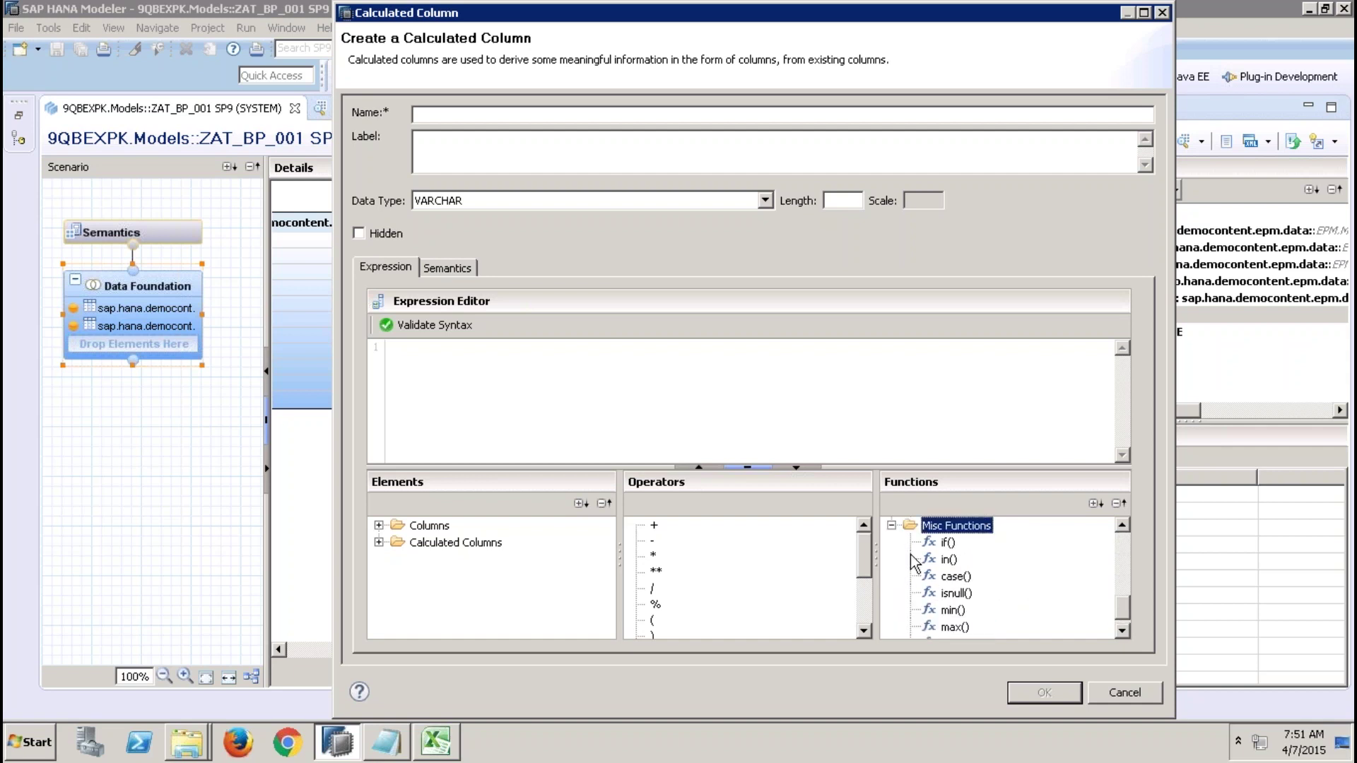
pyautogui.click(892, 525)
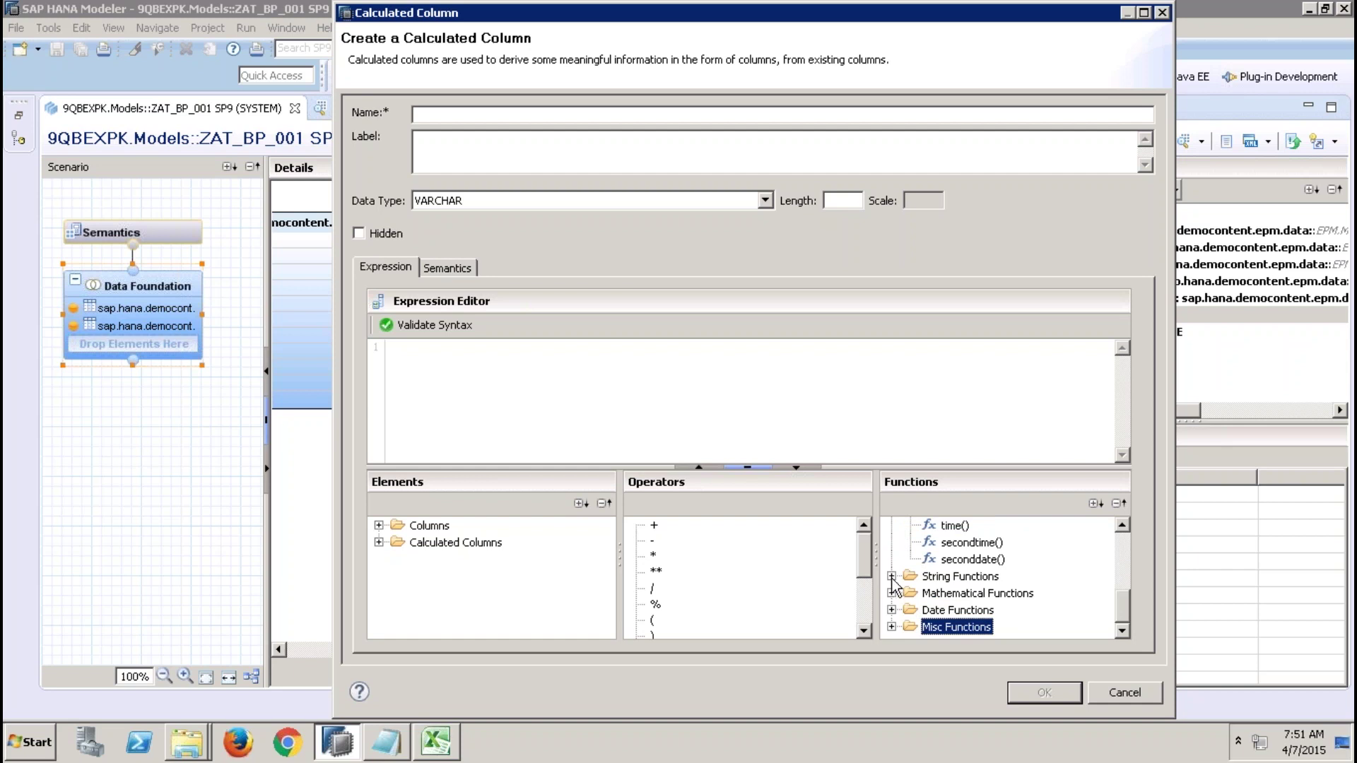
pyautogui.click(892, 610)
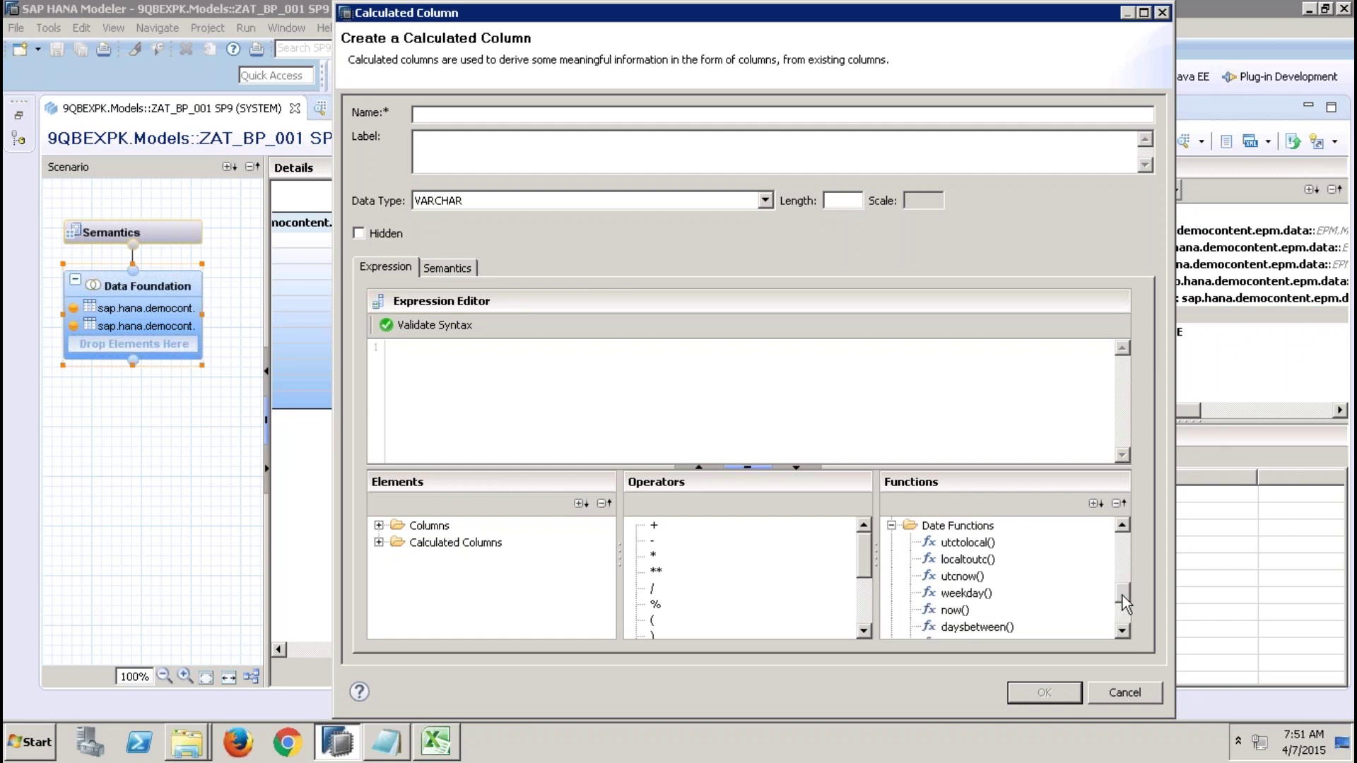
pyautogui.moveTo(1122, 598); pyautogui.dragTo(1122, 603)
pyautogui.click(955, 593)
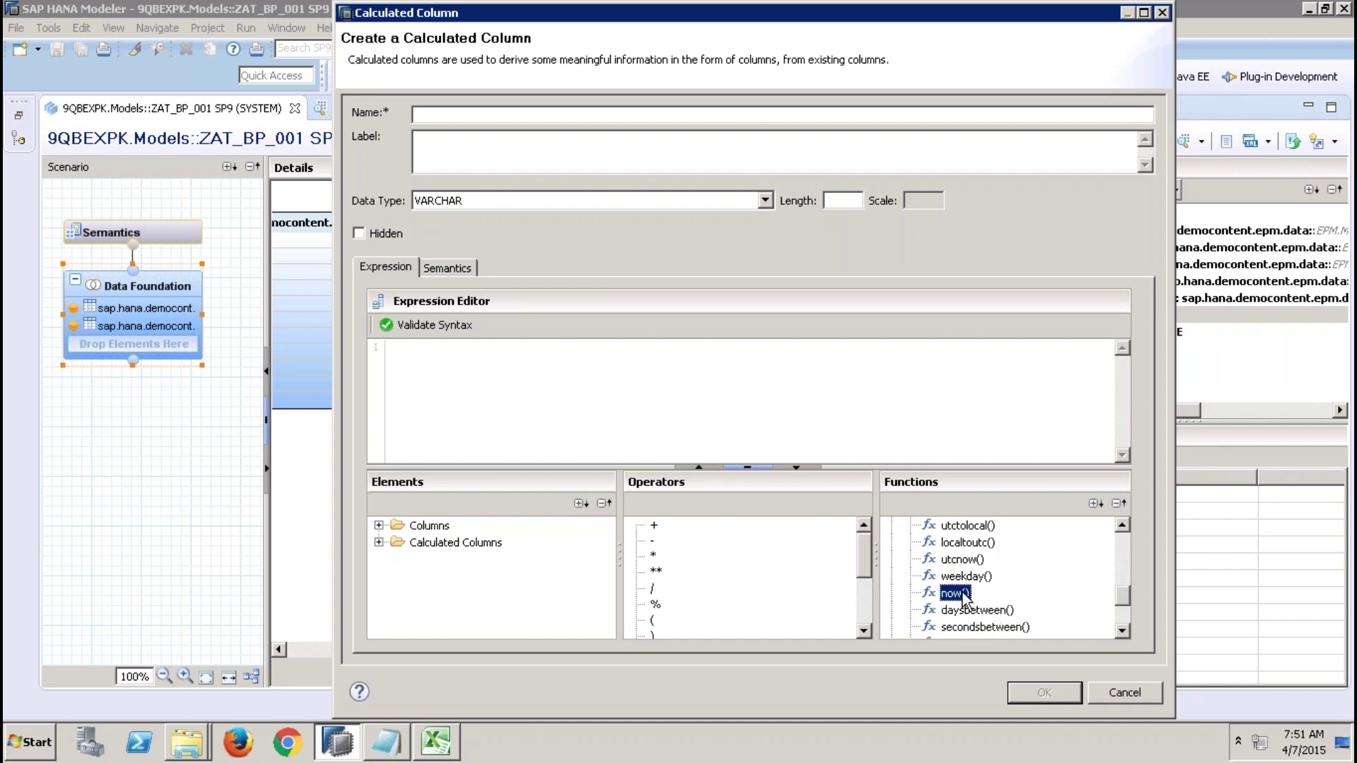
# Read the Date Functions reference in the calculated column help, then close the help and cancel the new column.
pyautogui.click(361, 696)
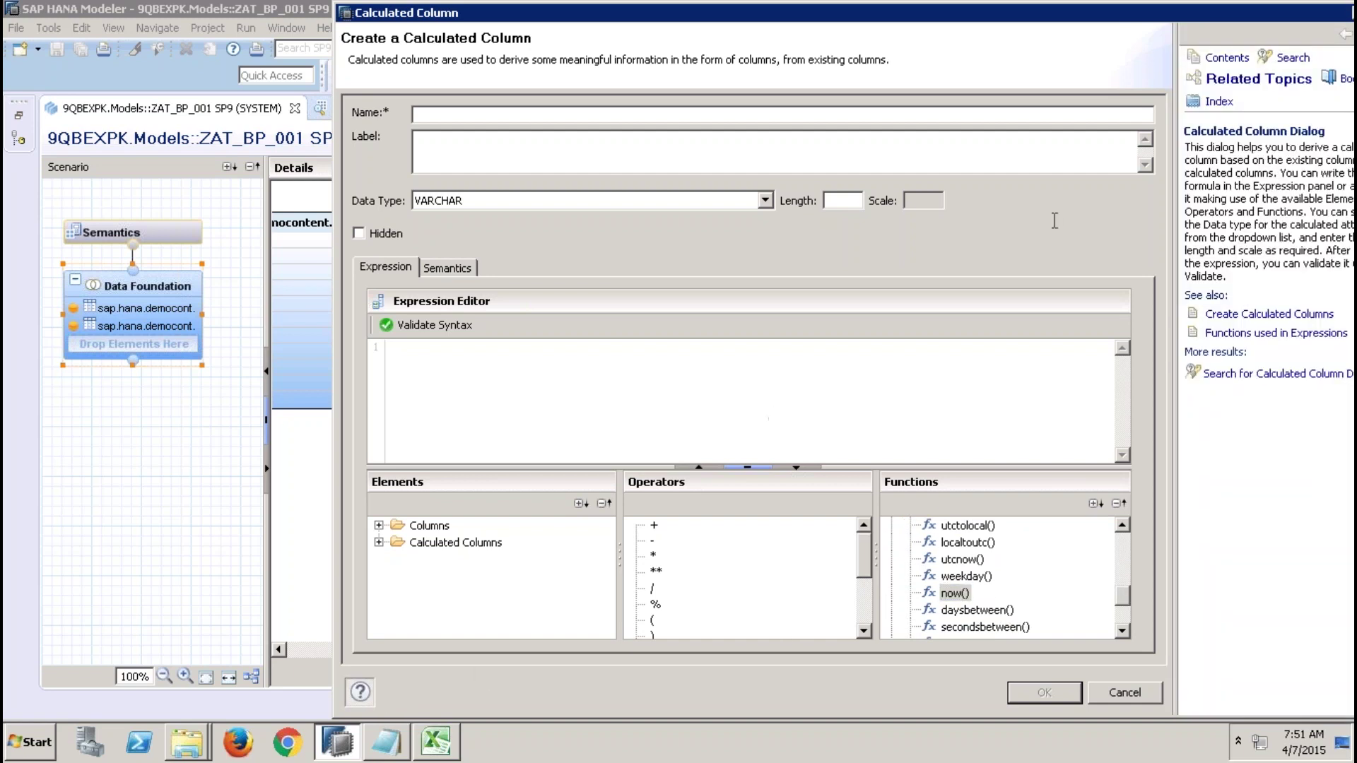
pyautogui.click(1280, 335)
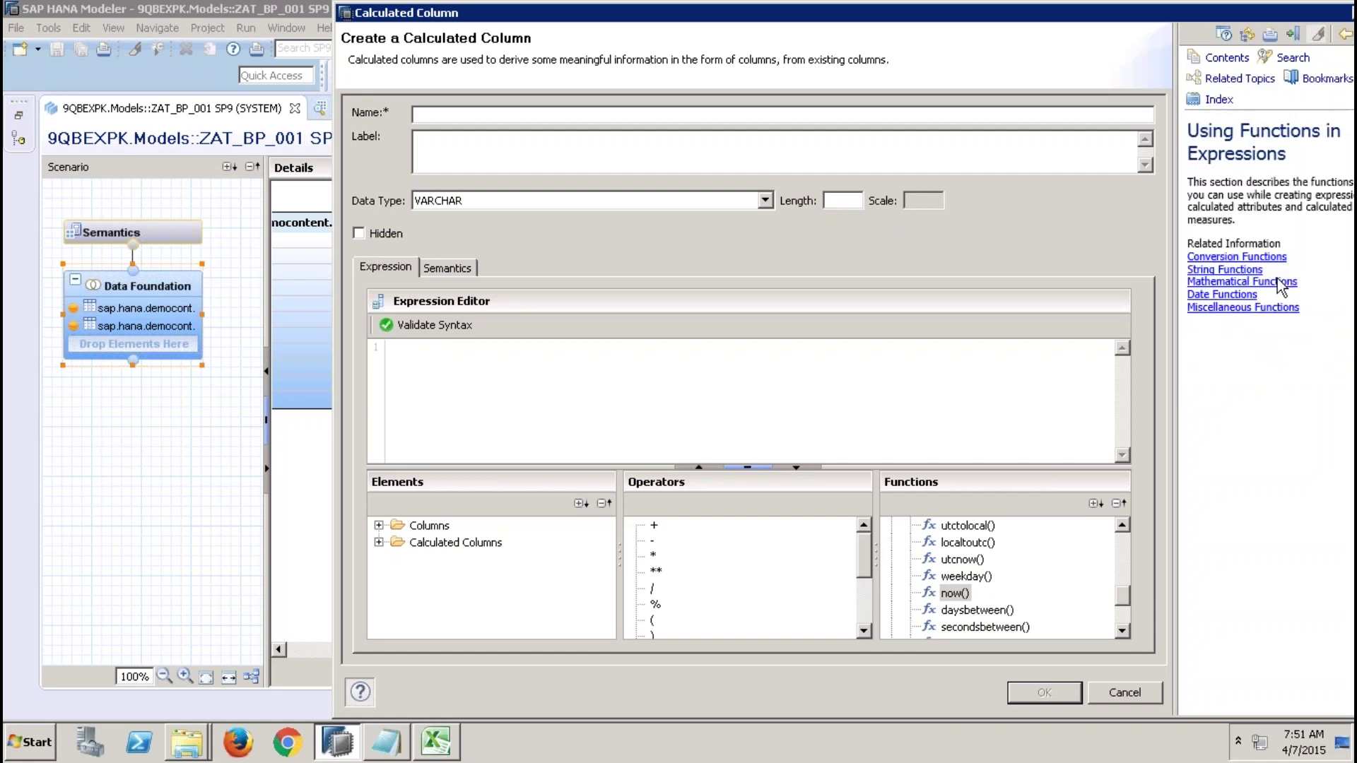
pyautogui.click(1226, 296)
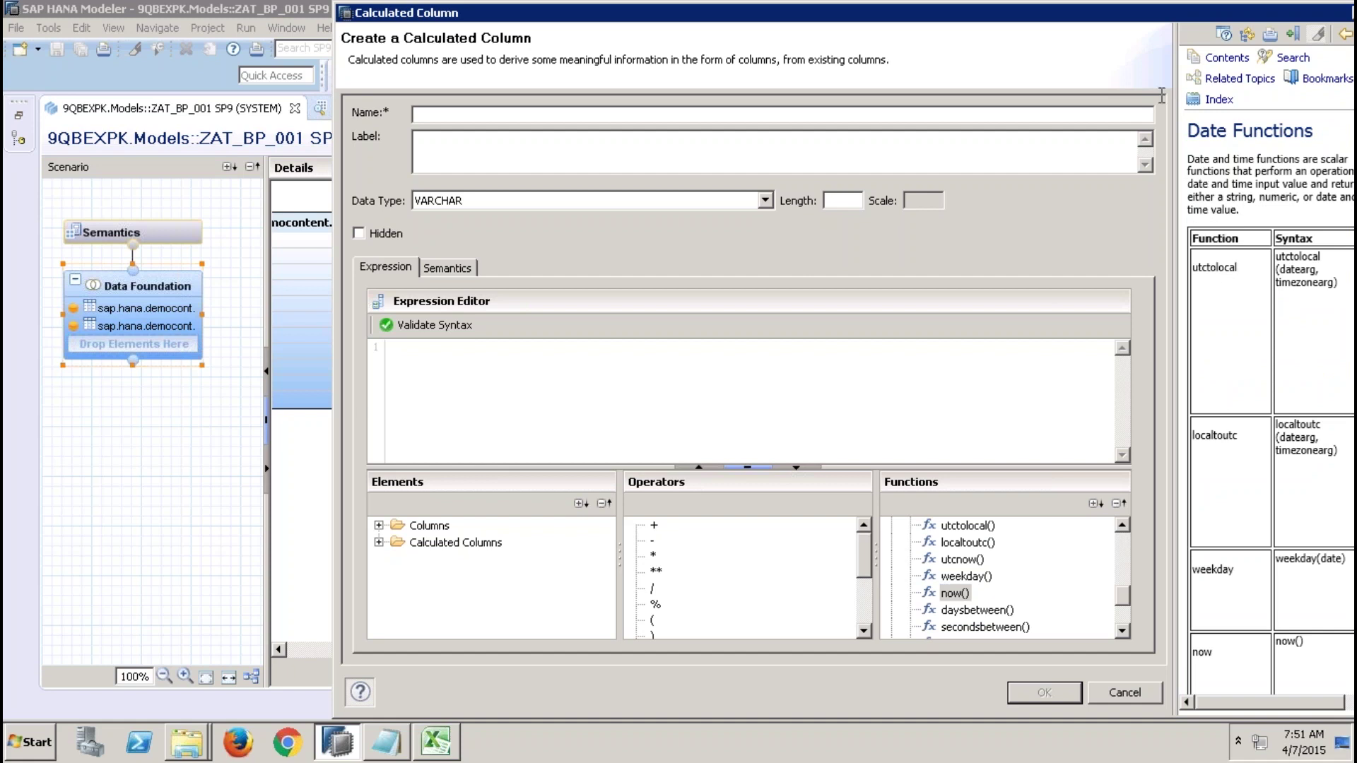
pyautogui.moveTo(1117, 15); pyautogui.dragTo(959, 36)
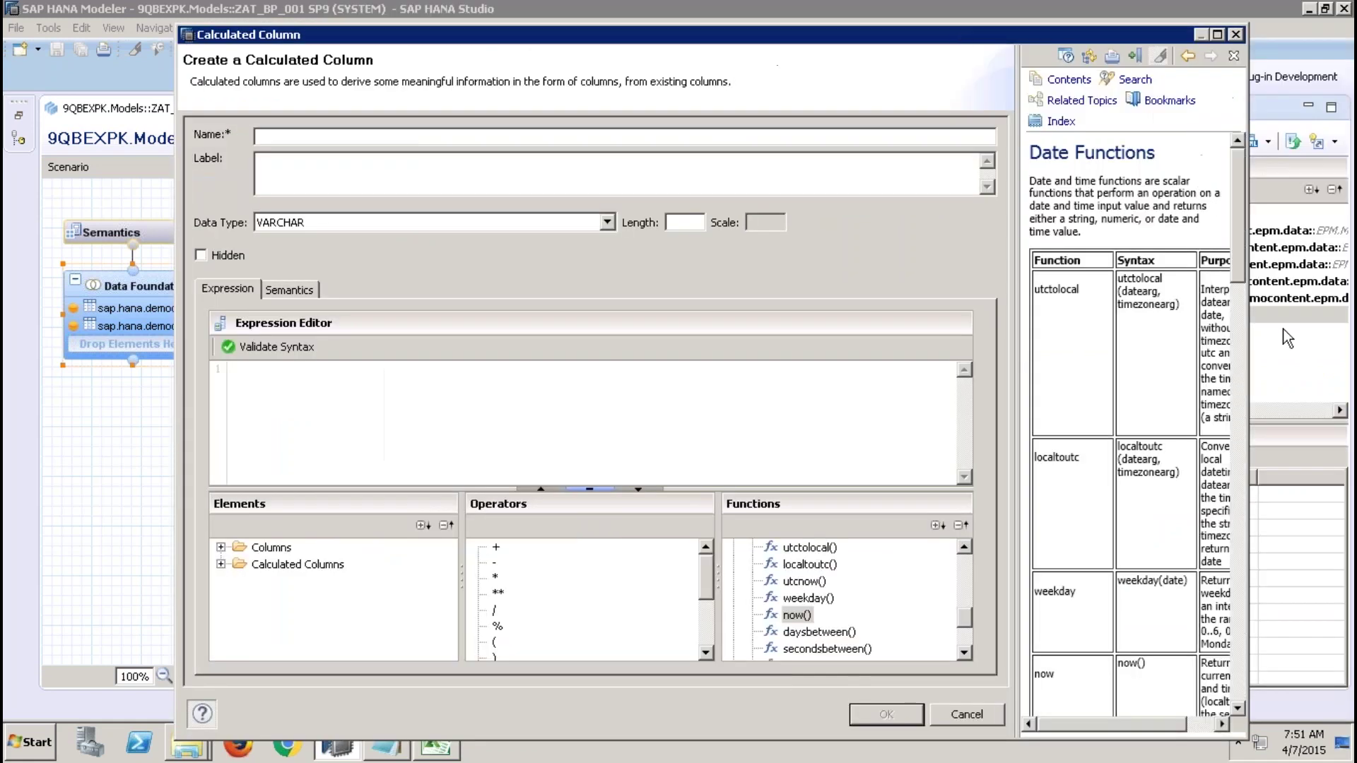
pyautogui.moveTo(1236, 261); pyautogui.dragTo(1254, 698)
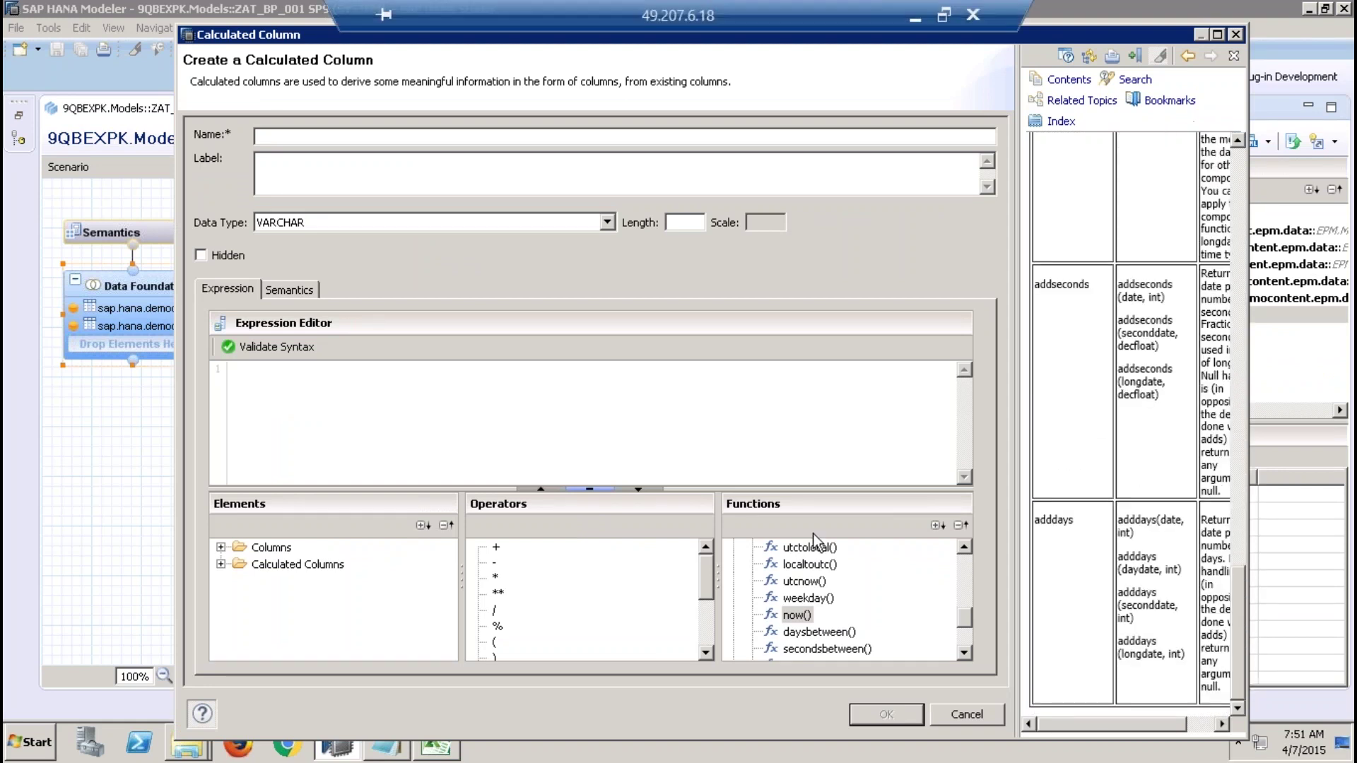
pyautogui.click(203, 714)
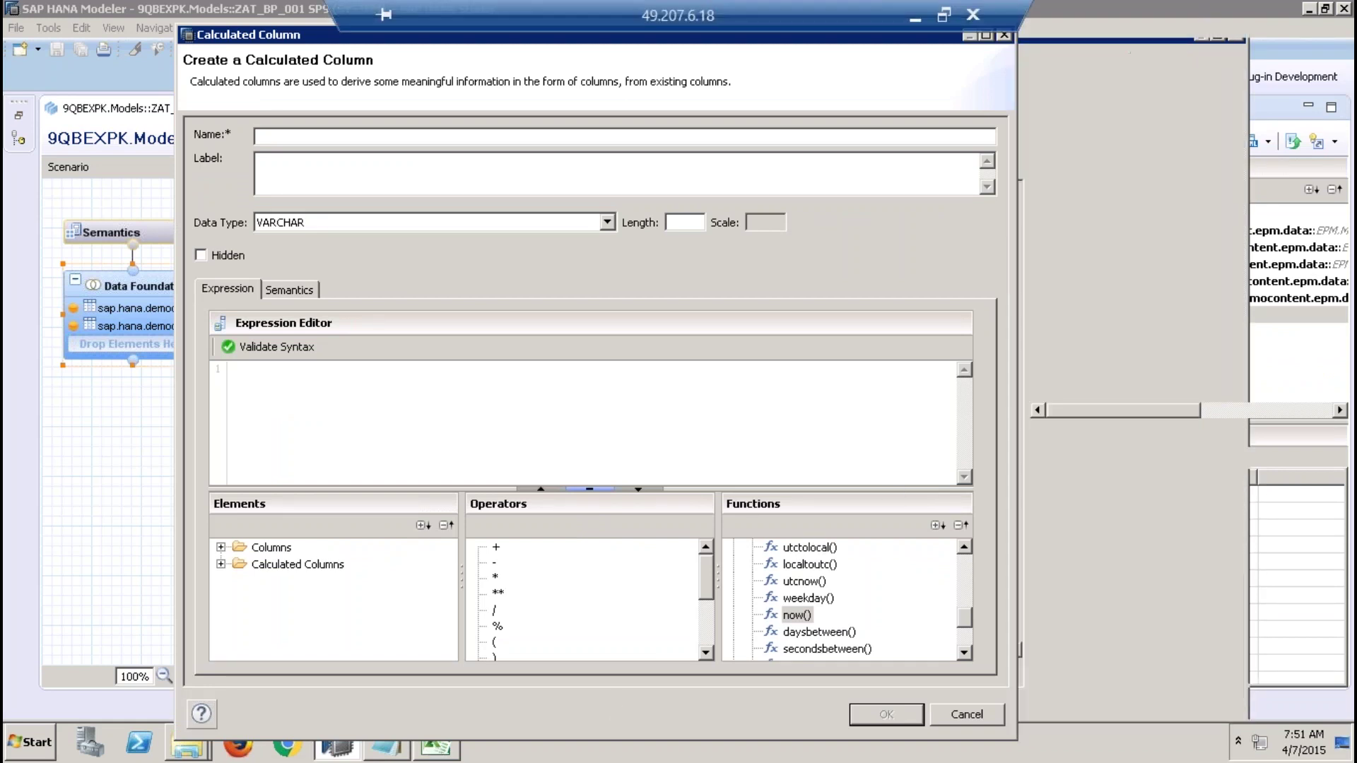
pyautogui.click(980, 716)
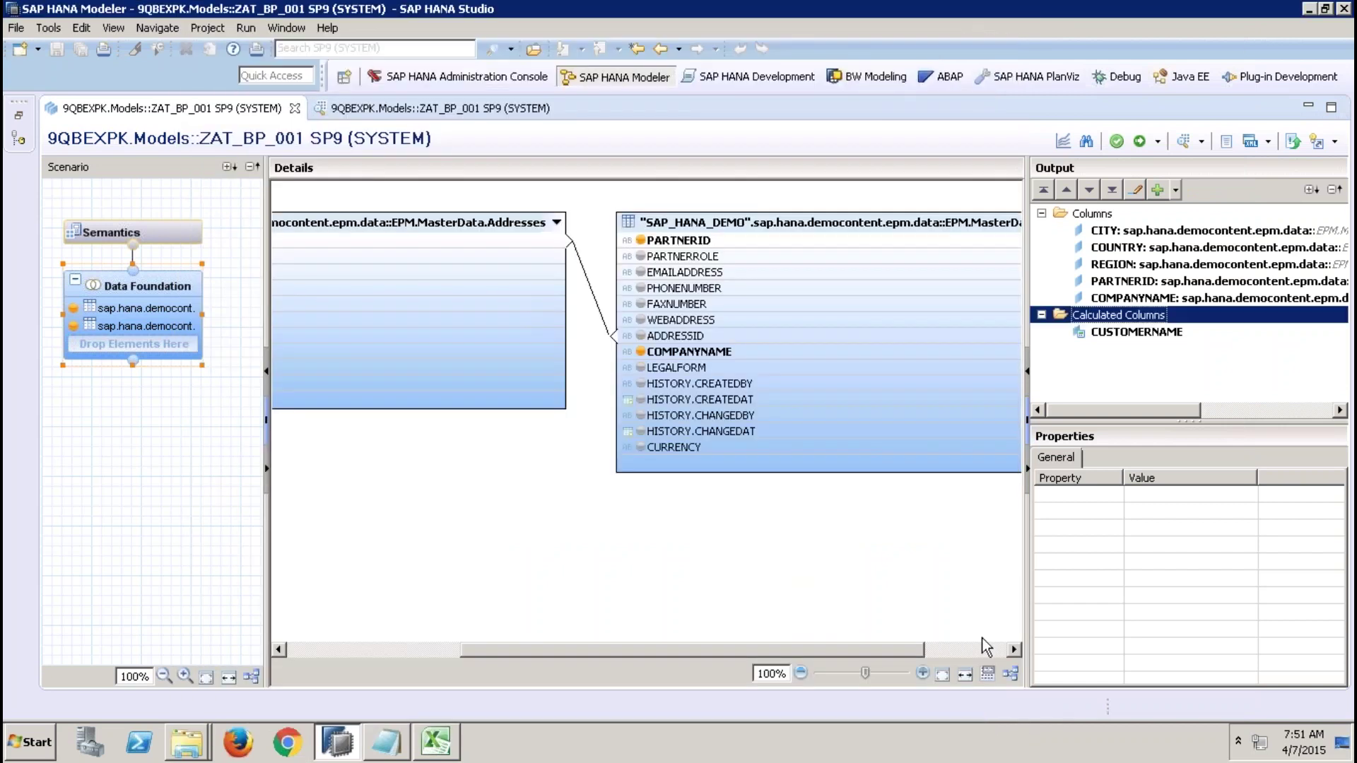
# Switch to PowerPoint to view the Steps Creating Attribute View slide and return to the remote SAP HANA Studio session.
pyautogui.click(917, 15)
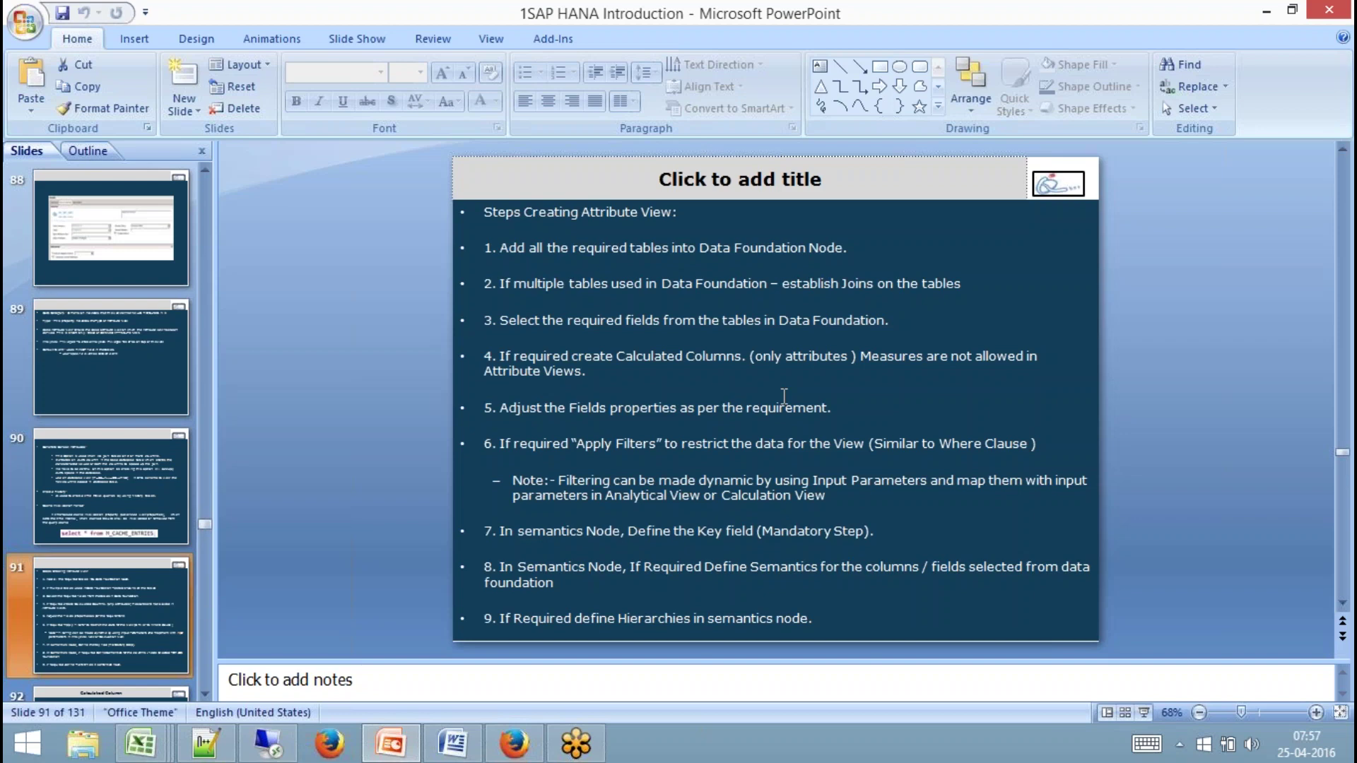
pyautogui.moveTo(269, 743)
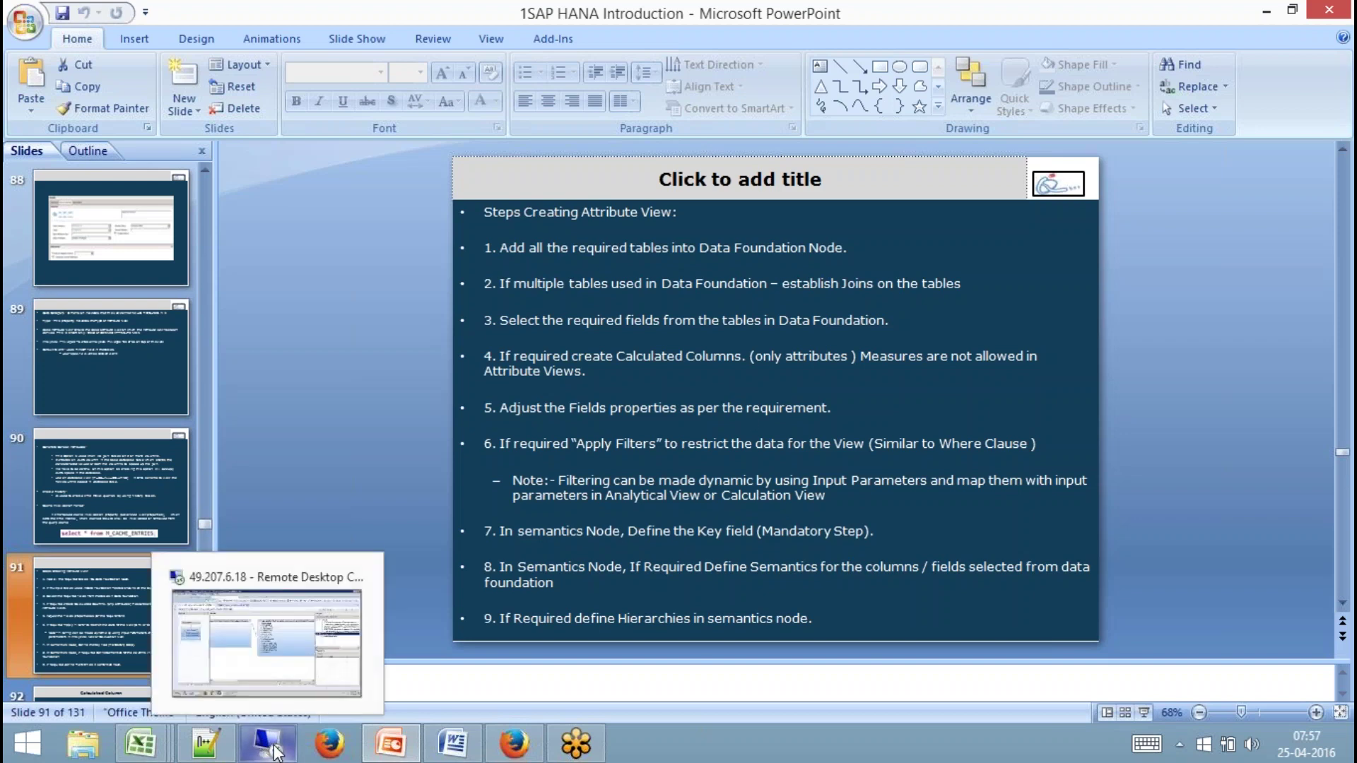
pyautogui.click(269, 636)
# Select the CUSTOMERNAME calculated column and re-execute the already open raw data preview of ZAT_BP_001.
pyautogui.click(1144, 331)
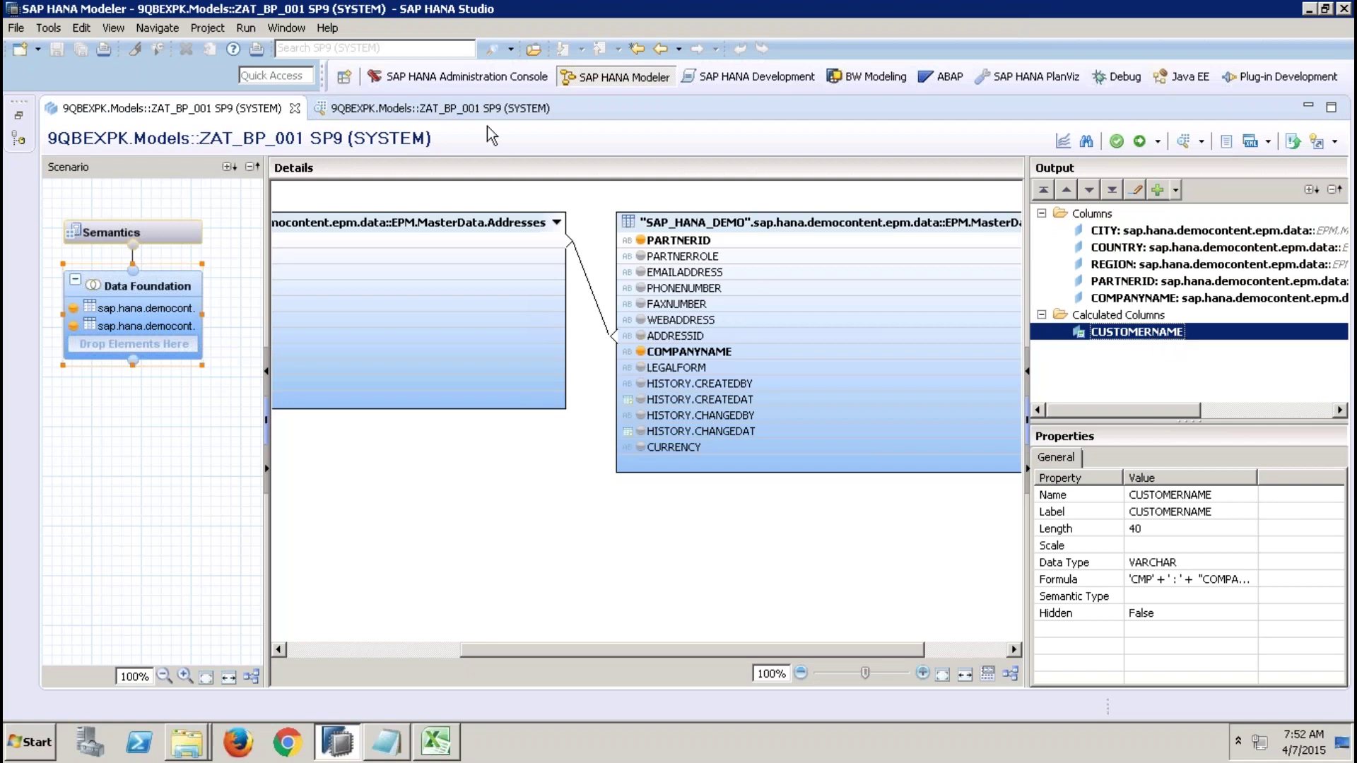
pyautogui.click(498, 108)
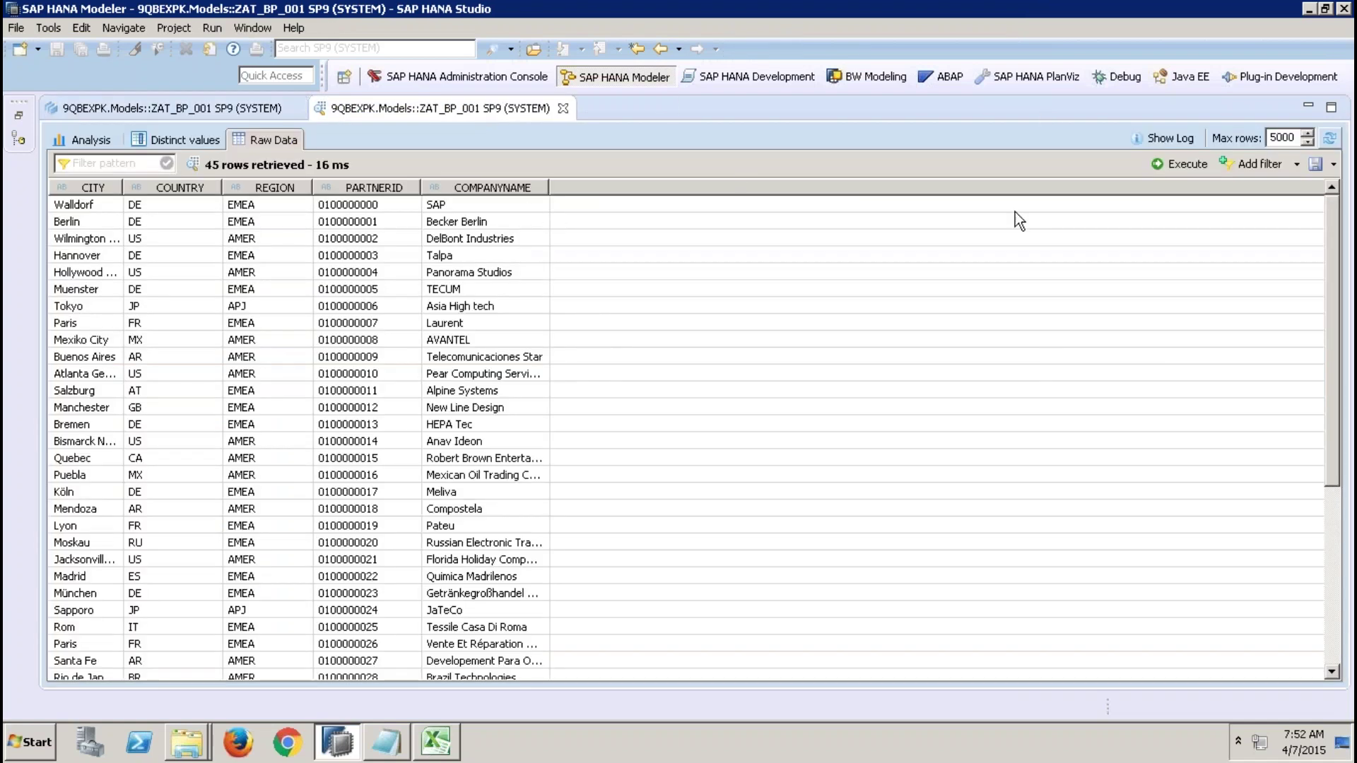
pyautogui.click(1188, 168)
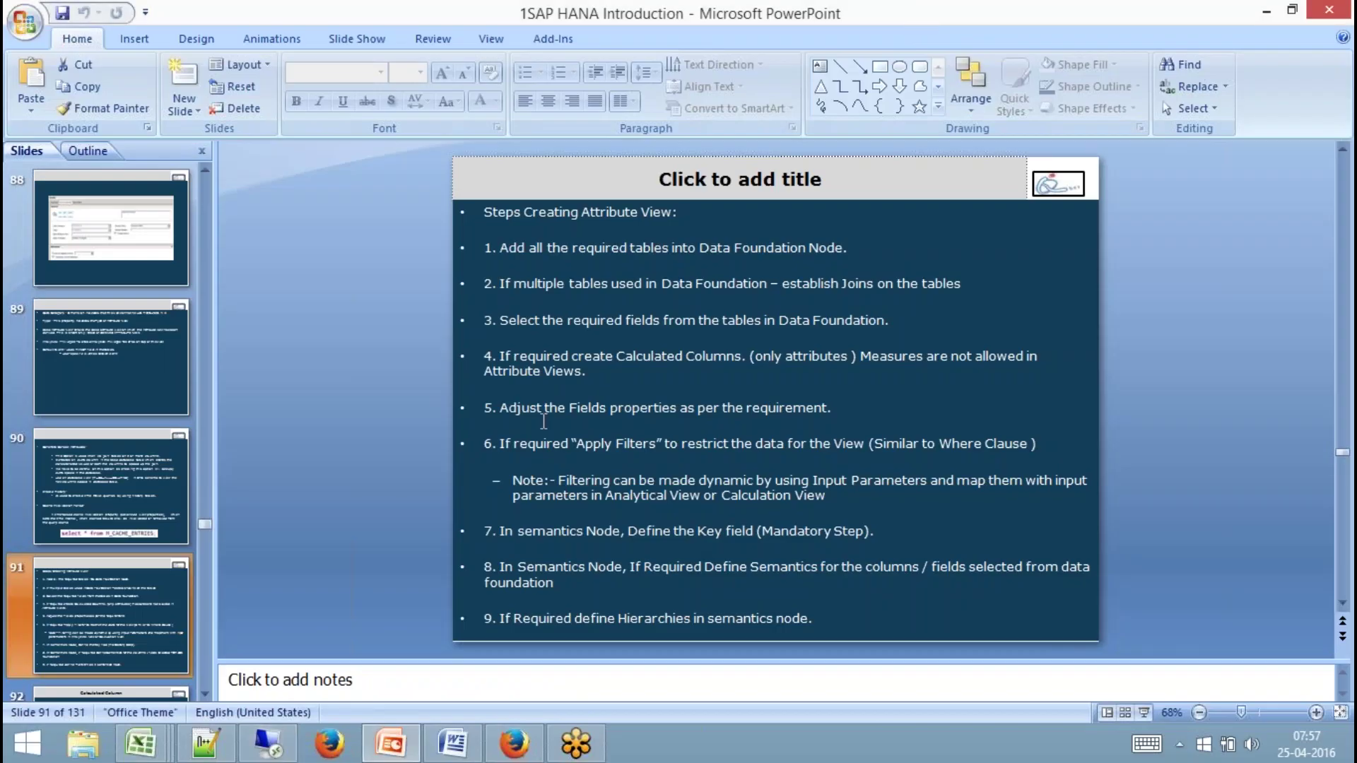
# Highlight the measures note and the field properties step on the PowerPoint slide, then close the ZAT_BP_001 data preview in SAP HANA Studio.
pyautogui.moveTo(860, 357); pyautogui.dragTo(934, 357)
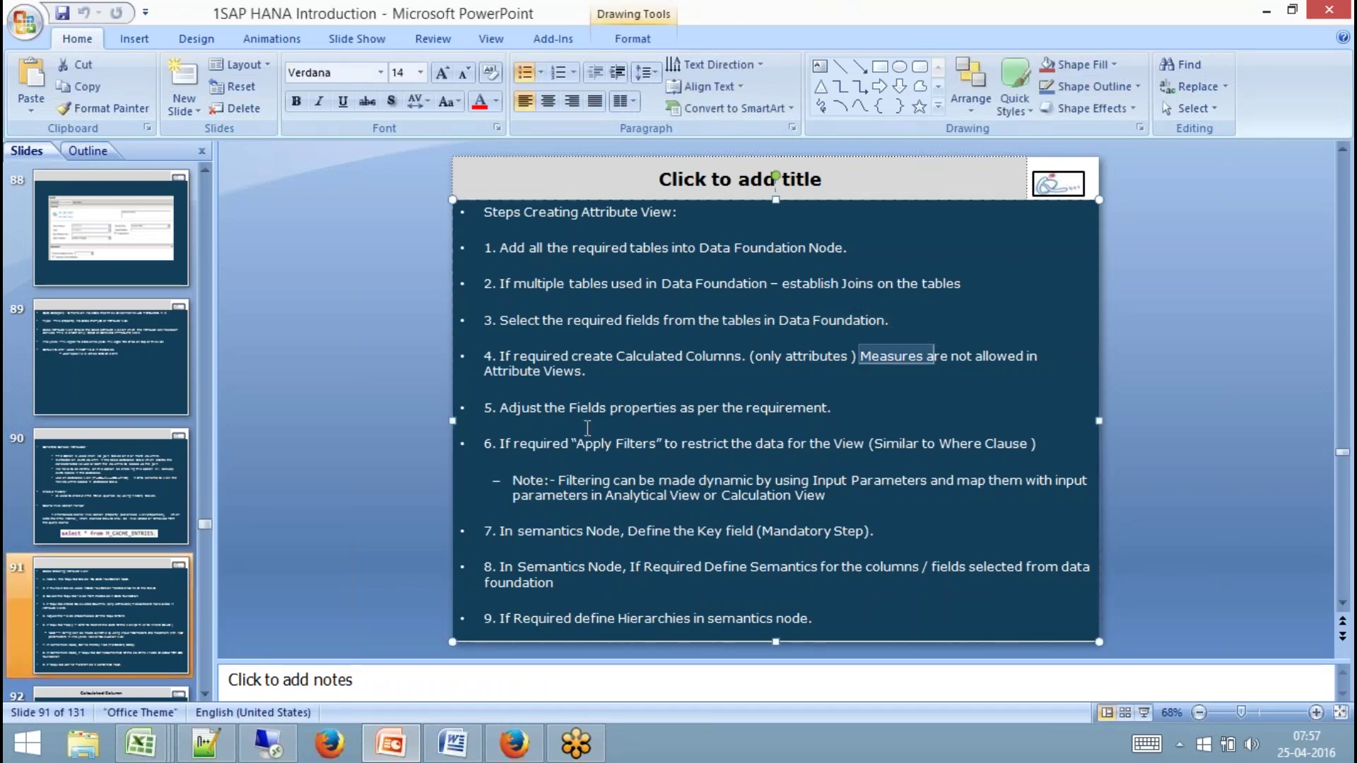
pyautogui.moveTo(503, 408); pyautogui.dragTo(487, 385)
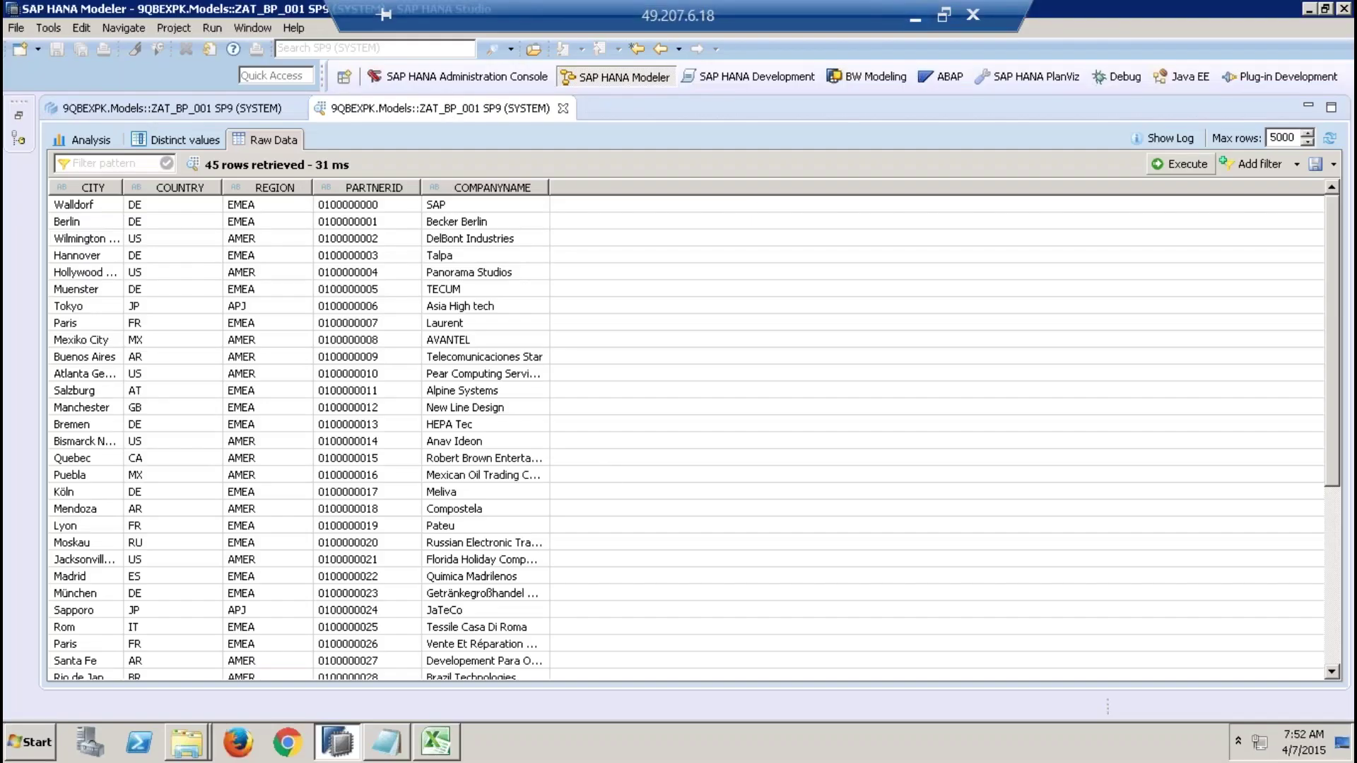
pyautogui.click(562, 109)
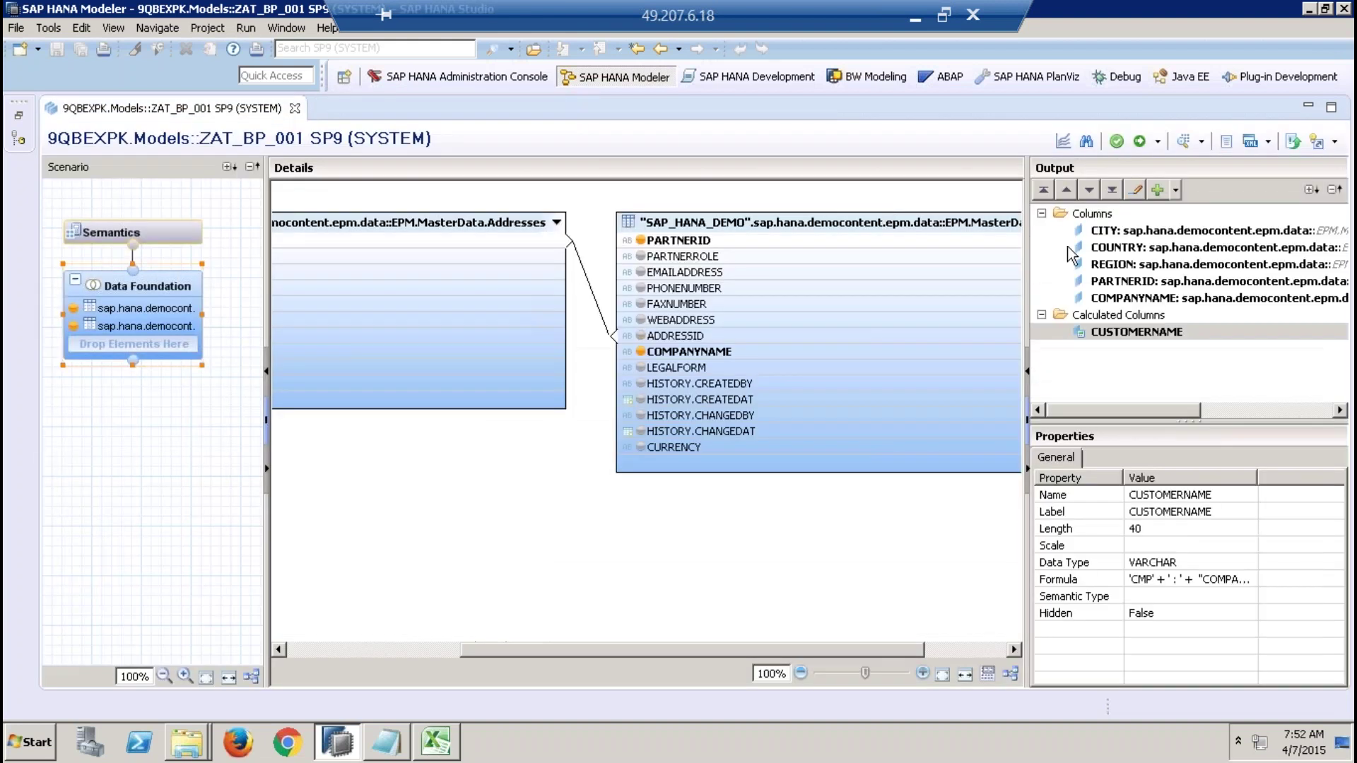
# Examine the properties of the CITY, COUNTRY and PARTNERID output columns and of the Data Foundation node in ZAT_BP_001.
pyautogui.click(1101, 230)
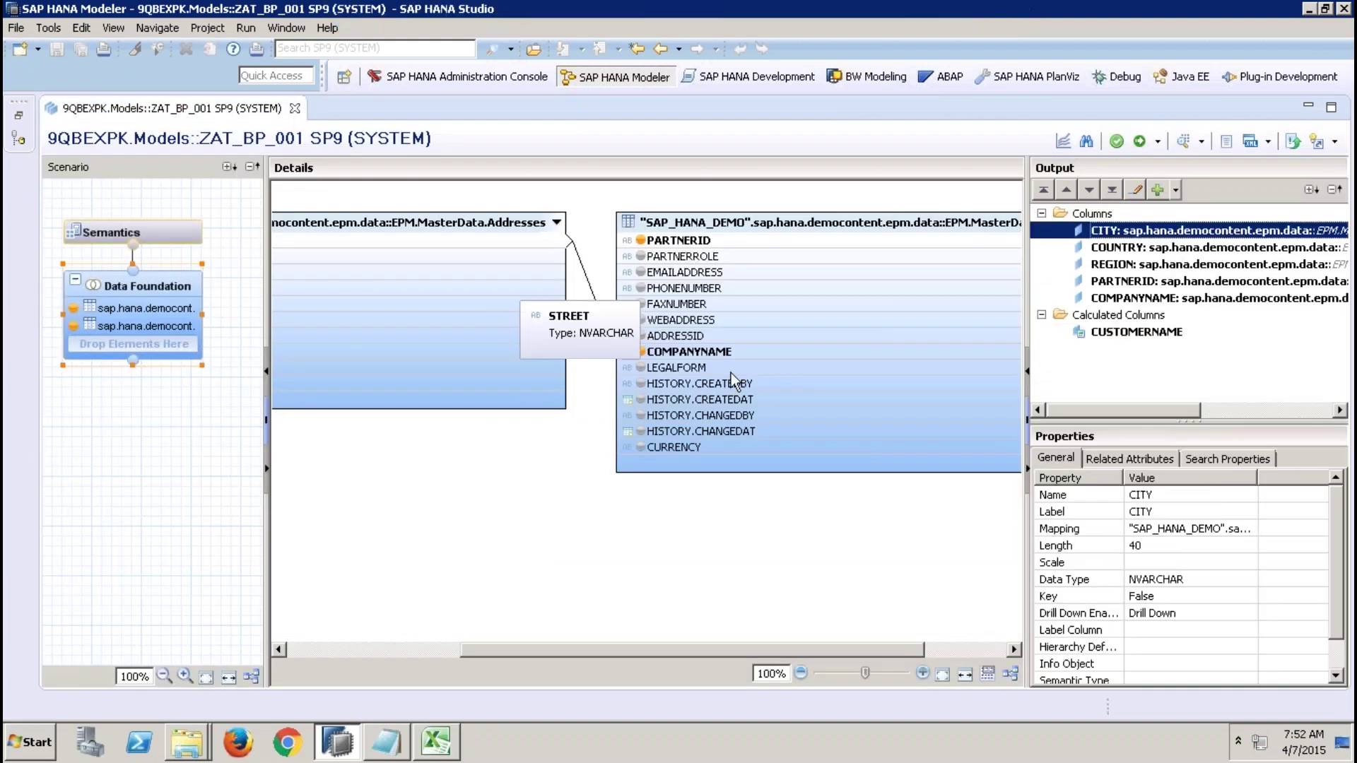
pyautogui.click(167, 286)
pyautogui.click(1139, 249)
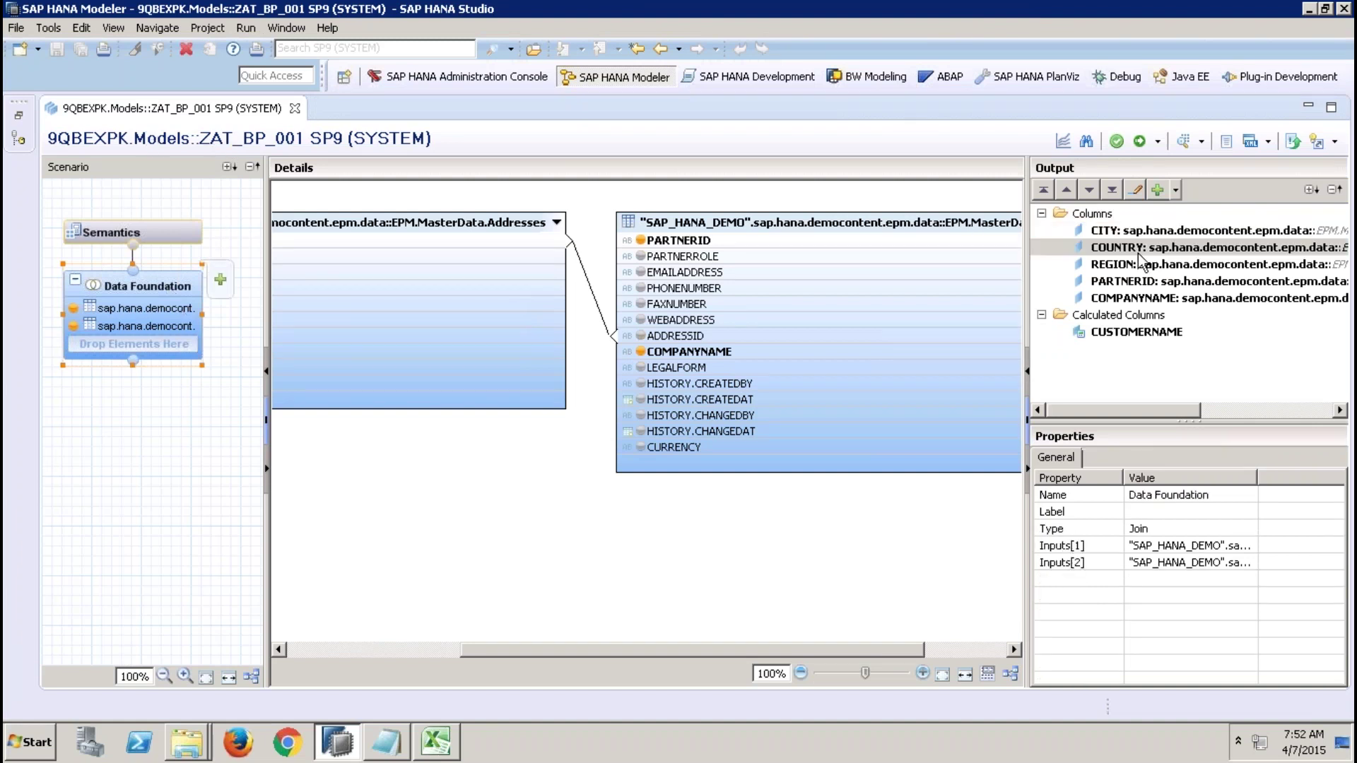
pyautogui.click(1139, 281)
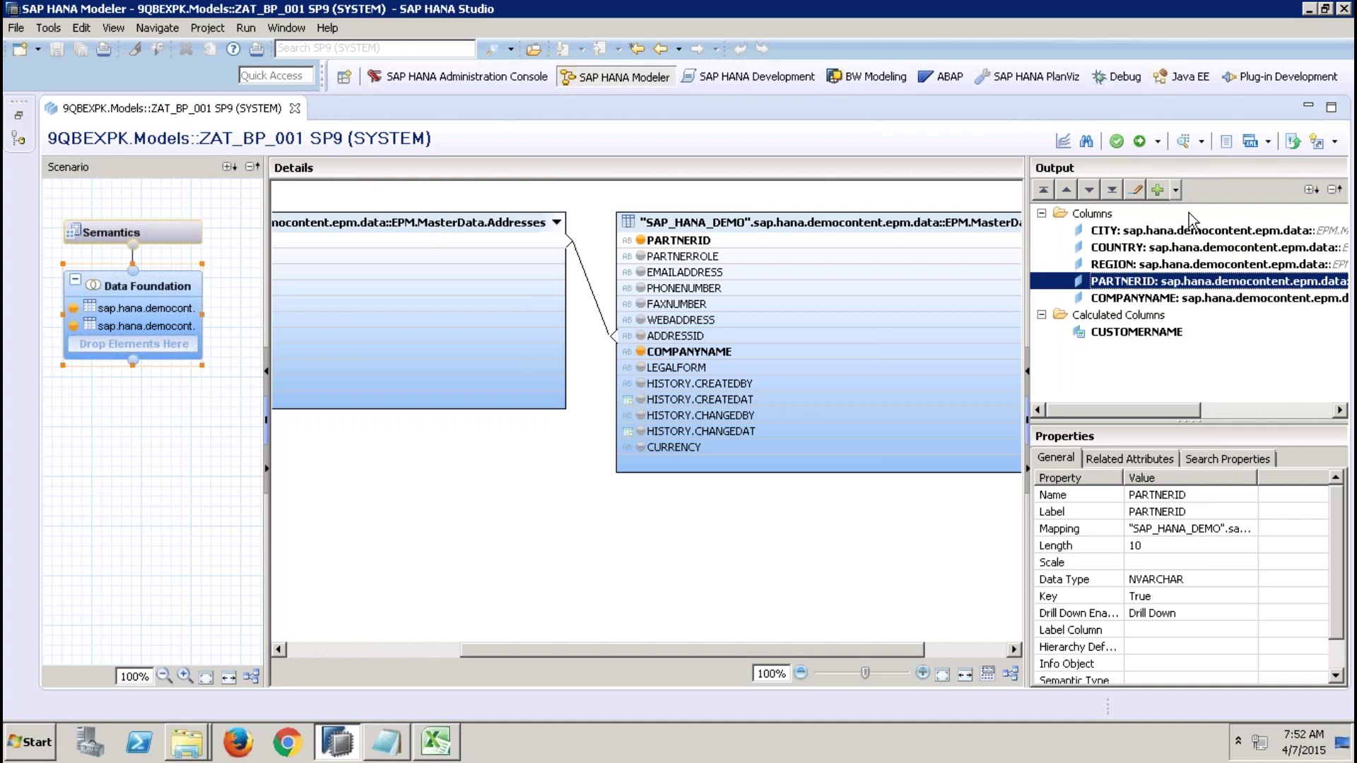
# Open the analytic view ZAN_BP_REPORTING from the Models package of 9QBEXPK.
pyautogui.click(19, 117)
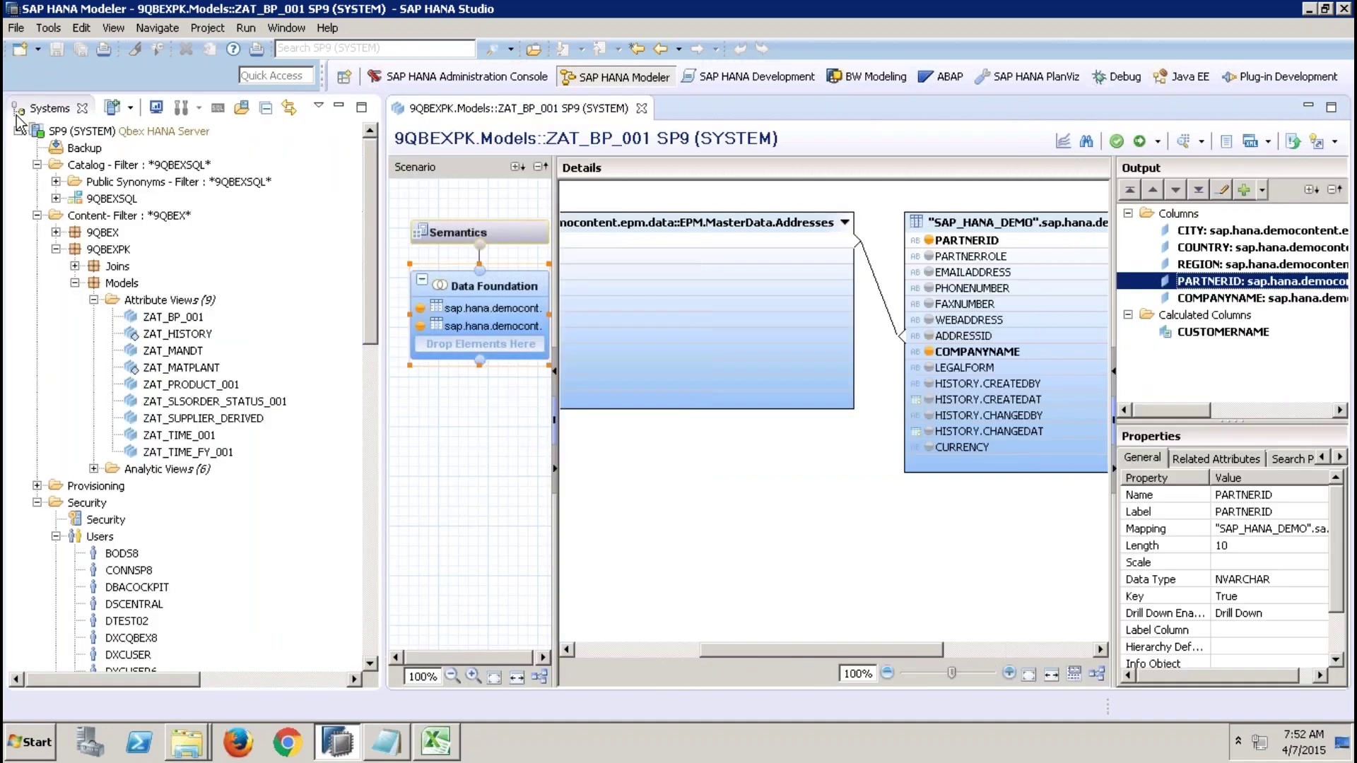
pyautogui.click(93, 469)
pyautogui.doubleClick(156, 488)
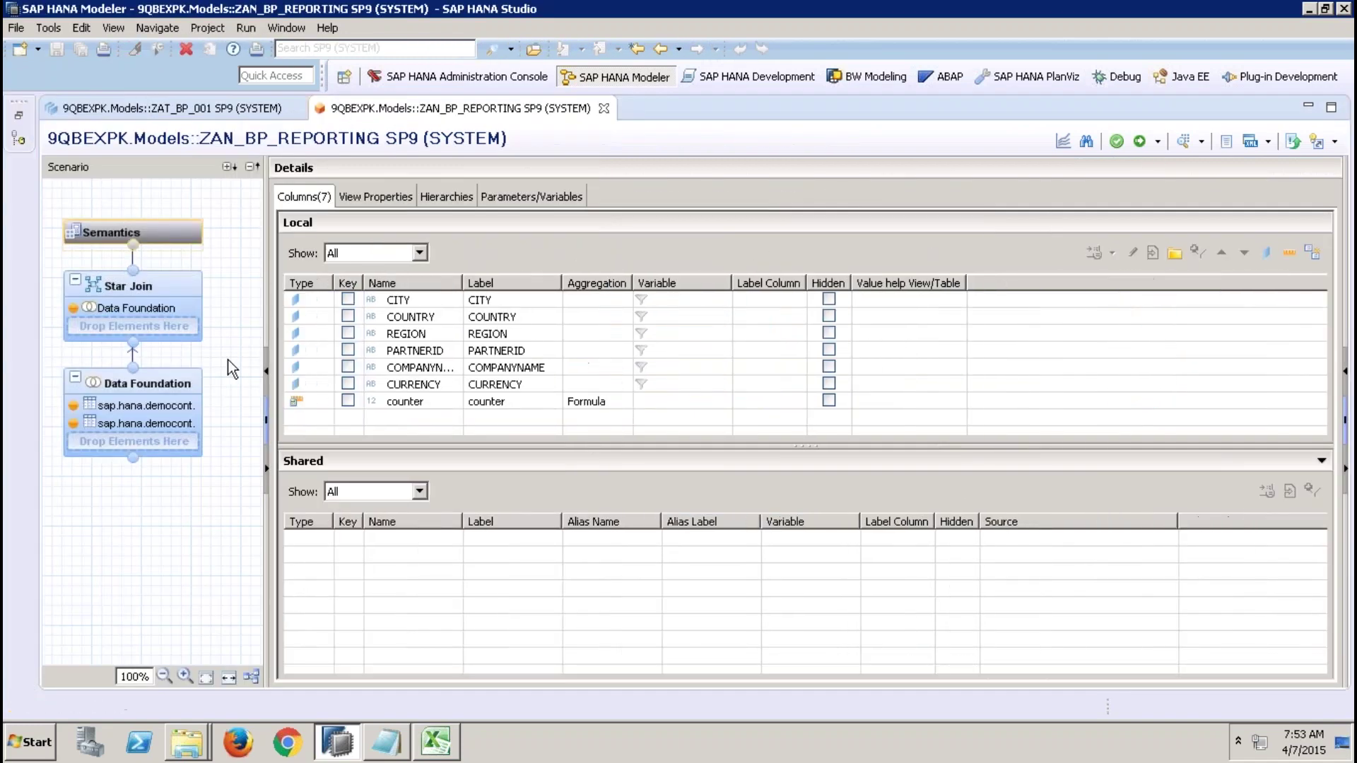
# Check whether the name and label of the CITY column can be edited in the Data Foundation of ZAN_BP_REPORTING.
pyautogui.click(168, 387)
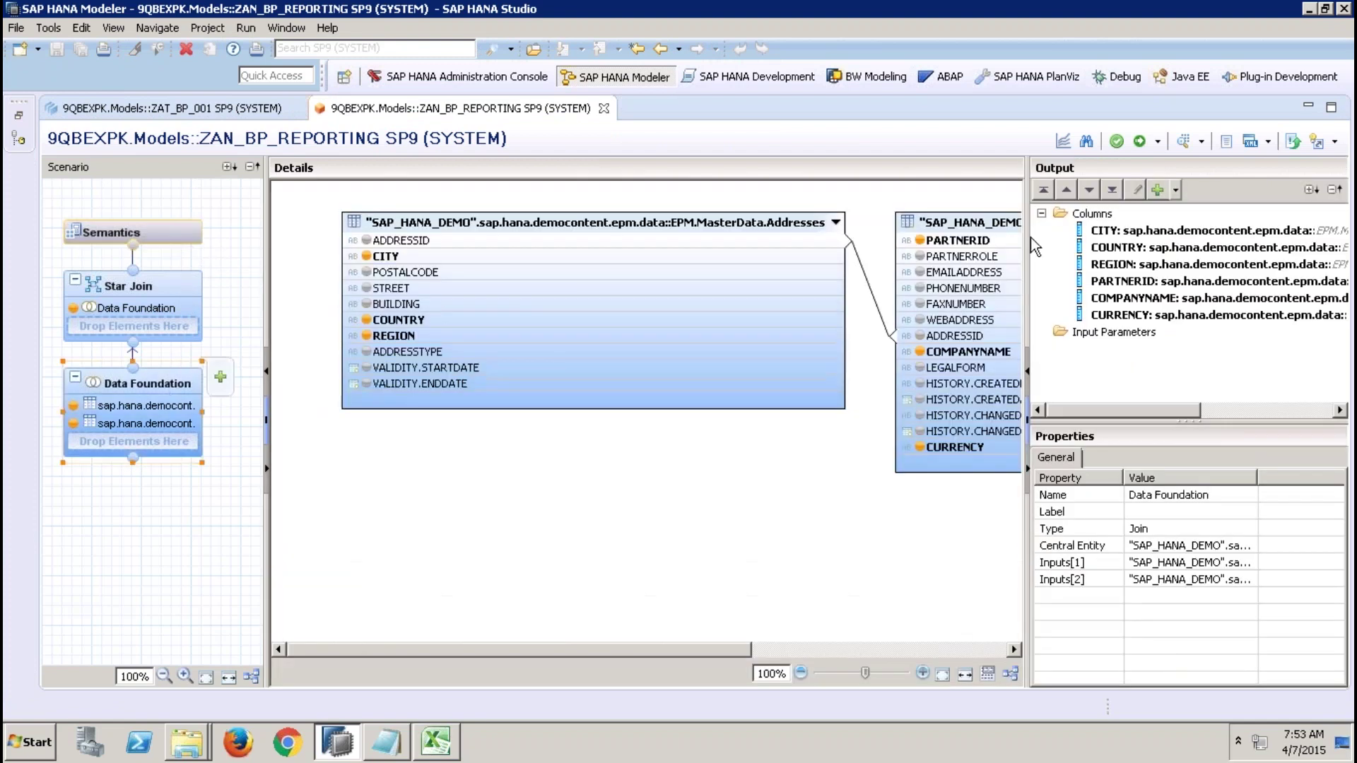
pyautogui.click(1141, 230)
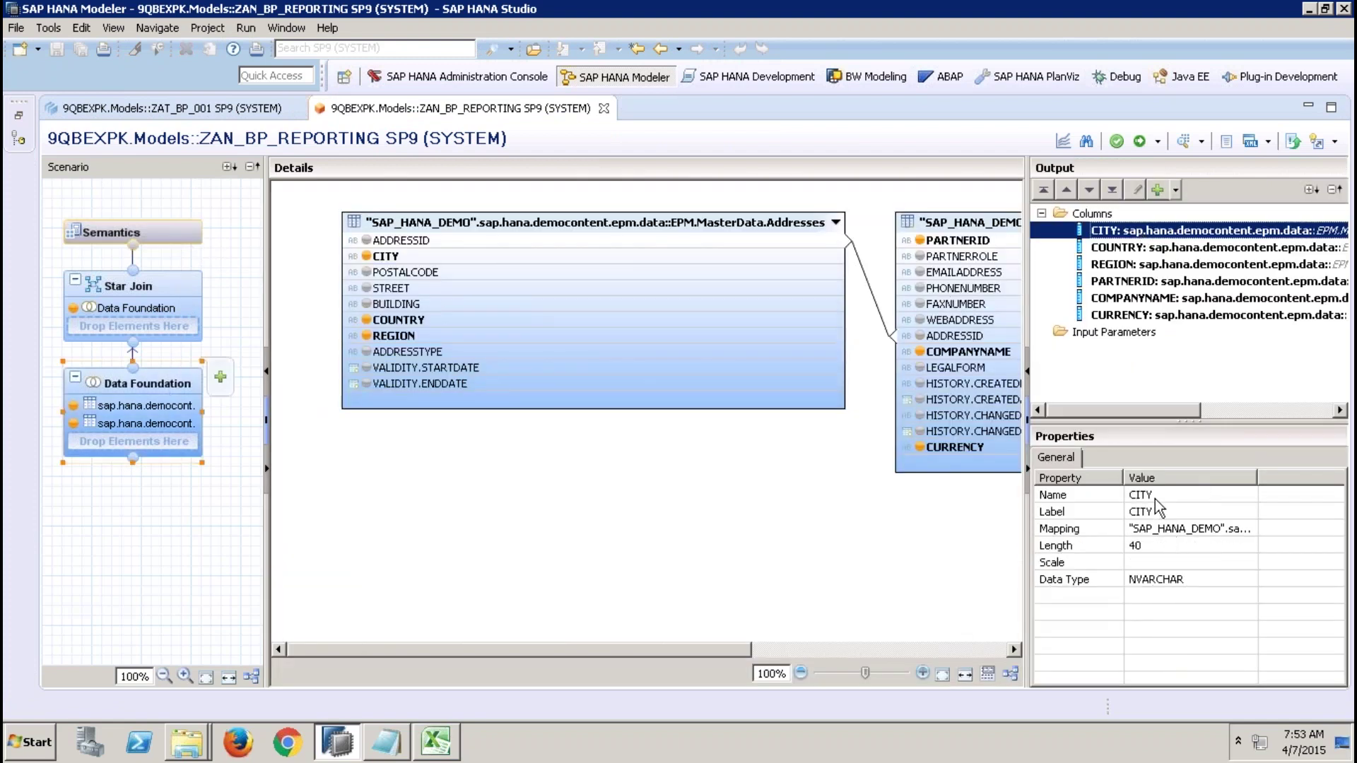
pyautogui.click(1154, 496)
pyautogui.click(1155, 511)
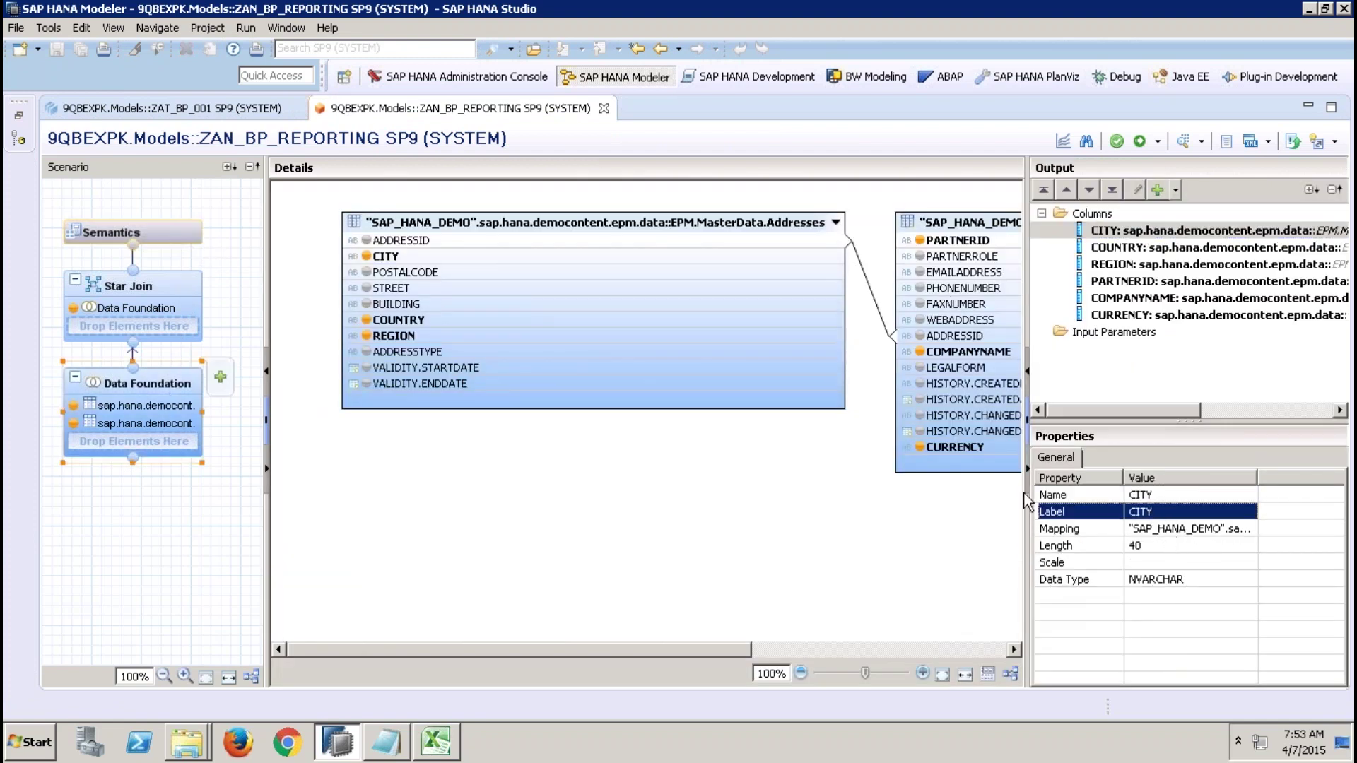
# Rename the CITY output column in the Star Join node of ZAN_BP_REPORTING as CITY1.
pyautogui.click(127, 286)
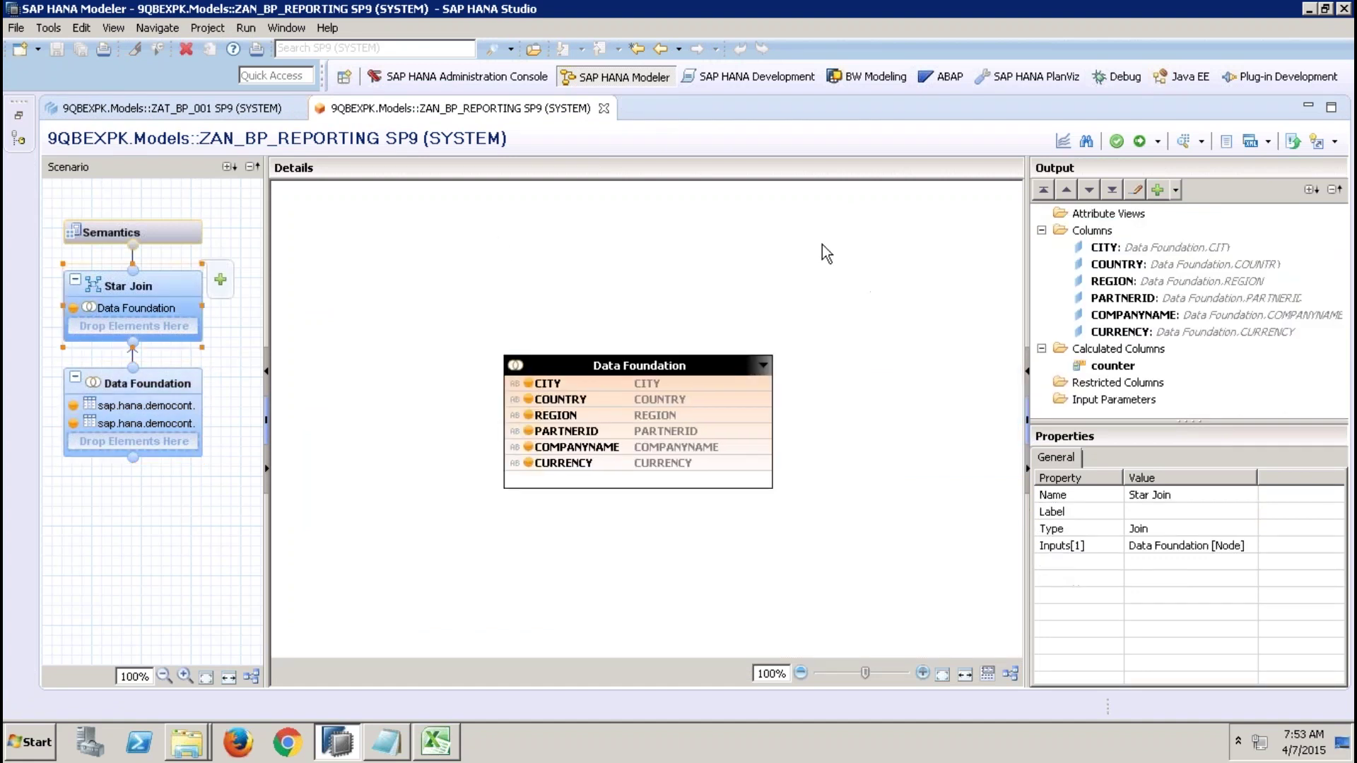
pyautogui.click(1147, 249)
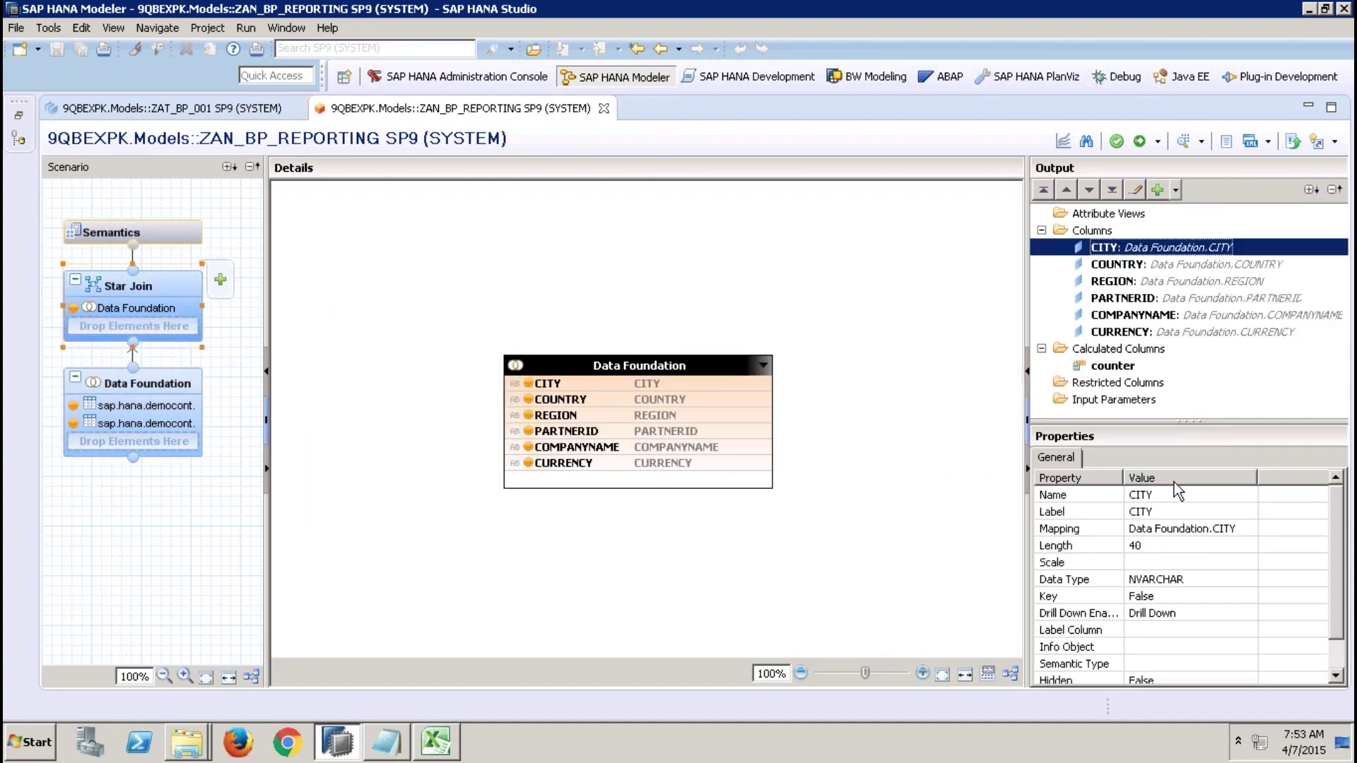
pyautogui.click(1169, 494)
pyautogui.write('1')
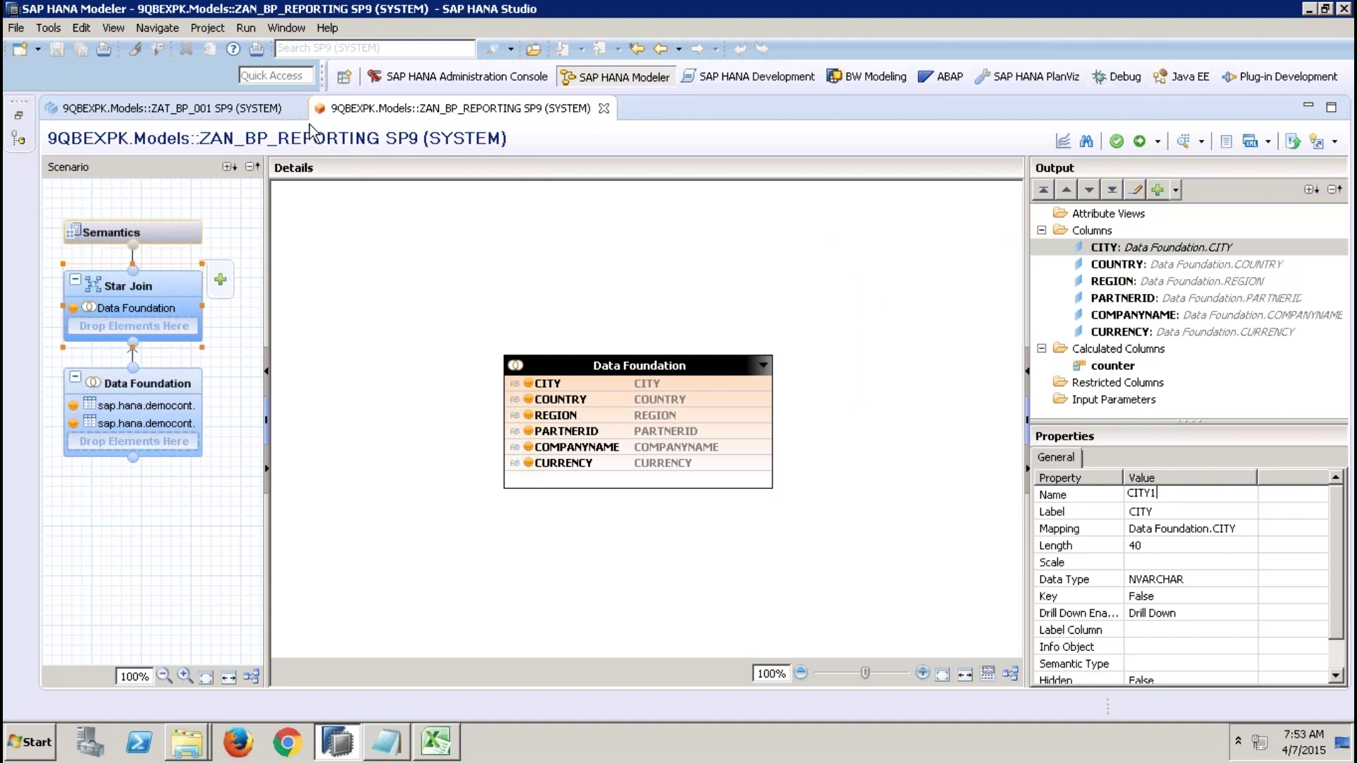
# Return to ZAT_BP_001 and examine the general properties of its CITY output column, including the mapping and key settings.
pyautogui.click(249, 111)
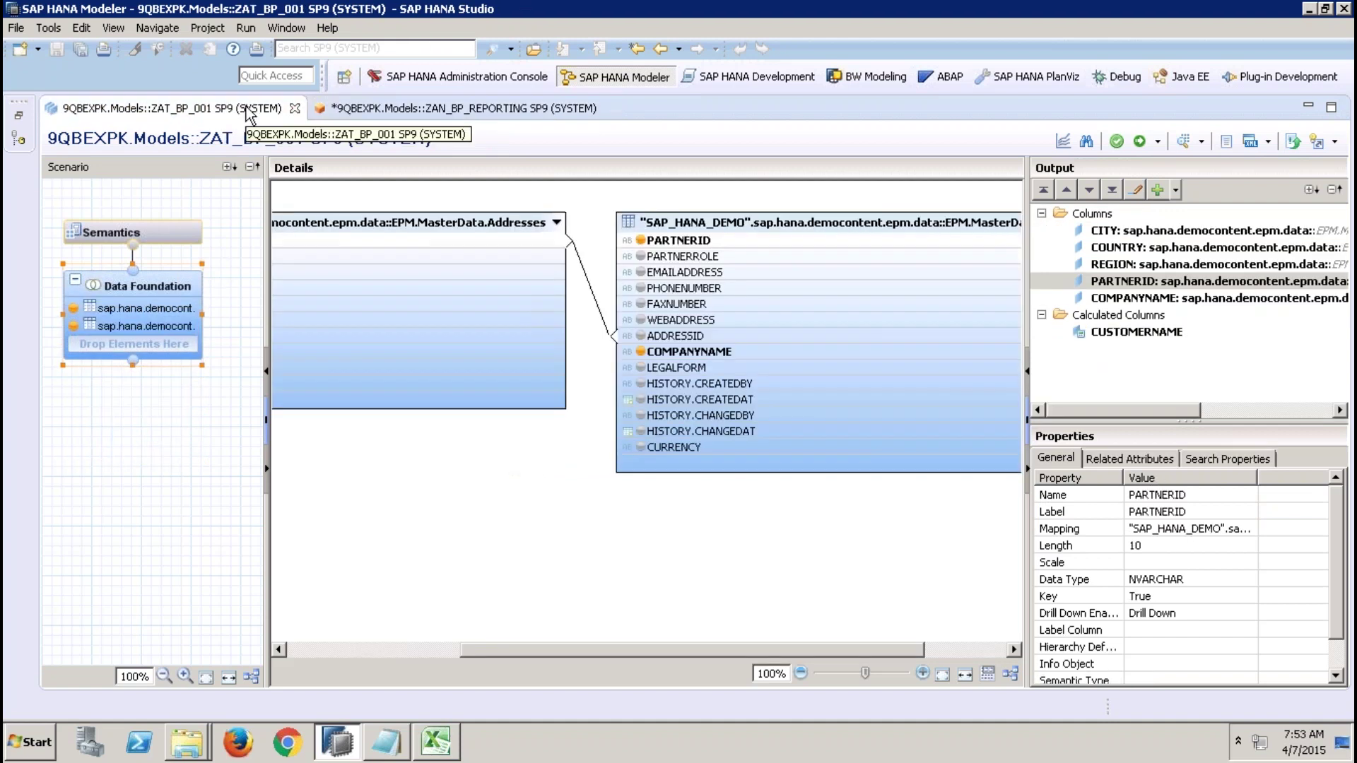
pyautogui.click(1180, 231)
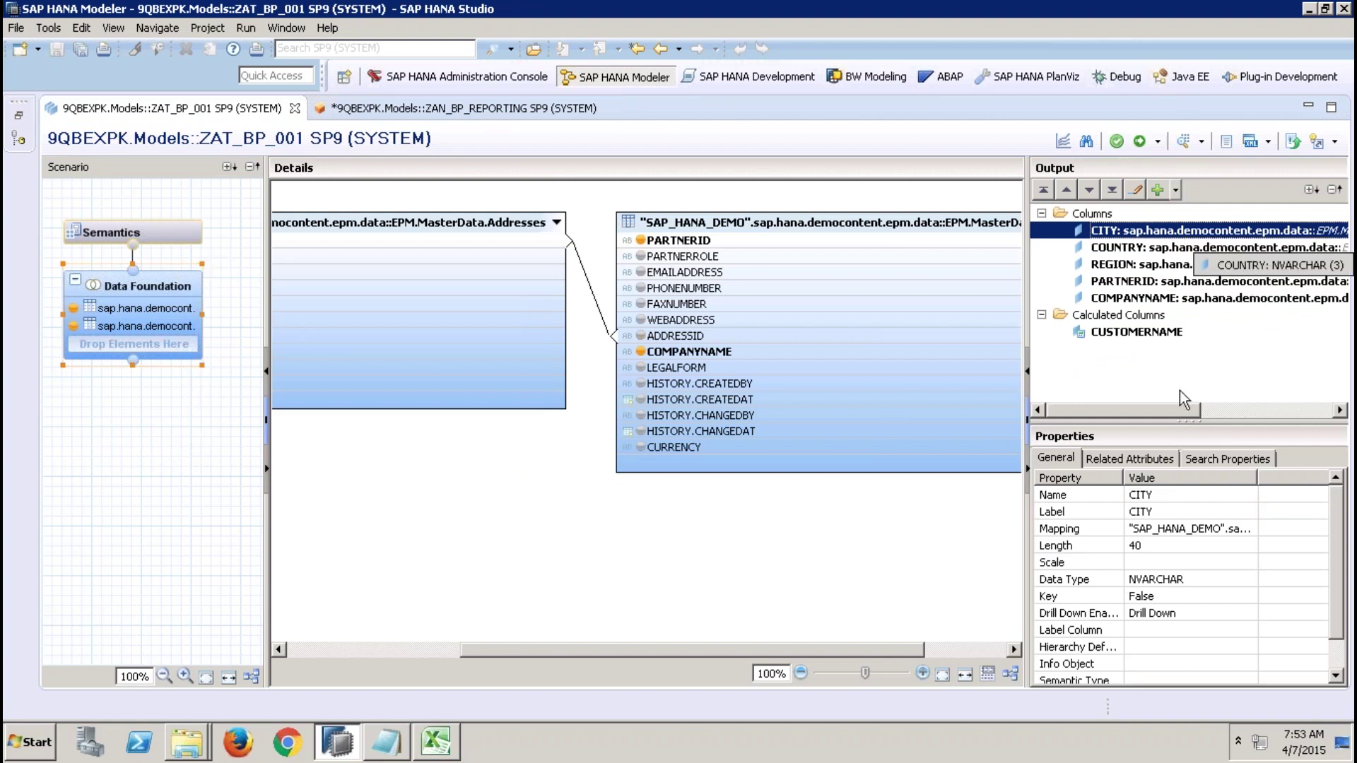
pyautogui.moveTo(1178, 423); pyautogui.dragTo(1150, 337)
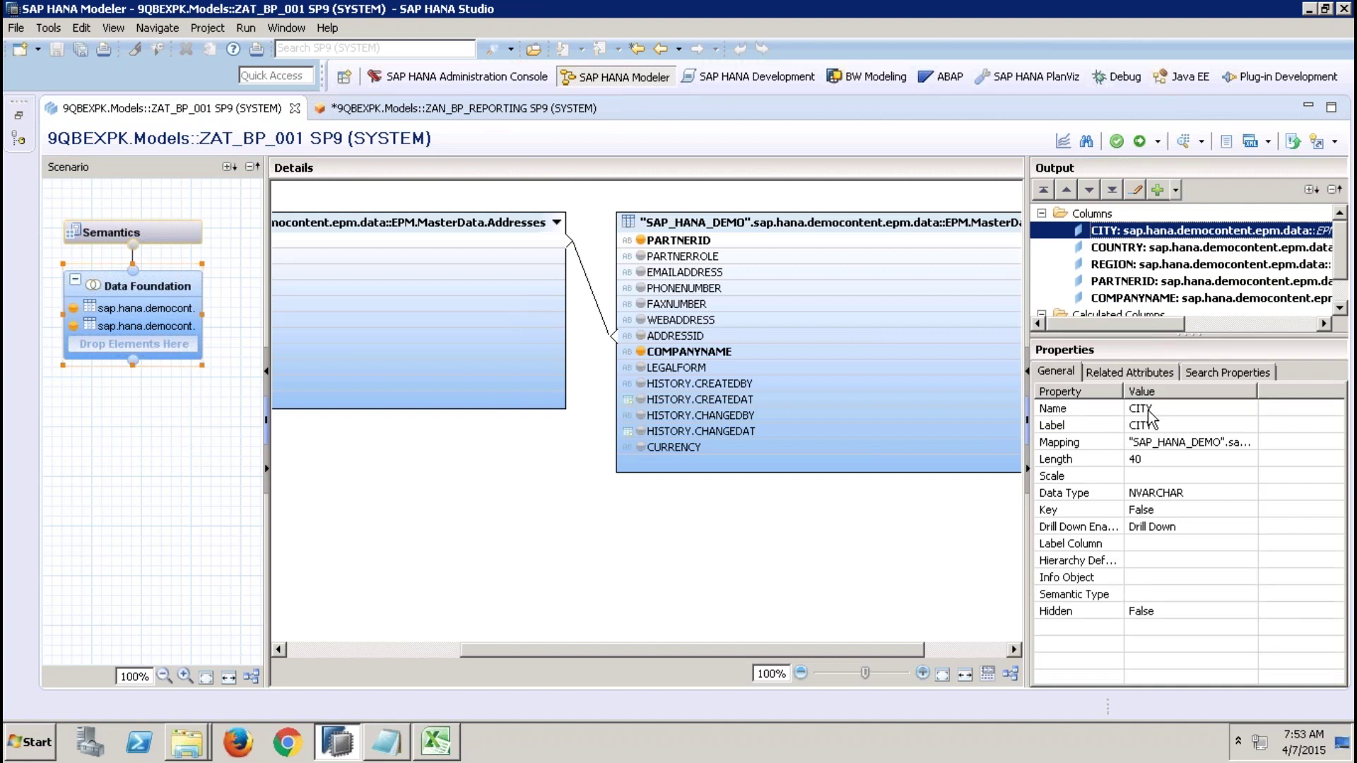
pyautogui.click(1162, 447)
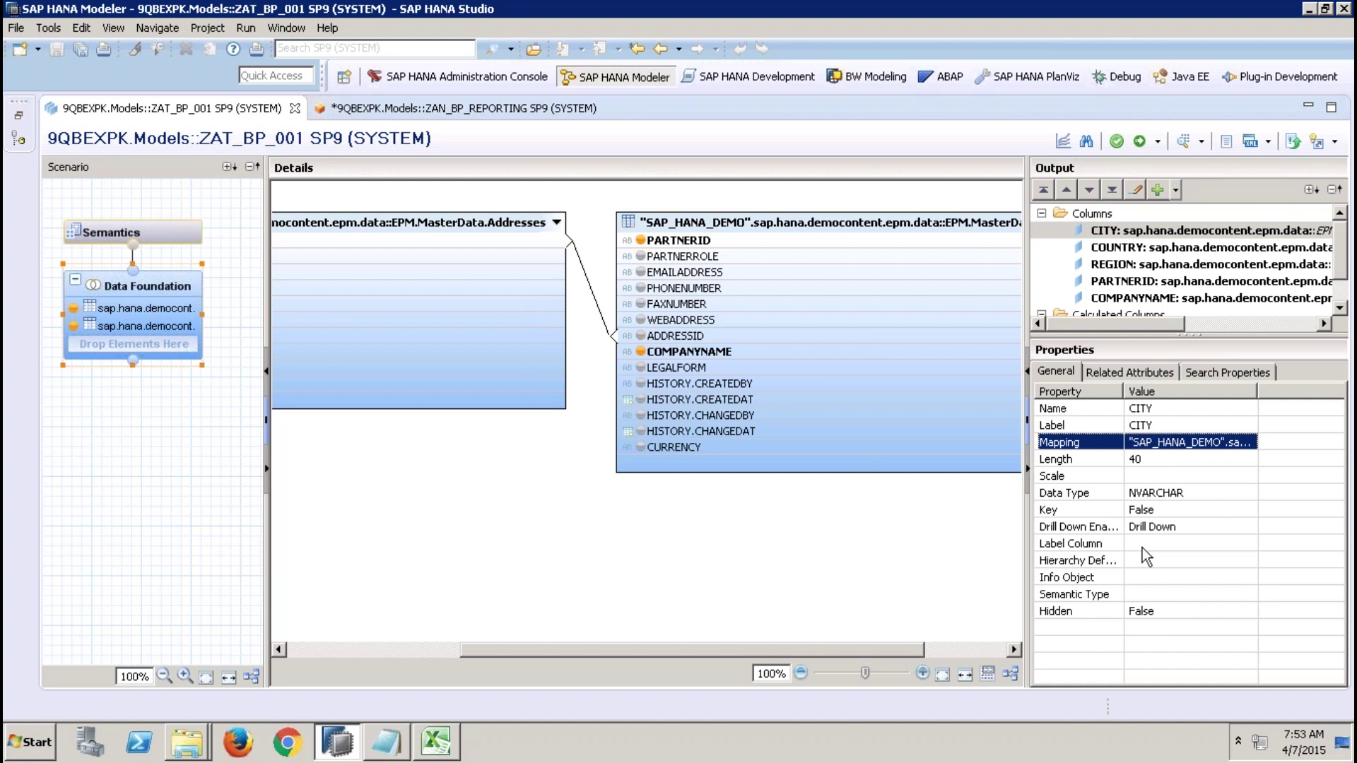
pyautogui.click(1081, 511)
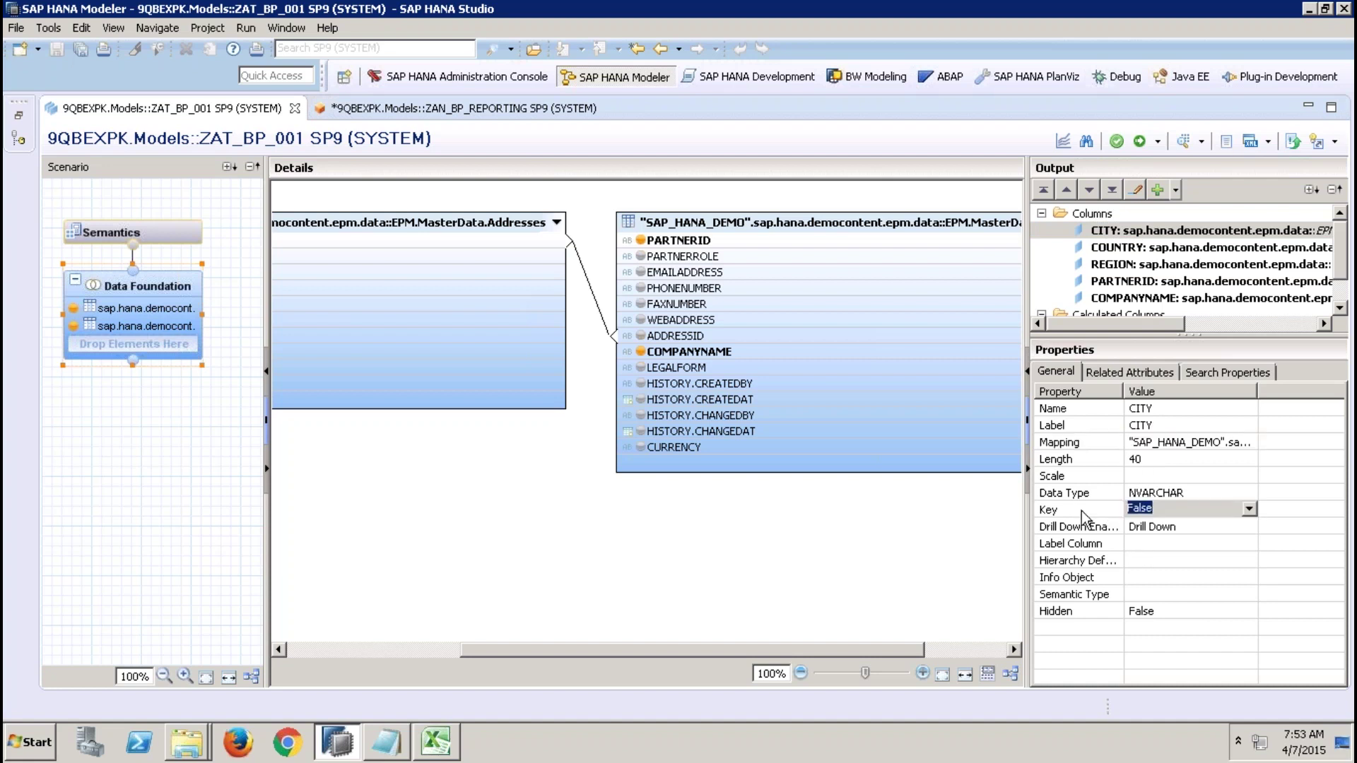
# Check the key column in the Semantics node, and examine PARTNERID's general, related attribute and search properties in the Data Foundation.
pyautogui.click(176, 239)
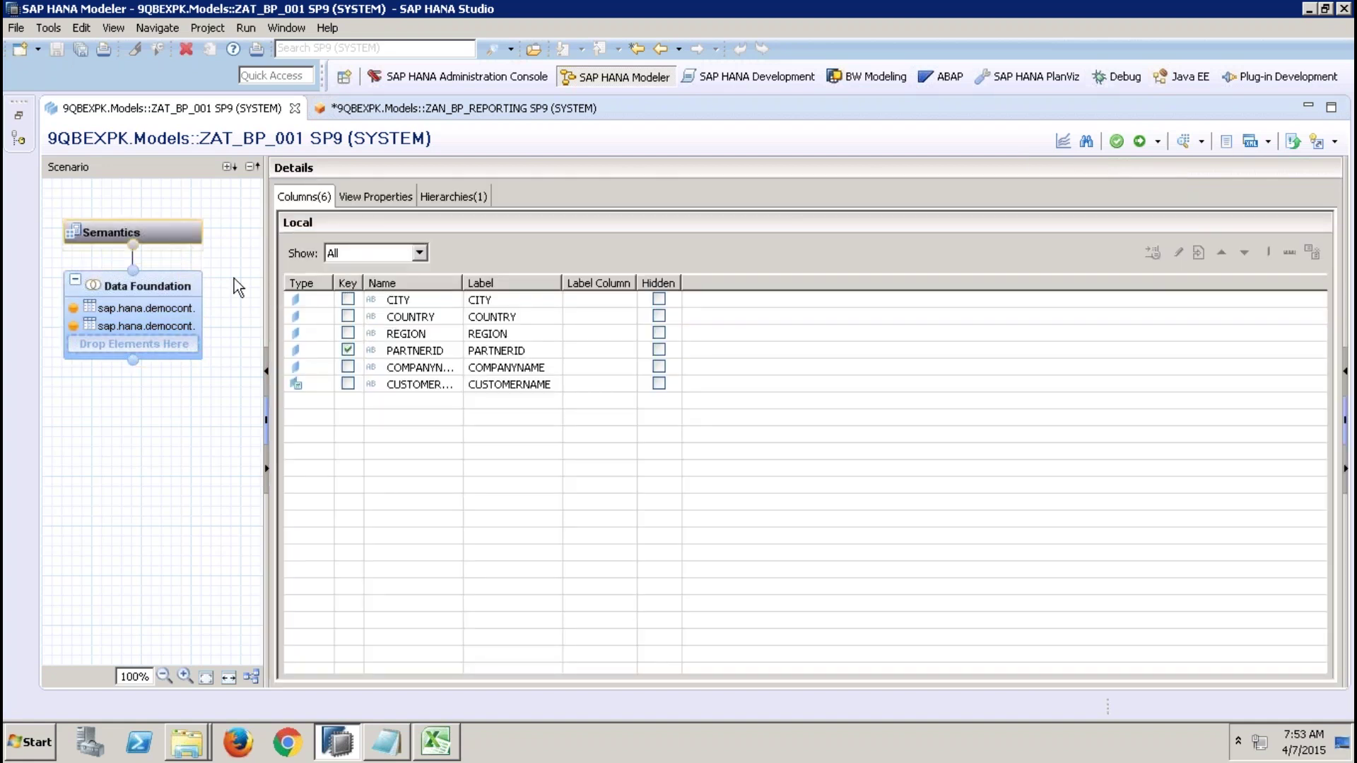
pyautogui.click(168, 287)
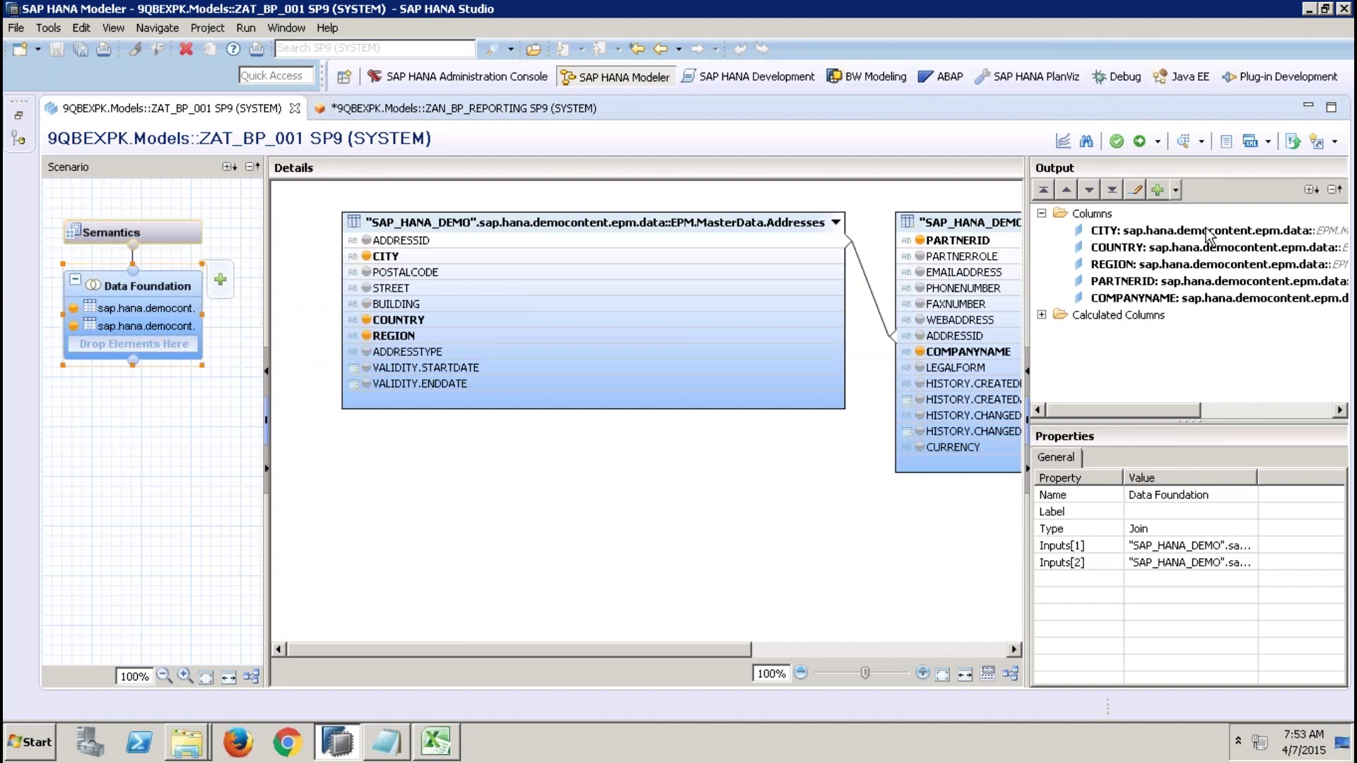
pyautogui.click(1210, 234)
pyautogui.click(1148, 281)
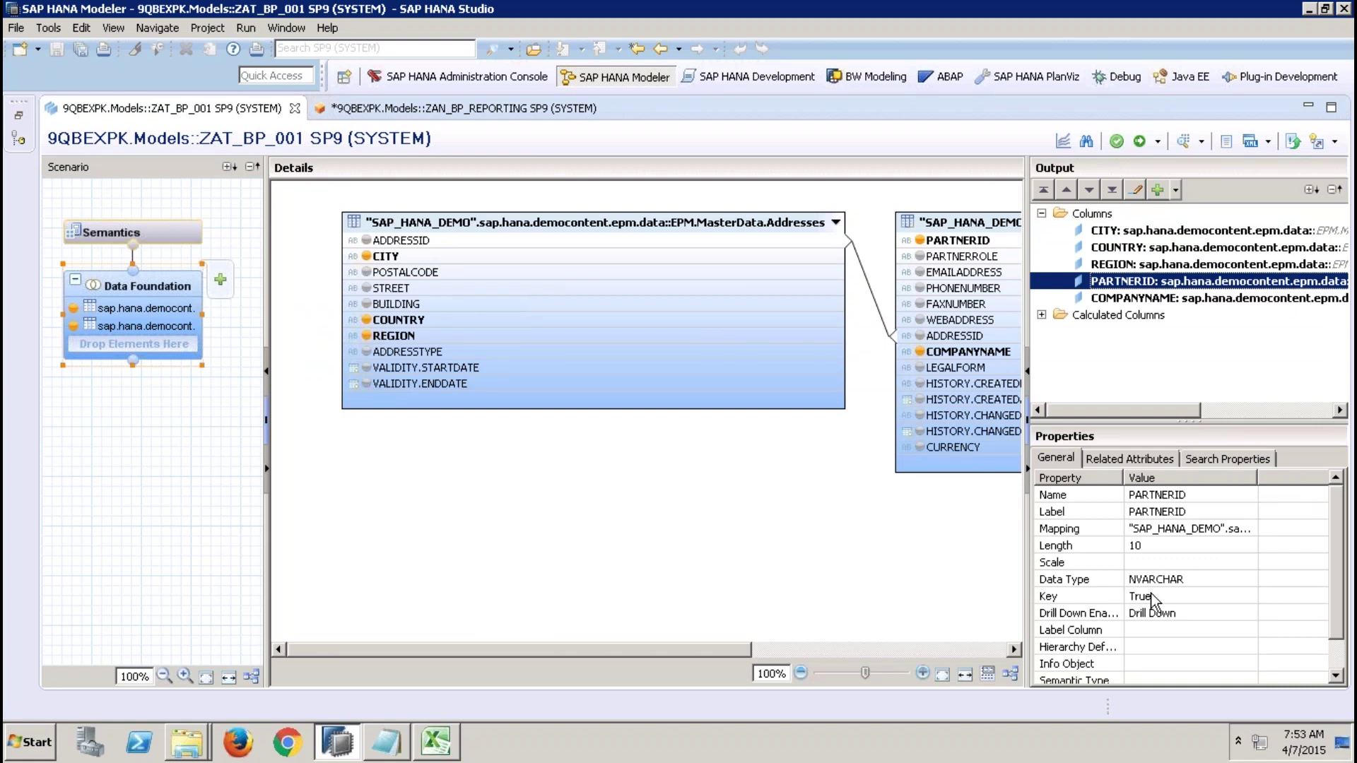
pyautogui.scroll(-1, 1343, 654)
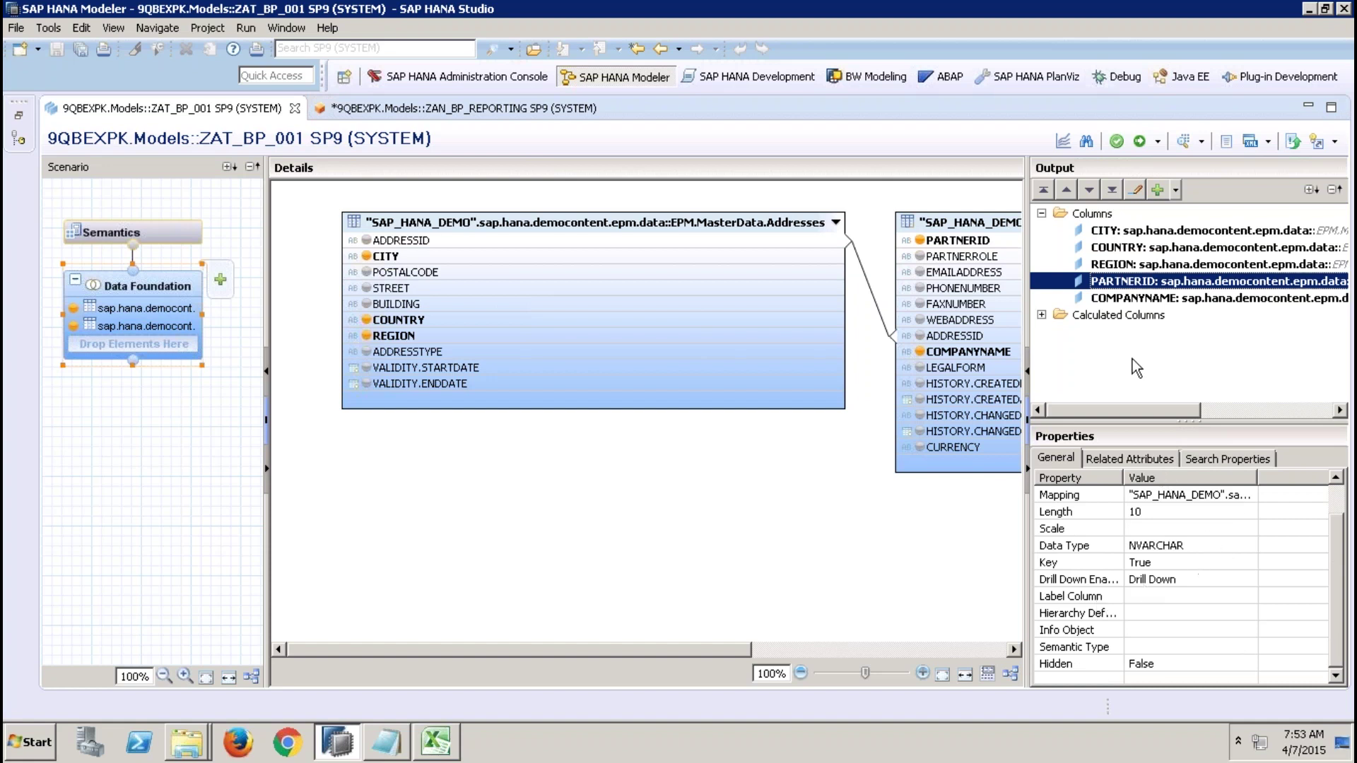
pyautogui.click(1119, 462)
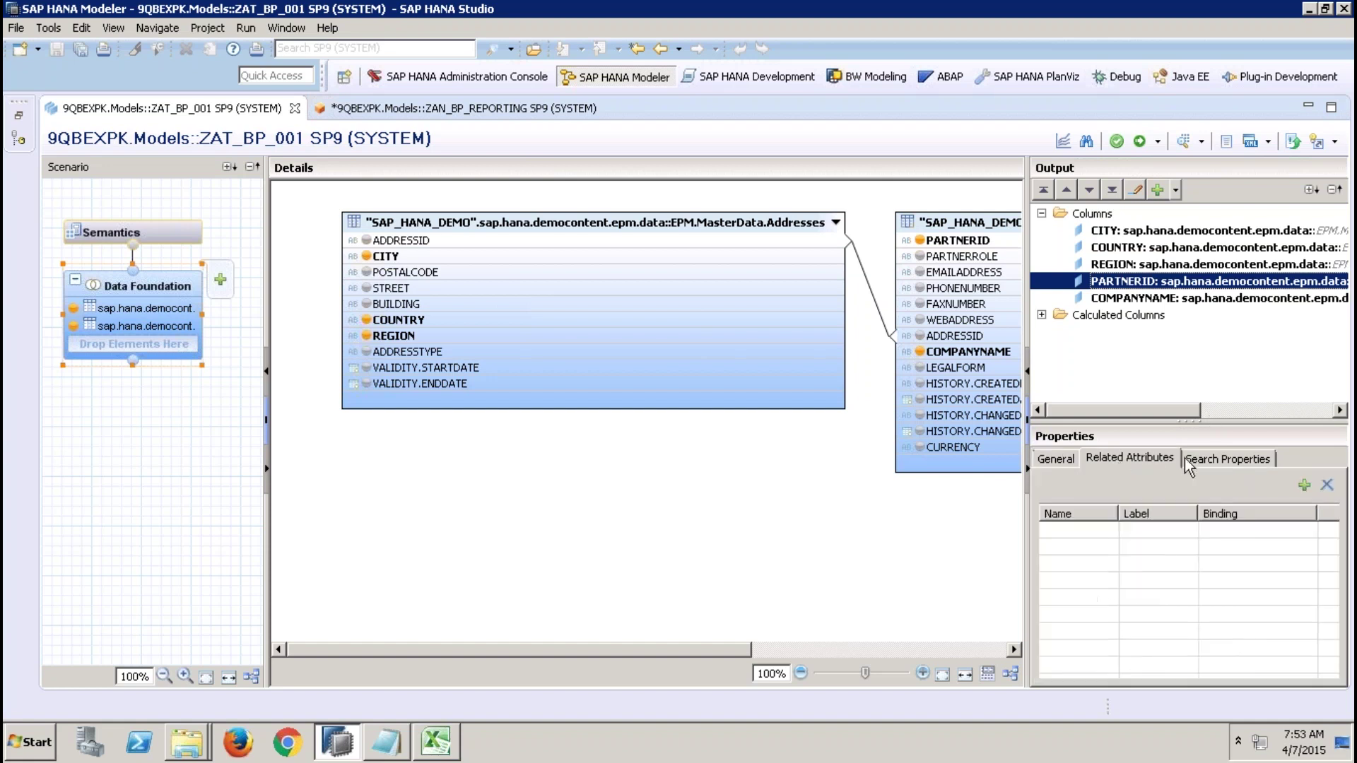
pyautogui.click(1223, 455)
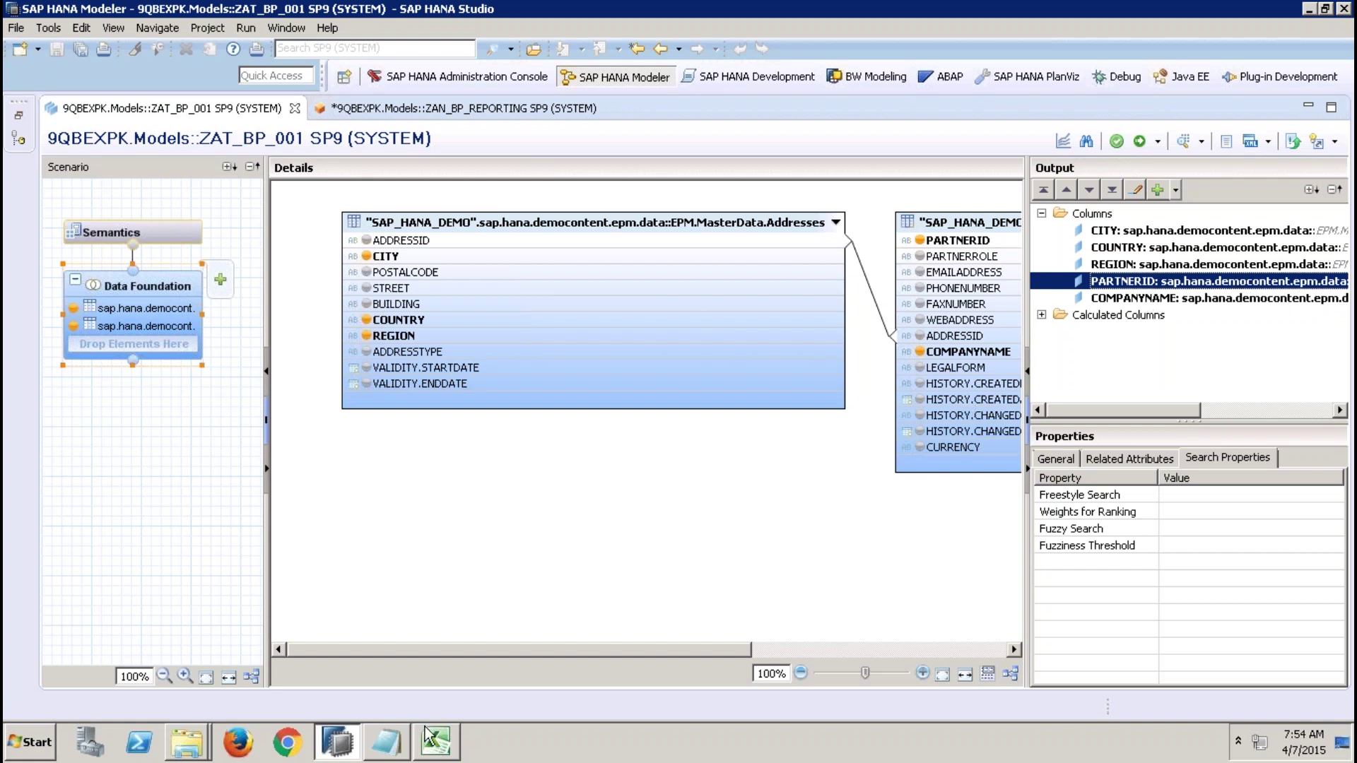
# Set Fuzzy Search to True for the PARTNERID output column.
pyautogui.moveTo(436, 742)
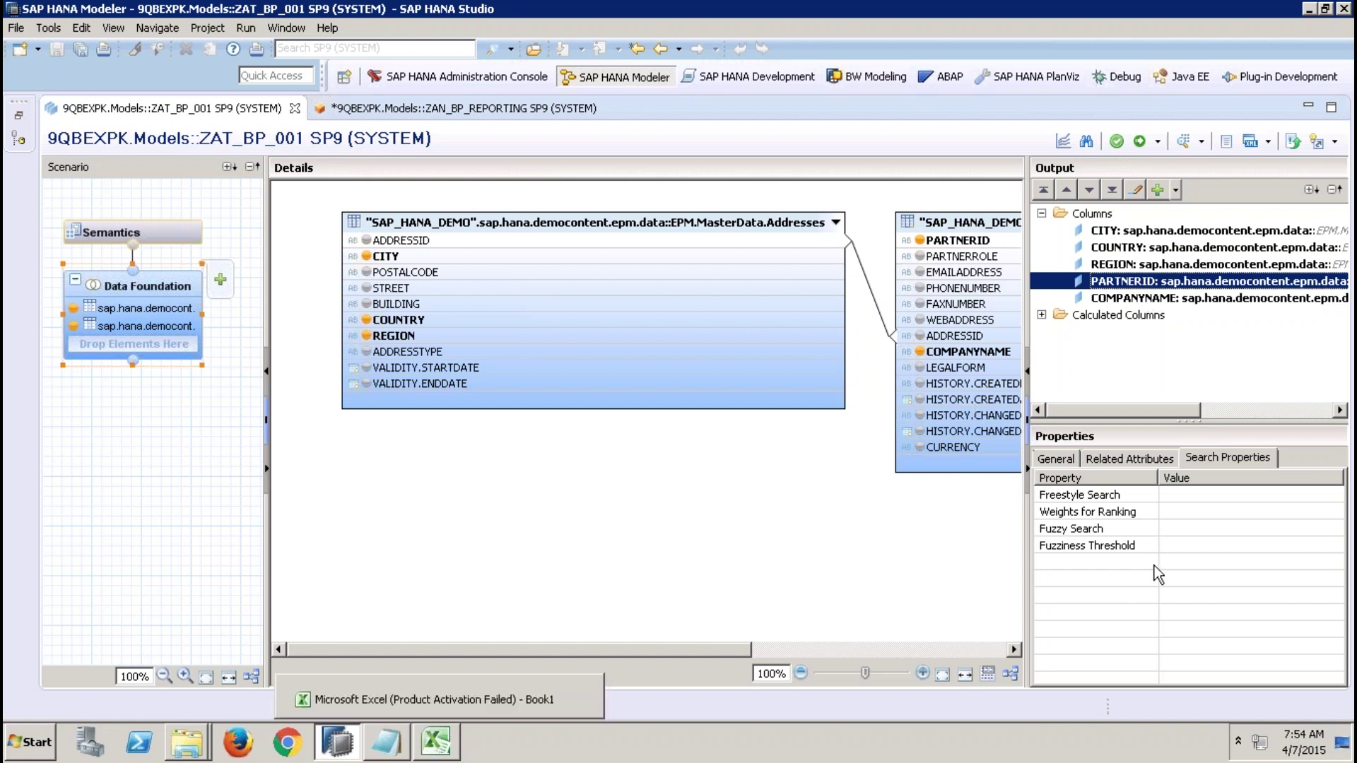
pyautogui.click(1198, 530)
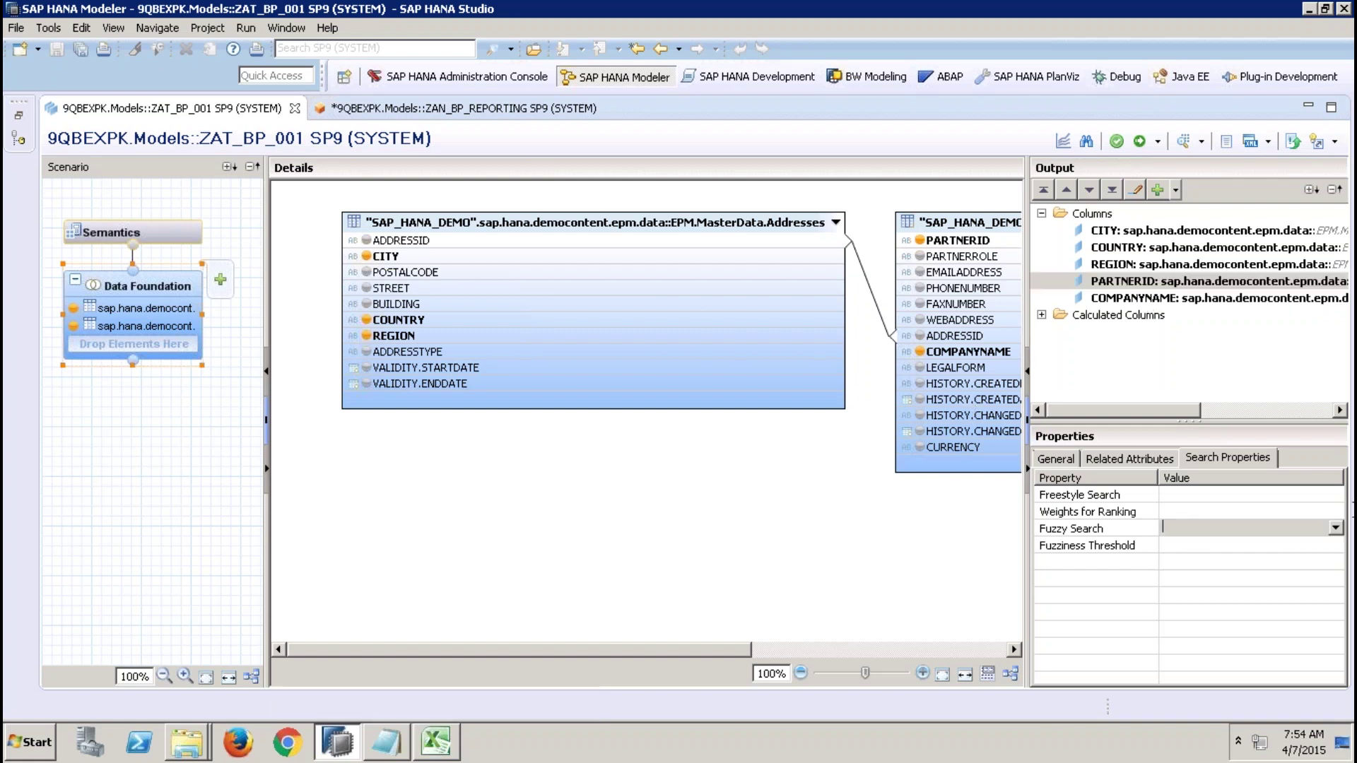
pyautogui.click(1335, 527)
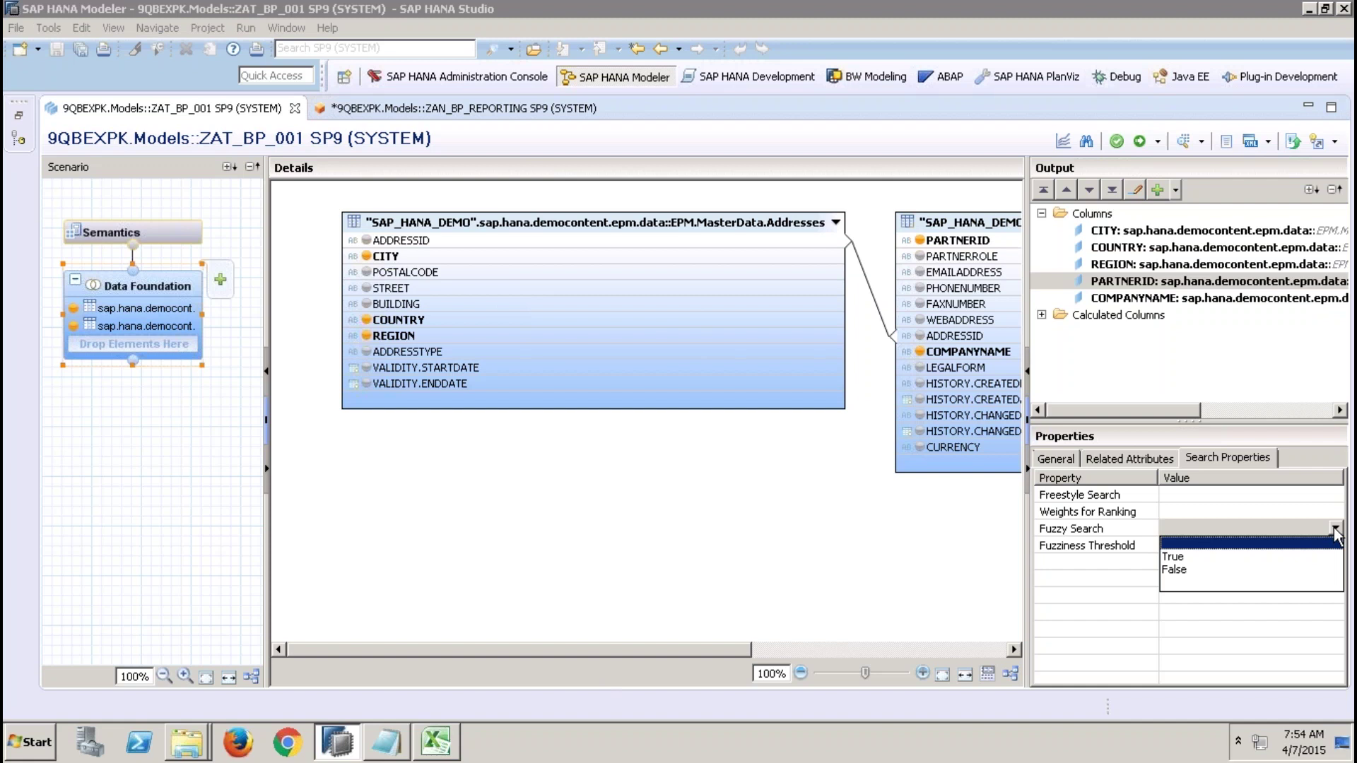
pyautogui.click(1172, 557)
pyautogui.click(799, 574)
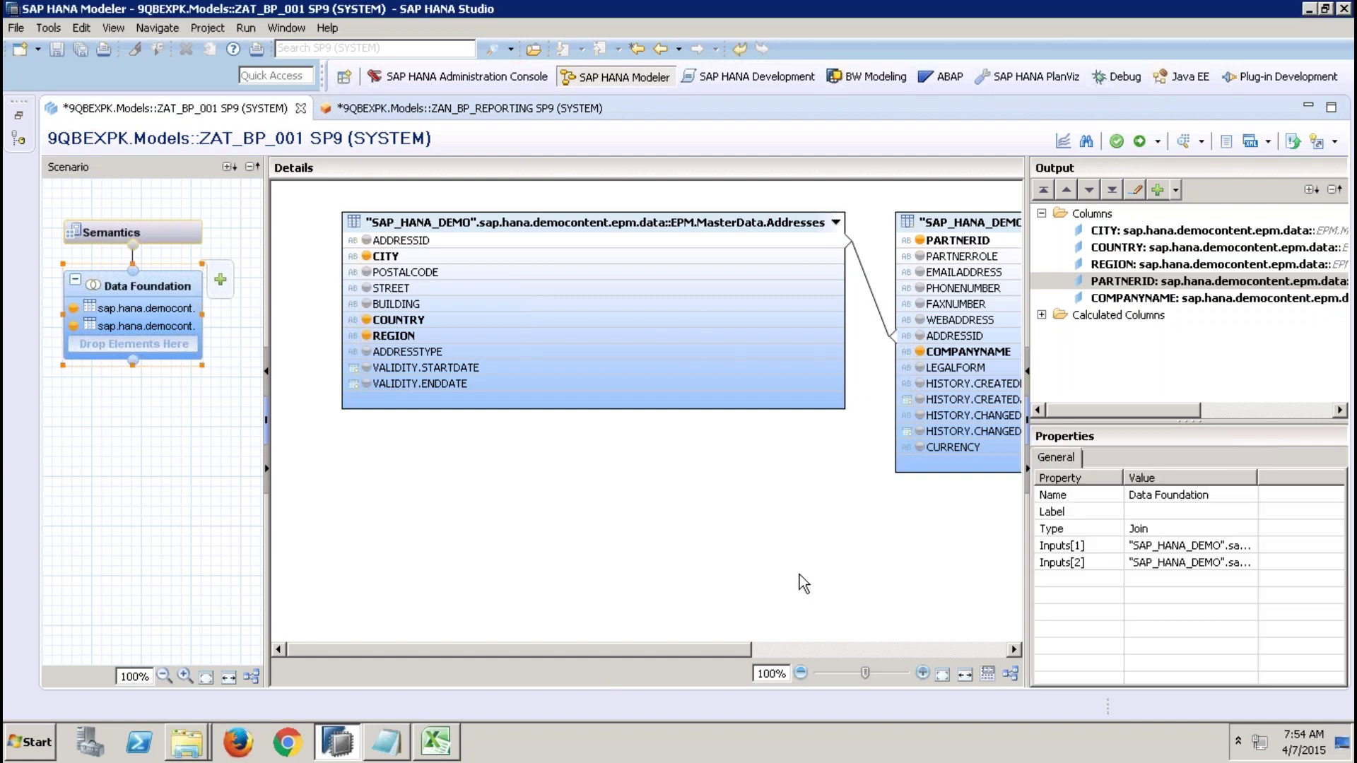
# Switch to the Book1 workbook in Excel and put a thick box border around cells C3:E3 of Sheet5.
pyautogui.click(436, 743)
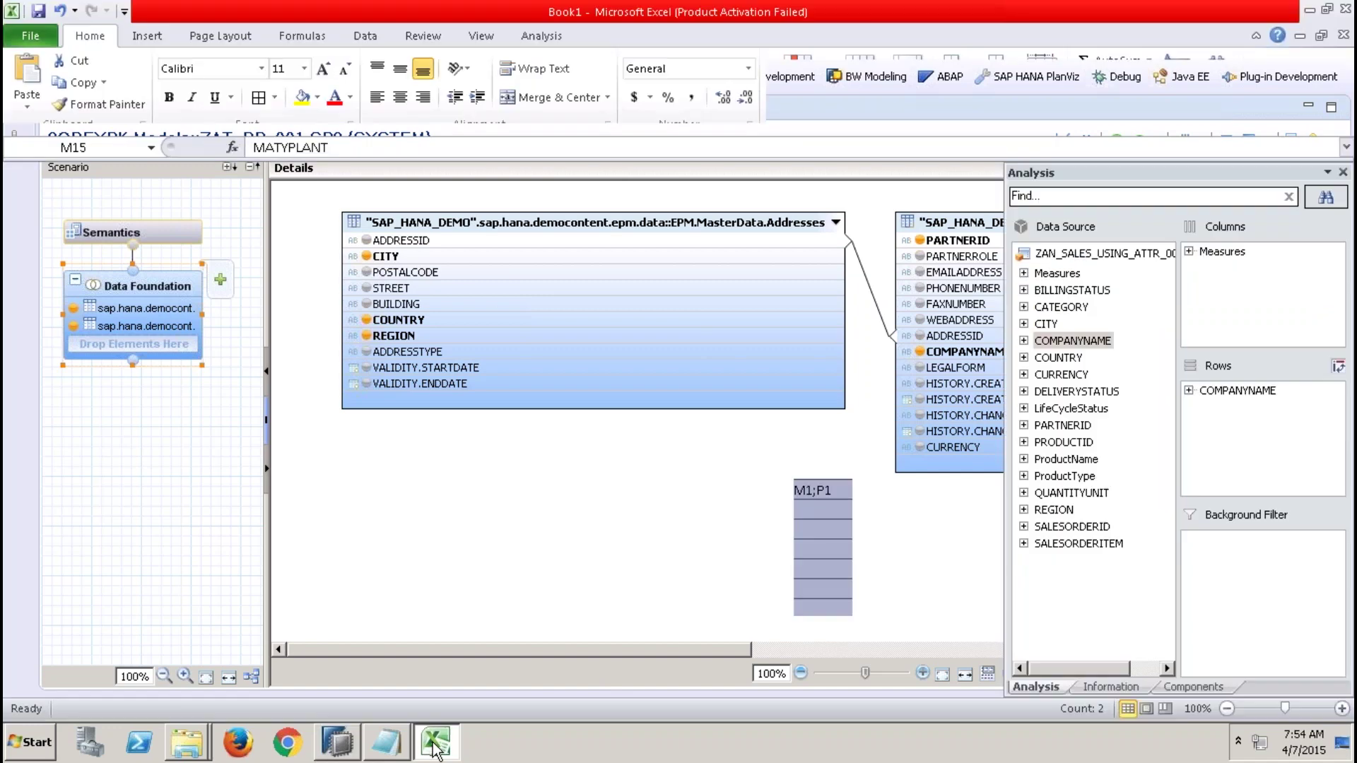
pyautogui.click(216, 229)
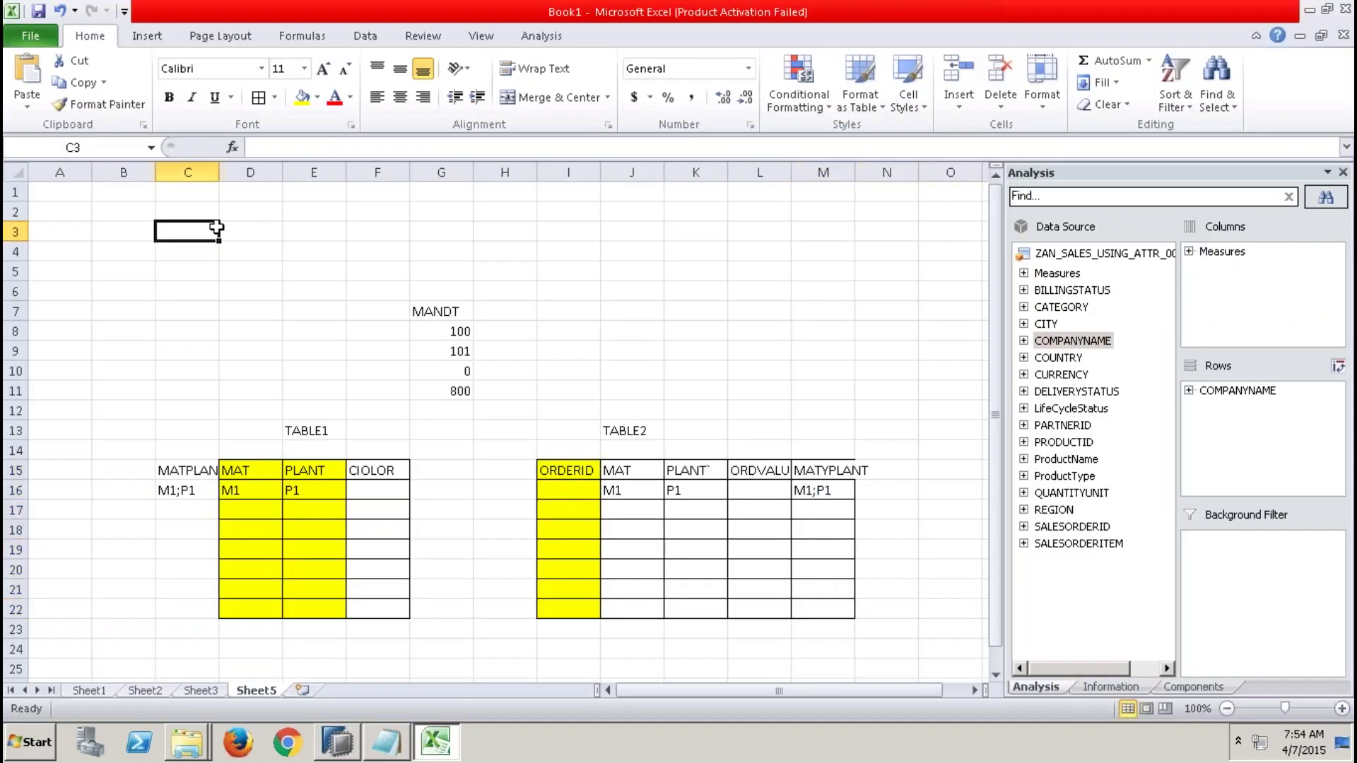
pyautogui.moveTo(216, 228); pyautogui.dragTo(318, 231)
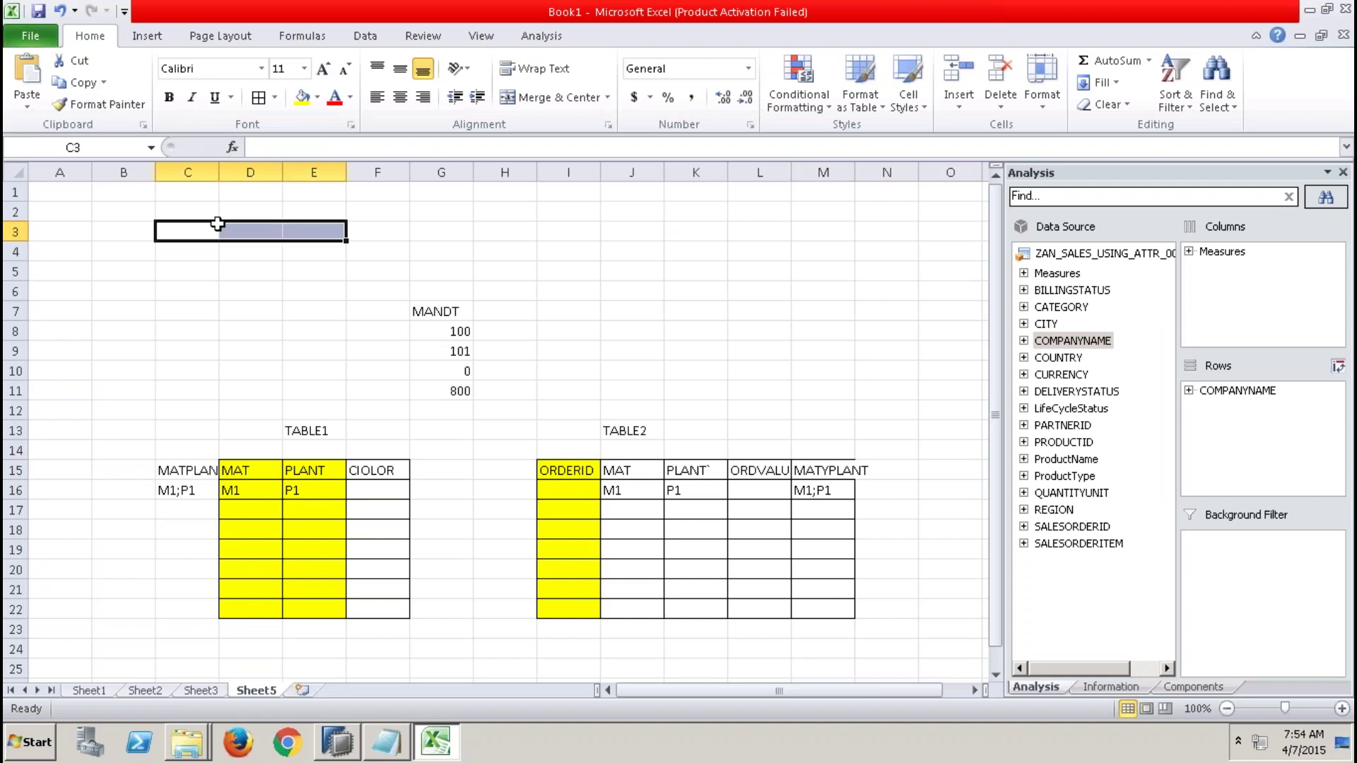
pyautogui.click(274, 98)
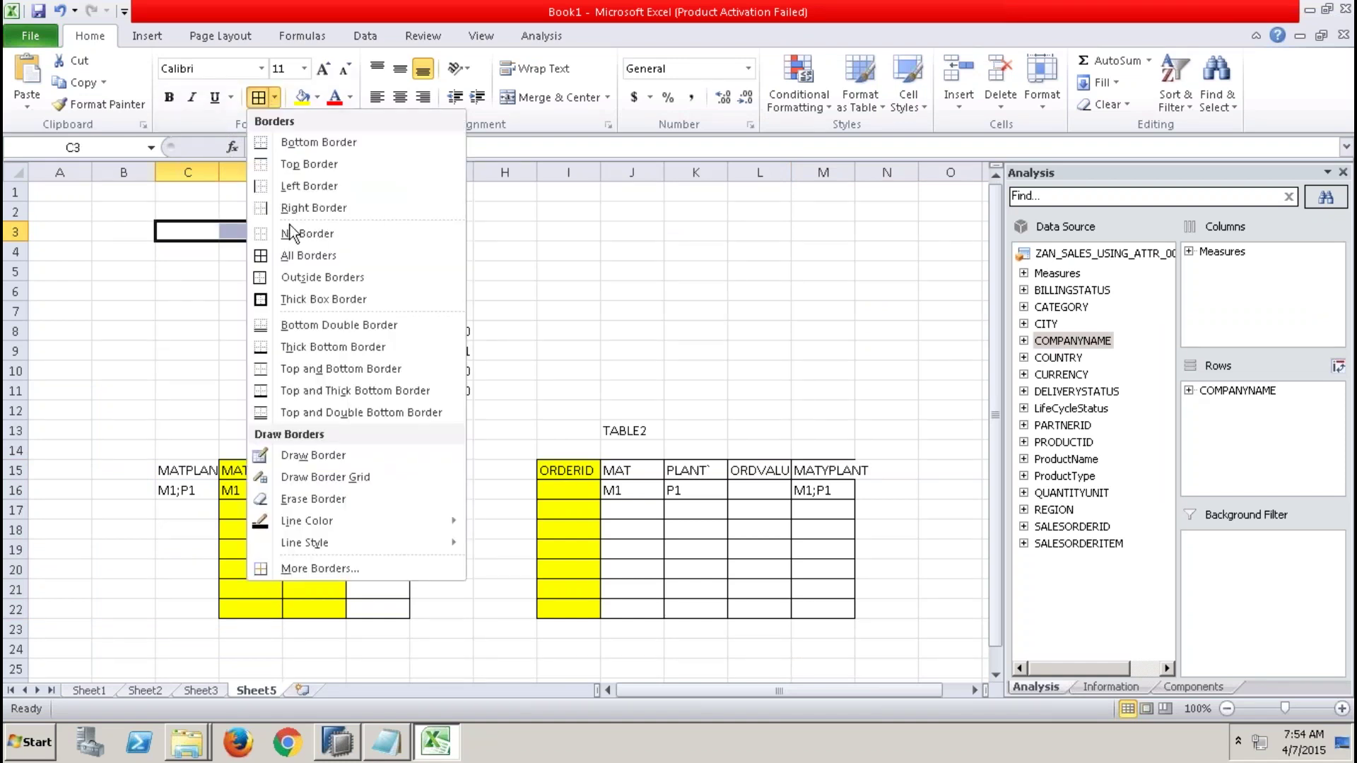
pyautogui.click(306, 301)
# Enter the heading City in C2 and the partial search text Hy in C3, and select the suggestion area C4:D9 underneath.
pyautogui.click(183, 212)
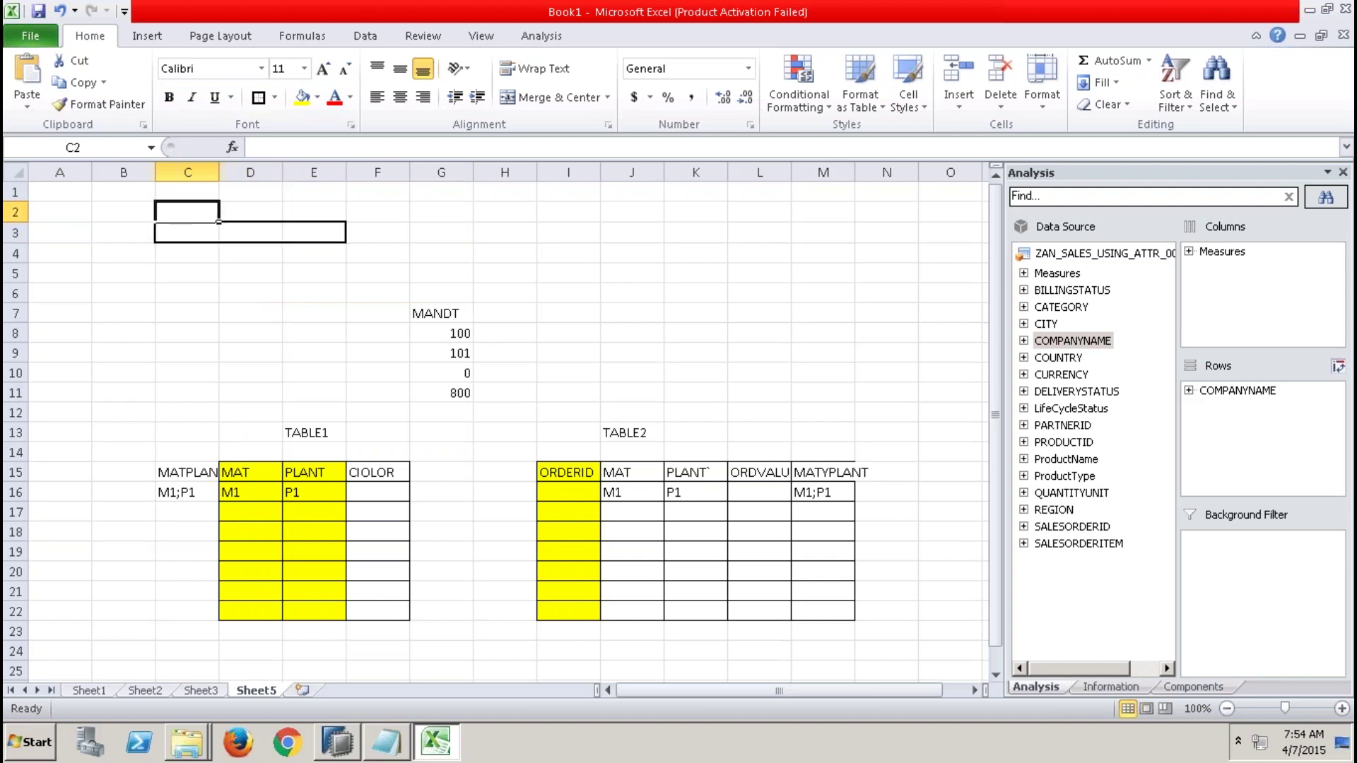
pyautogui.write('City')
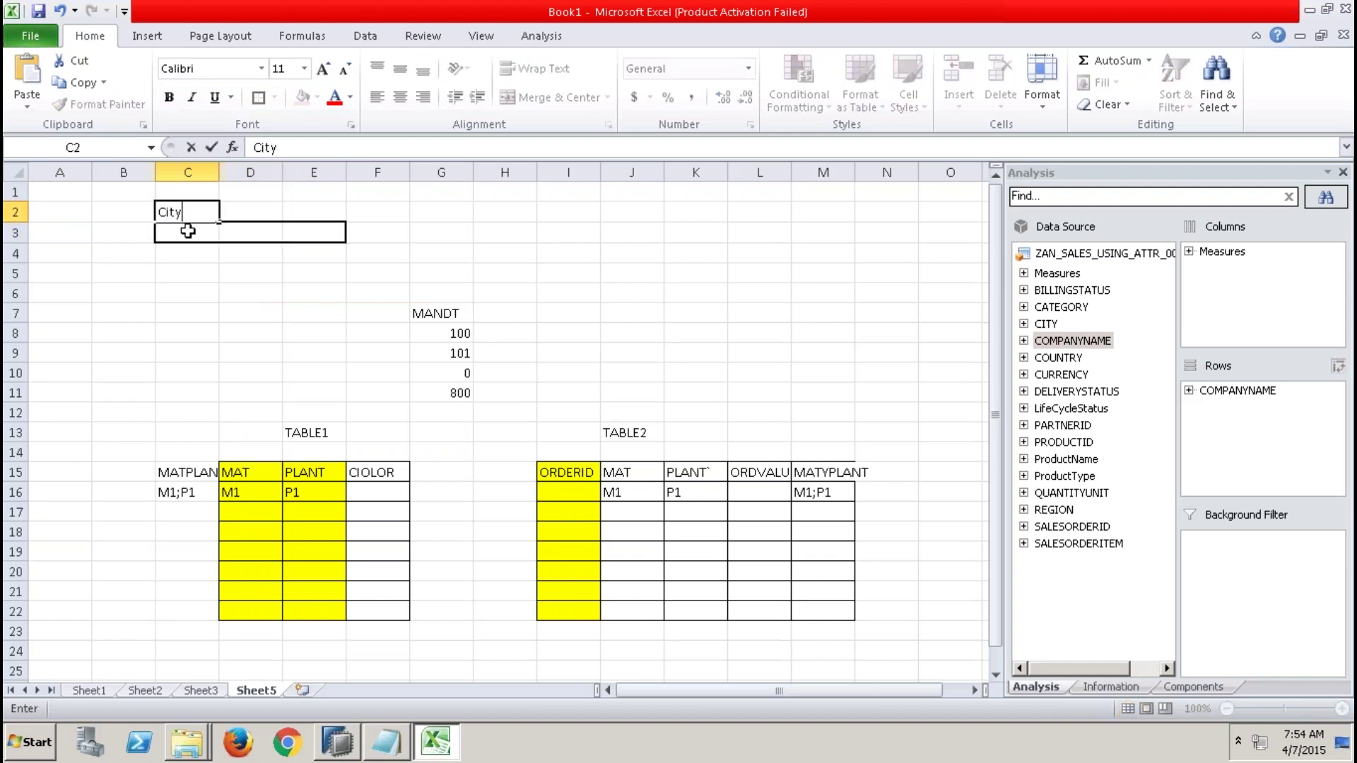
pyautogui.click(187, 232)
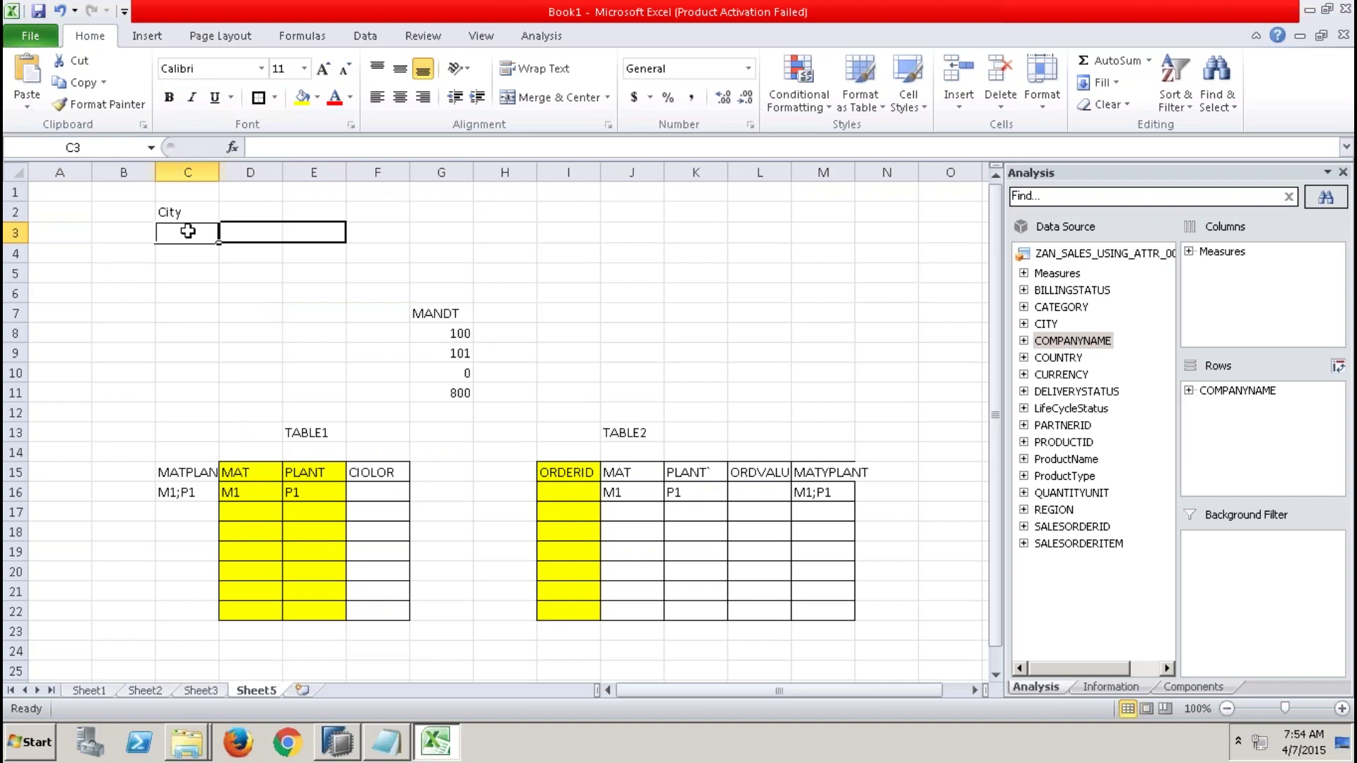
pyautogui.write('Hy')
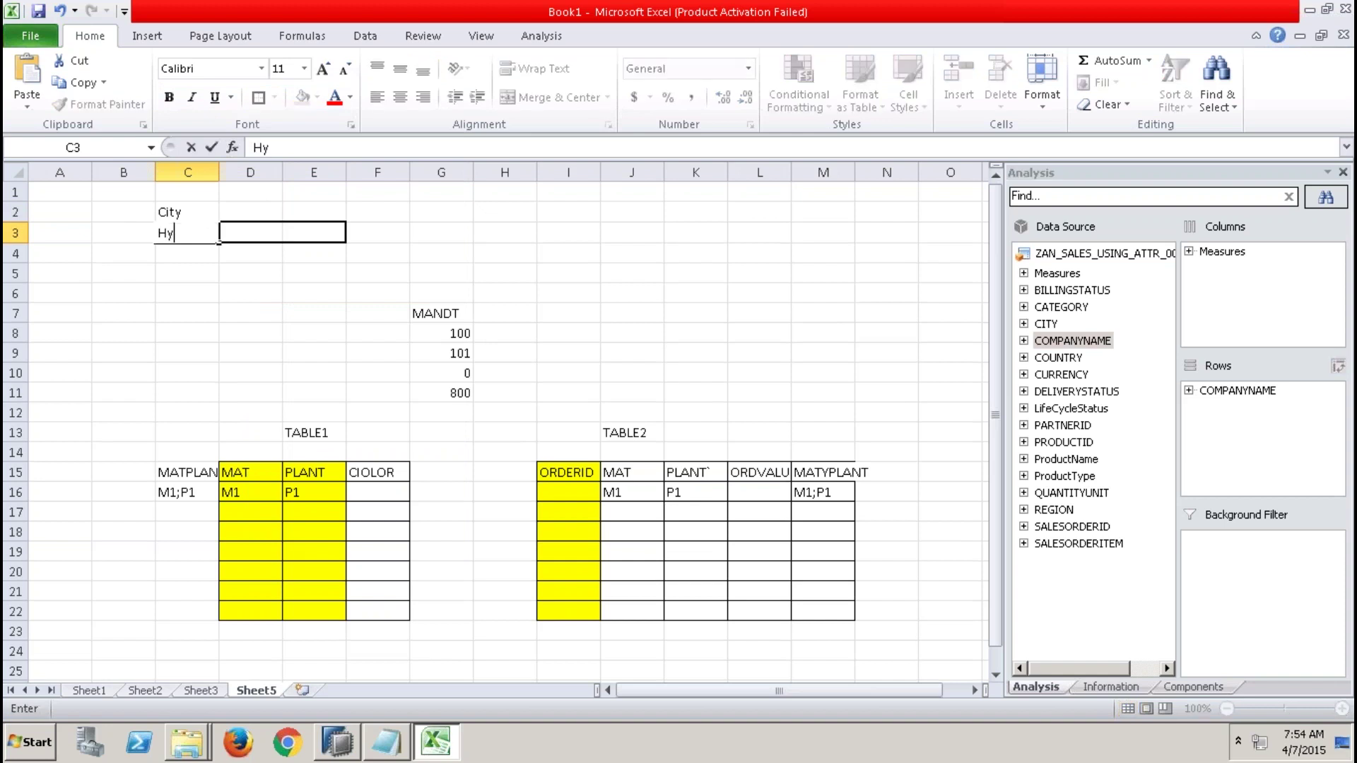
pyautogui.click(180, 244)
pyautogui.moveTo(180, 248); pyautogui.dragTo(221, 355)
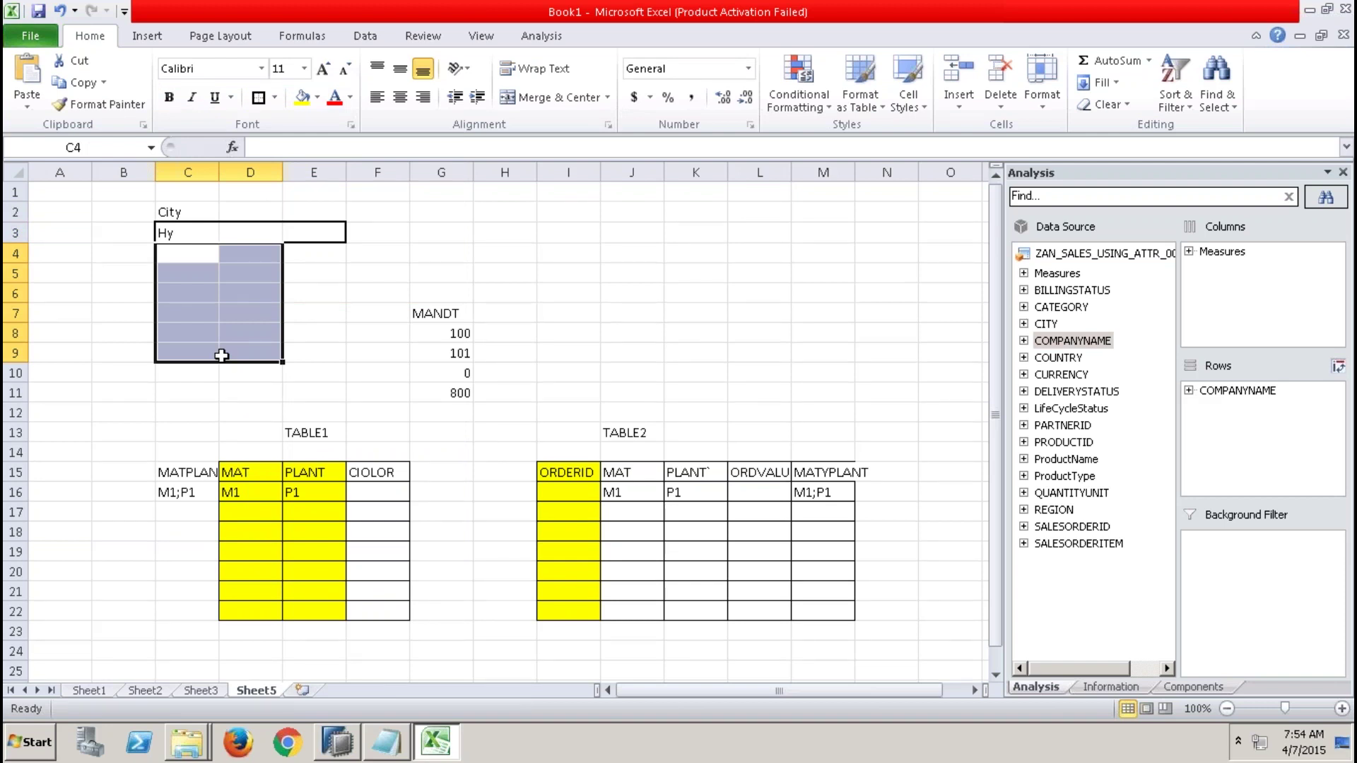
# Switch to Firefox, open google.com and enter hy in the search box to view its search suggestions.
pyautogui.moveTo(910, 18)
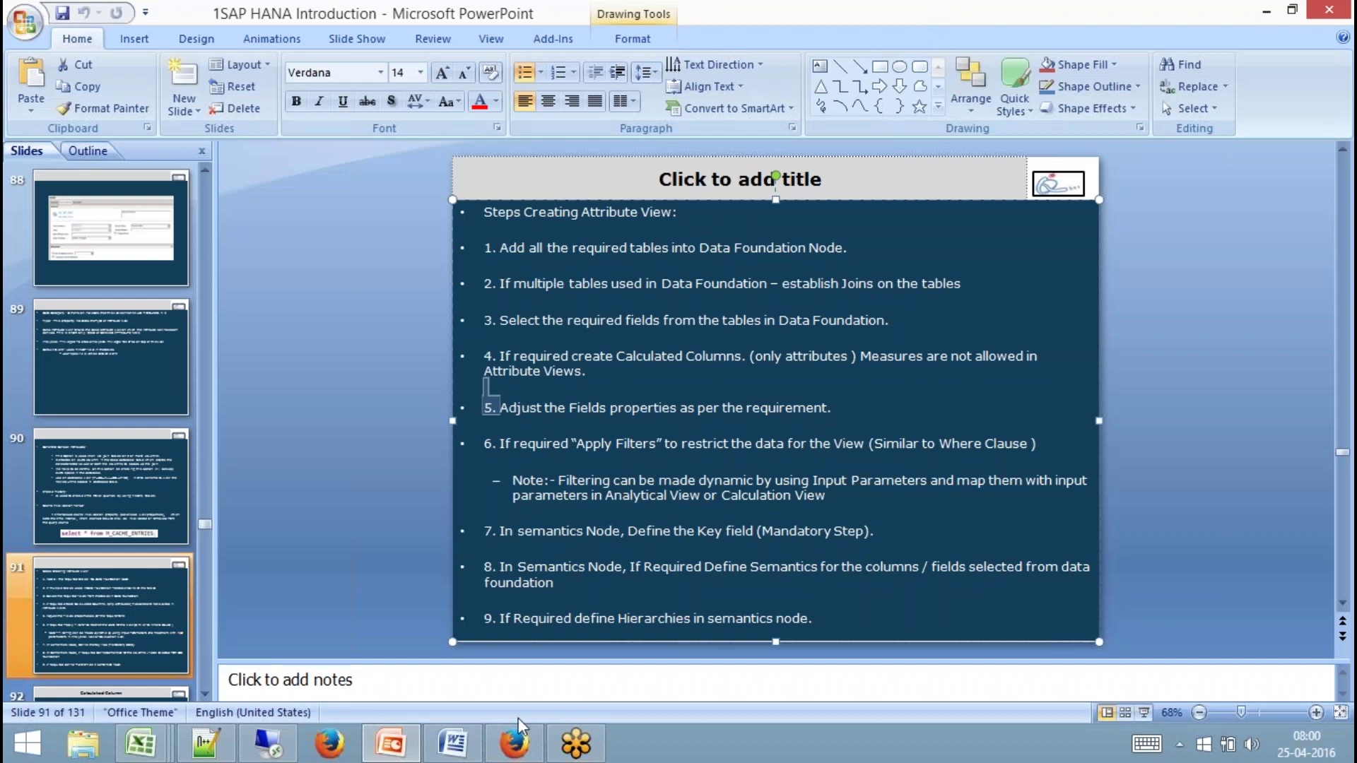
pyautogui.click(519, 738)
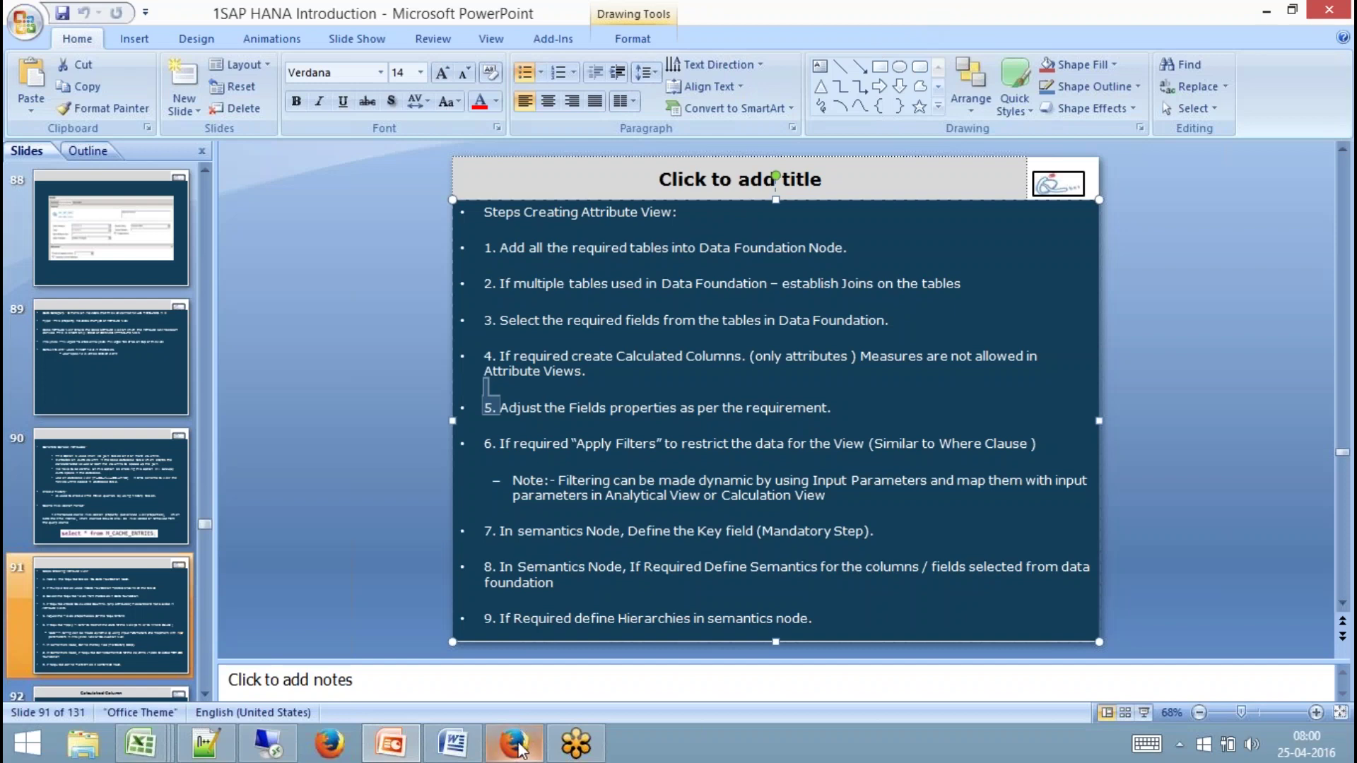
pyautogui.click(245, 15)
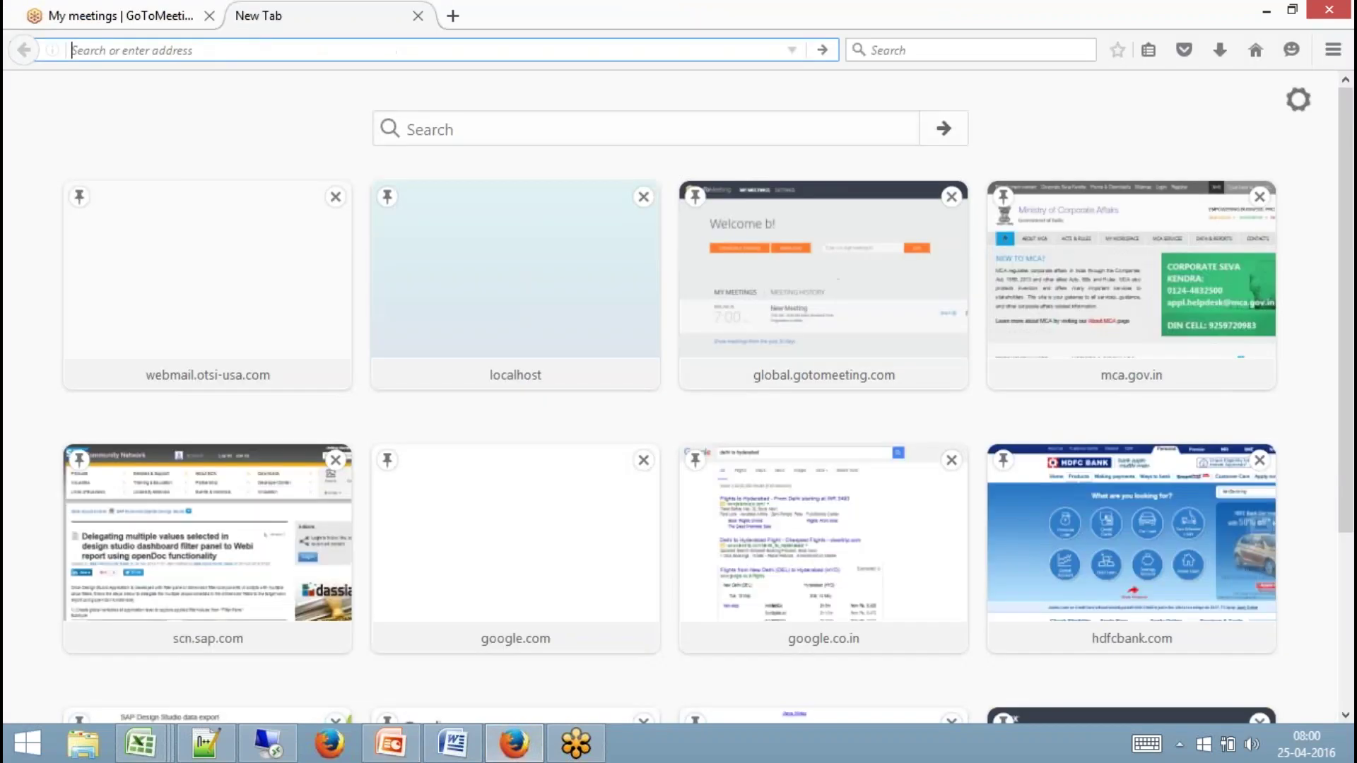
pyautogui.write('google.com/')
pyautogui.press('Return')
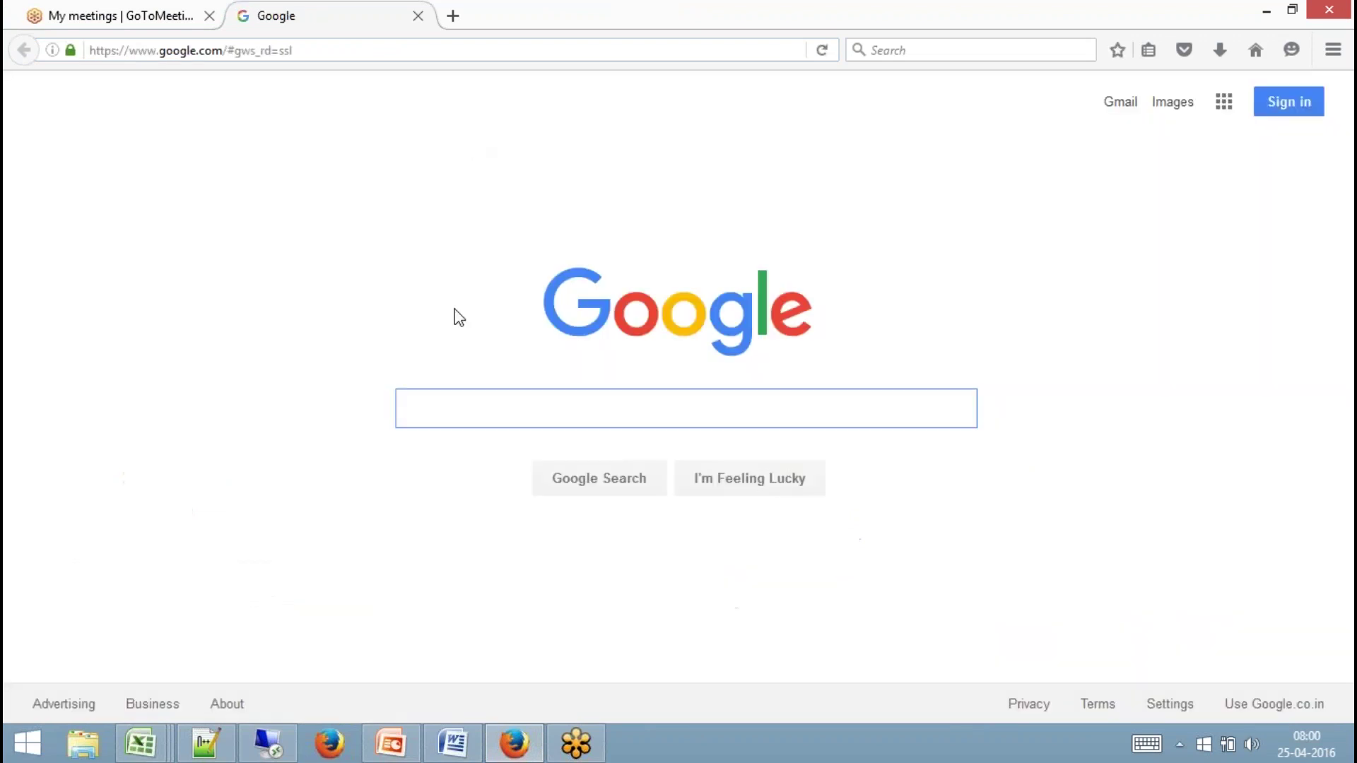
pyautogui.write('hy')
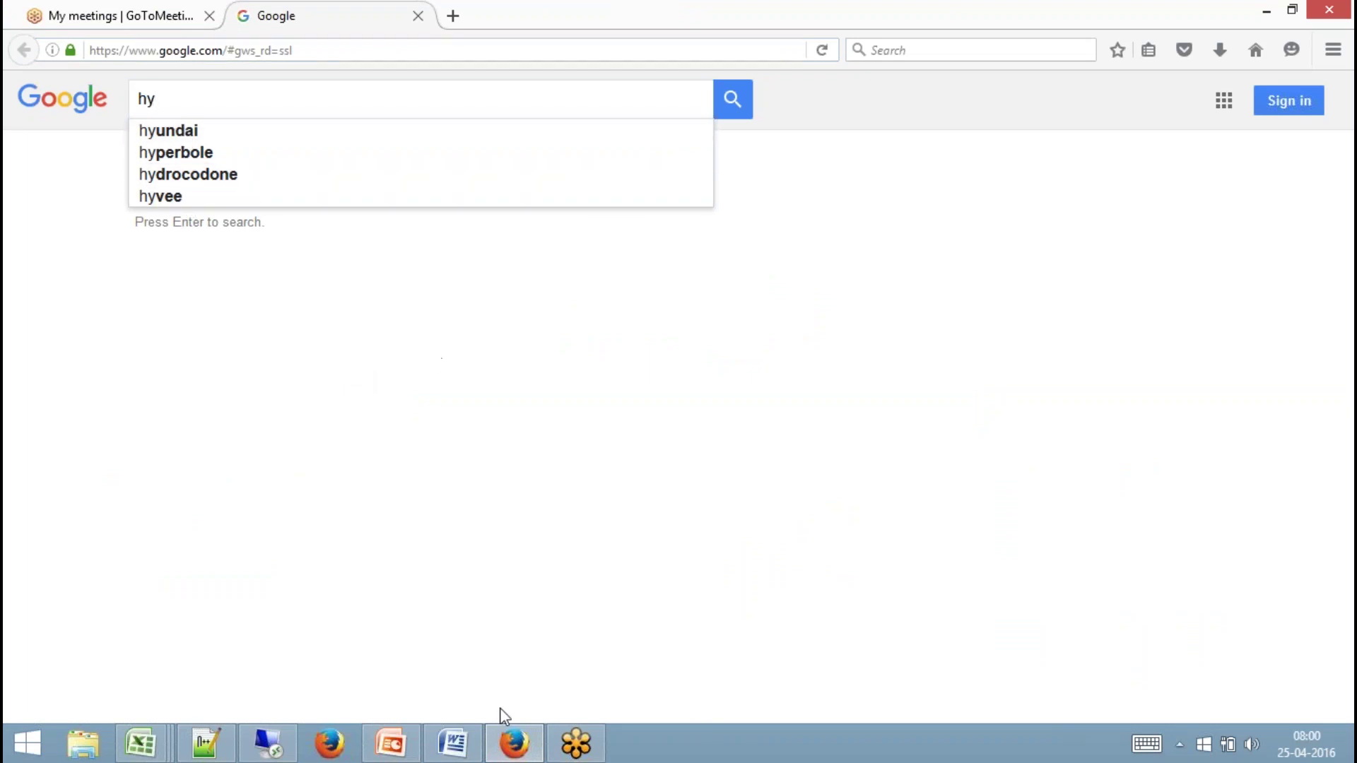
# Switch to SAP HANA Studio on the remote desktop and set Fuzzy Search to True for the CITY output column.
pyautogui.click(270, 740)
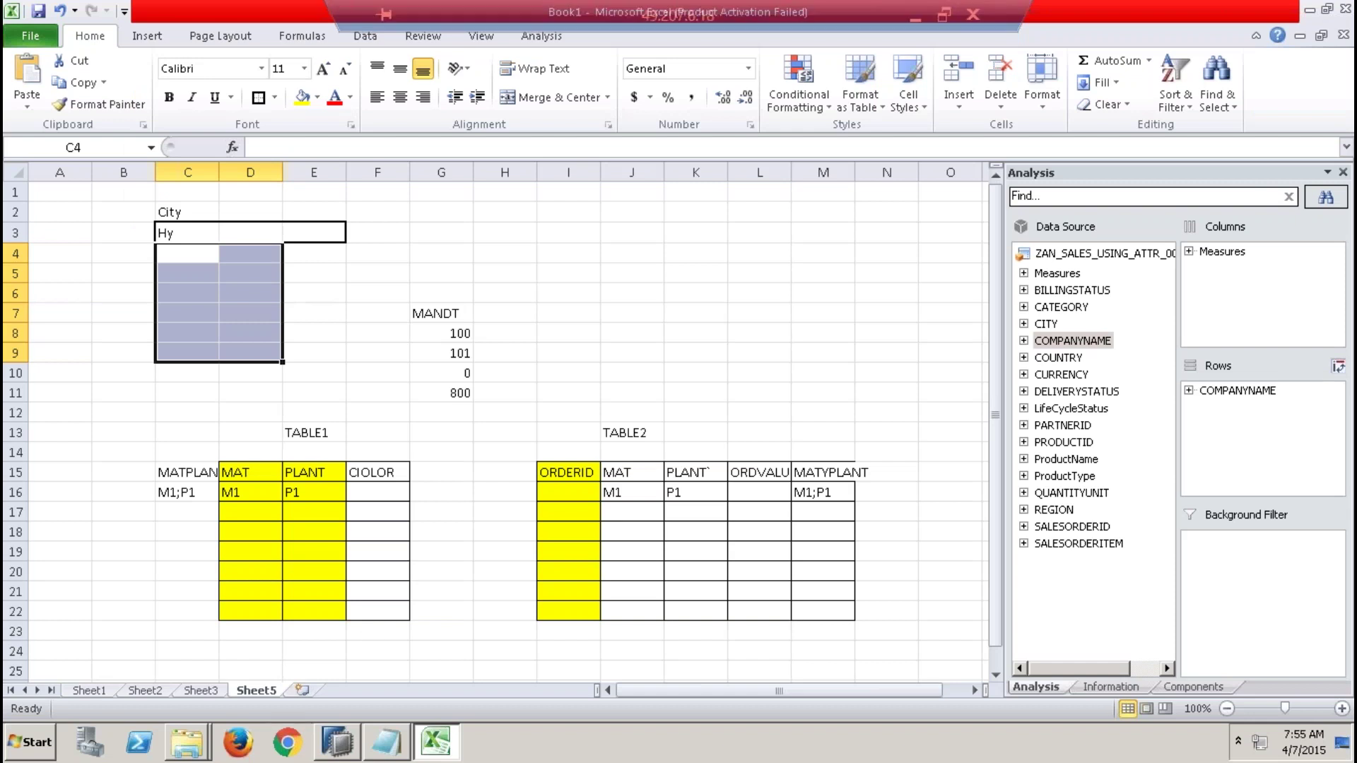
pyautogui.click(337, 742)
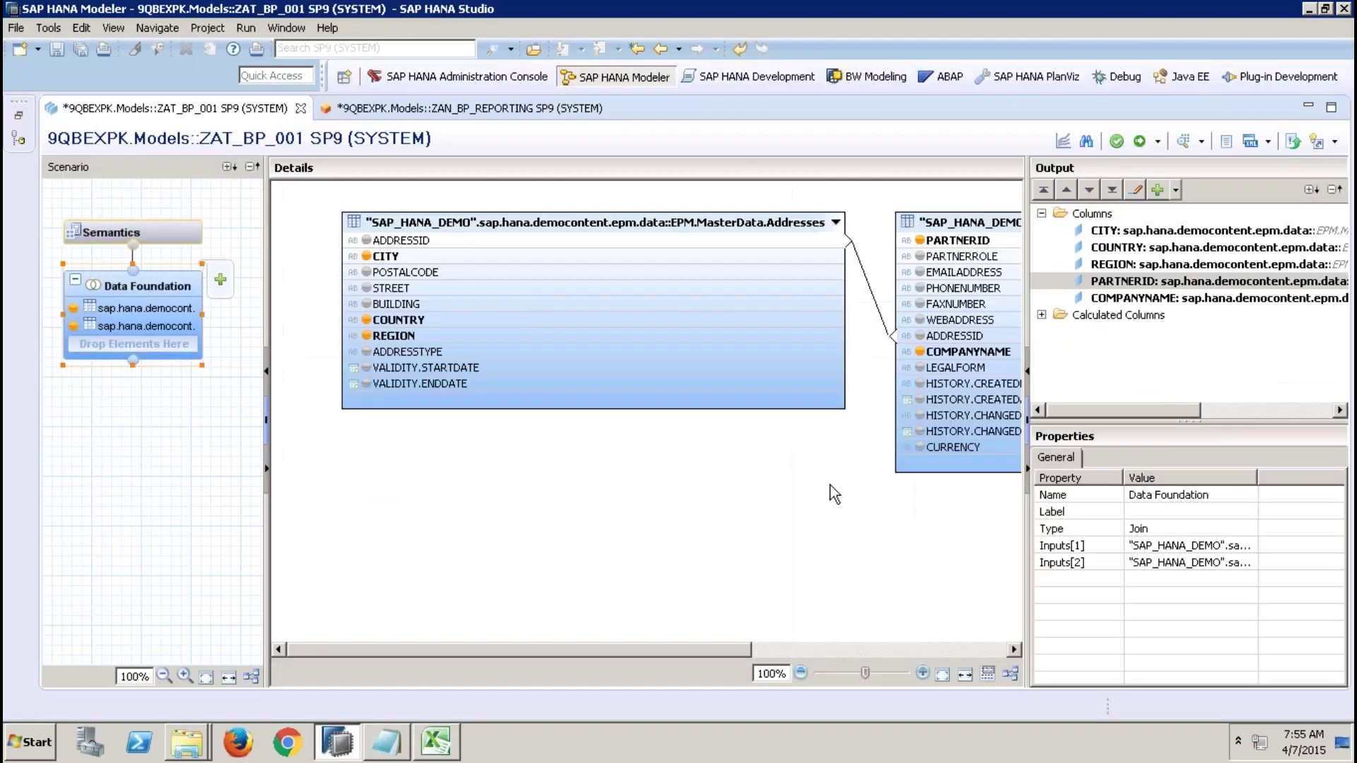
pyautogui.click(1148, 283)
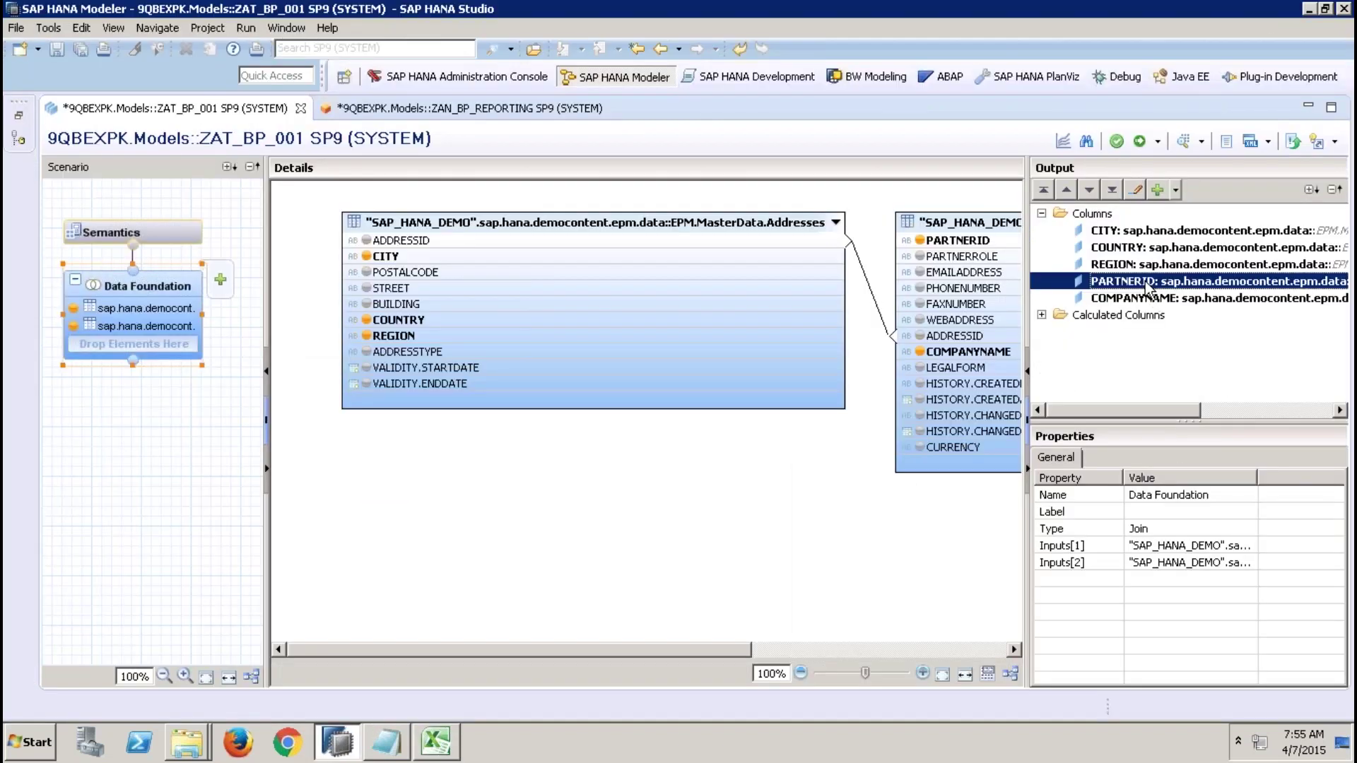
pyautogui.click(1135, 230)
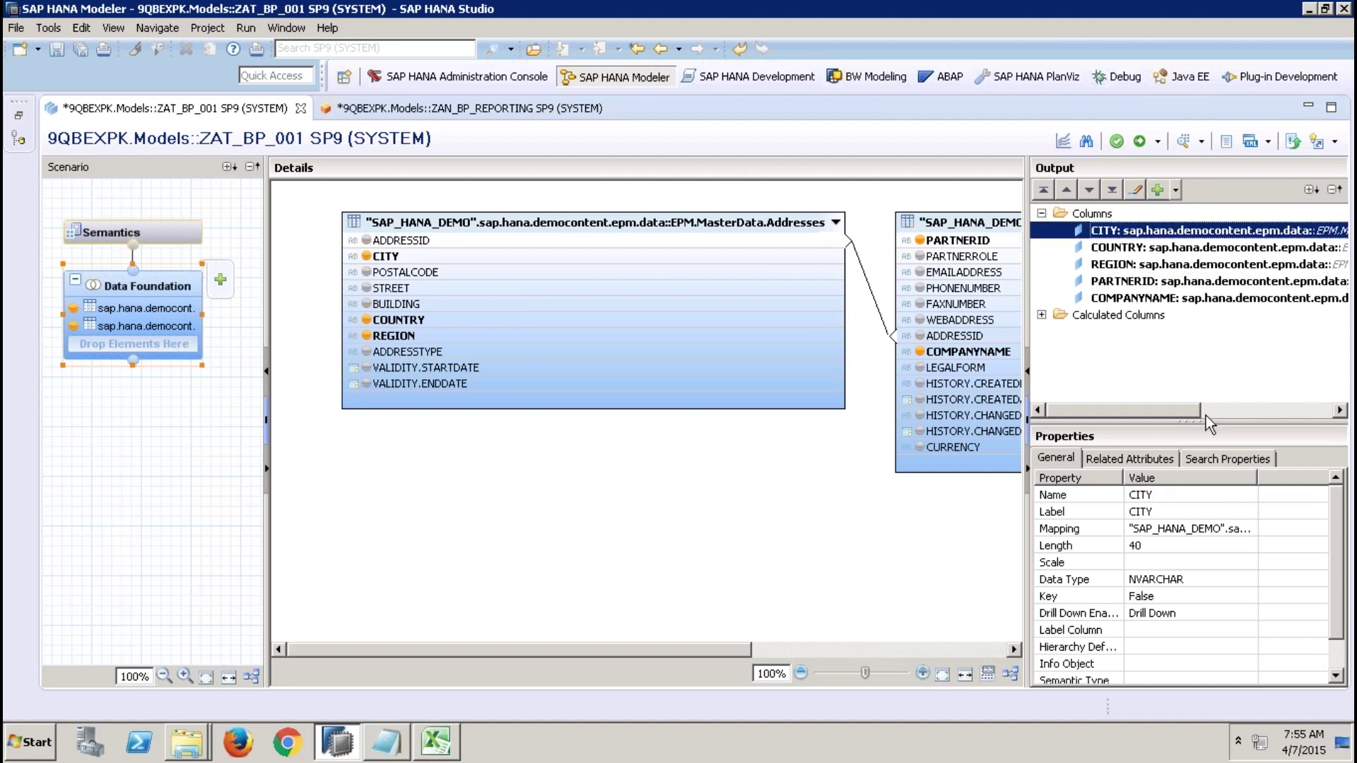
pyautogui.click(1211, 460)
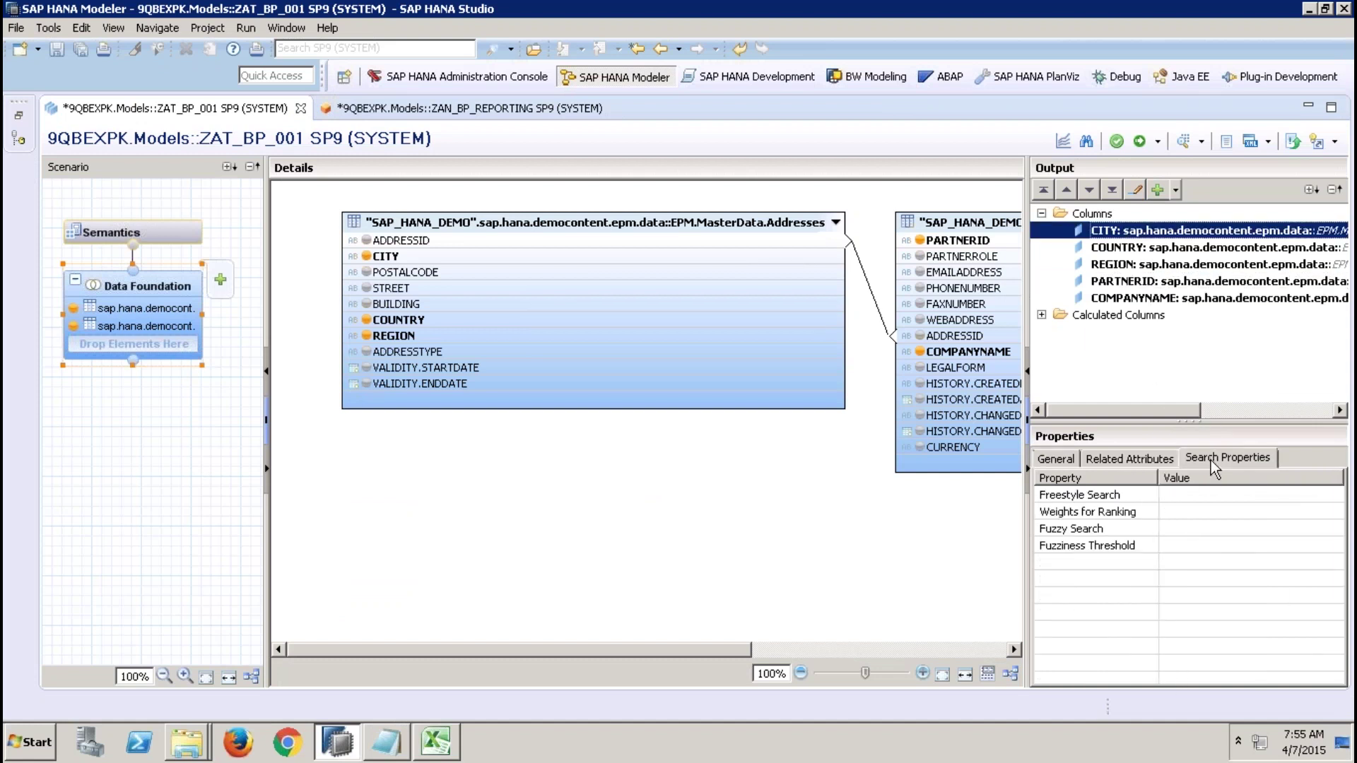
pyautogui.click(1209, 527)
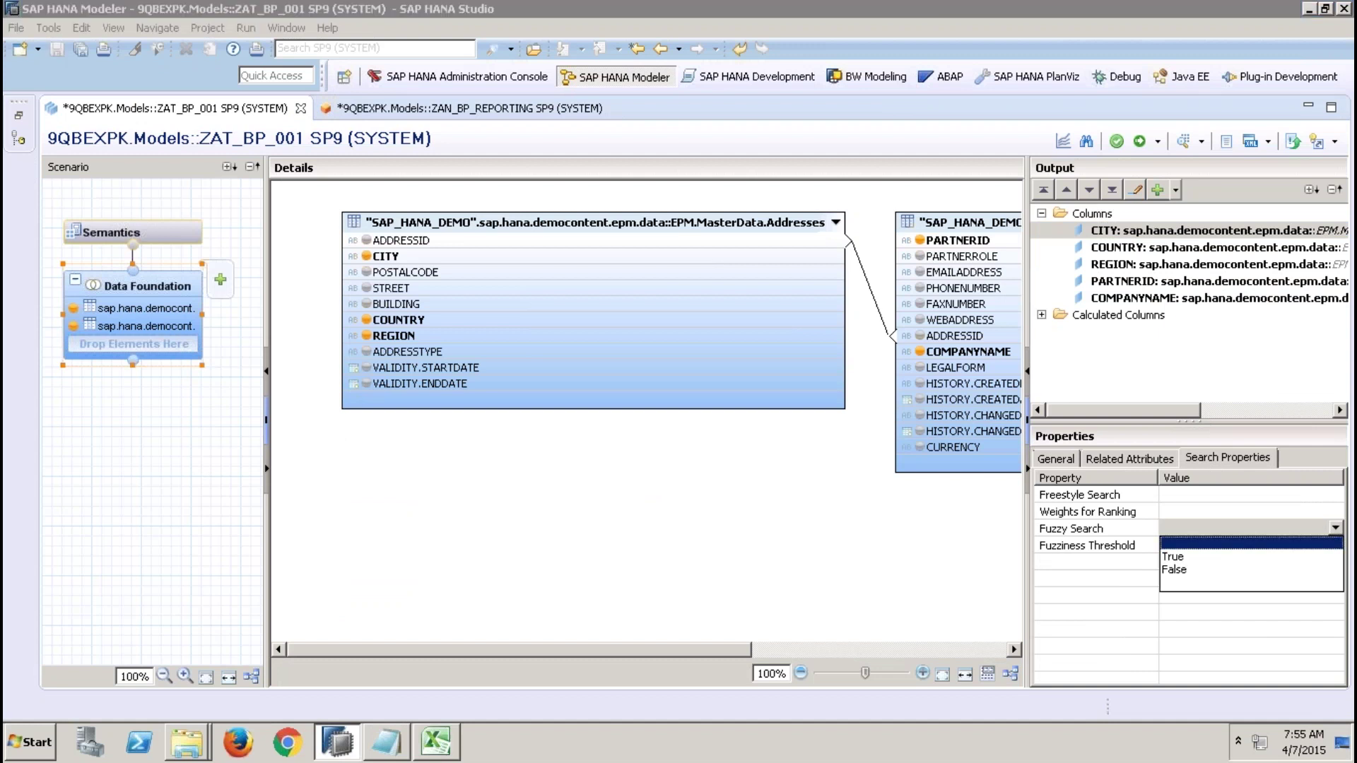
pyautogui.click(1237, 556)
pyautogui.click(1236, 553)
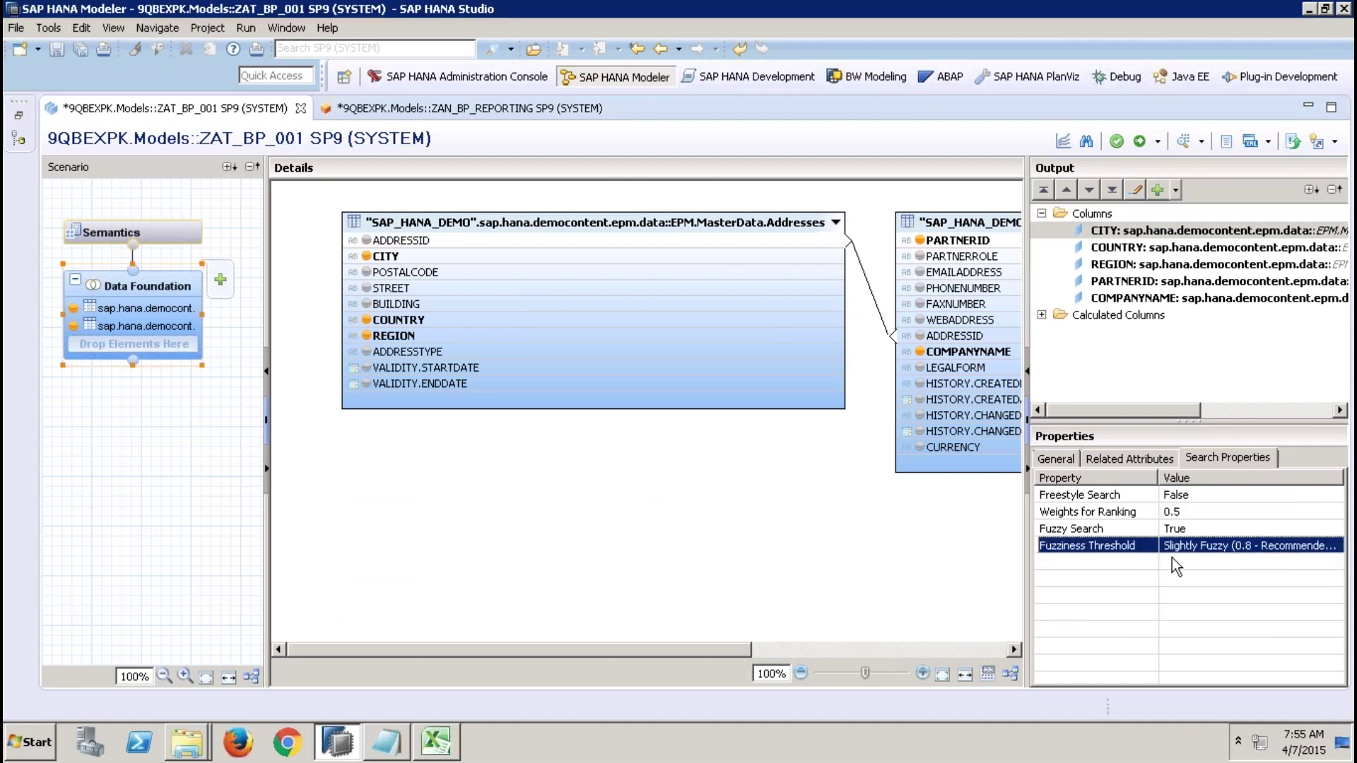
# Review the Fuzziness Threshold options of the CITY column and choose Slightly Fuzzy (0.8 - Recommended (Default)).
pyautogui.click(1290, 544)
pyautogui.click(1336, 544)
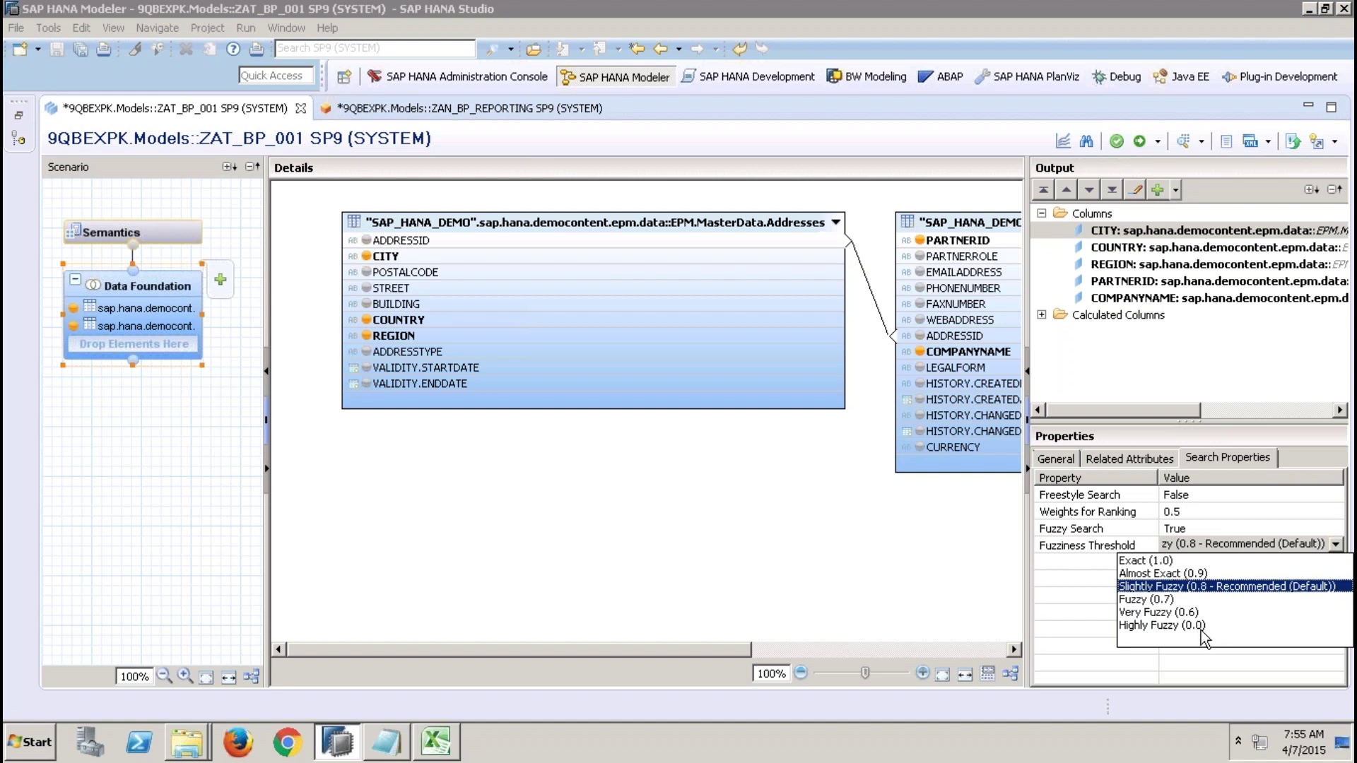
pyautogui.click(1181, 586)
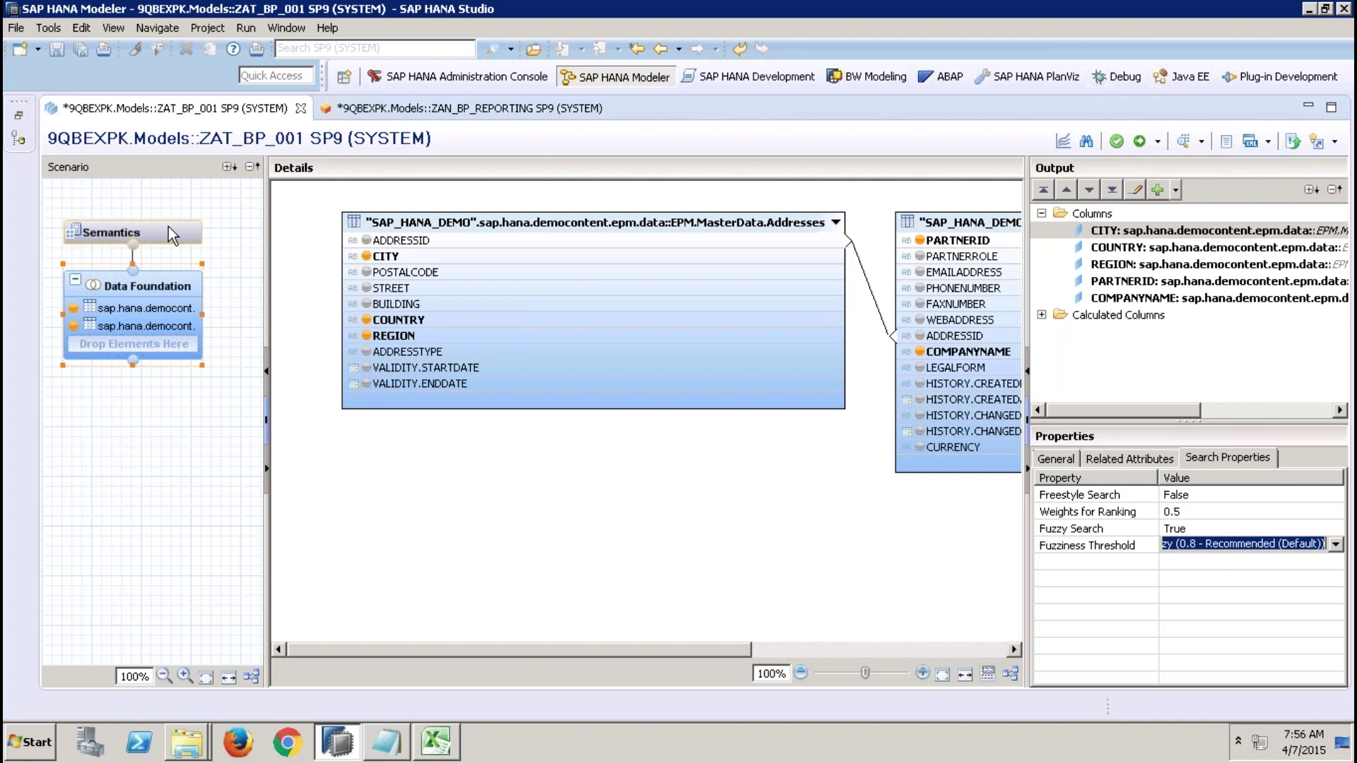
pyautogui.click(499, 497)
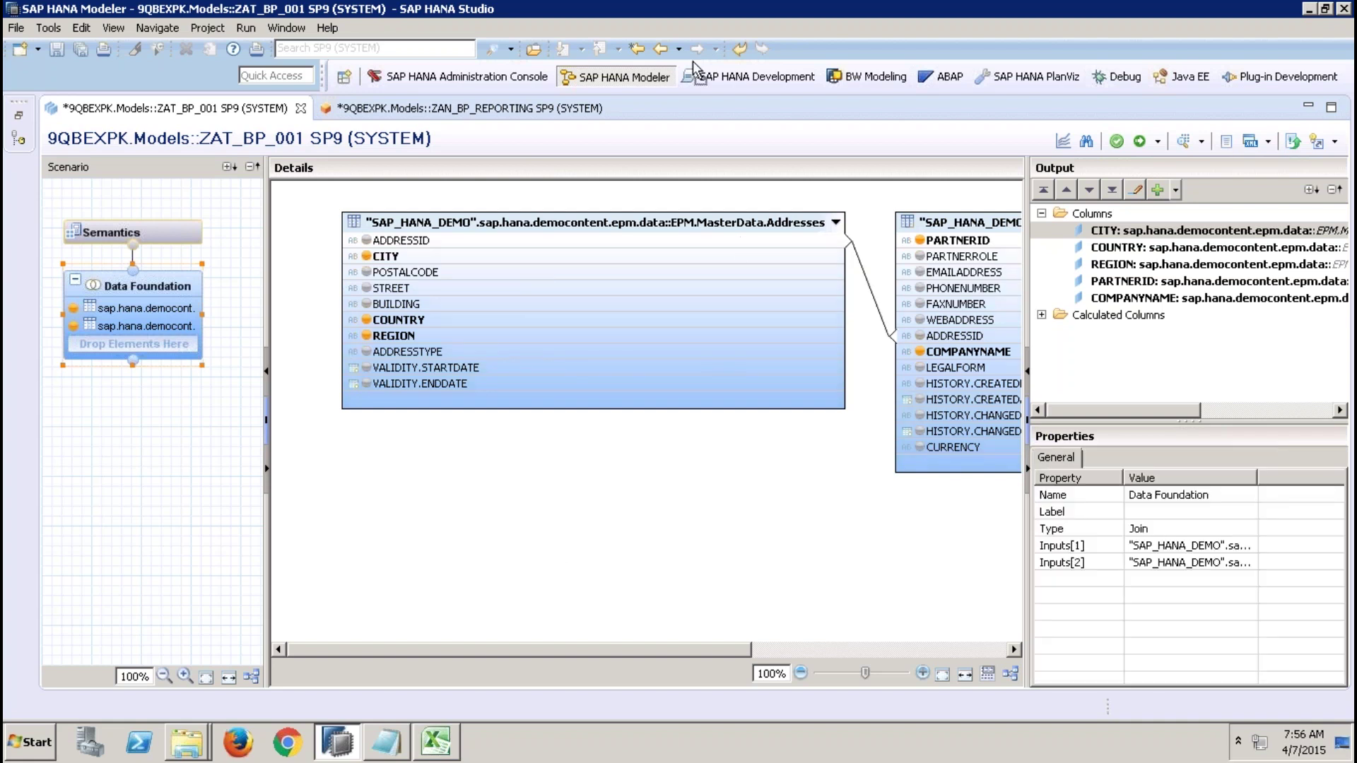
# Switch to PowerPoint and present the Steps Creating Attribute View slide to read step 6 on applying filters.
pyautogui.click(916, 16)
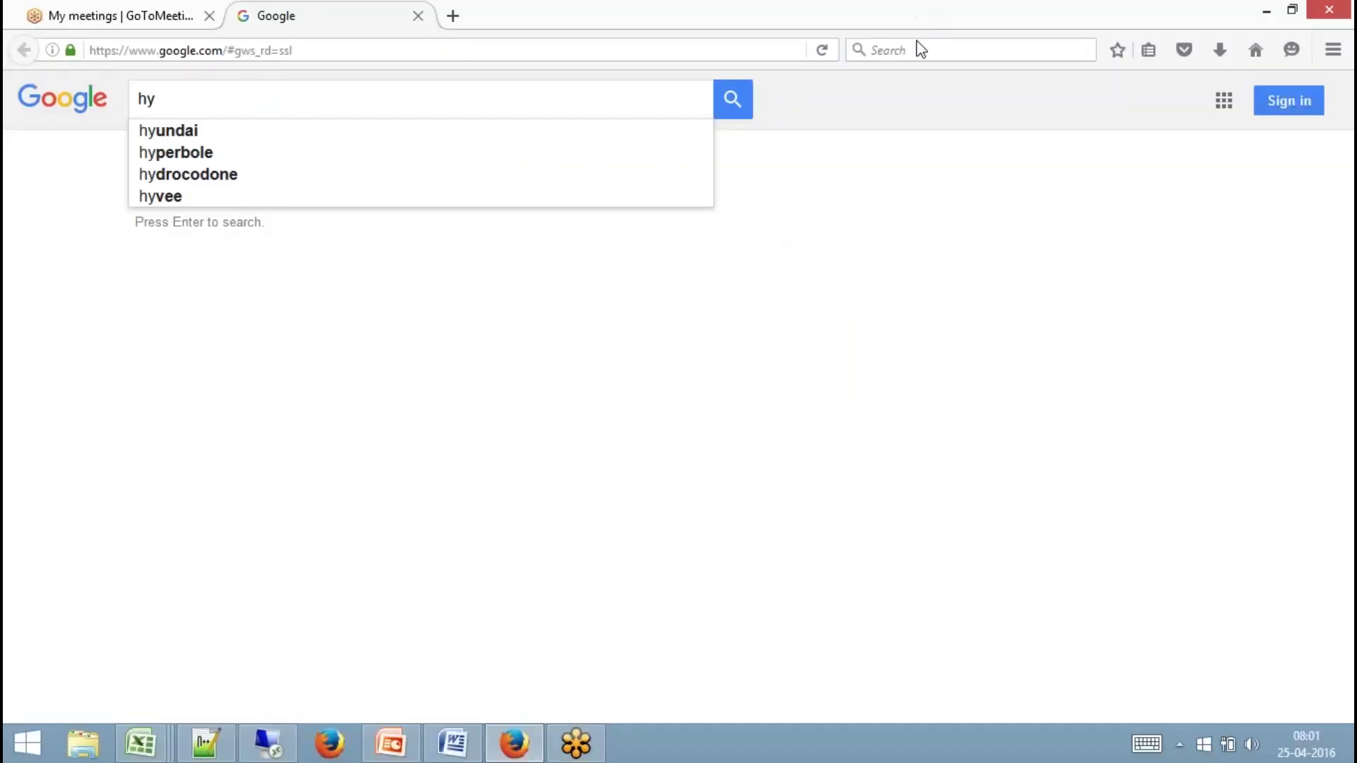
pyautogui.click(390, 744)
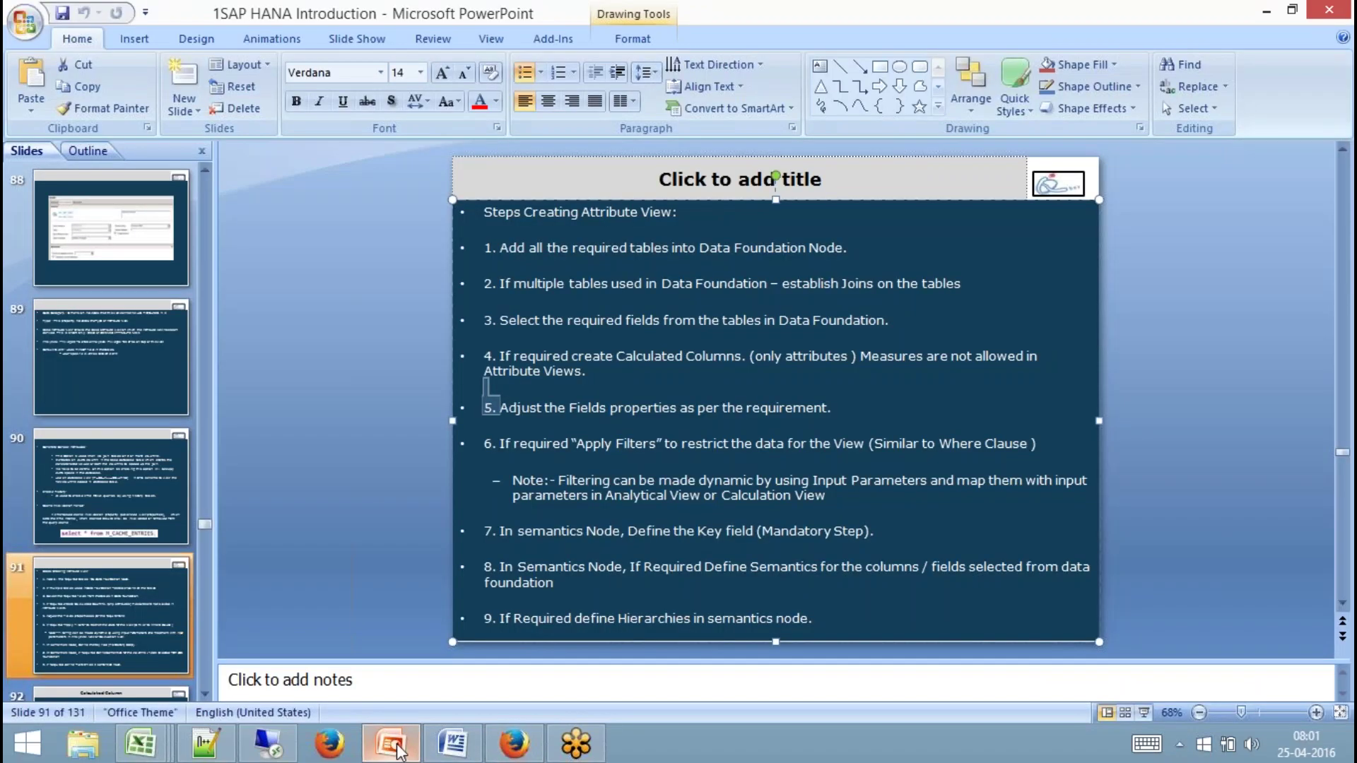
pyautogui.click(1145, 713)
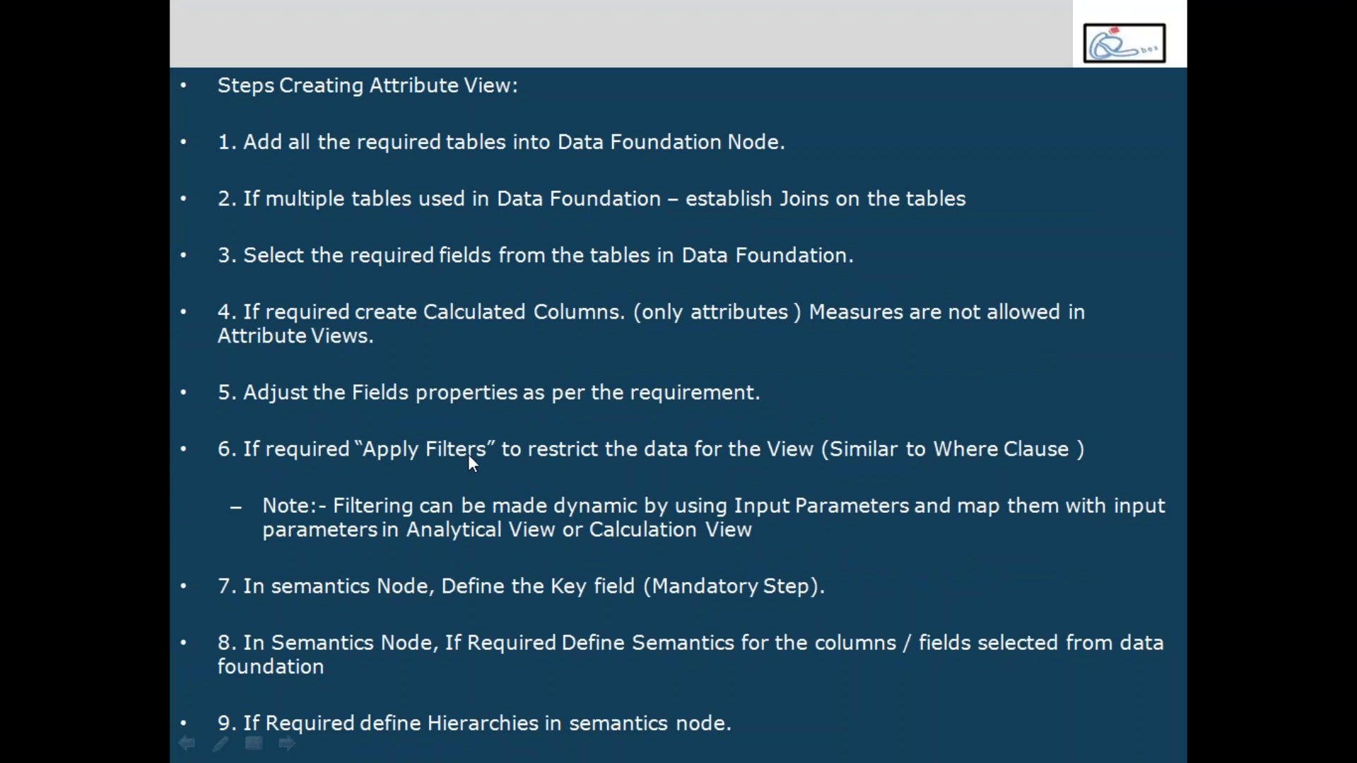
pyautogui.press('Escape')
# Return to SAP HANA Studio and apply an Equal filter with the value DE to COUNTRY in the Addresses table.
pyautogui.click(265, 744)
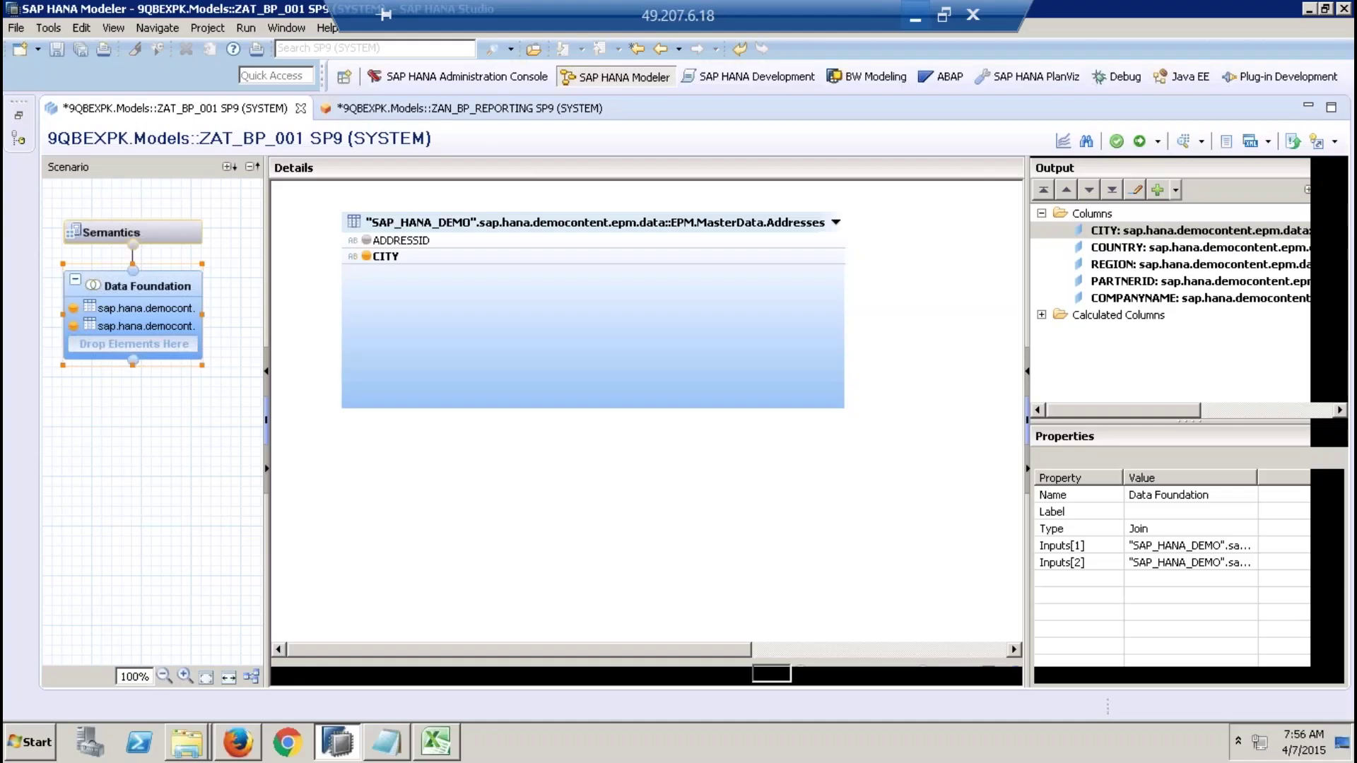
pyautogui.click(415, 320)
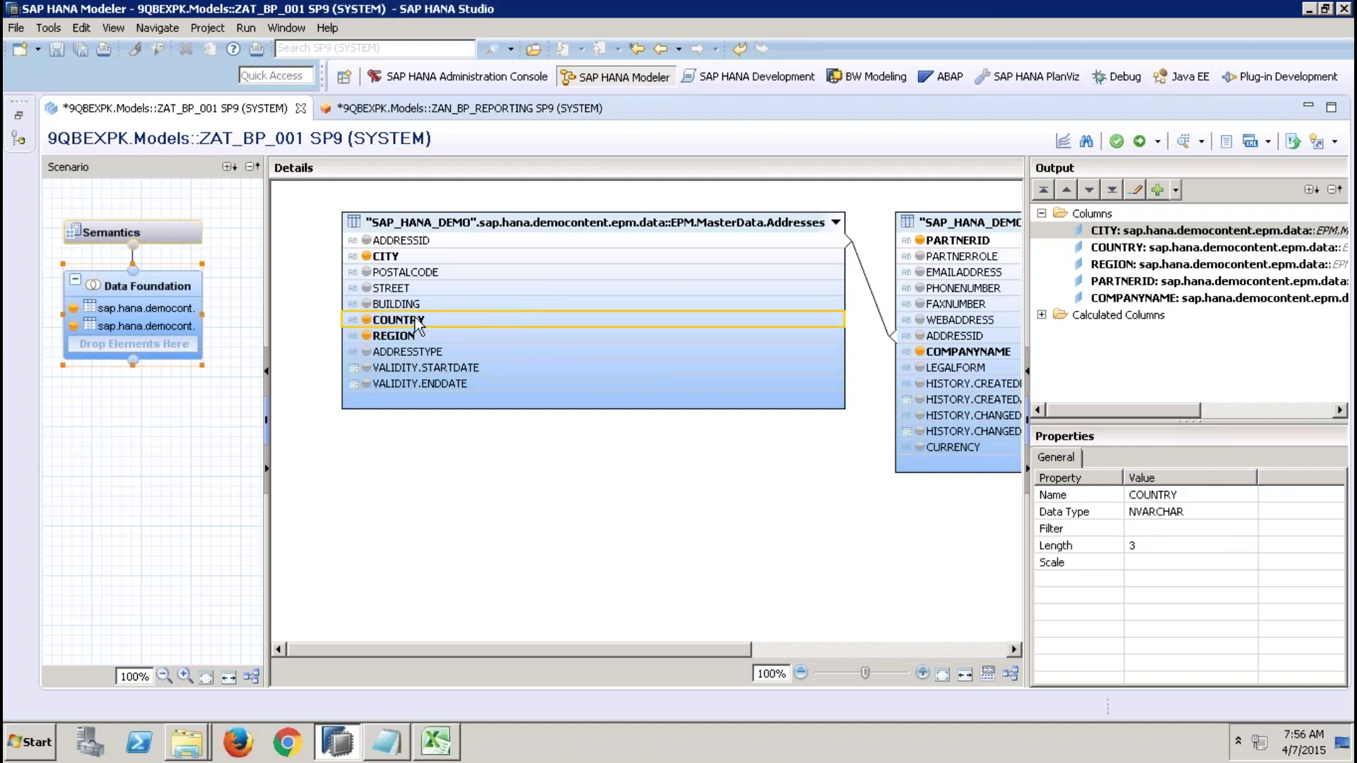
pyautogui.rightClick(416, 318)
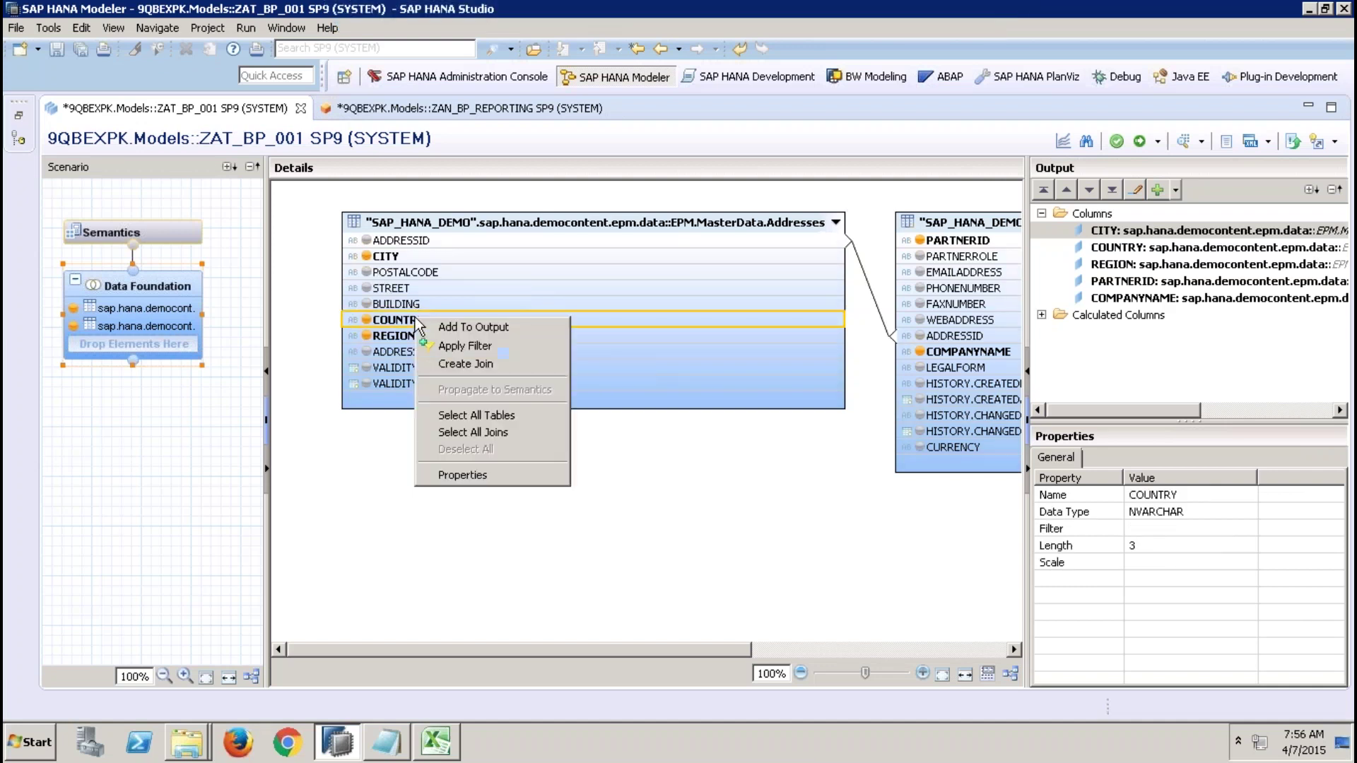
pyautogui.click(464, 344)
pyautogui.click(434, 167)
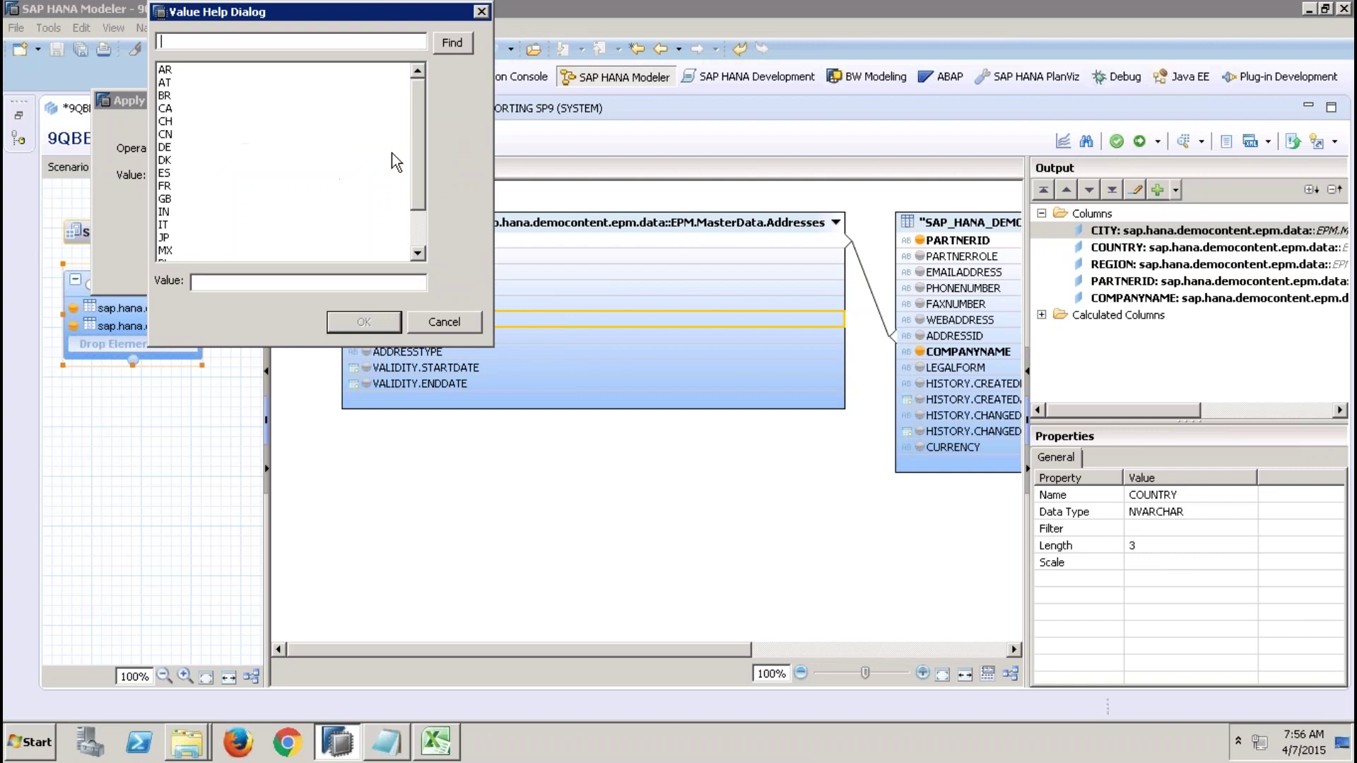
pyautogui.click(173, 148)
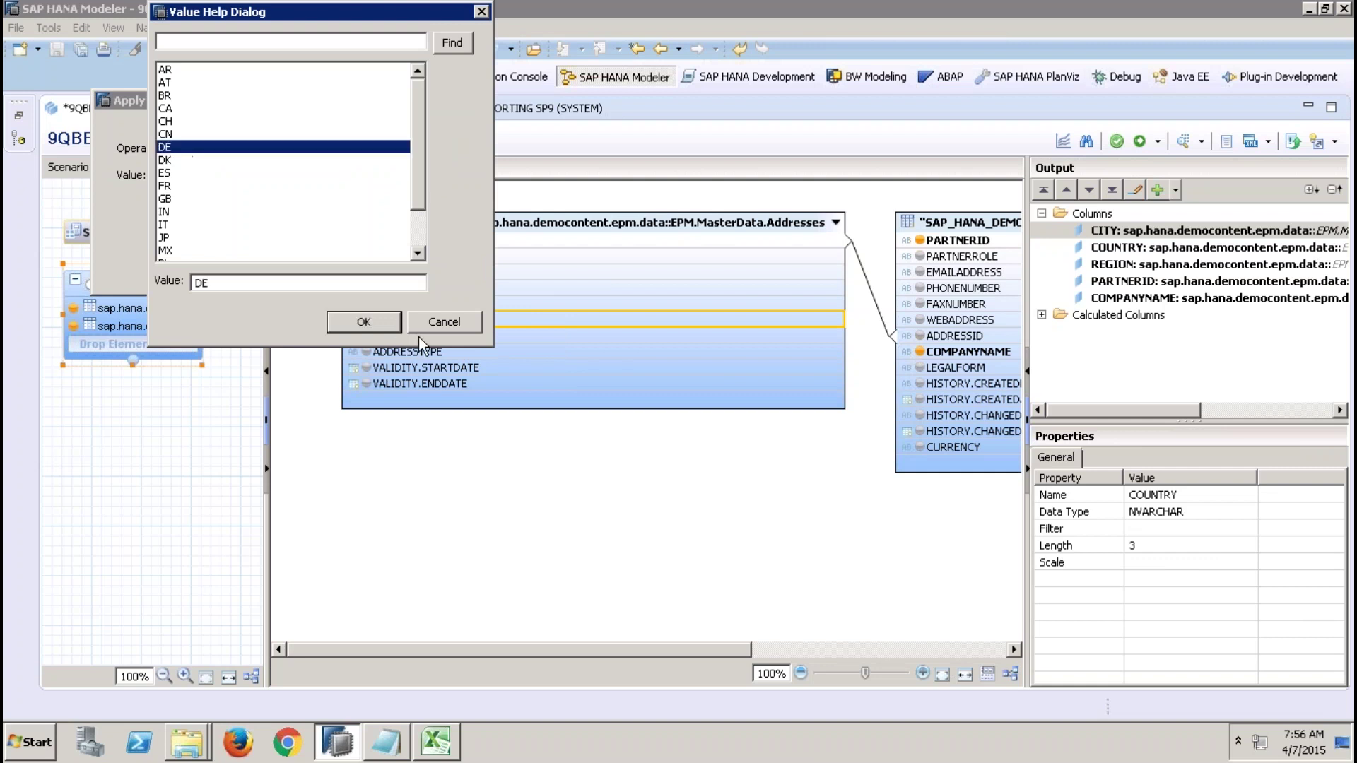
pyautogui.click(364, 321)
pyautogui.click(366, 269)
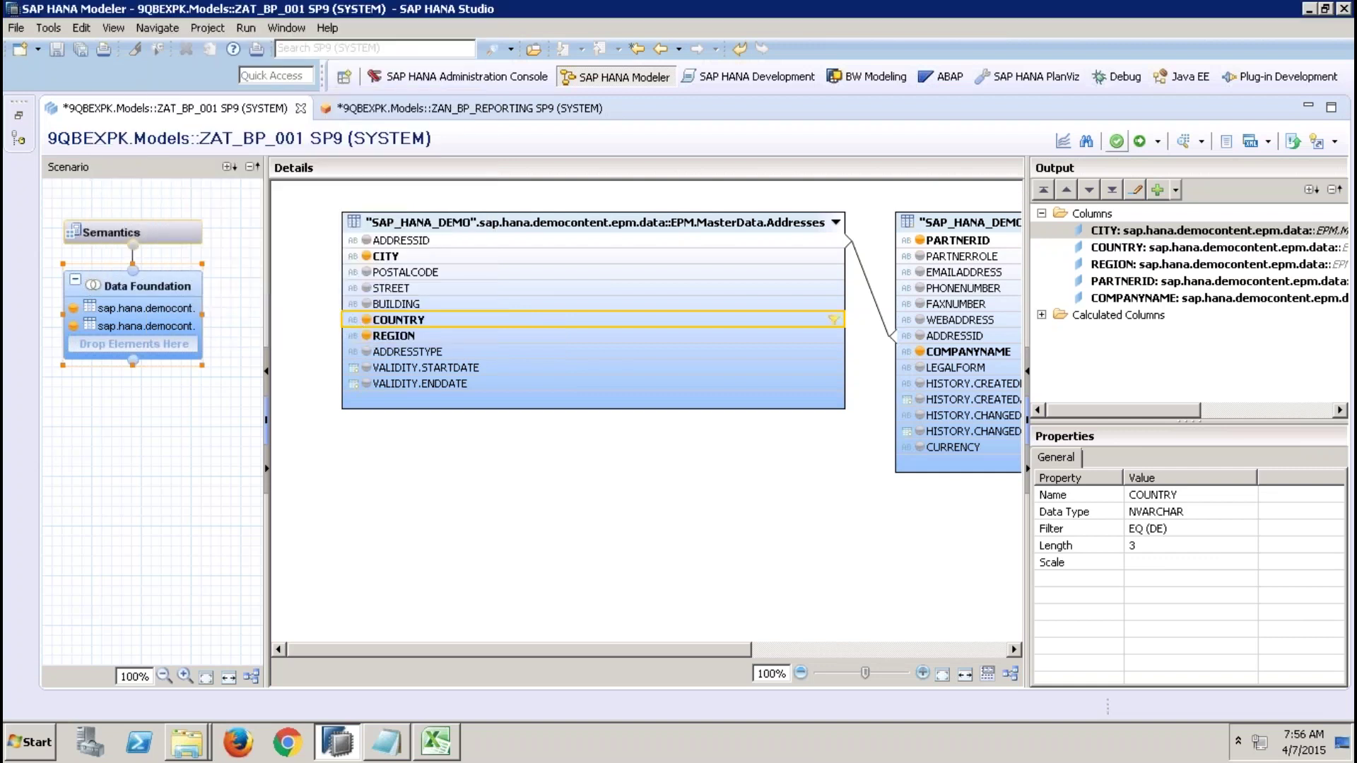
# Activate the ZAT_BP_001 attribute view and preview its raw data.
pyautogui.click(1140, 142)
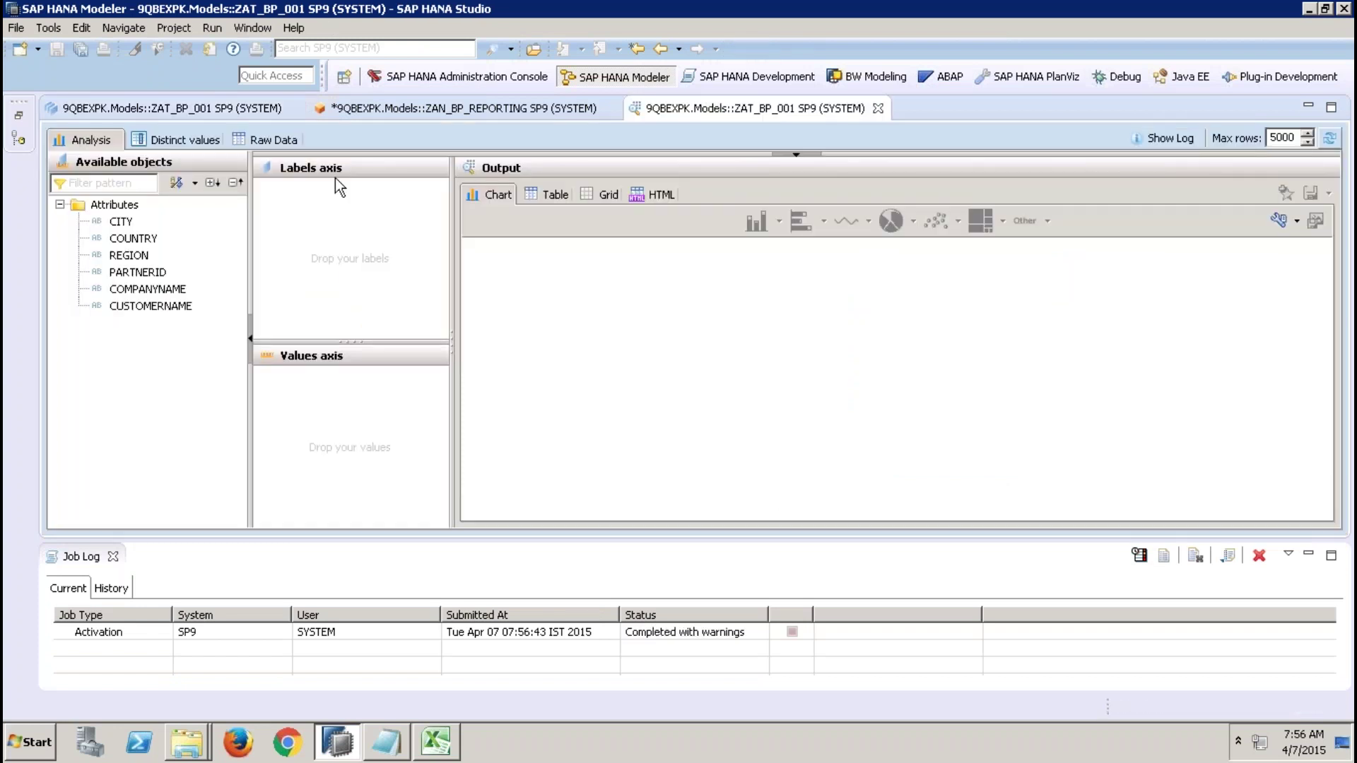
pyautogui.click(282, 139)
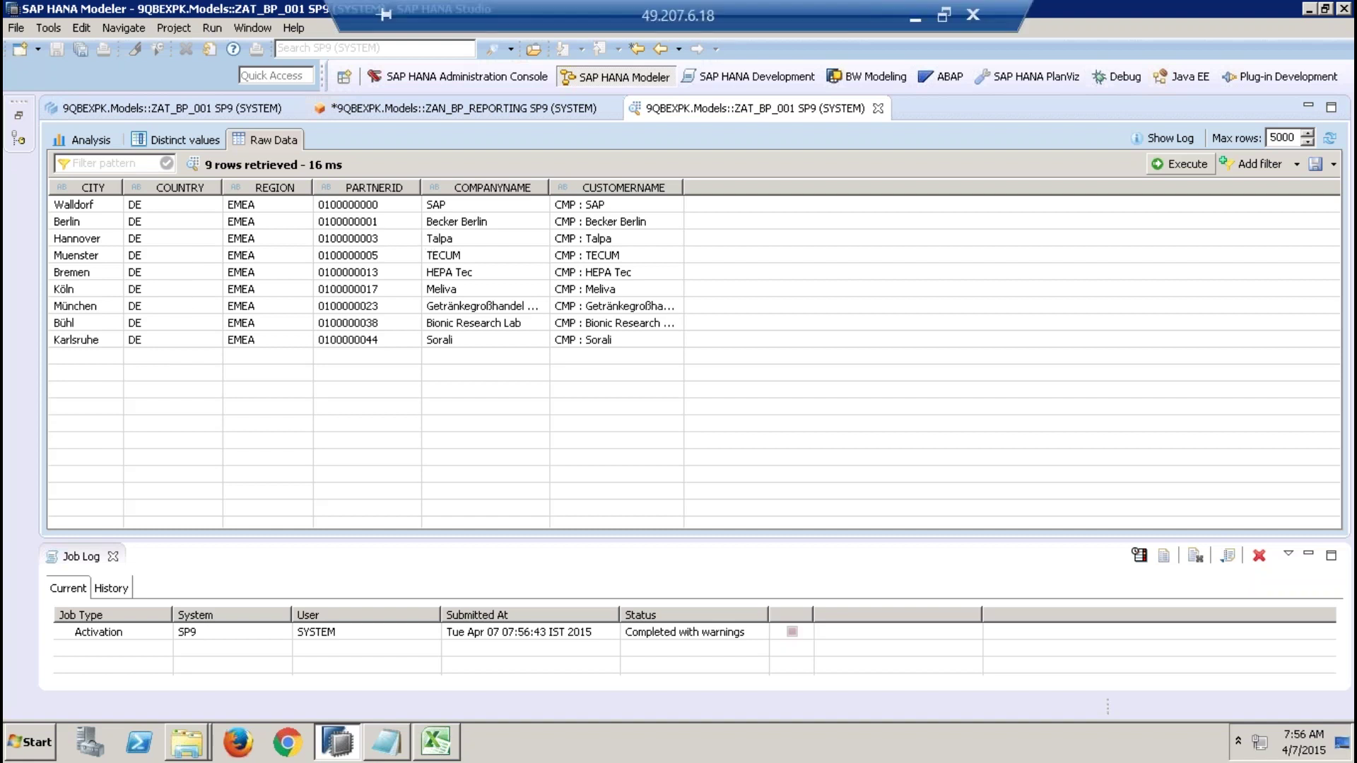
# Switch to PowerPoint and present slide 91 to read the note on dynamic filtering with input parameters.
pyautogui.click(914, 15)
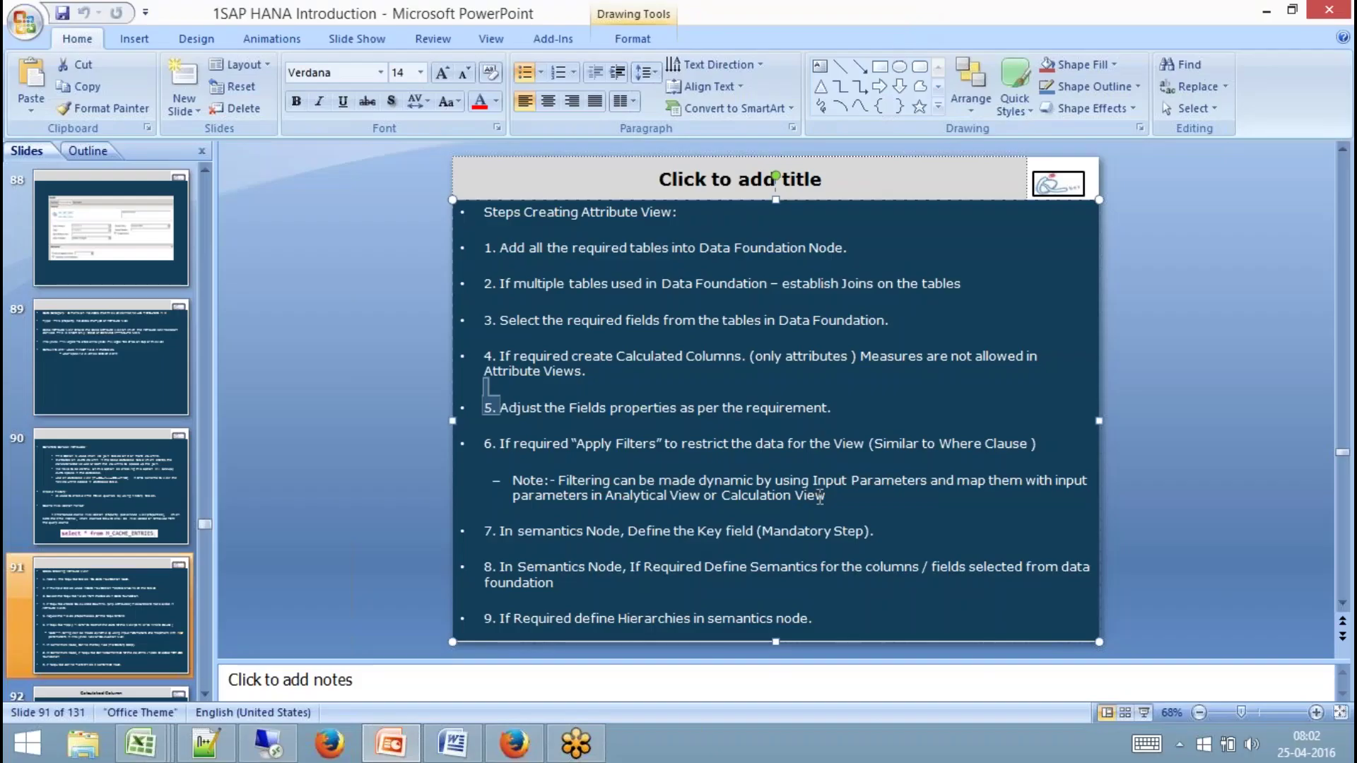
pyautogui.click(835, 496)
pyautogui.moveTo(836, 496); pyautogui.dragTo(821, 496)
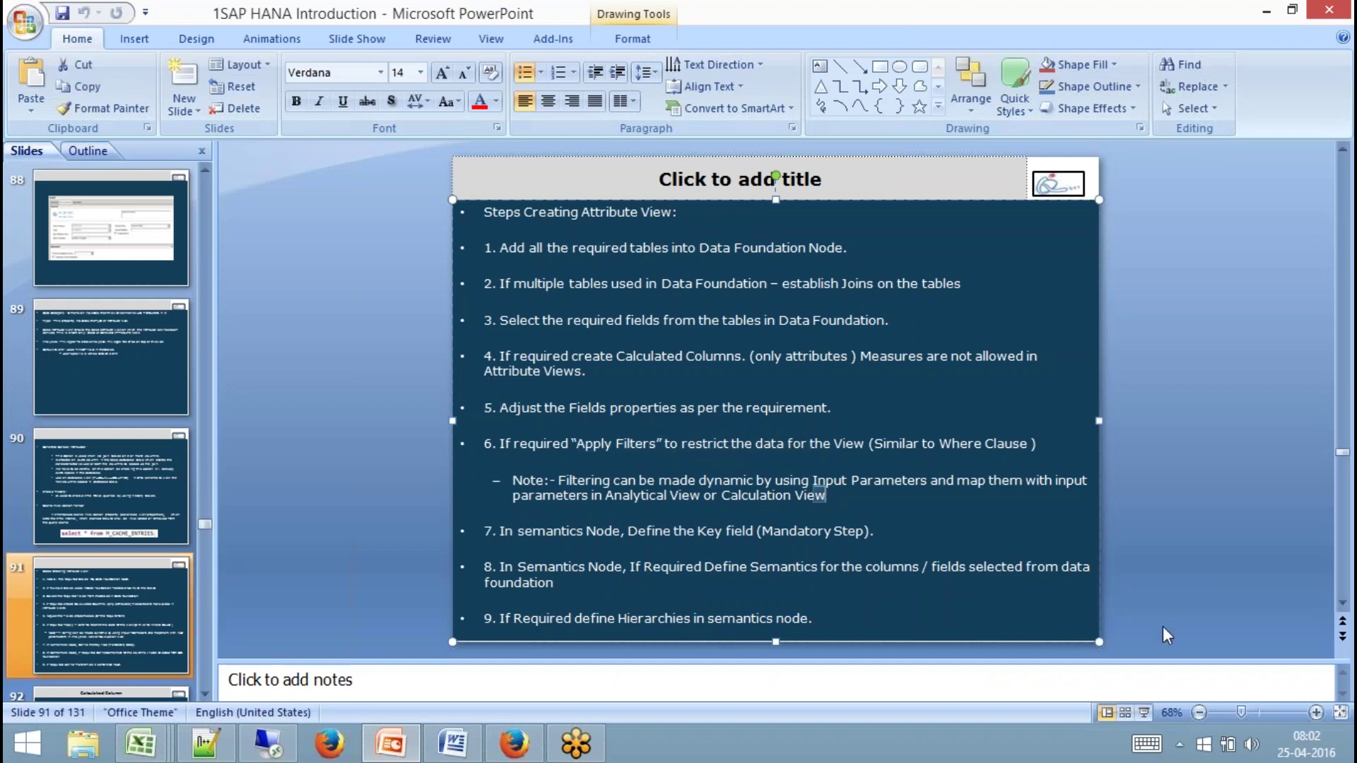
pyautogui.click(1144, 712)
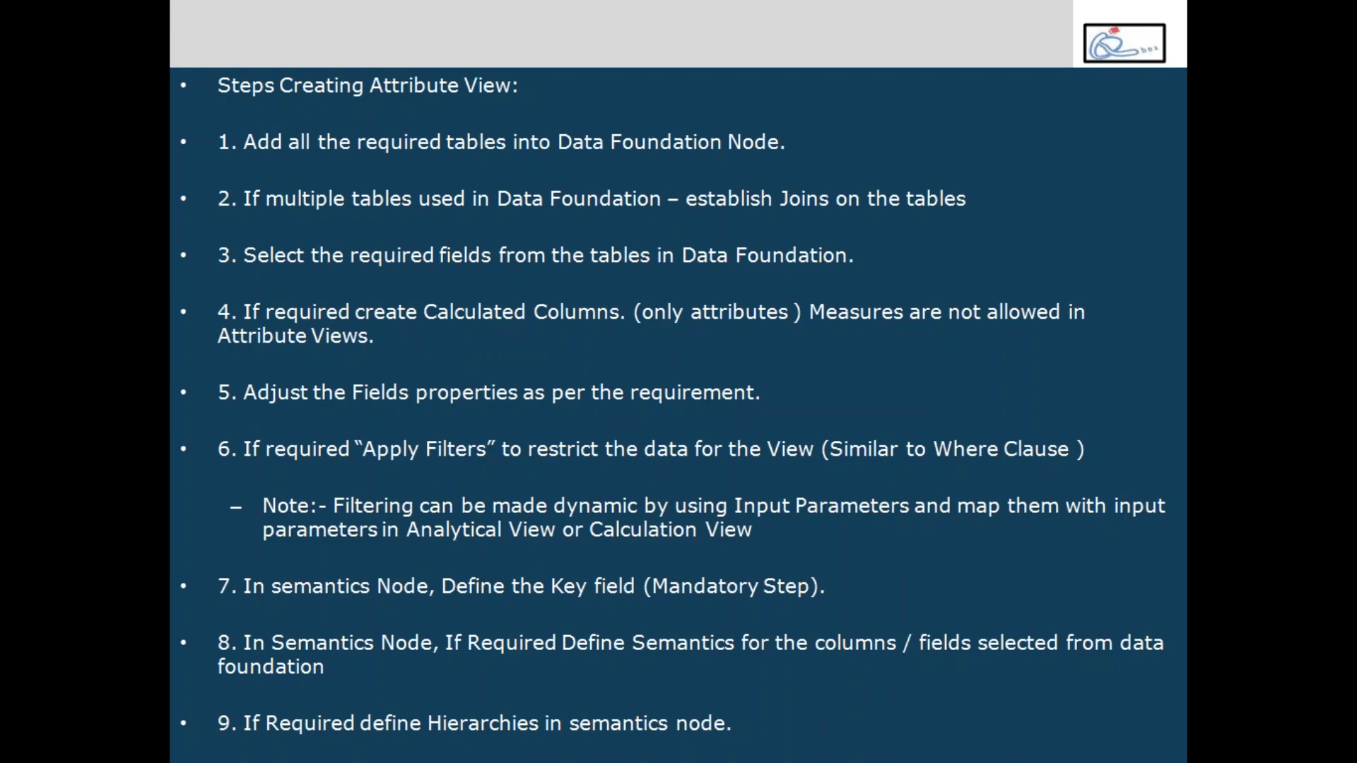
pyautogui.press('Escape')
# Return to SAP HANA Studio, close the data preview and check the Semantics node columns of ZAT_BP_001.
pyautogui.click(277, 745)
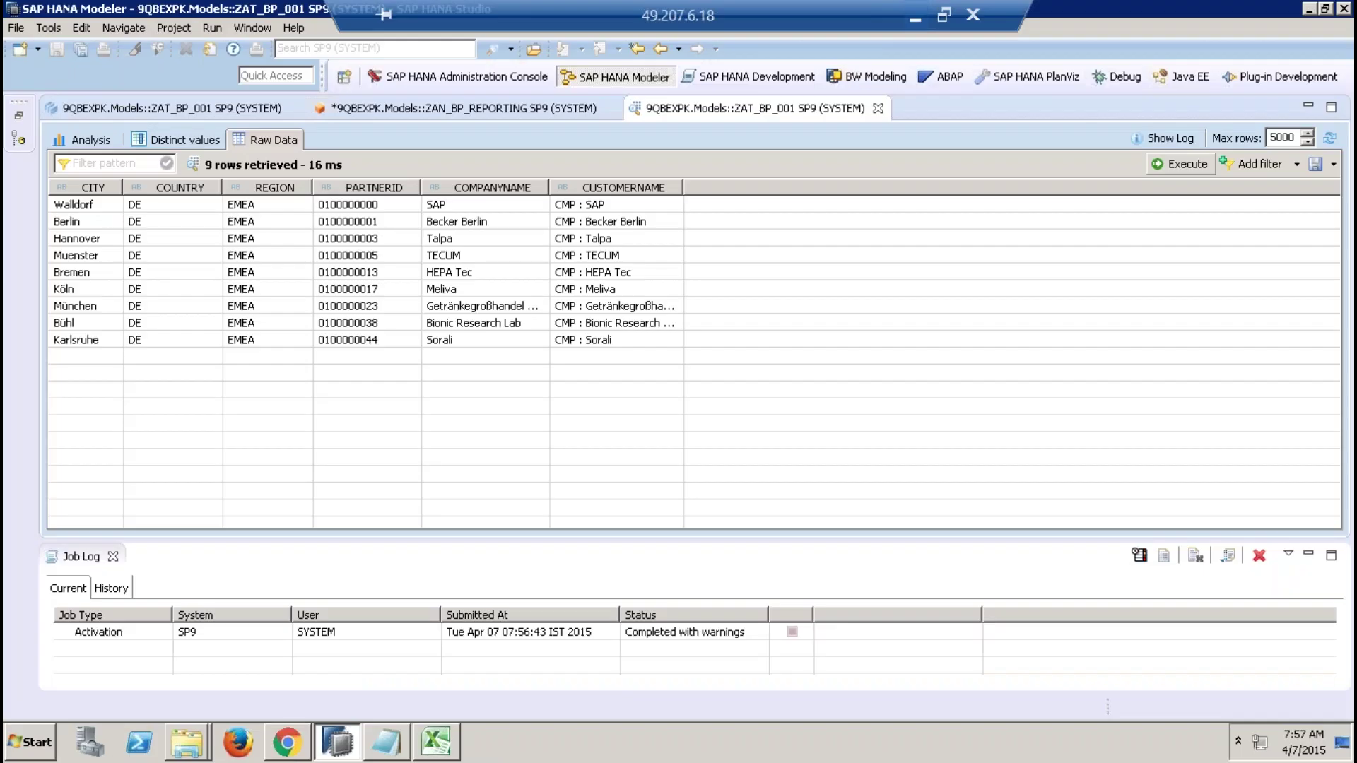
pyautogui.click(876, 108)
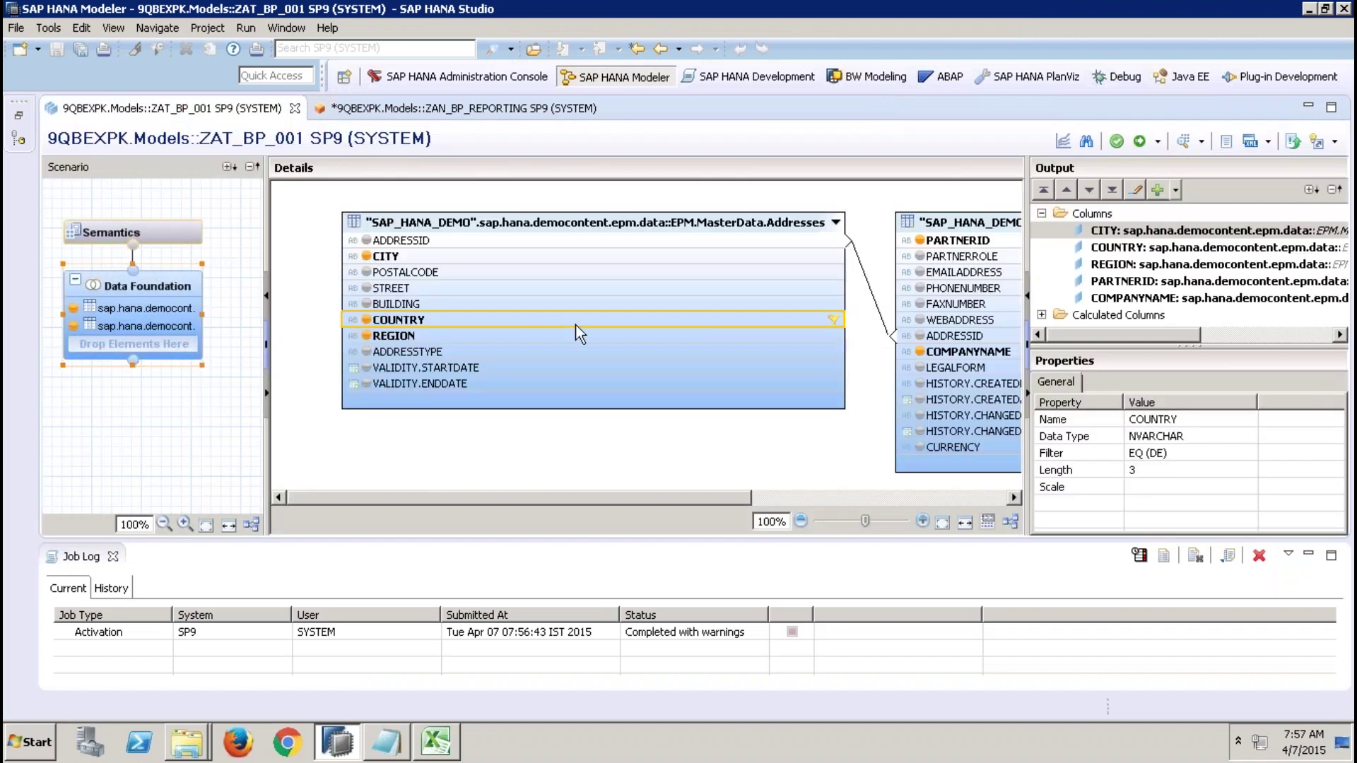
pyautogui.rightClick(570, 319)
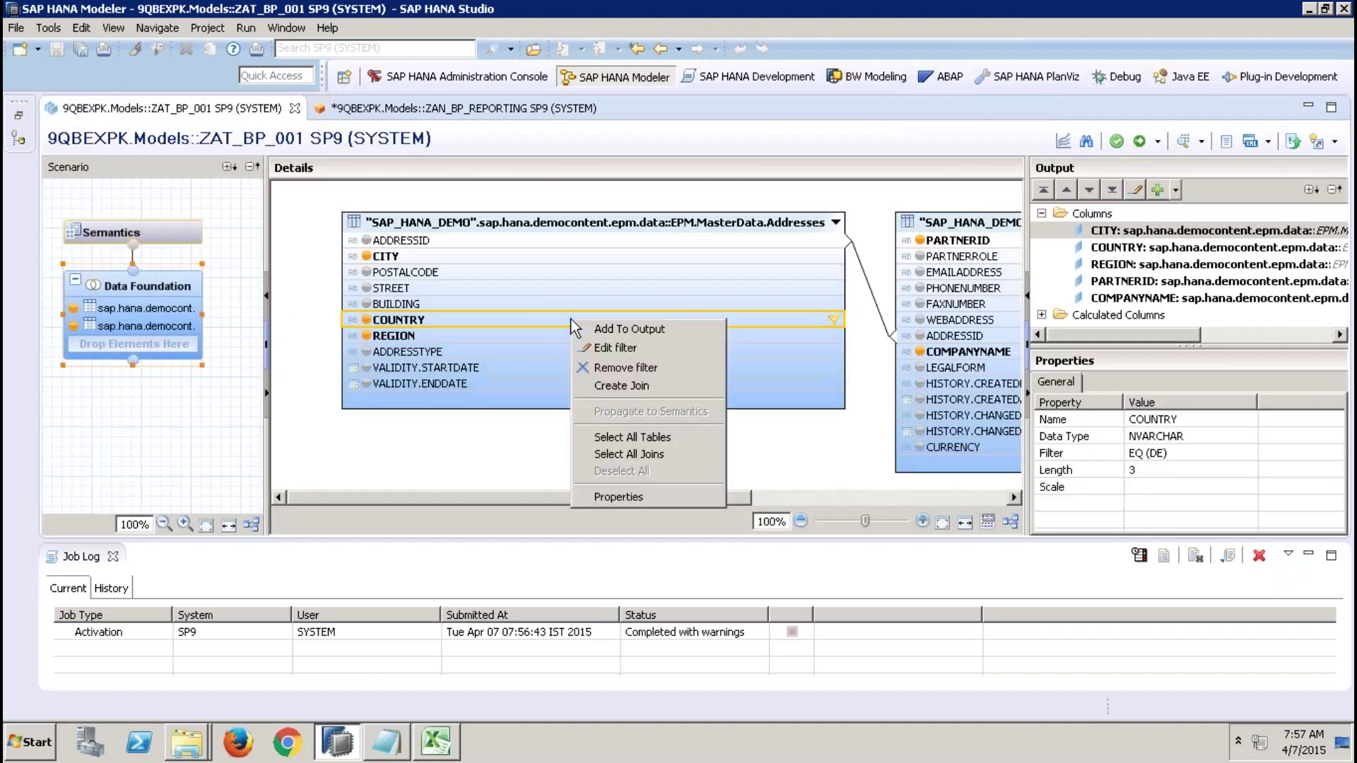
pyautogui.click(278, 448)
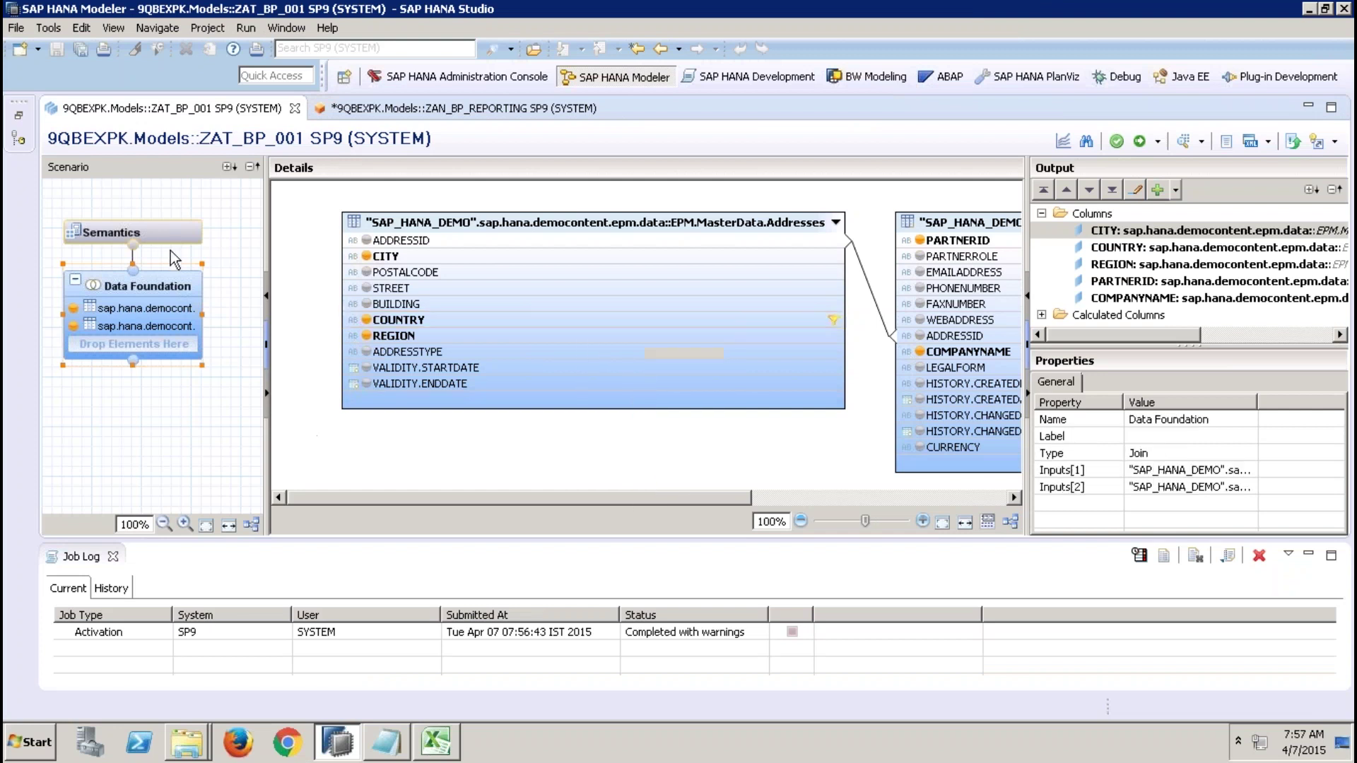
pyautogui.click(163, 231)
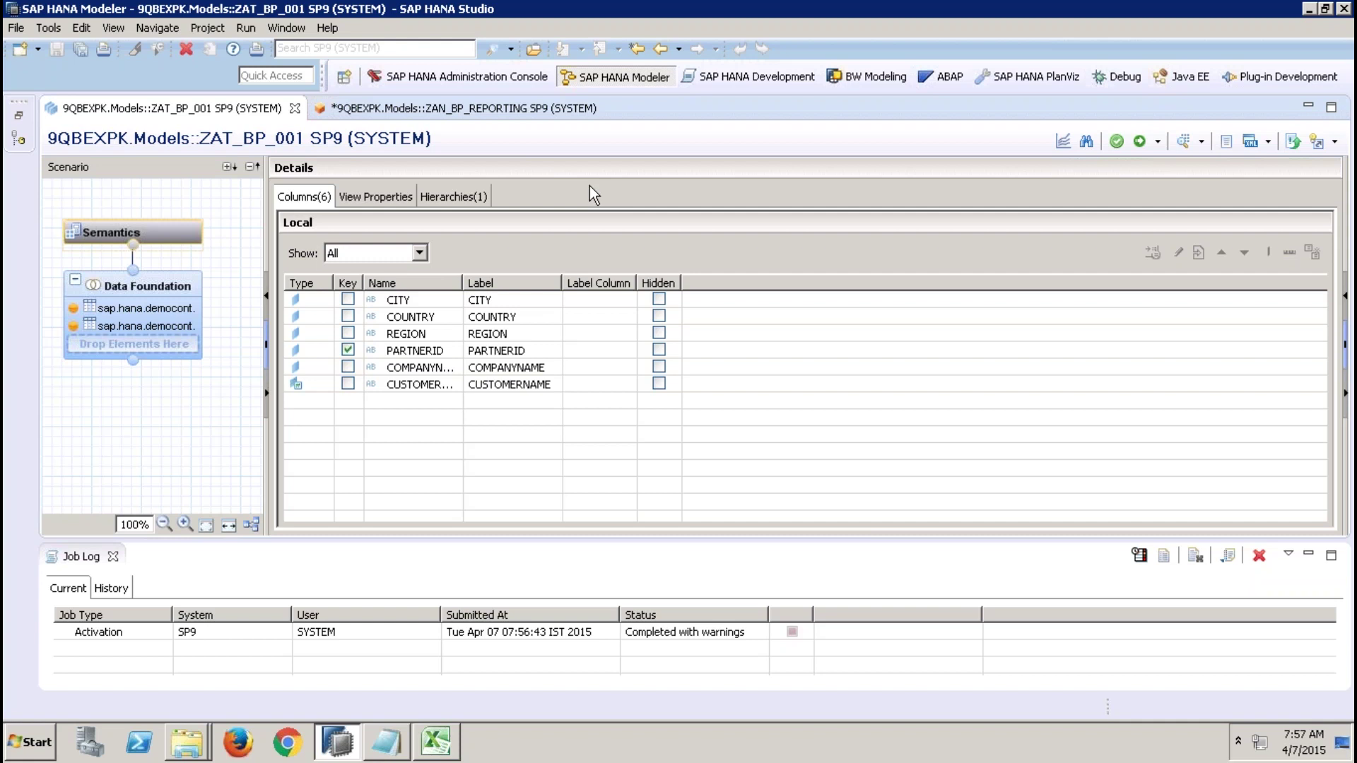
pyautogui.click(142, 286)
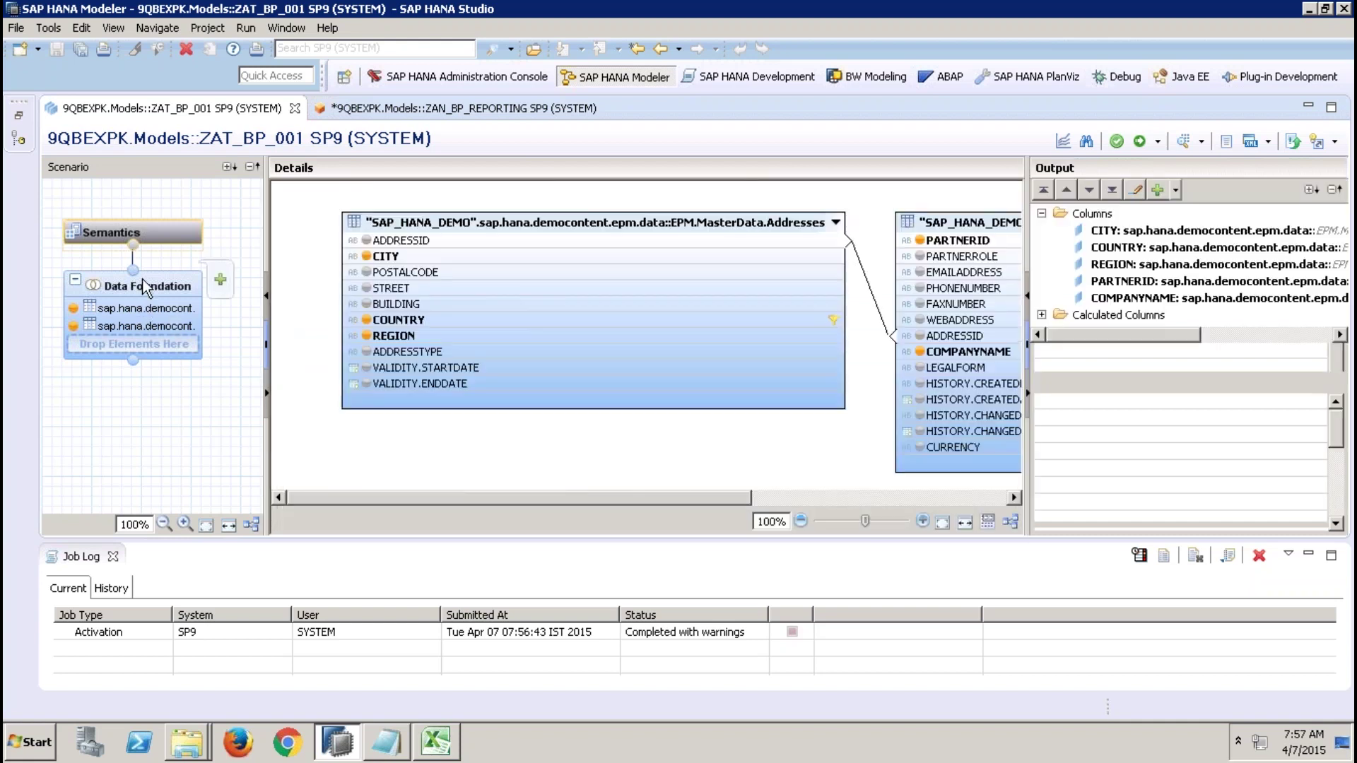
# Edit the COUNTRY filter in the Data Foundation to use the value $ip_reg$.
pyautogui.rightClick(405, 319)
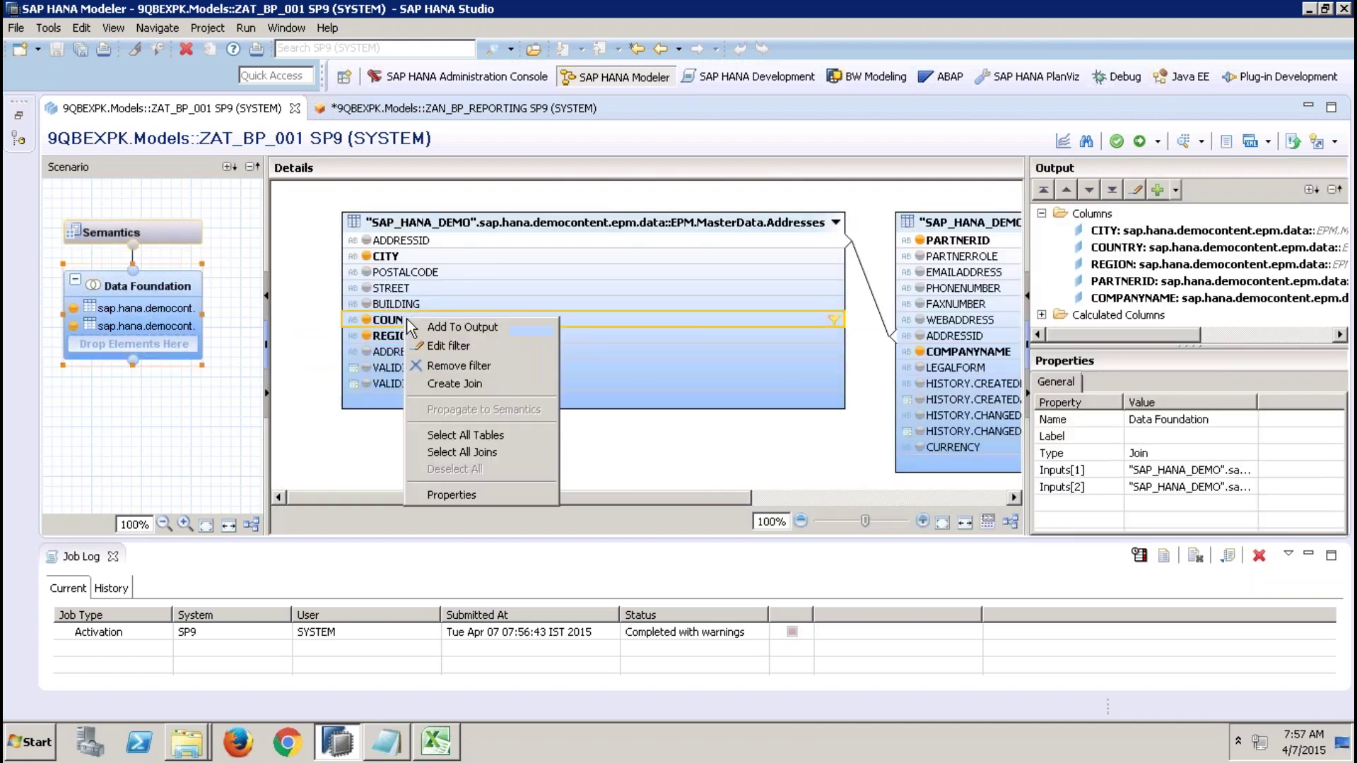
pyautogui.click(469, 346)
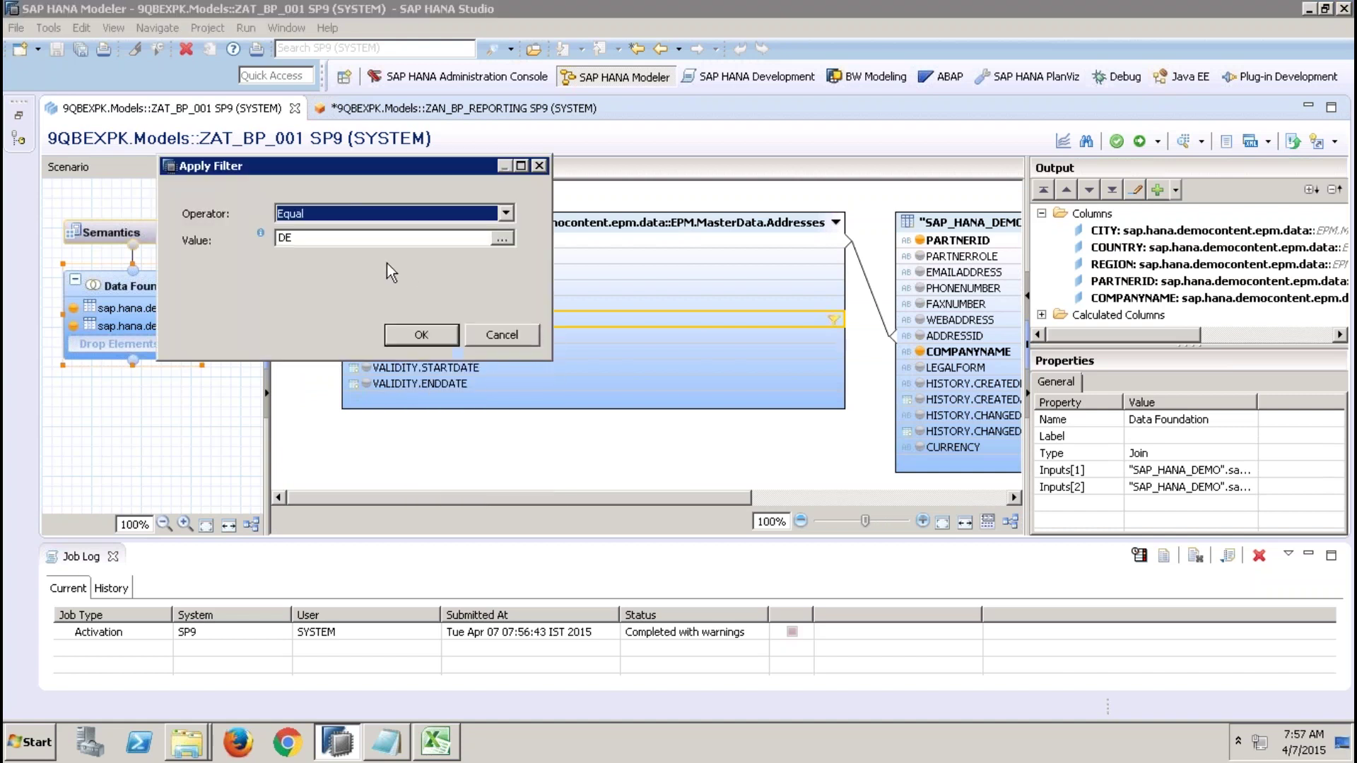
pyautogui.moveTo(337, 237); pyautogui.dragTo(239, 237)
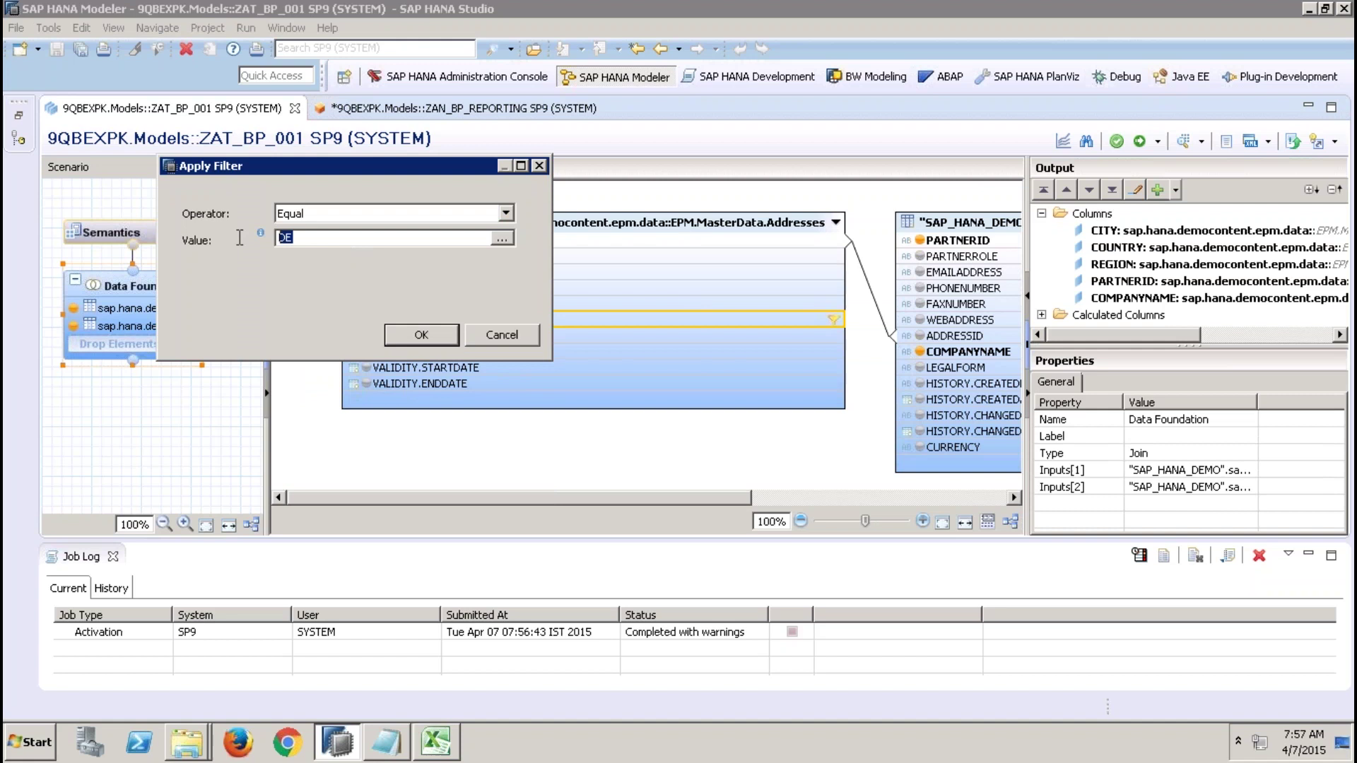
pyautogui.press('BackSpace')
pyautogui.write('$ip_reg$')
pyautogui.click(420, 335)
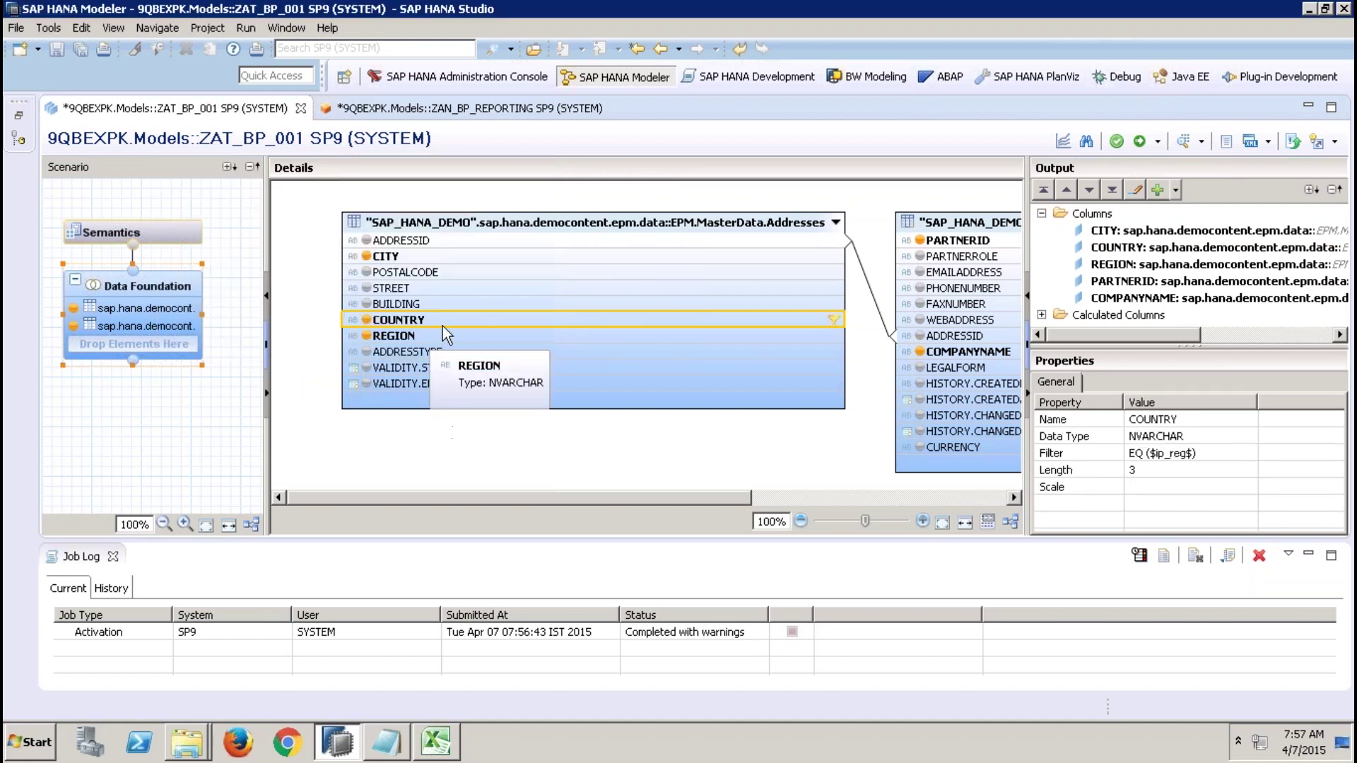
# Compare the Semantics node of ZAT_BP_001 with that of ZAN_BP_REPORTING, checking the analytic view's parameters and variables.
pyautogui.click(176, 232)
pyautogui.click(458, 110)
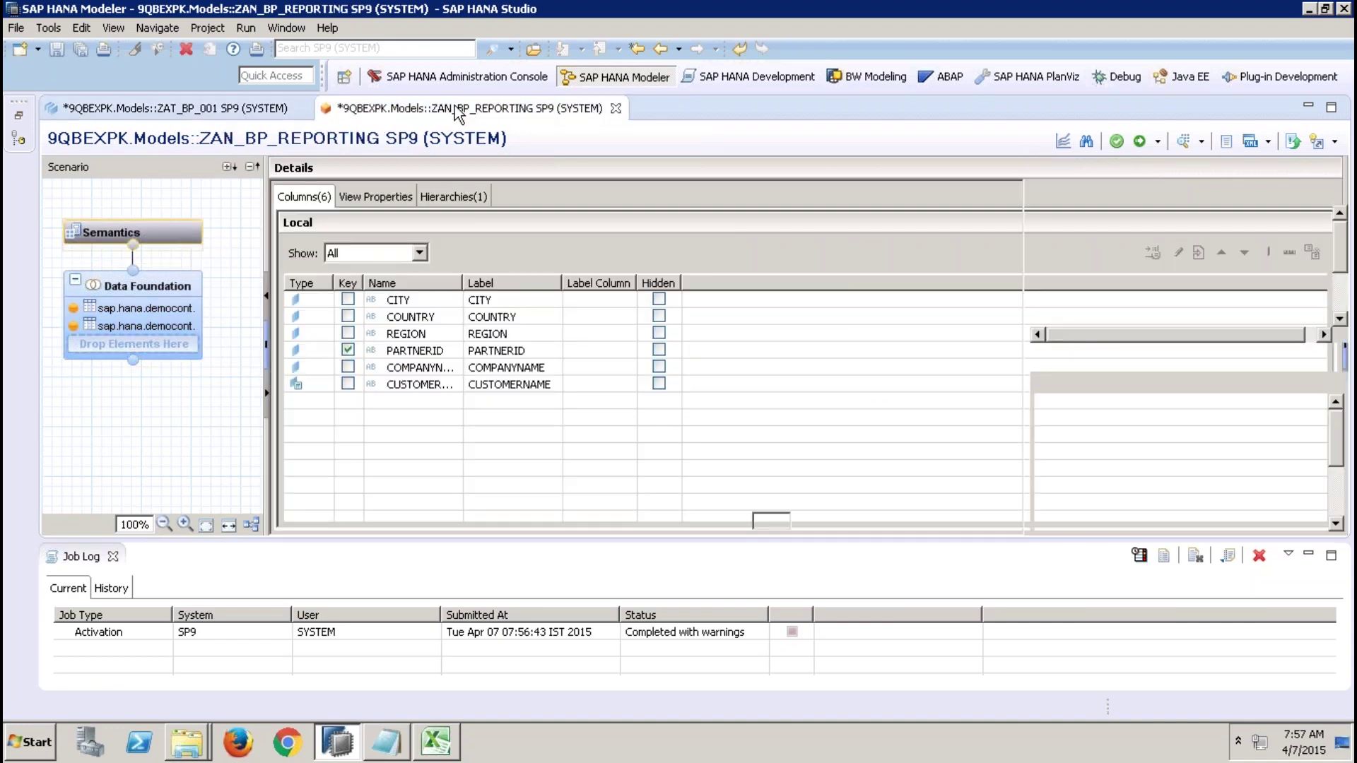
pyautogui.click(193, 235)
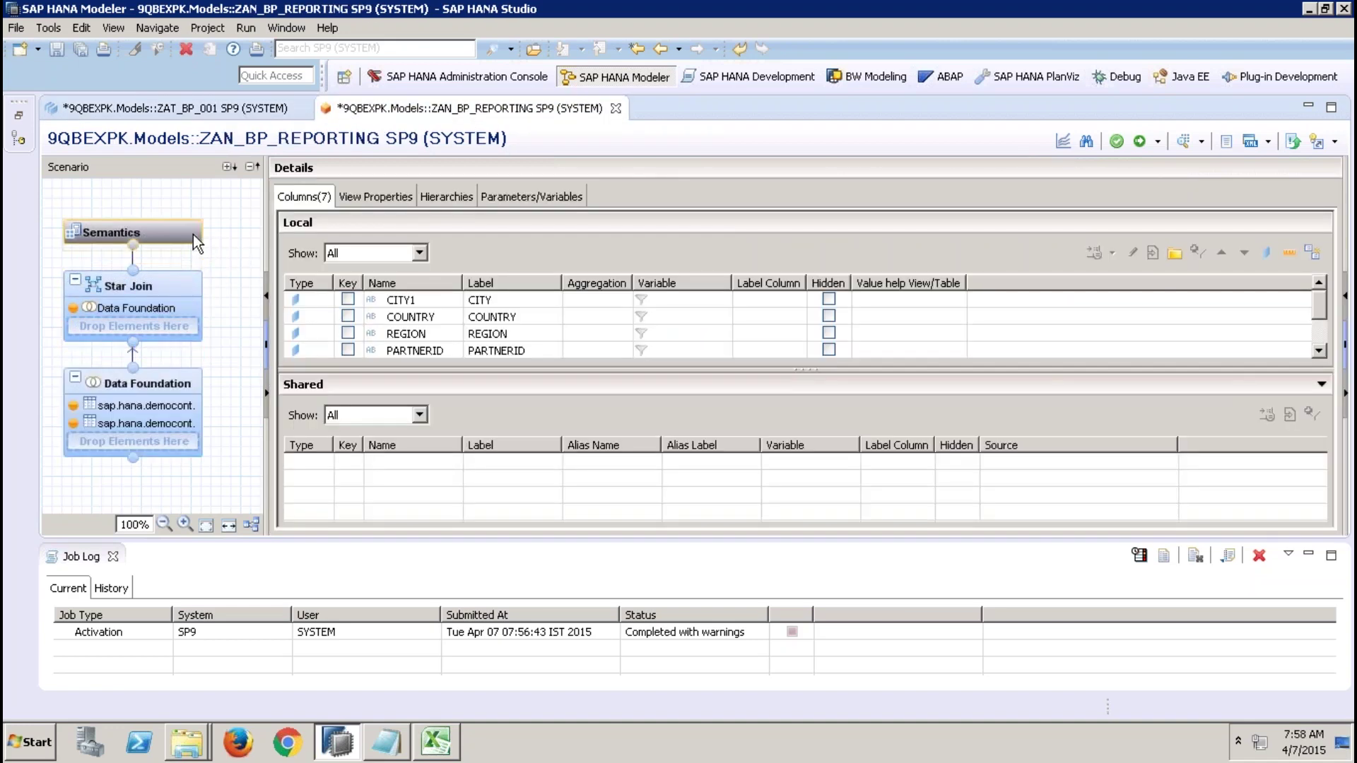
pyautogui.click(533, 198)
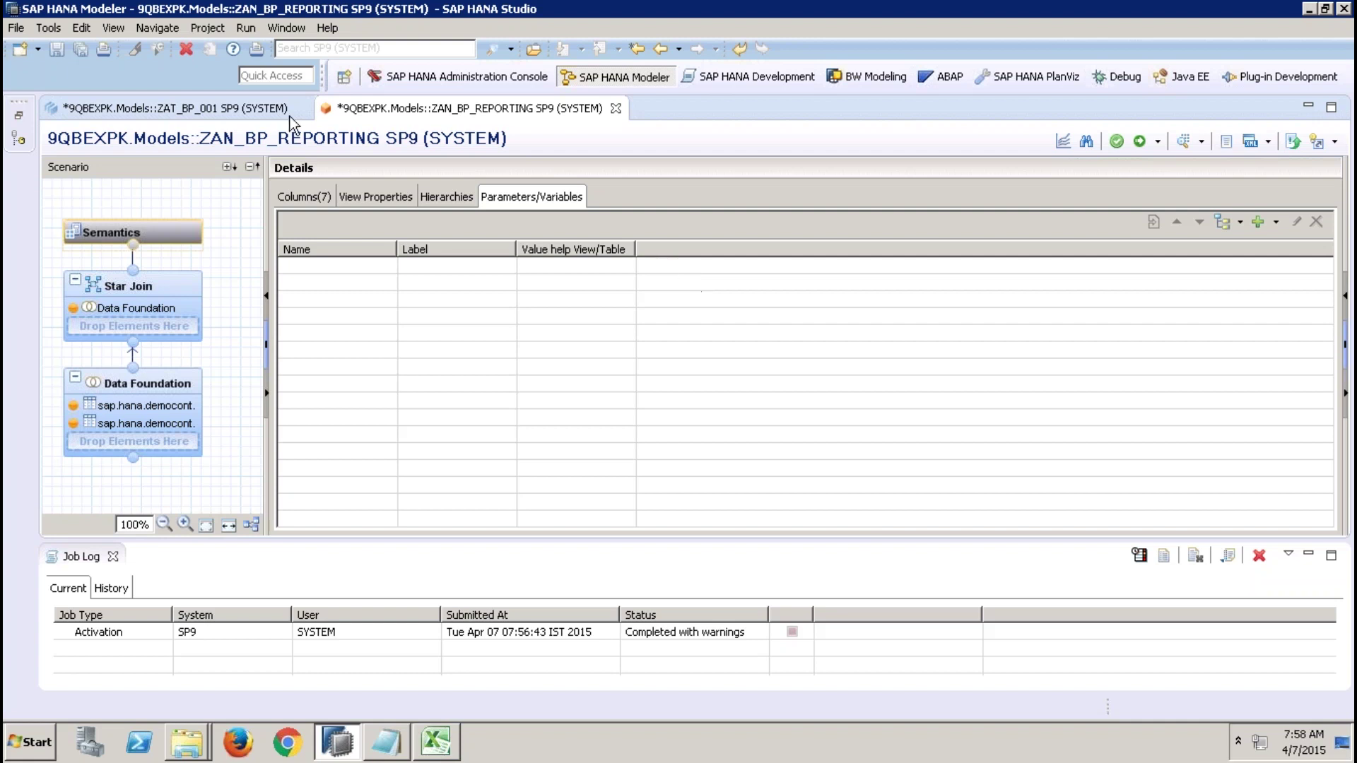
# Go back to ZAT_BP_001 and review the COUNTRY filter's operator and value in the Data Foundation.
pyautogui.click(218, 109)
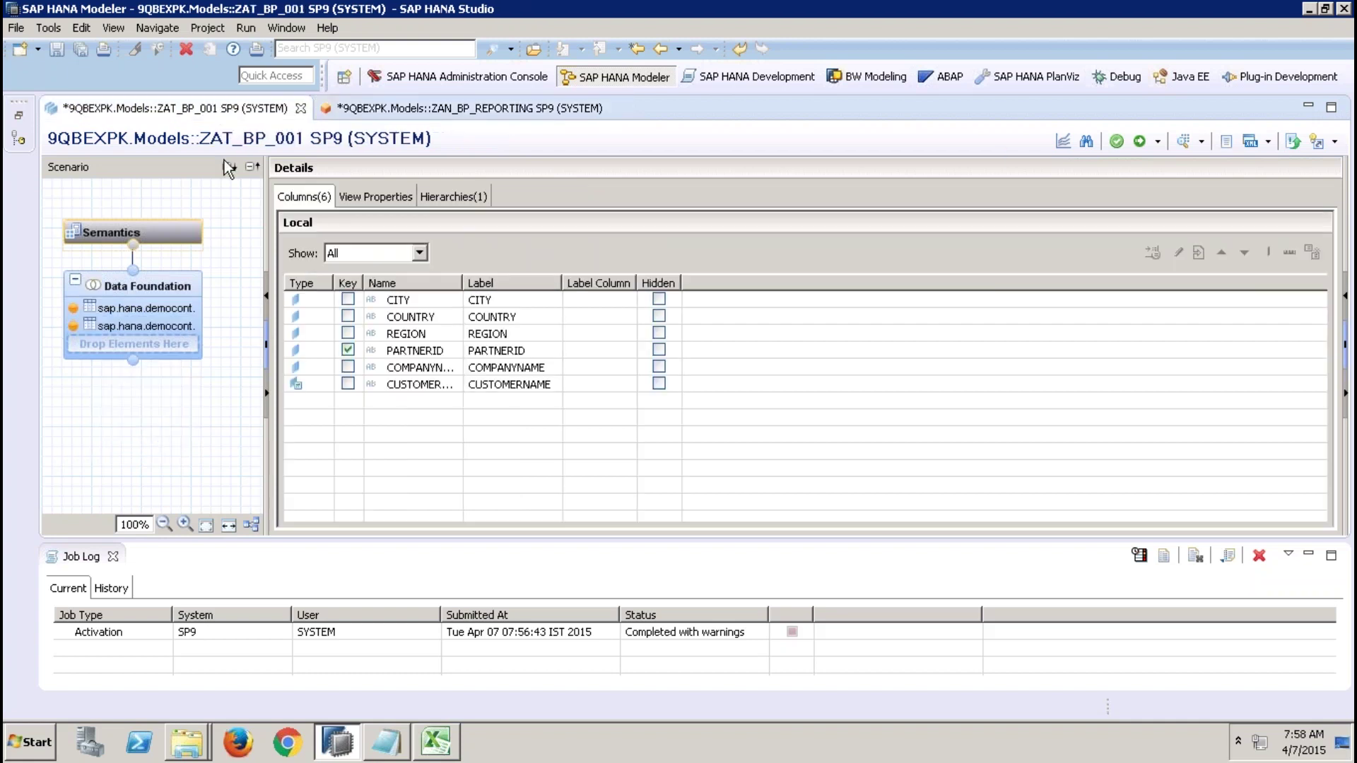
pyautogui.click(182, 284)
pyautogui.rightClick(538, 321)
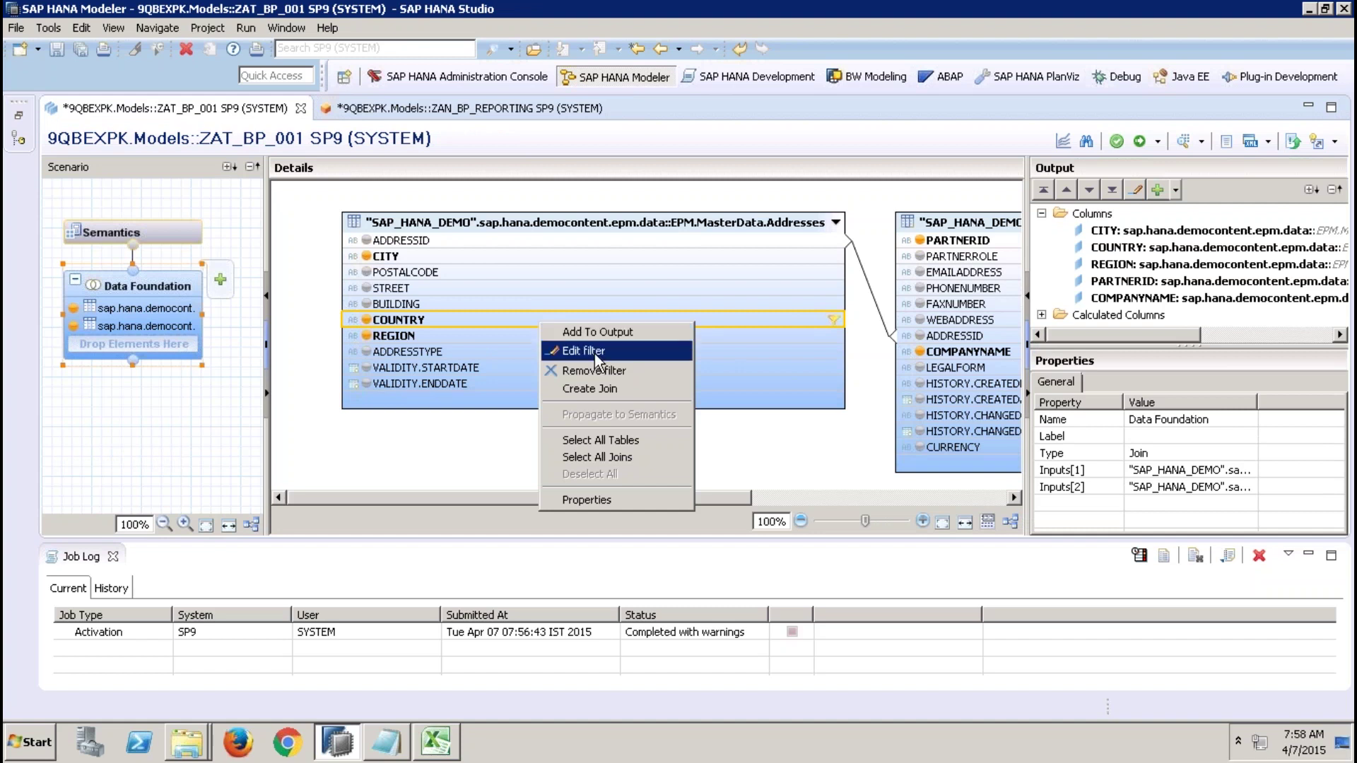
pyautogui.click(595, 351)
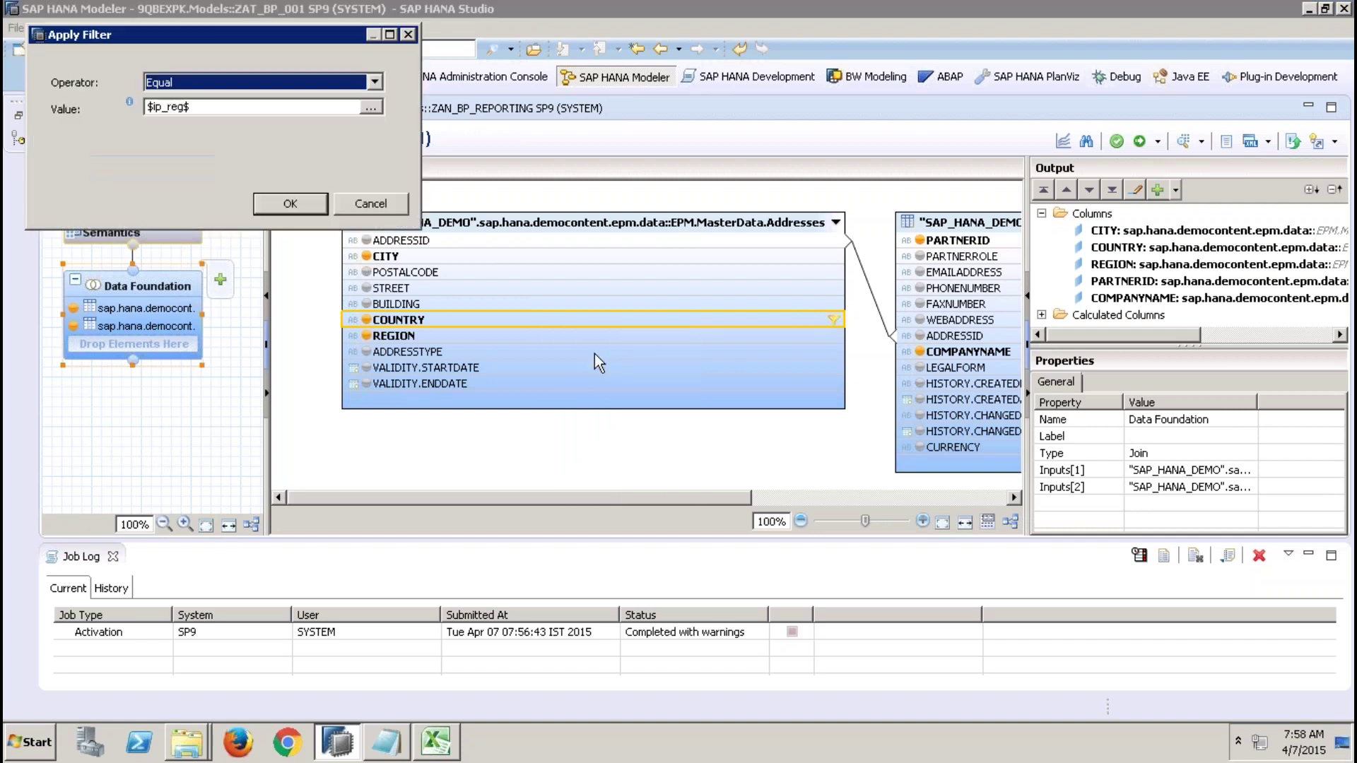
pyautogui.click(234, 109)
pyautogui.moveTo(229, 108); pyautogui.dragTo(131, 106)
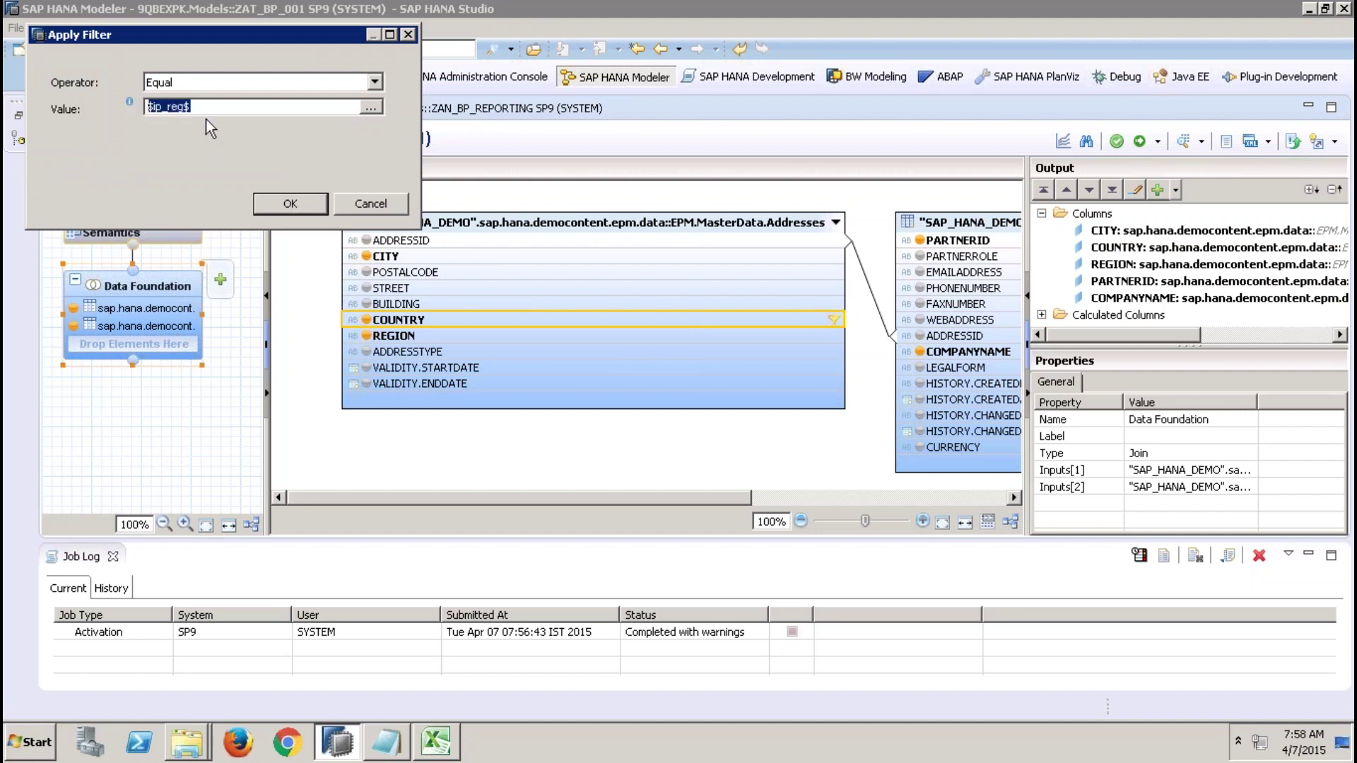
pyautogui.click(290, 203)
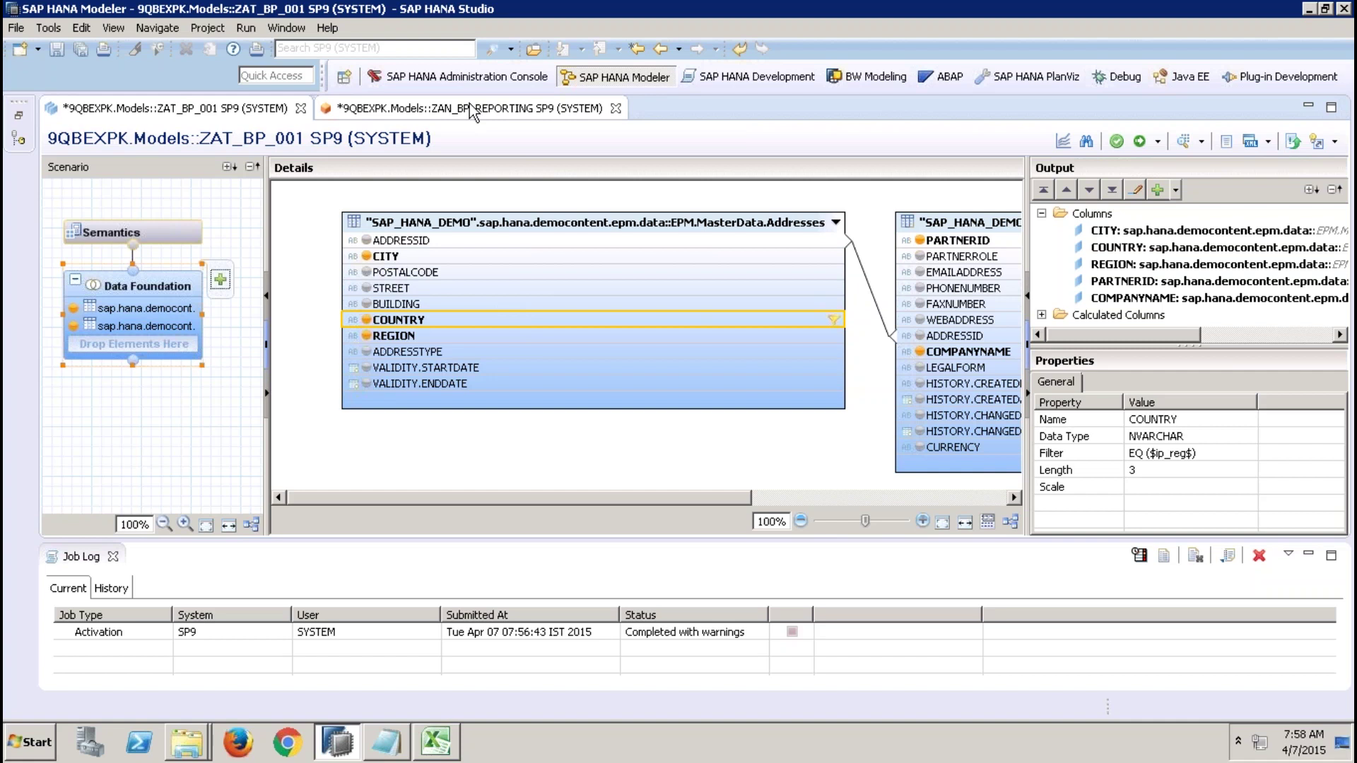
# Check the dynamic filtering note on slide 91 in PowerPoint, and review the COUNTRY filter value again in SAP HANA Studio.
pyautogui.moveTo(922, 10)
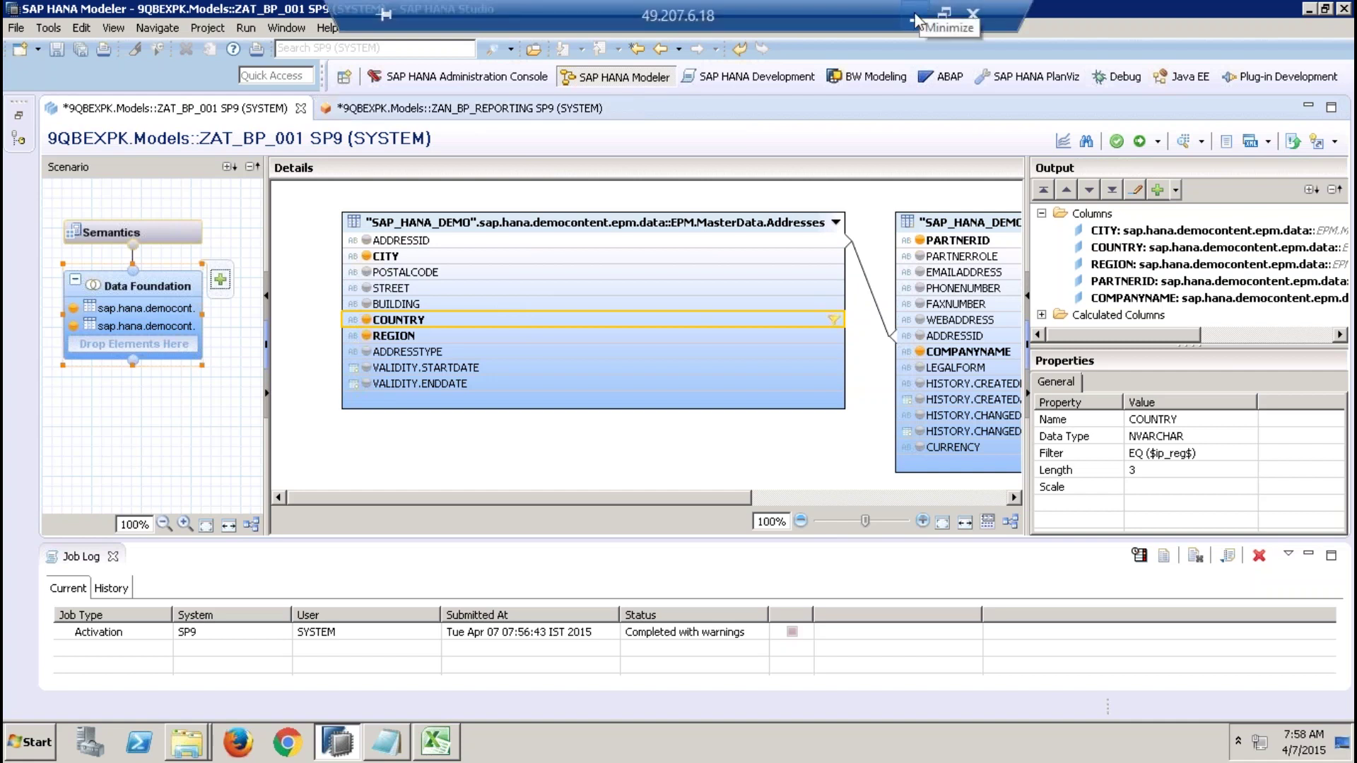
pyautogui.click(915, 20)
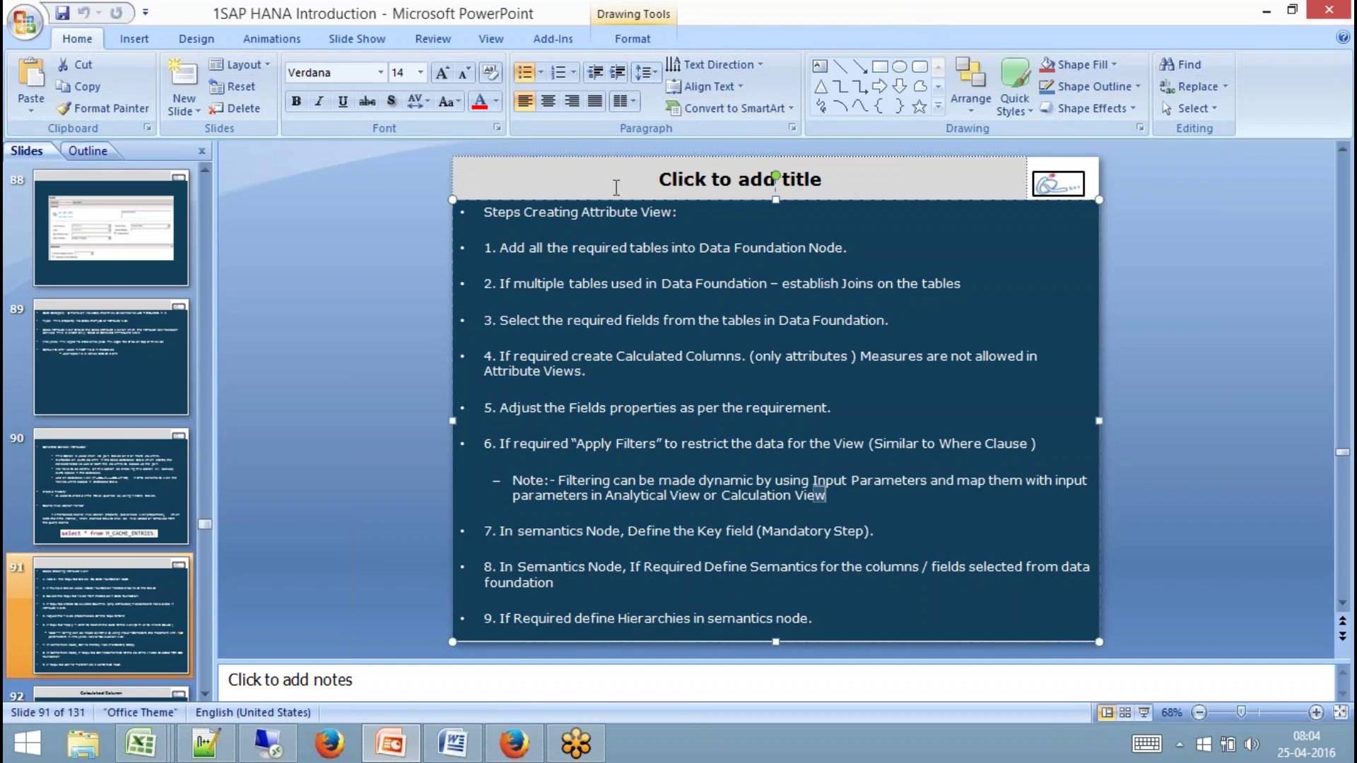
pyautogui.click(271, 742)
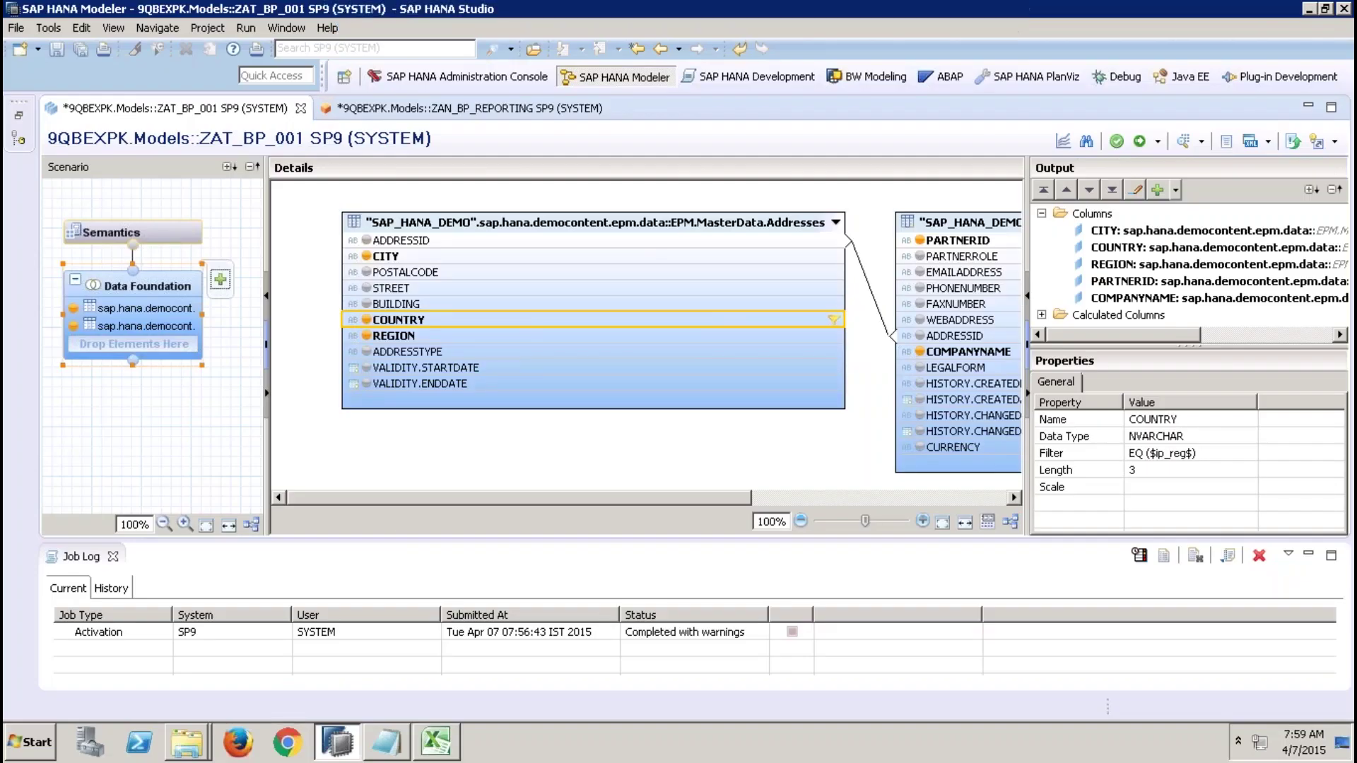
pyautogui.rightClick(469, 320)
pyautogui.click(518, 350)
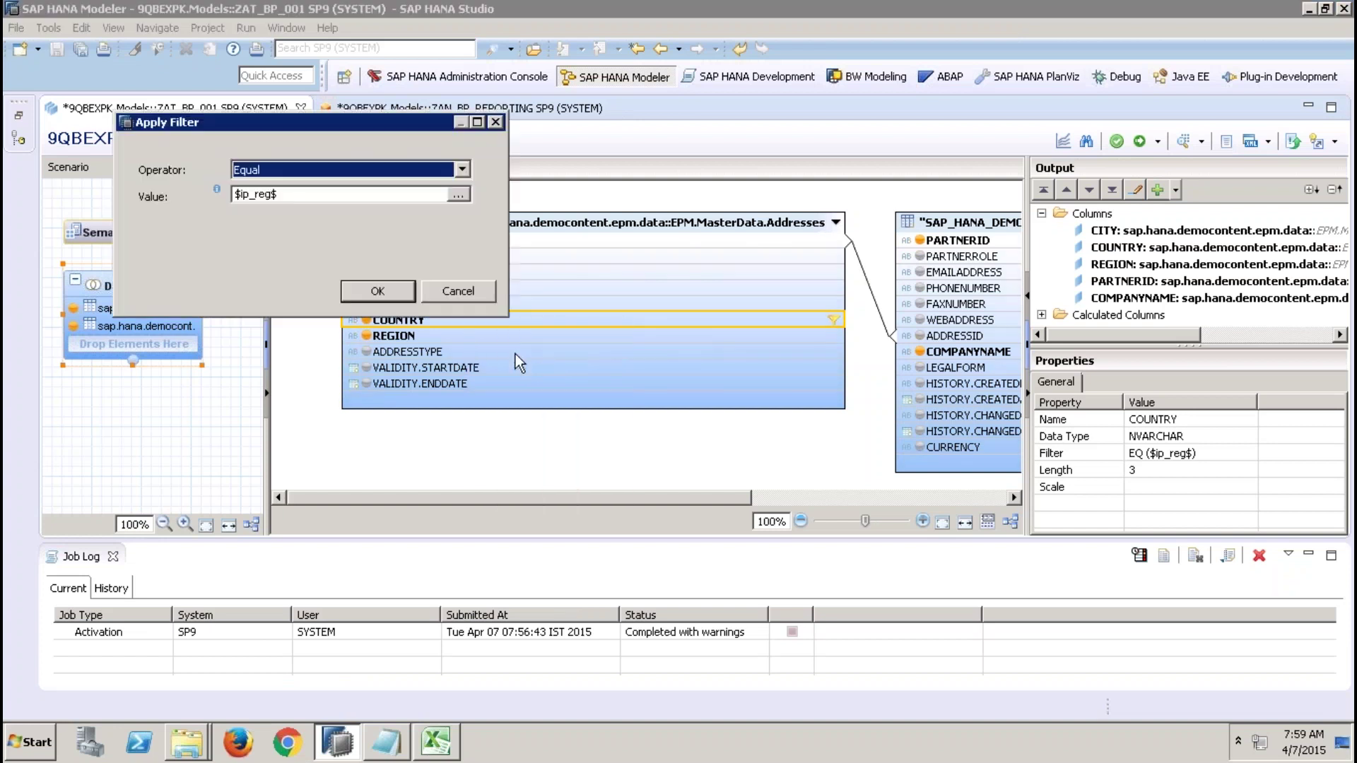
pyautogui.moveTo(281, 195); pyautogui.dragTo(169, 182)
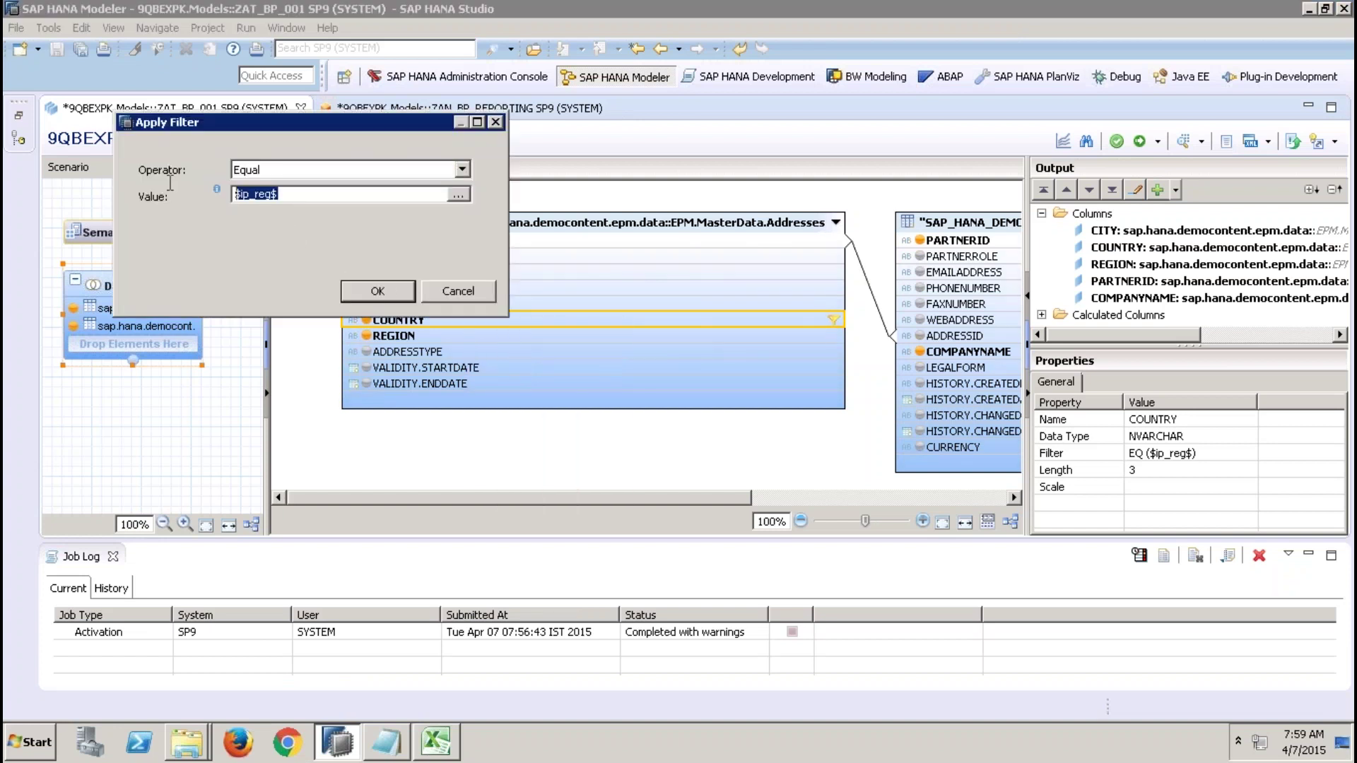
pyautogui.click(381, 286)
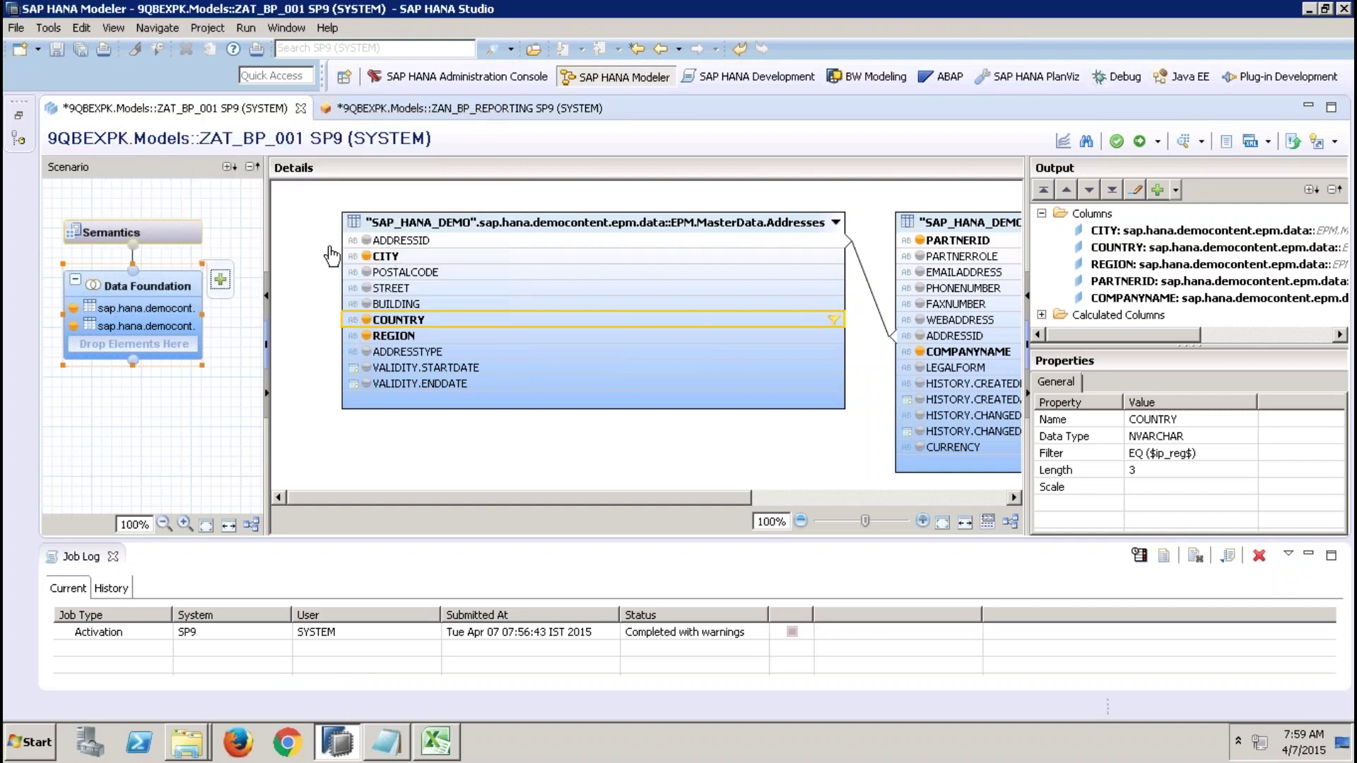
# Try to create an input parameter named ip_reg in the ZAN_BP_REPORTING analytic view.
pyautogui.click(408, 110)
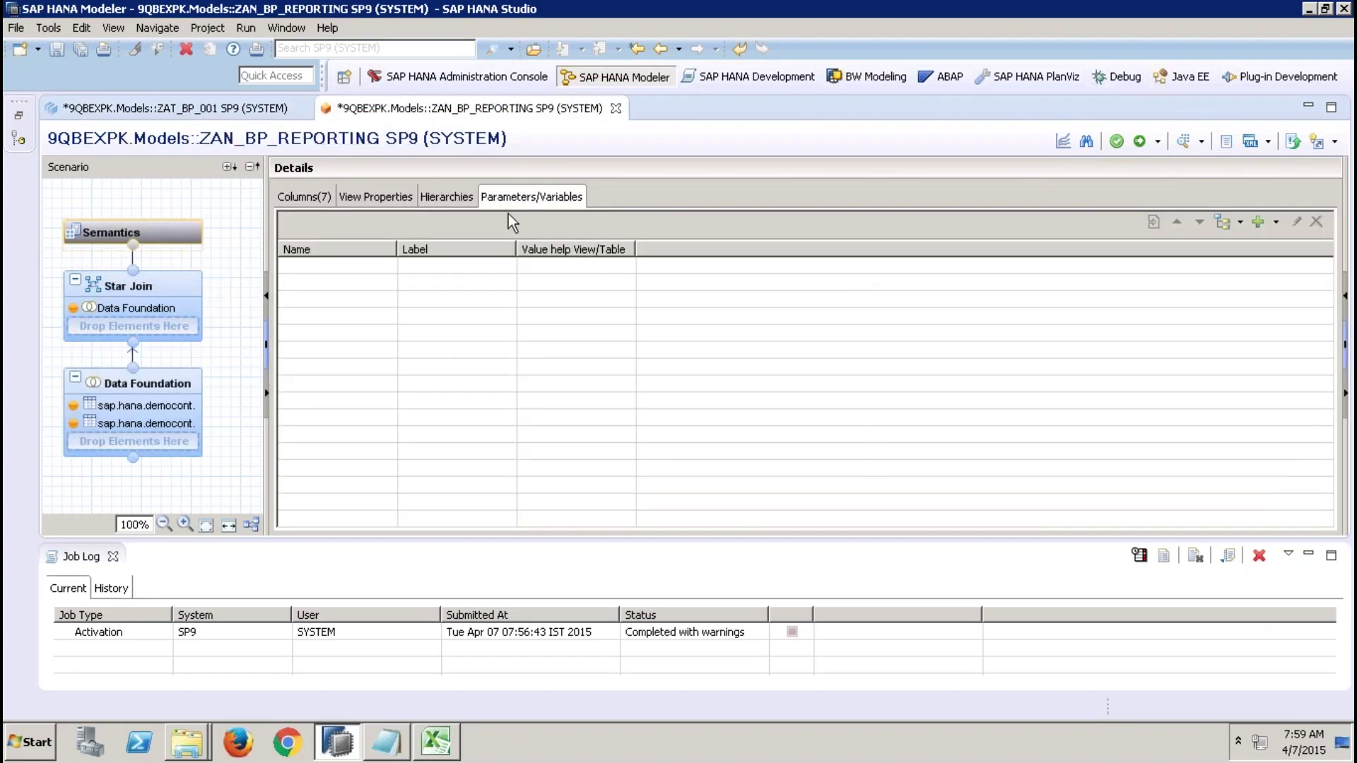
pyautogui.click(1277, 222)
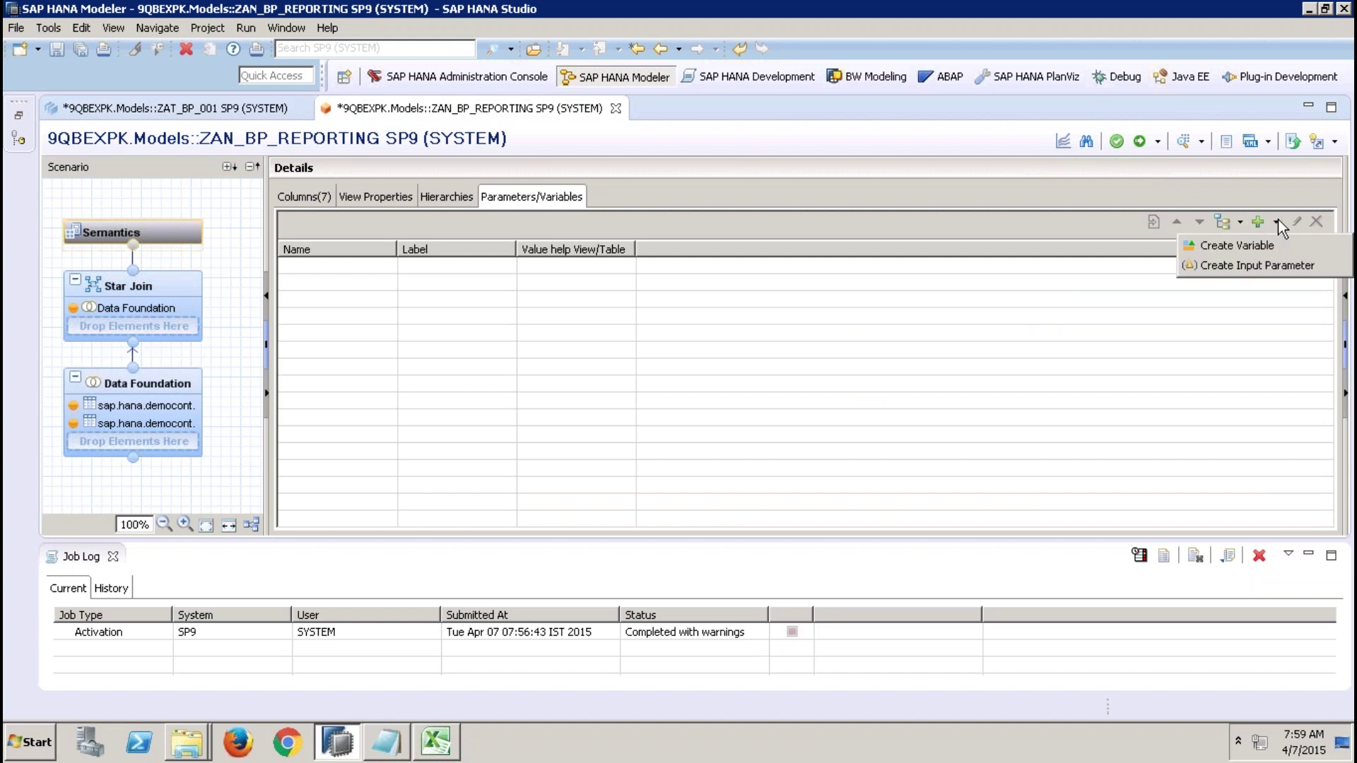
pyautogui.click(1248, 268)
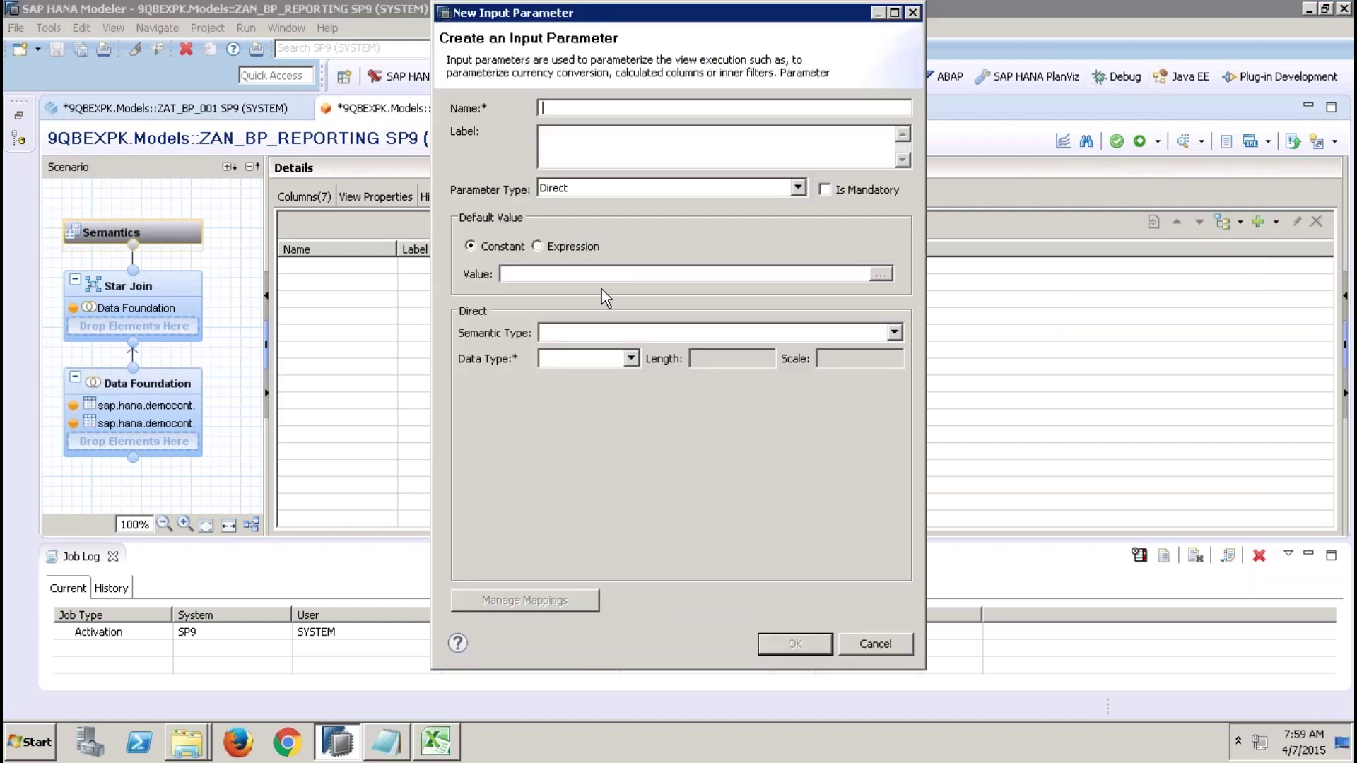
pyautogui.write('ip_reg')
pyautogui.click(854, 647)
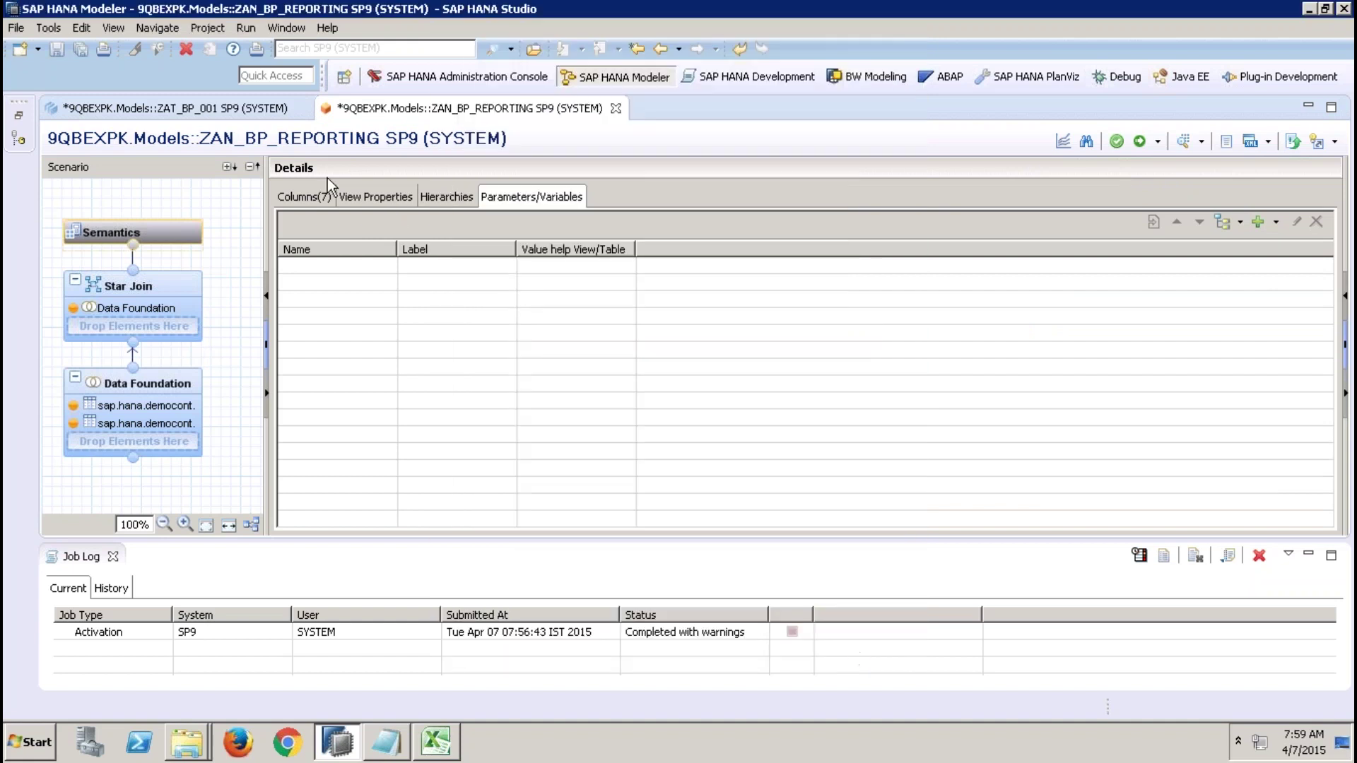
# Show ZAT_BP_001 again, switch to PowerPoint, highlight the dynamic filtering note on slide 91 and present the slide.
pyautogui.click(253, 110)
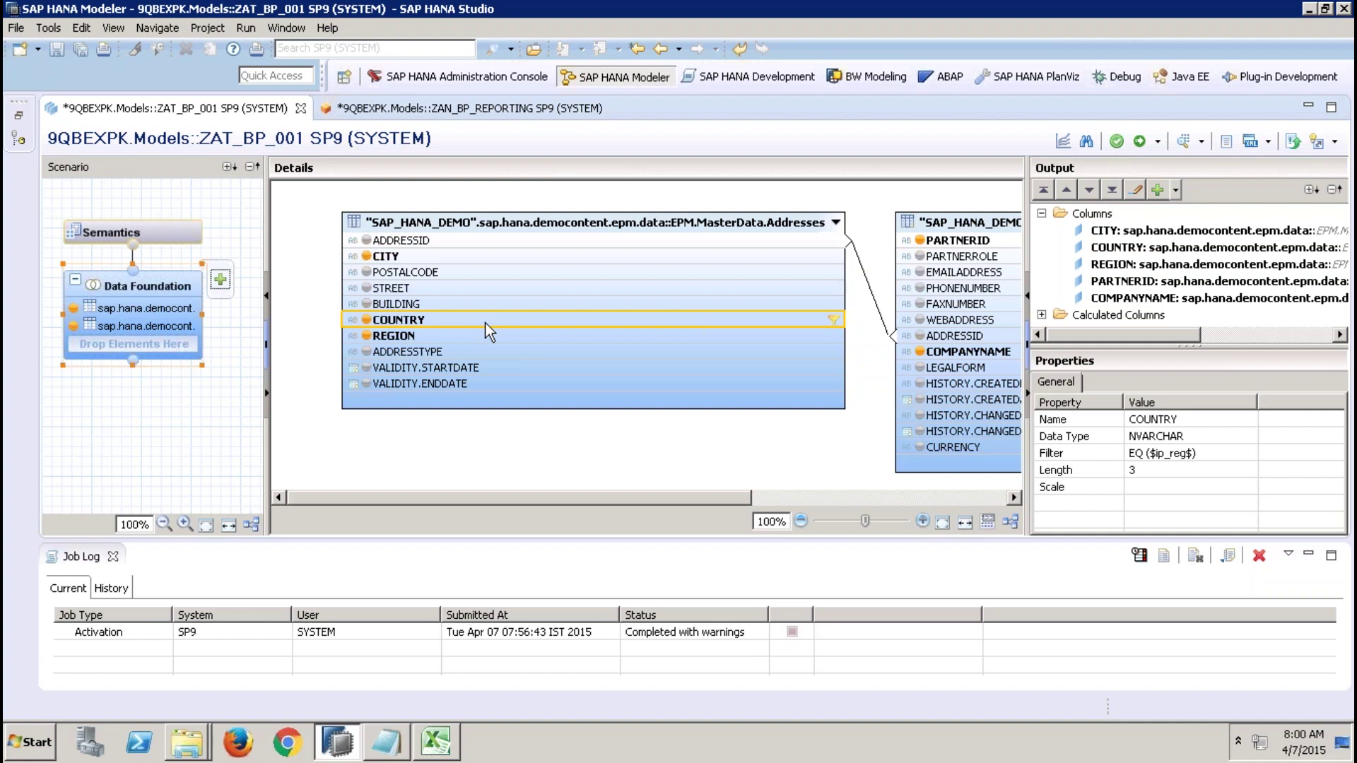
pyautogui.moveTo(878, 4)
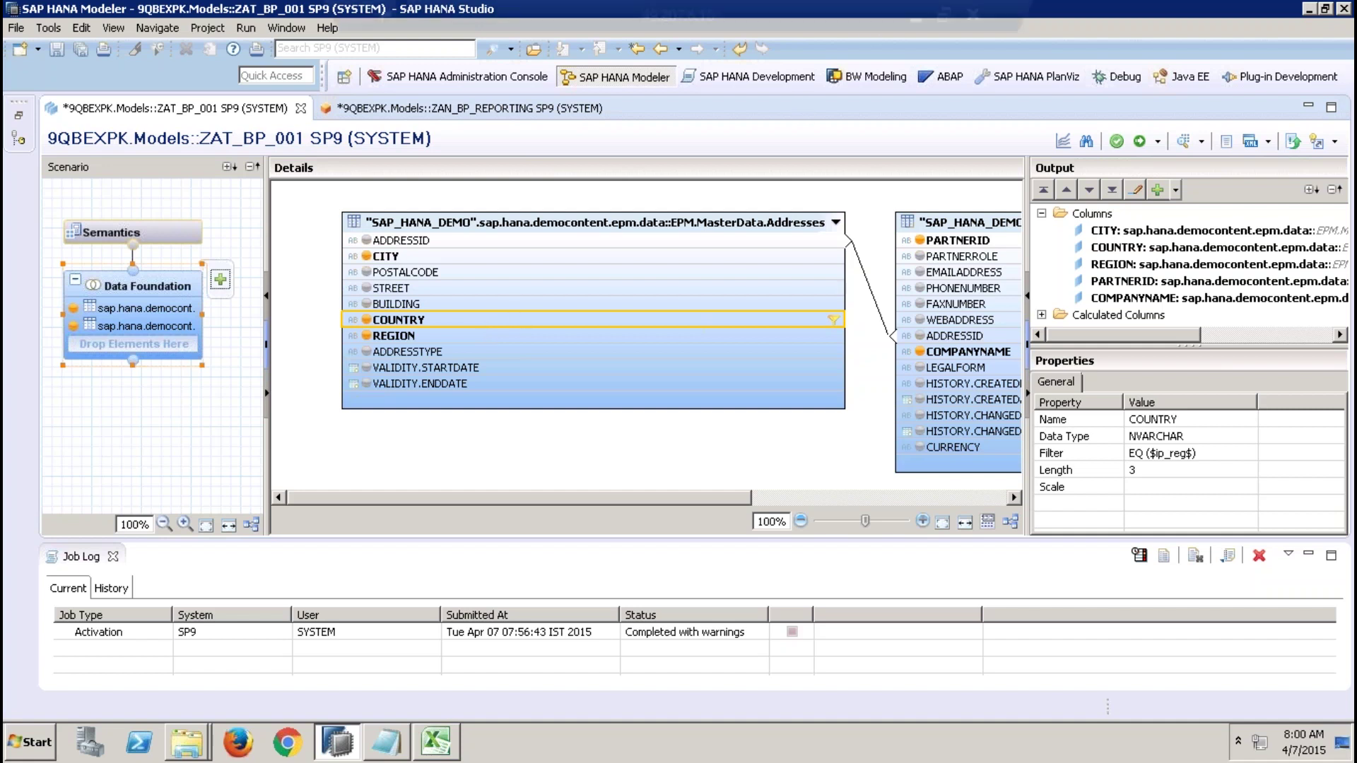
pyautogui.click(914, 19)
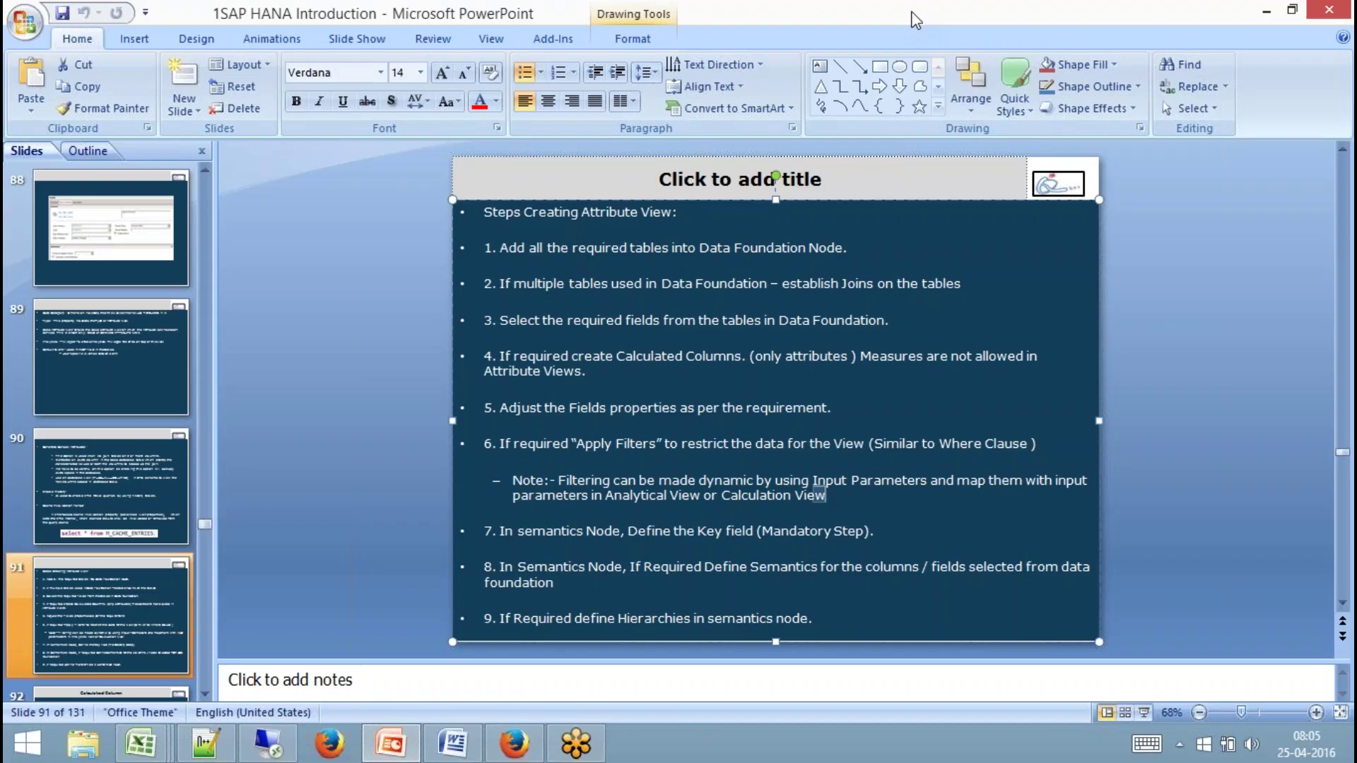
pyautogui.click(842, 498)
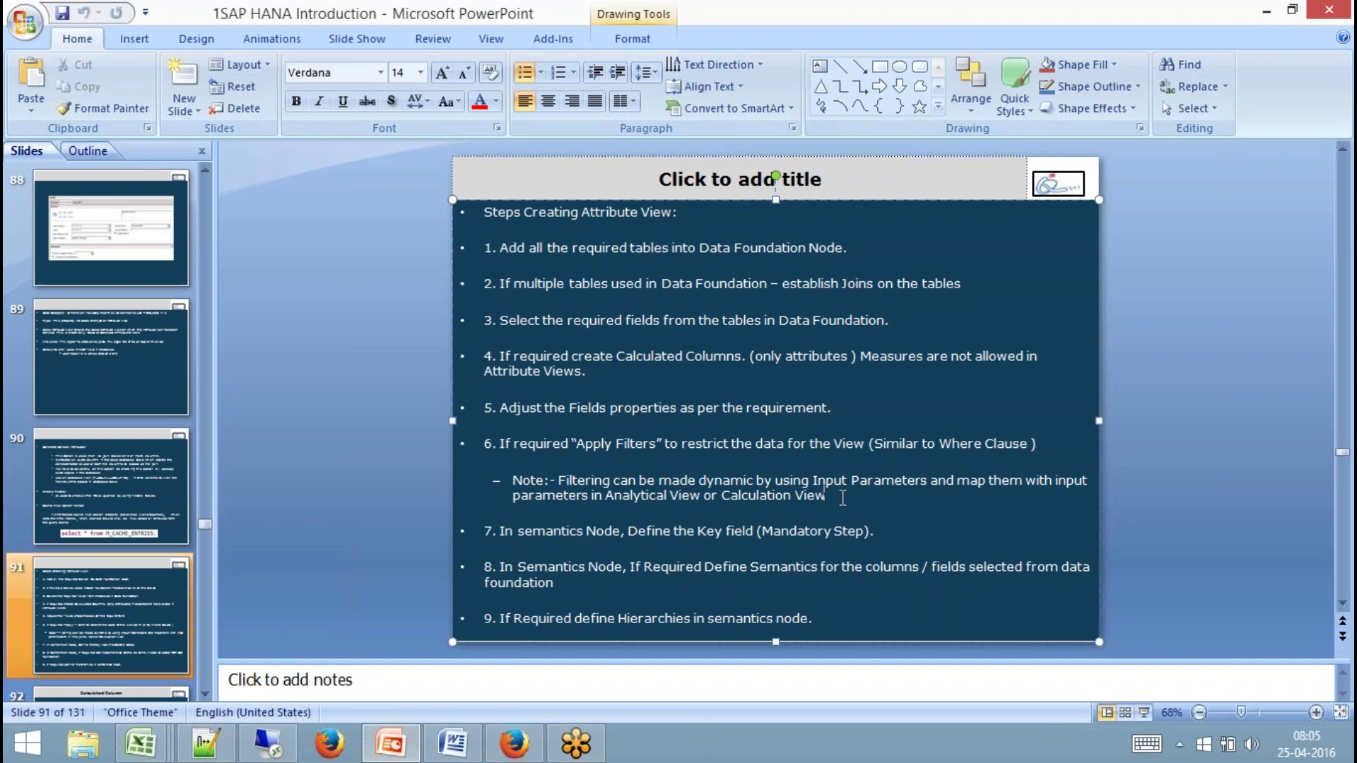
pyautogui.tripleClick(842, 497)
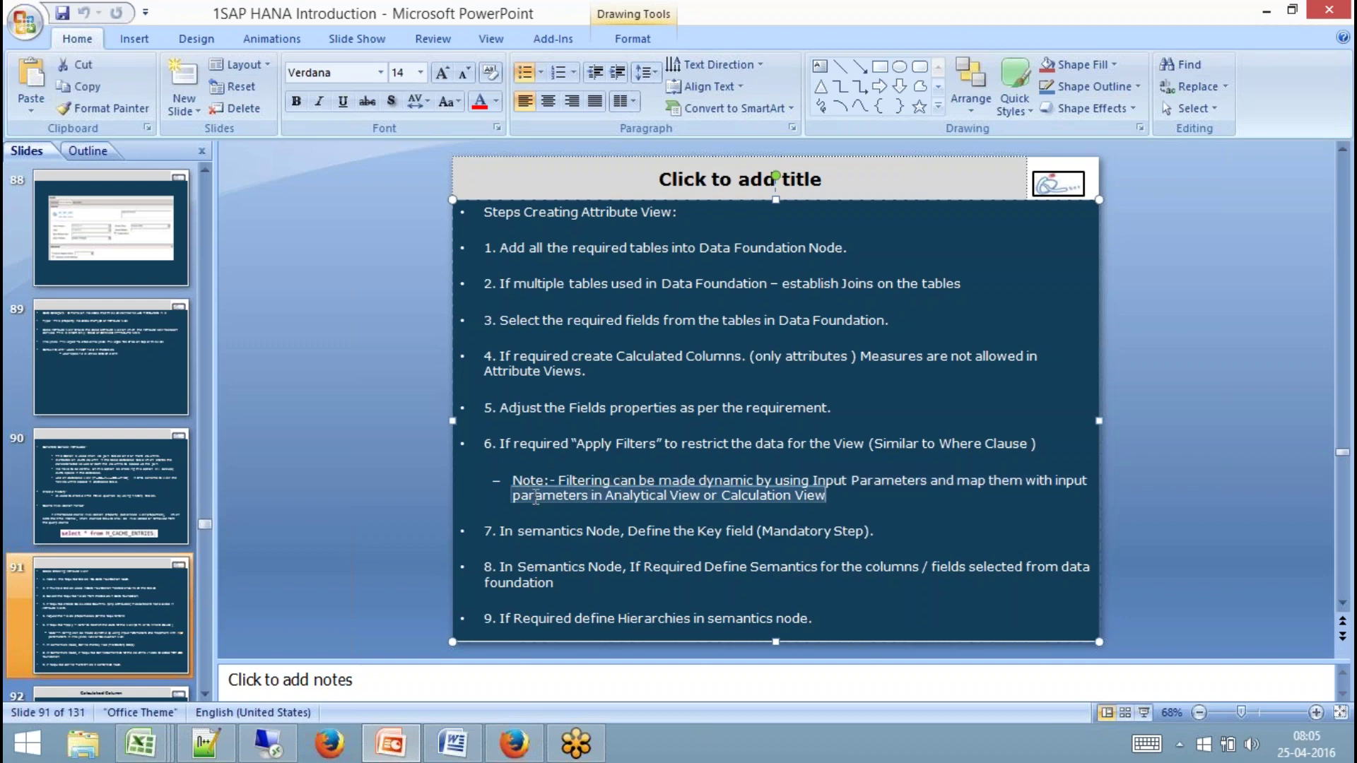
pyautogui.click(1142, 713)
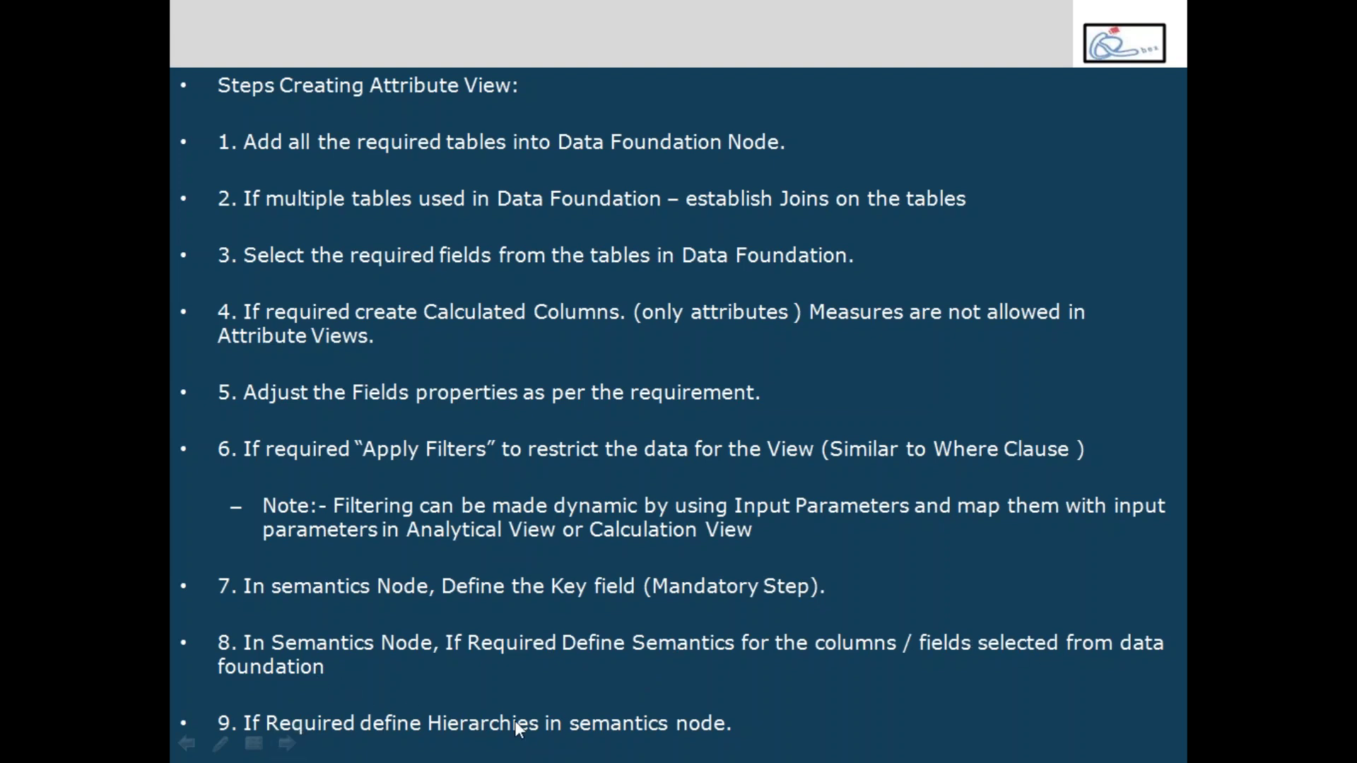
pyautogui.press('Escape')
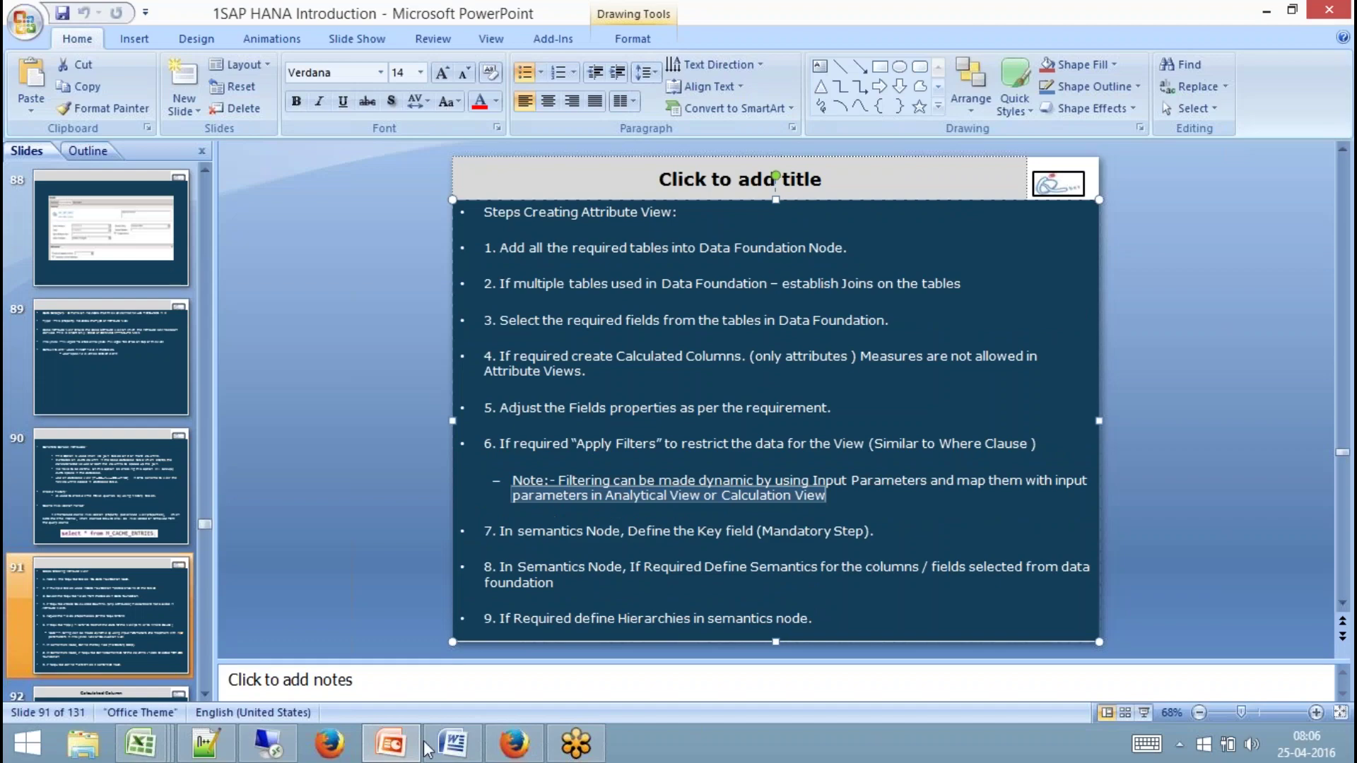
# Return to SAP HANA Studio and close ZAT_BP_001 and ZAN_BP_REPORTING without saving, along with the Job Log.
pyautogui.click(269, 742)
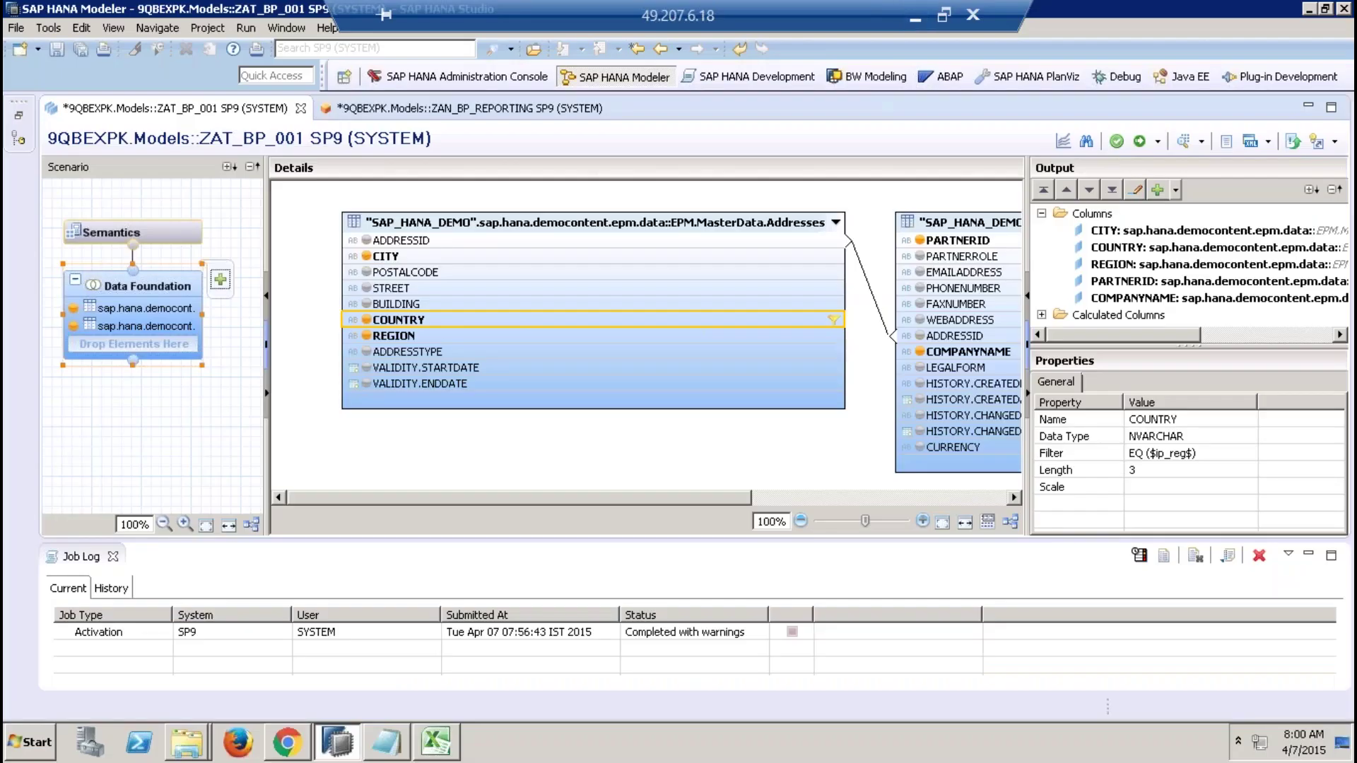
pyautogui.click(300, 108)
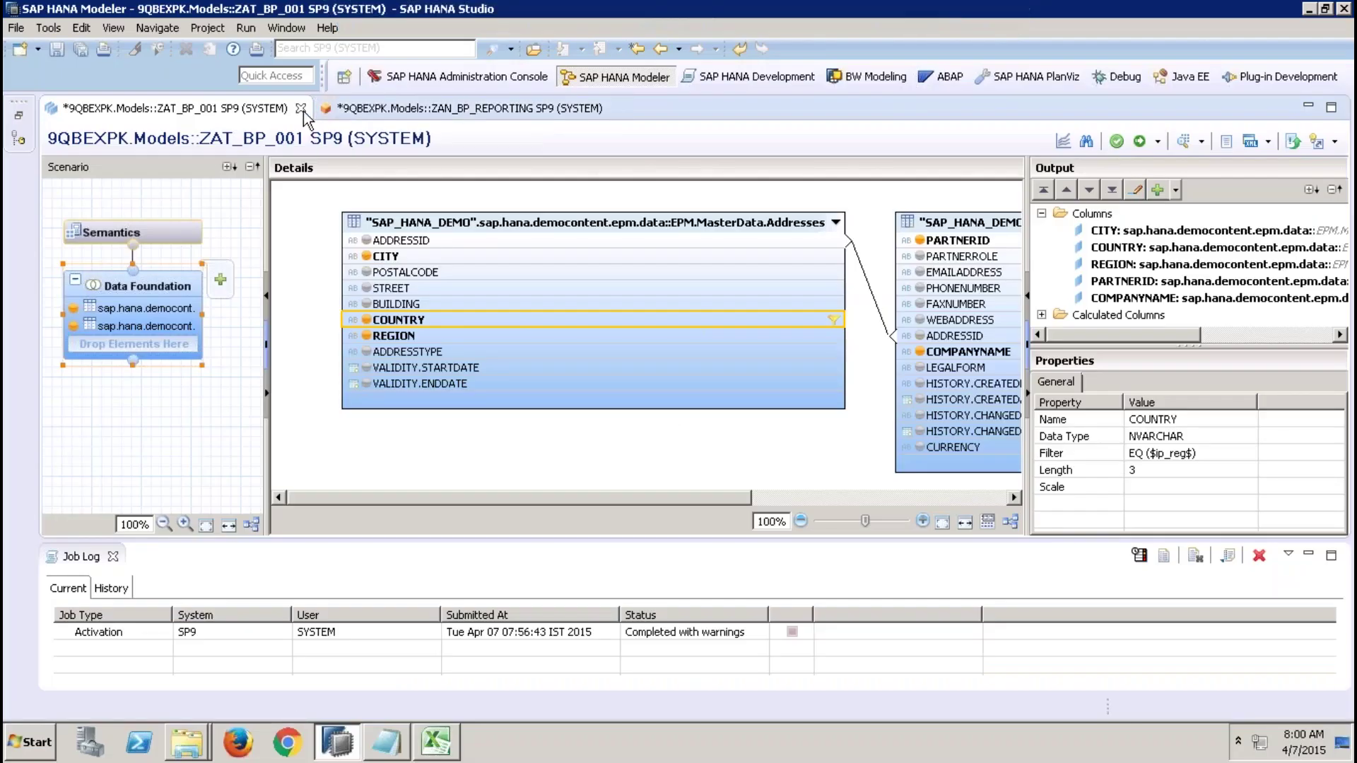
pyautogui.click(743, 375)
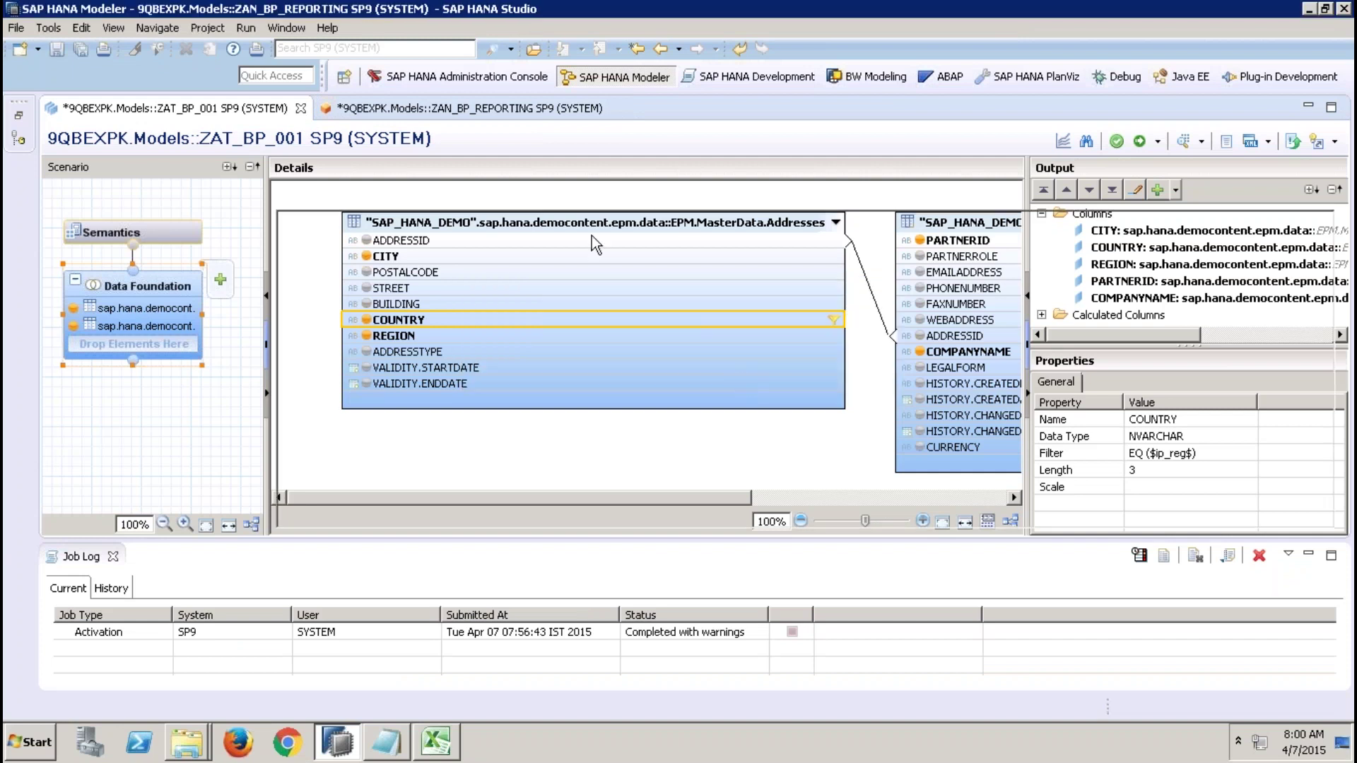
pyautogui.click(341, 108)
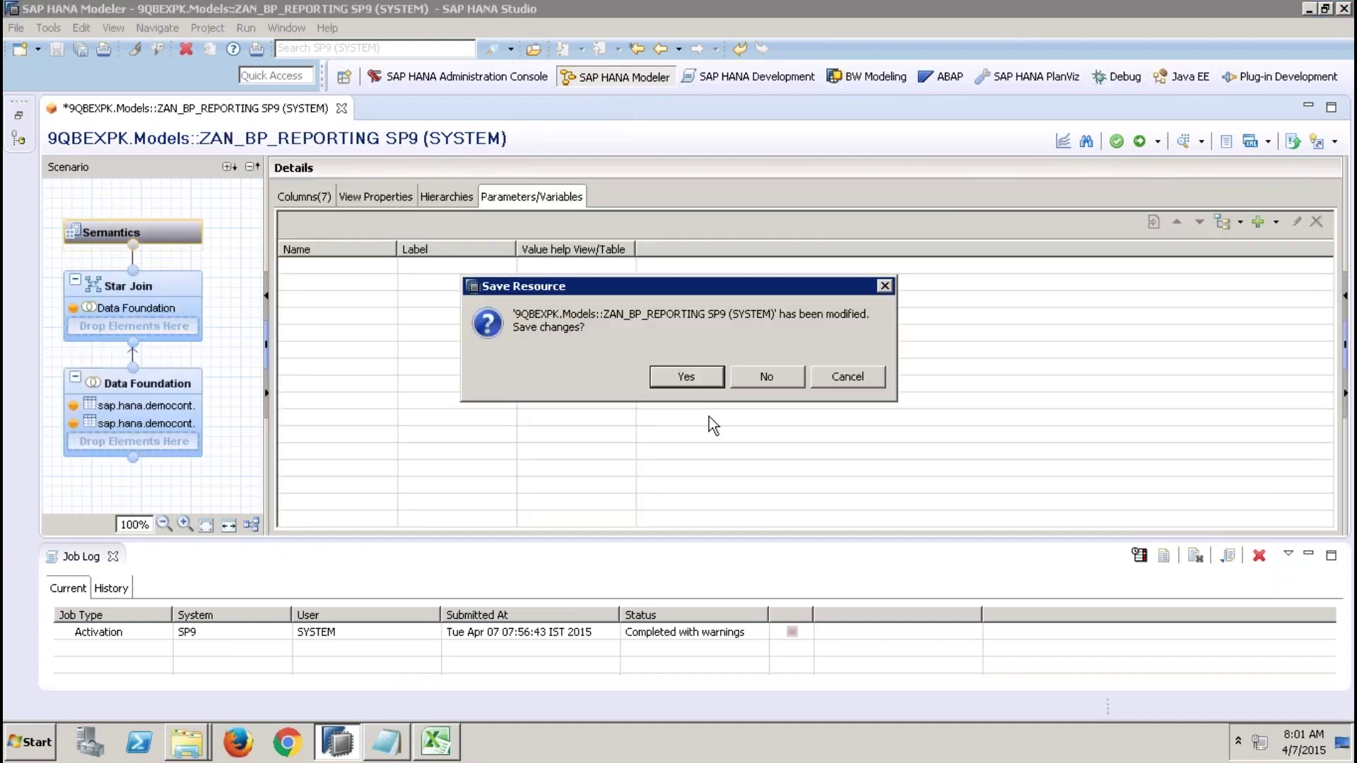
pyautogui.click(768, 379)
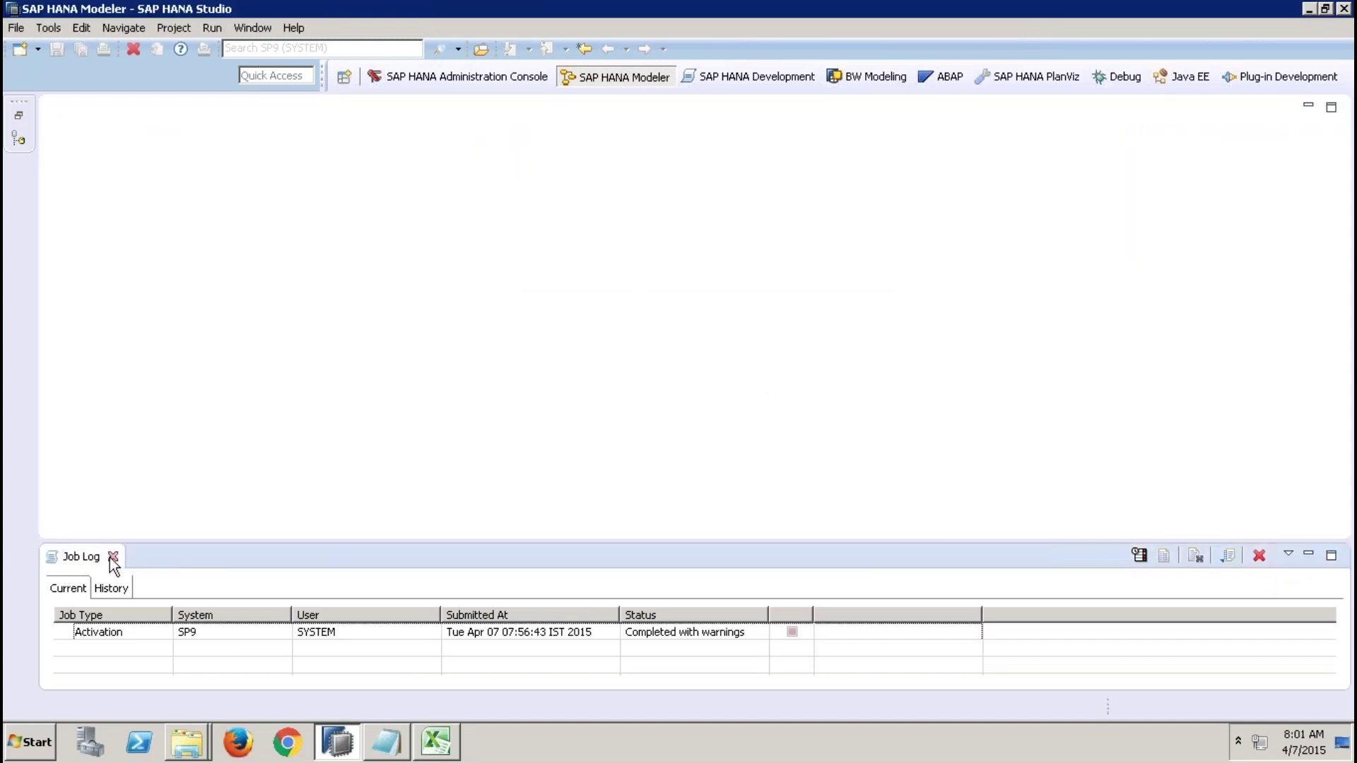
pyautogui.click(114, 558)
# Restore the Systems view and open the ZAN_SALES_USING_ATTR_HIER_001 analytic view from the 9QBEXPK Models package.
pyautogui.click(19, 115)
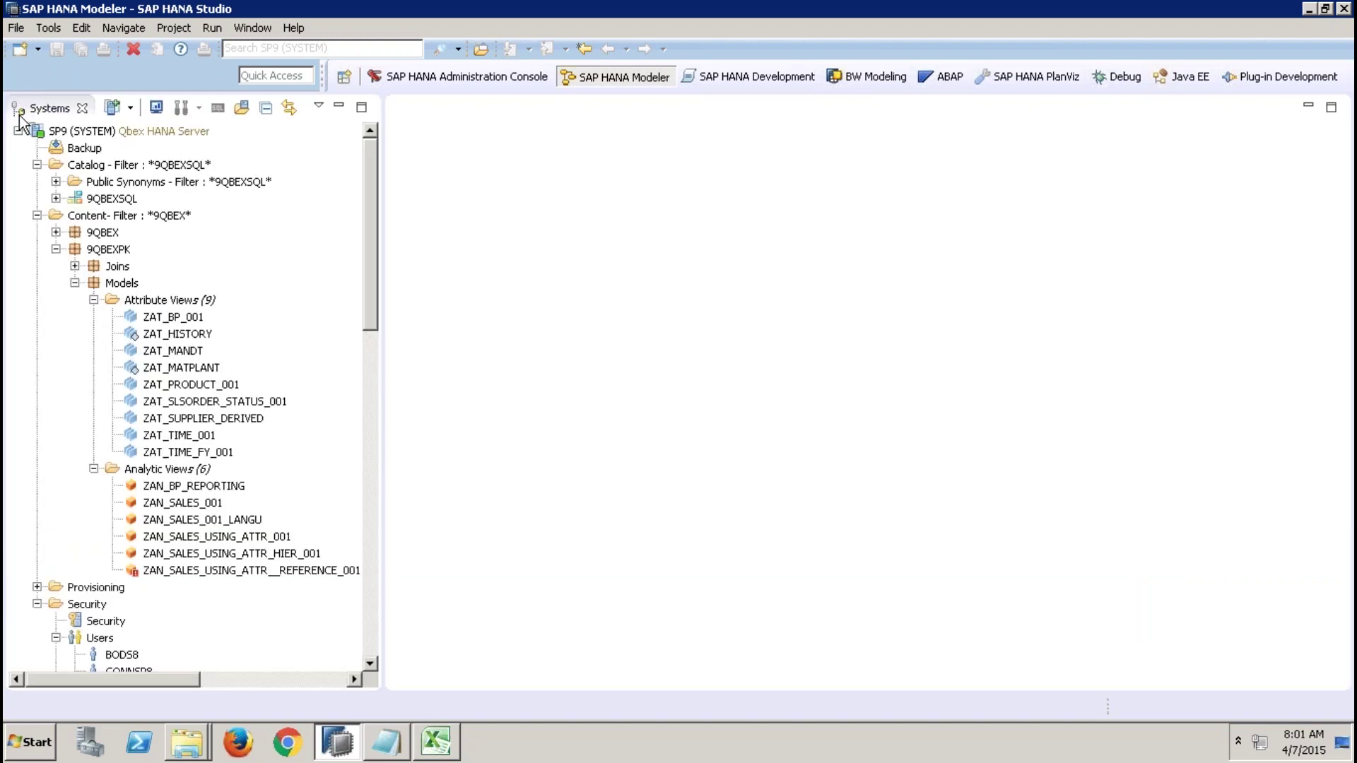
pyautogui.doubleClick(278, 554)
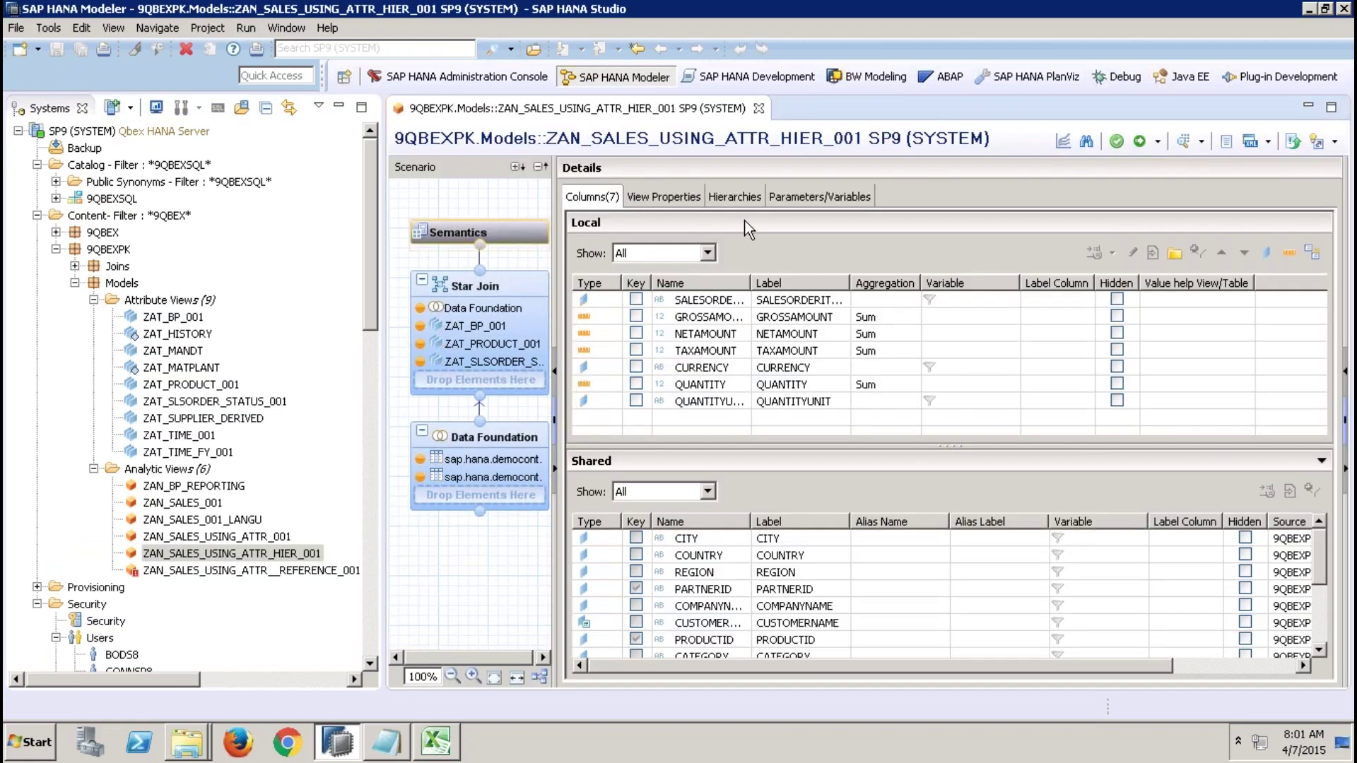
# Switch to Excel and close Book1 without saving it.
pyautogui.click(437, 744)
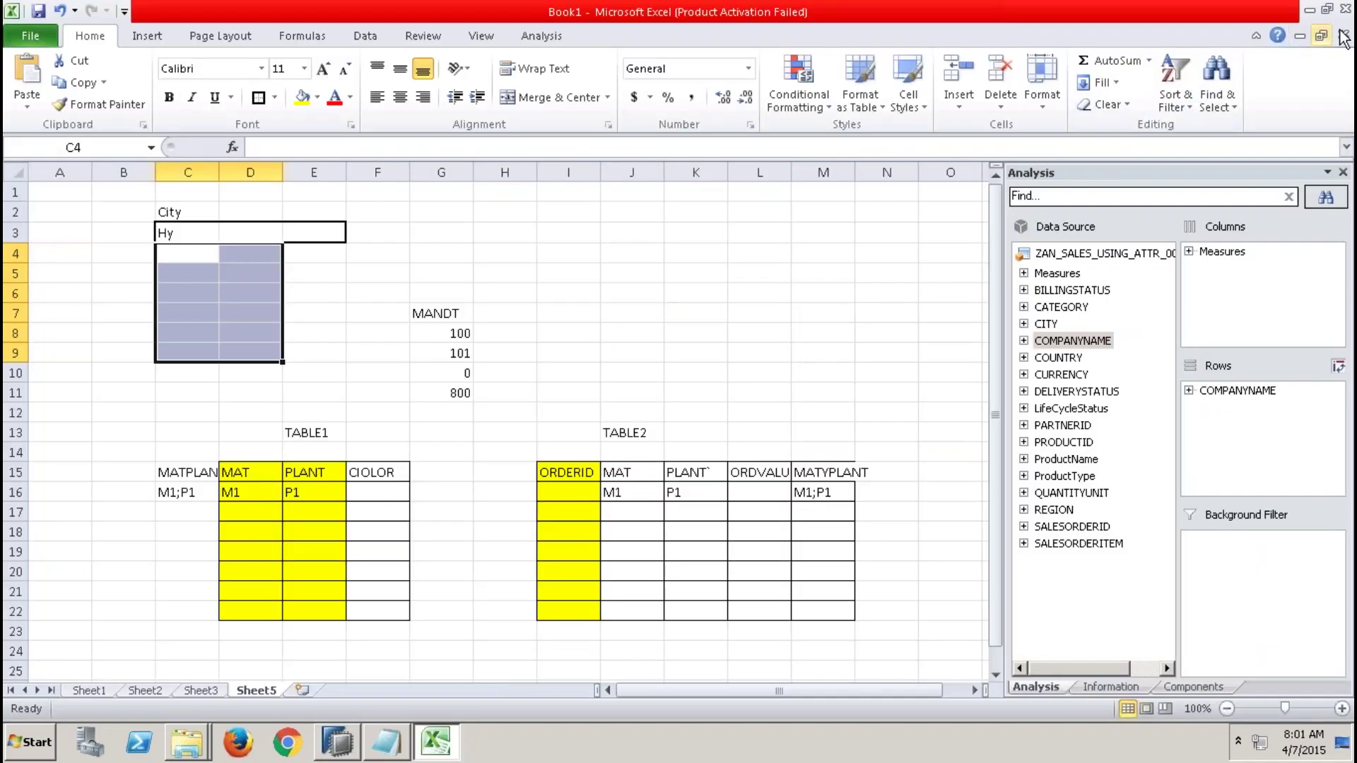
pyautogui.click(1343, 35)
pyautogui.click(706, 403)
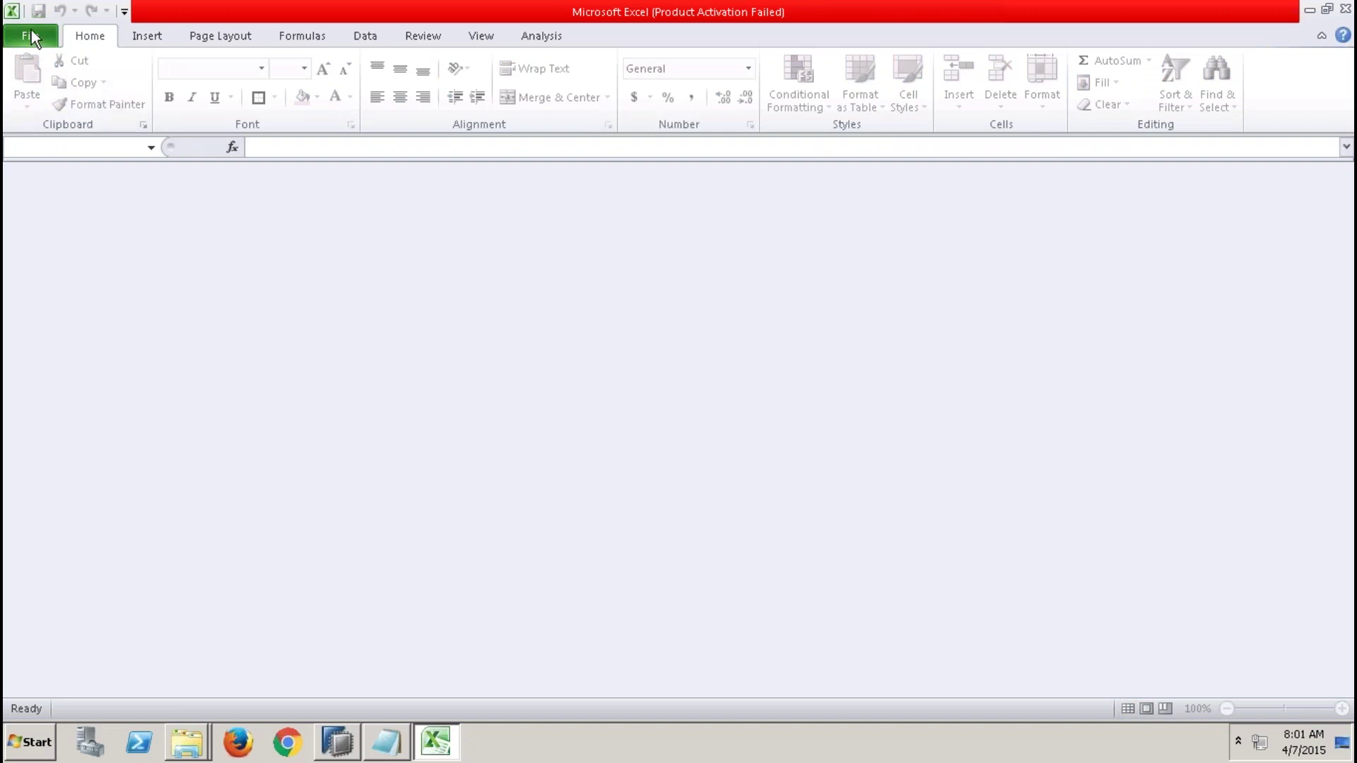
# Try to insert the recent ZAN_SALES_USING_ATTR_001 data source into a new blank workbook, and close that workbook without saving.
pyautogui.click(32, 31)
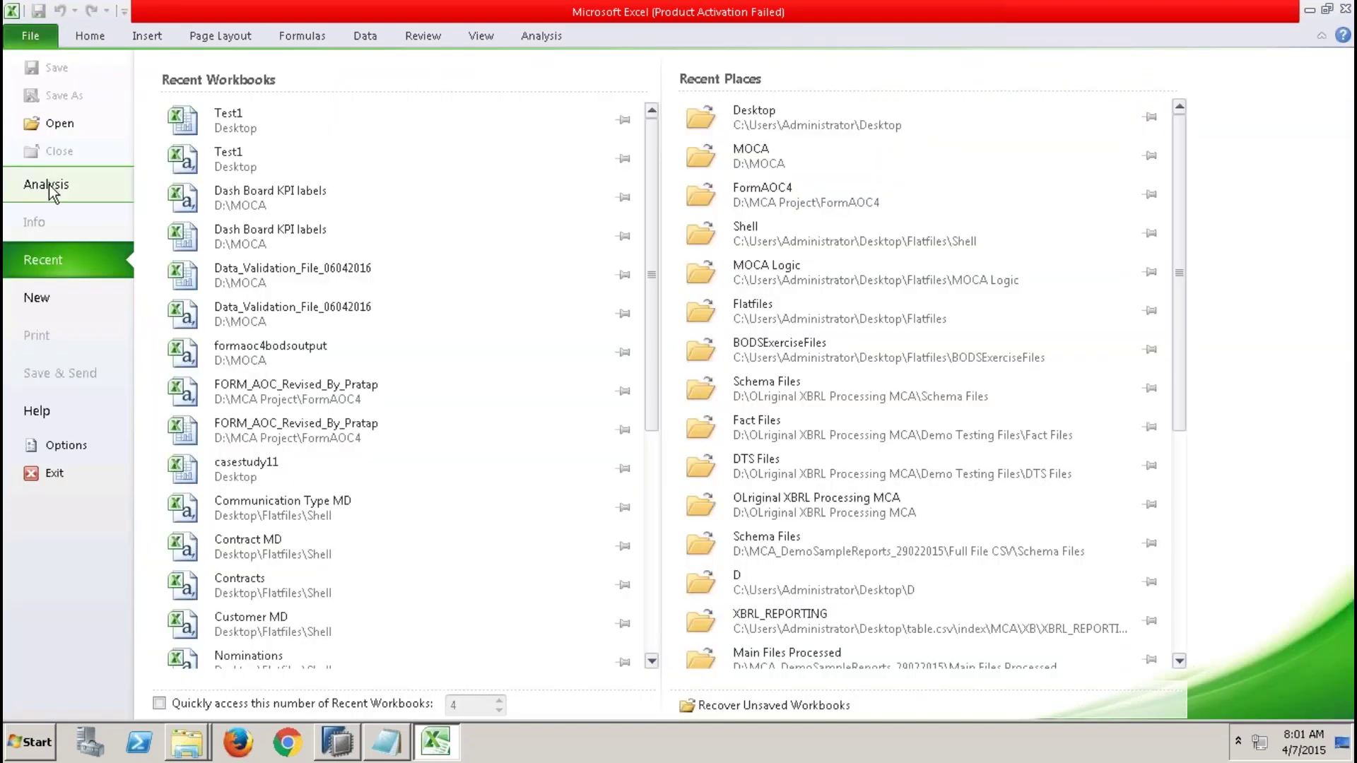
pyautogui.click(63, 300)
pyautogui.doubleClick(209, 178)
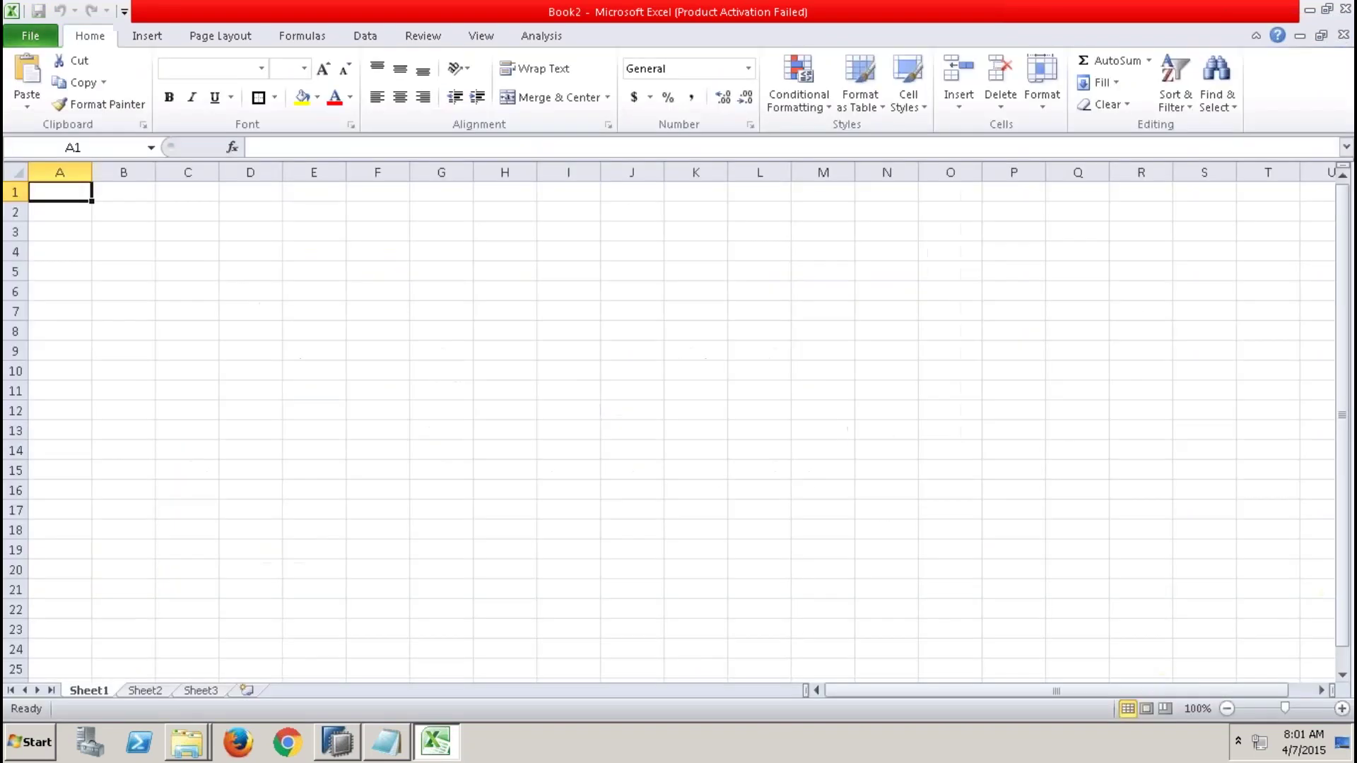
pyautogui.click(541, 35)
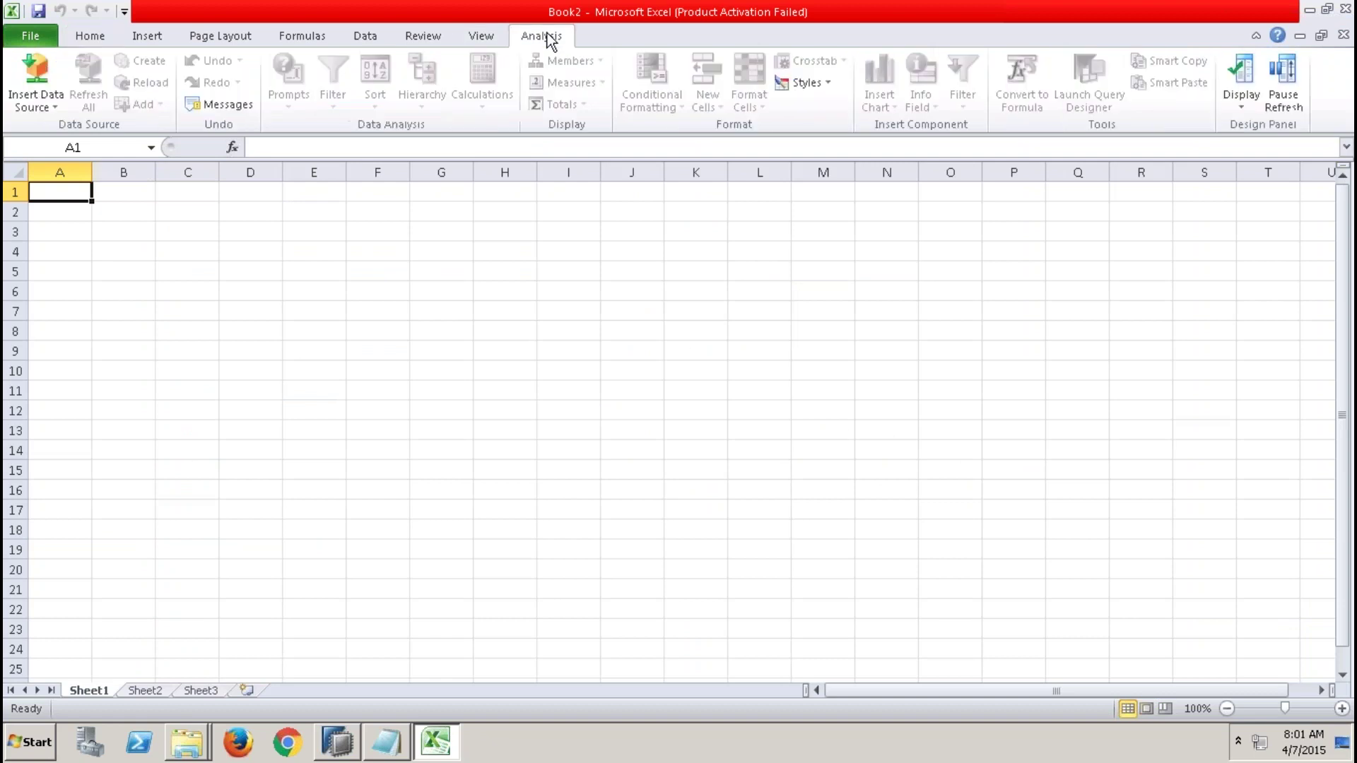
pyautogui.click(55, 108)
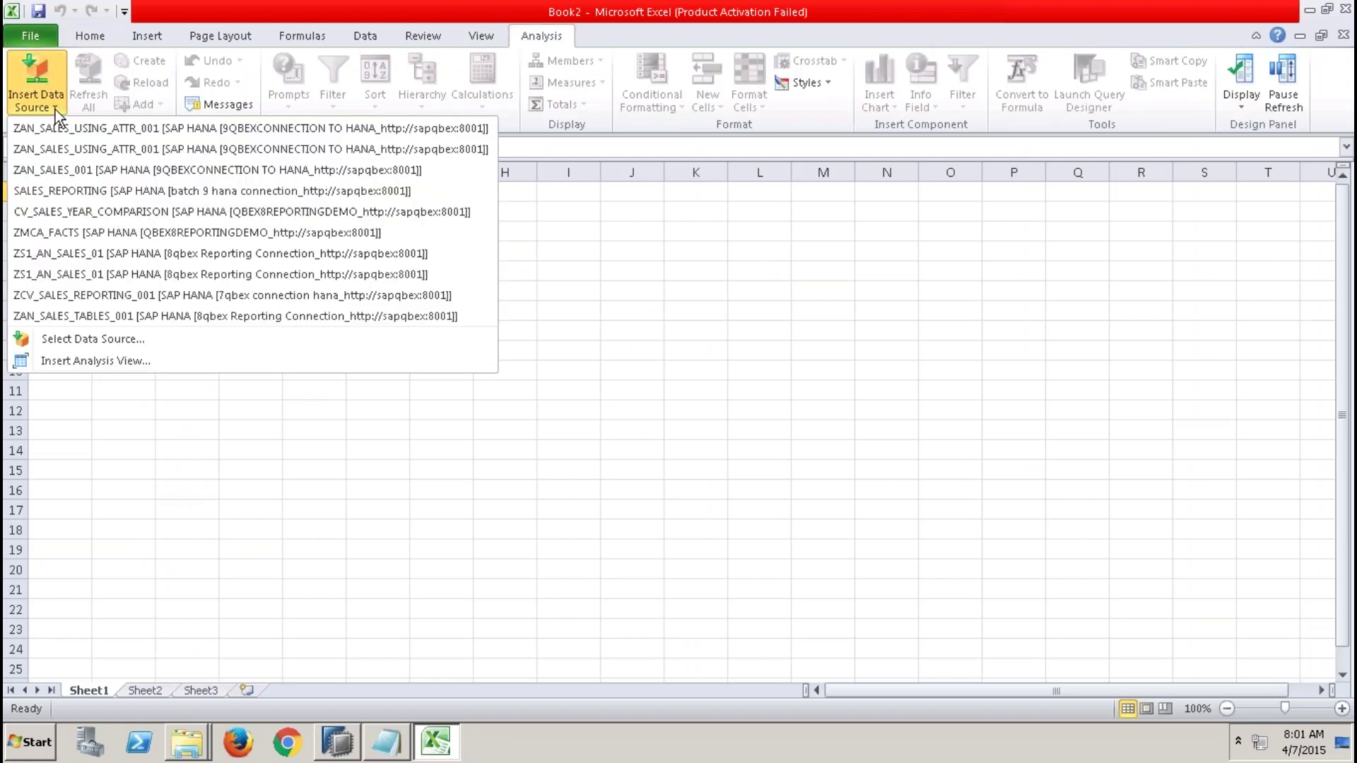
pyautogui.click(116, 127)
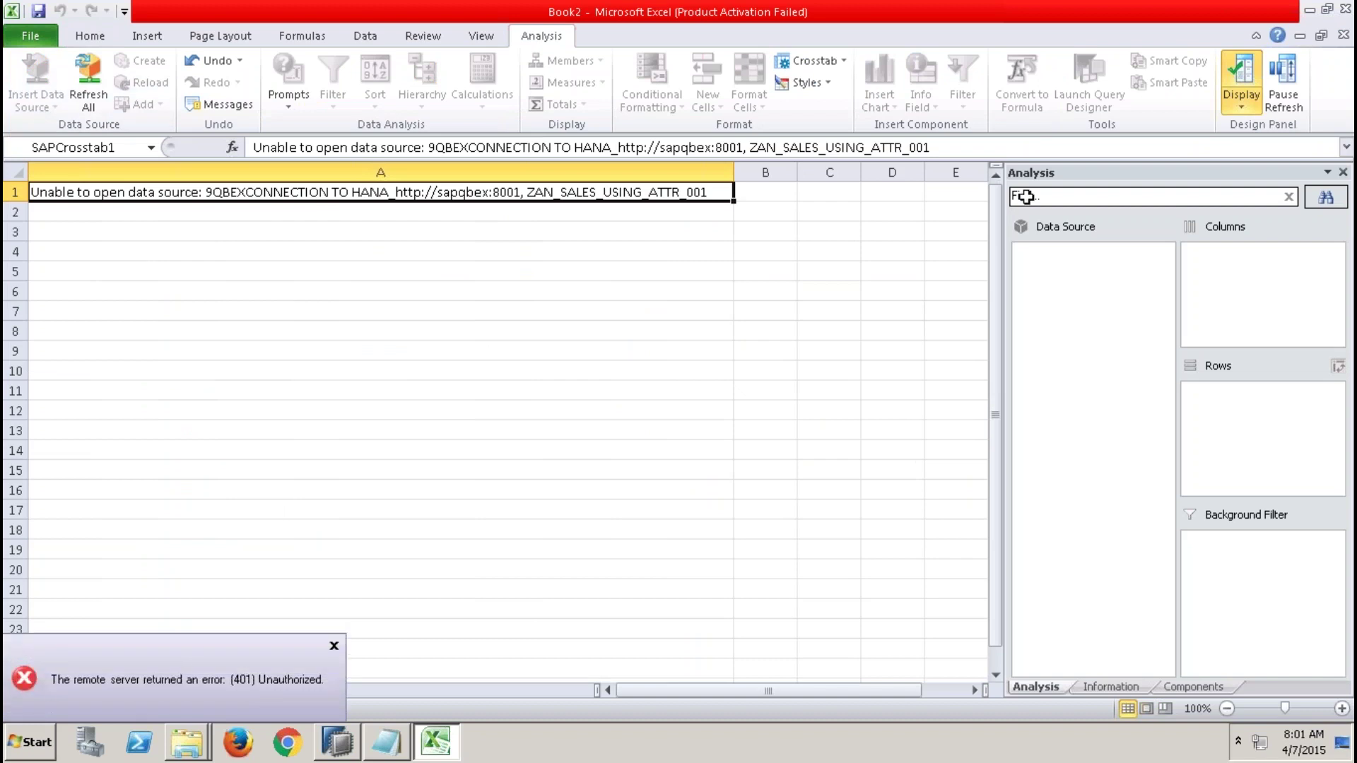
pyautogui.click(1343, 35)
pyautogui.click(709, 383)
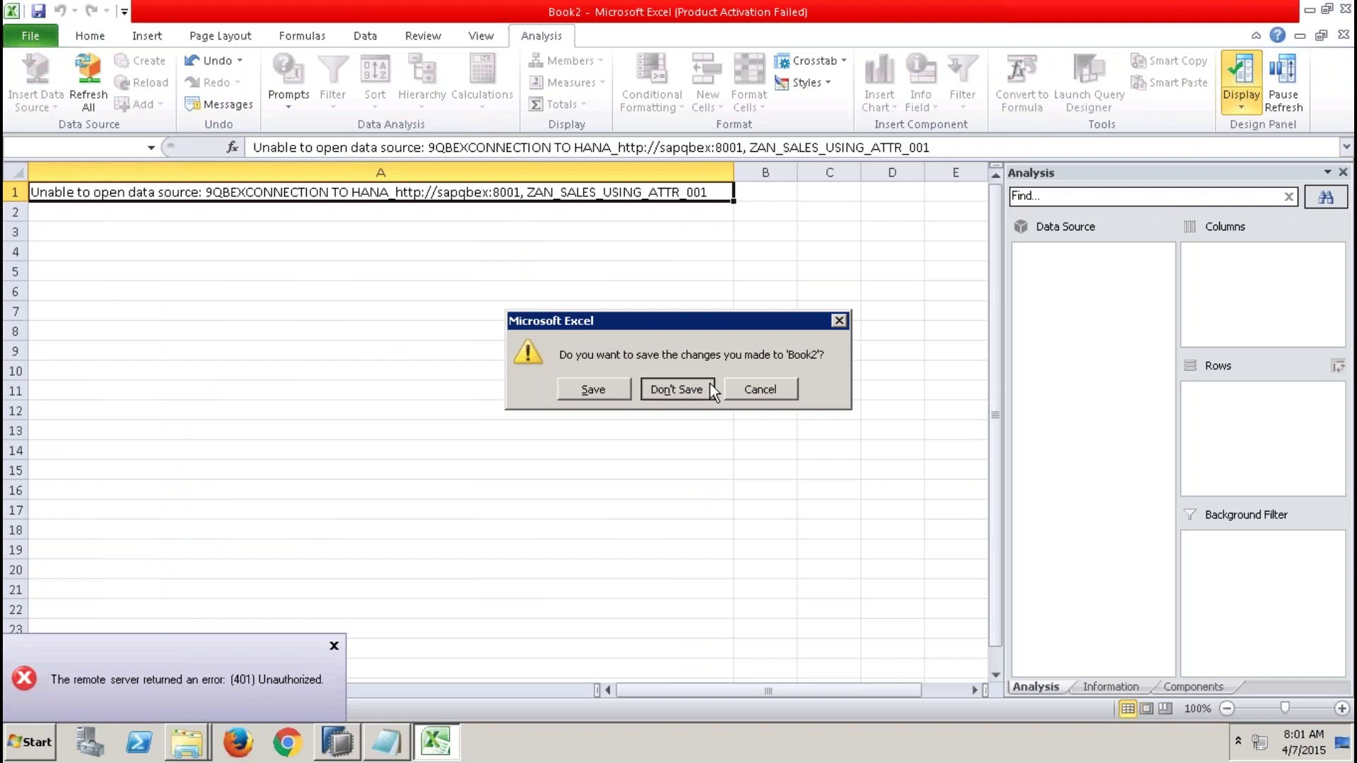
# Try to insert the last ZAN_SALES_USING_ATTR_001 entry of the 9QBEXPK Models folder through 9QBEXCONNECTION TO HANA into a new blank workbook.
pyautogui.click(49, 35)
pyautogui.click(57, 300)
pyautogui.doubleClick(201, 180)
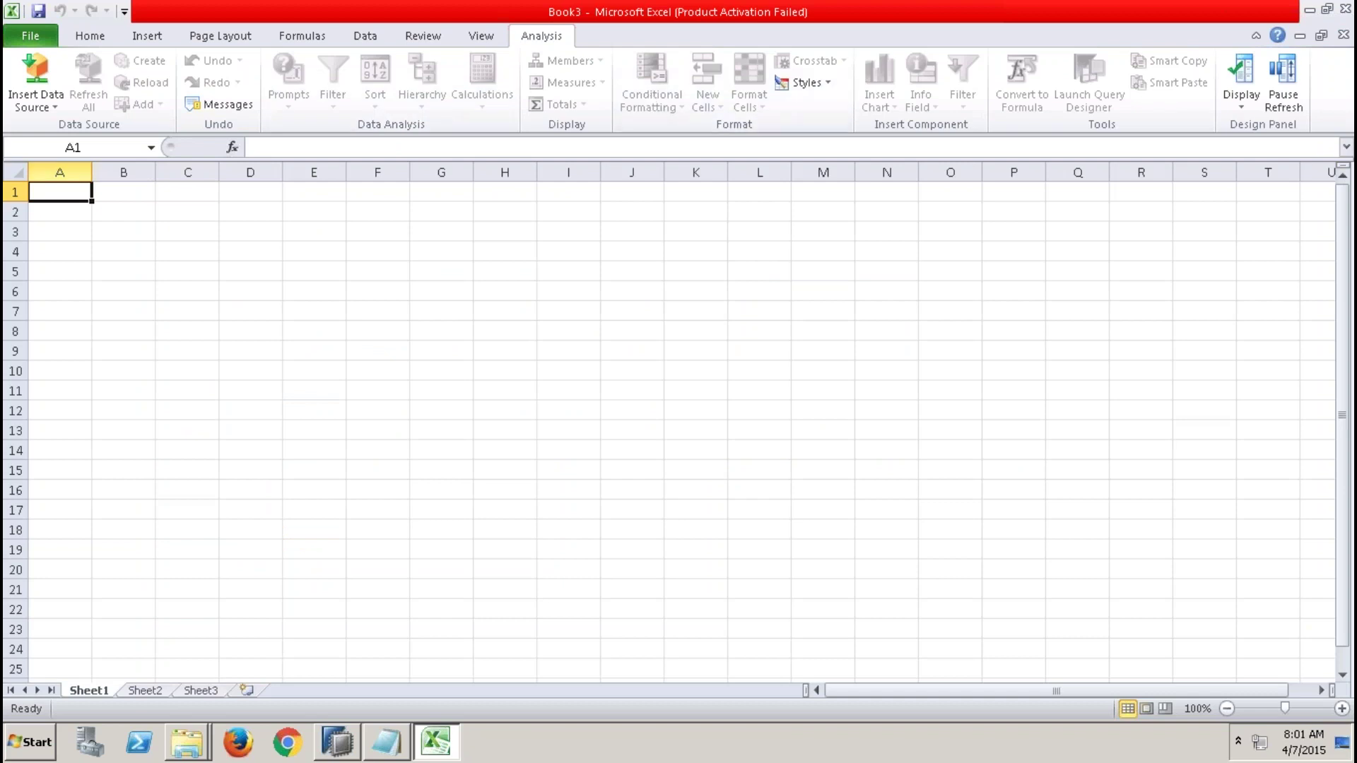
pyautogui.click(34, 99)
pyautogui.click(99, 340)
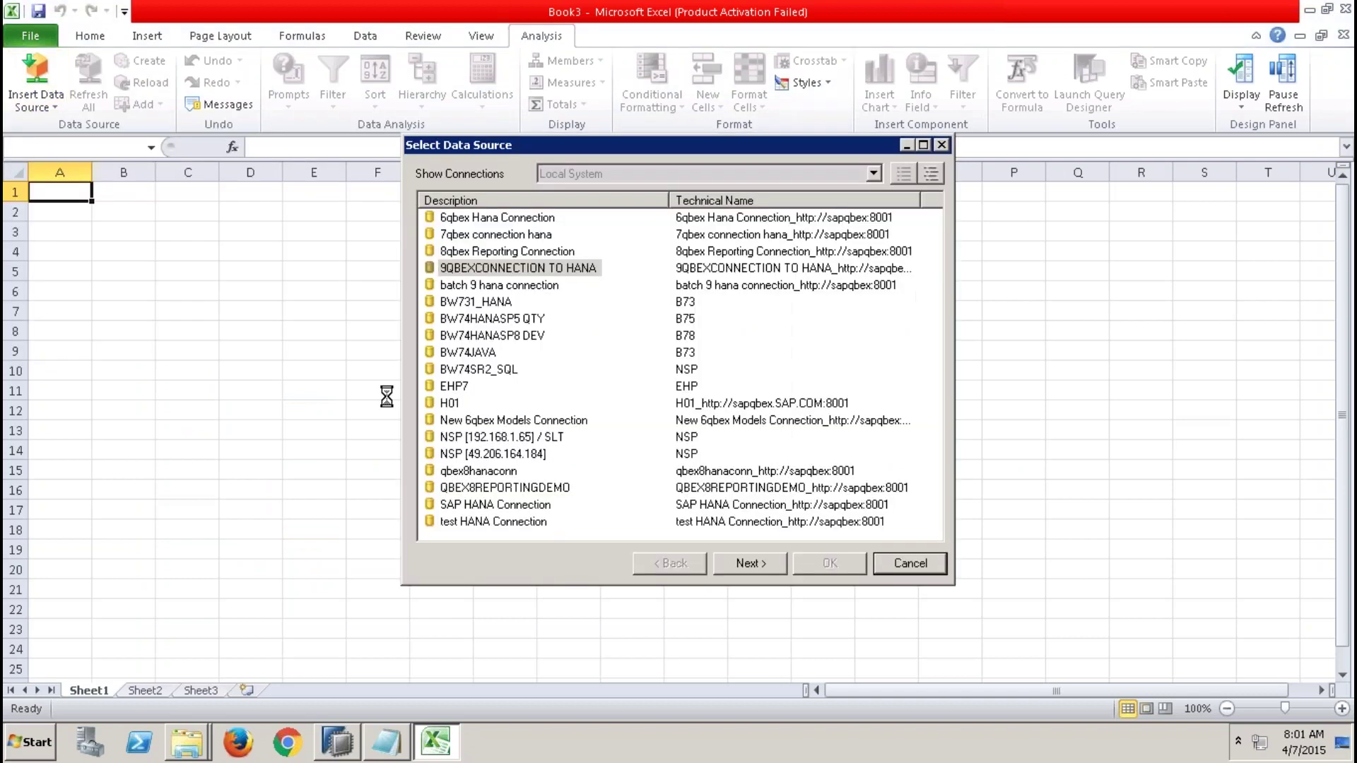
pyautogui.click(550, 270)
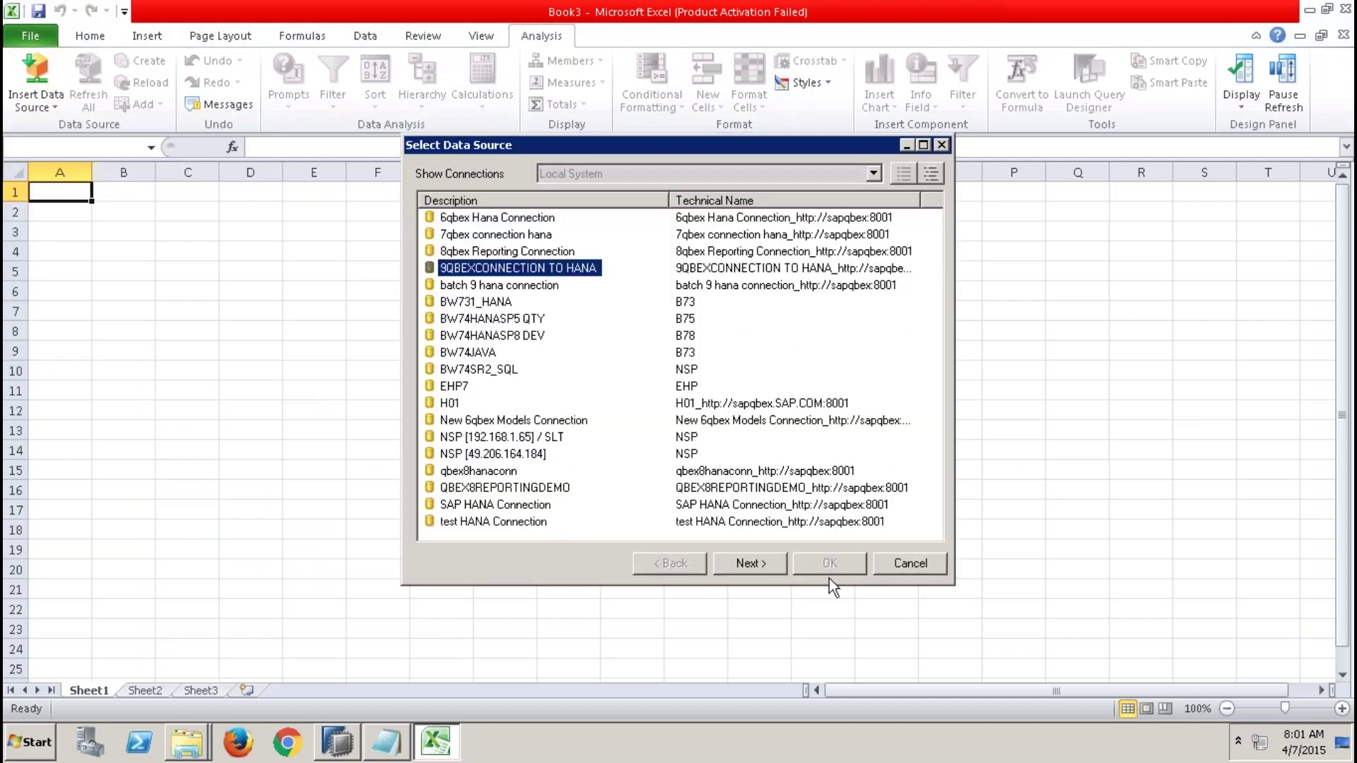
pyautogui.click(750, 563)
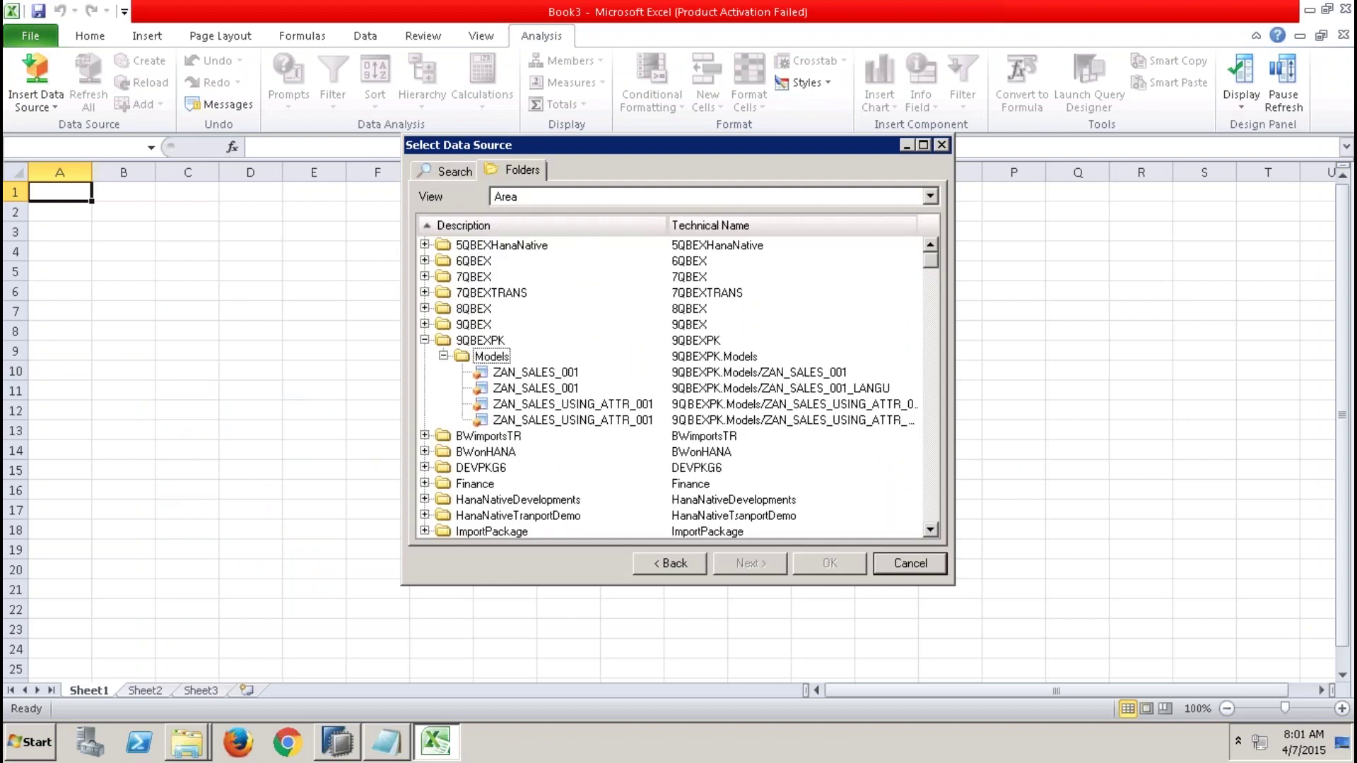
pyautogui.rightClick(626, 420)
pyautogui.click(646, 428)
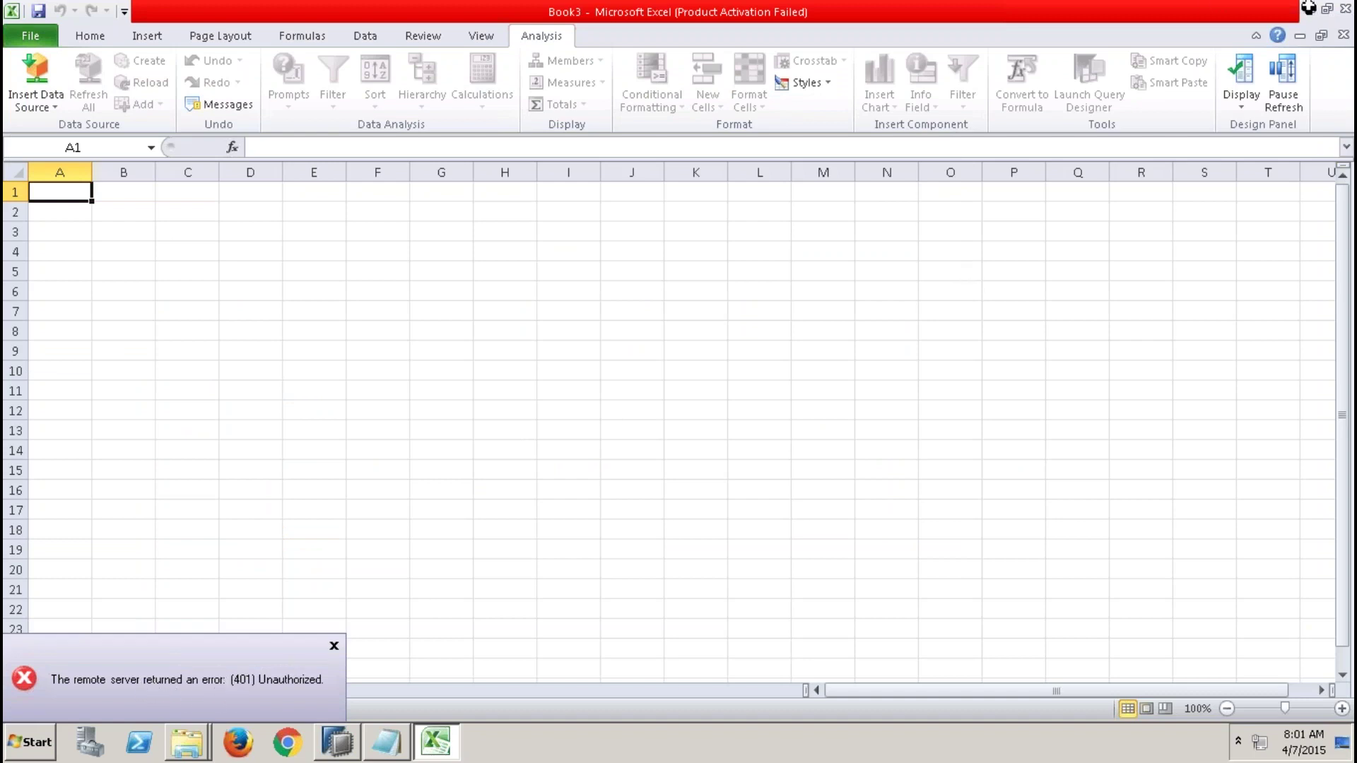
# Close Excel without saving Book3, relaunch it from the SAP BusinessObjects Analysis program group and dismiss the Office activation wizard.
pyautogui.click(1345, 8)
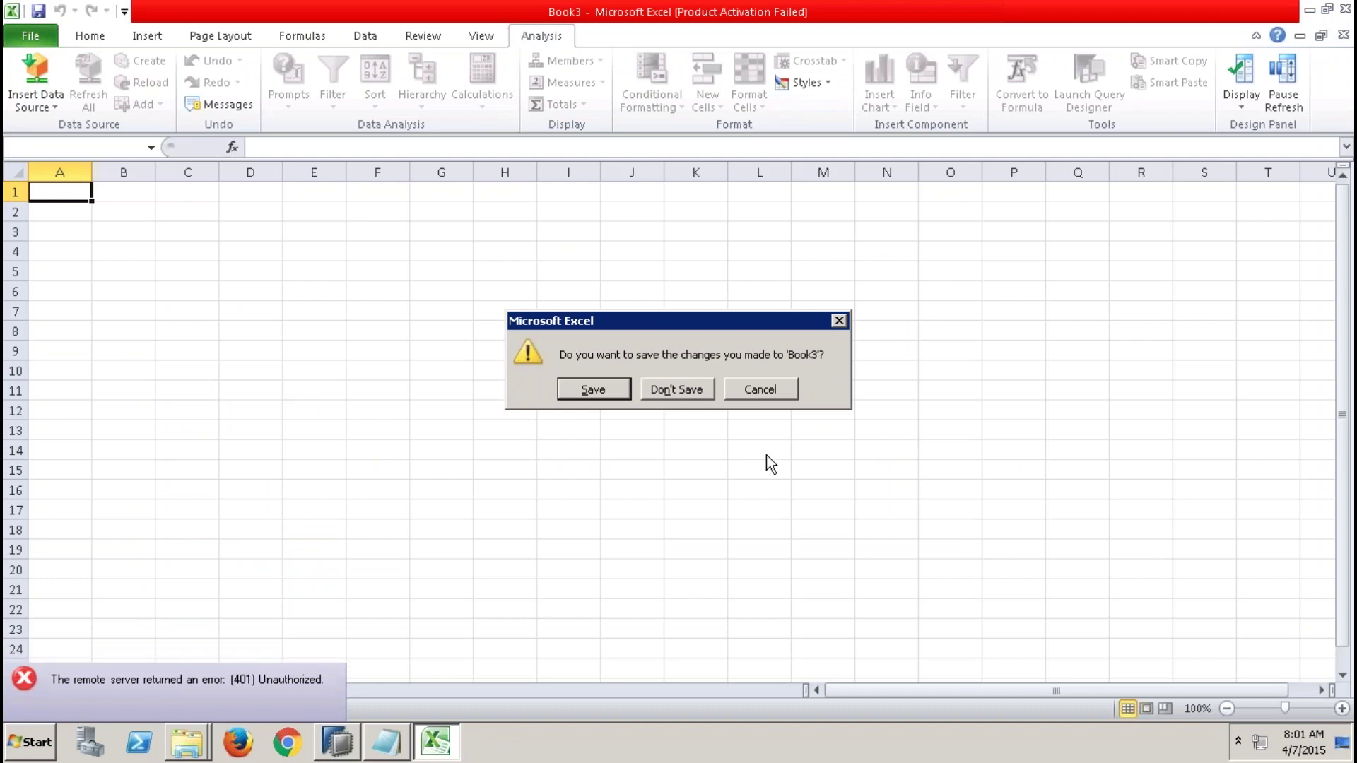
pyautogui.click(676, 390)
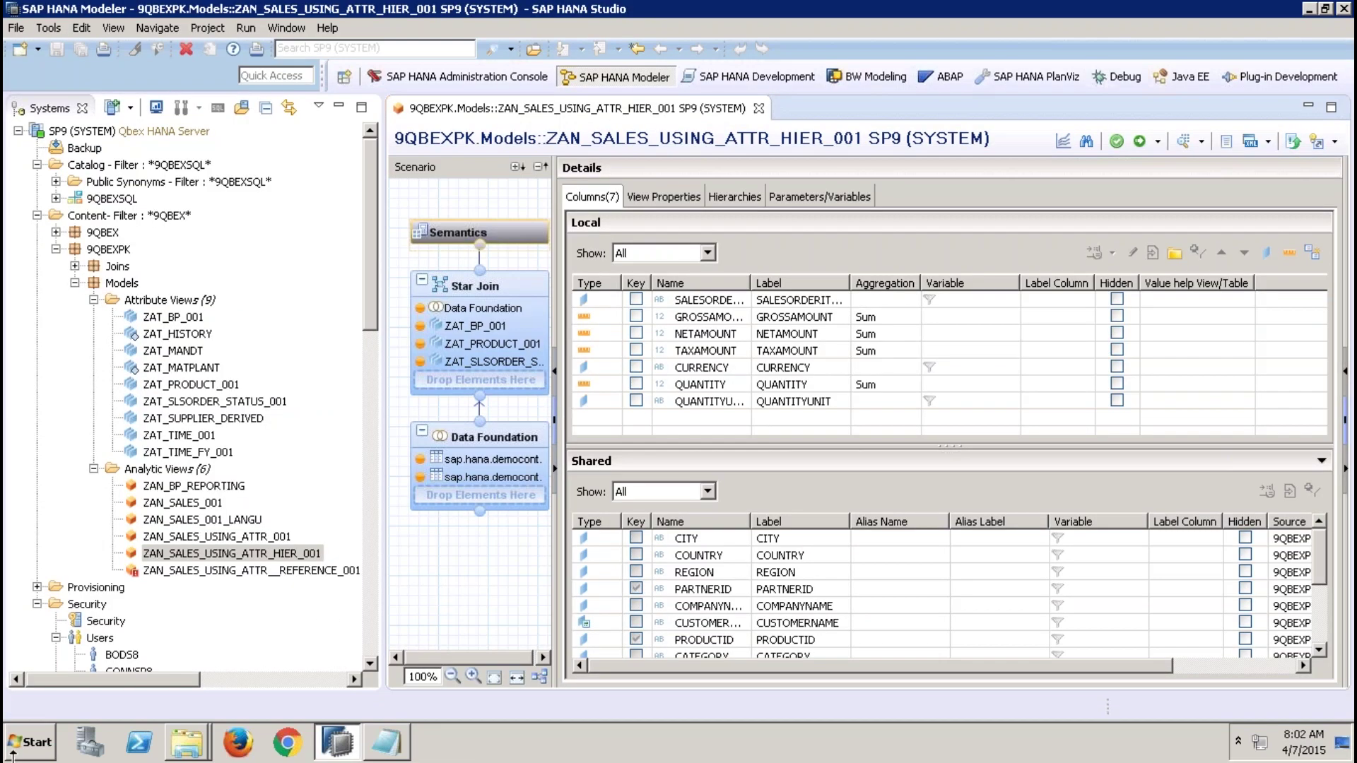
pyautogui.click(22, 749)
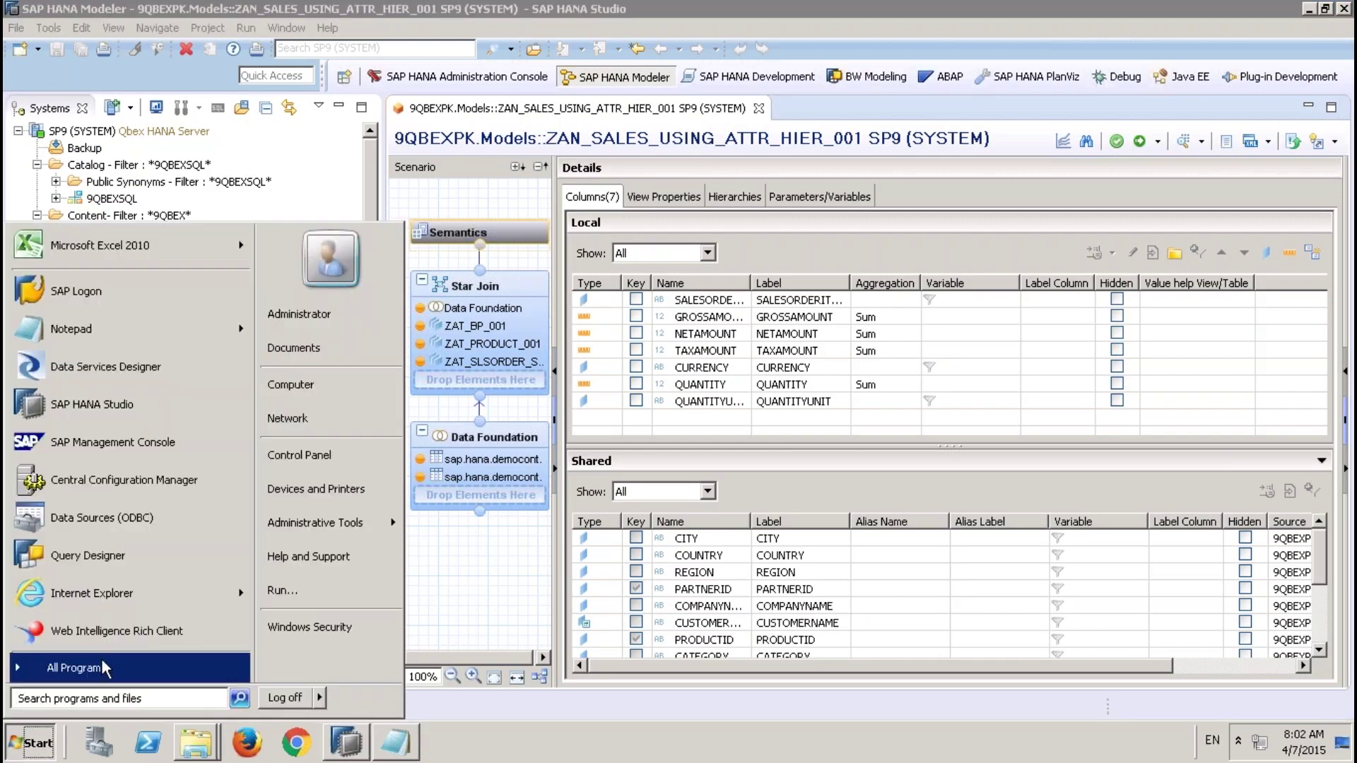
pyautogui.click(102, 654)
pyautogui.click(134, 501)
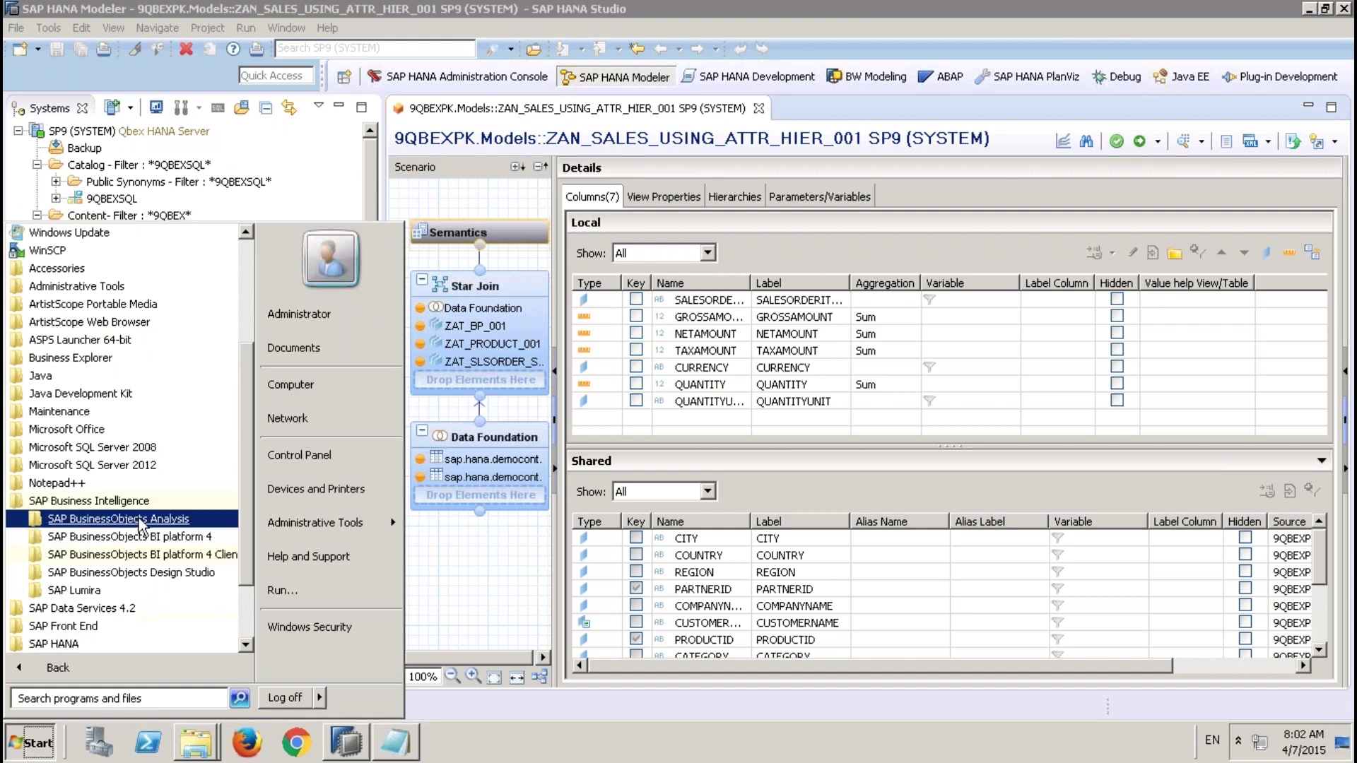
pyautogui.click(139, 520)
pyautogui.click(131, 537)
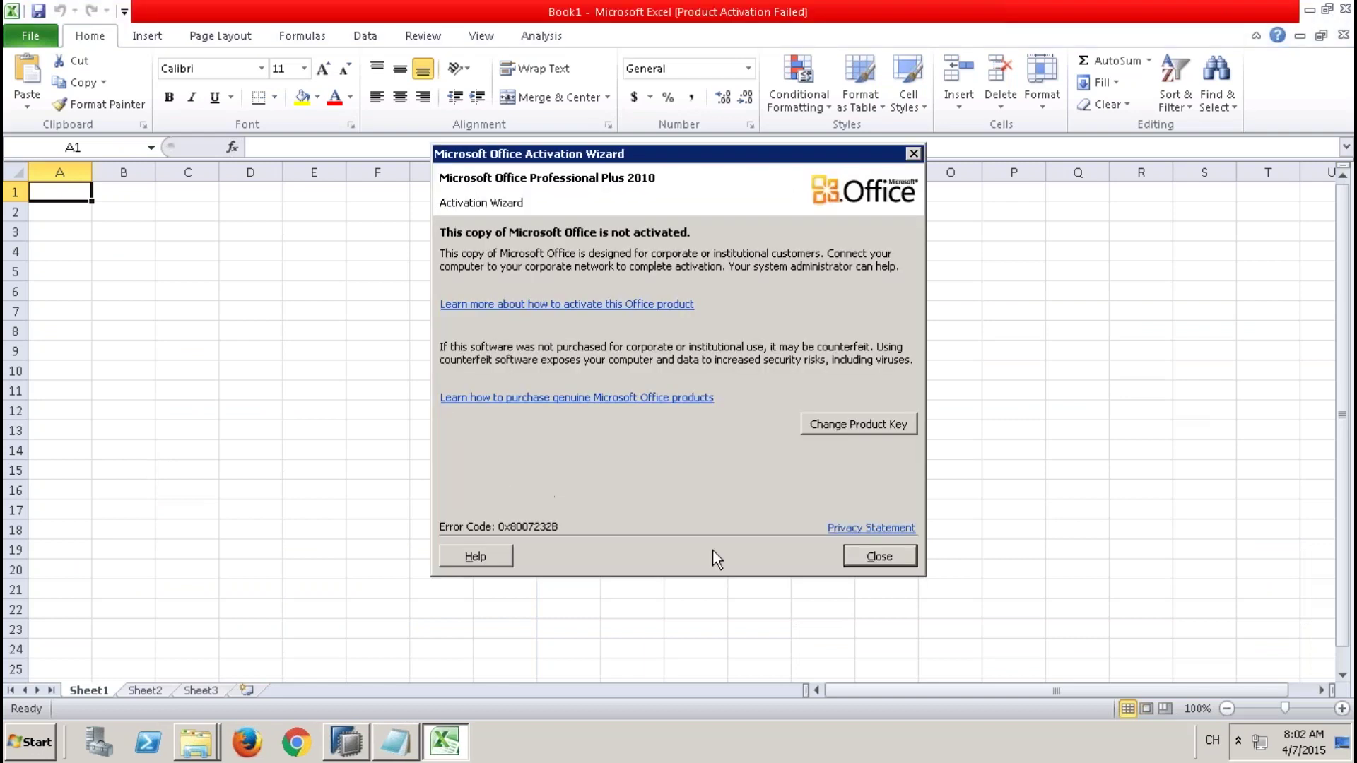
pyautogui.click(903, 551)
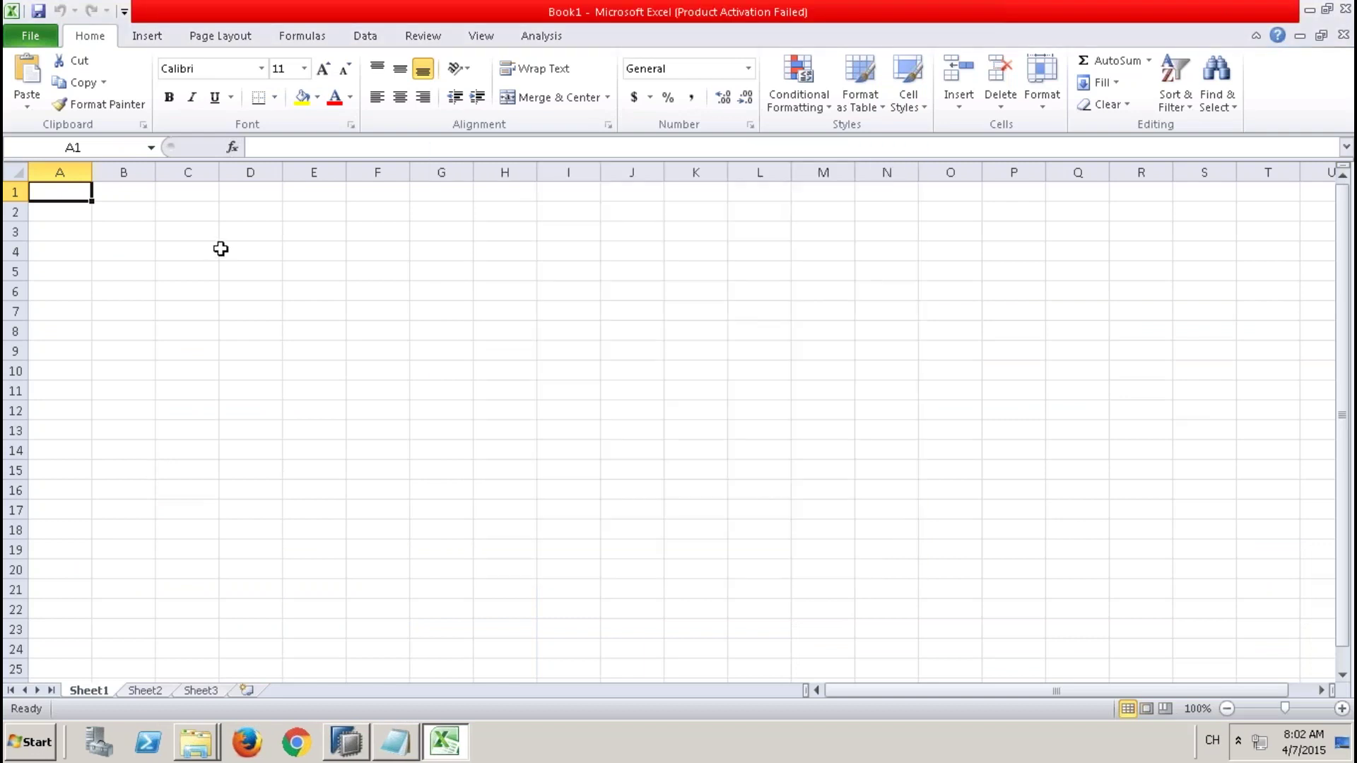
# Create another new blank workbook in Excel.
pyautogui.click(30, 36)
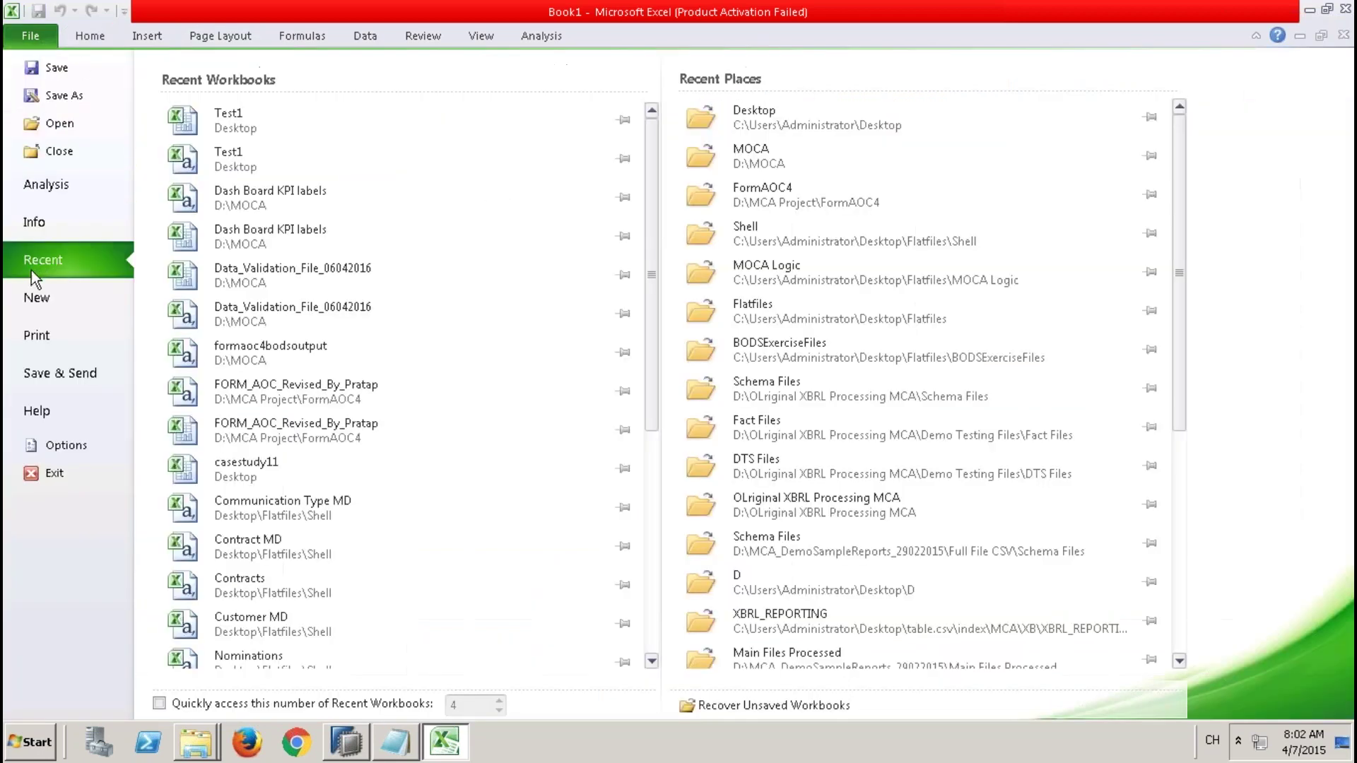
pyautogui.click(52, 298)
pyautogui.doubleClick(210, 186)
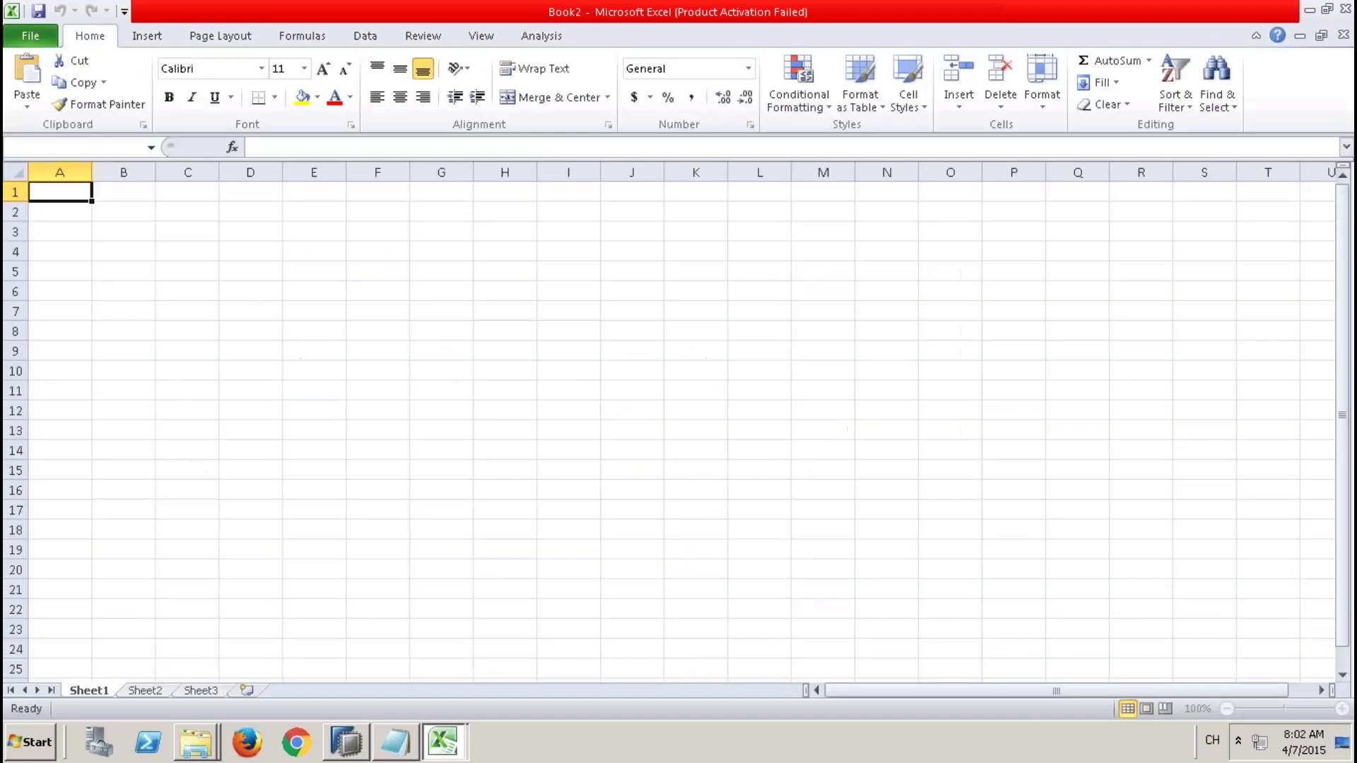
# Start selecting a data source, skip the BI platform logon and log on to 9QBEXCONNECTION TO HANA with the account password.
pyautogui.click(539, 36)
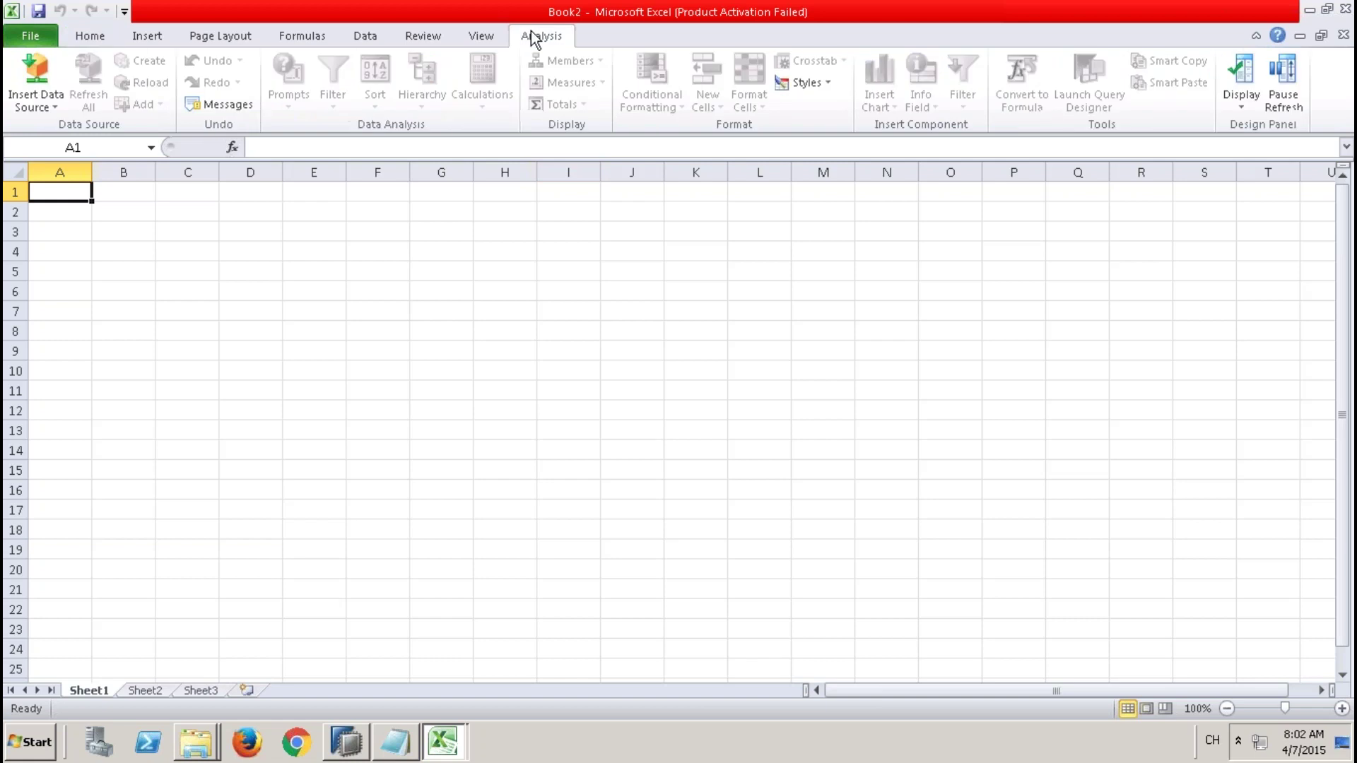
pyautogui.click(55, 106)
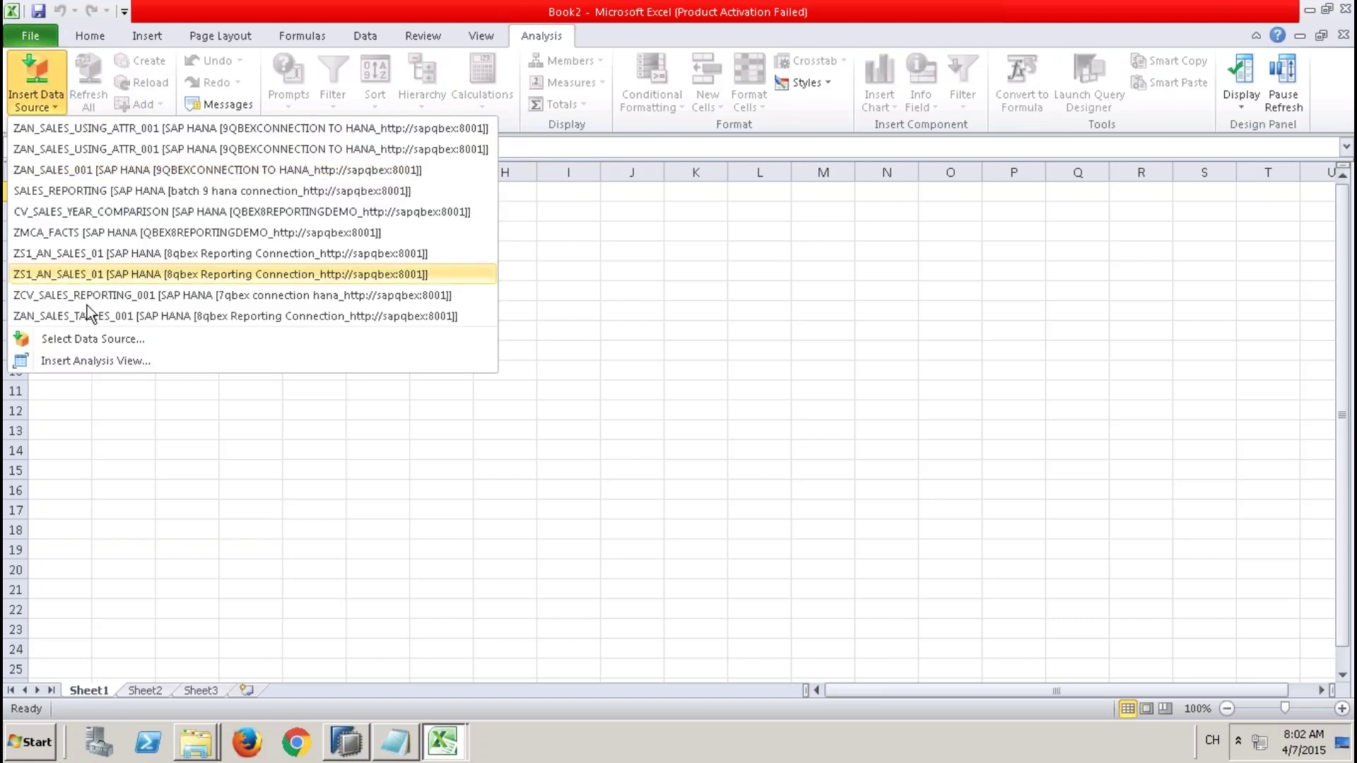
pyautogui.click(104, 340)
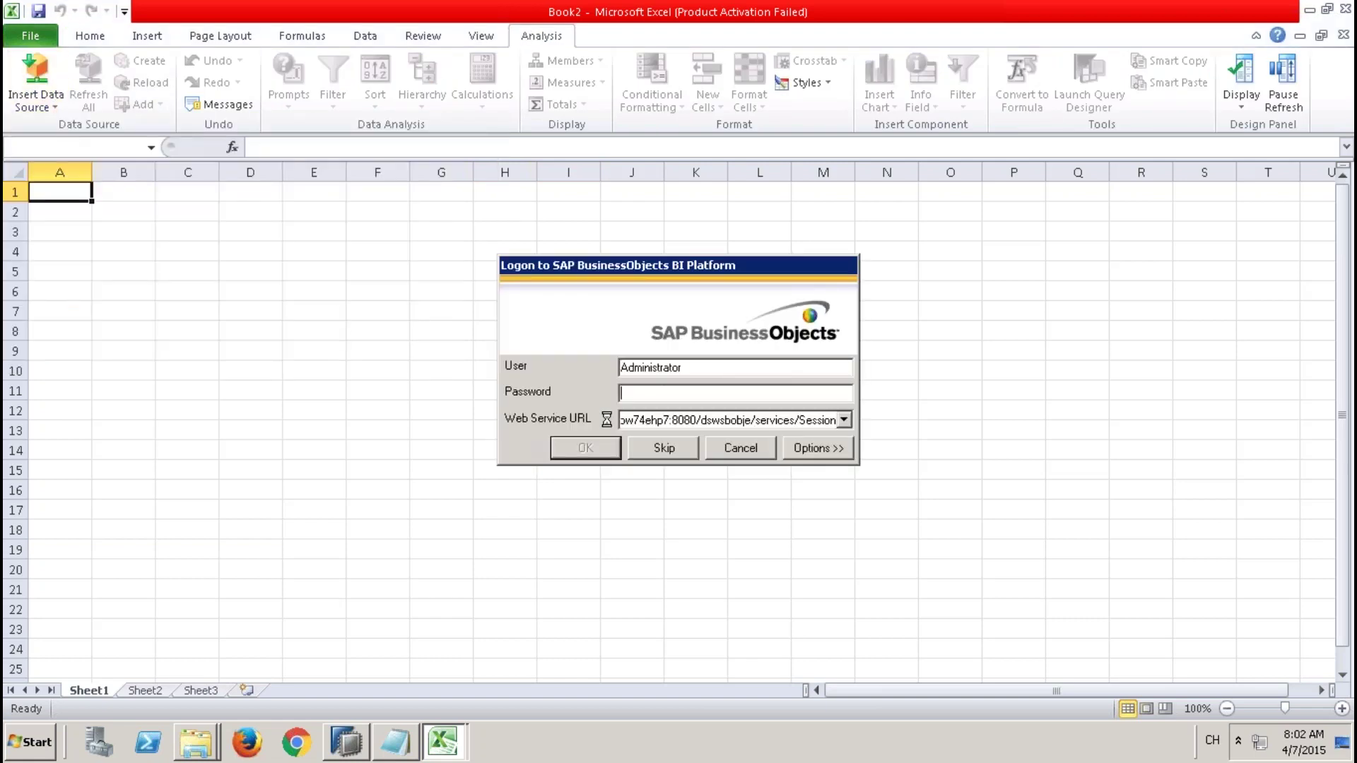
pyautogui.click(665, 447)
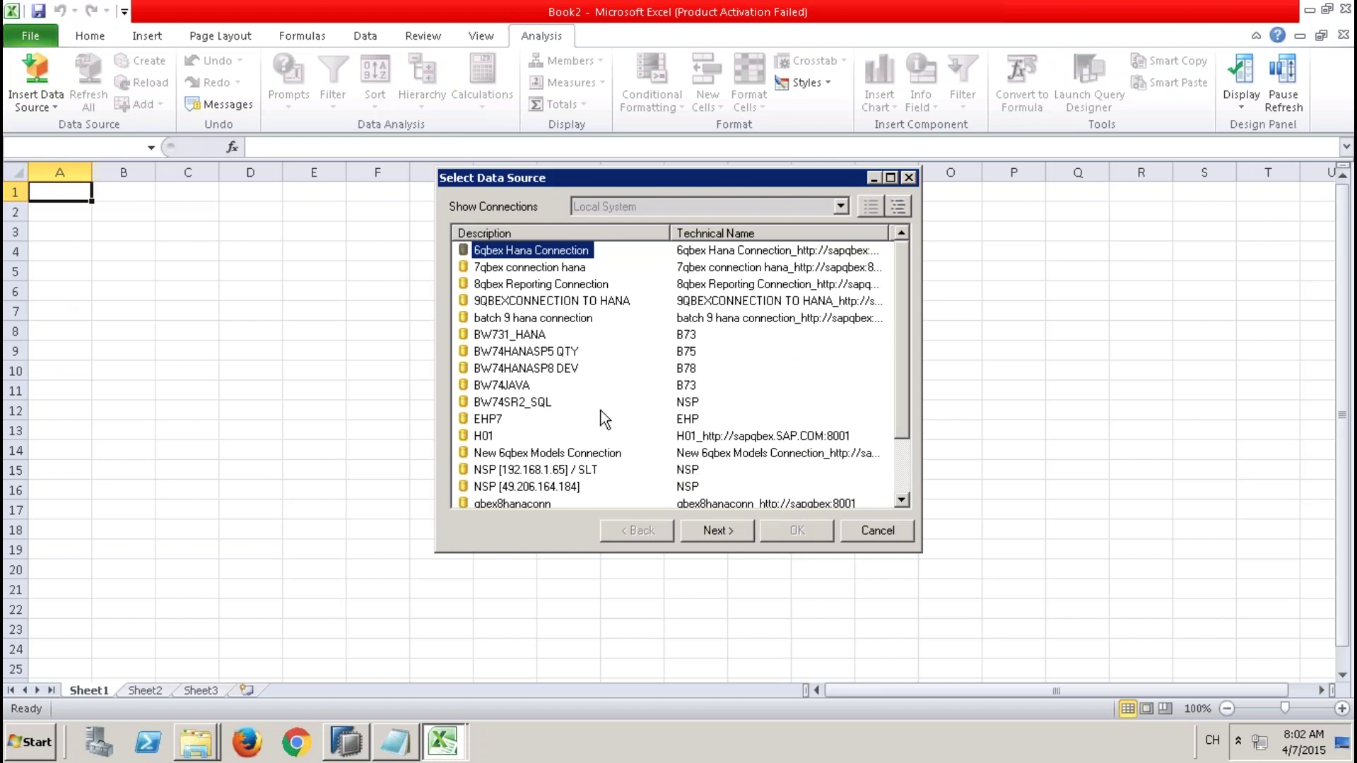
pyautogui.doubleClick(554, 302)
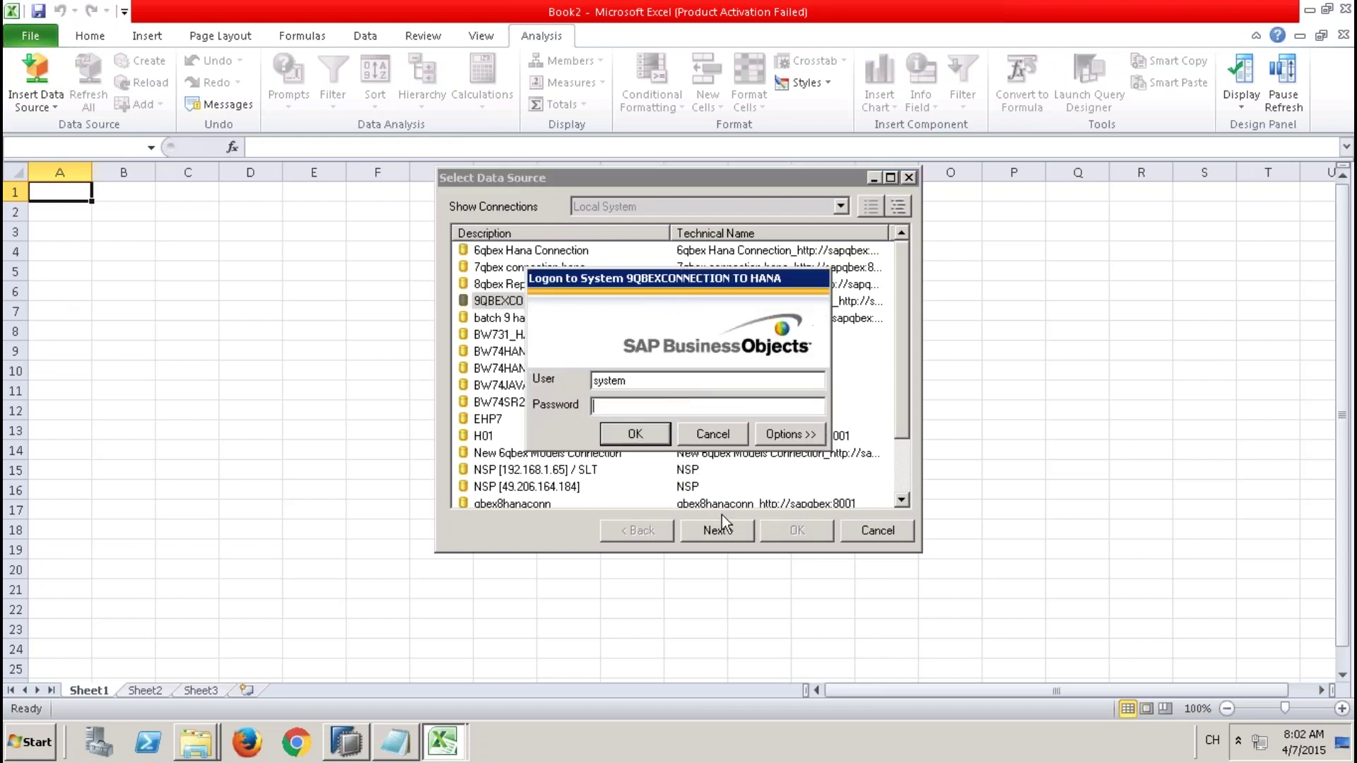
pyautogui.write('**********')
pyautogui.click(645, 438)
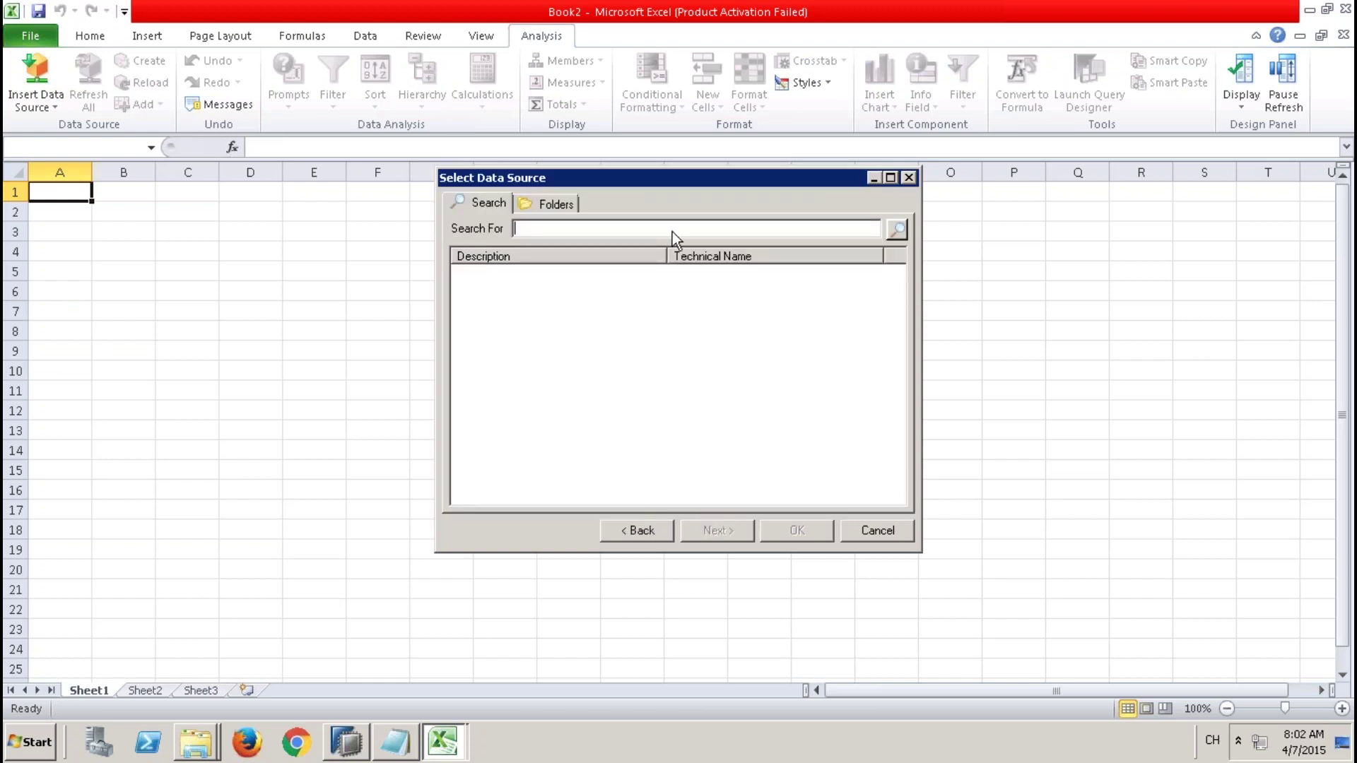
# Insert a ZAN_SALES_USING_ATTR view from the 9QBEXPK Models folder as data source, widening the Technical Name column to identify it.
pyautogui.click(556, 204)
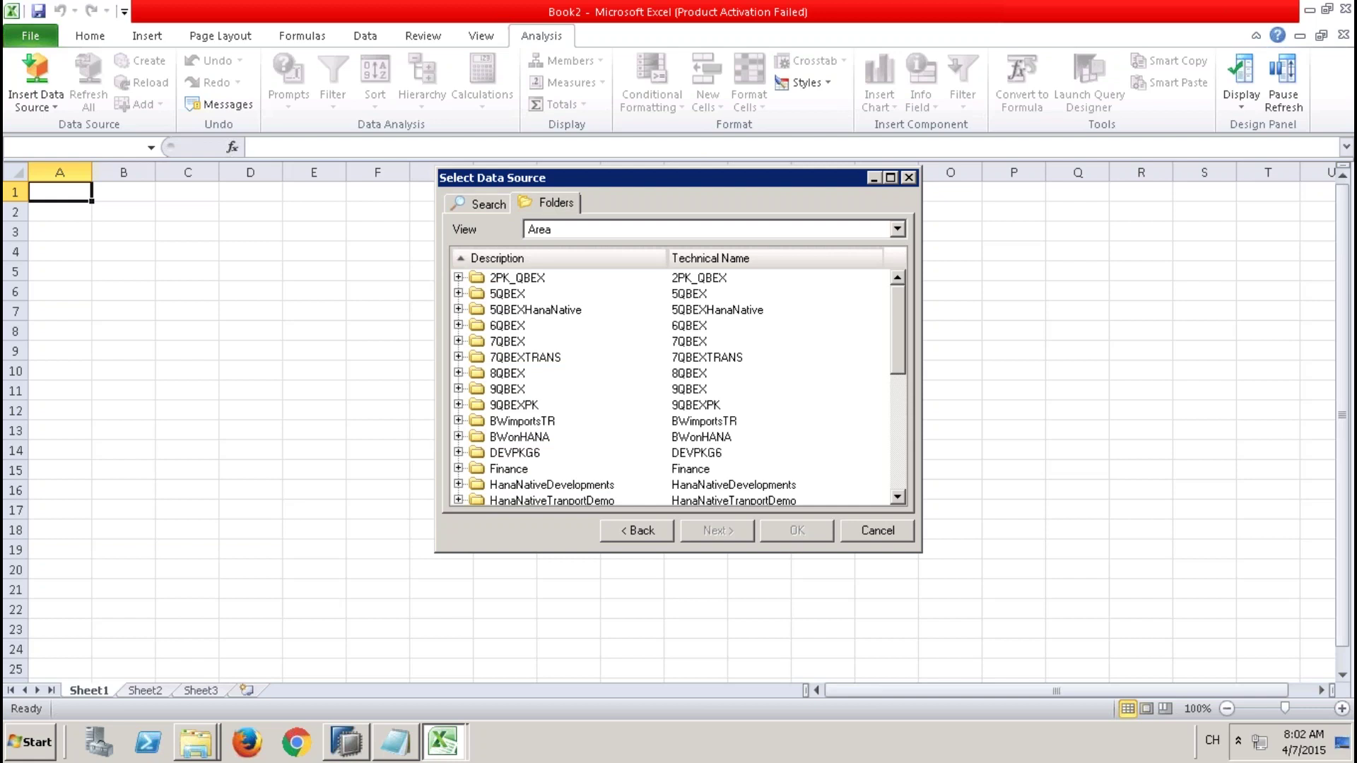
pyautogui.click(459, 405)
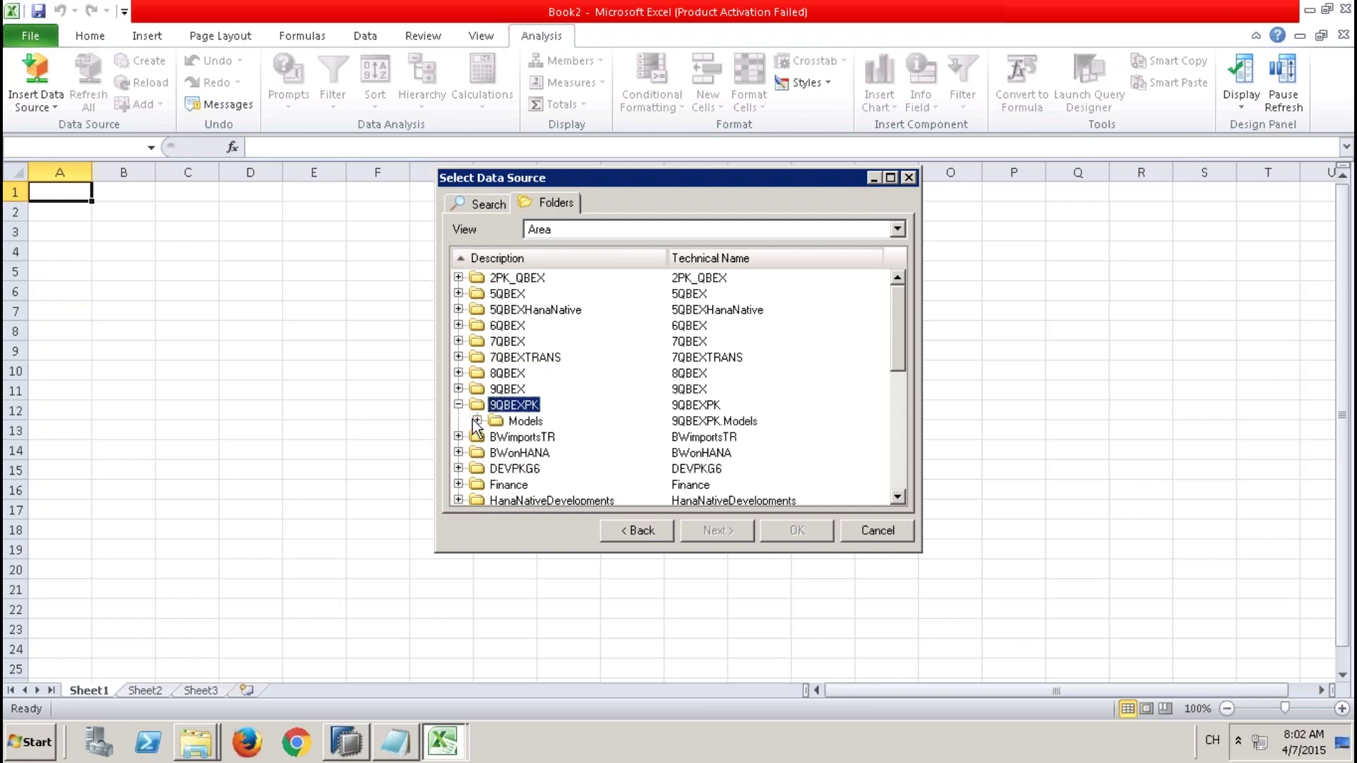
pyautogui.click(477, 421)
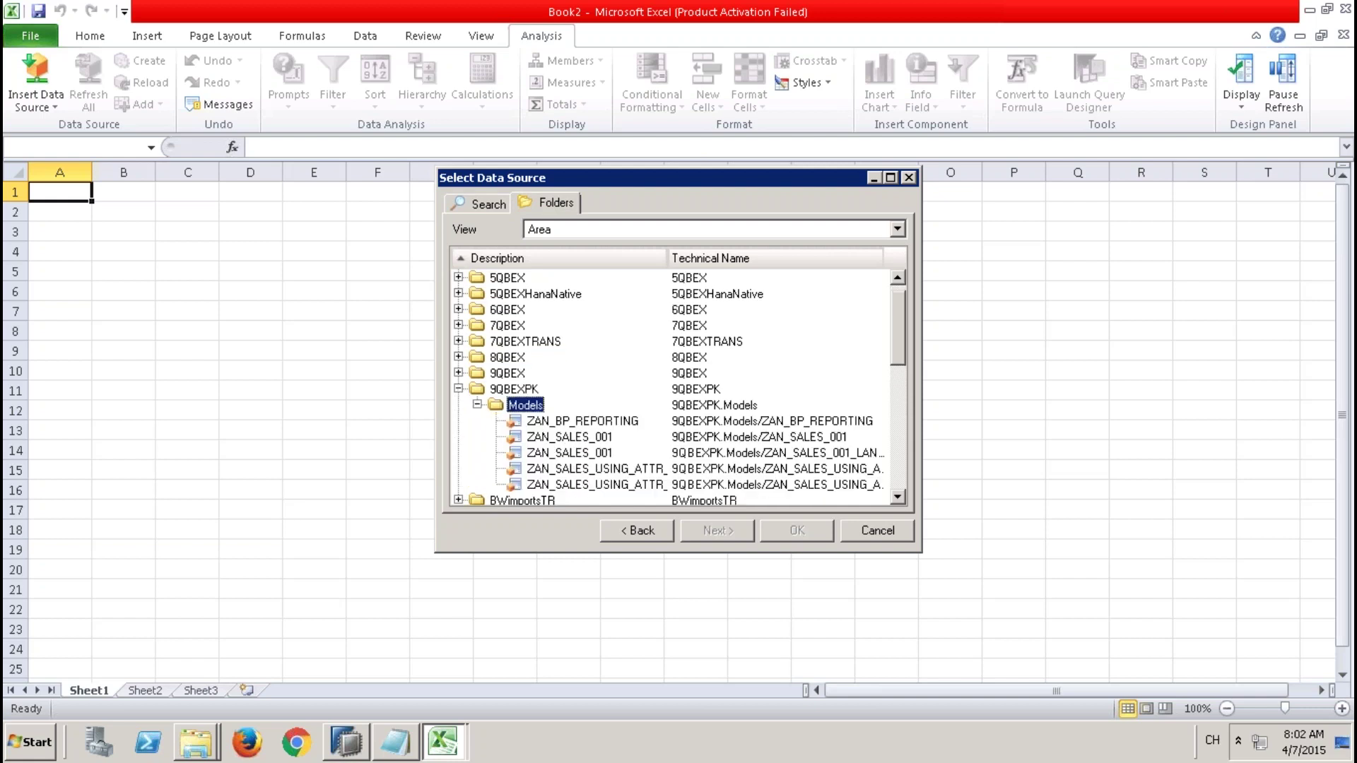
pyautogui.click(631, 469)
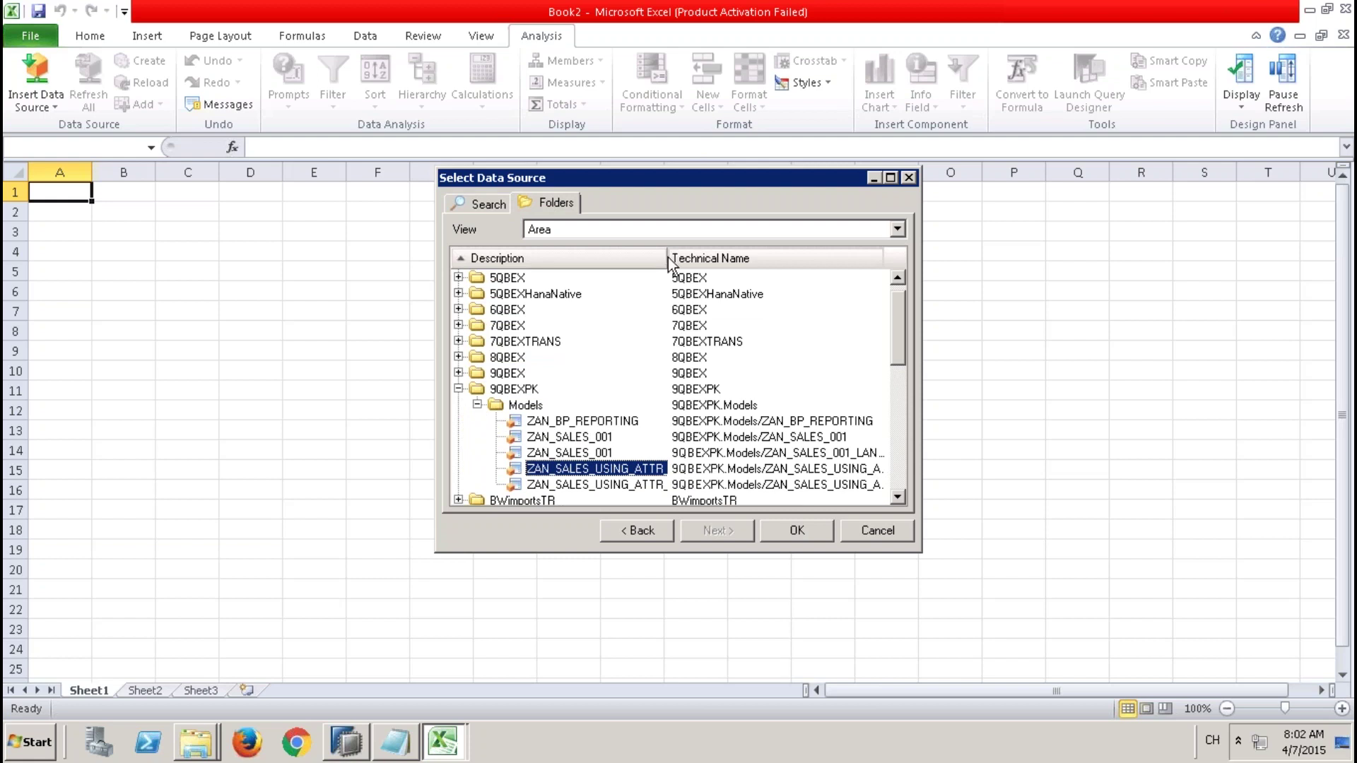
pyautogui.moveTo(667, 257); pyautogui.dragTo(515, 273)
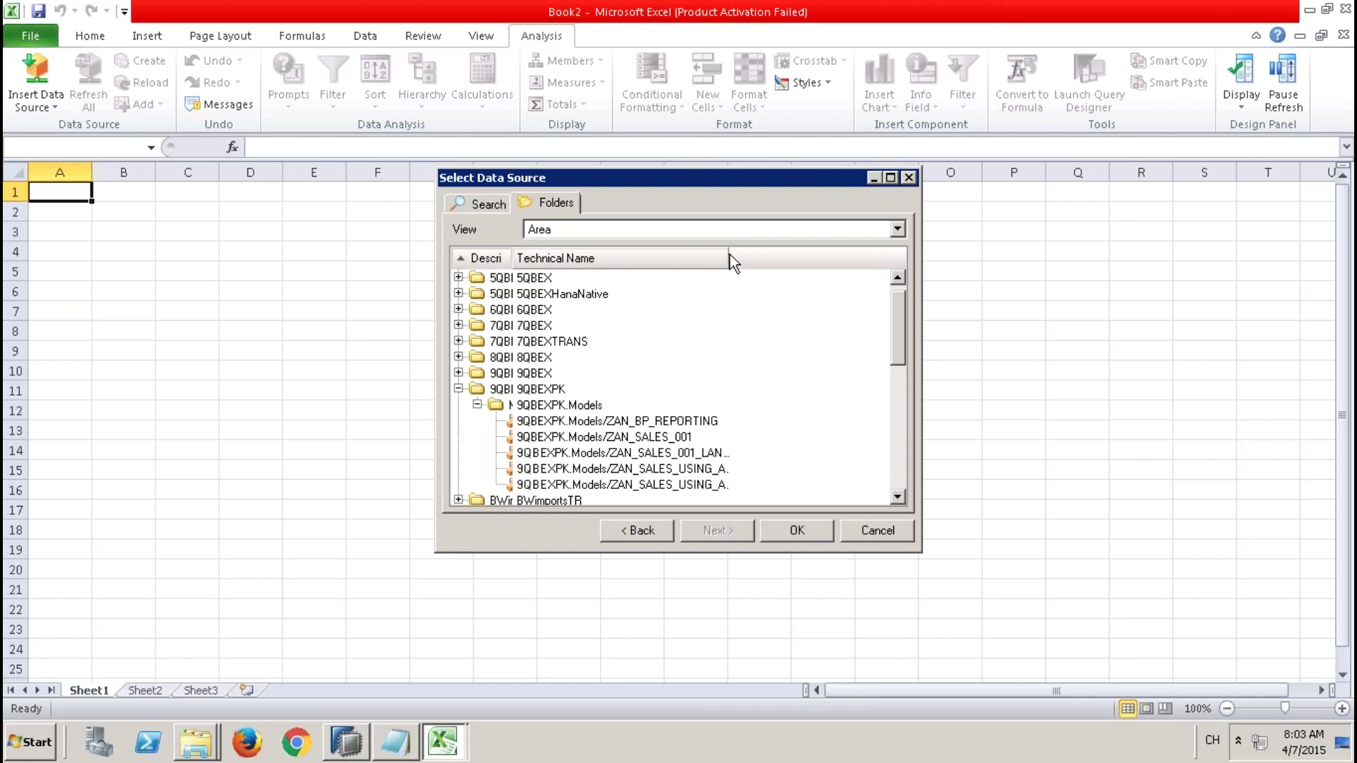
pyautogui.moveTo(729, 262); pyautogui.dragTo(874, 263)
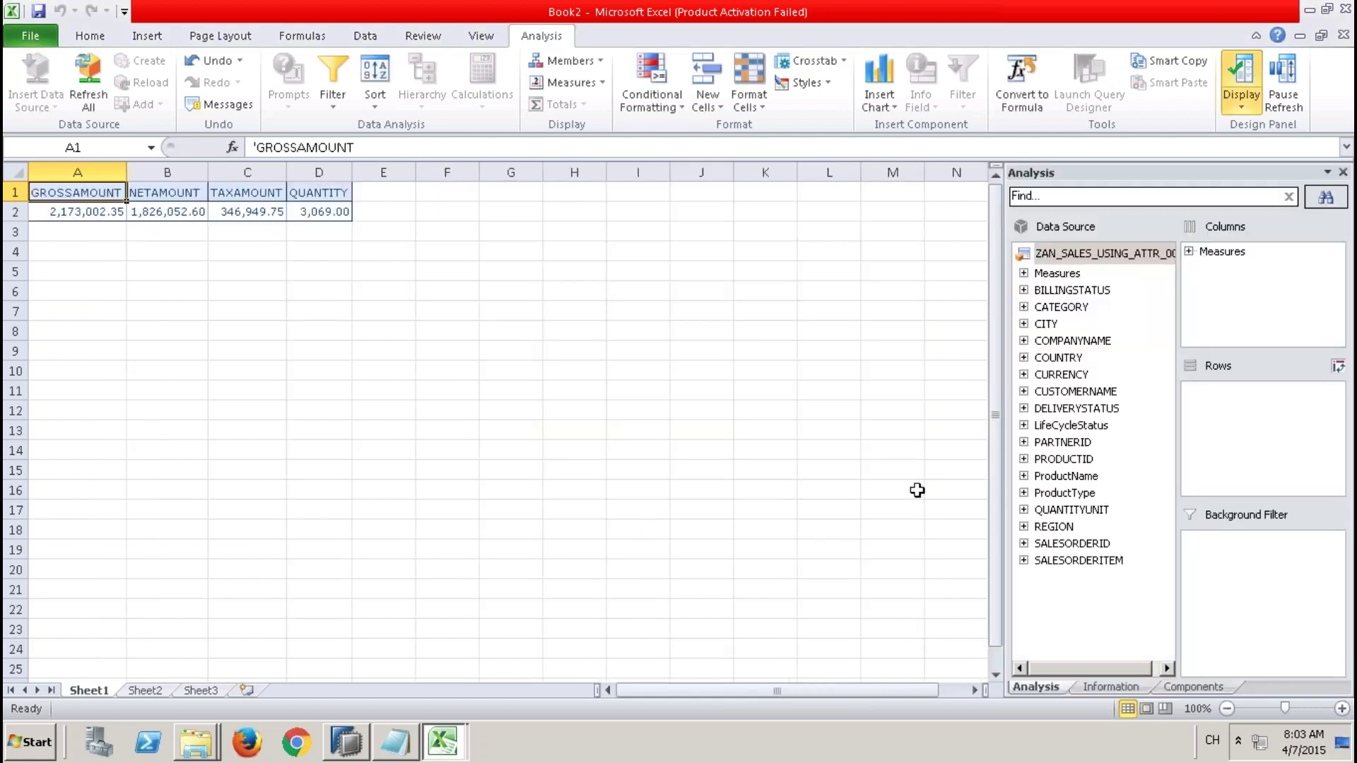
# Add PARTNERID to the rows of the crosstab and check which member display options are offered for it.
pyautogui.click(1067, 443)
pyautogui.moveTo(1067, 443); pyautogui.dragTo(1223, 418)
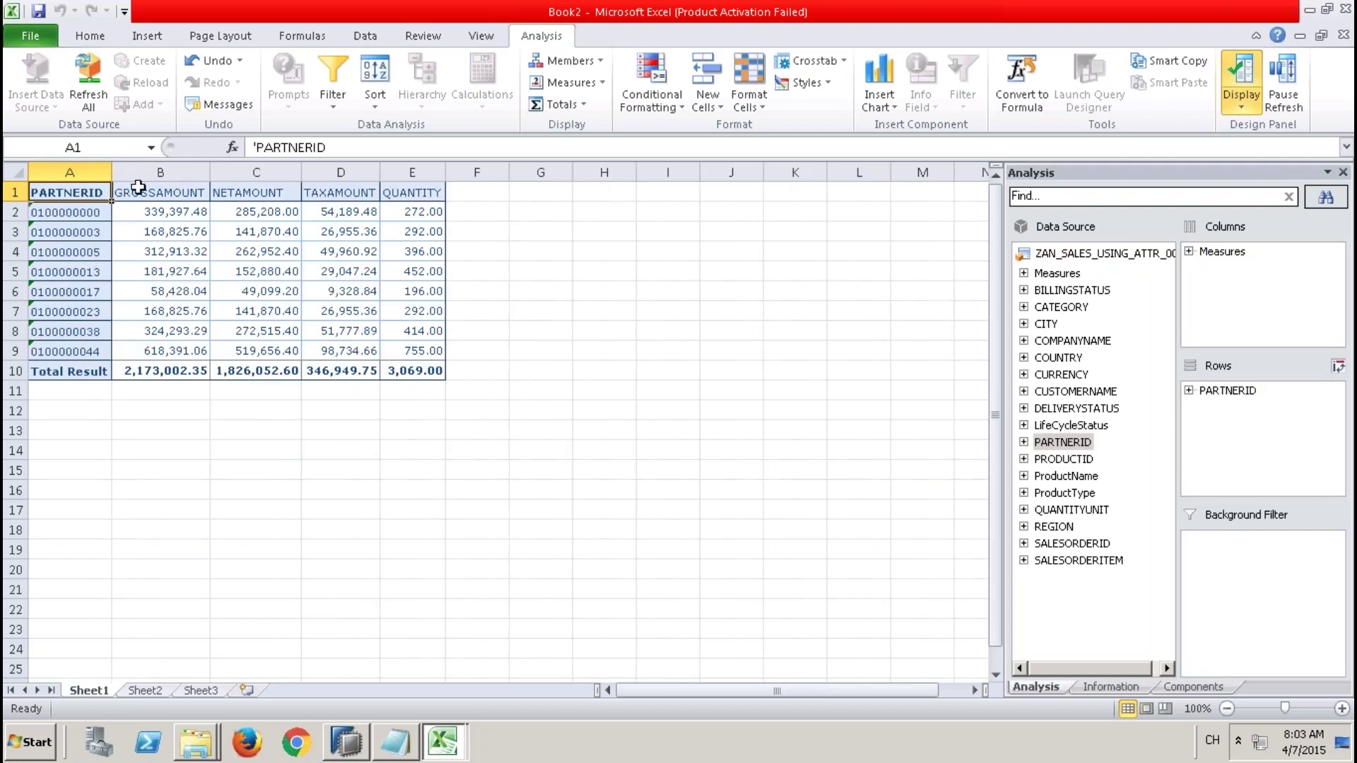
pyautogui.rightClick(78, 216)
pyautogui.moveTo(195, 482)
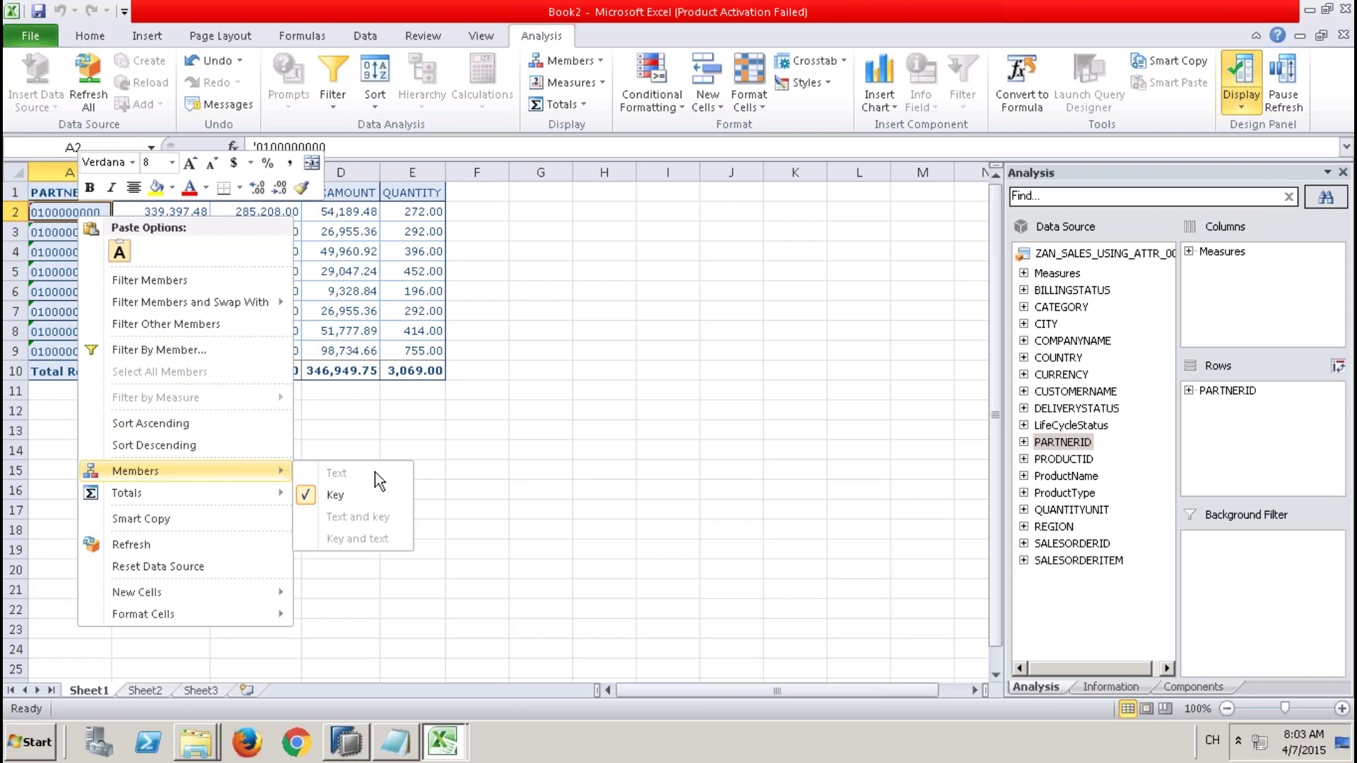
pyautogui.click(469, 460)
# Switch to SAP HANA Studio, open the ZAT_BP_001 attribute view and remove the COUNTRY filter from its Data Foundation.
pyautogui.click(344, 742)
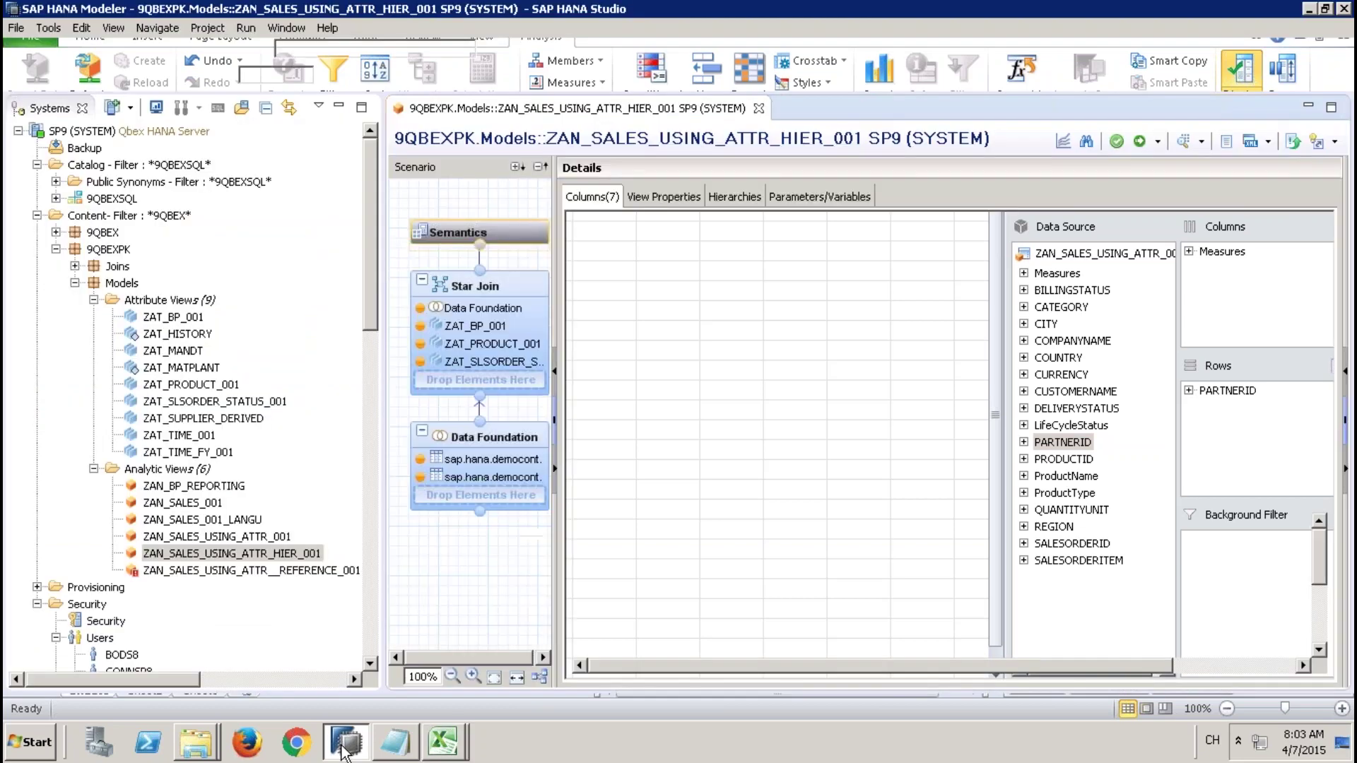
pyautogui.doubleClick(173, 318)
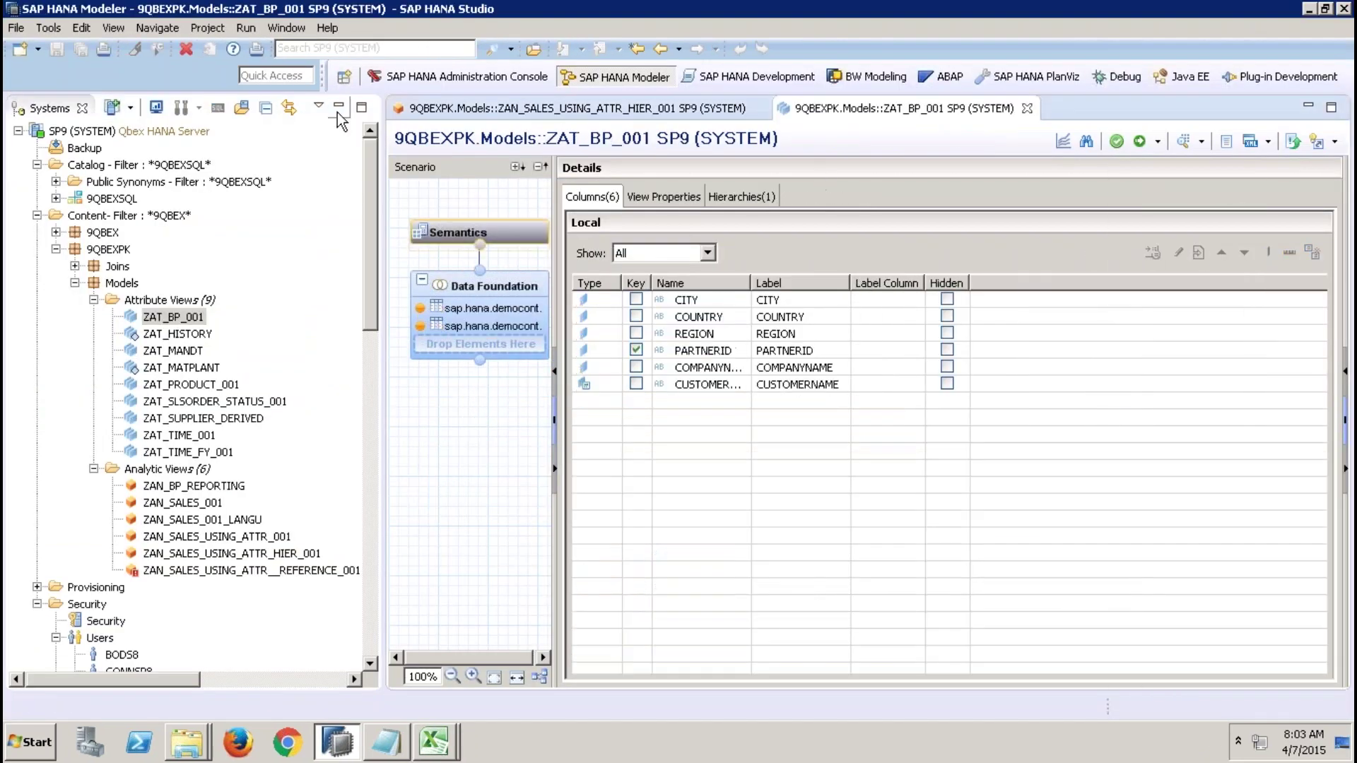
pyautogui.click(339, 107)
pyautogui.click(171, 290)
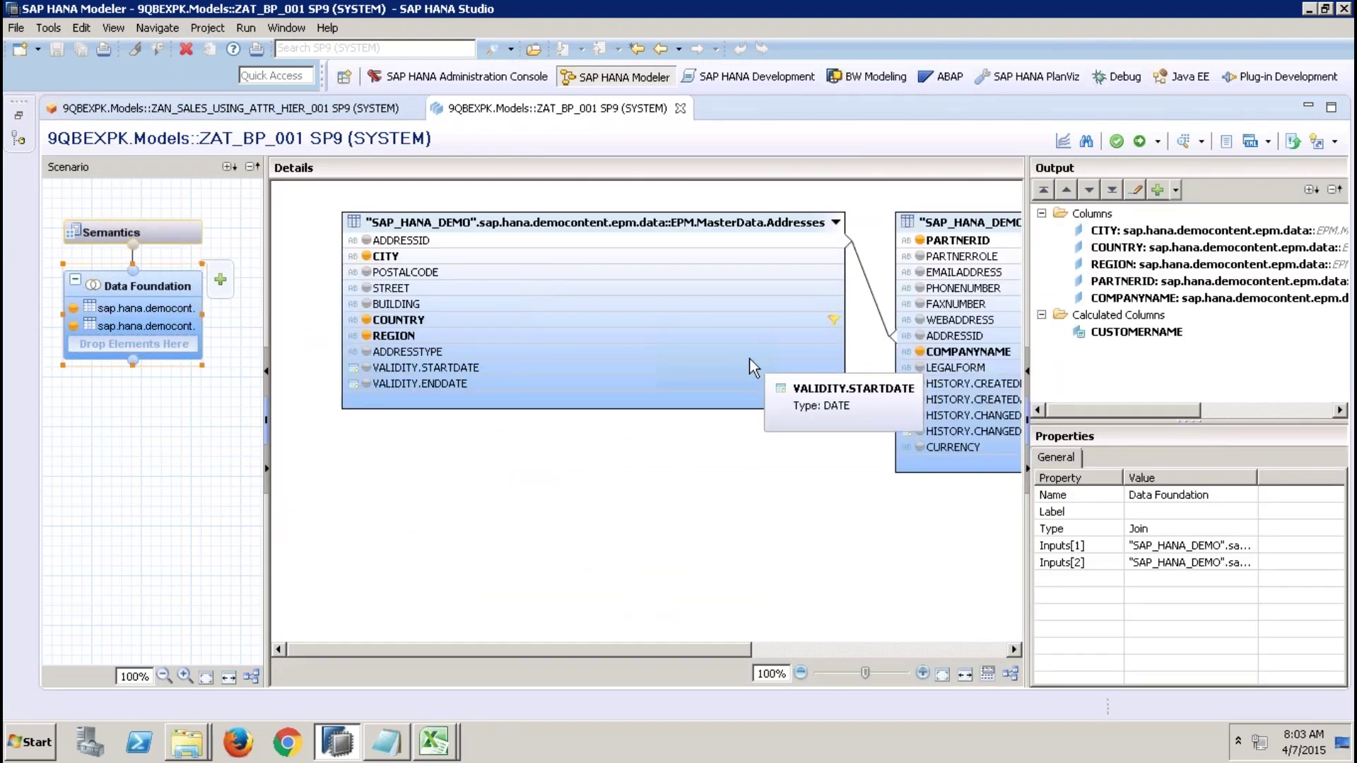
pyautogui.rightClick(710, 316)
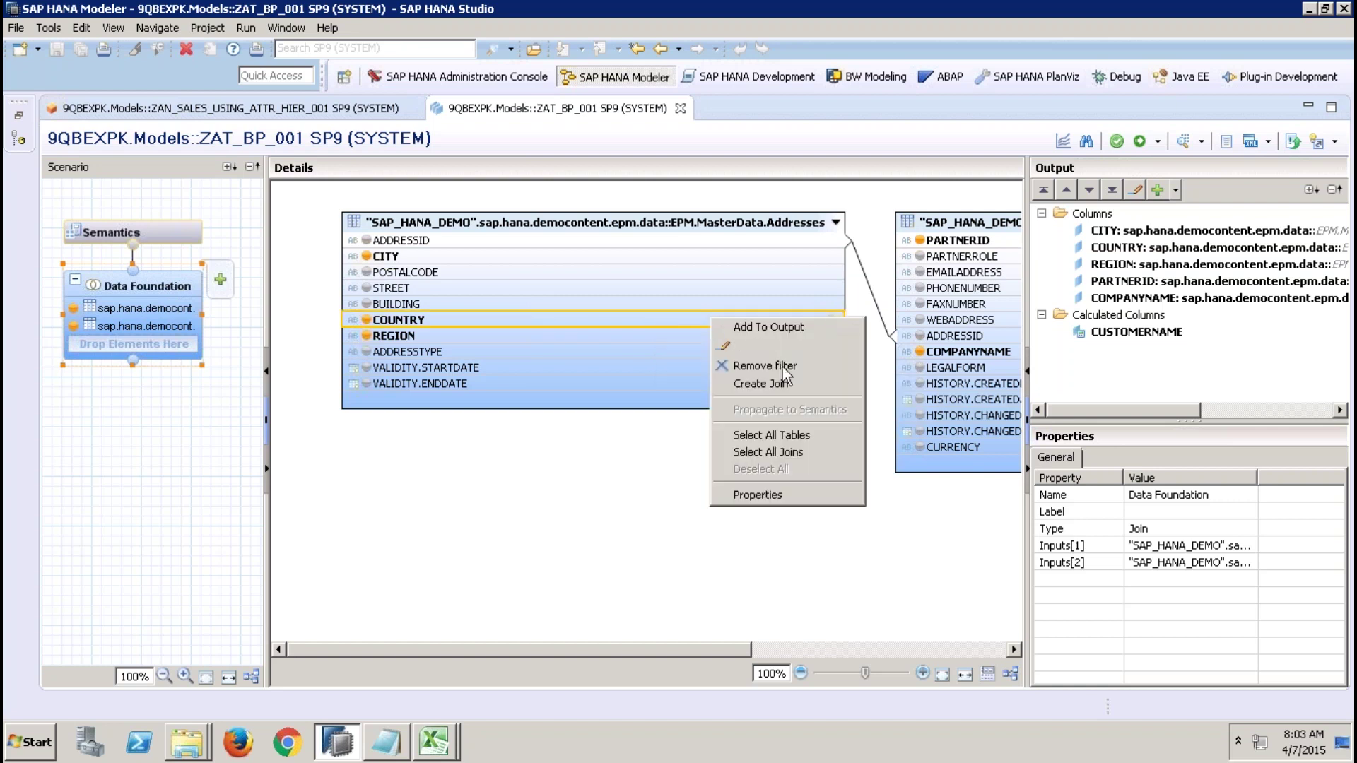
pyautogui.click(782, 365)
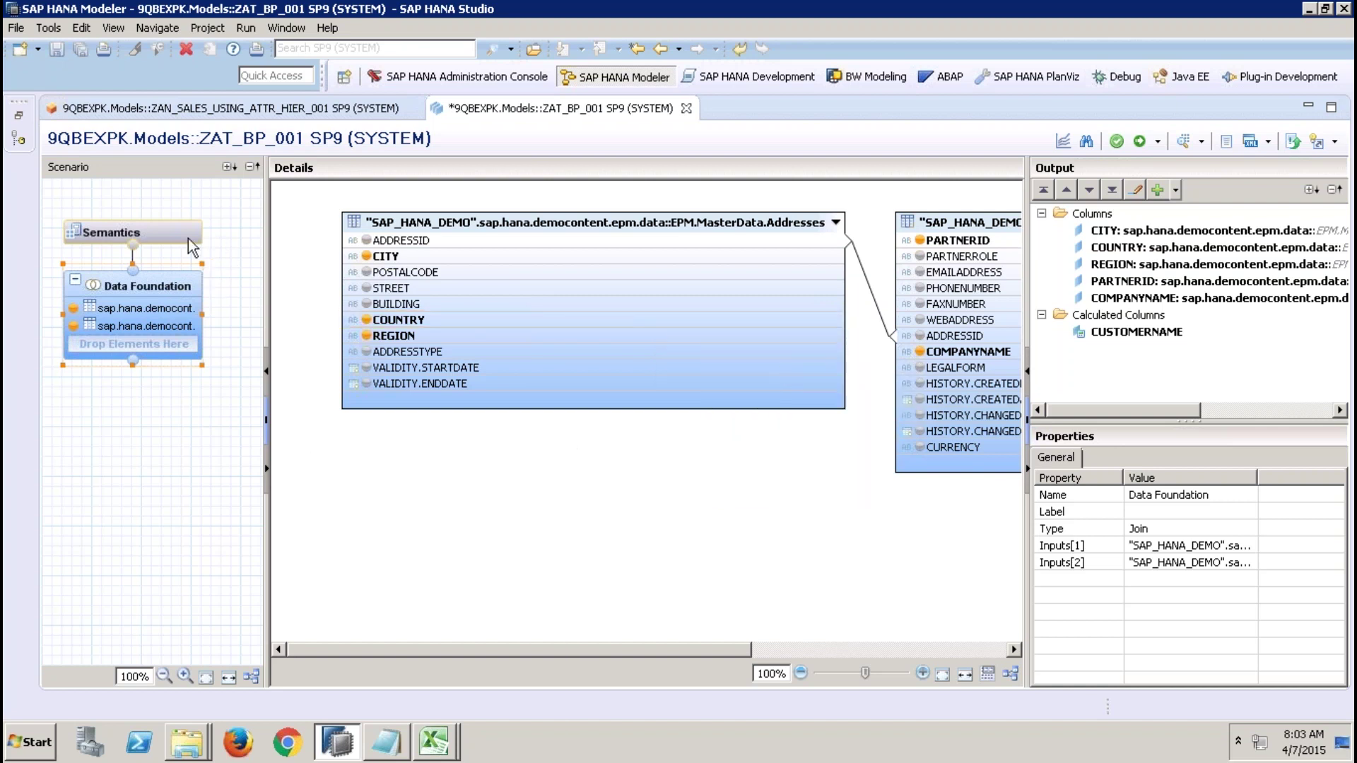
# Set COMPANYNAME as the label column of PARTNERID in the semantics of ZAT_BP_001, and save and activate the view.
pyautogui.click(184, 236)
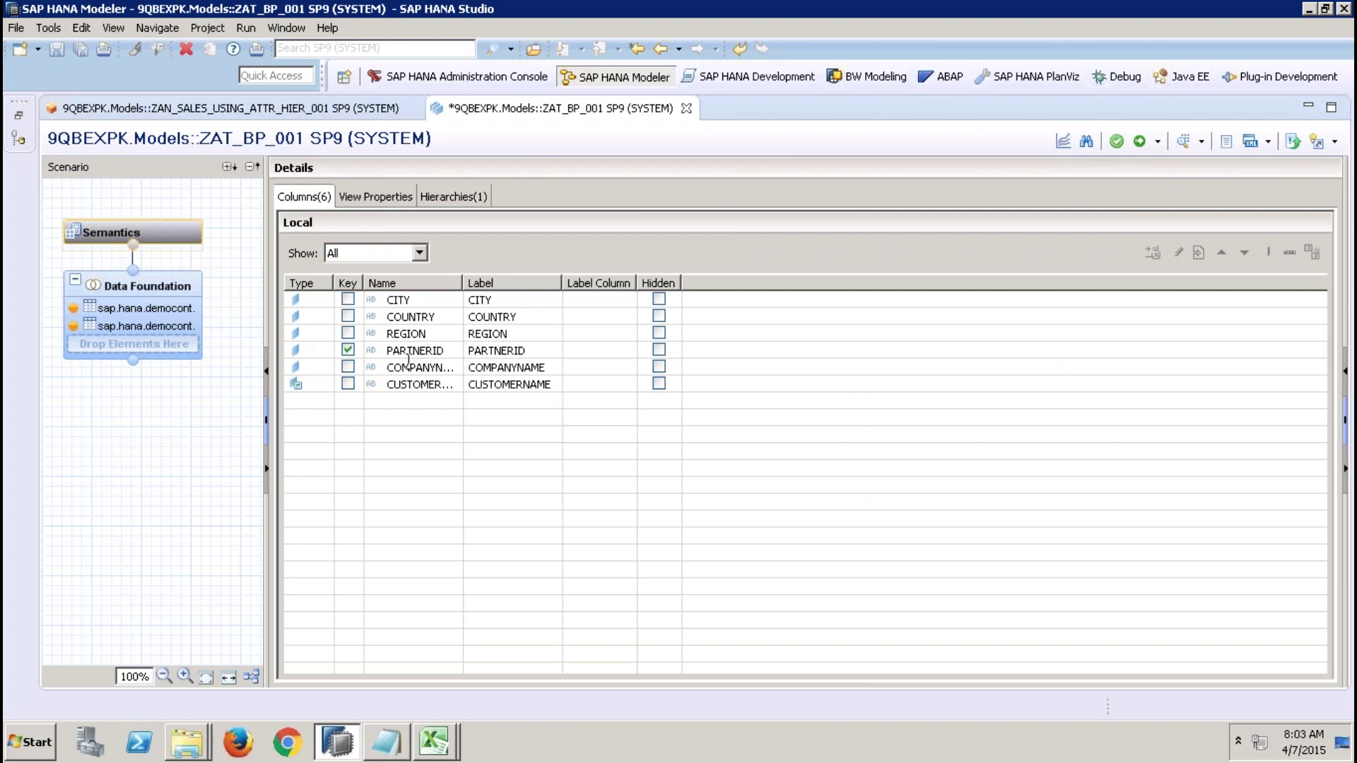
pyautogui.click(606, 357)
pyautogui.click(628, 350)
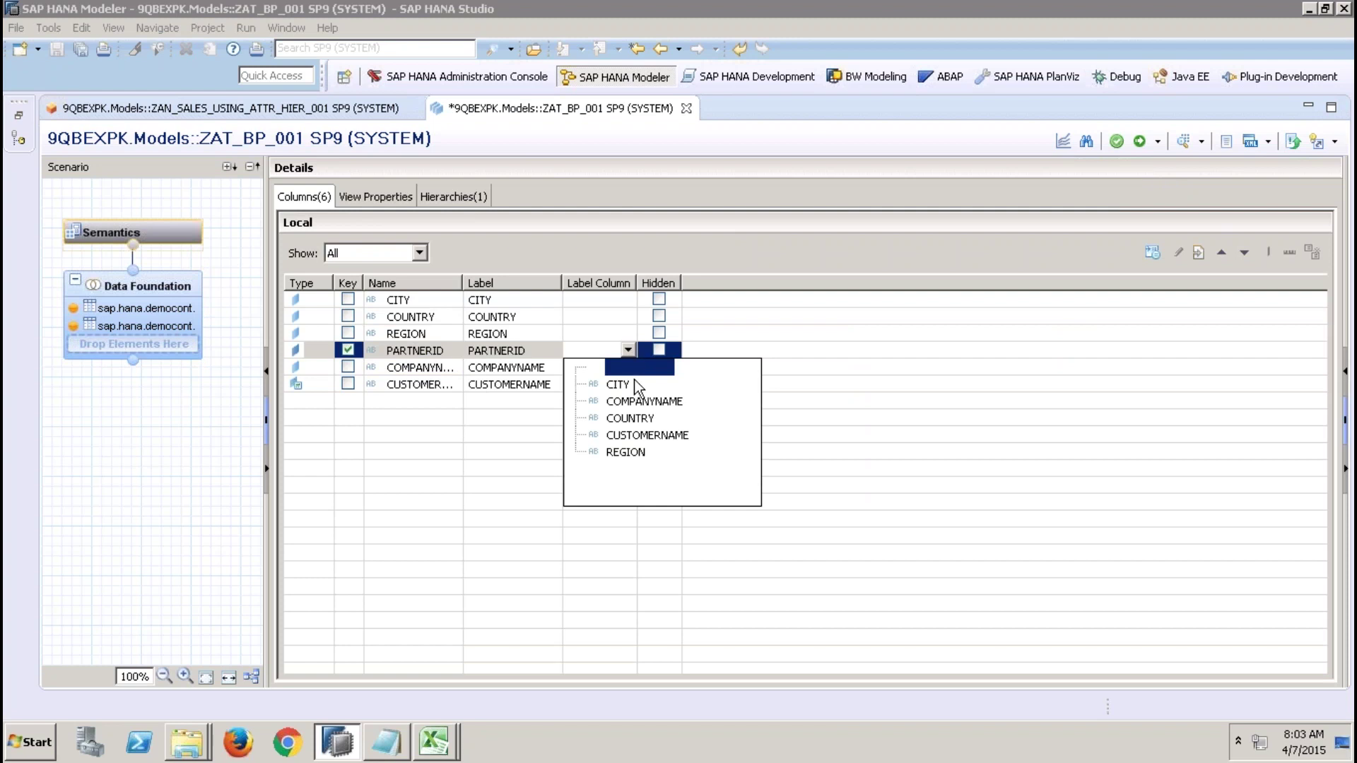
pyautogui.click(636, 401)
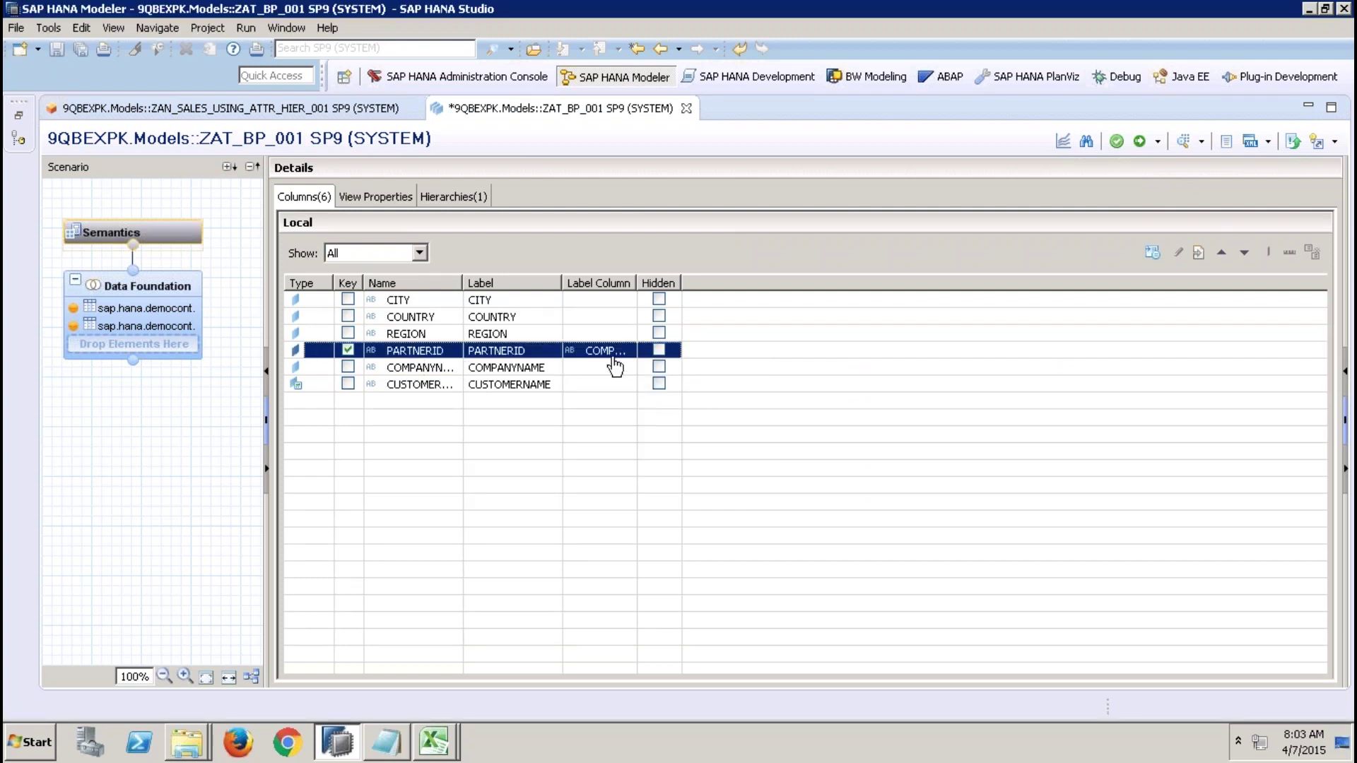
pyautogui.click(1139, 142)
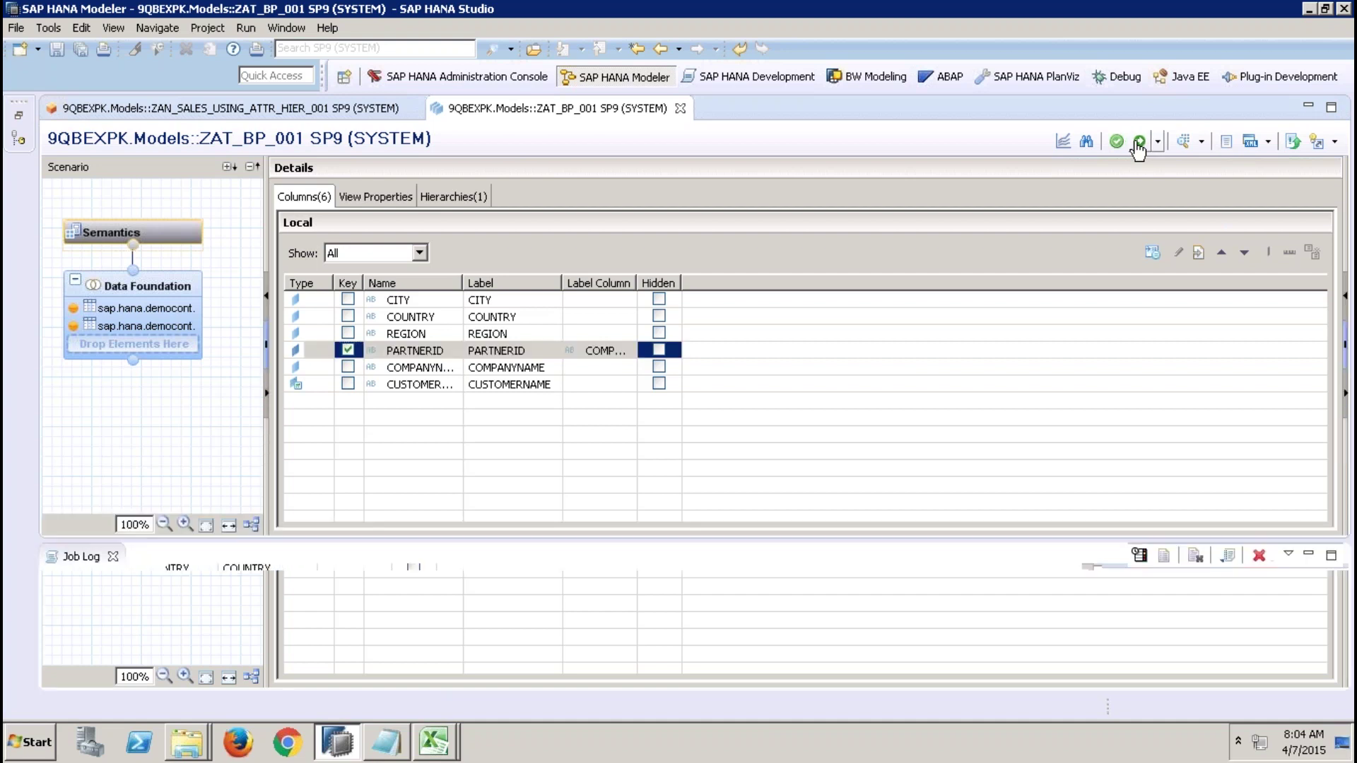
# Close both open view editors and the job log, and restore the Systems view.
pyautogui.click(680, 108)
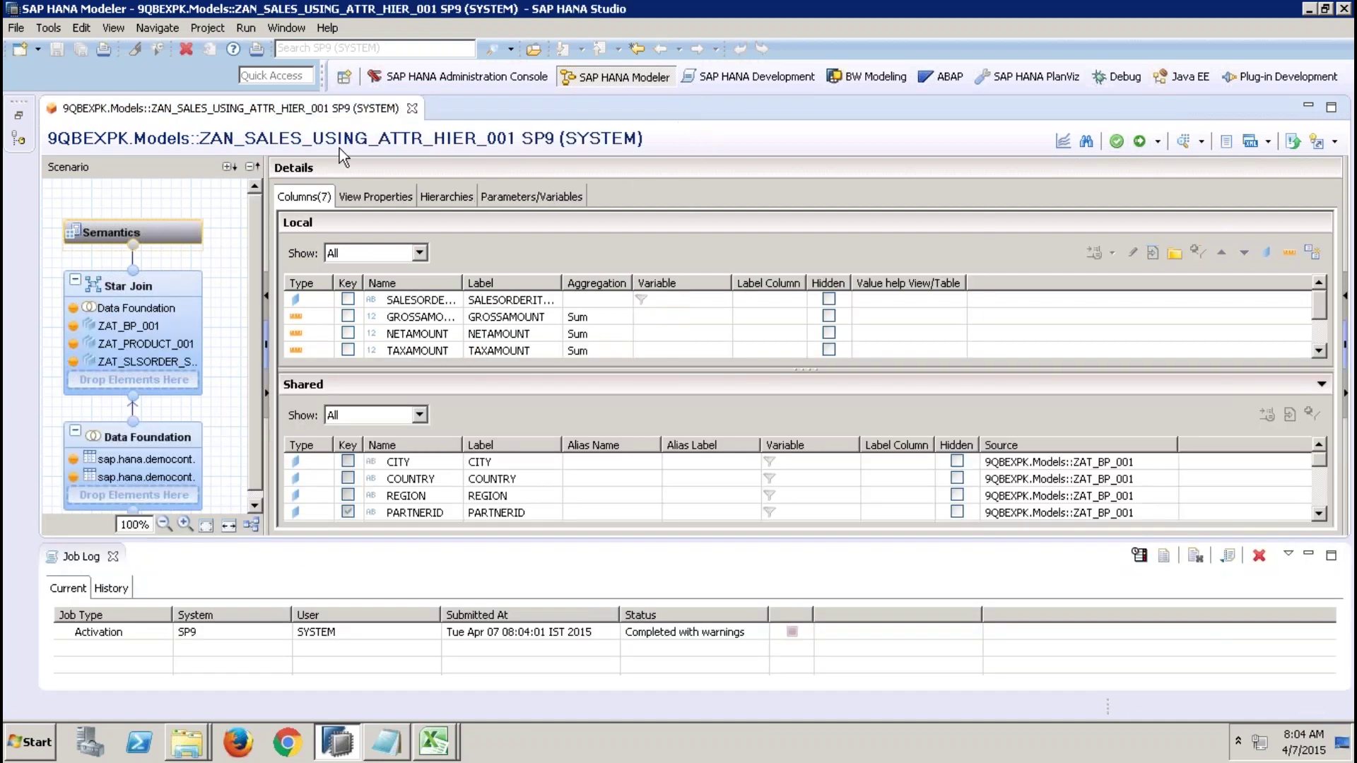
pyautogui.click(412, 108)
pyautogui.click(112, 556)
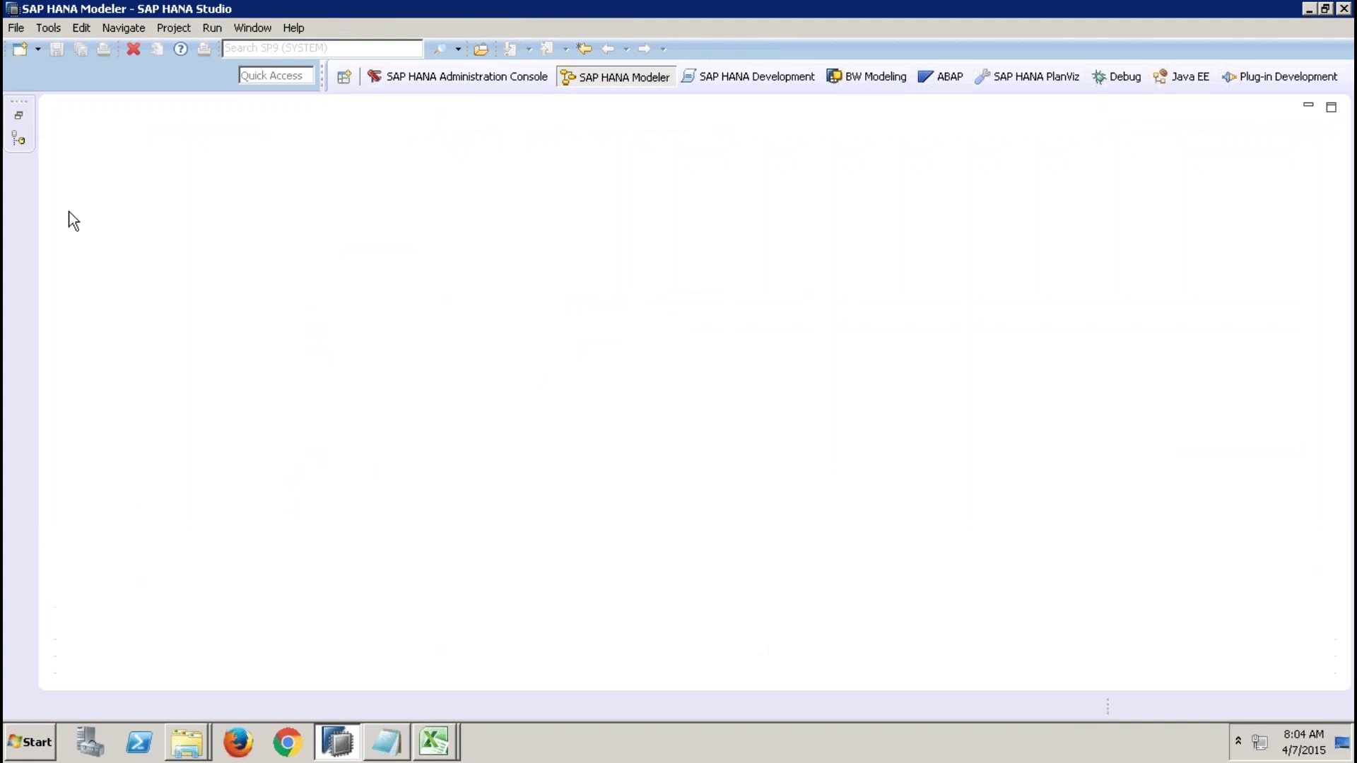
pyautogui.click(19, 122)
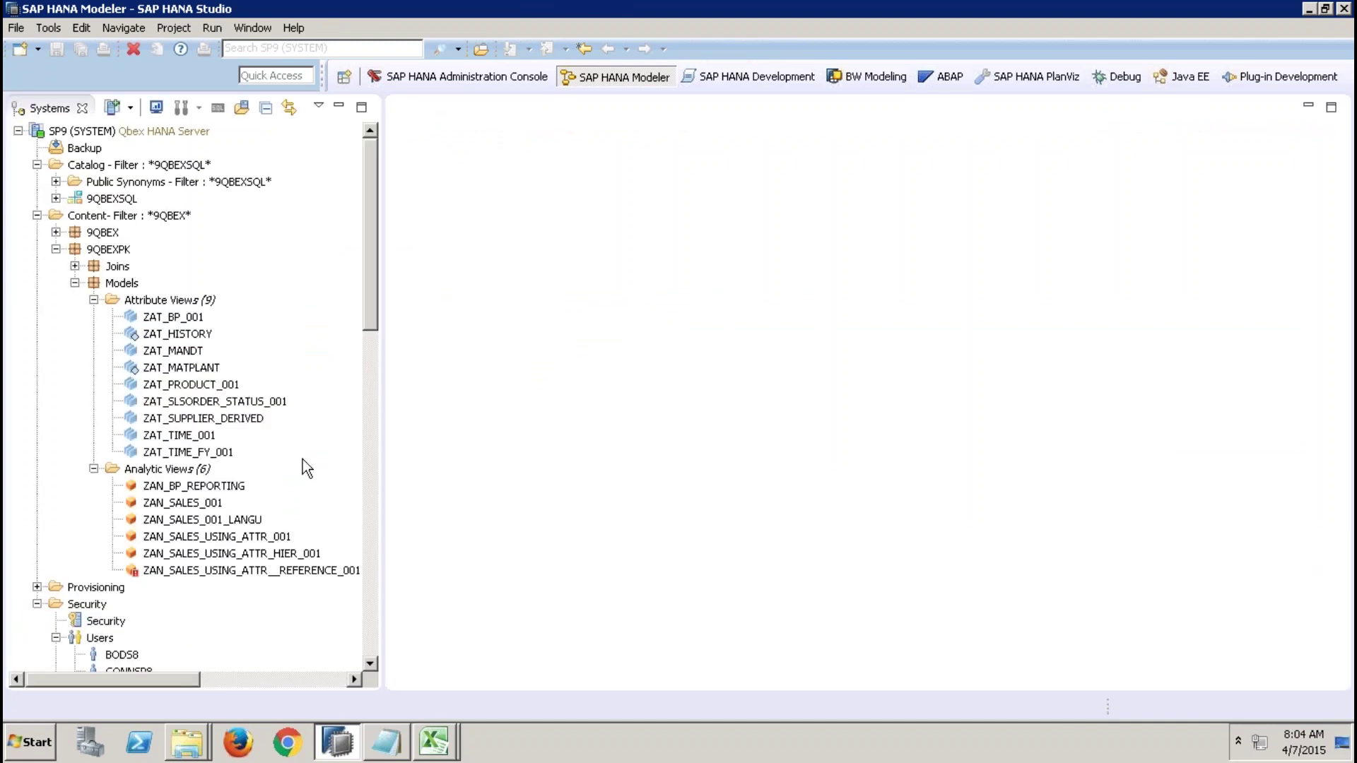
# Reopen the ZAN_SALES_USING_ATTR_HIER_001 analytic view and redeploy it.
pyautogui.doubleClick(265, 553)
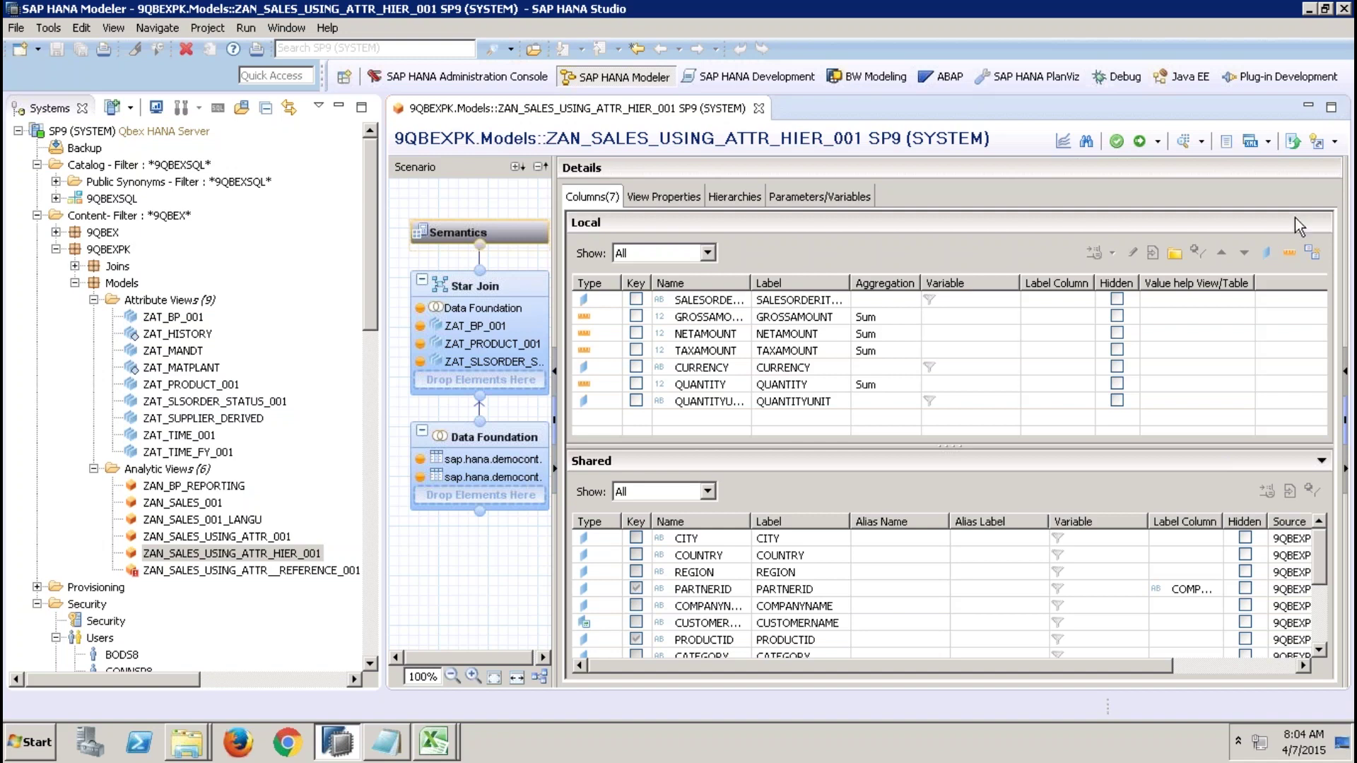
pyautogui.click(1139, 141)
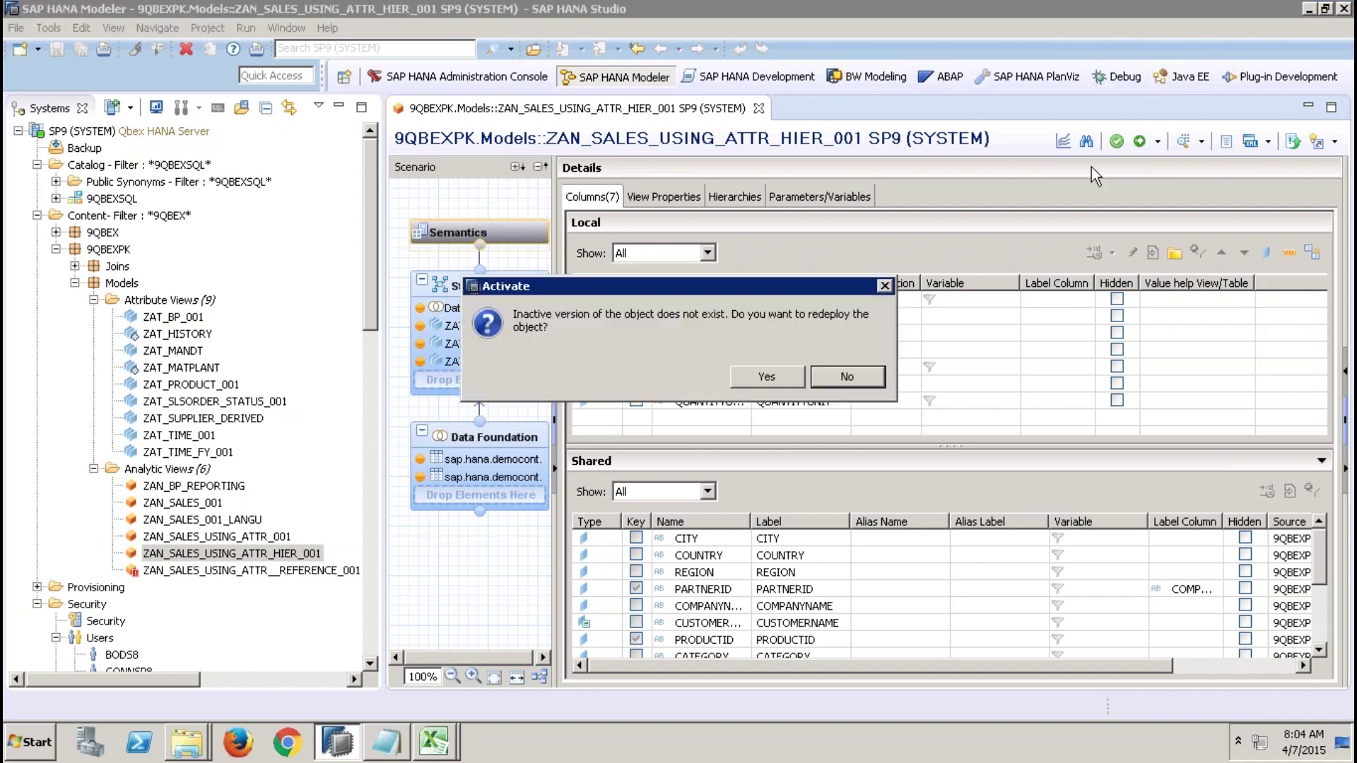
pyautogui.click(767, 376)
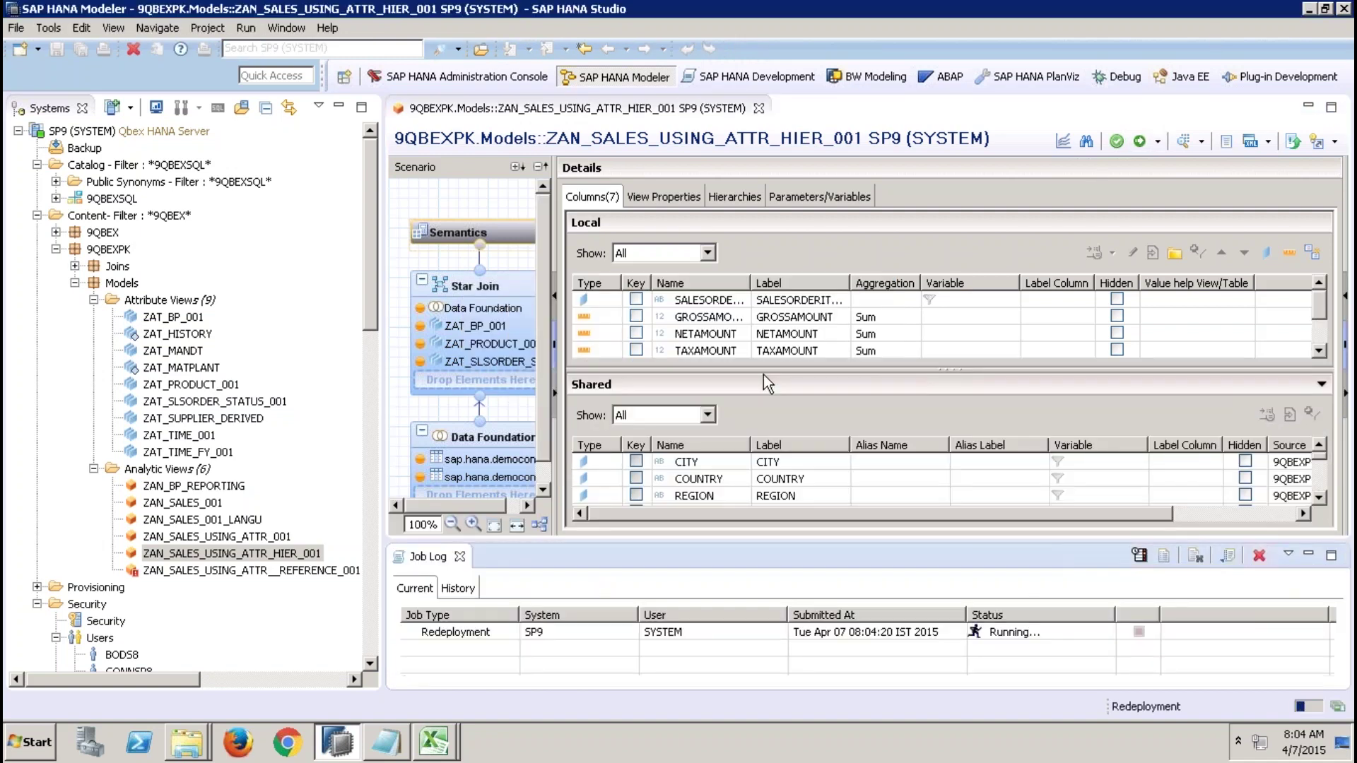
# Switch to Book2 in Excel, close it without saving and exit Excel.
pyautogui.click(428, 738)
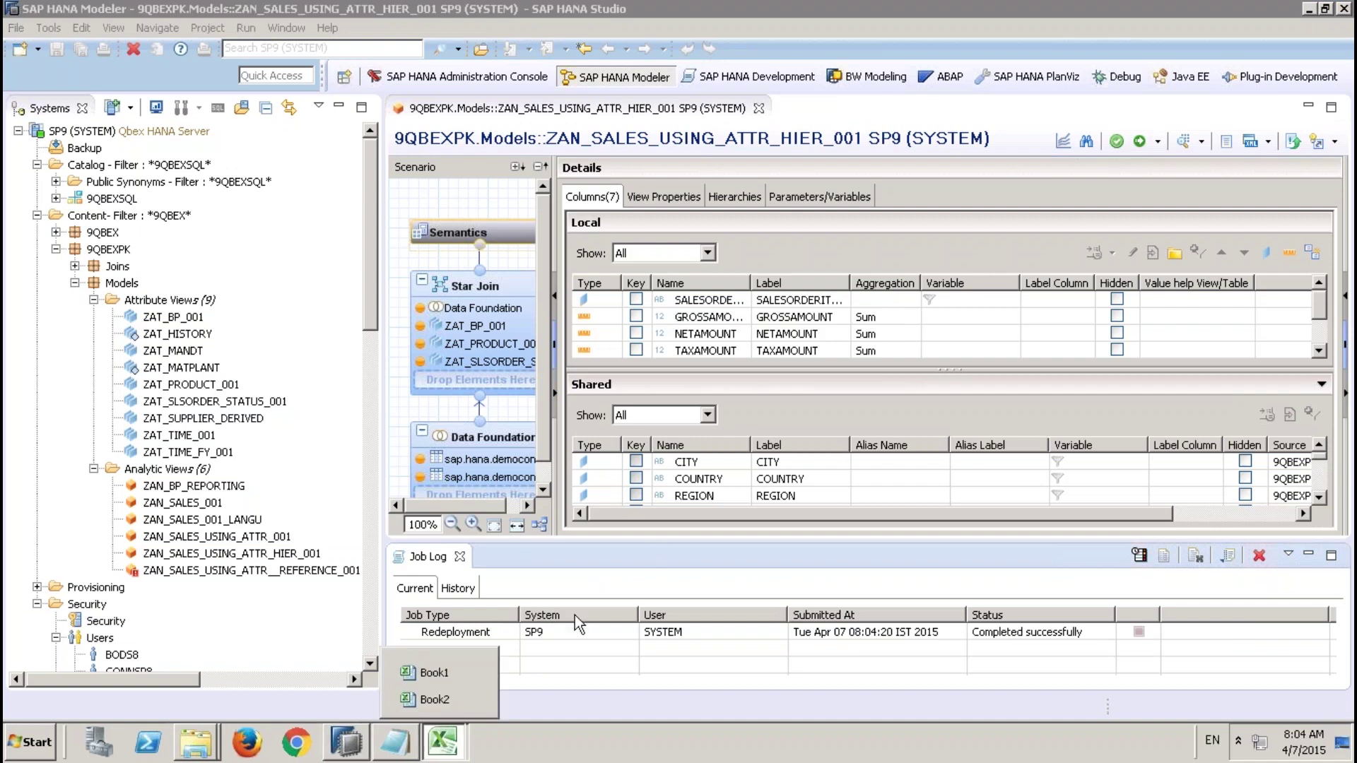
pyautogui.click(446, 703)
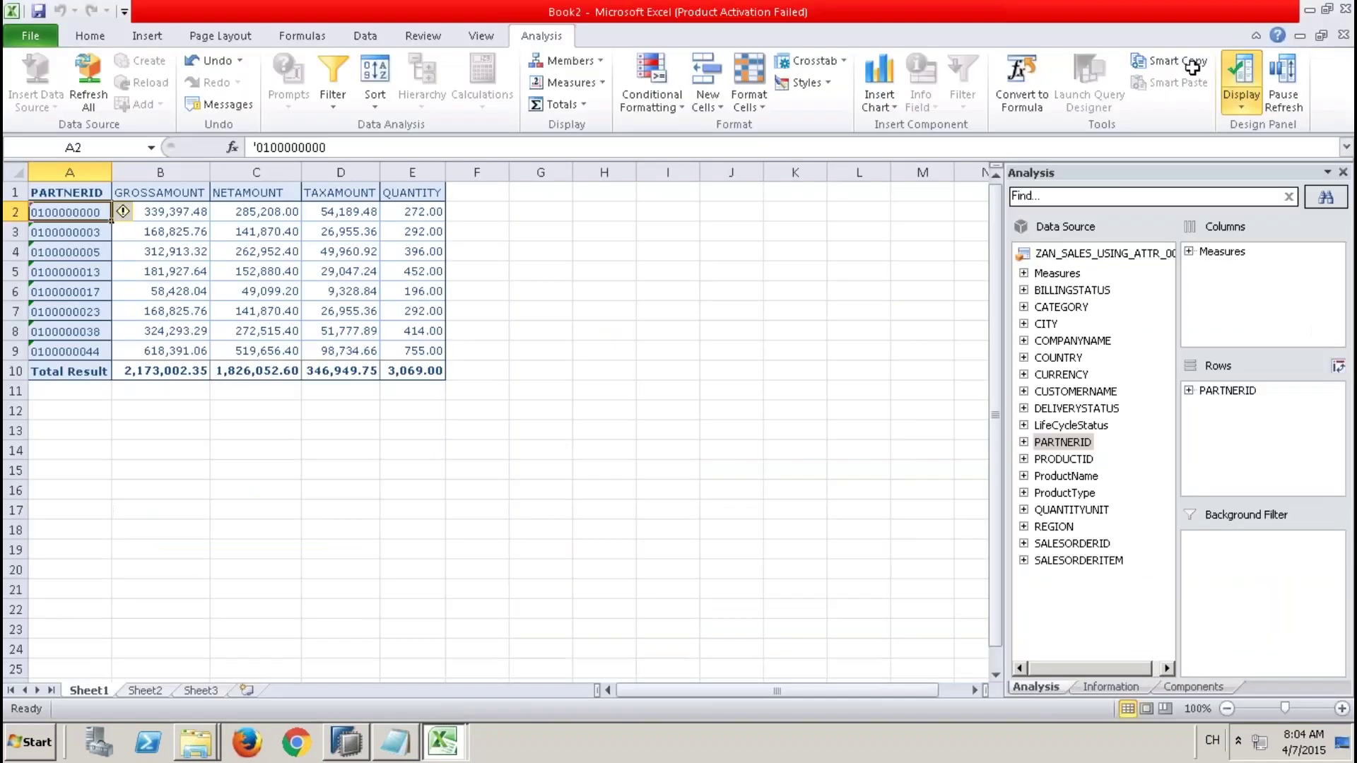
pyautogui.click(1343, 34)
pyautogui.click(681, 389)
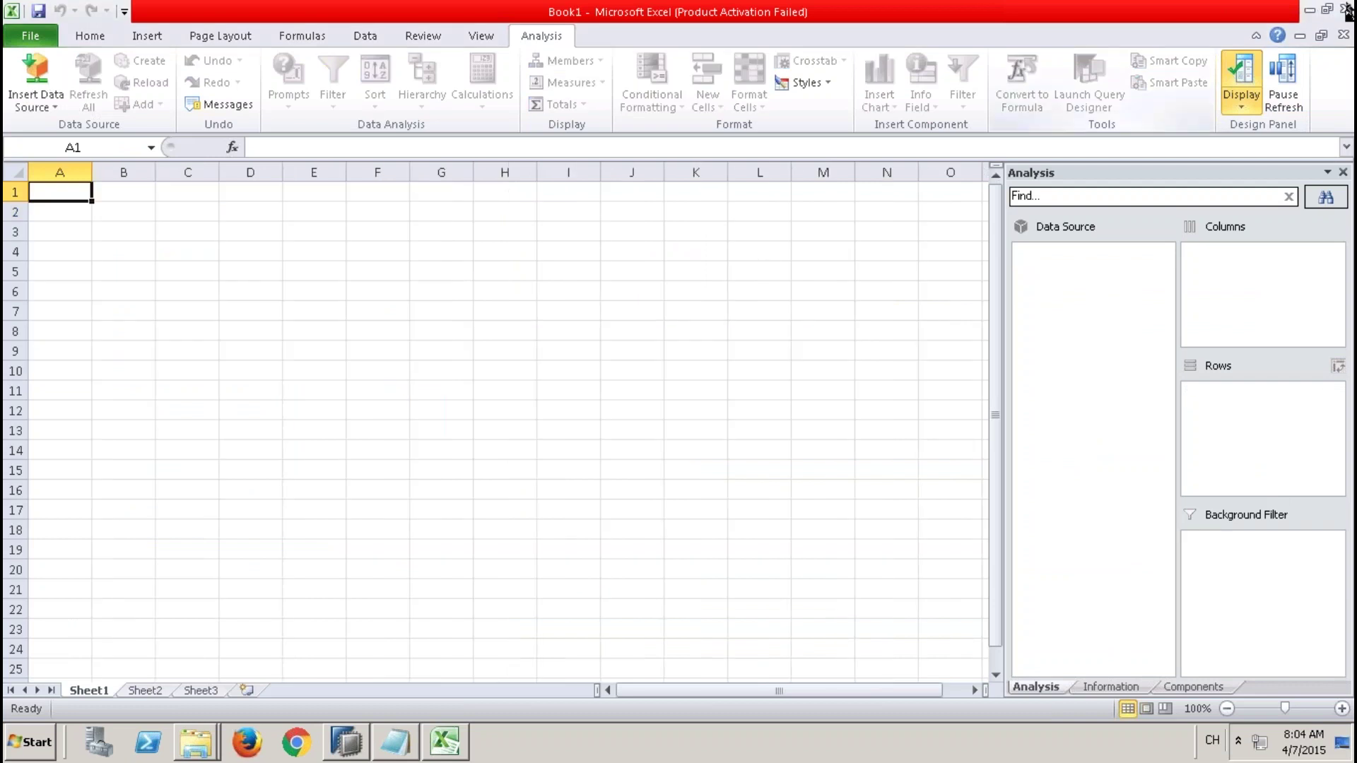
pyautogui.click(1348, 10)
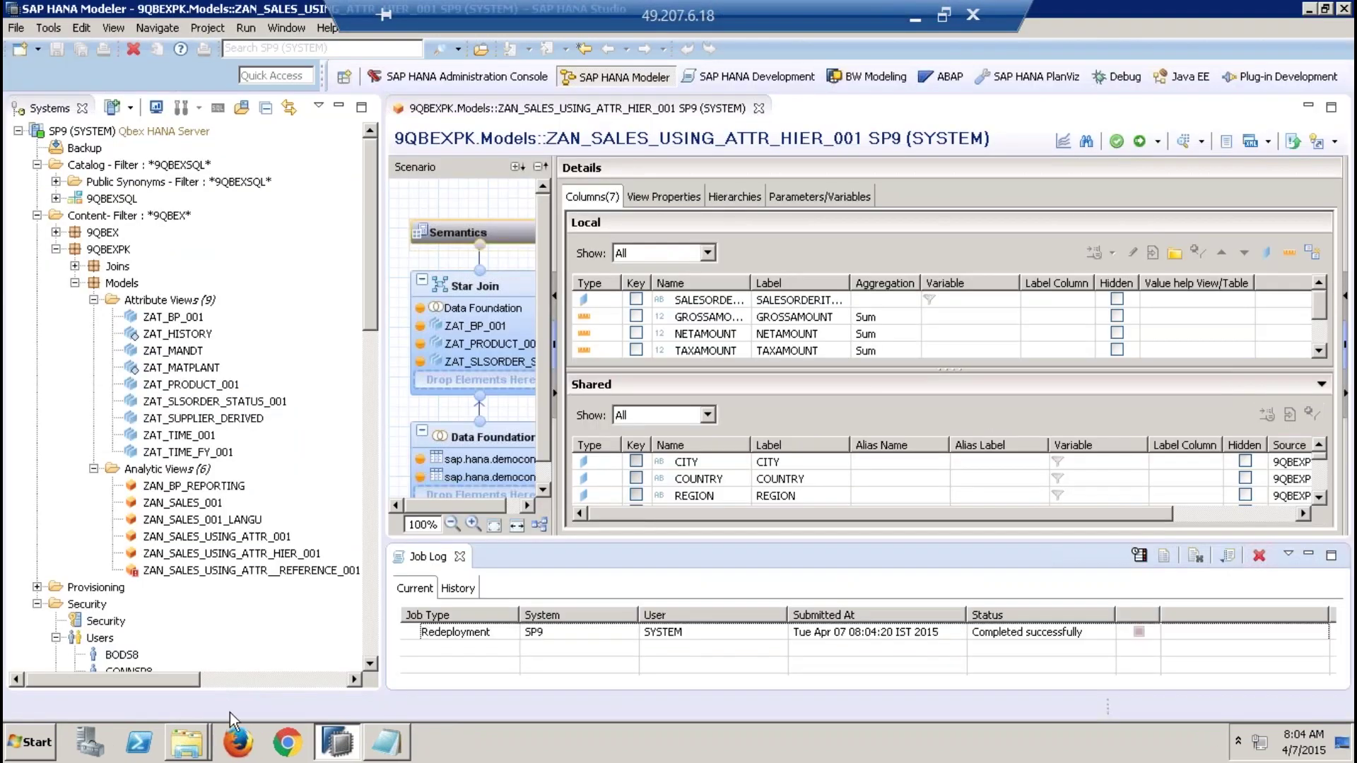
# Launch Analysis for Microsoft Excel from the SAP BusinessObjects Analysis program group and dismiss the Office activation wizard.
pyautogui.click(13, 754)
pyautogui.click(71, 667)
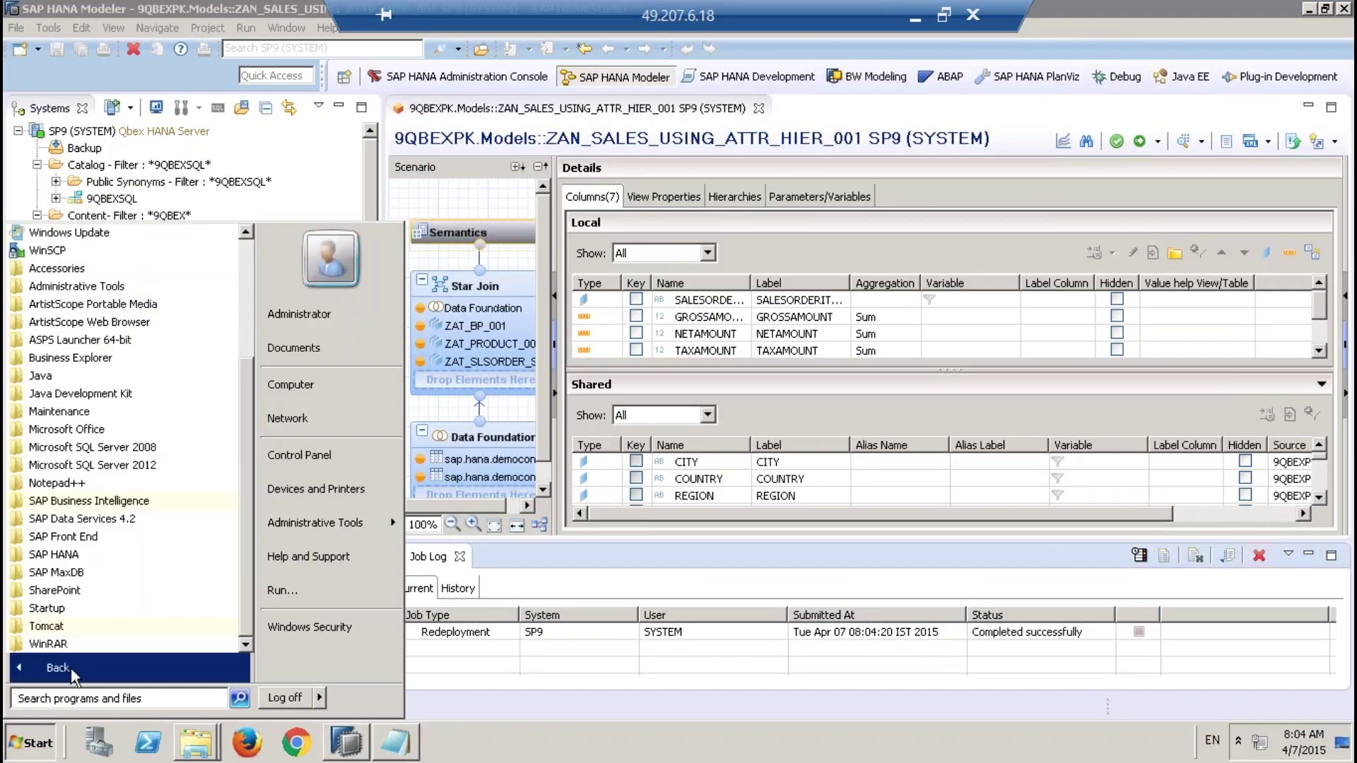
pyautogui.click(139, 502)
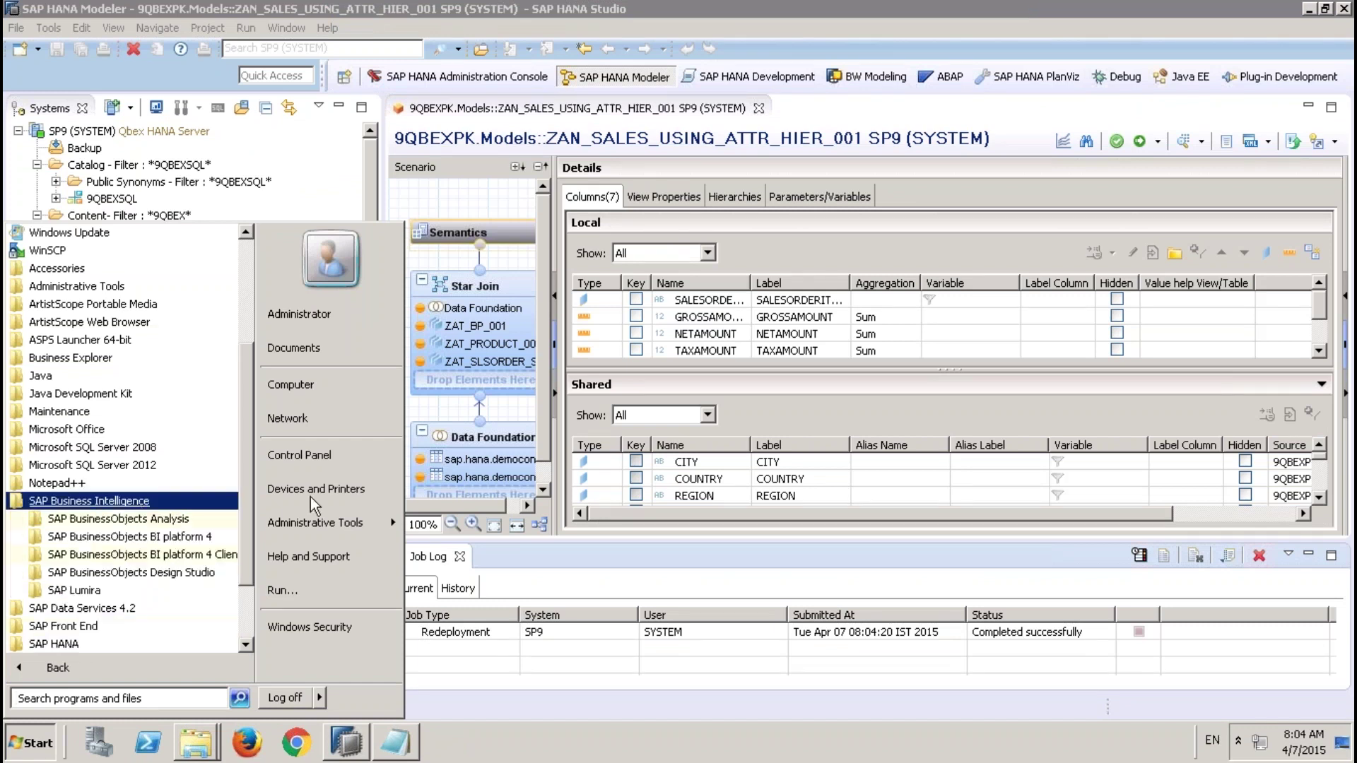
pyautogui.click(183, 520)
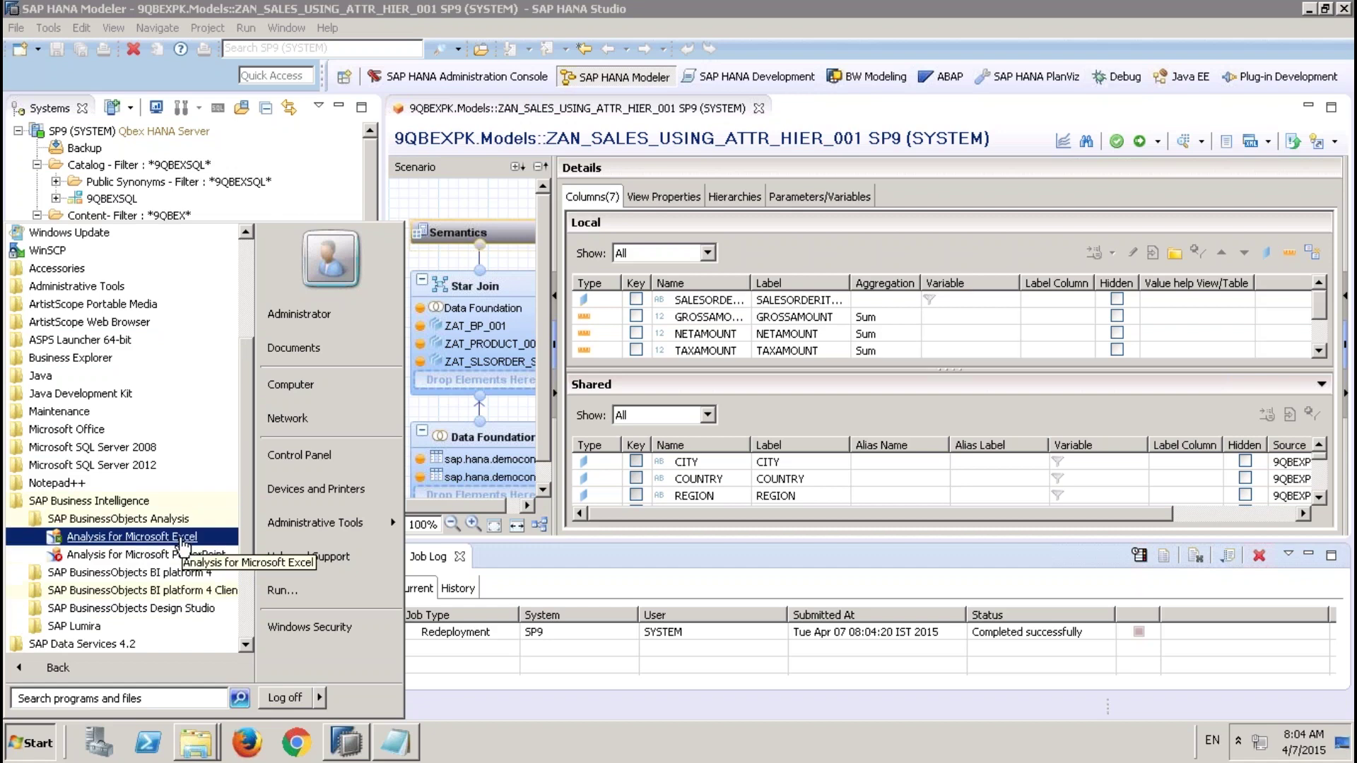
pyautogui.click(182, 539)
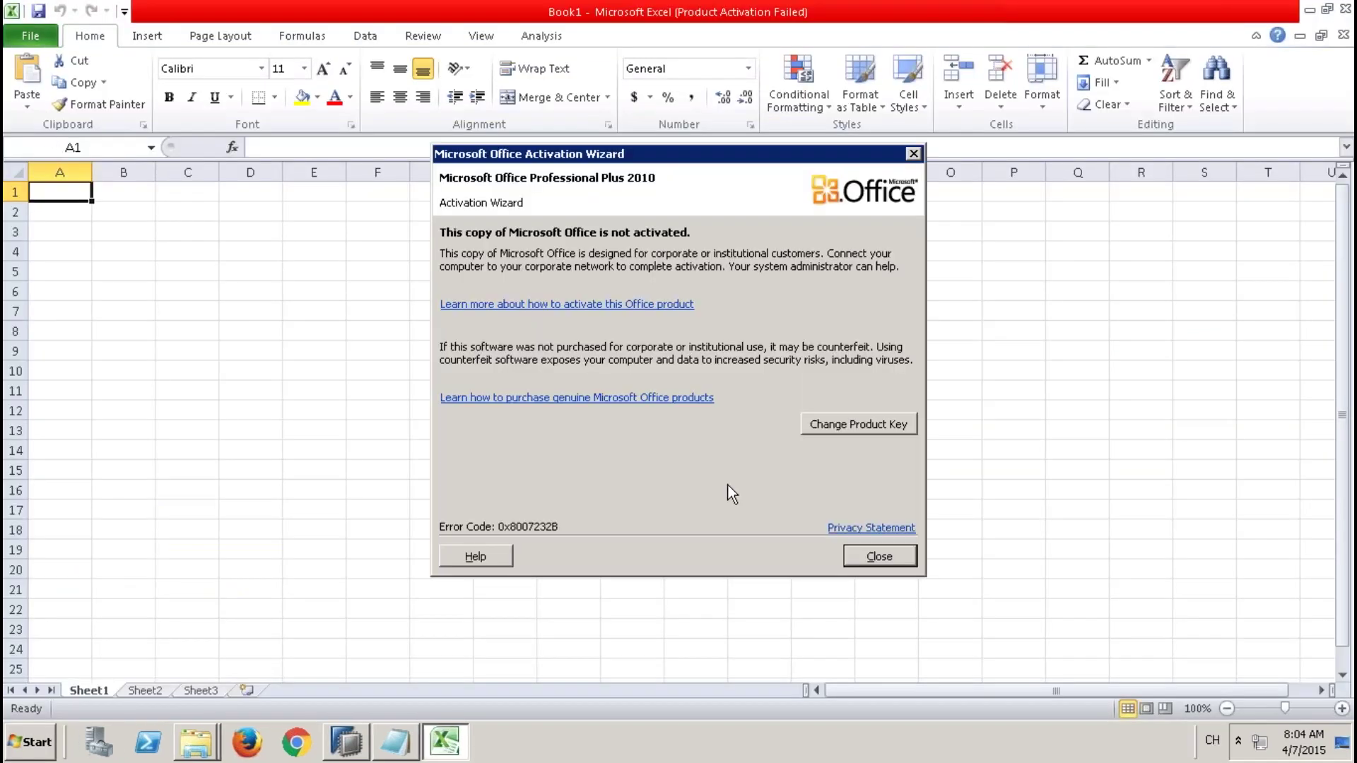
pyautogui.click(897, 559)
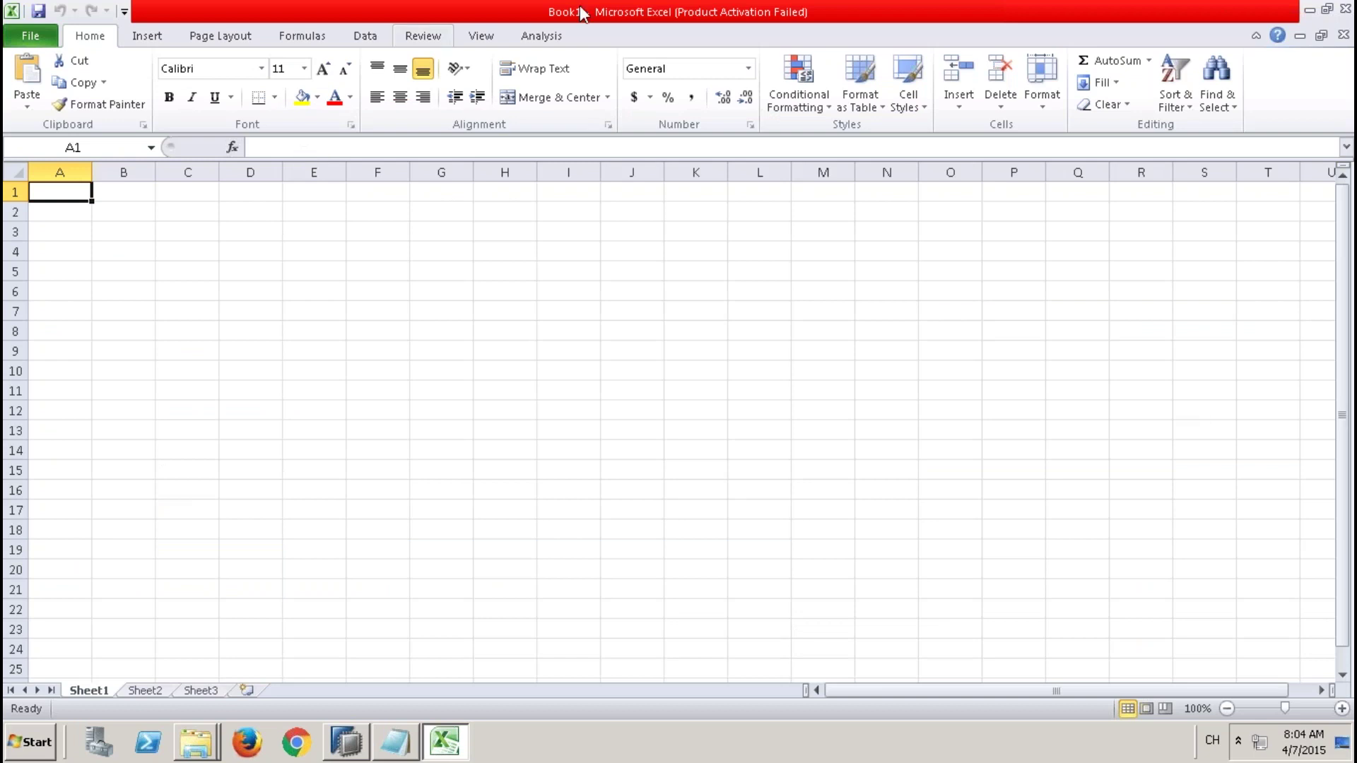
# Start inserting a data source in Book1, skip the BI platform logon and log on to 9QBEXCONNECTION TO HANA with the account password.
pyautogui.click(35, 106)
pyautogui.click(92, 339)
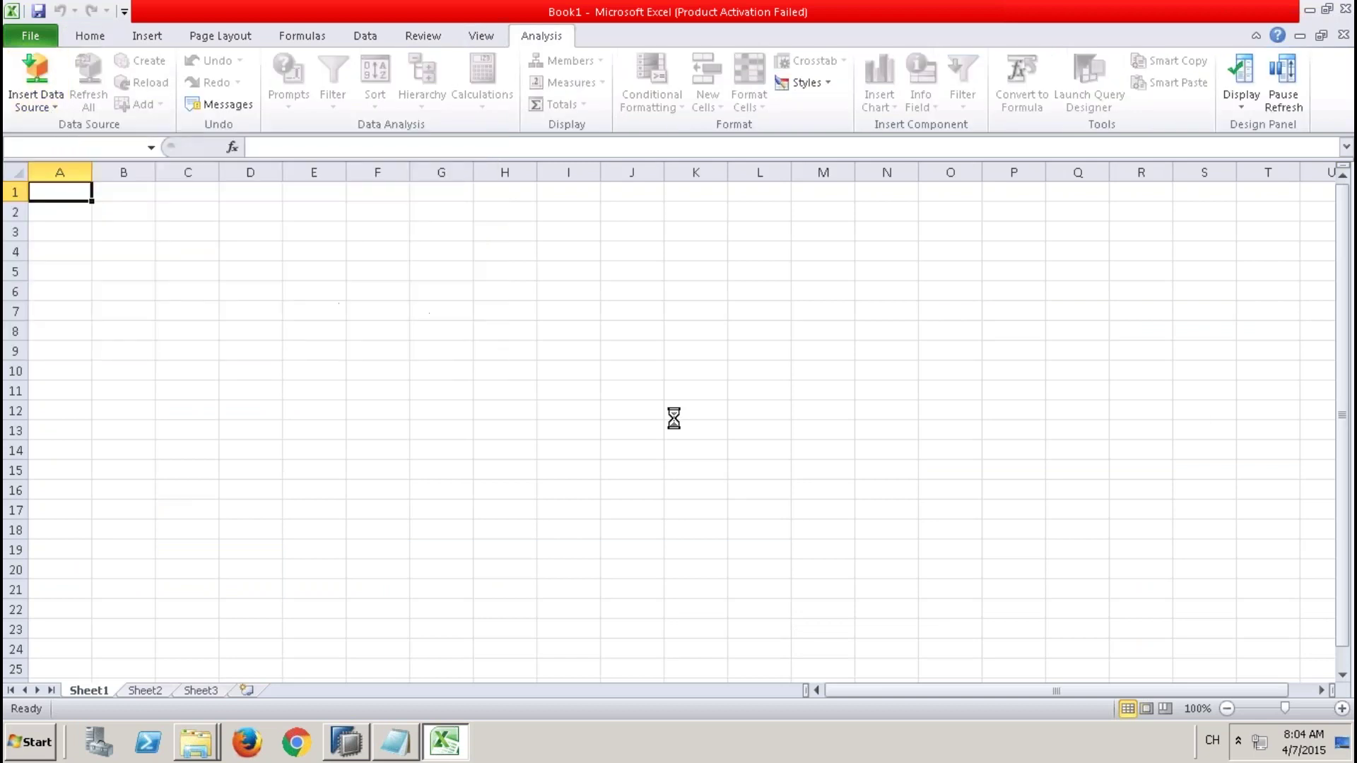
pyautogui.click(664, 449)
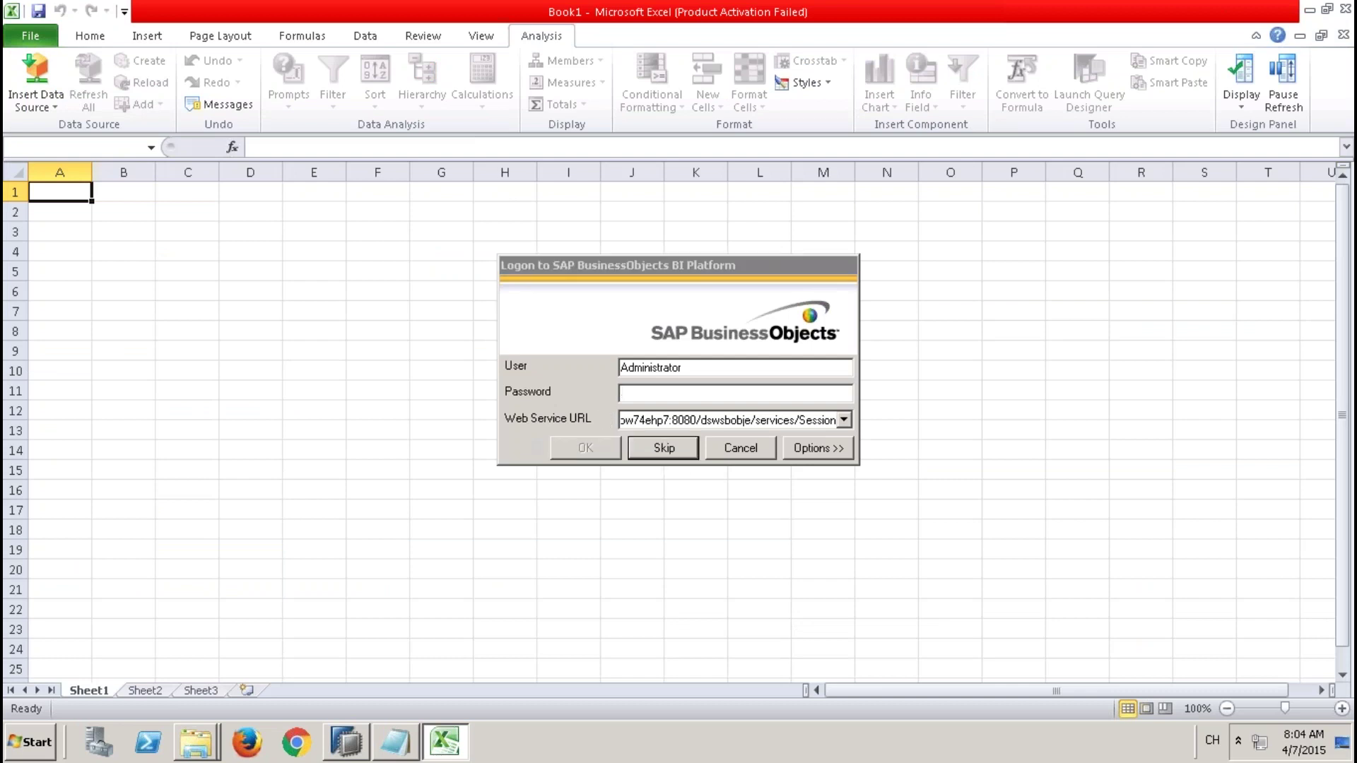
pyautogui.click(527, 301)
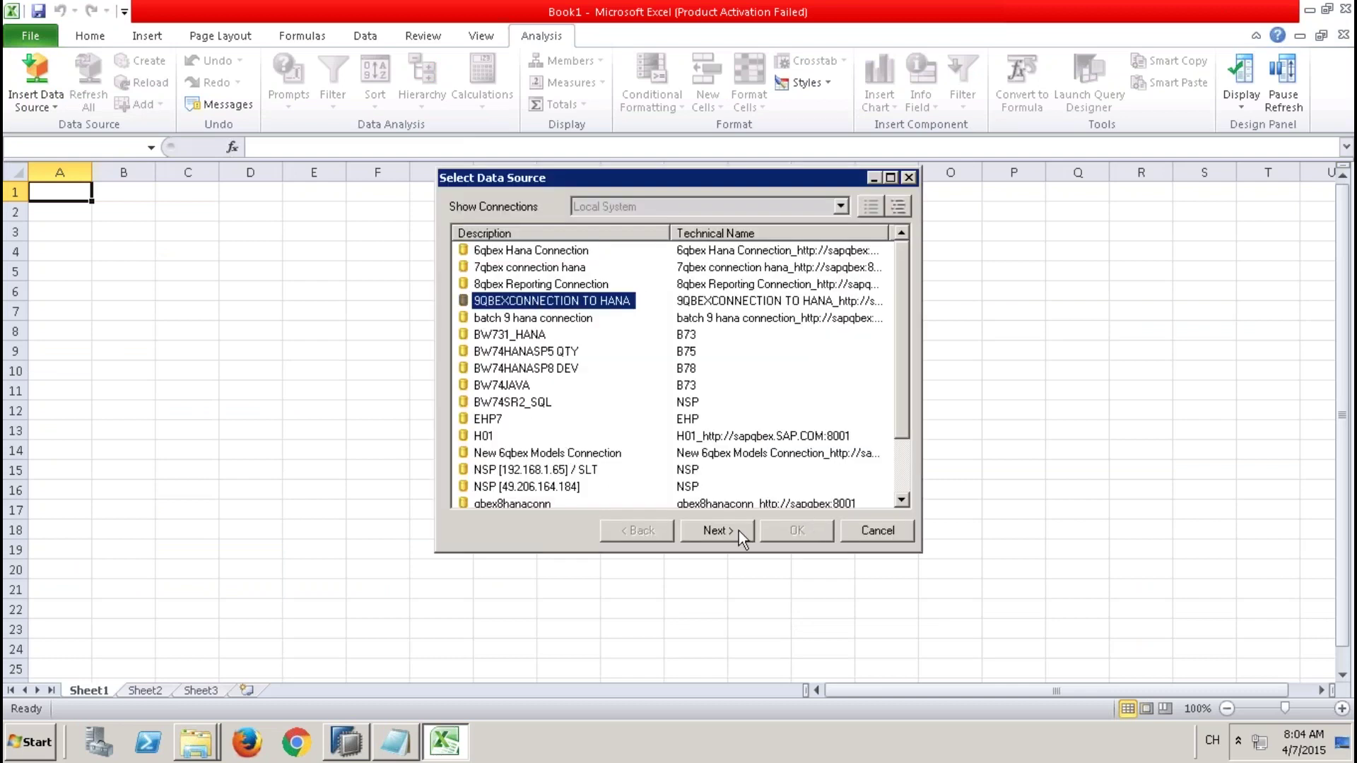
pyautogui.click(718, 529)
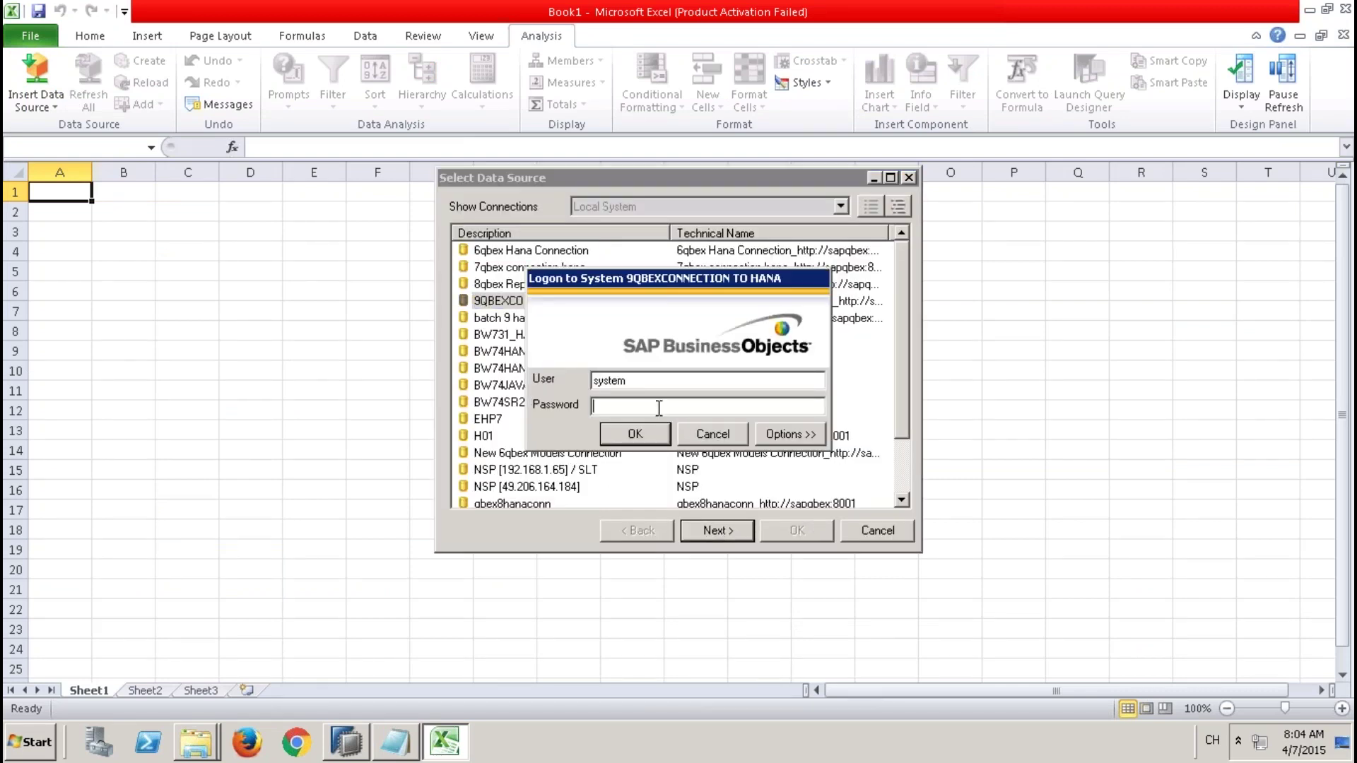
pyautogui.write('*')
pyautogui.click(634, 434)
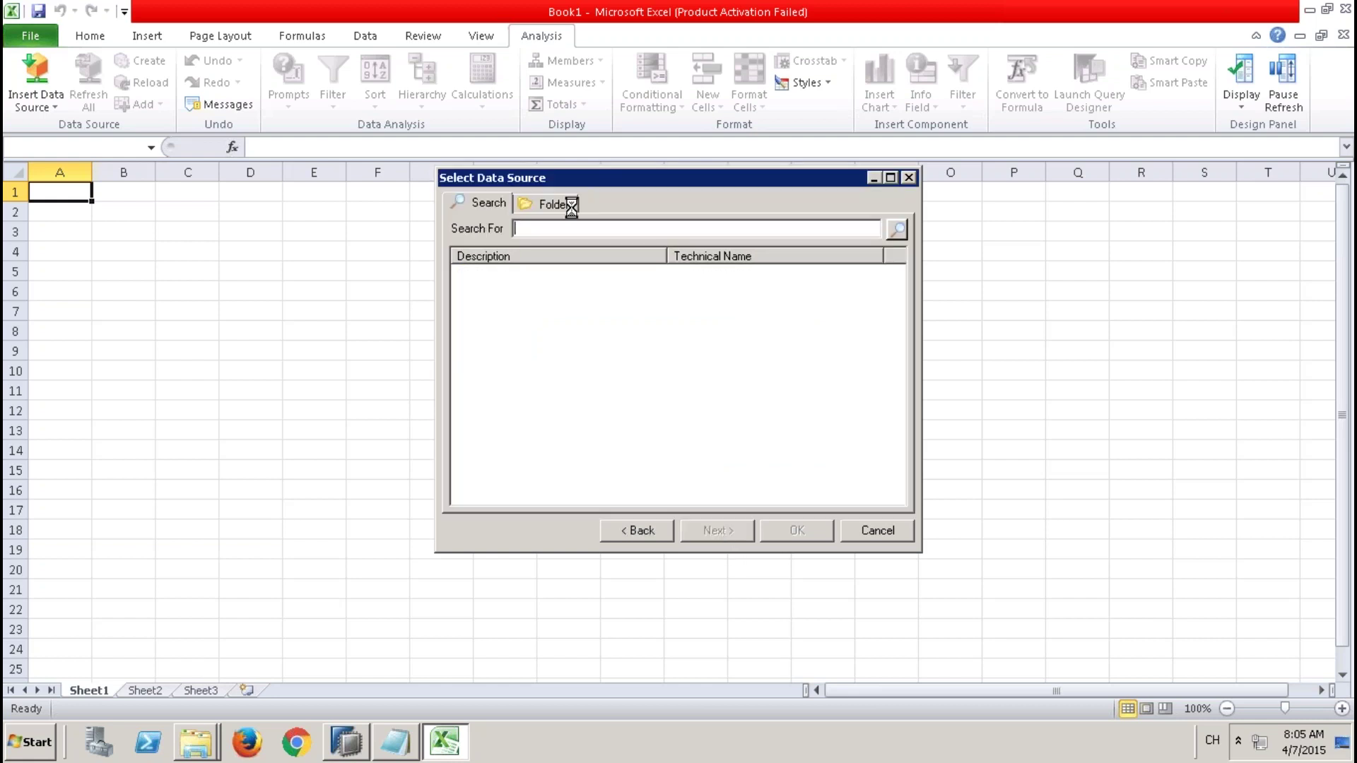
# Insert the ZAN_SALES_USING_ATTR_001 analytic view from the Models folder of package 9QBEXPK as the data source.
pyautogui.click(560, 204)
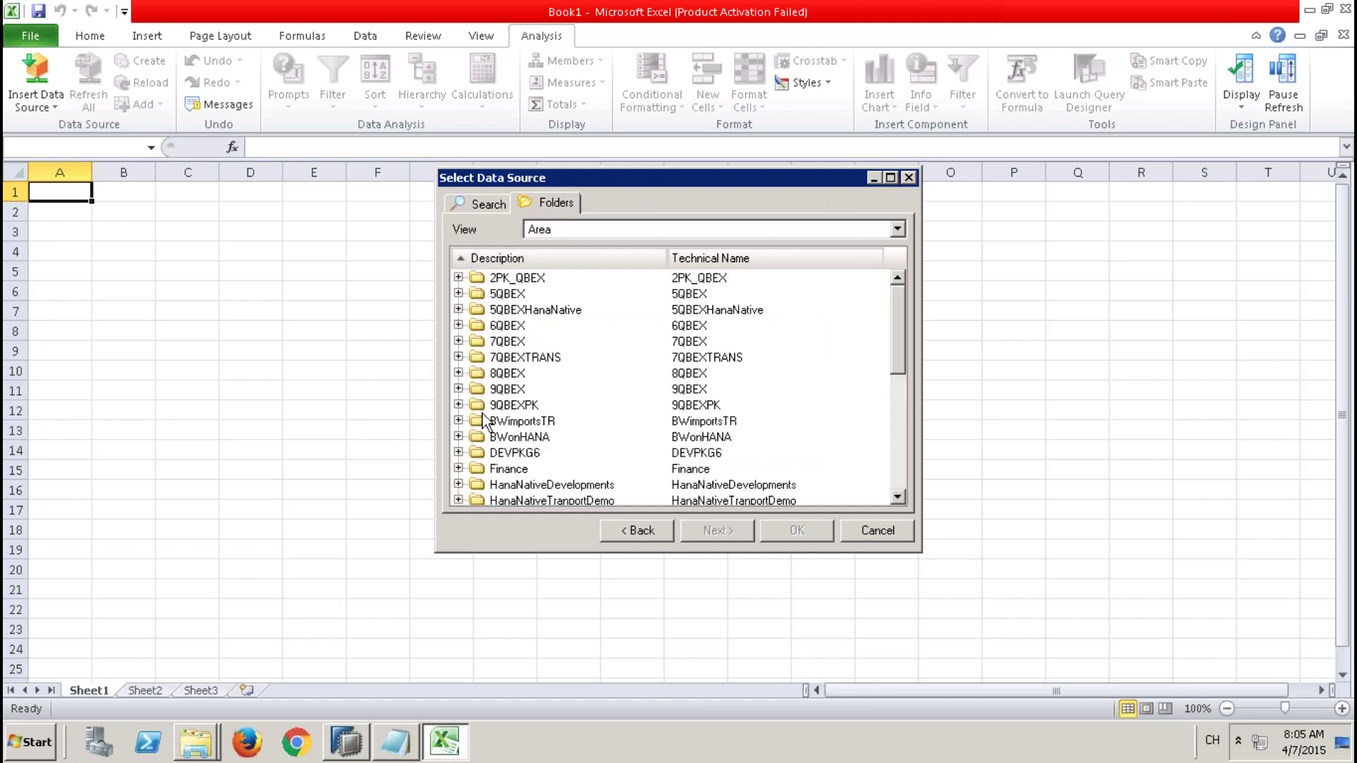
pyautogui.doubleClick(466, 405)
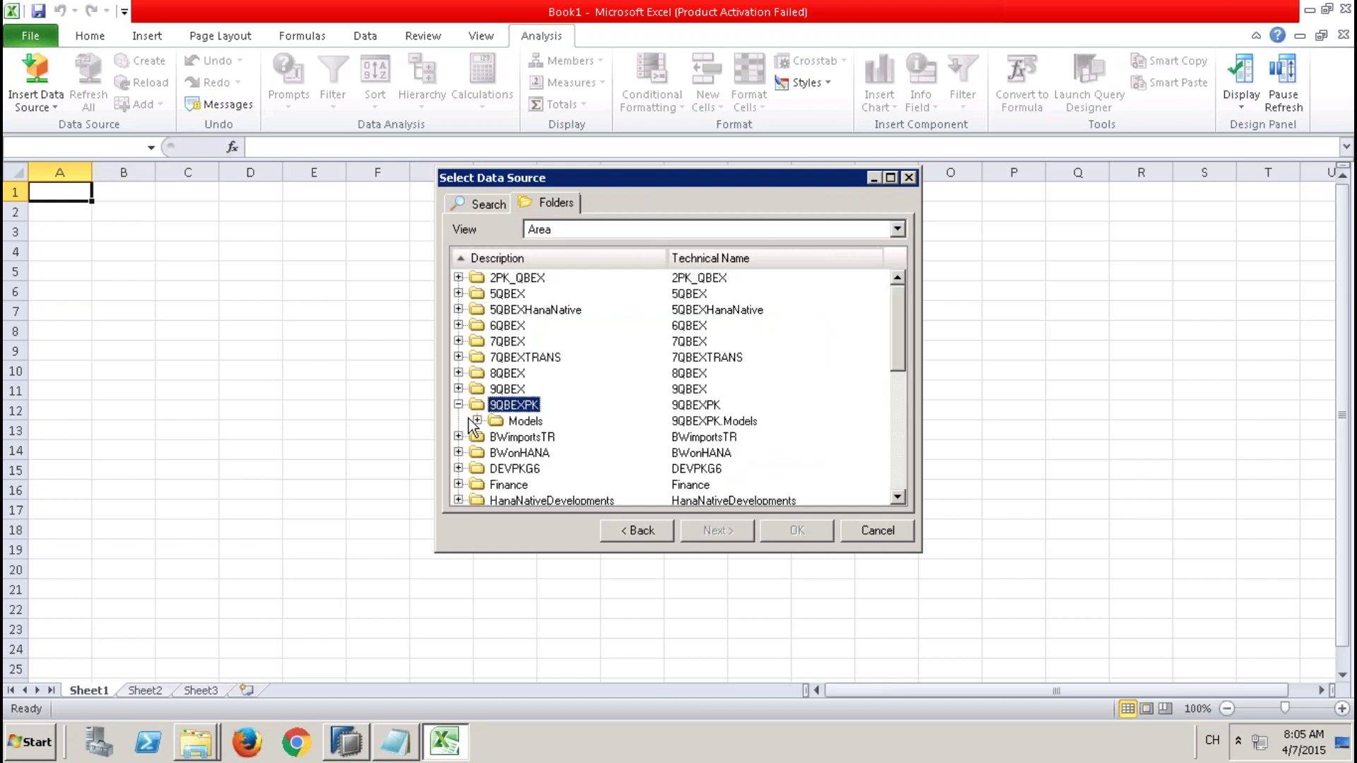
pyautogui.click(477, 422)
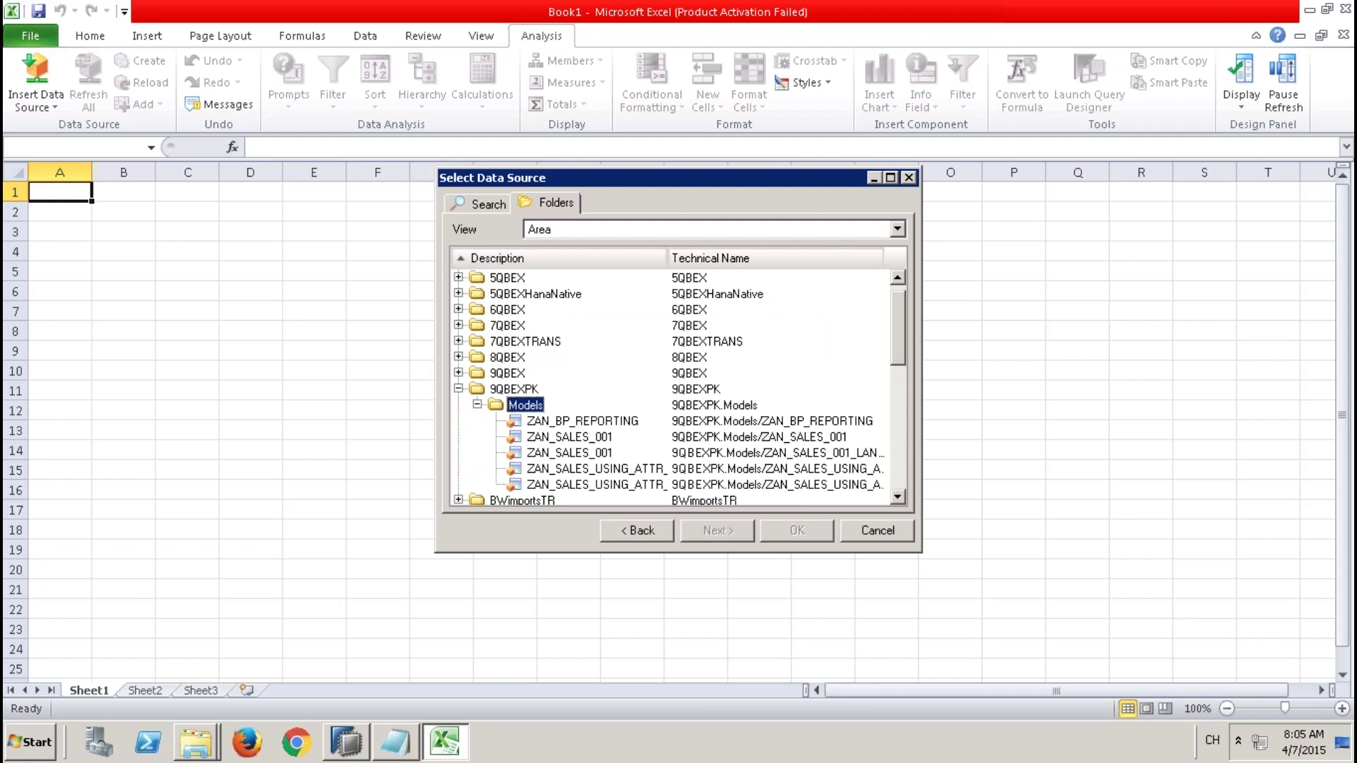
pyautogui.click(758, 469)
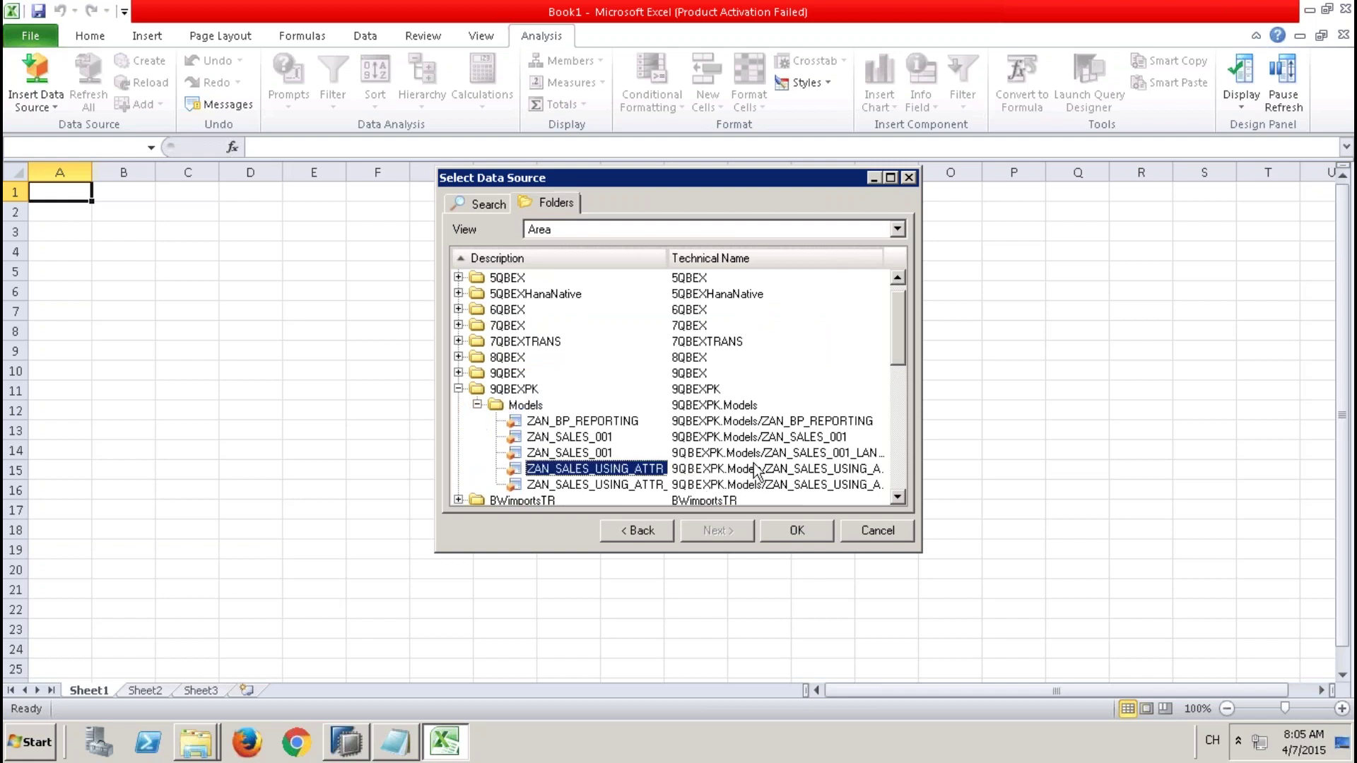
pyautogui.click(795, 530)
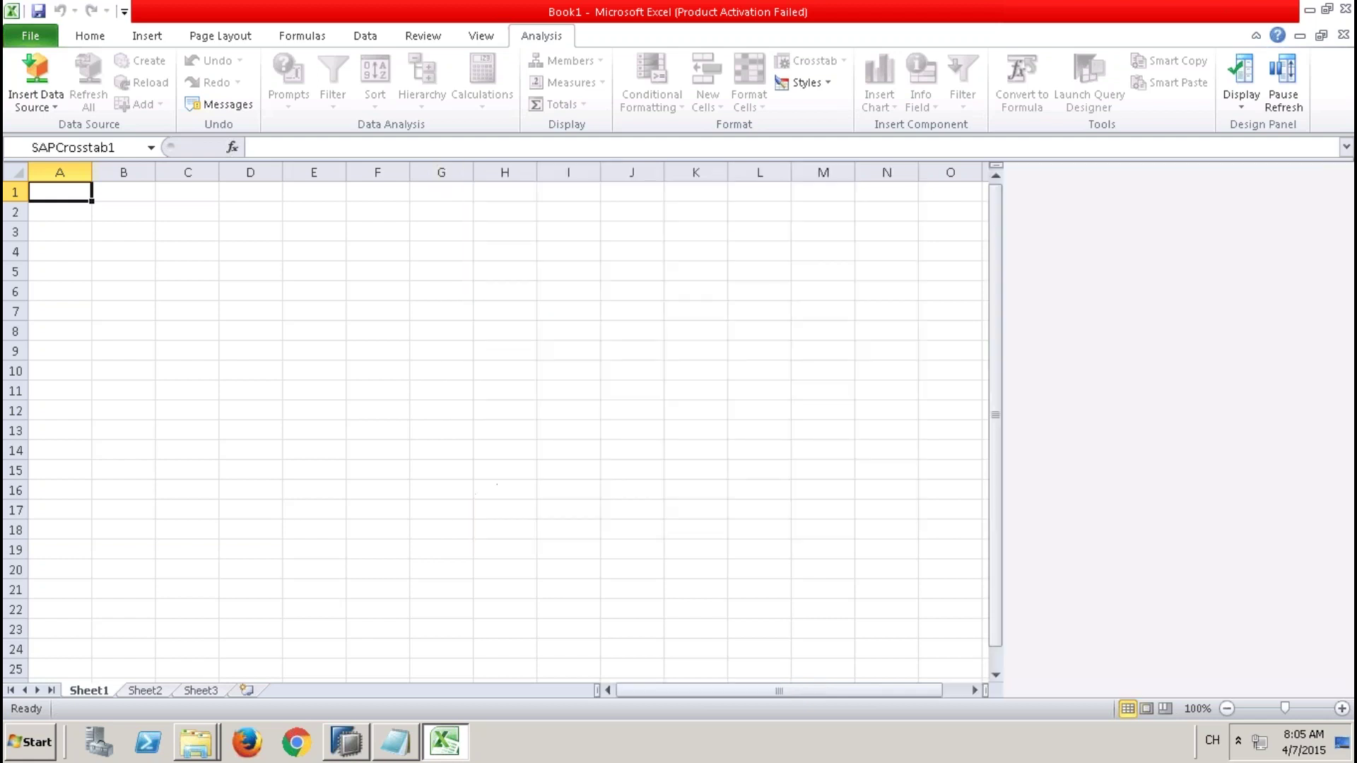
# Add PARTNERID to the crosstab rows and check which member display options its first value offers.
pyautogui.moveTo(1077, 444); pyautogui.dragTo(1226, 399)
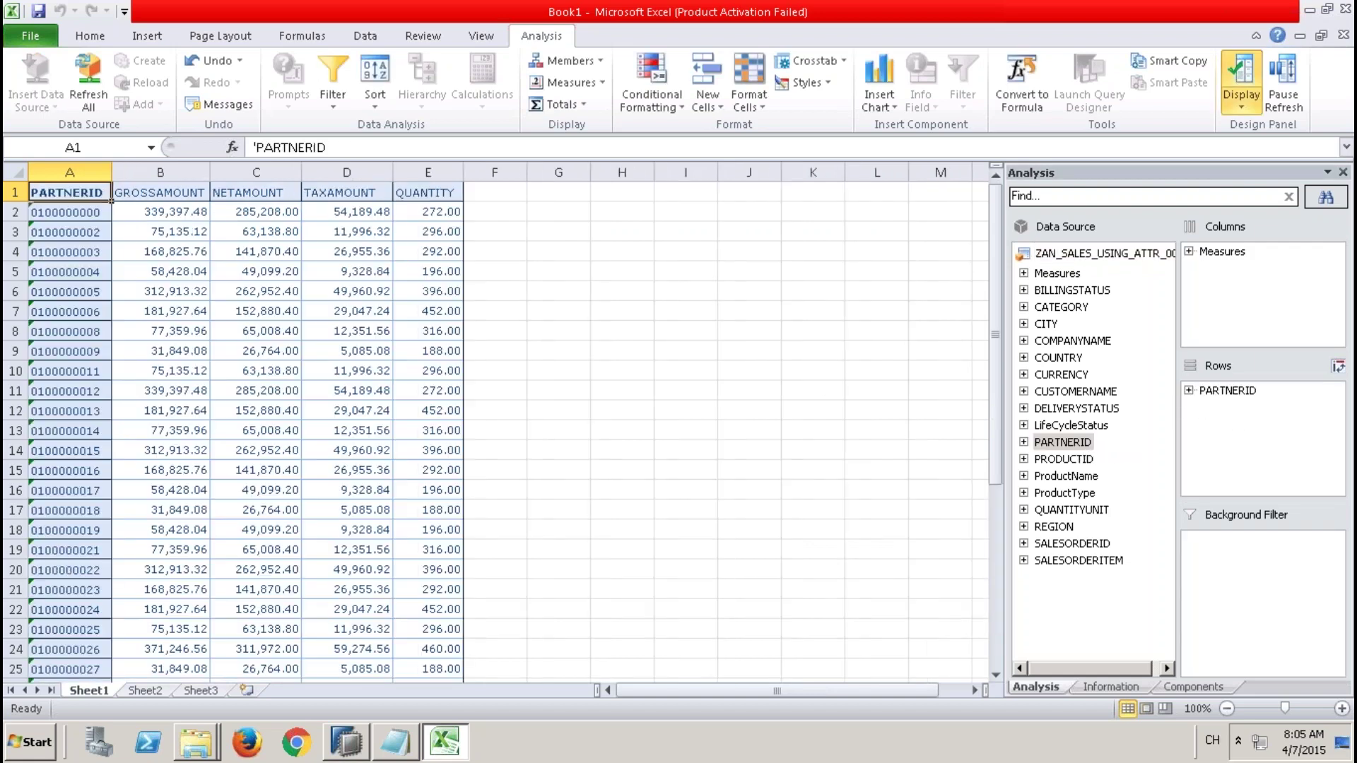
pyautogui.rightClick(99, 212)
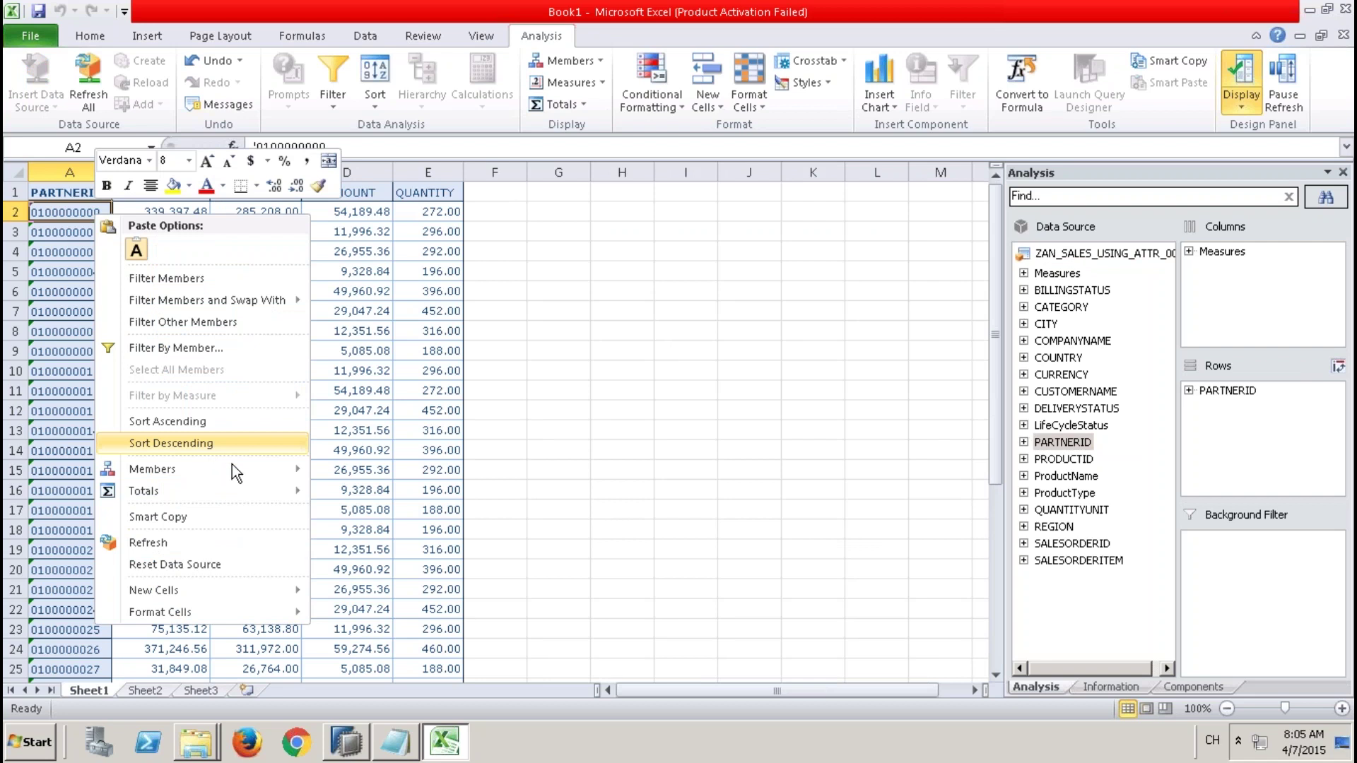
pyautogui.moveTo(236, 468)
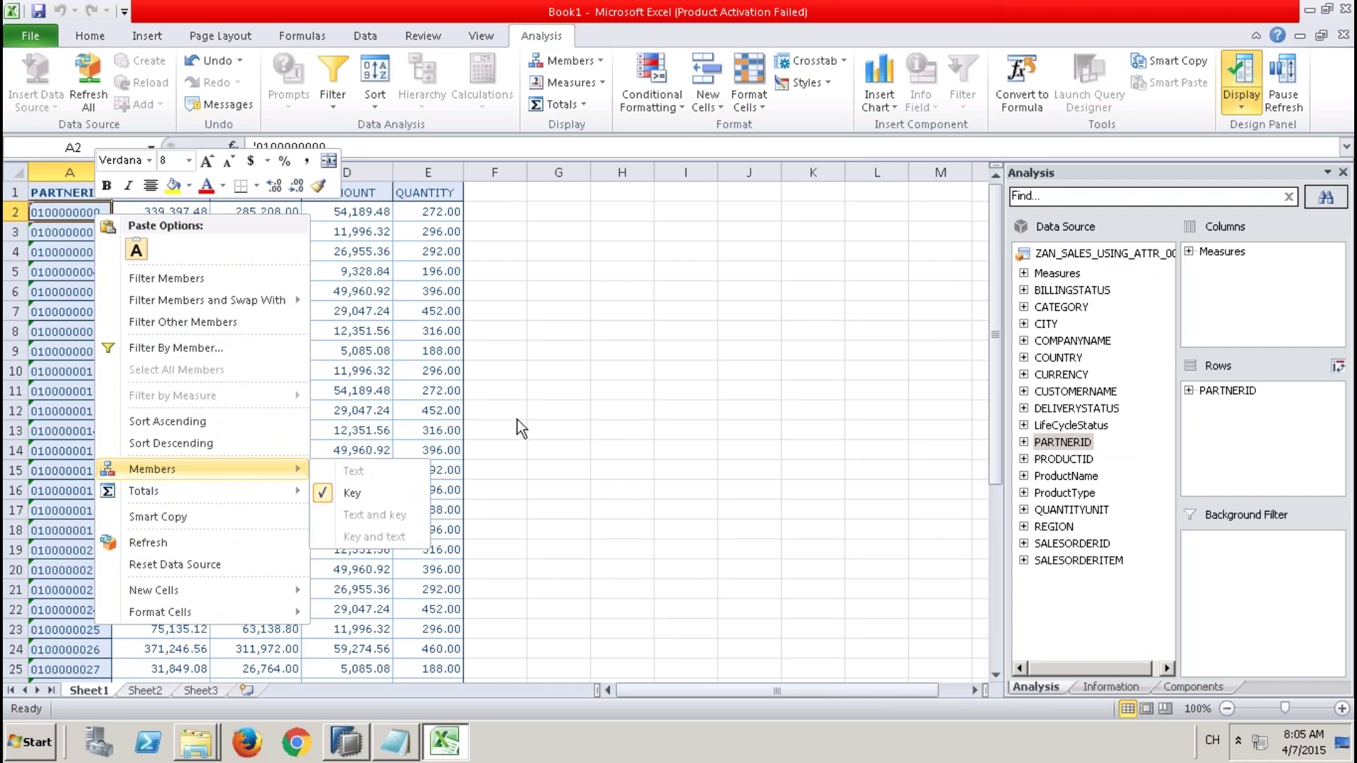
pyautogui.click(516, 321)
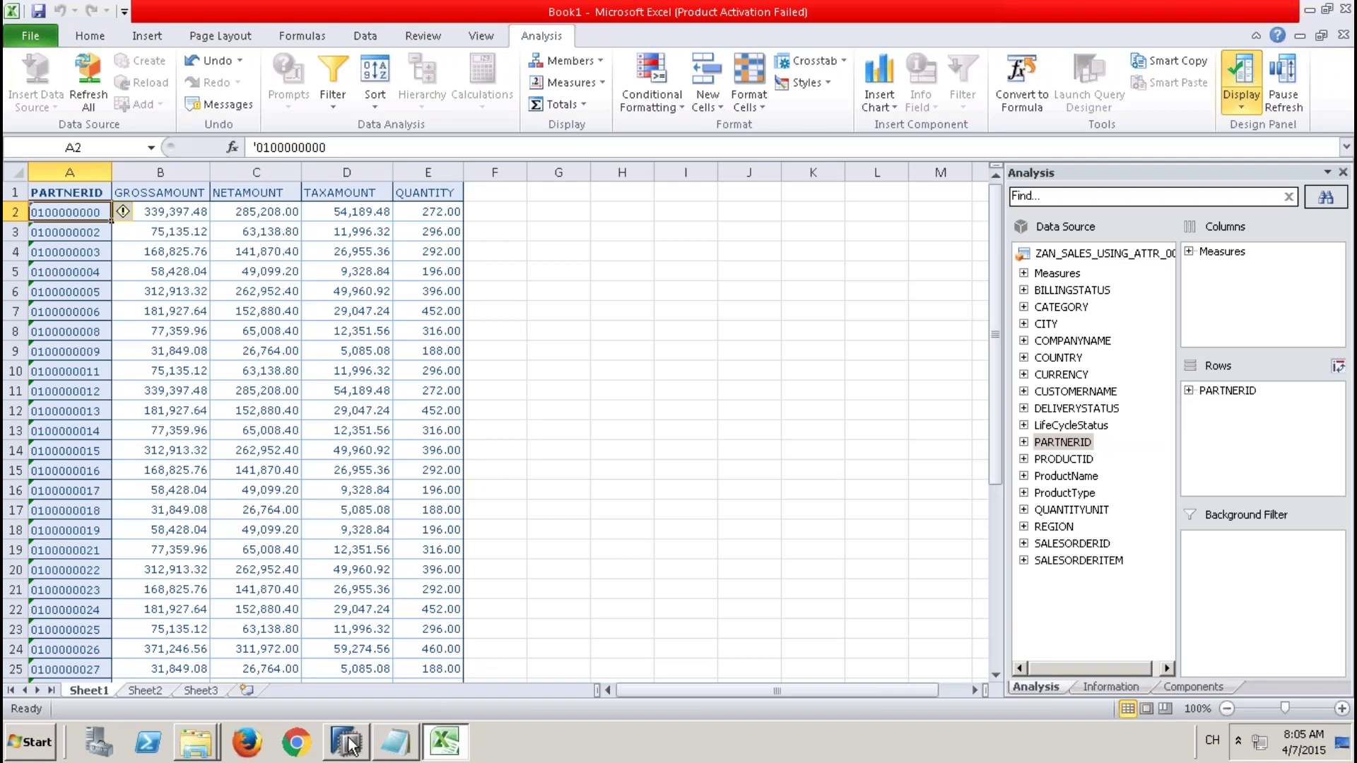
# Switch via SAP HANA Studio out of the remote session to PowerPoint and start the slide show at the Steps Creating Attribute View slide.
pyautogui.moveTo(350, 744)
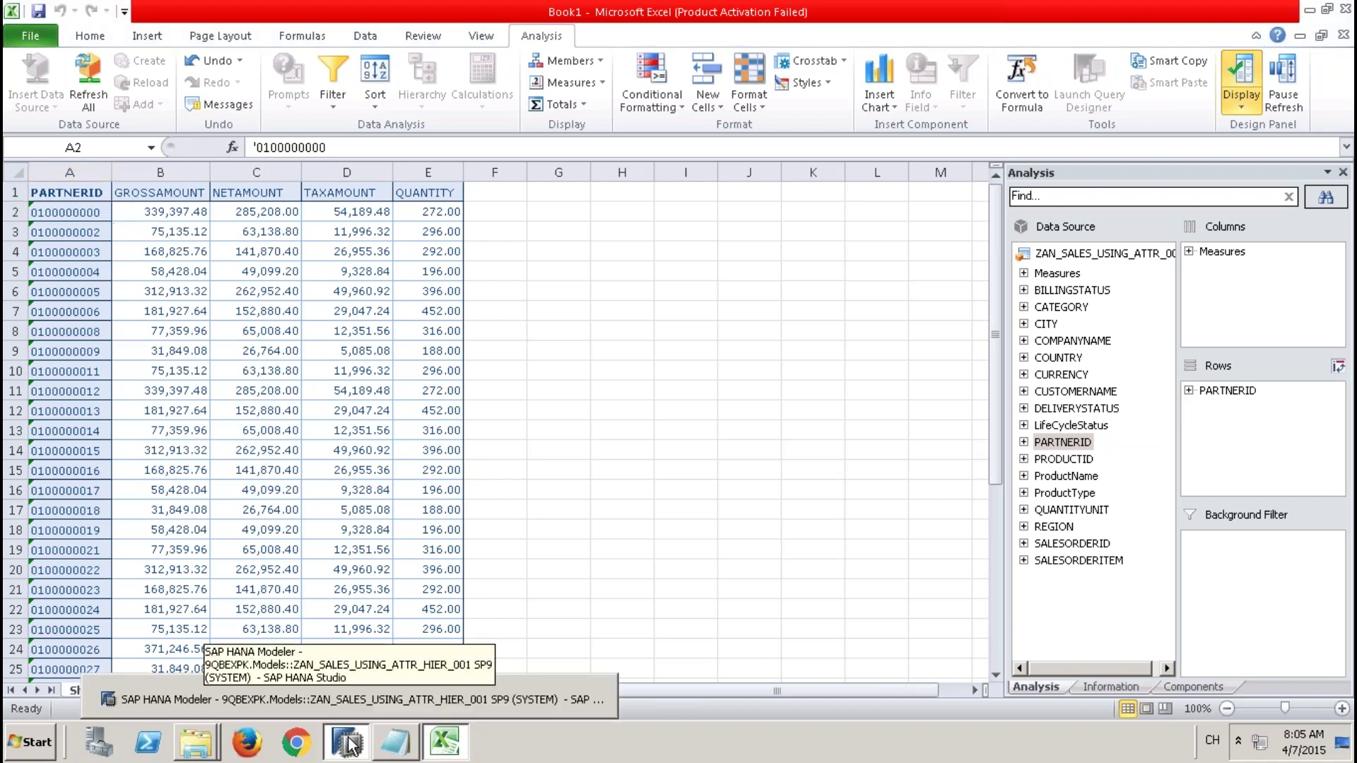
pyautogui.click(346, 700)
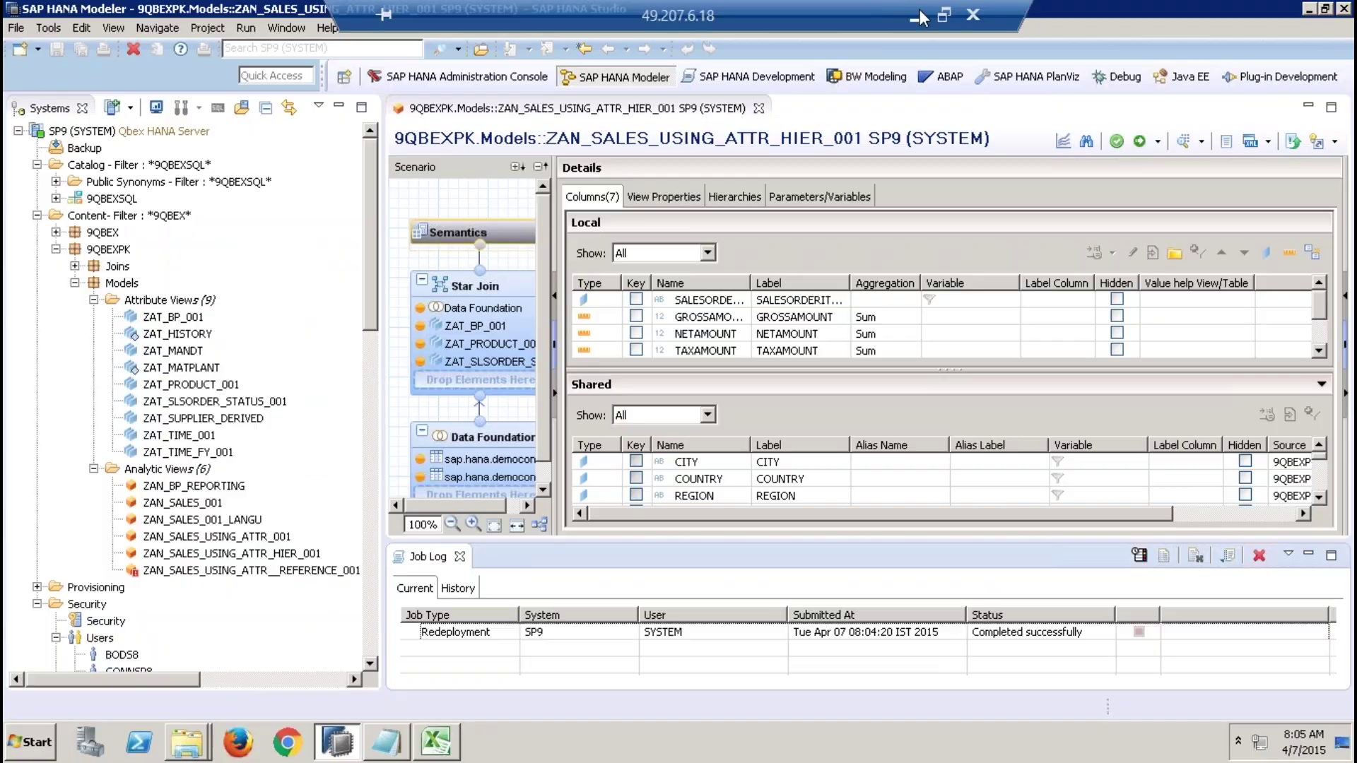
pyautogui.click(919, 15)
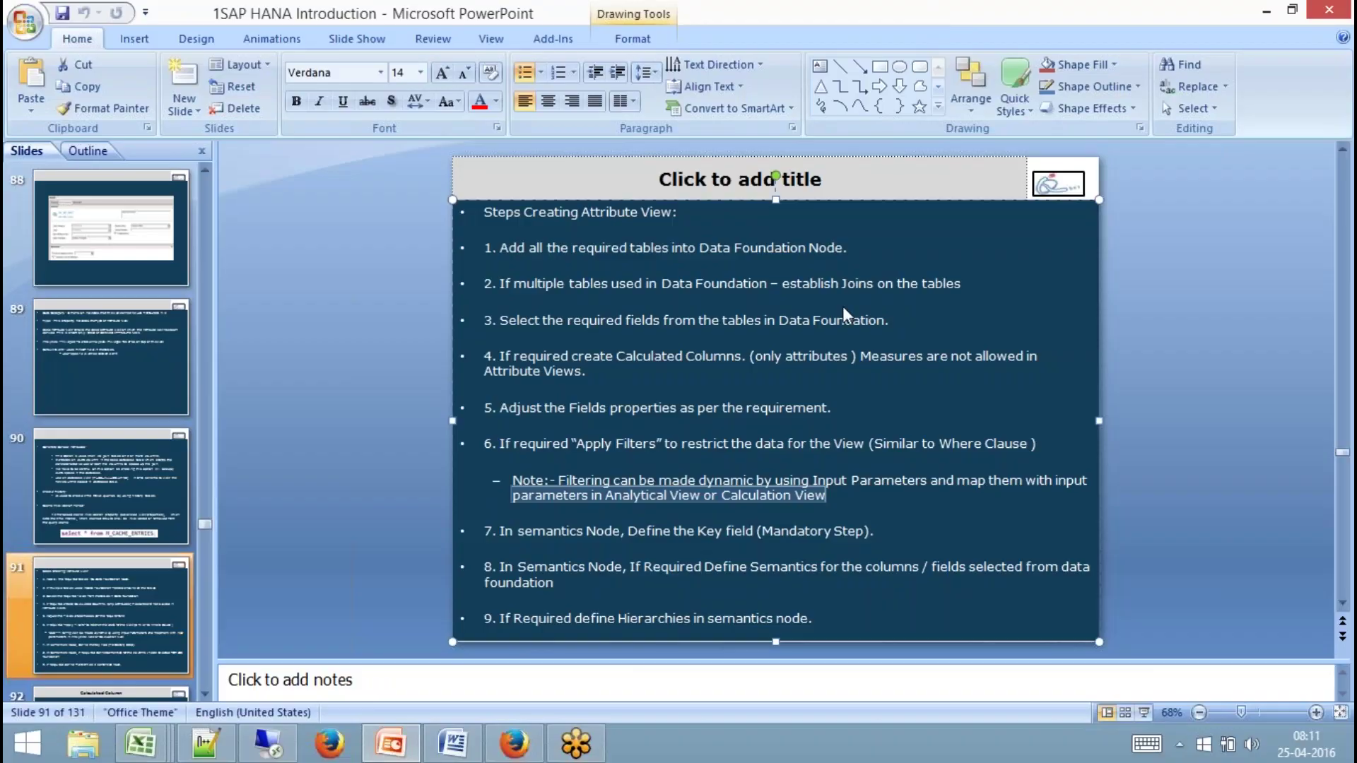
pyautogui.click(1145, 713)
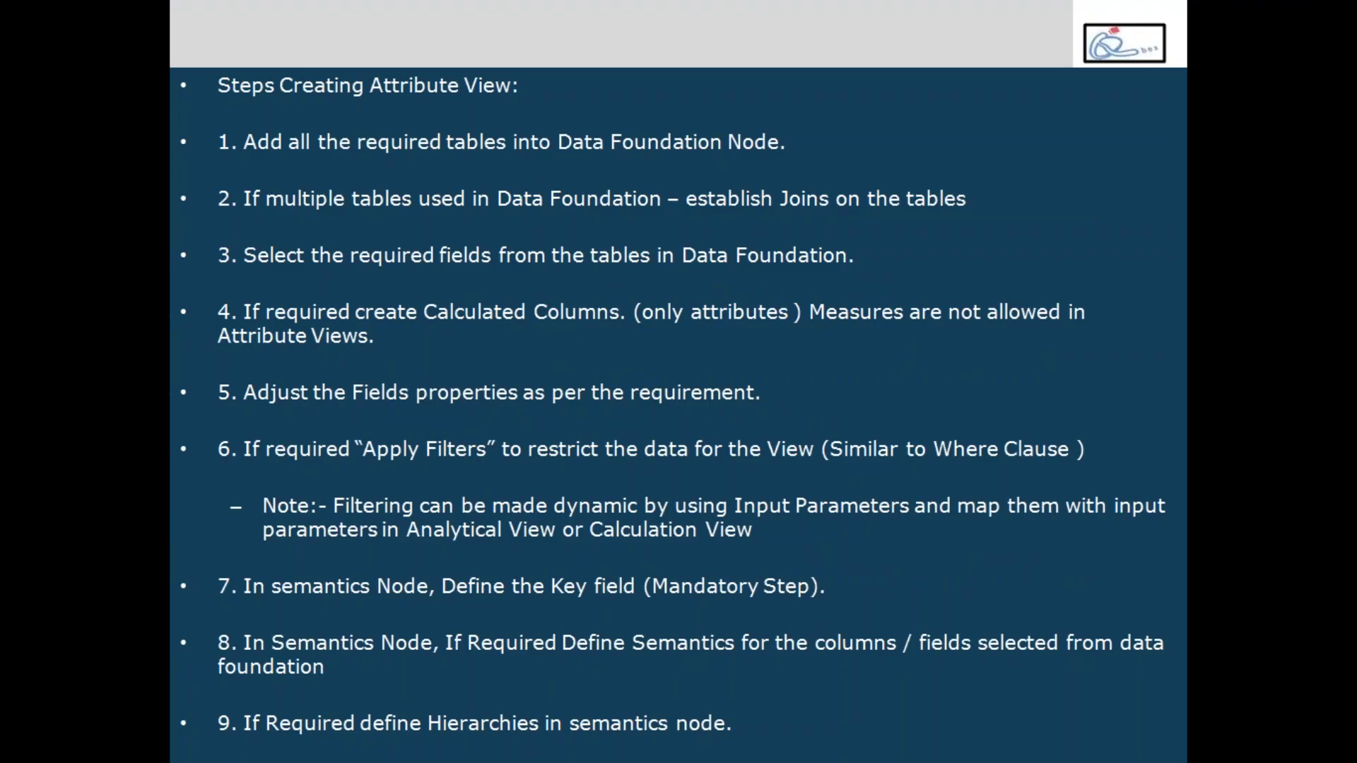
# Look through the slides on calculated columns, hierarchy definitions, aggregate all nodes, default member, and parent-child and level hierarchies.
pyautogui.press('Right')
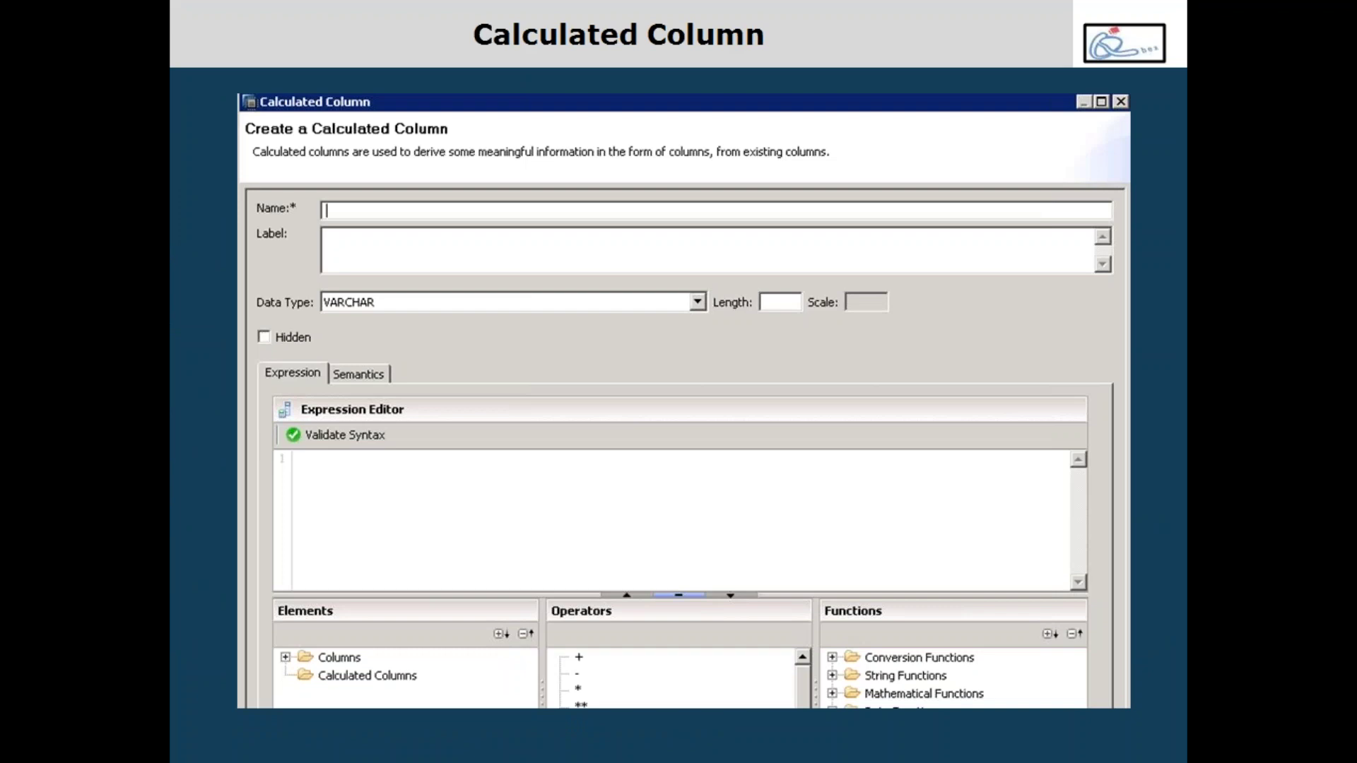
pyautogui.press('Right')
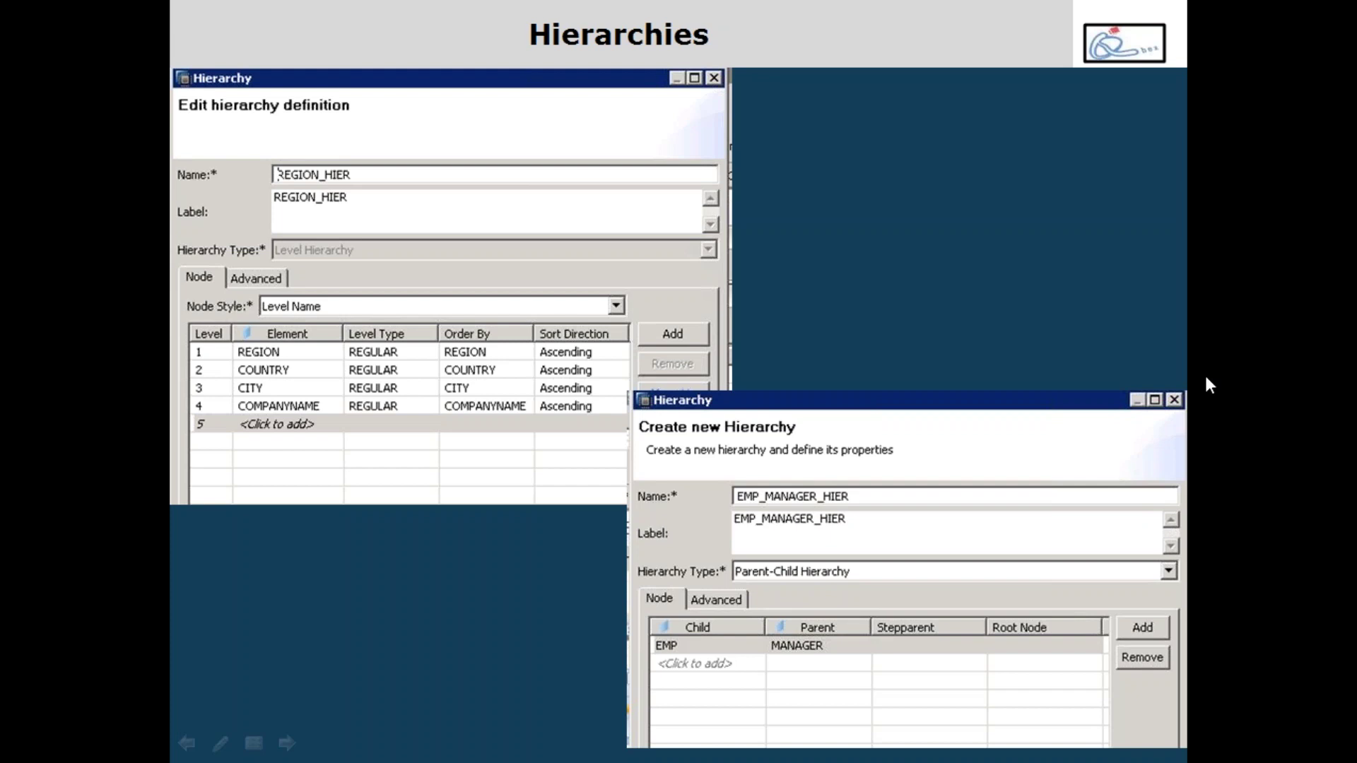
pyautogui.press('Right')
pyautogui.press('Right')
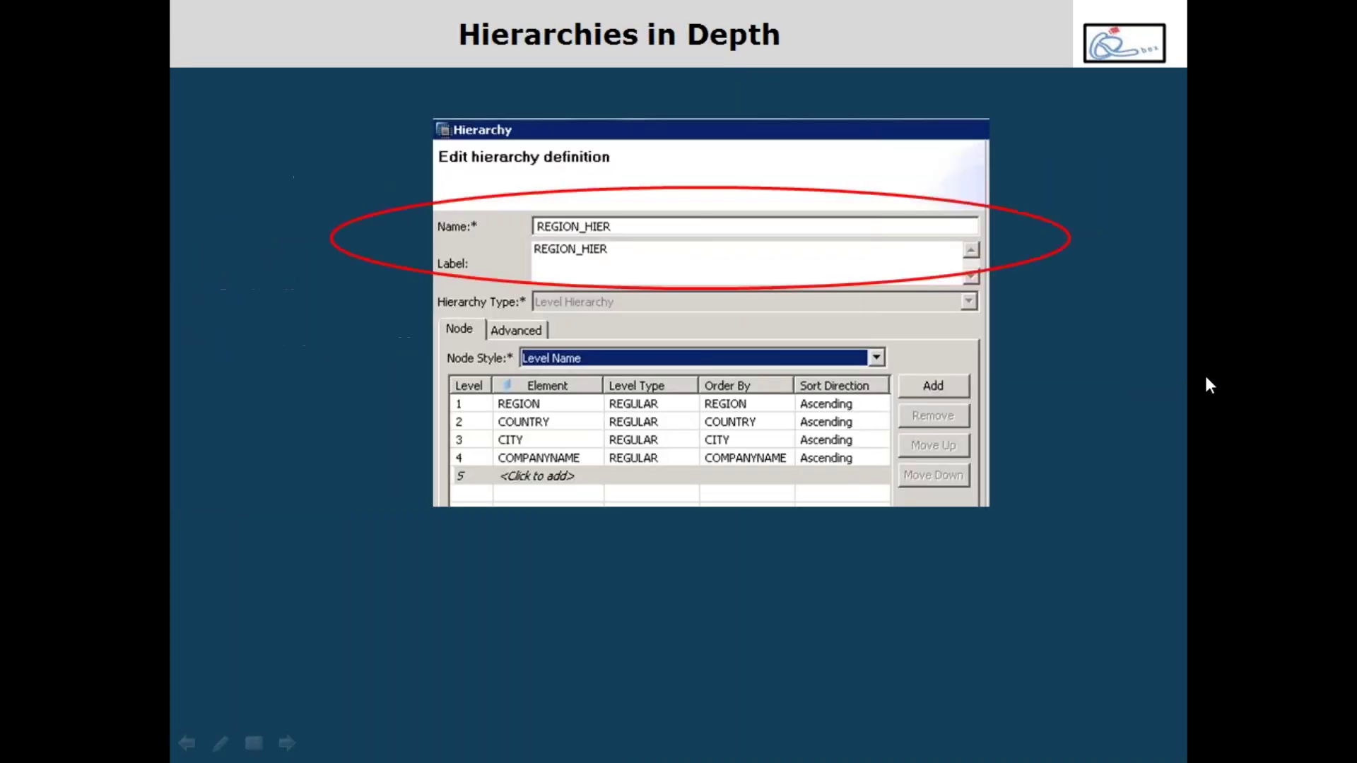
pyautogui.press('Right')
pyautogui.press('Right')
pyautogui.press('Right')
pyautogui.press('Right')
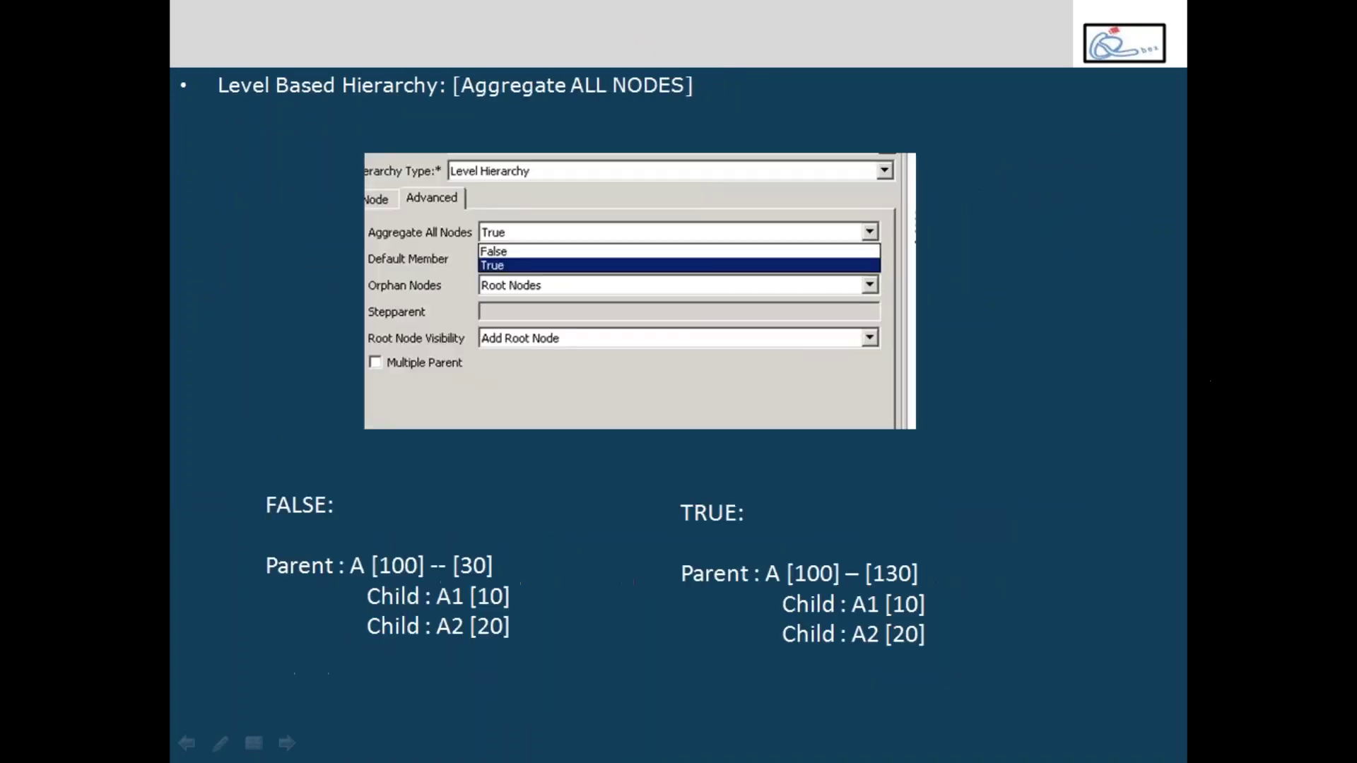
pyautogui.press('Right')
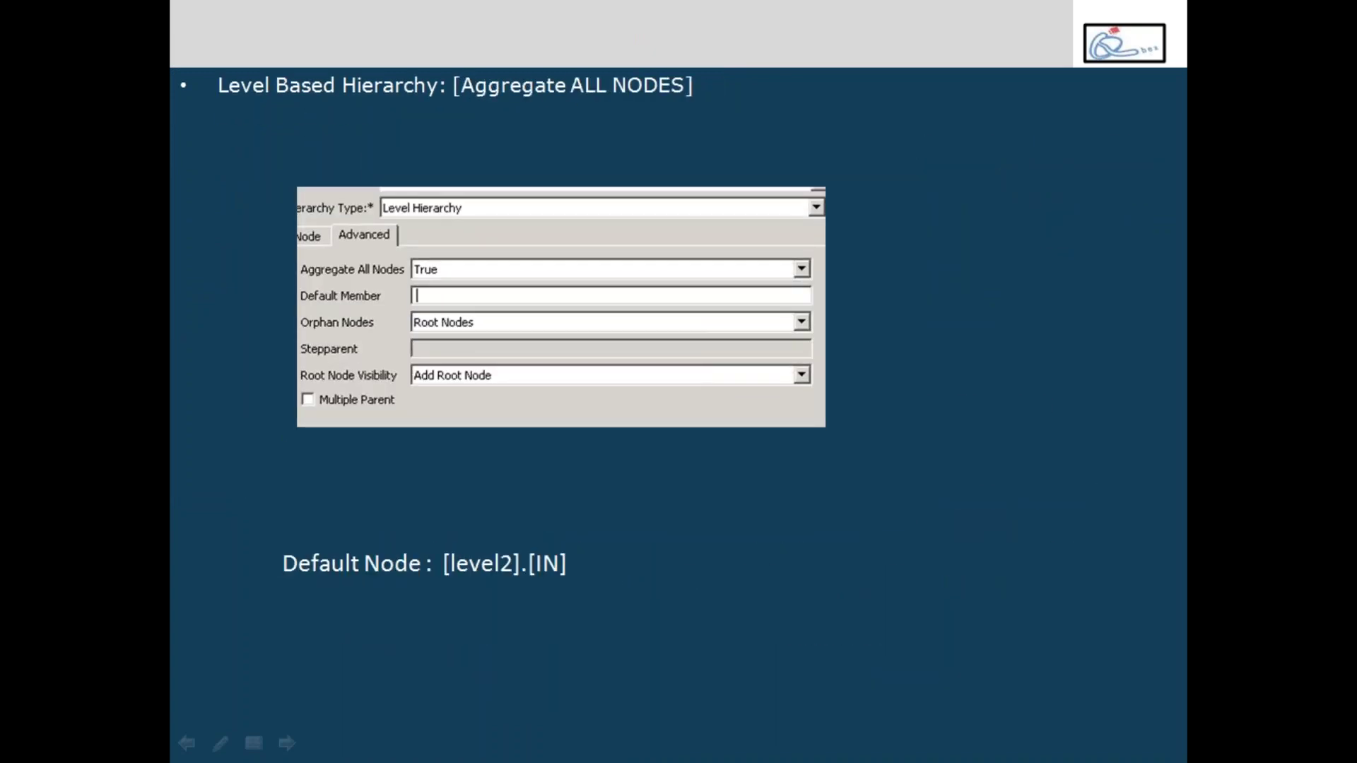
pyautogui.press('Right')
pyautogui.press('Right')
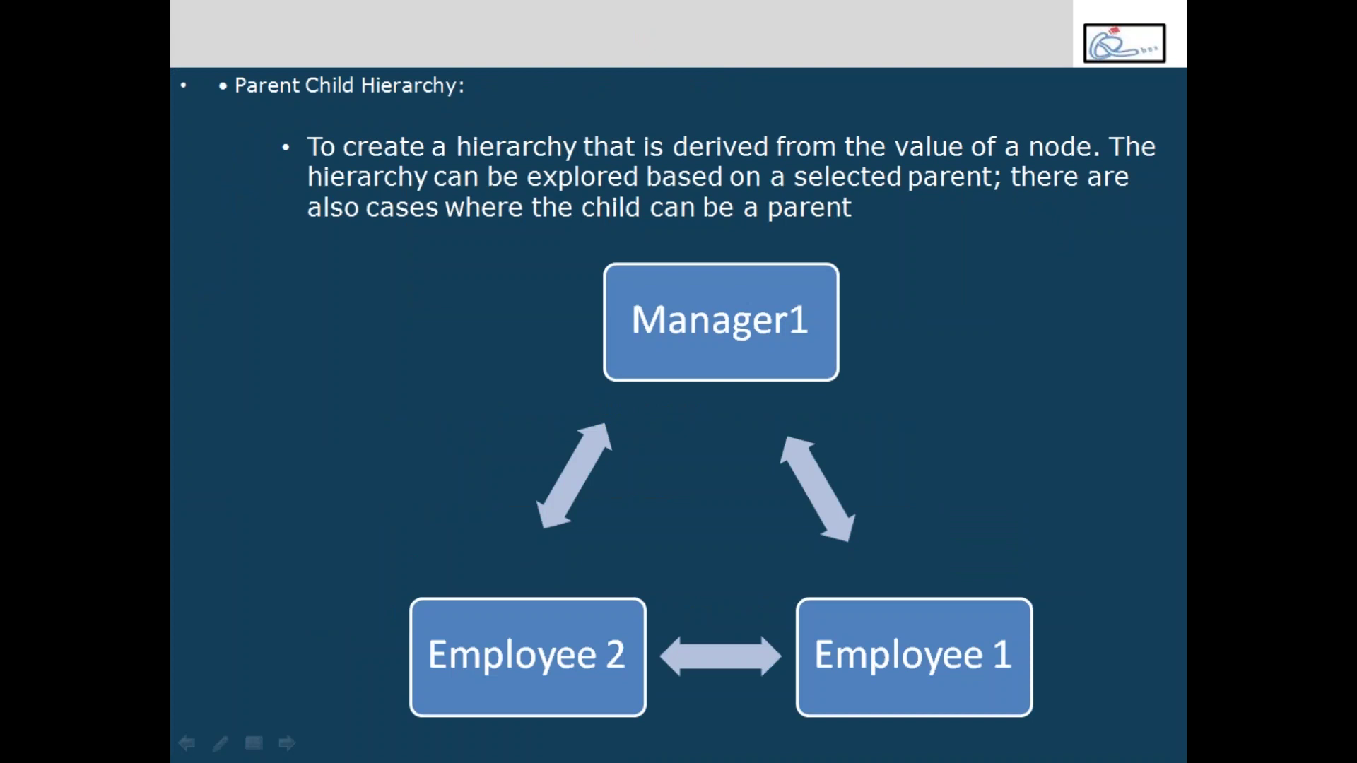
pyautogui.press('Right')
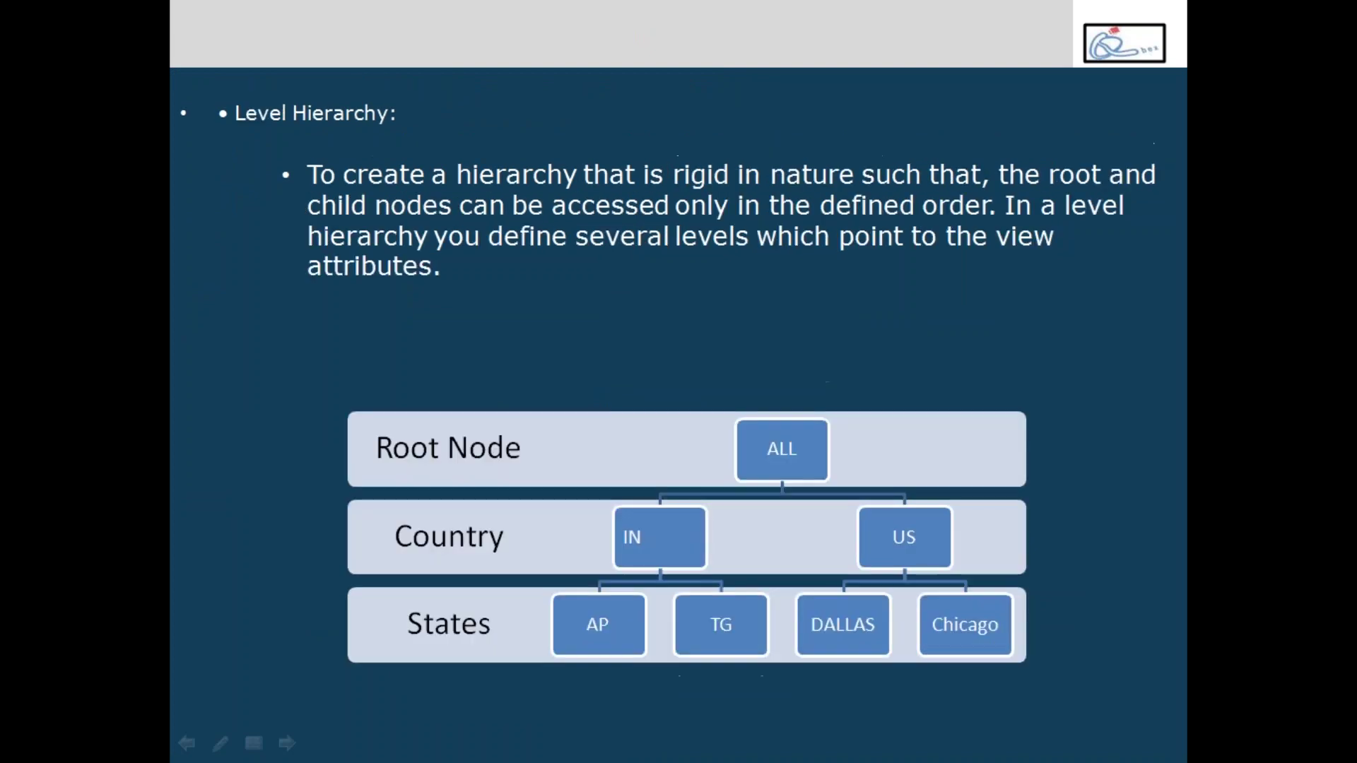